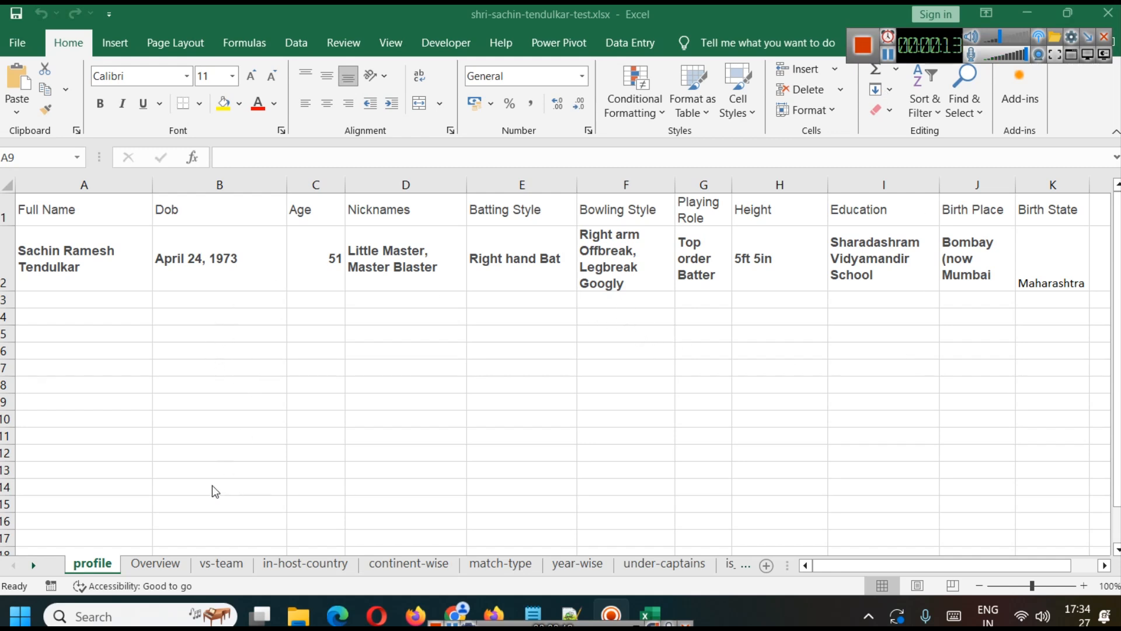
Step: Review the Overview, vs-team, in-host-country, continent-wise and match-type sheets of the cricket statistics workbook
left_click(173, 563)
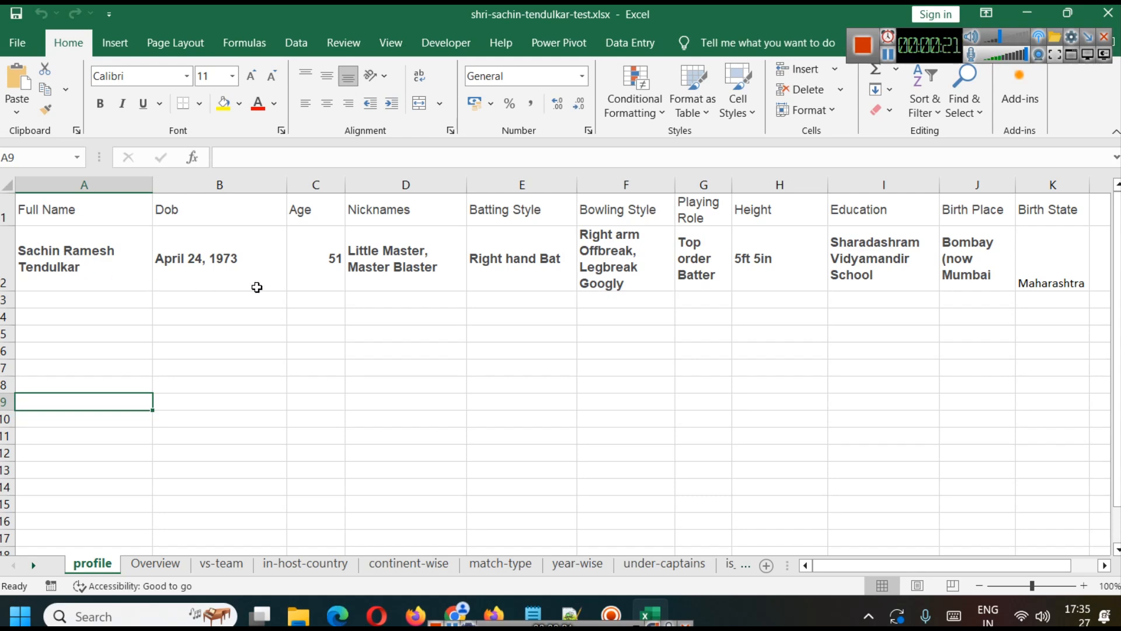
left_click(139, 566)
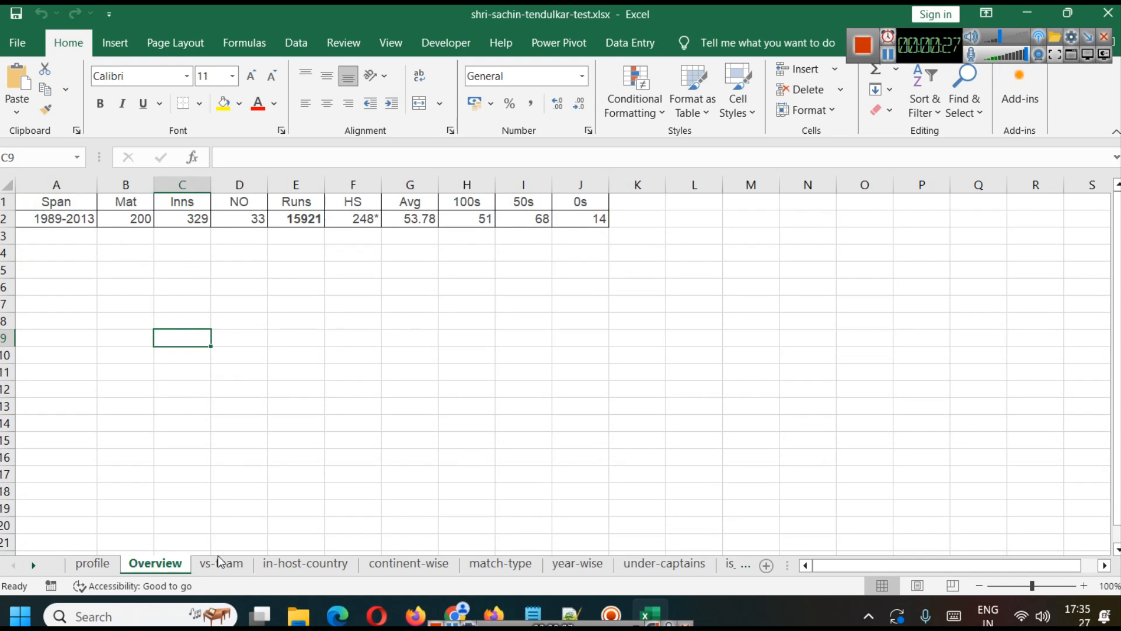
left_click(213, 571)
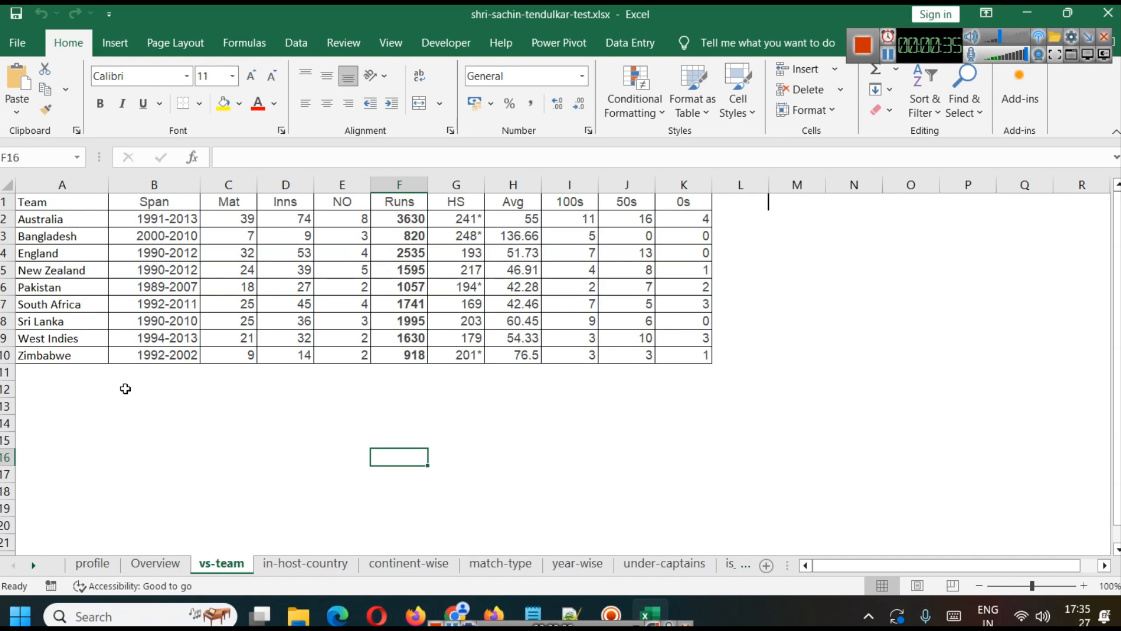
left_click(299, 566)
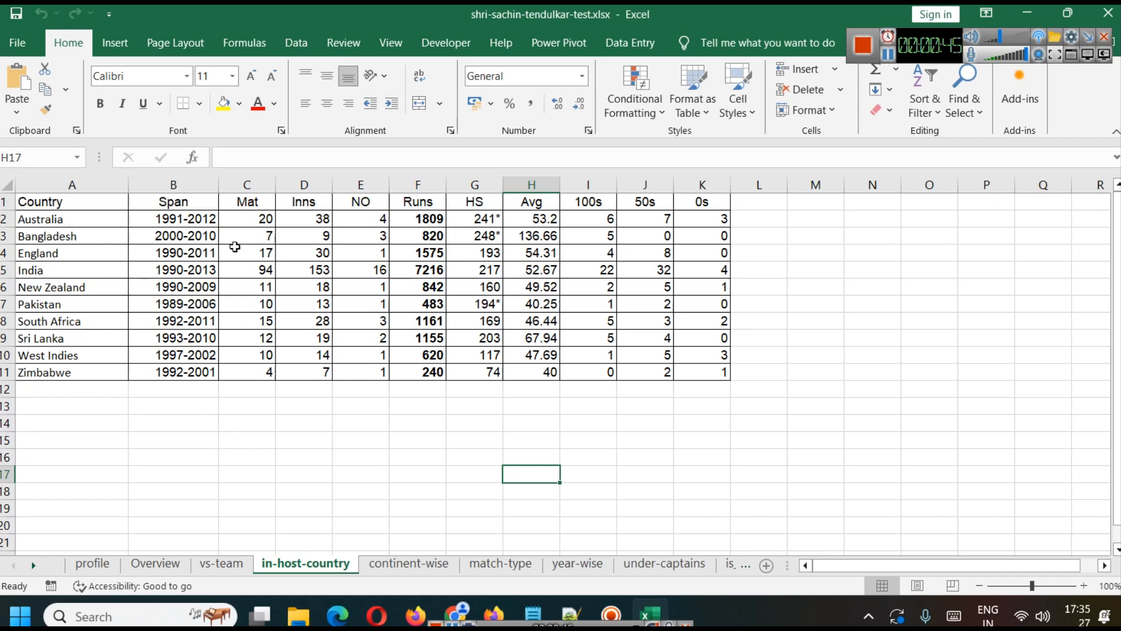
left_click(421, 562)
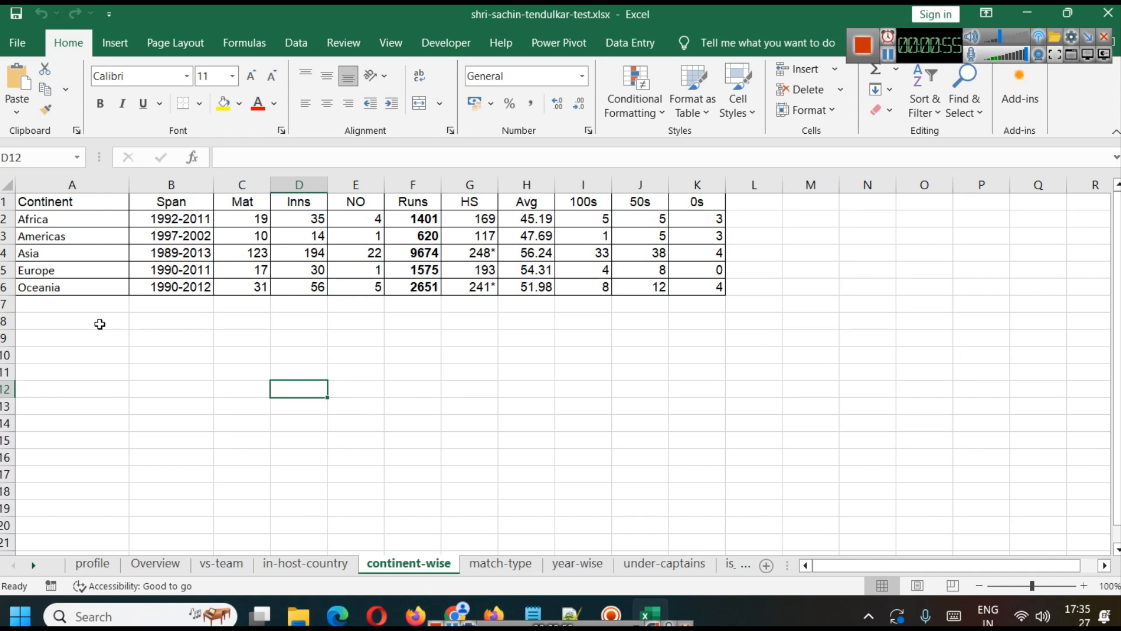
left_click(488, 565)
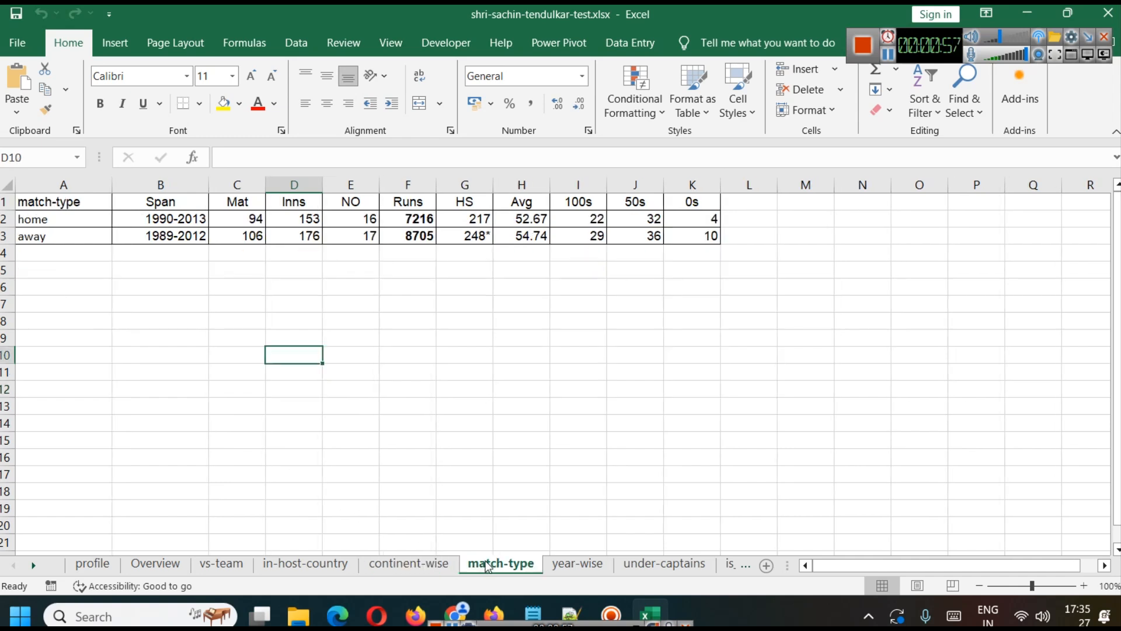
left_click(37, 224)
left_click(49, 232)
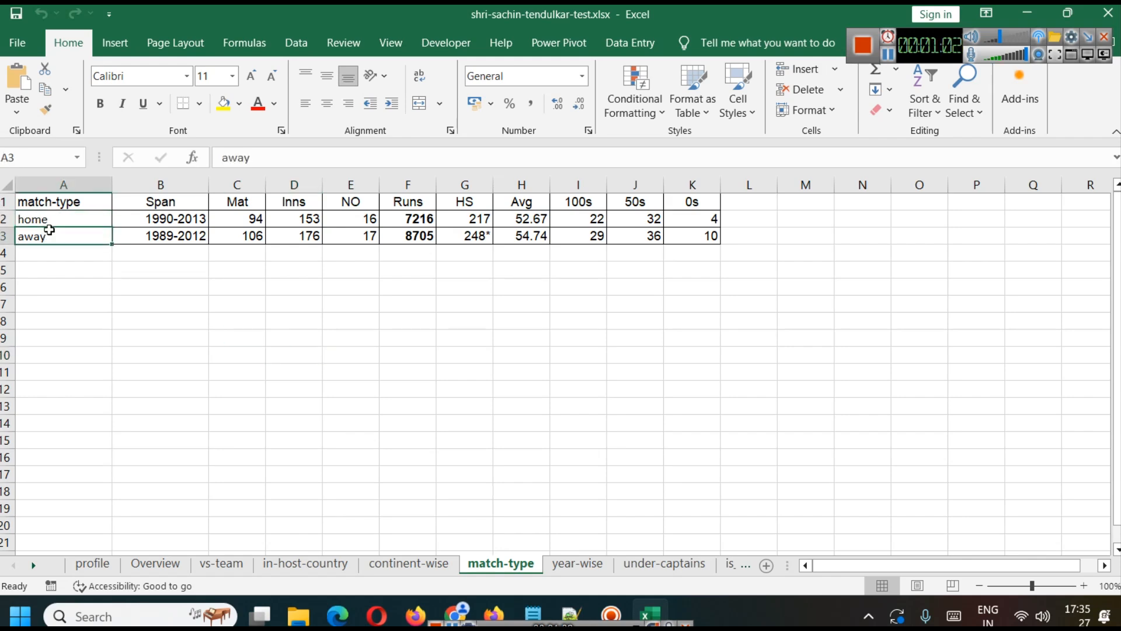
Step: Examine the yearly batting records on the year-wise sheet and the captain breakdown on the under-captains sheet
left_click(577, 564)
scroll(263, 309, "up", 2)
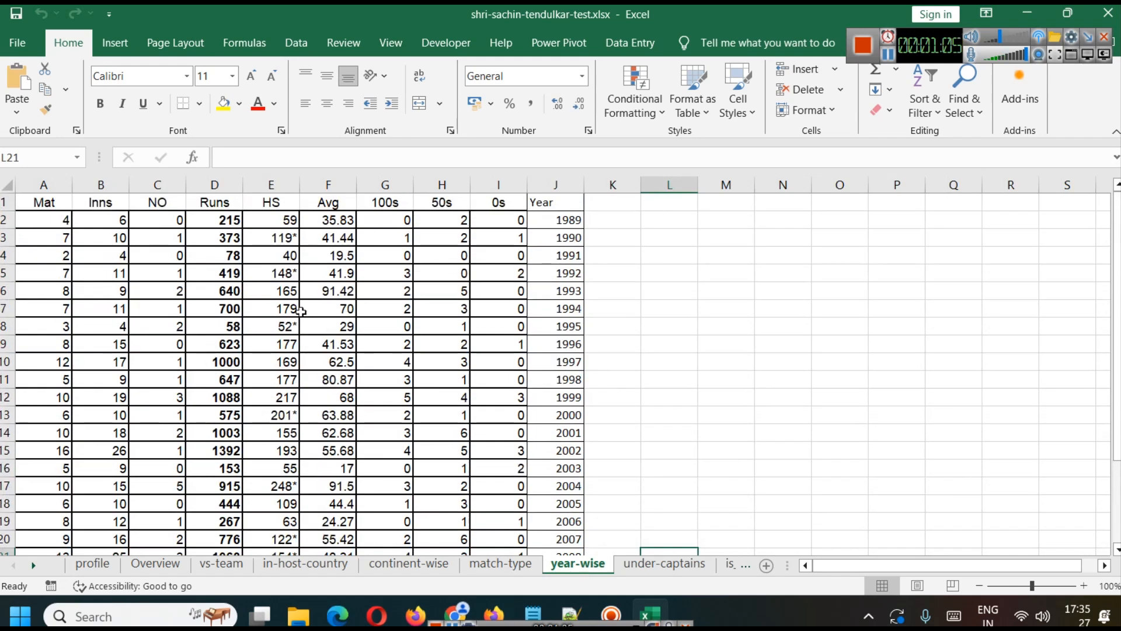
scroll(563, 241, "down", 2)
scroll(564, 241, "down", 3)
scroll(560, 257, "up", 5)
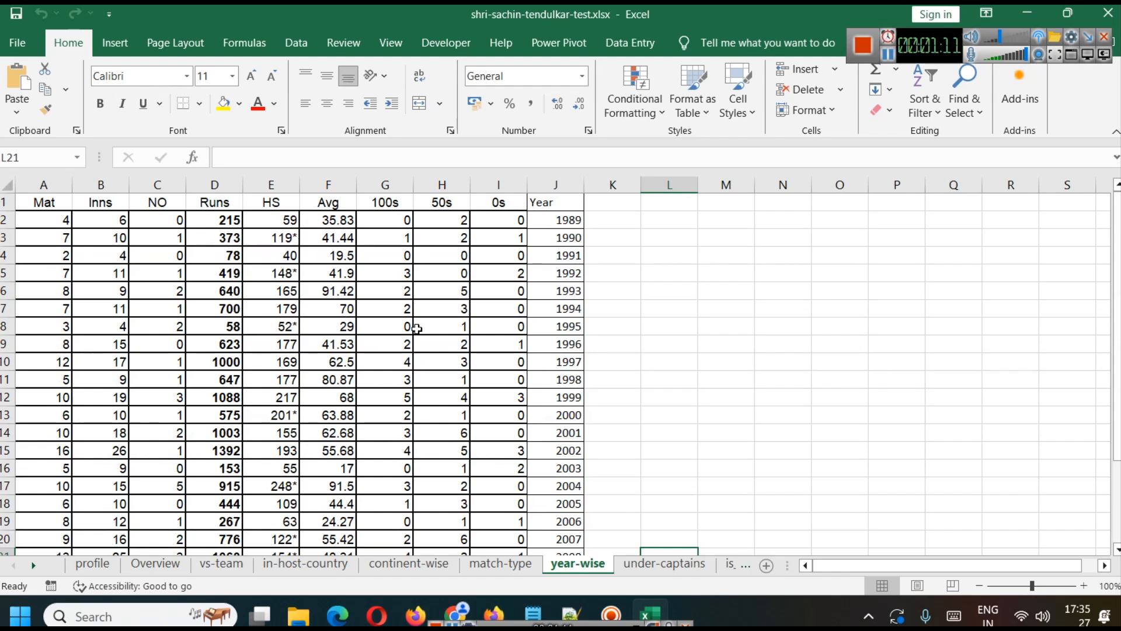
left_click(664, 564)
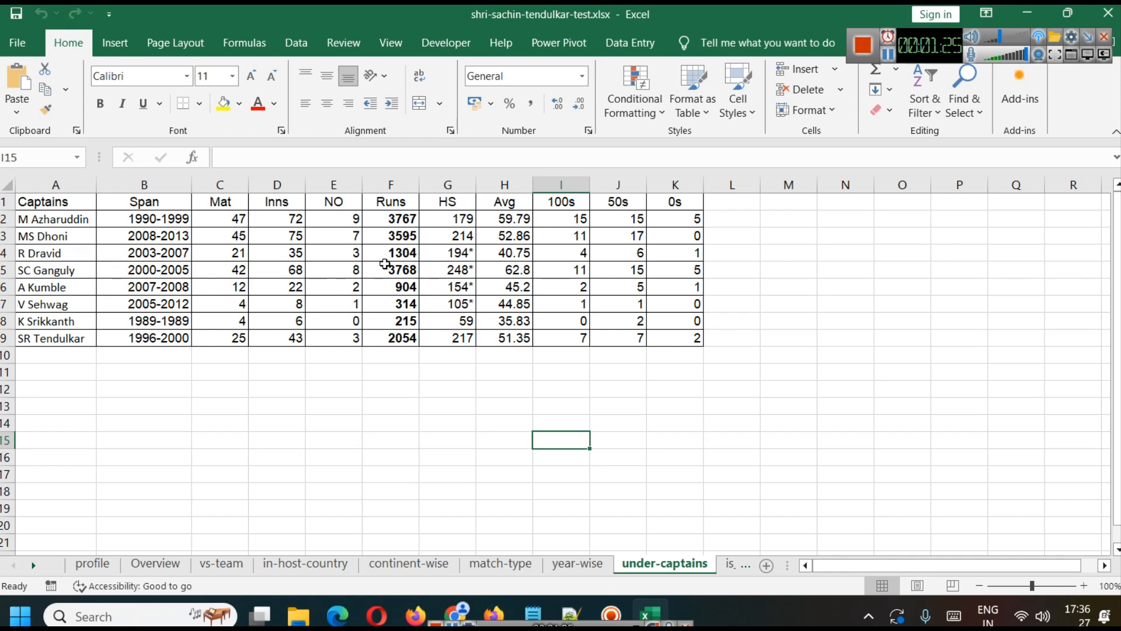
Step: Widen the Span column on the is_captain sheet to fit the full year ranges, and view the batting-position sheet
left_click(731, 563)
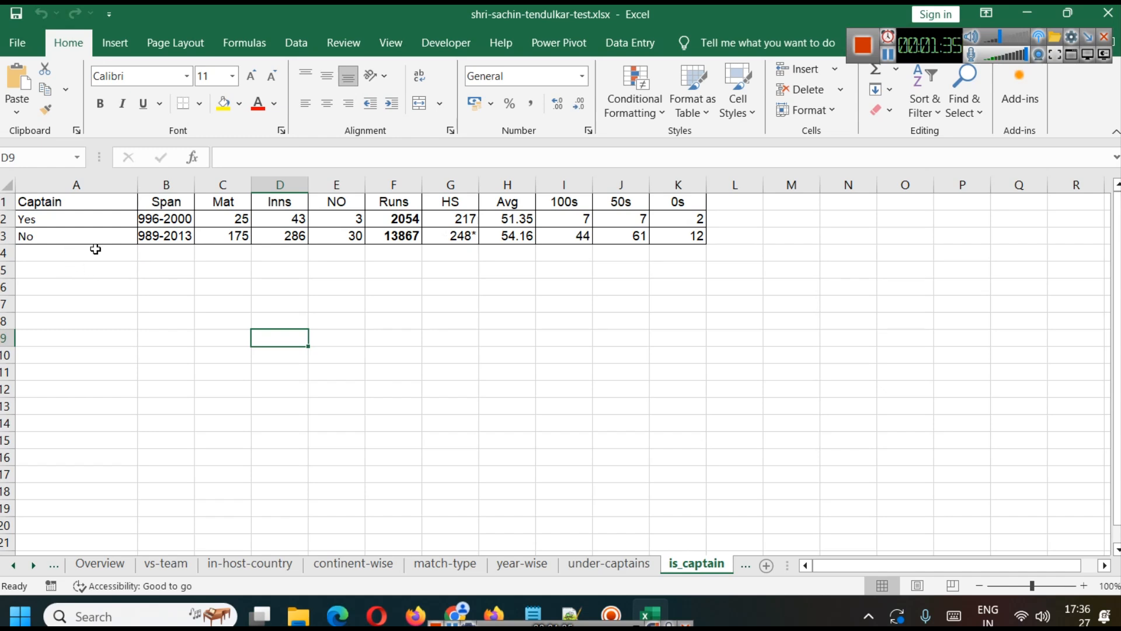
left_click_drag(195, 186, 249, 187)
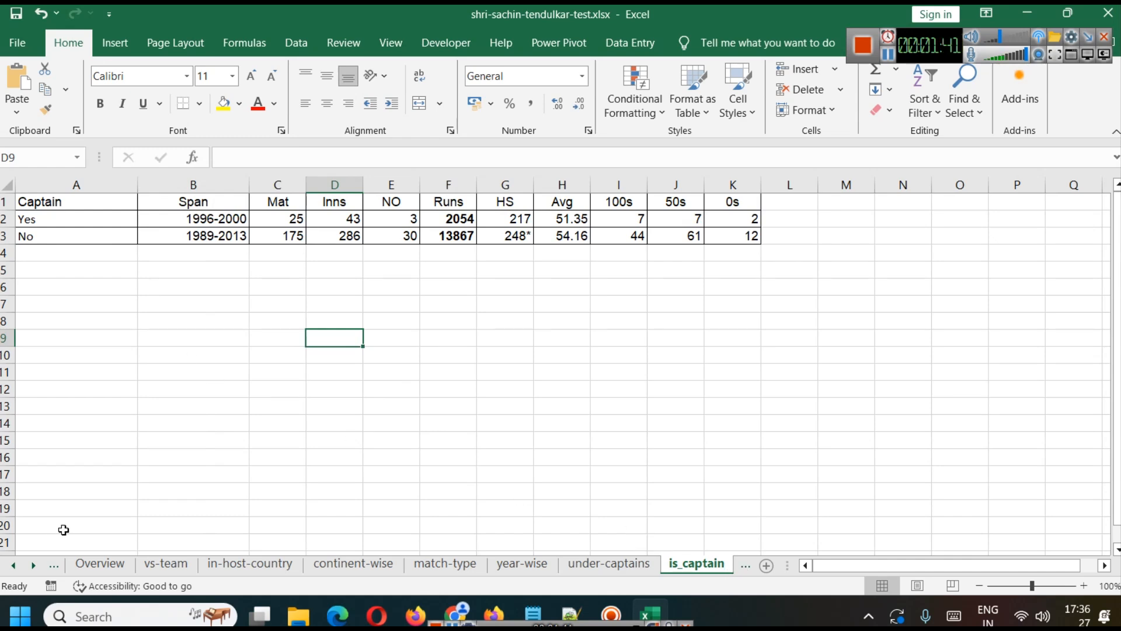
left_click(34, 565)
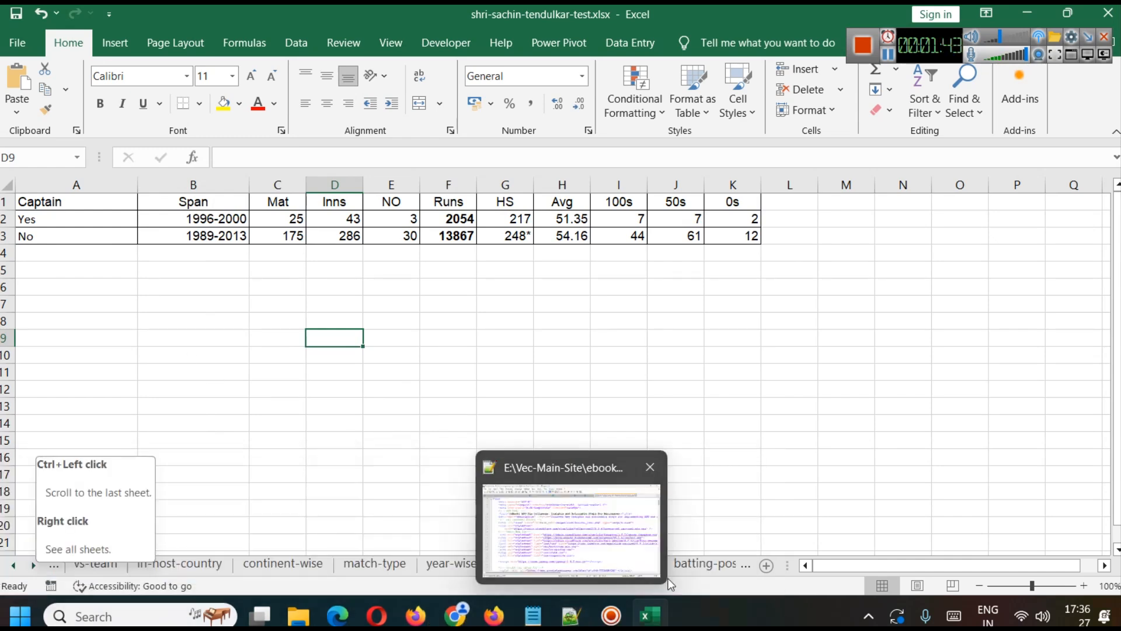
key("ctrl+Page_Down")
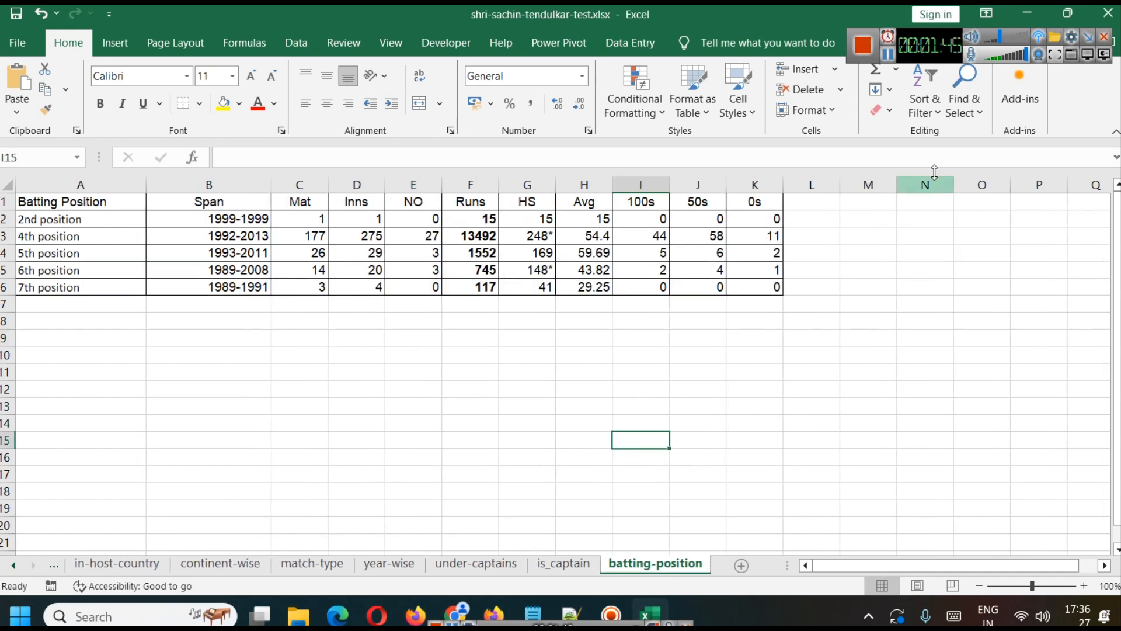
left_click(888, 55)
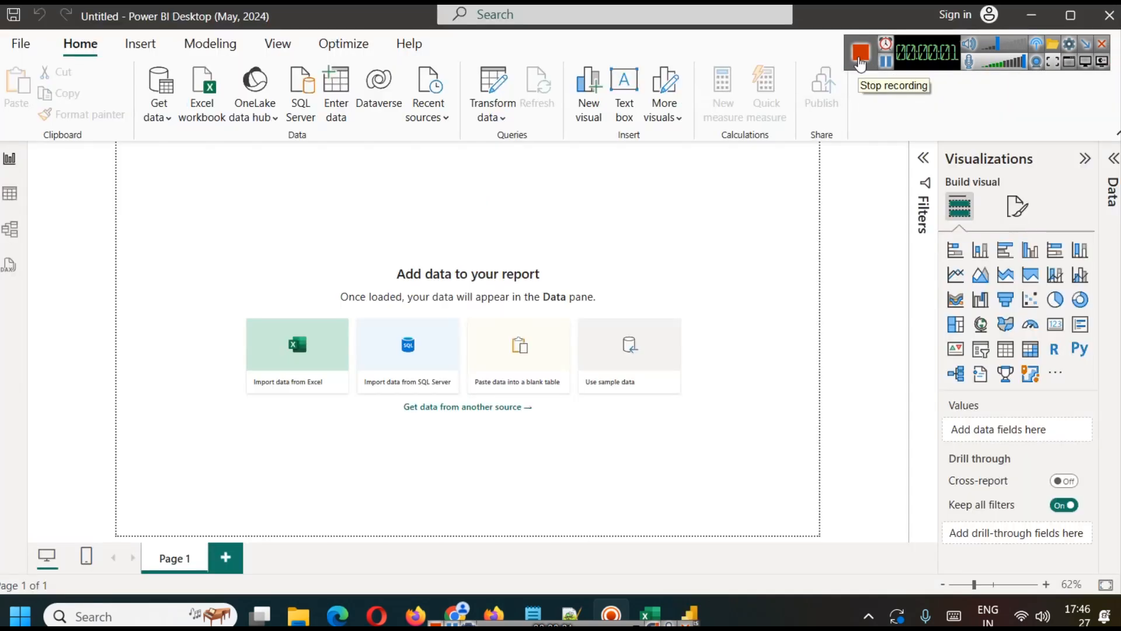
Step: In Power BI Desktop, choose the Excel workbook shri-sachin-tendulkar-test.xlsx as the data source for the blank report
left_click(204, 114)
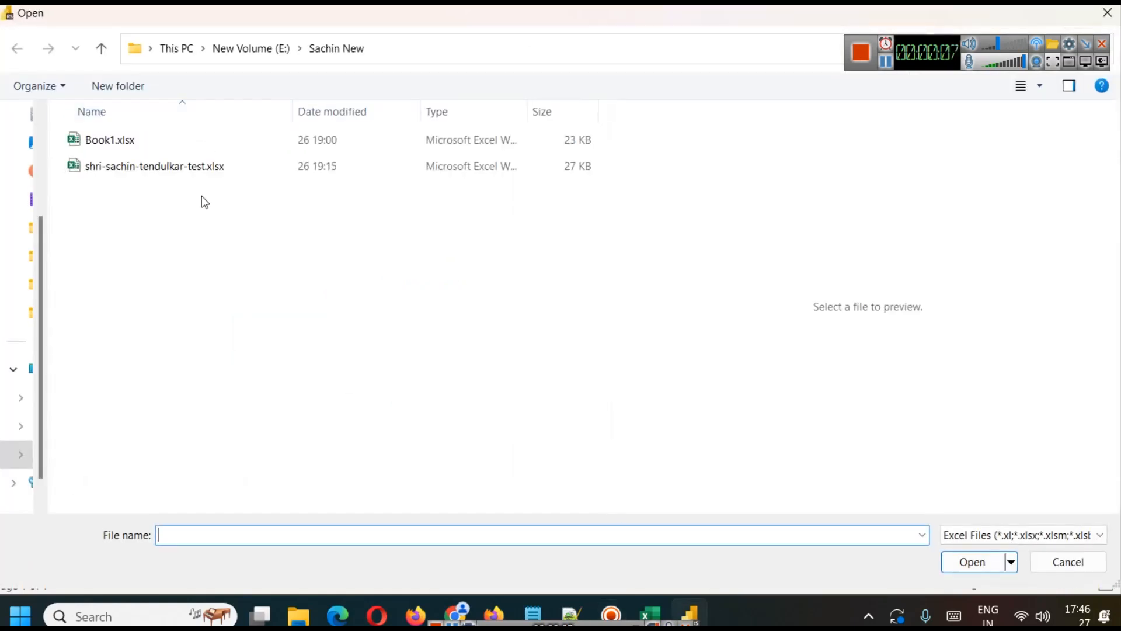
left_click(139, 170)
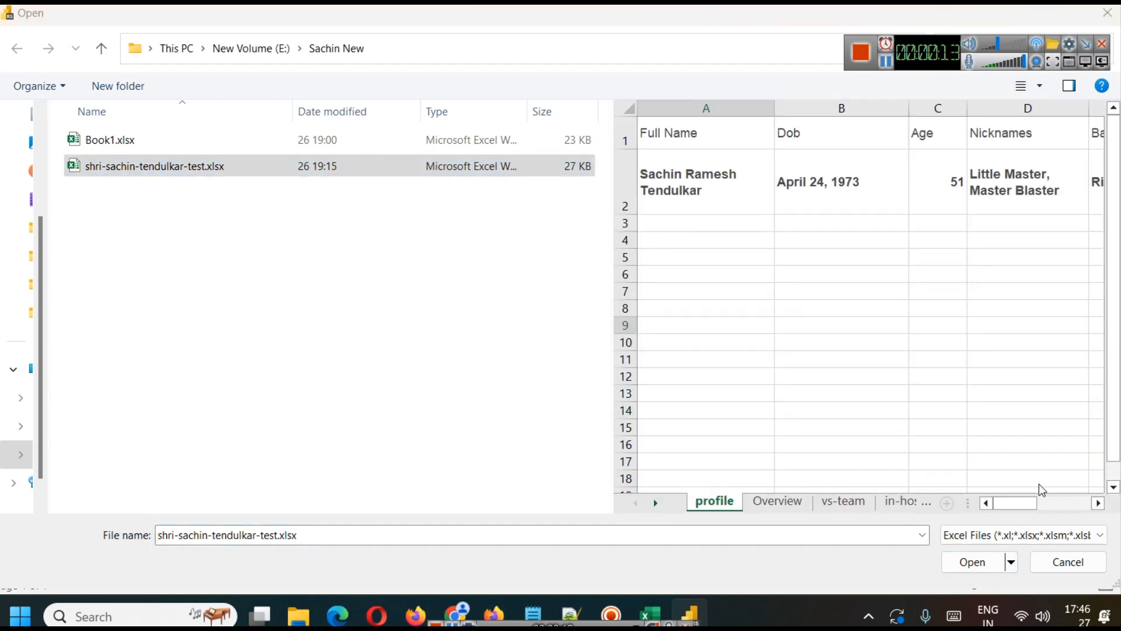
left_click(972, 562)
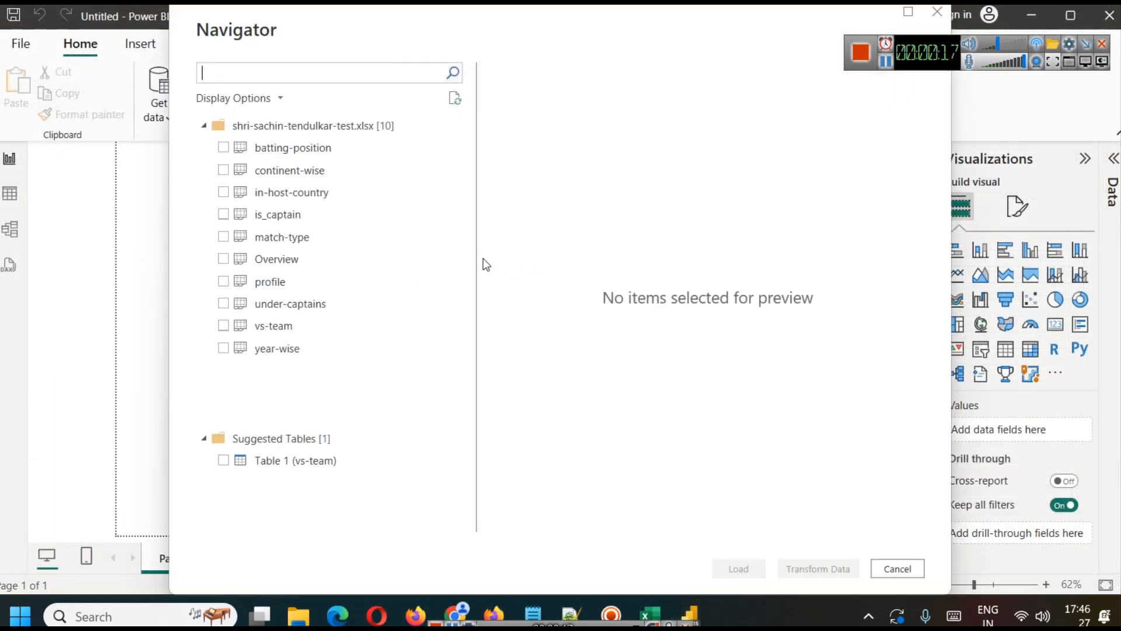
Step: Select all ten sheets of the workbook, from batting-position to year-wise, without the suggested table, and load them into the report
left_click(225, 146)
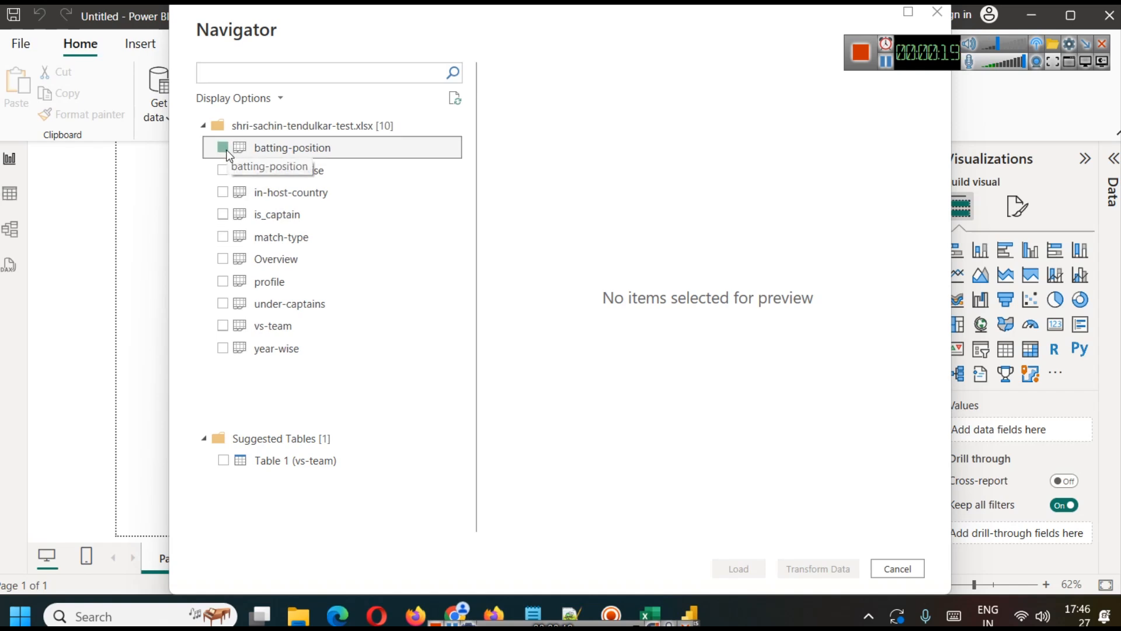
left_click(223, 170)
left_click(222, 198)
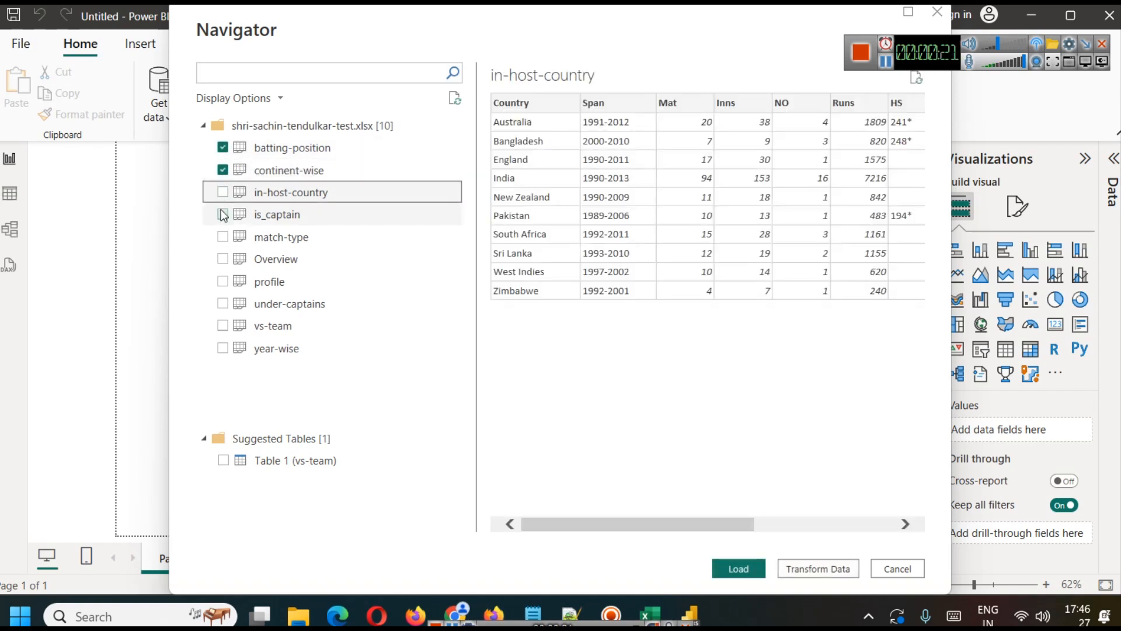
left_click(223, 214)
left_click(224, 193)
left_click(222, 192)
left_click(222, 236)
left_click(222, 258)
left_click(222, 286)
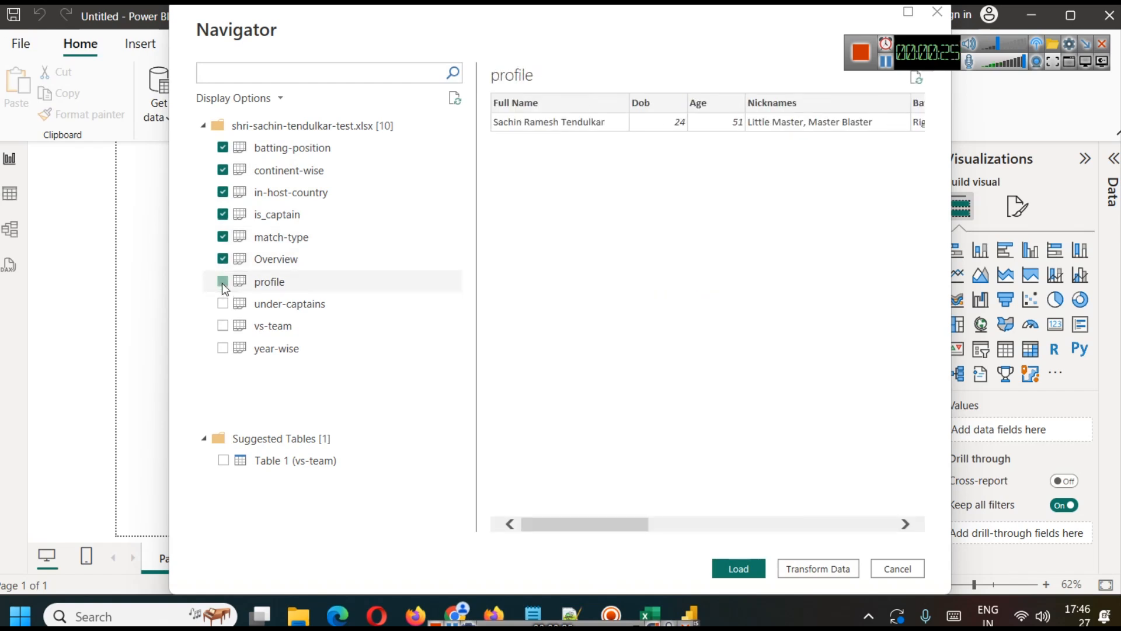
left_click(226, 322)
left_click(226, 303)
left_click(225, 326)
left_click(225, 348)
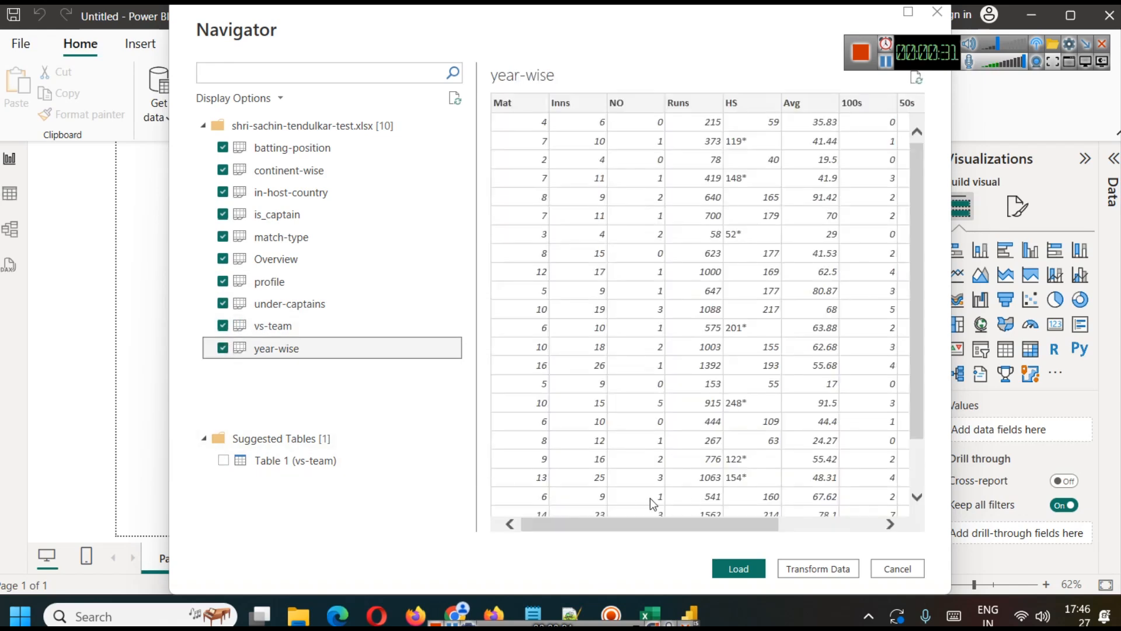
left_click_drag(662, 530, 572, 501)
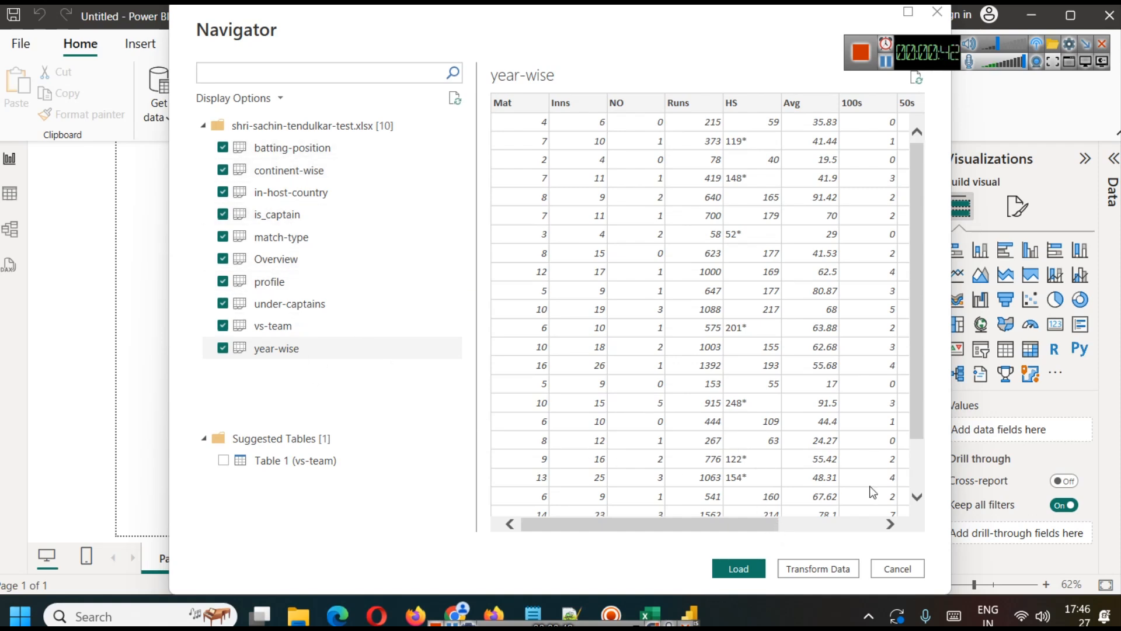
left_click(738, 568)
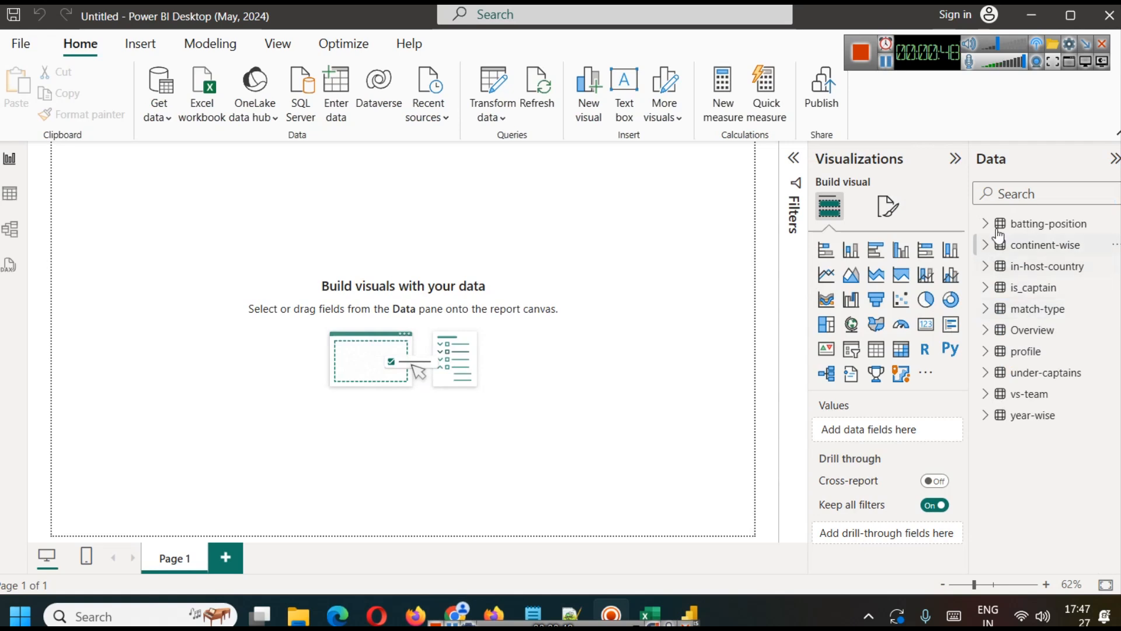
left_click(998, 229)
left_click(998, 229)
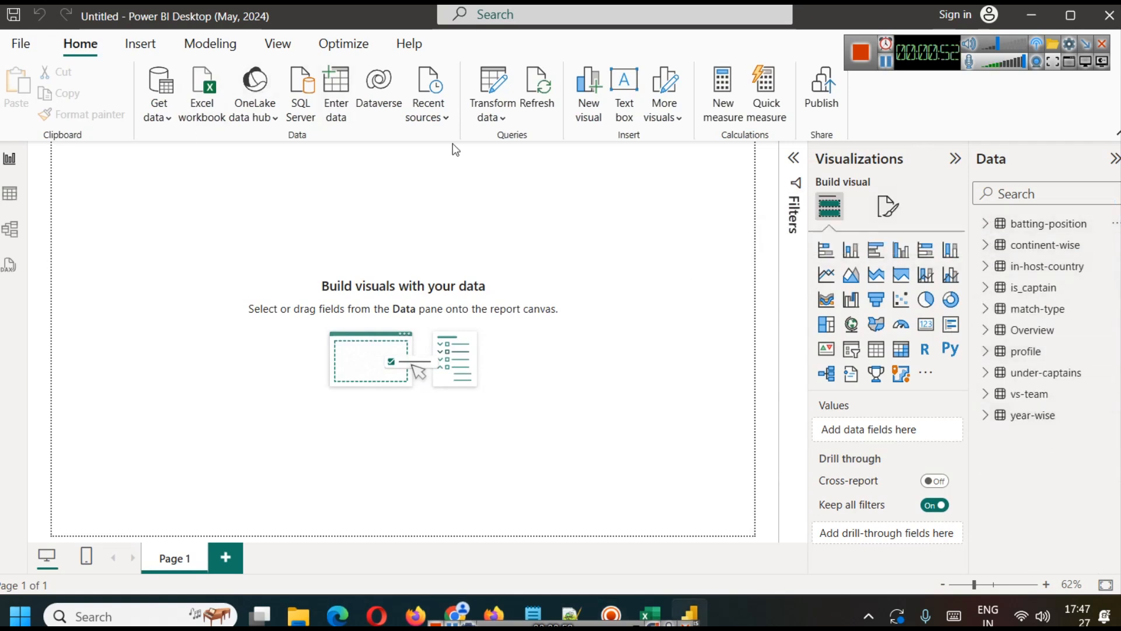
Step: Apply the Default Power BI theme to the report
left_click(274, 42)
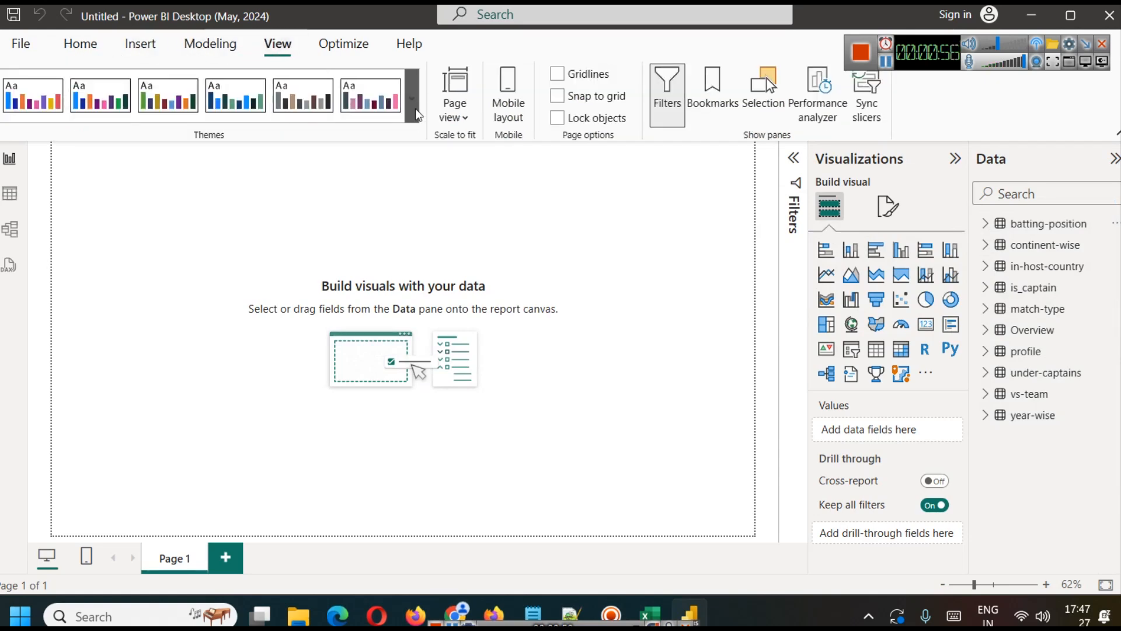
left_click(416, 113)
scroll(316, 304, "down", 3)
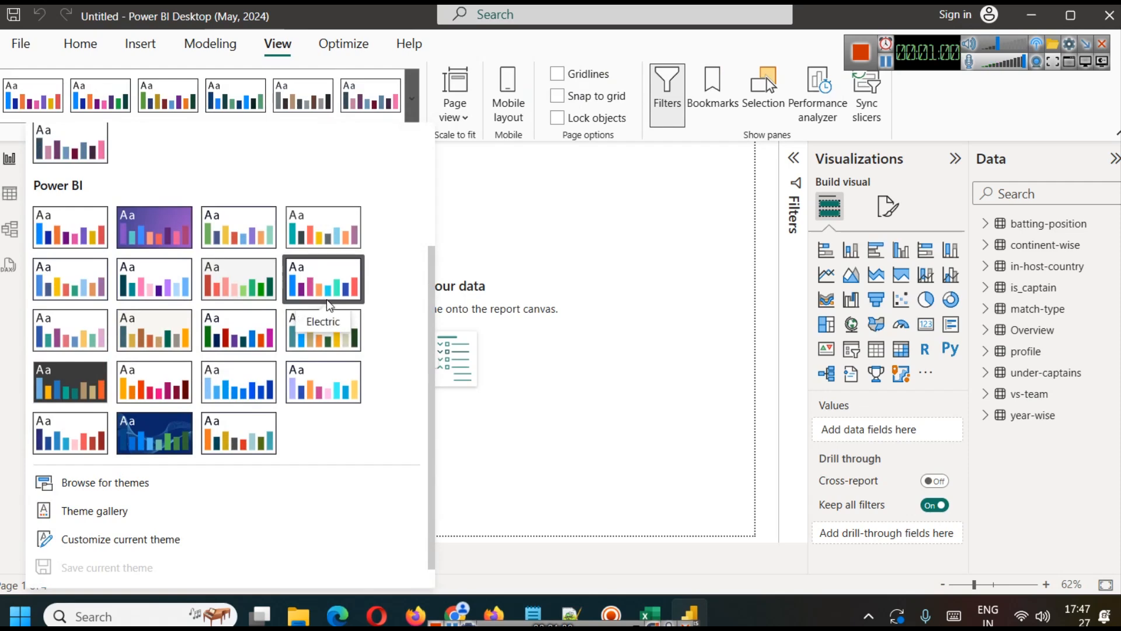
left_click(73, 242)
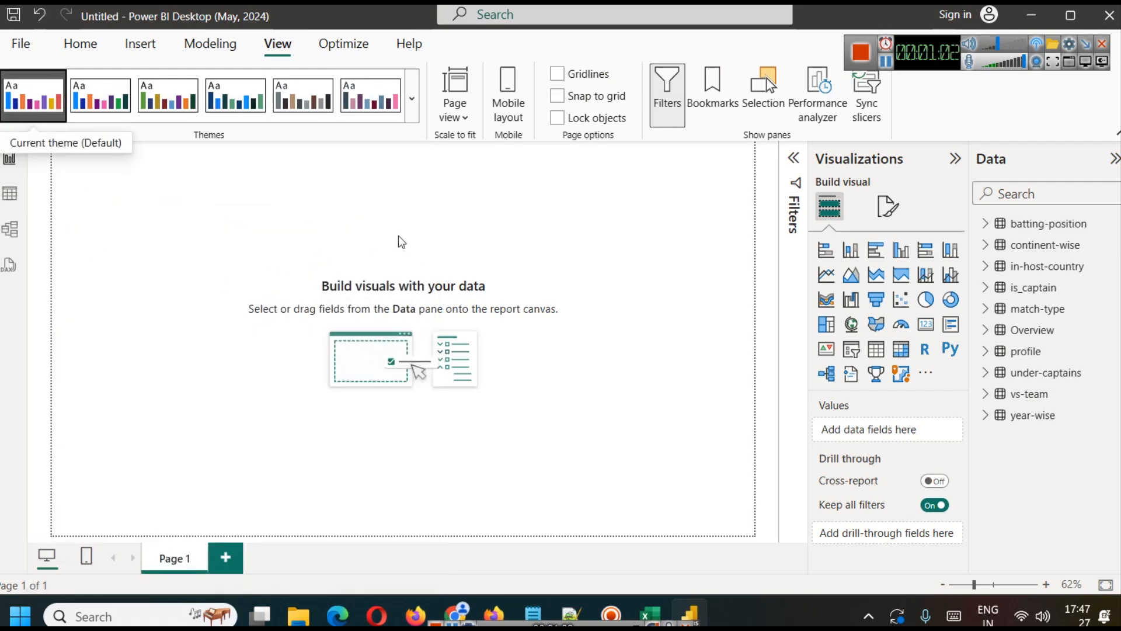
Step: Customize the current theme's page background with a light grey colour and 0% transparency, and apply it
left_click(411, 98)
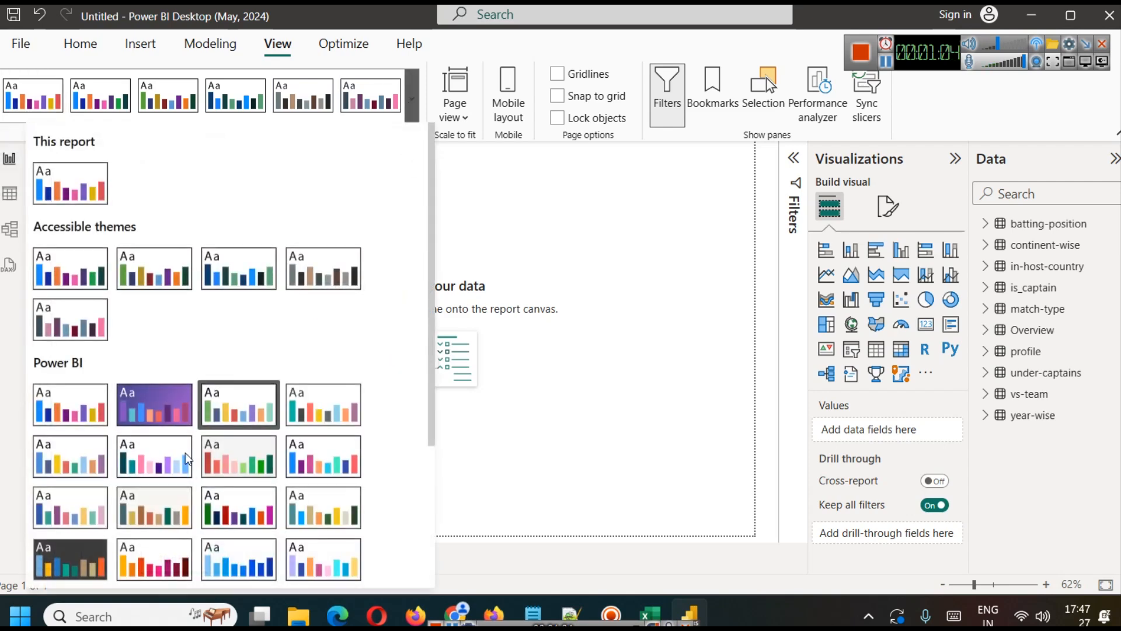
scroll(231, 440, "down", 3)
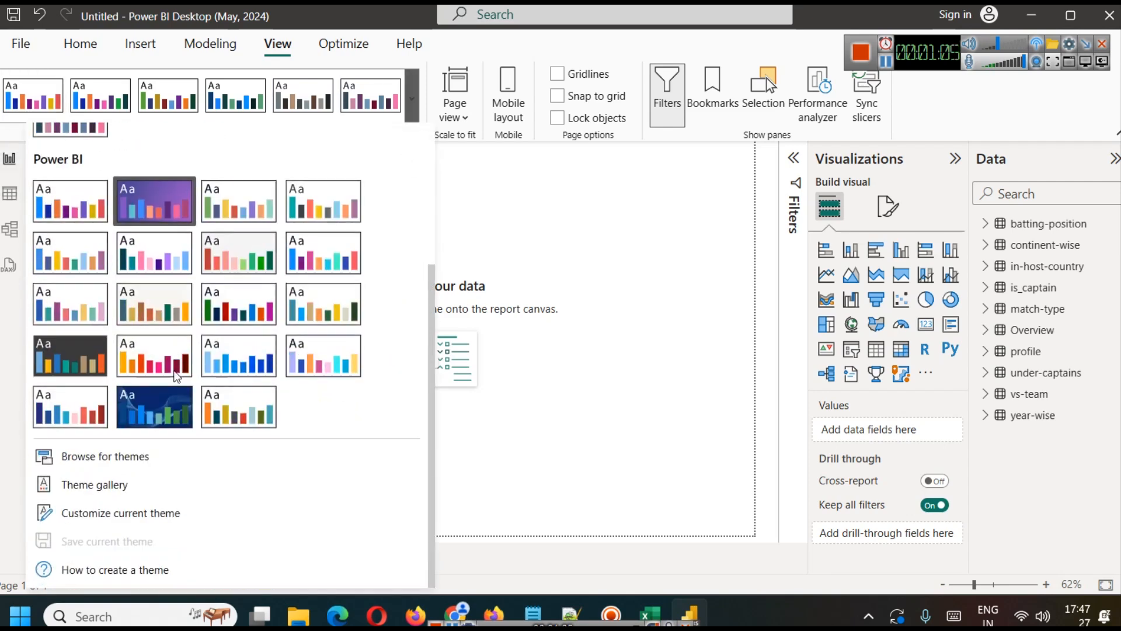
left_click(108, 521)
left_click(278, 221)
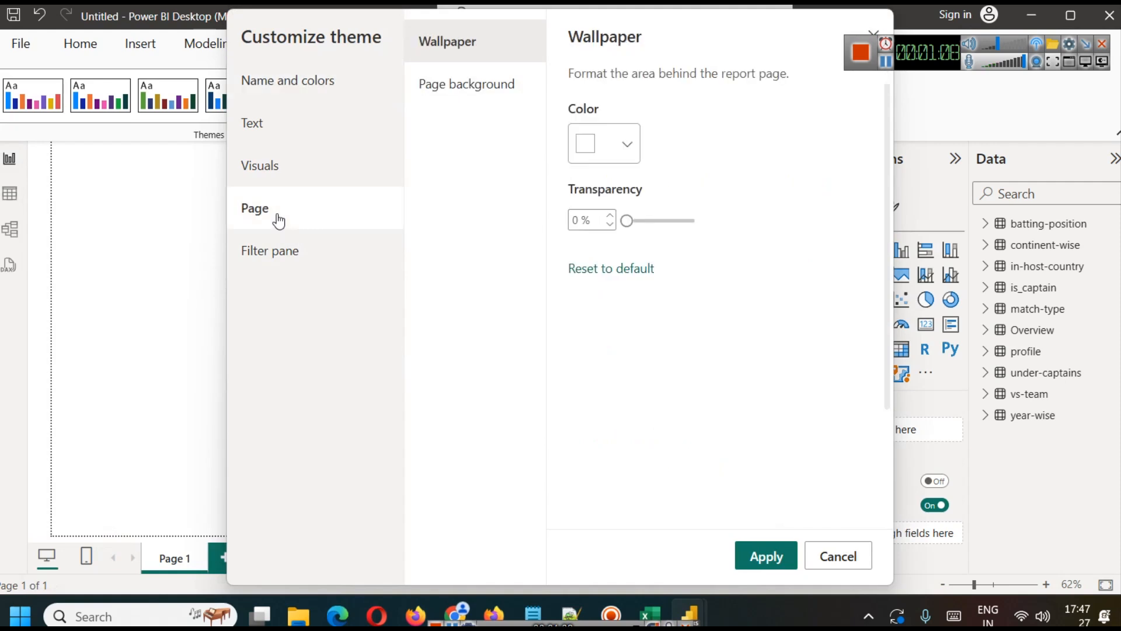
left_click(488, 87)
left_click(627, 141)
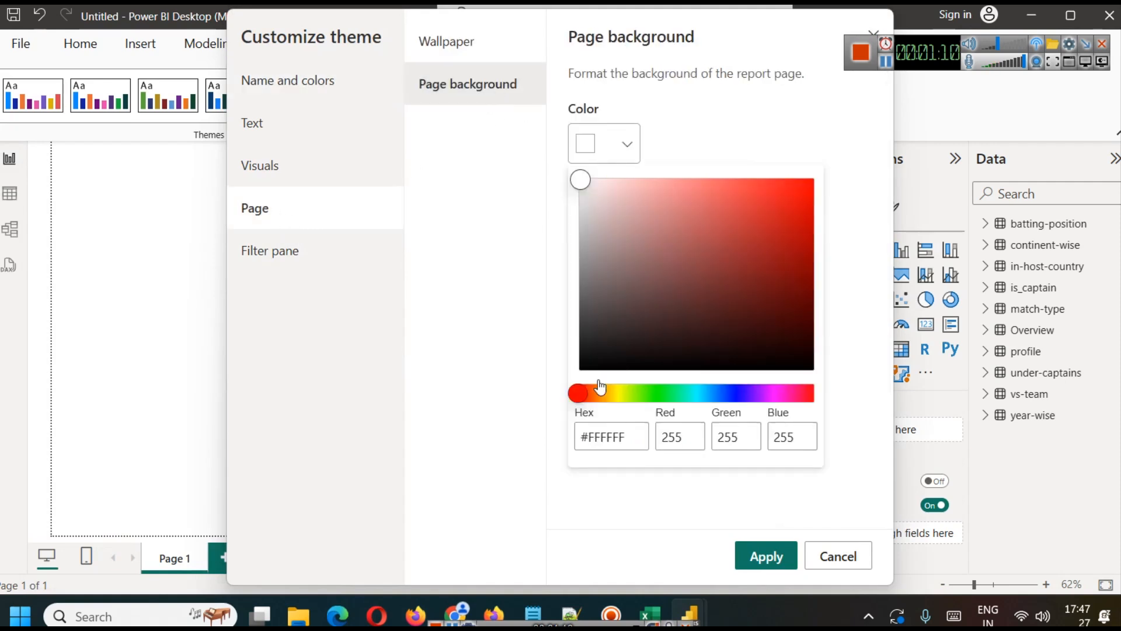
mouse_move(583, 182)
left_mouse_down()
mouse_move(587, 192)
mouse_move(570, 193)
left_mouse_up()
left_click(759, 554)
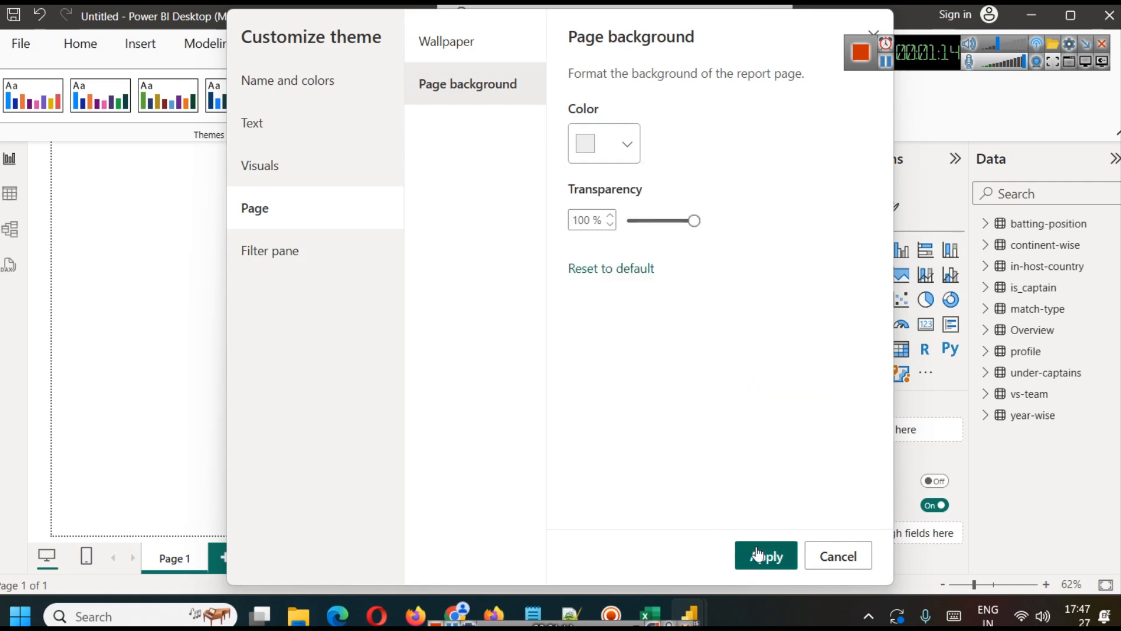
left_click_drag(642, 221, 626, 221)
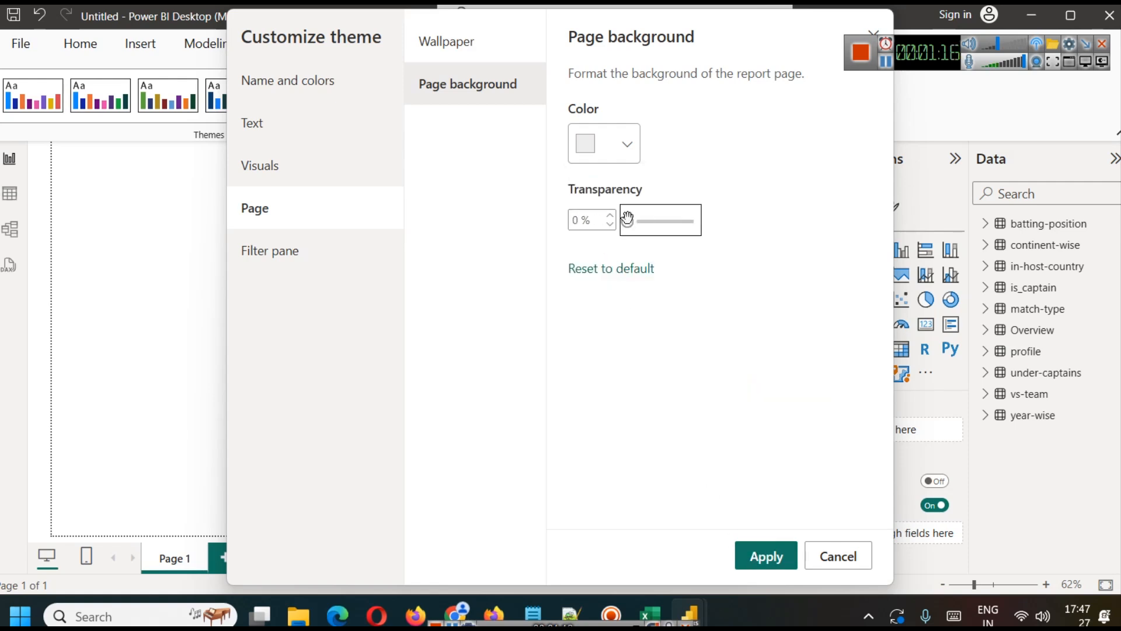
left_click(755, 558)
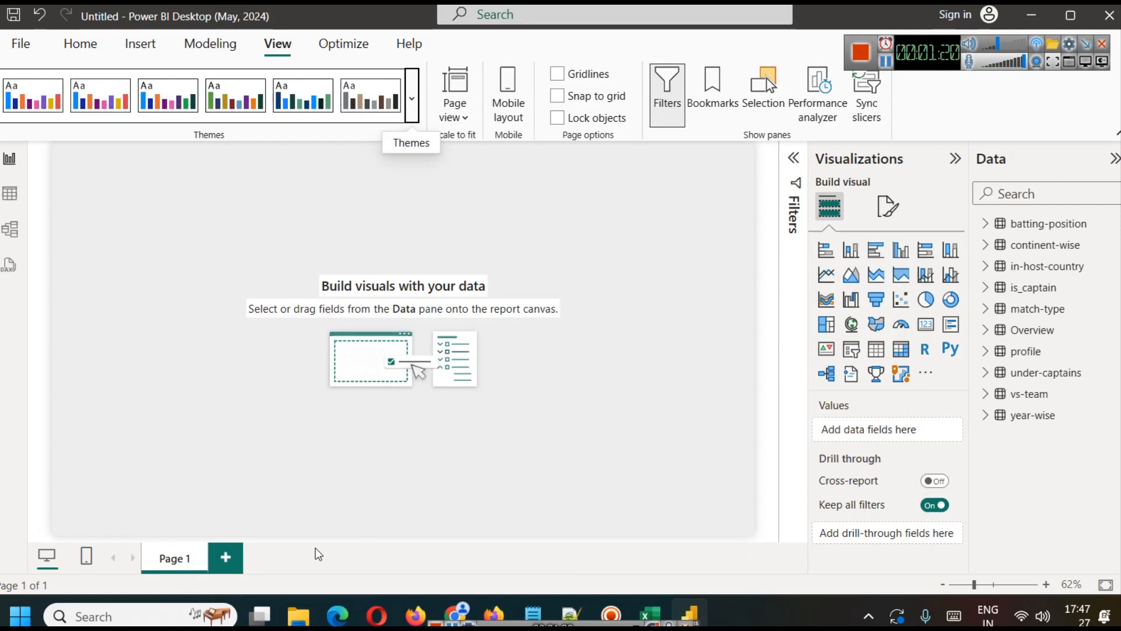
Step: Rename the report page from its default name to Test Matches Stats
right_click(173, 557)
left_click(184, 540)
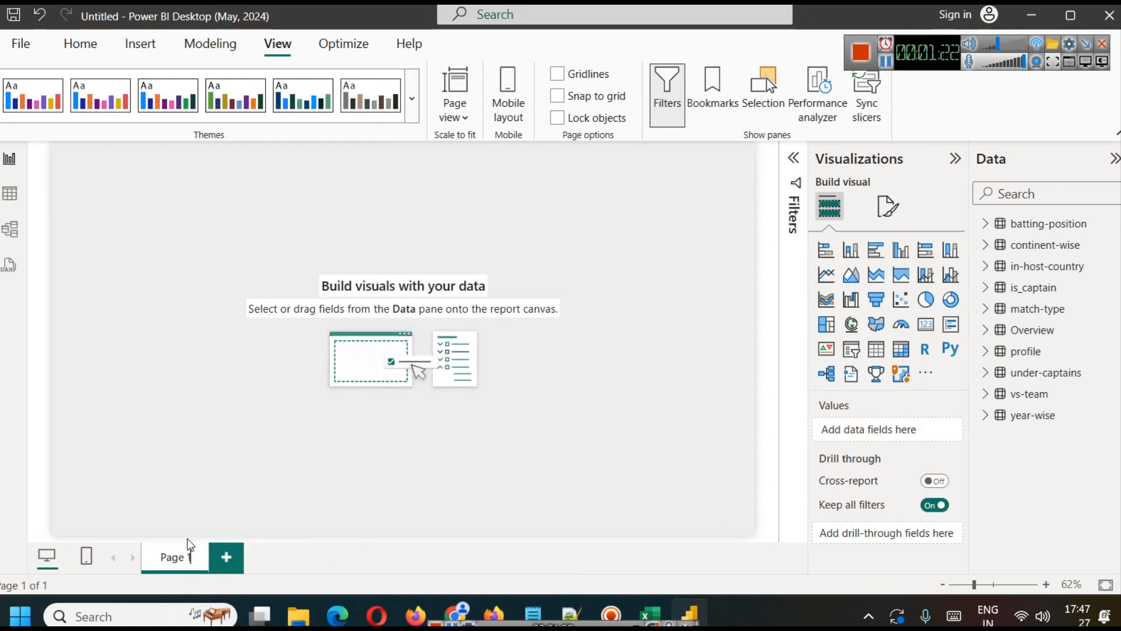
type("Test")
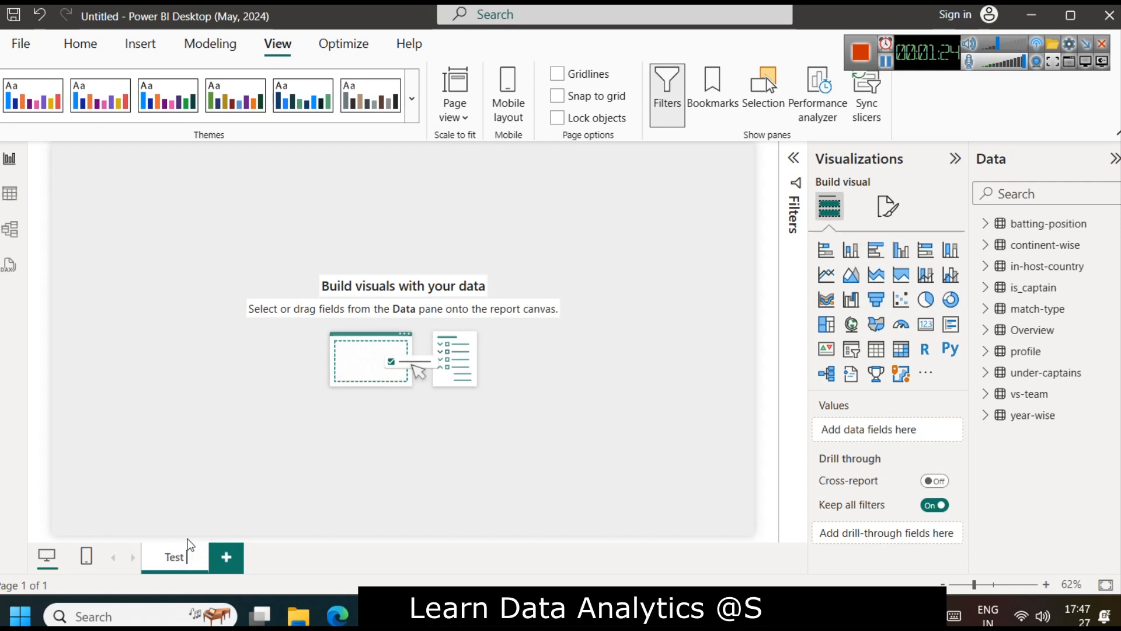
type(" Matches")
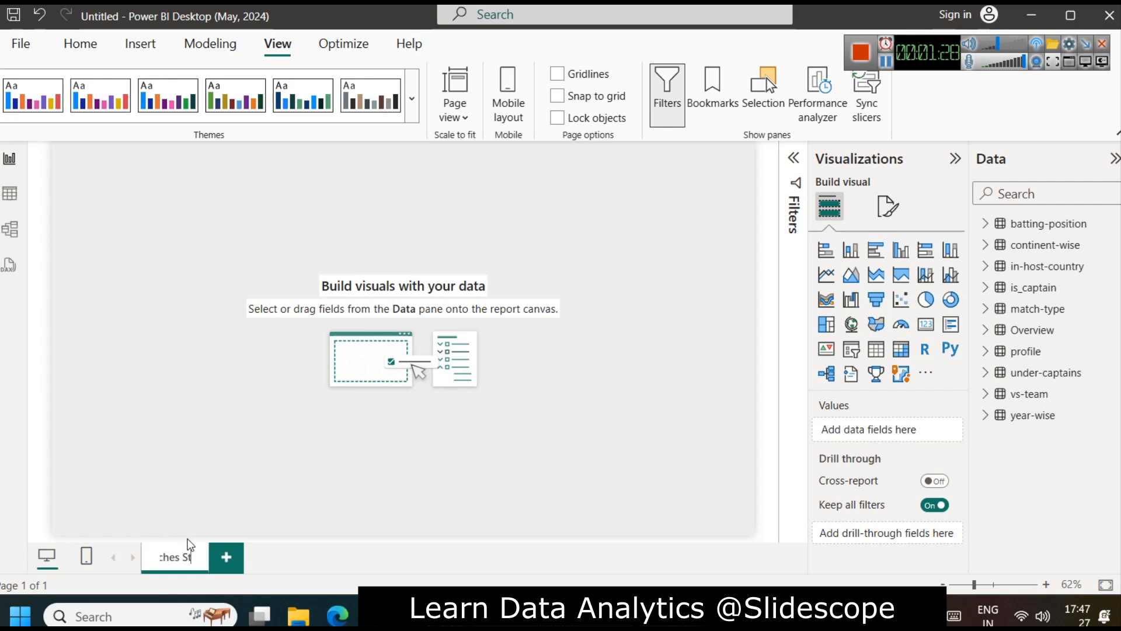
left_click(240, 464)
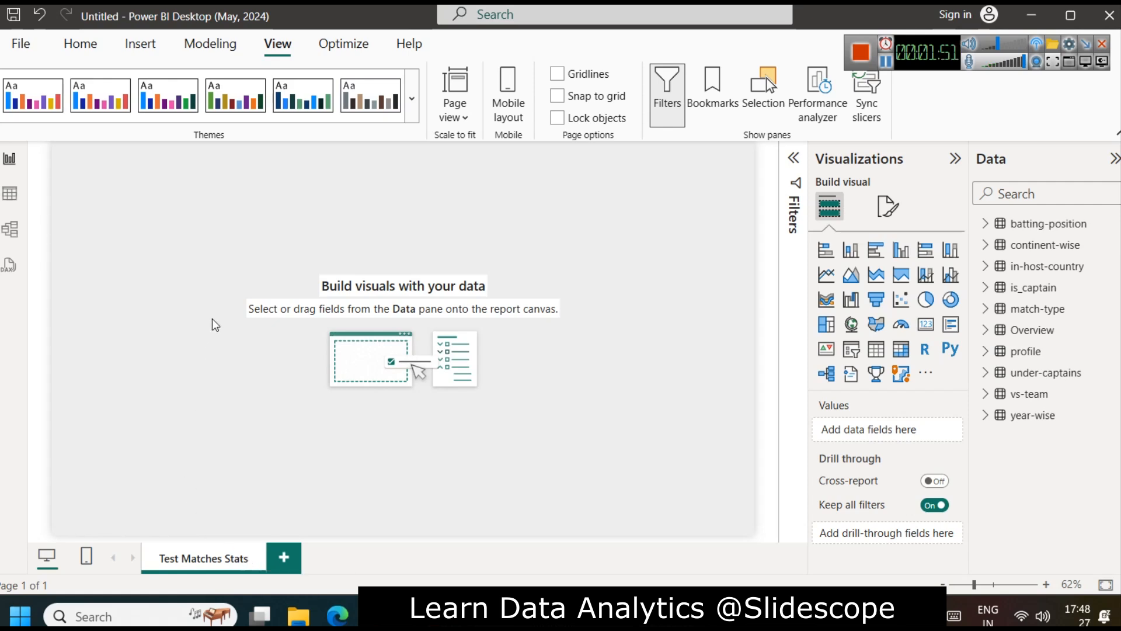
Step: Insert a text box across the top of the page containing the heading "Shri Sachin Tendulkar's Test Match Statistics"
left_click(141, 44)
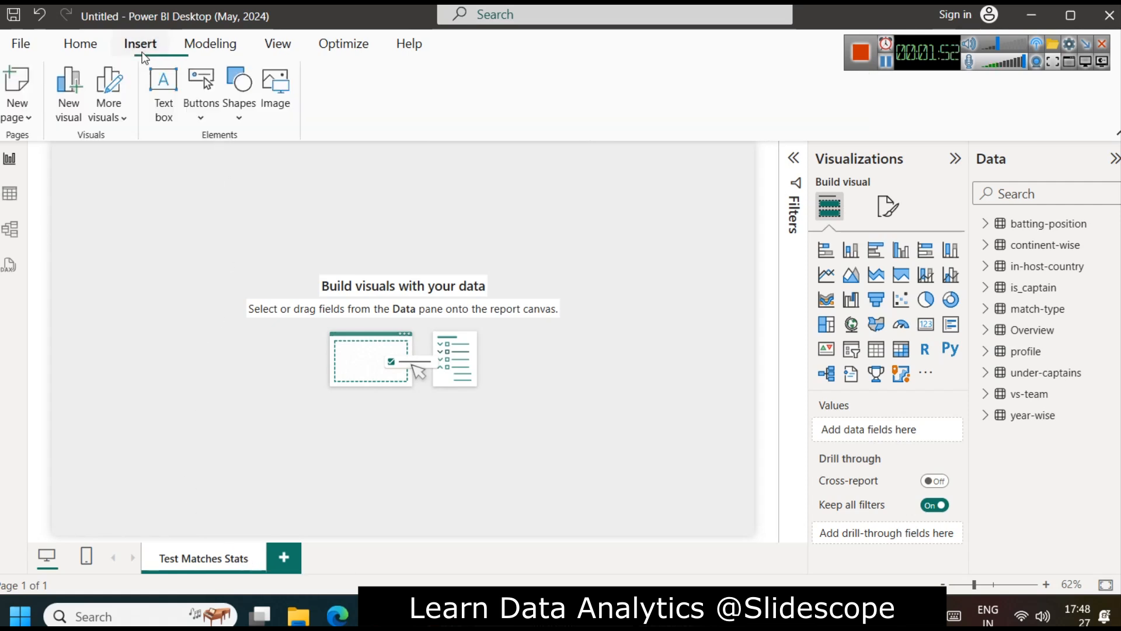
left_click(164, 93)
left_click_drag(97, 267, 624, 164)
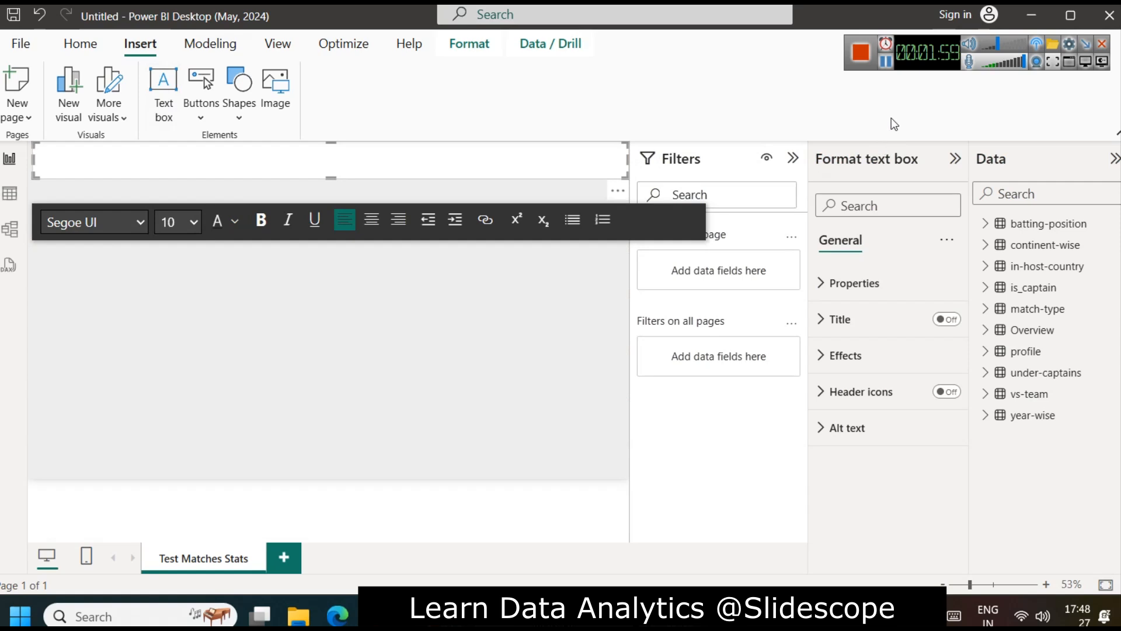
type("Shri Sachin Tendulkar's Test Match Statistics")
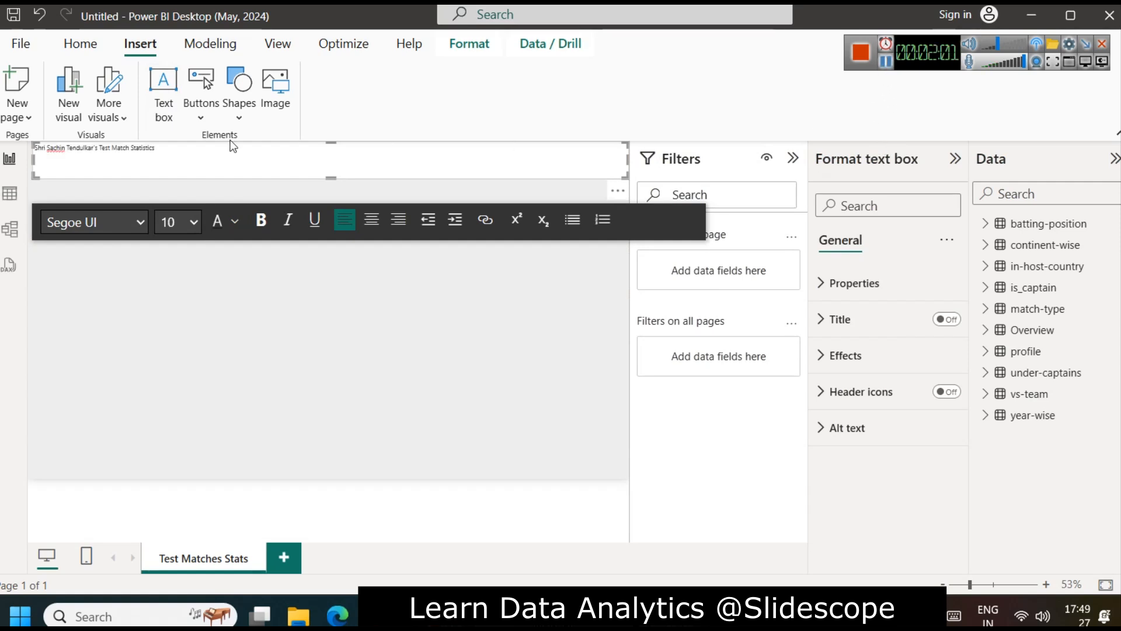
Step: Change the font colour of the whole heading text to the darkest shade of the theme's blue
key("ctrl+a")
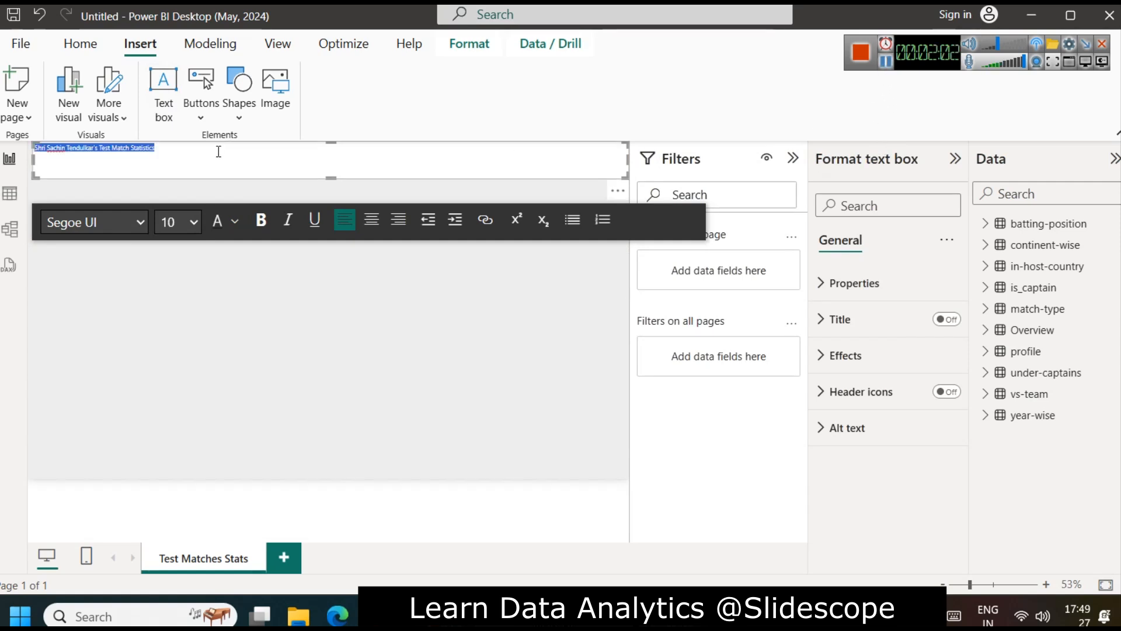
left_click(228, 228)
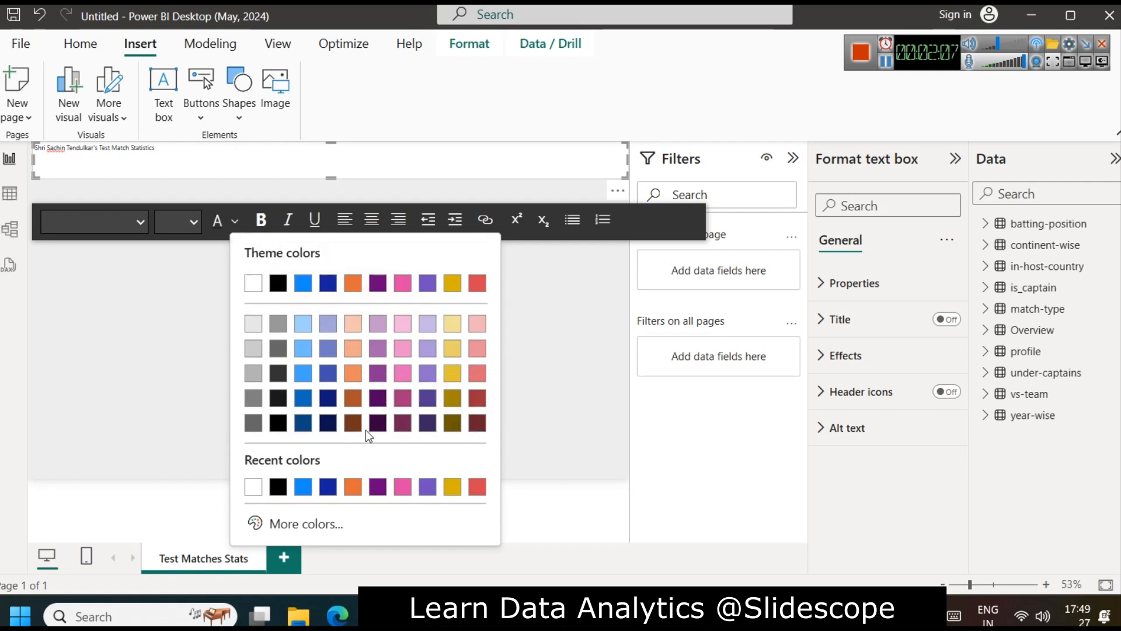
left_click(301, 426)
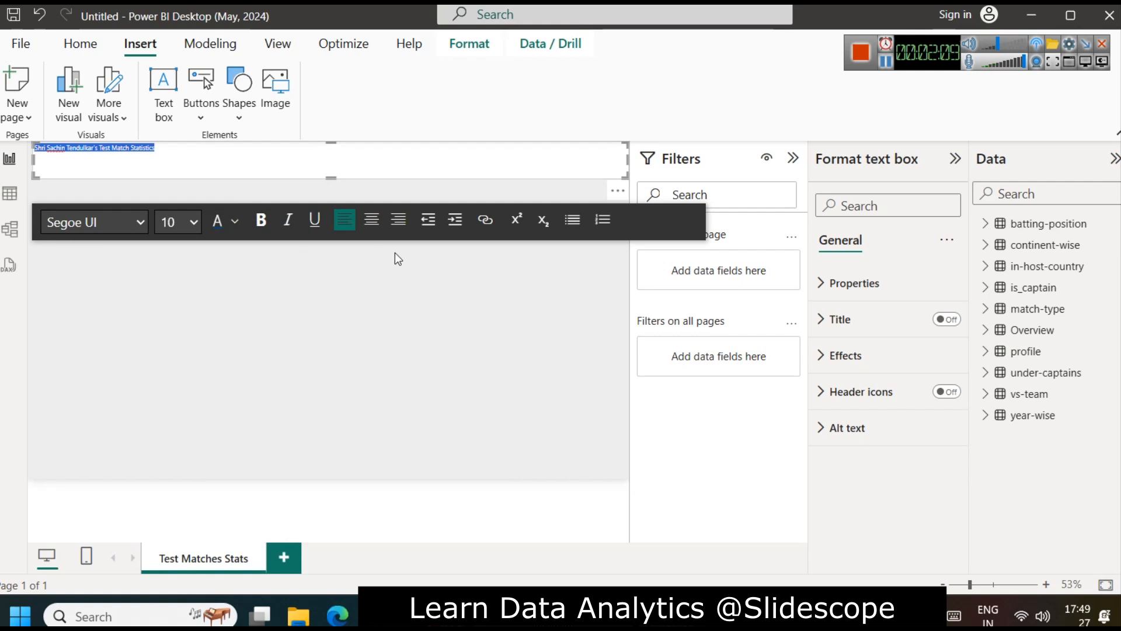
left_click(380, 230)
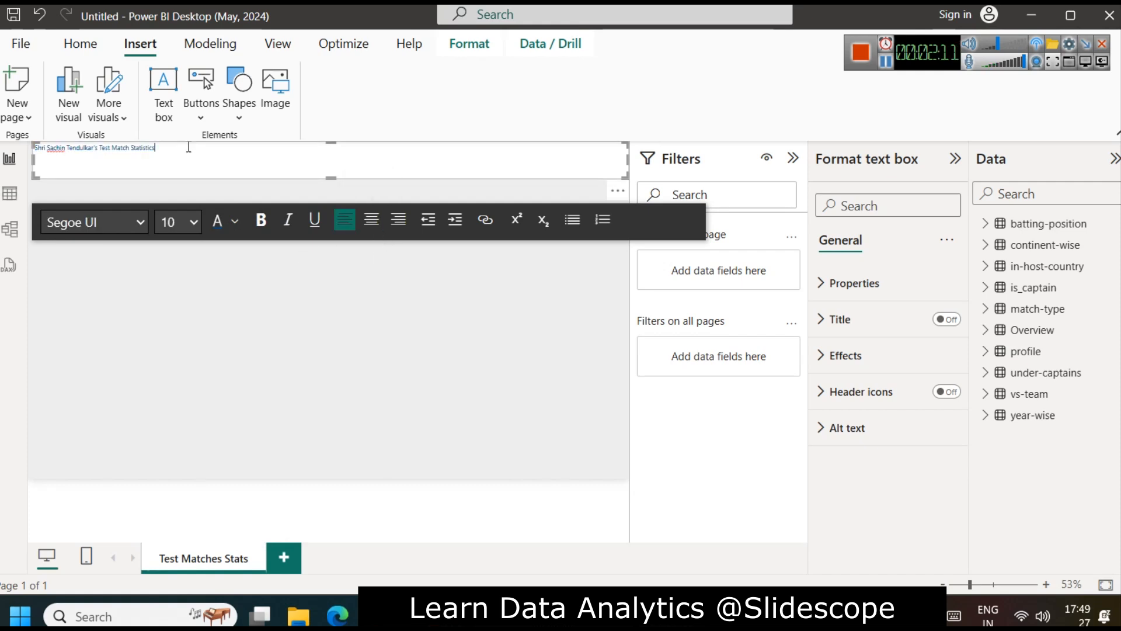
Step: Centre the heading text, set its font size to 28 and make it bold
triple_click(229, 173)
left_click(373, 222)
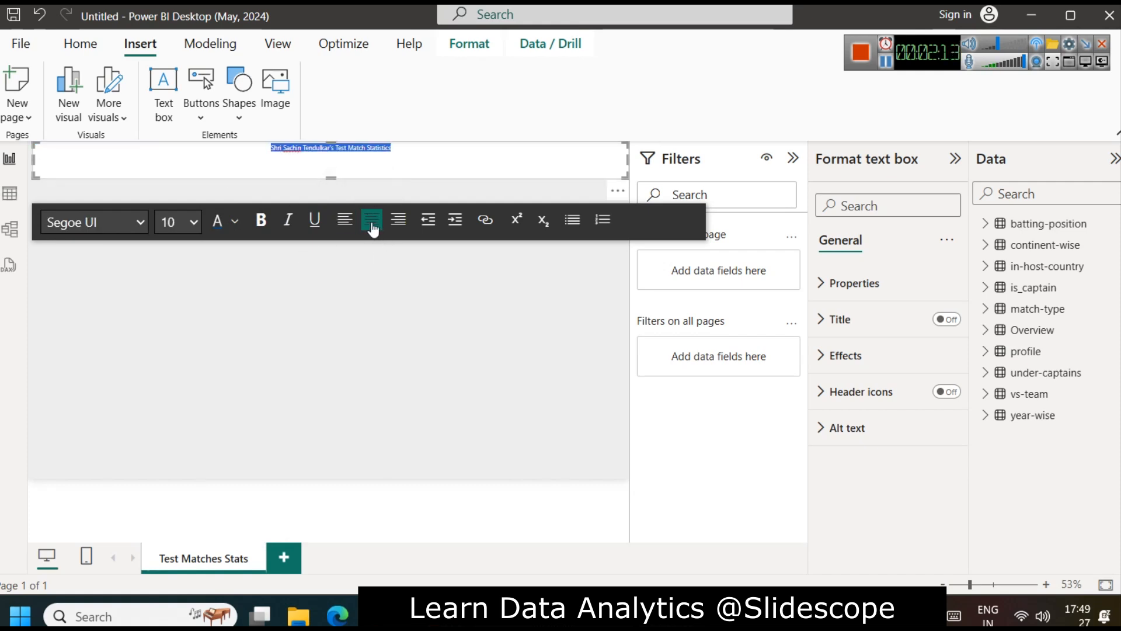
left_click(193, 226)
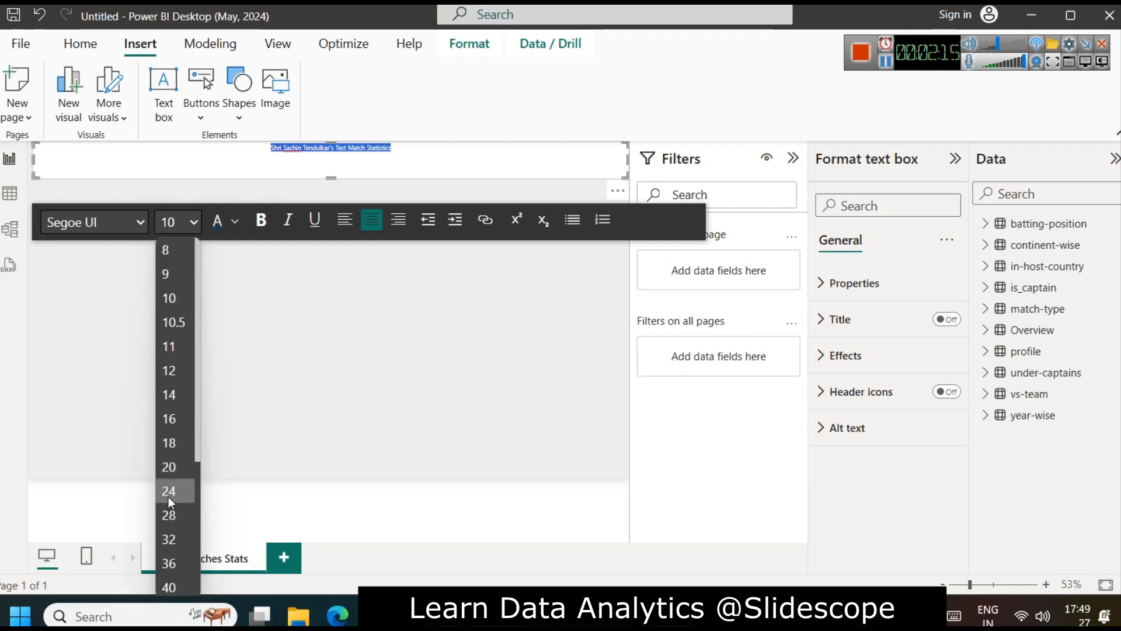
left_click(170, 515)
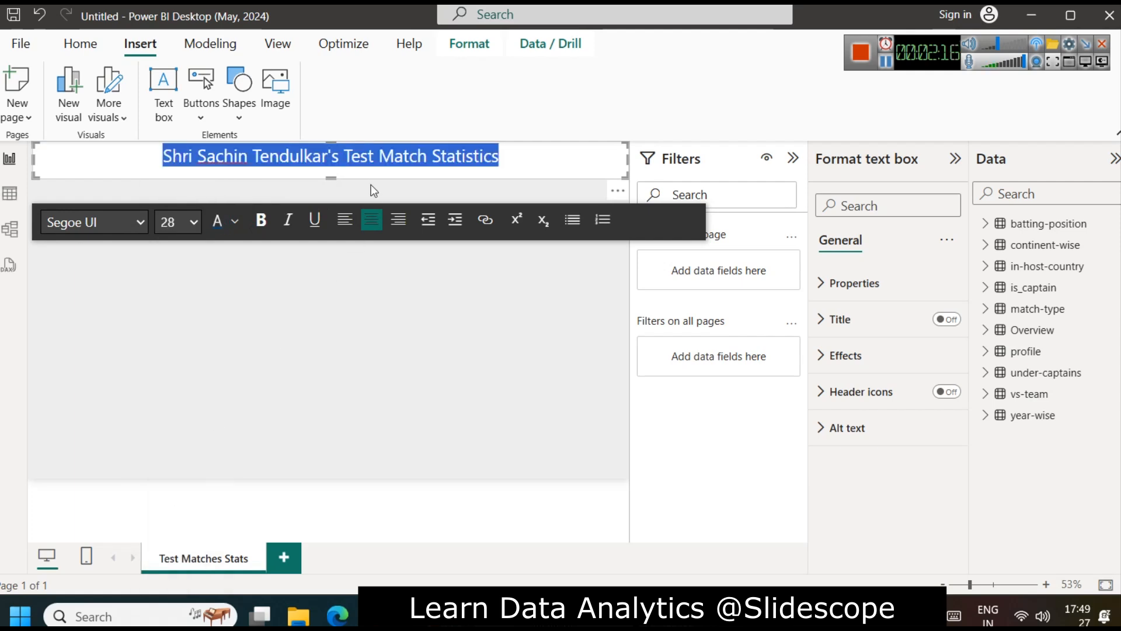
left_click(261, 219)
left_click(242, 174)
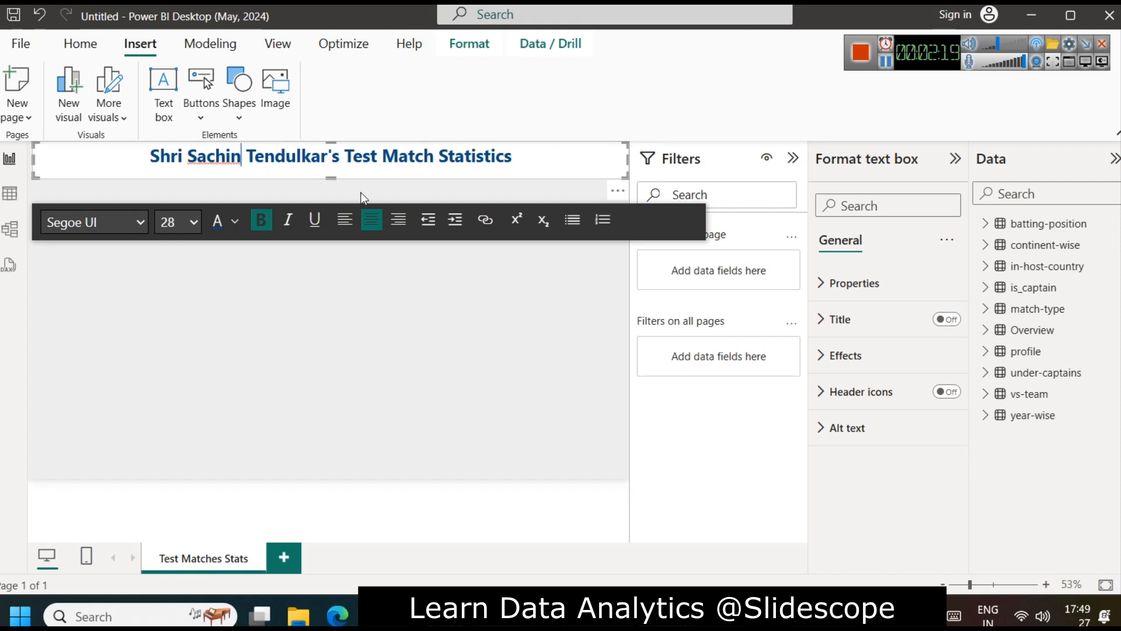
Step: Reduce the heading text box's height to fit its single line and turn on its shadow effect
left_click_drag(330, 177, 331, 167)
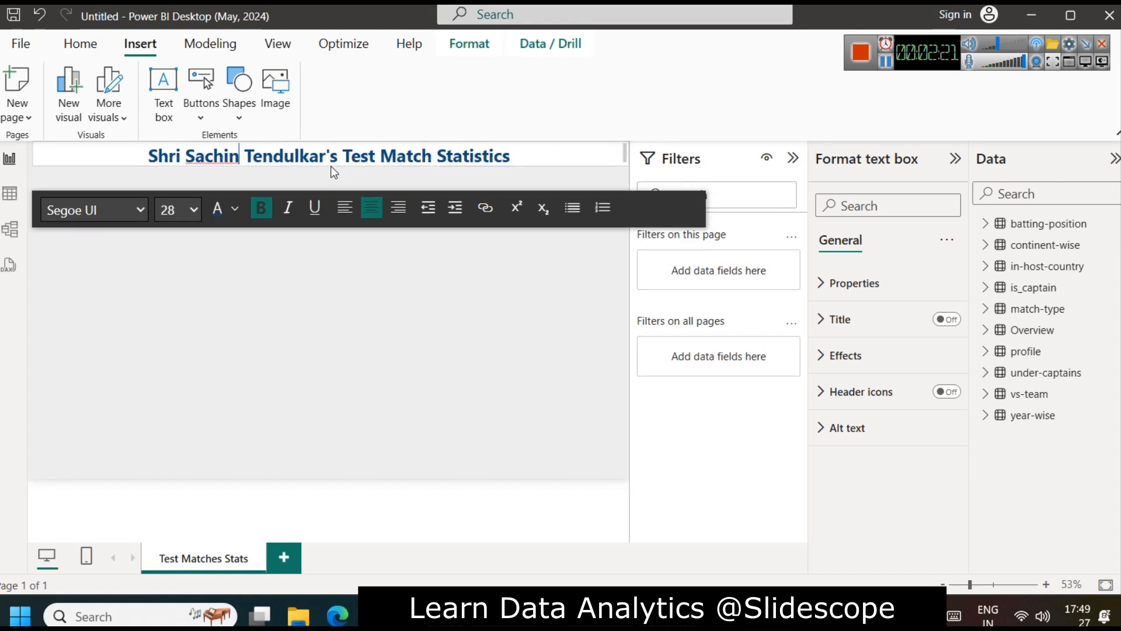
left_click(390, 350)
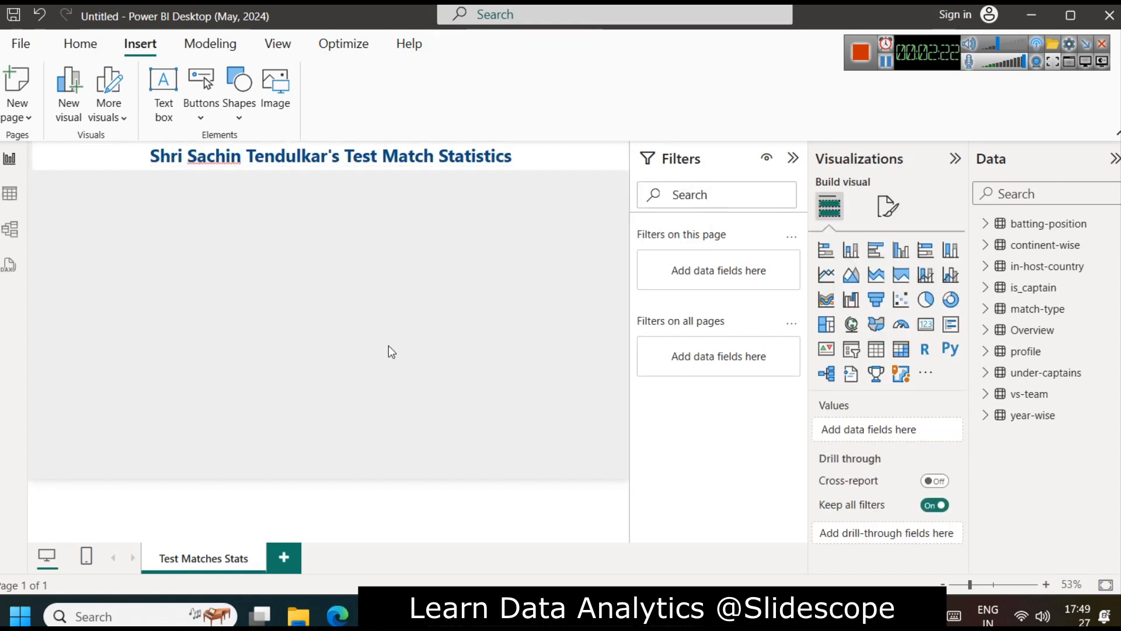
left_click(551, 158)
left_click(845, 355)
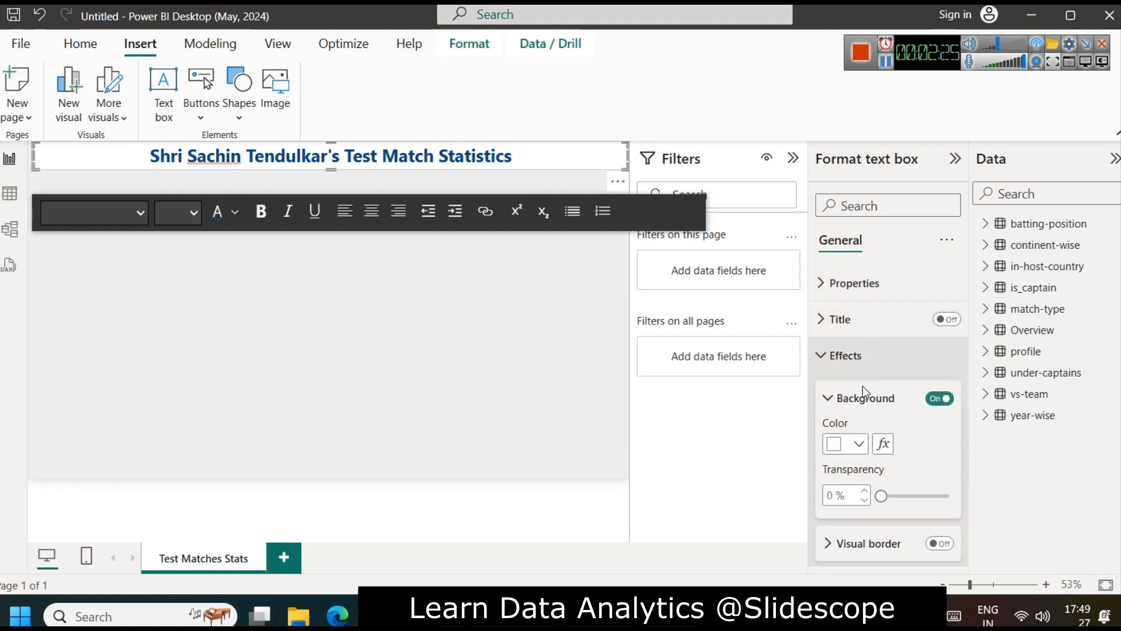
scroll(876, 420, "down", 3)
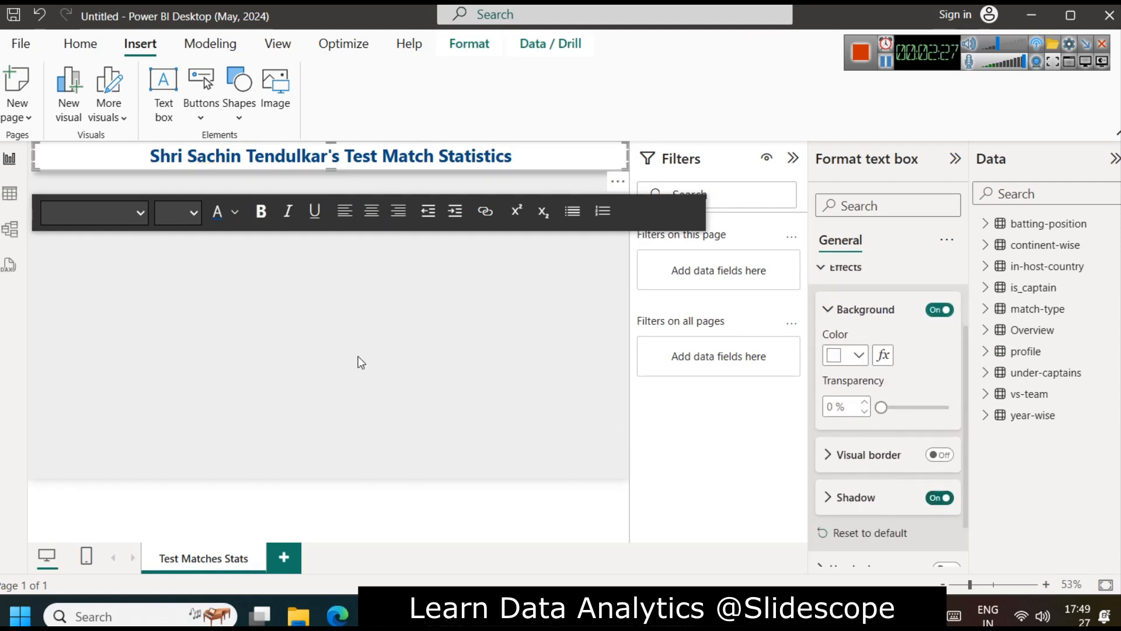
left_click(396, 348)
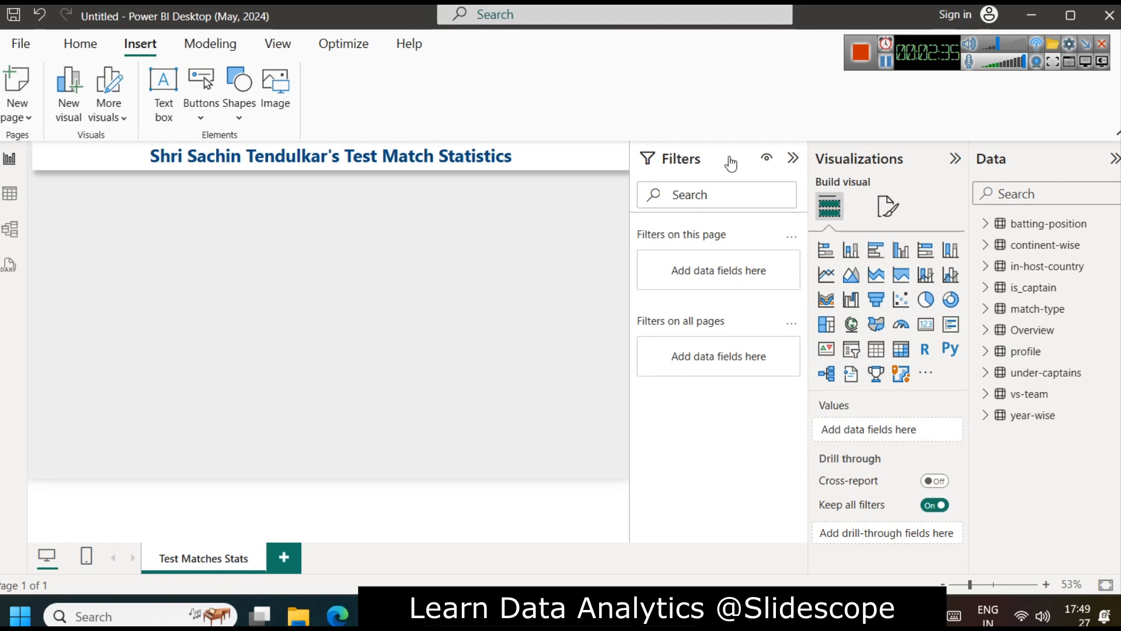
Step: Collapse the Filters pane and extend the heading text box to the page's left edge
left_click(792, 158)
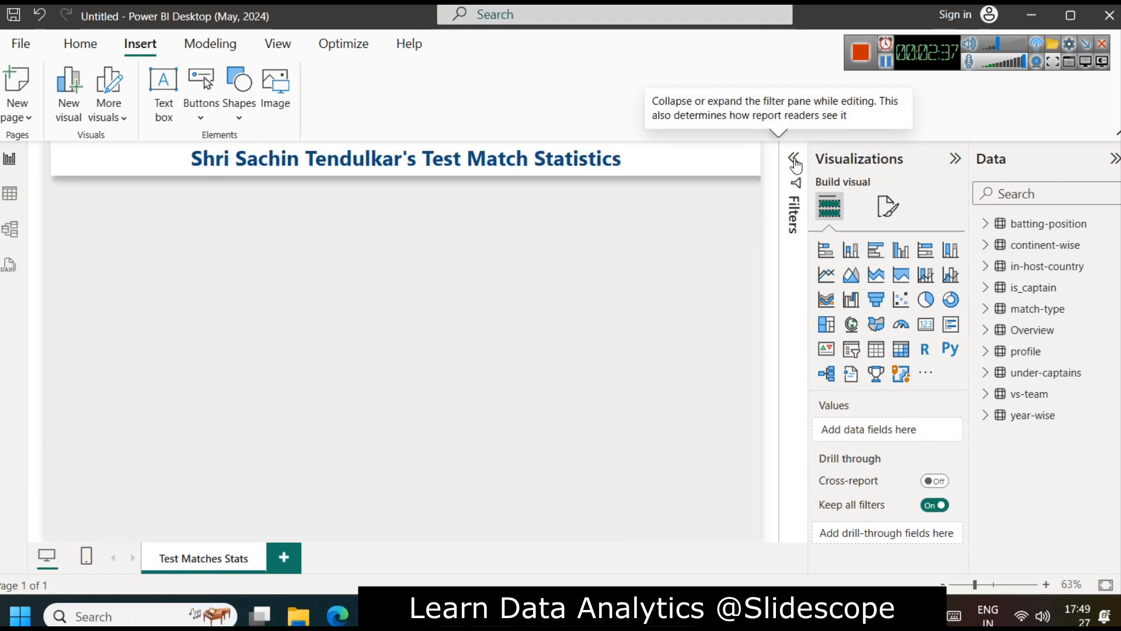
left_click(54, 159)
left_click_drag(51, 159, 47, 159)
left_click(176, 292)
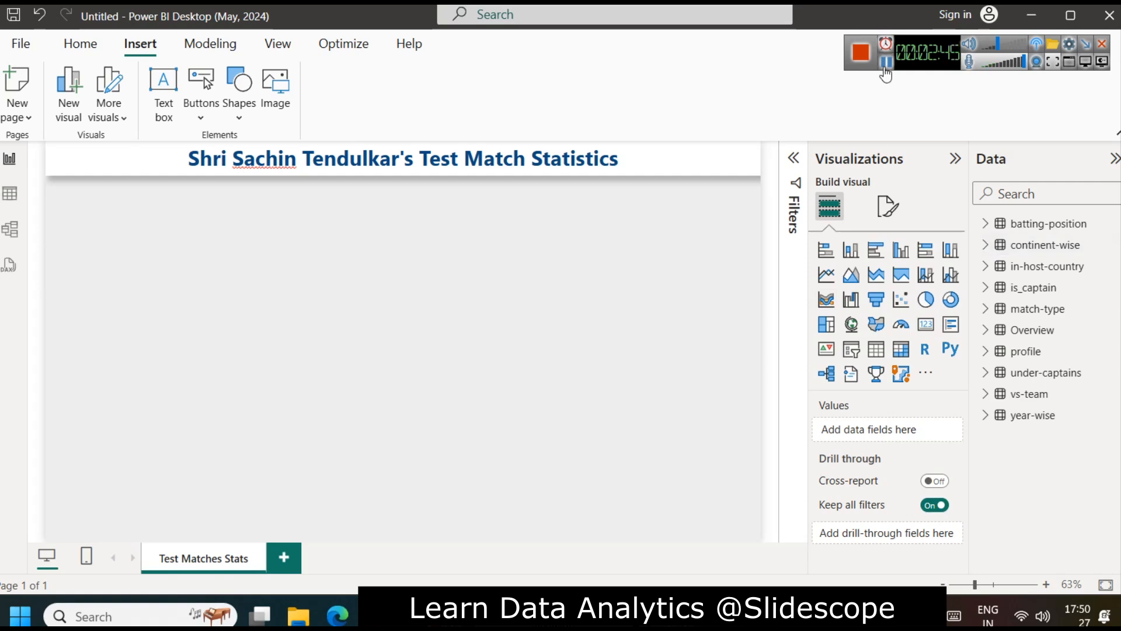
Step: Switch to the browser and review the summary and licensing terms of the Sachin Tendulkar photo on Wikimedia Commons
key("alt+Tab")
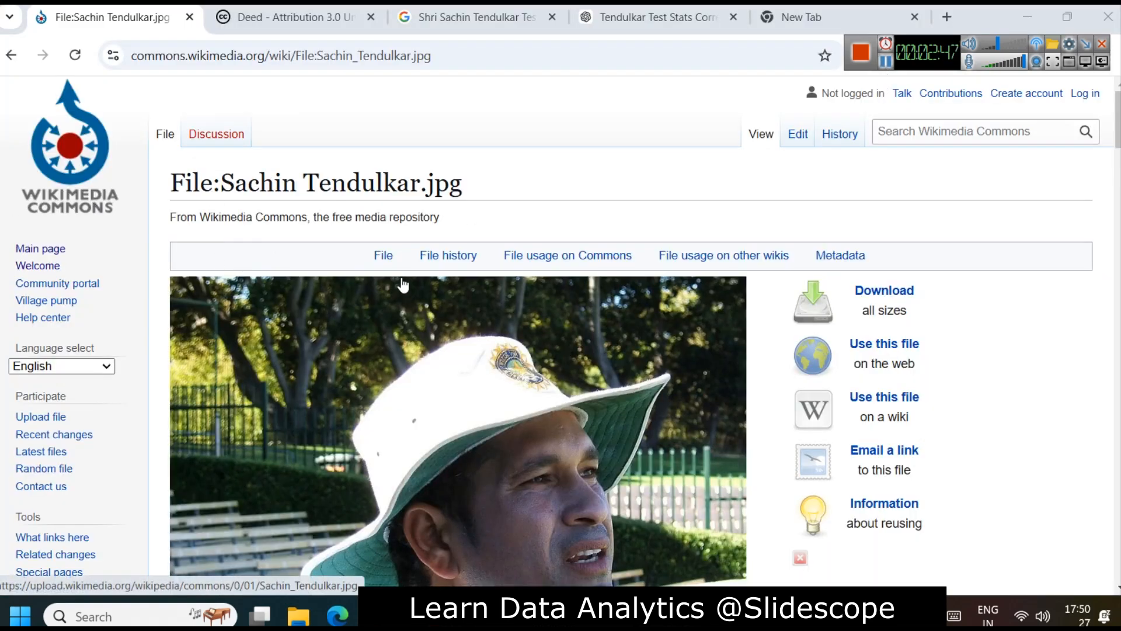
scroll(407, 284, "down", 8)
scroll(407, 285, "down", 1)
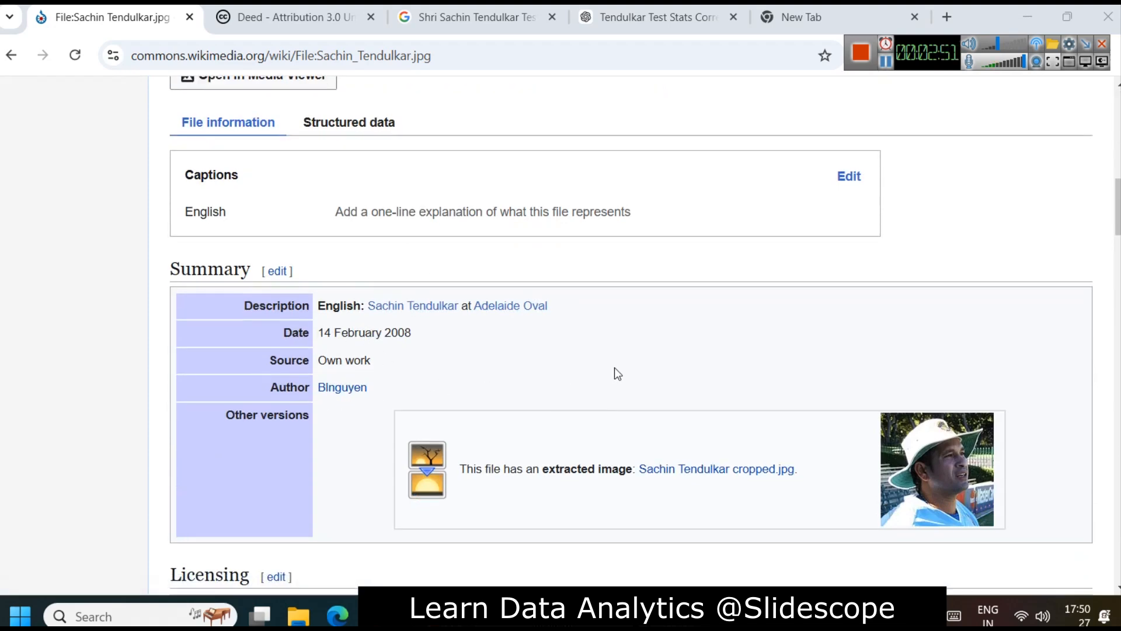
scroll(614, 368, "down", 3)
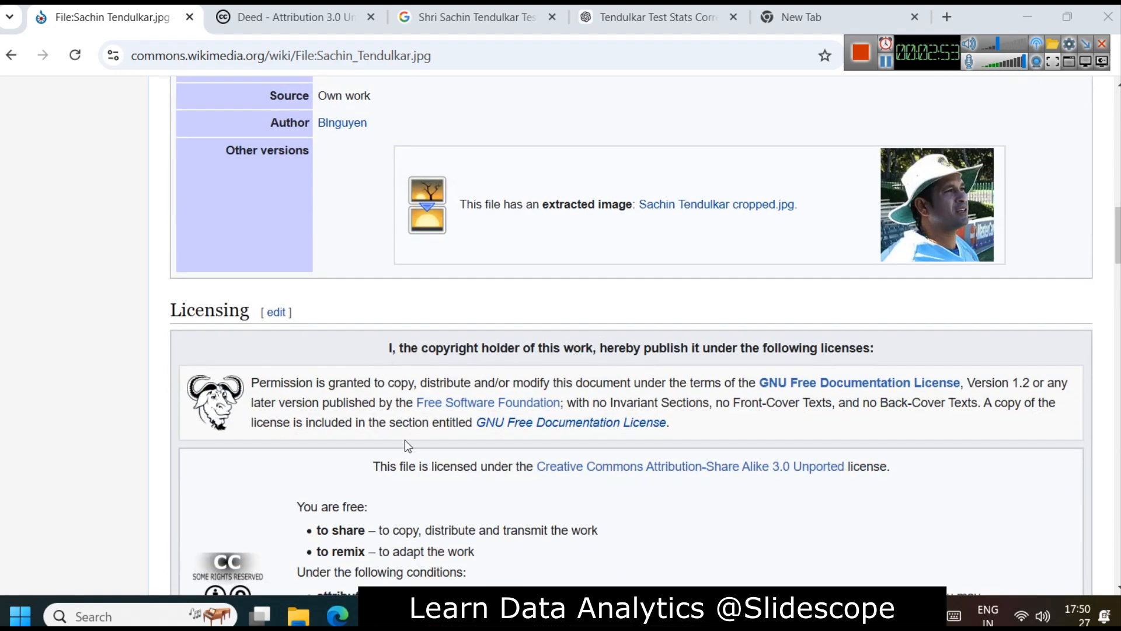
scroll(513, 368, "up", 10)
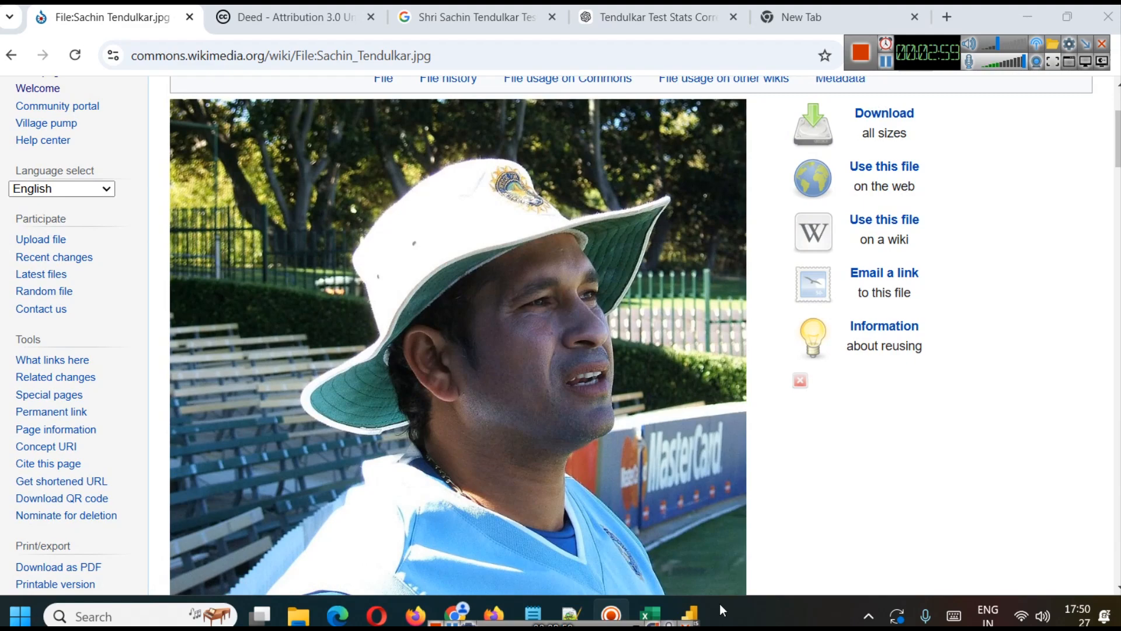
Step: Switch back to Power BI Desktop, insert the Sachin Tendulkar photo on the page and narrow its frame to the picture's width
left_click(706, 612)
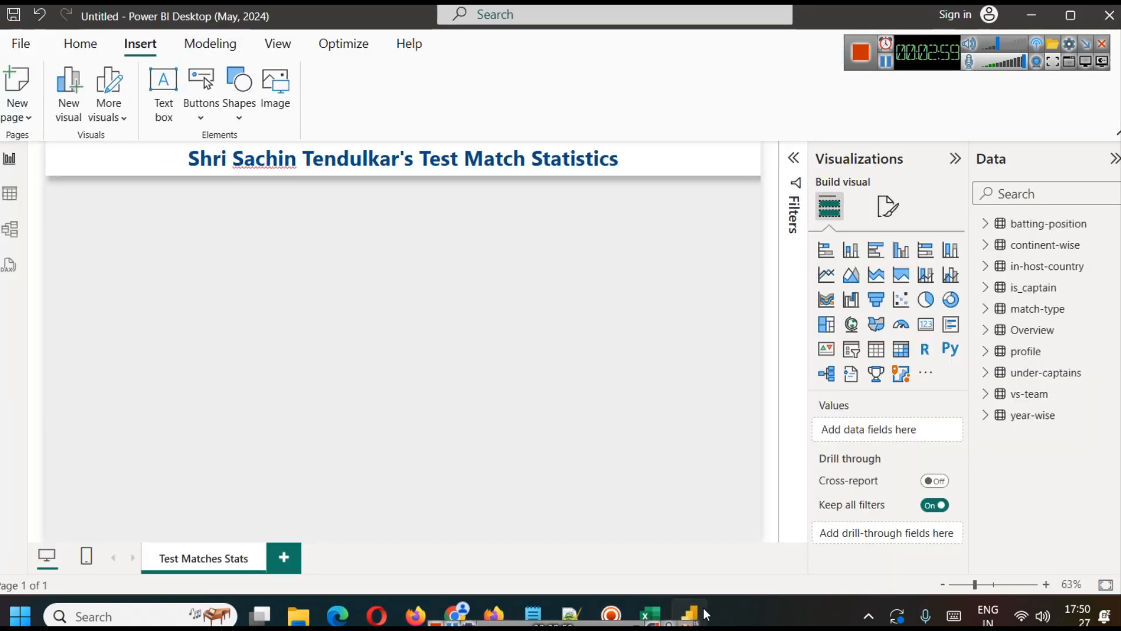
left_click(882, 66)
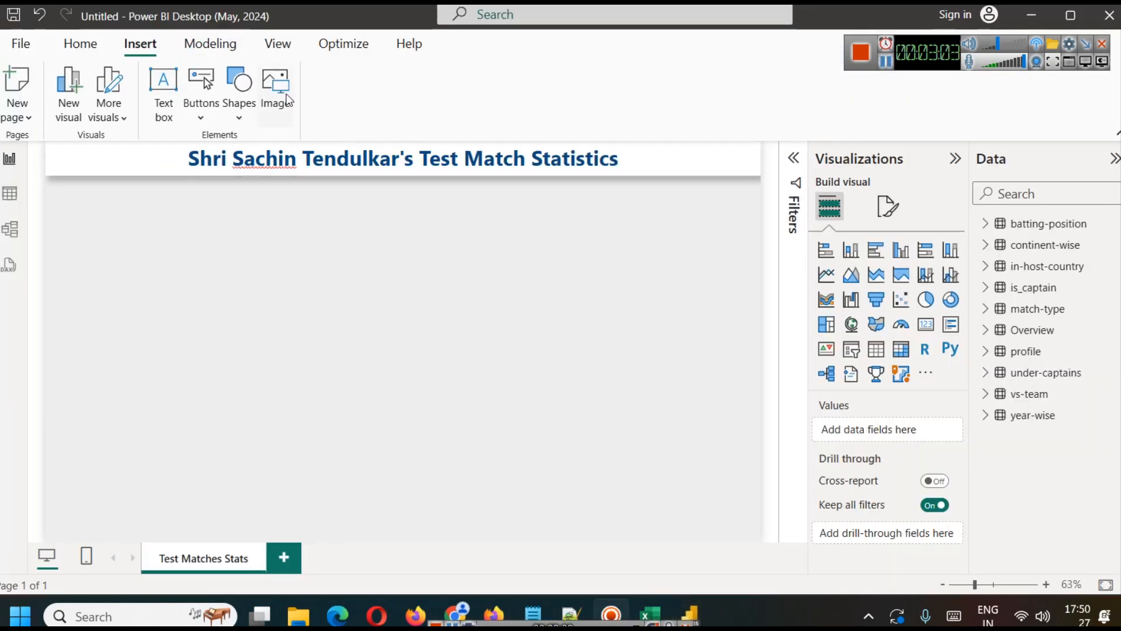
key("ctrl+v")
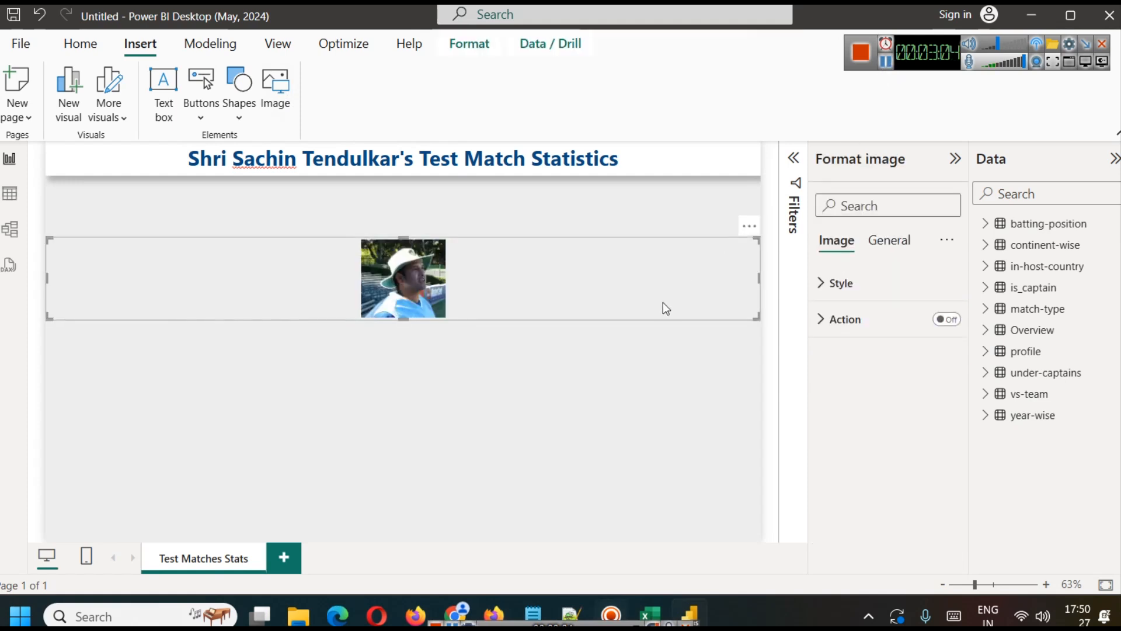
left_click_drag(759, 276, 132, 257)
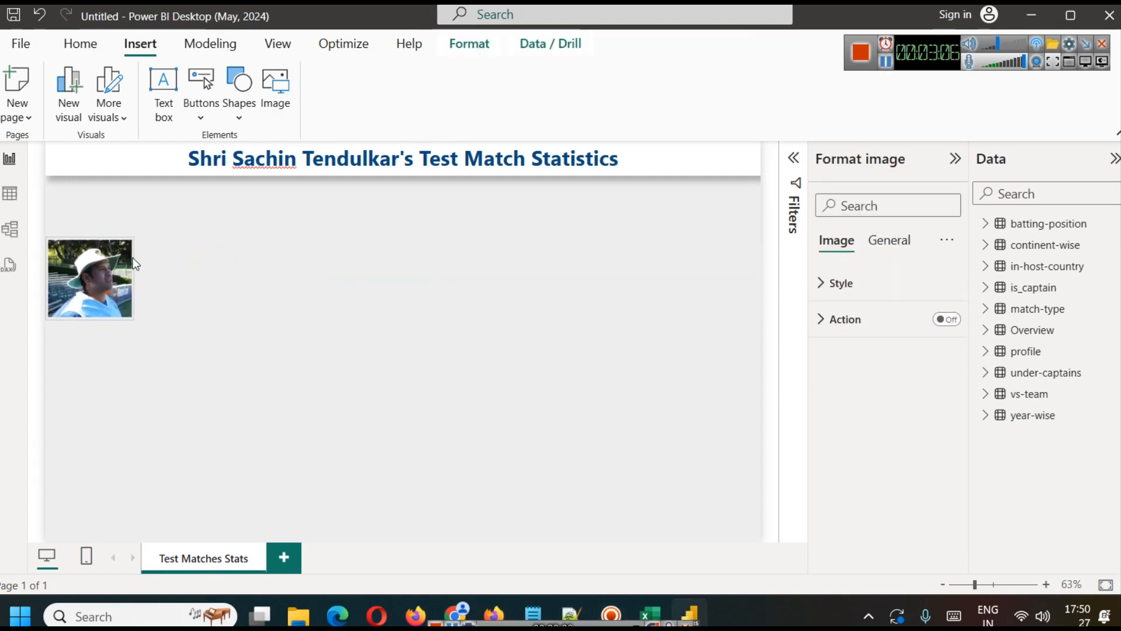
Step: Enlarge the photo and place it directly beneath the heading near the page's left edge
left_click(235, 309)
left_click(117, 312)
left_click_drag(131, 317, 187, 391)
left_click_drag(165, 341, 175, 288)
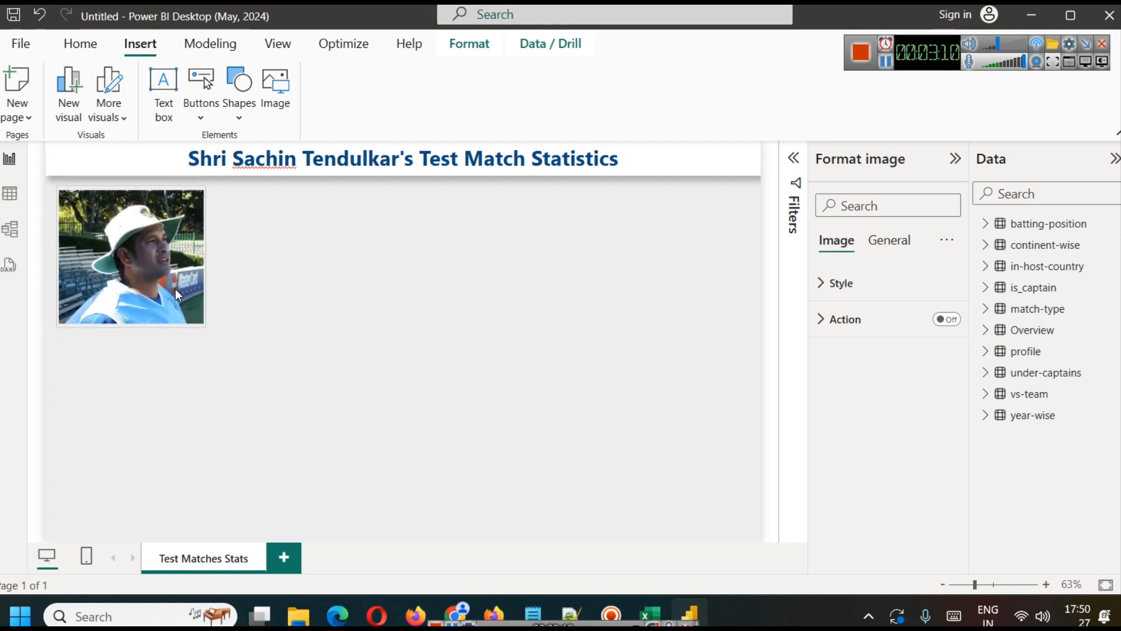
left_click(313, 344)
left_click(176, 255)
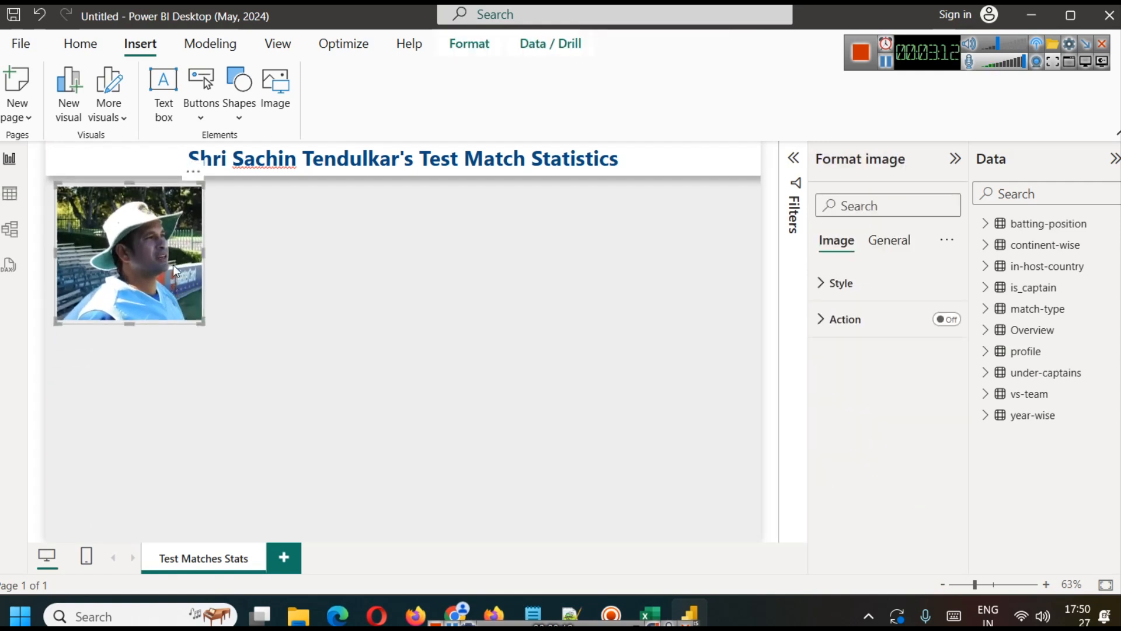
left_click(310, 338)
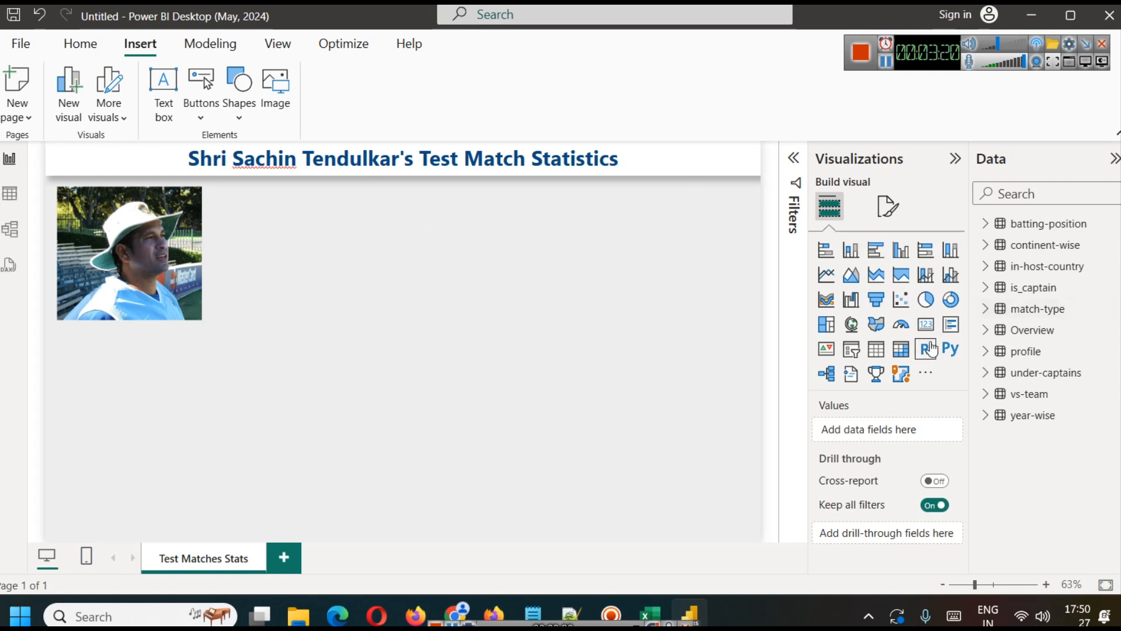
Step: Add an empty multi-row card beside the photo and widen it to the page's right edge
left_click(949, 331)
left_click_drag(76, 427, 278, 279)
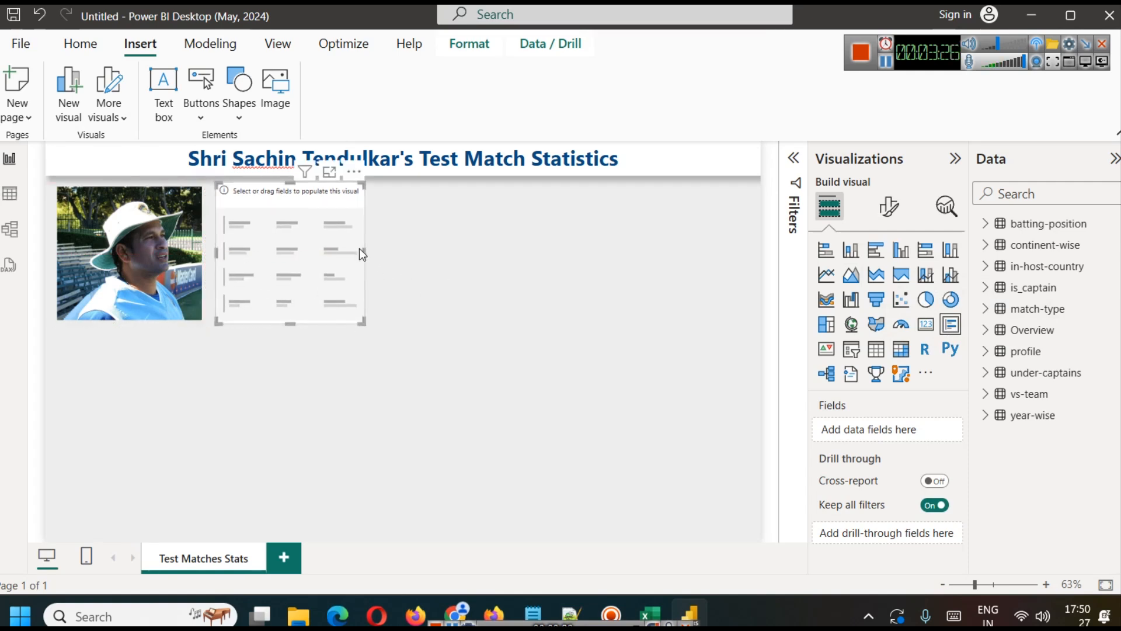
left_click_drag(366, 251, 765, 251)
Step: Shorten the multi-row card to a strip less than half the photo's height and nudge it slightly left
left_click_drag(500, 333, 439, 221)
left_click(530, 330)
left_click(548, 228)
key("Left")
key("Left")
left_click(569, 327)
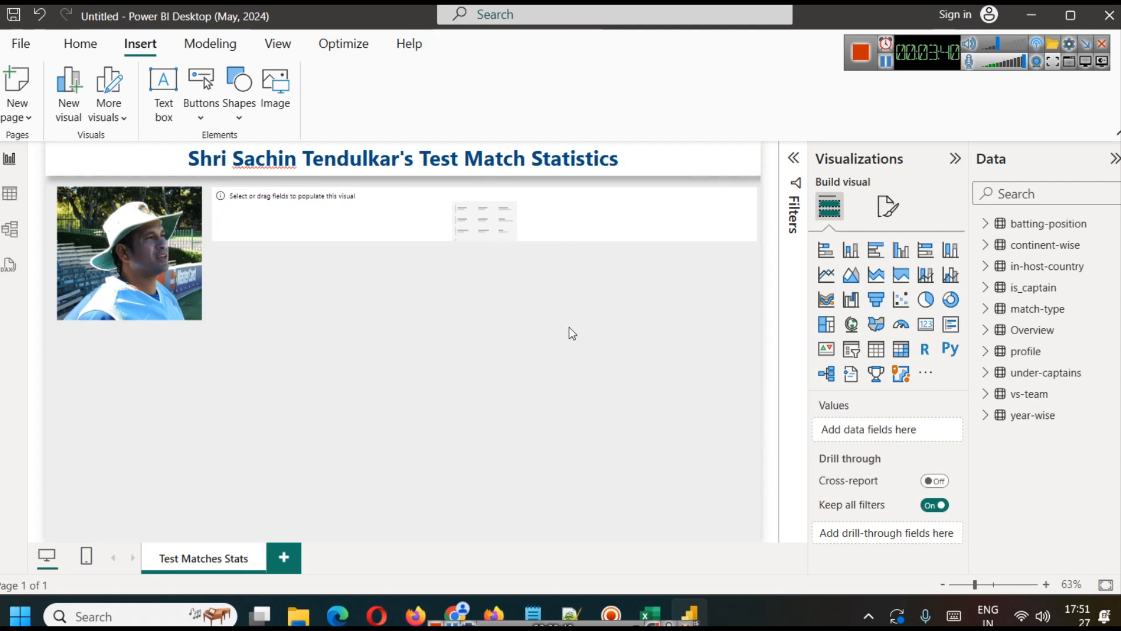
Step: Expand the profile table in the data list to show its fields
left_click(986, 352)
scroll(1084, 388, "down", 2)
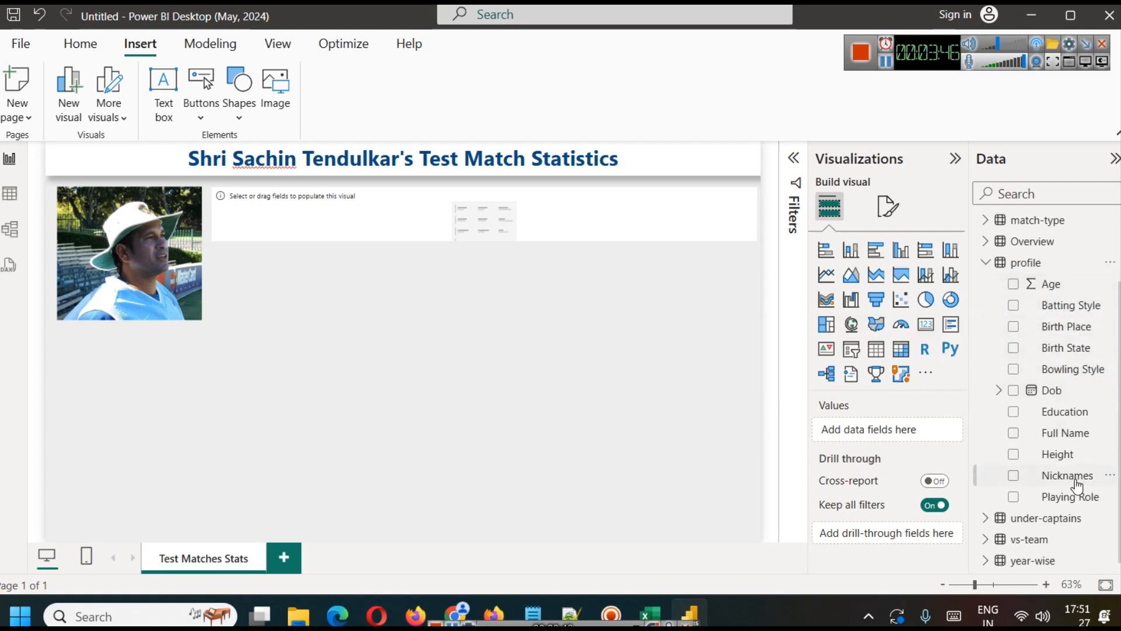
left_click_drag(1063, 447, 905, 434)
left_click(640, 446)
left_click(61, 386)
key("Delete")
Step: Fill the empty multi-row card with the profile fields Full Name, Batting Style, Education, Playing Role and Dob, in that order
left_click(436, 228)
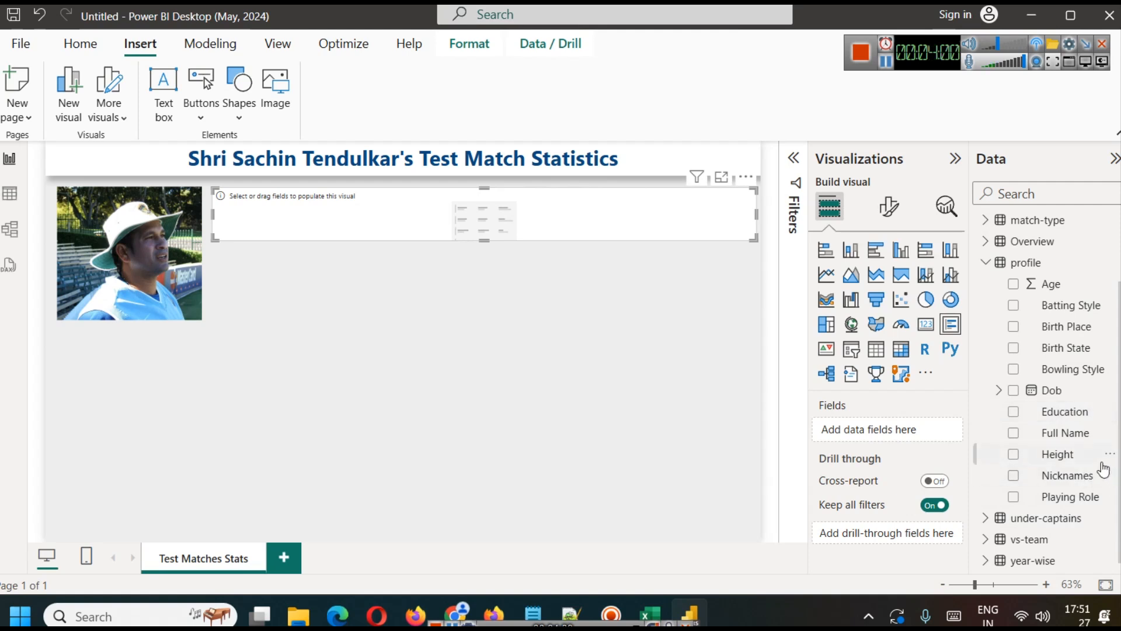
left_click_drag(1075, 432, 918, 431)
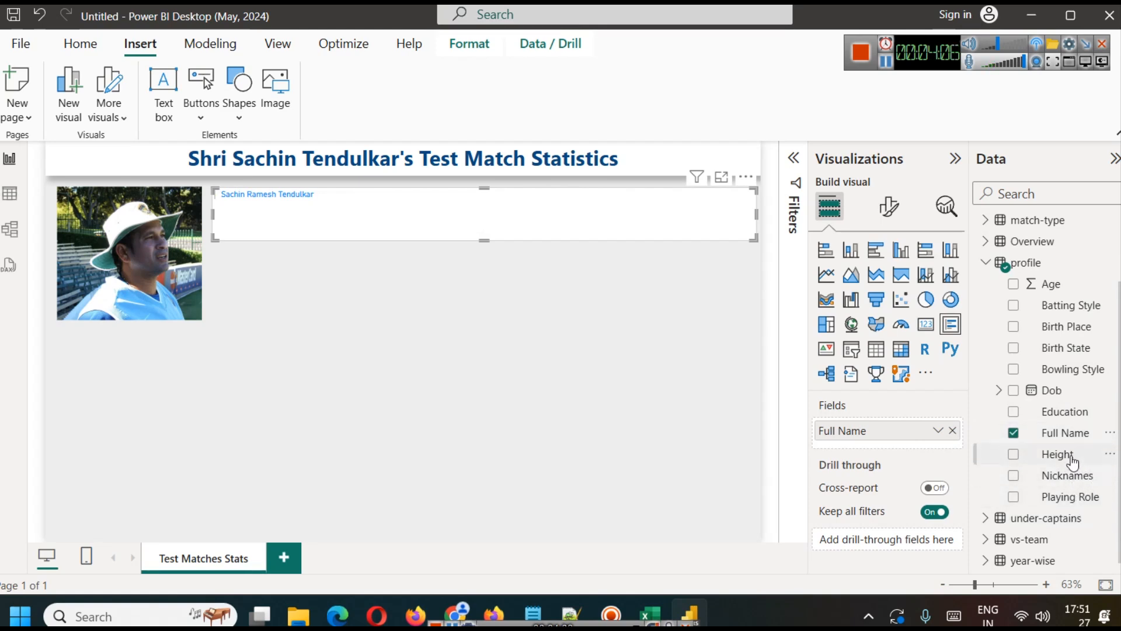
left_click_drag(1072, 306, 934, 445)
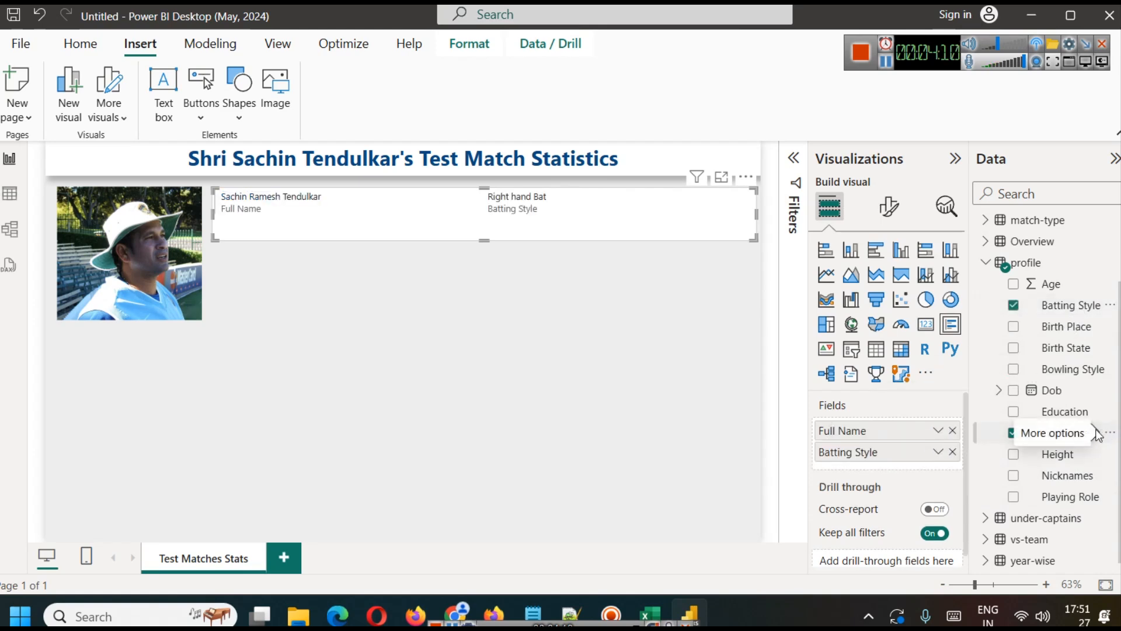
left_click_drag(1076, 413, 882, 470)
left_click_drag(1085, 395, 937, 483)
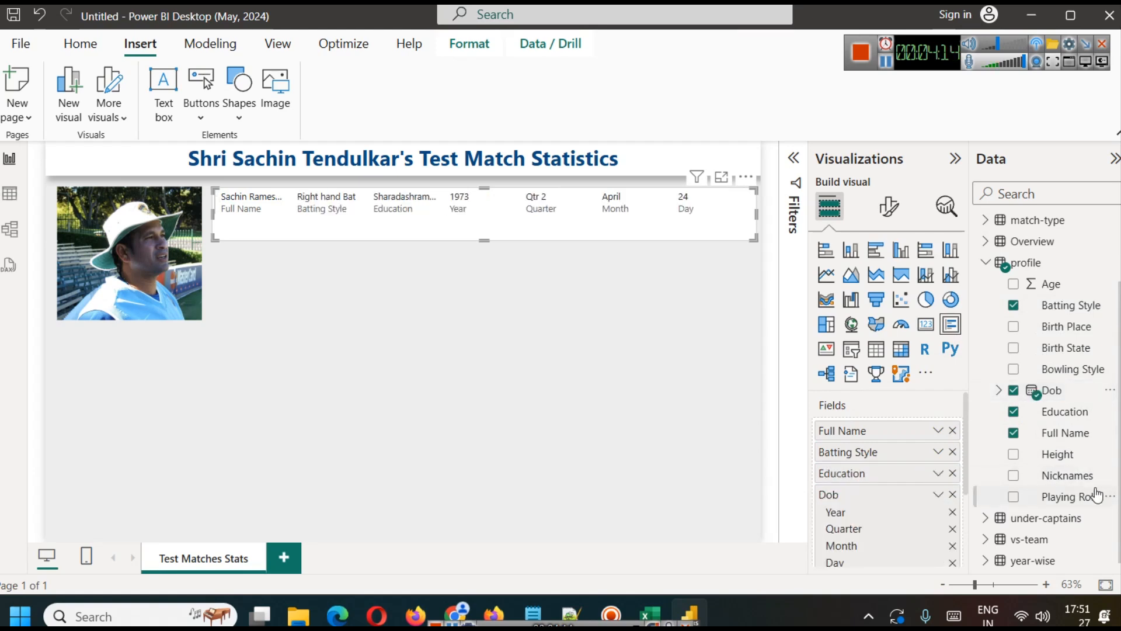
left_click_drag(1097, 495, 936, 492)
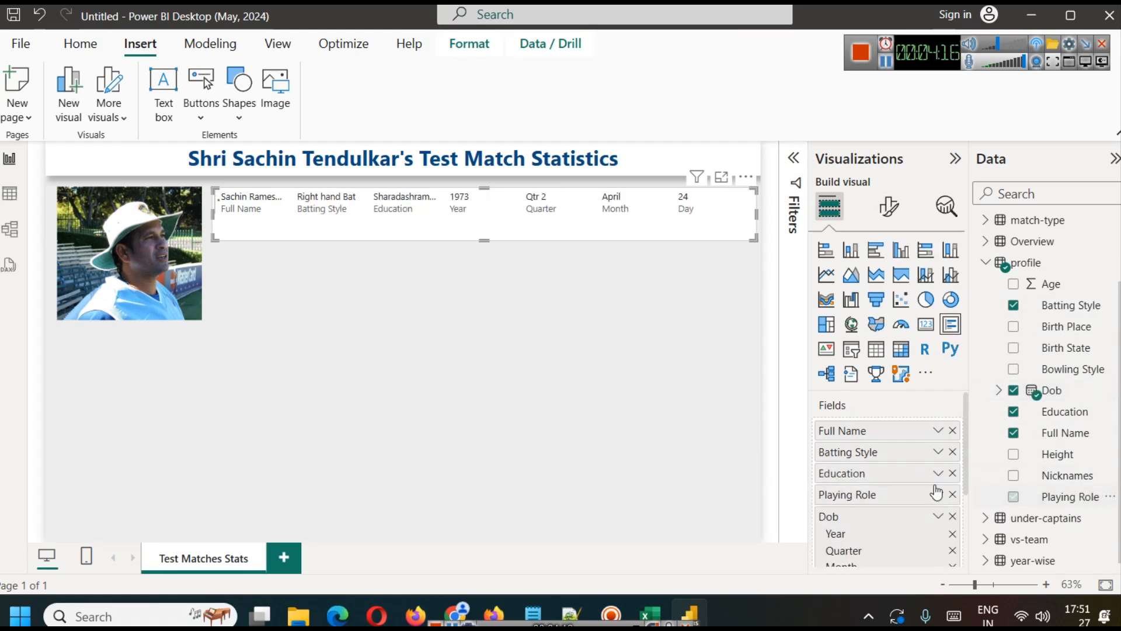
Step: Examine the Dob field's options, its date hierarchy and the profile table's data, and return to the report page
left_click(938, 516)
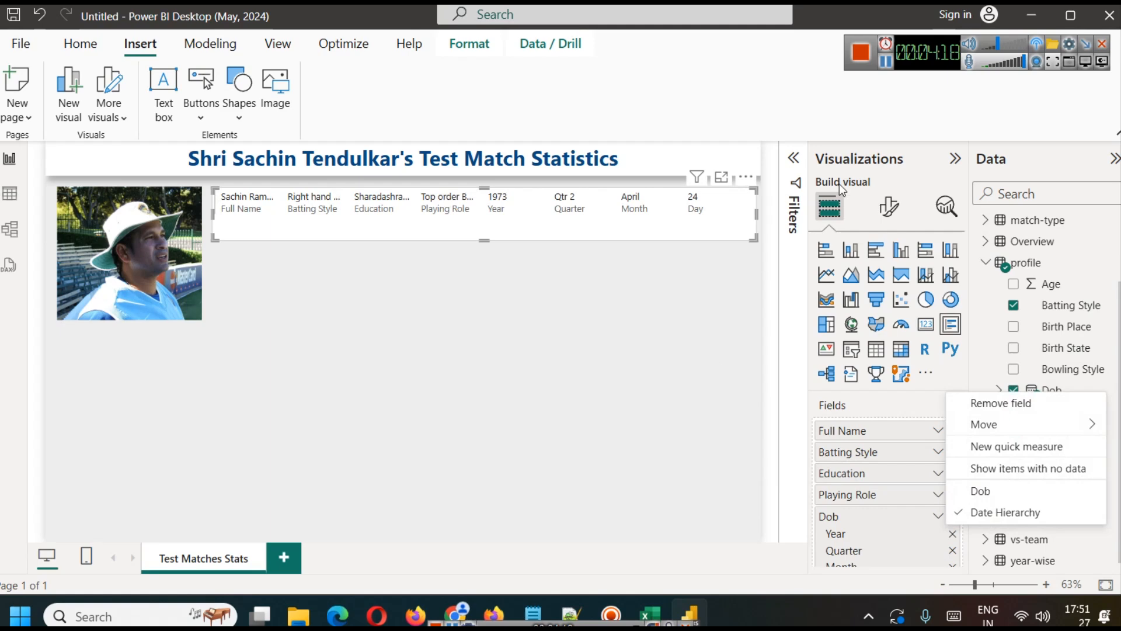
left_click(888, 76)
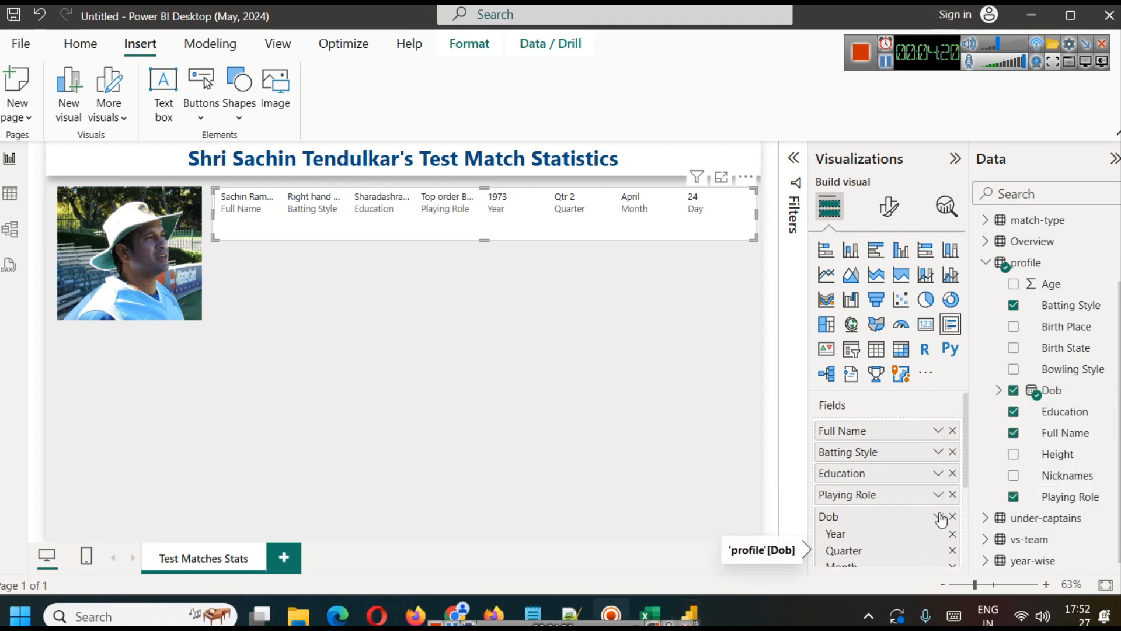
left_click(998, 390)
left_click(1013, 411)
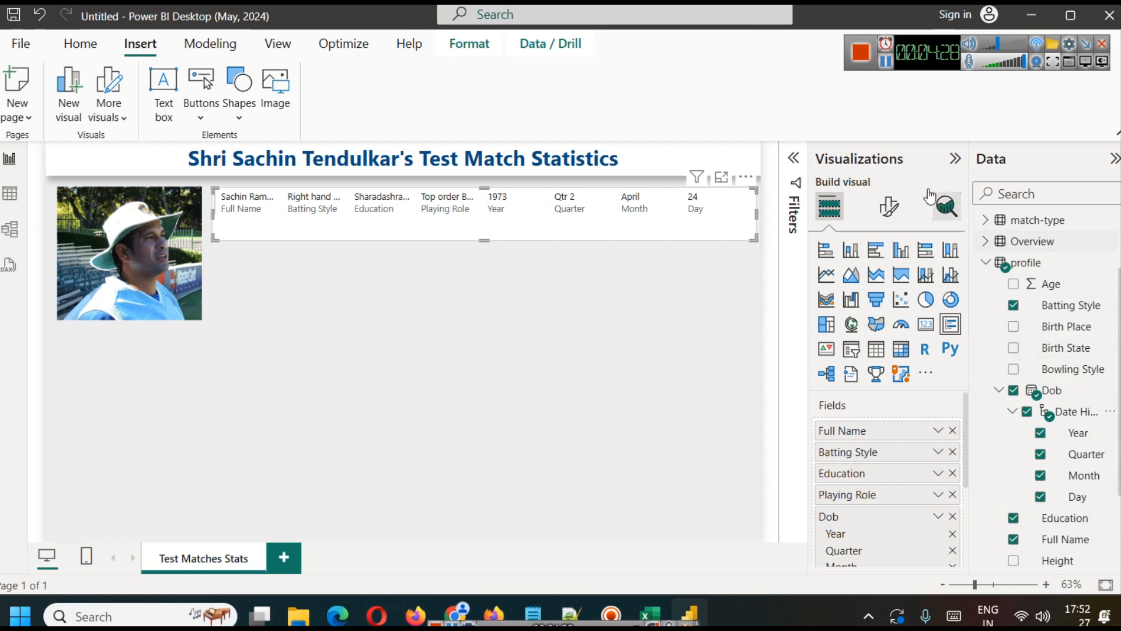
left_click(885, 66)
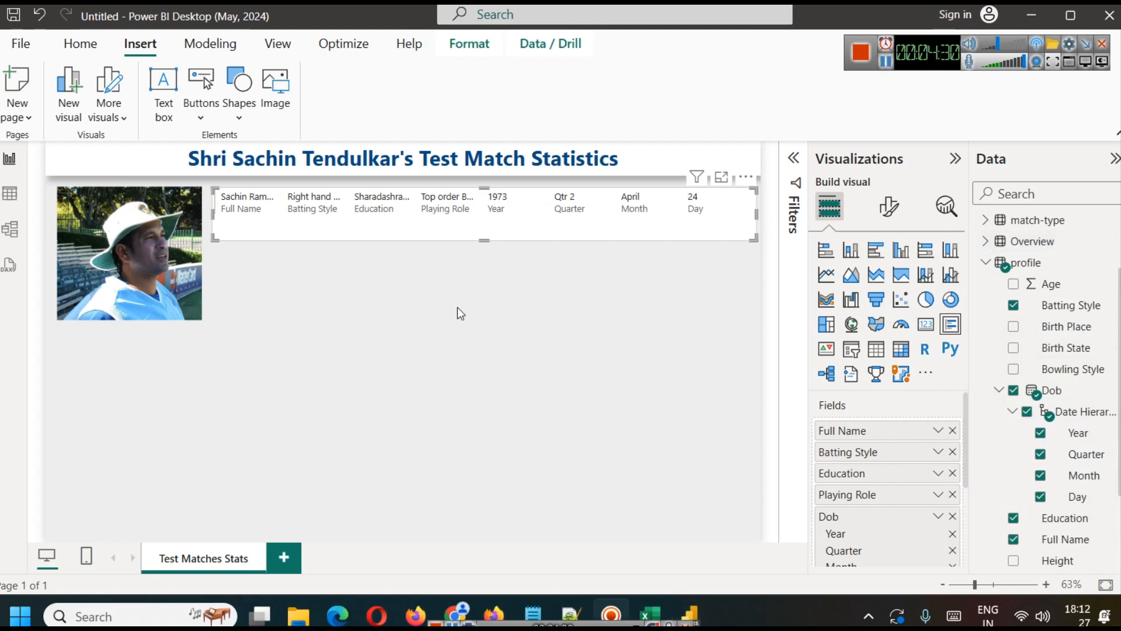
left_click(10, 194)
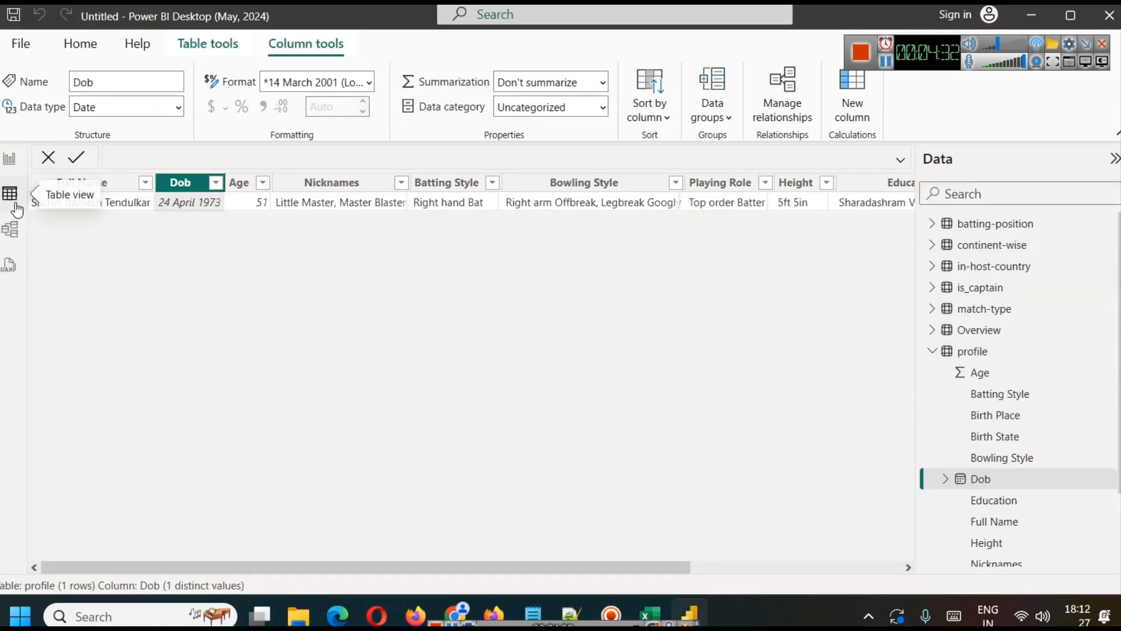
left_click(10, 159)
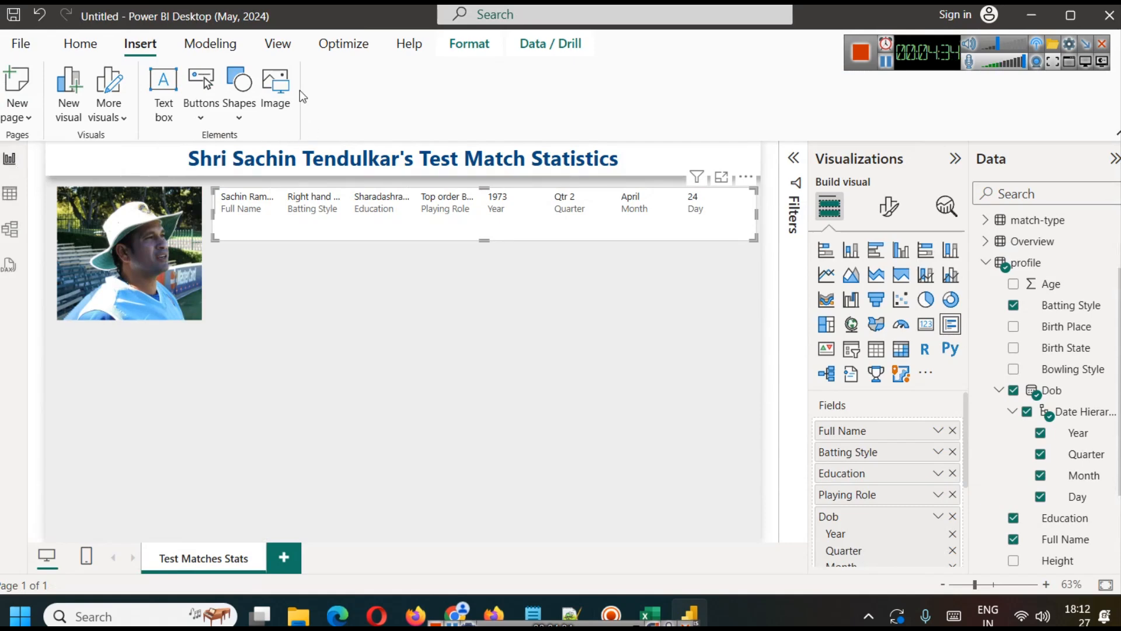
Step: Open the data in the Power Query Editor, display the profile query and select its Dob column
left_click(80, 45)
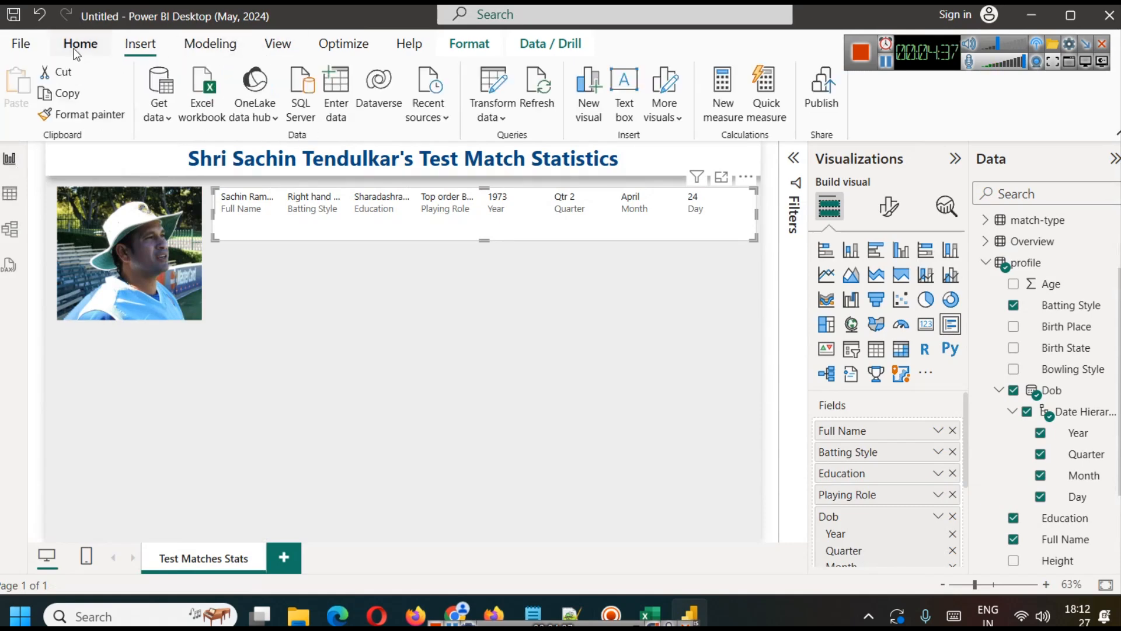
left_click(503, 112)
left_click(559, 139)
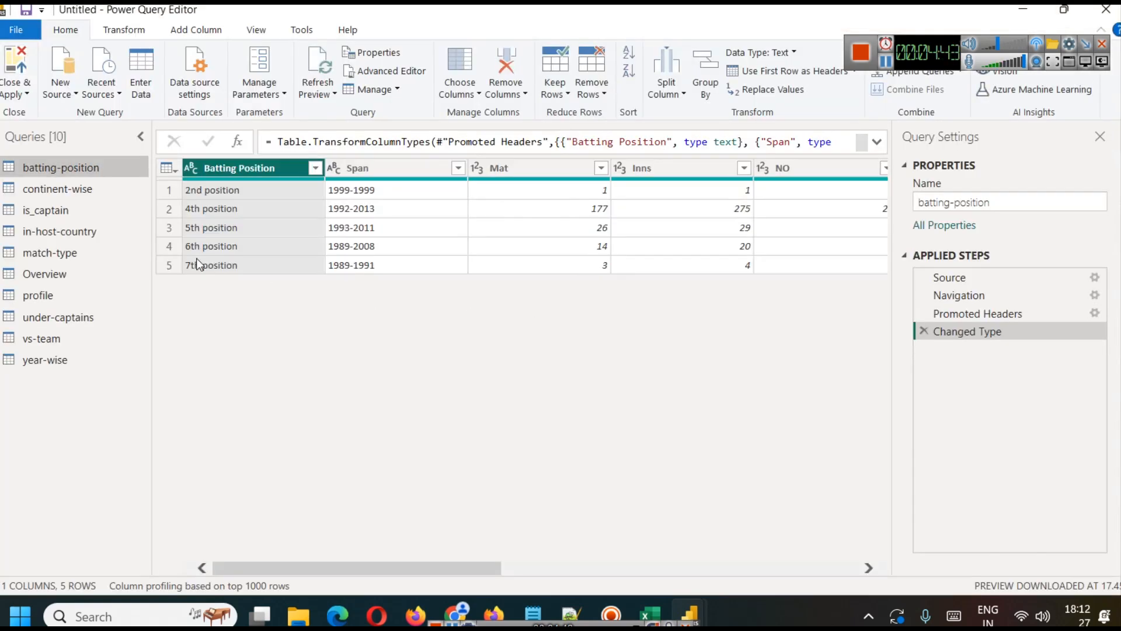
left_click(49, 295)
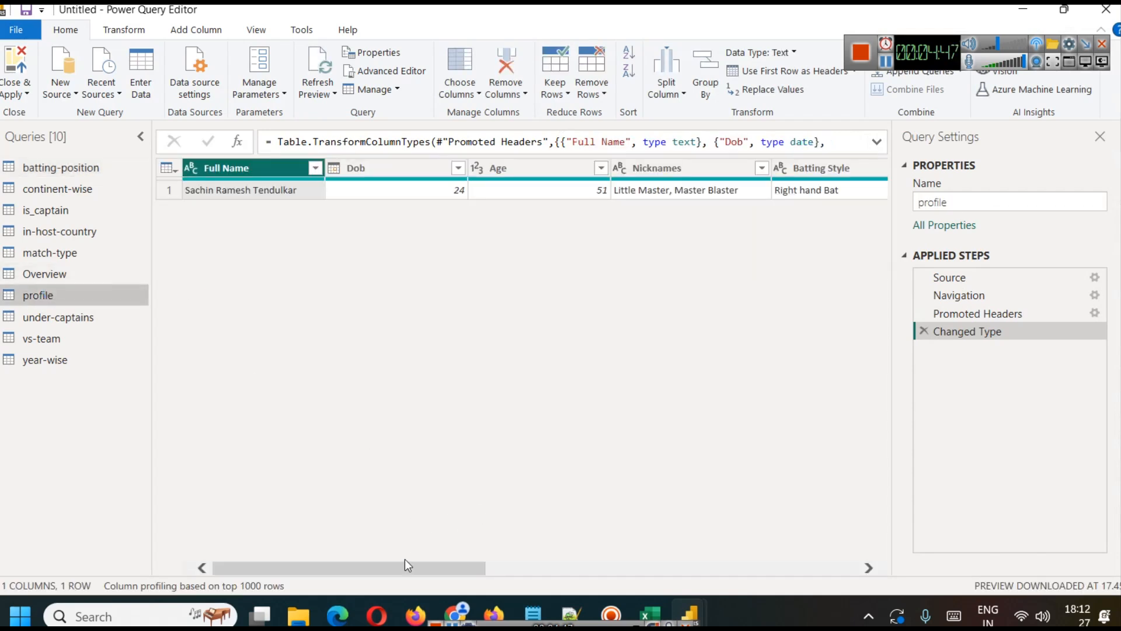
left_click_drag(407, 565, 610, 571)
left_click_drag(608, 568, 430, 582)
left_click(320, 168)
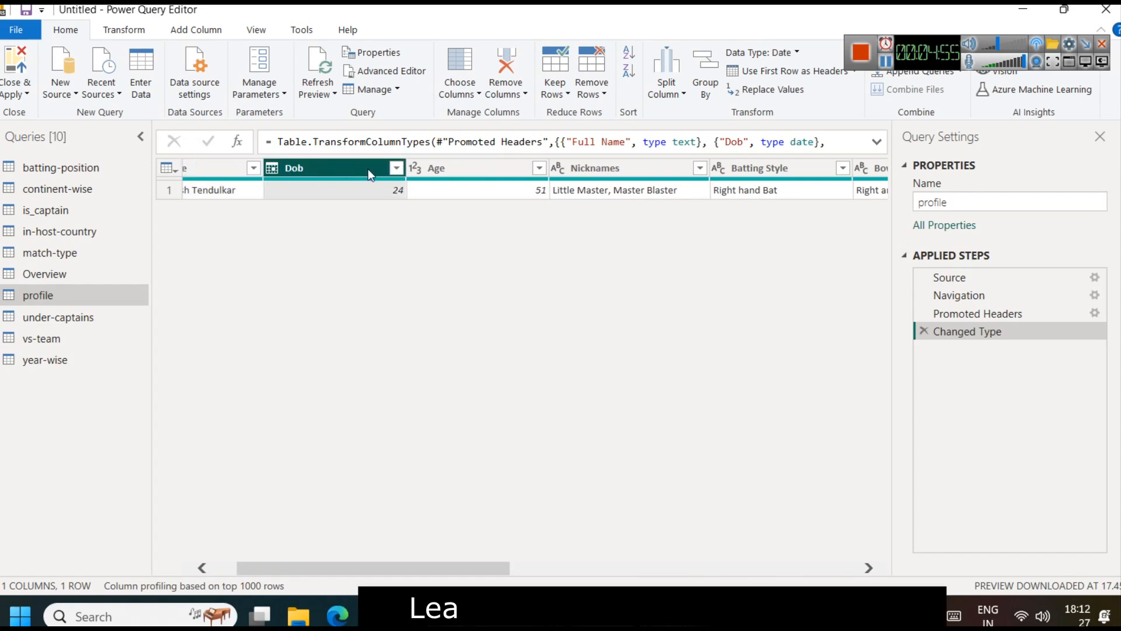
Step: Change the Dob column's data type to Text, replacing the current conversion, and close the editor applying the changes
left_click(396, 168)
left_click(349, 170)
right_click(349, 170)
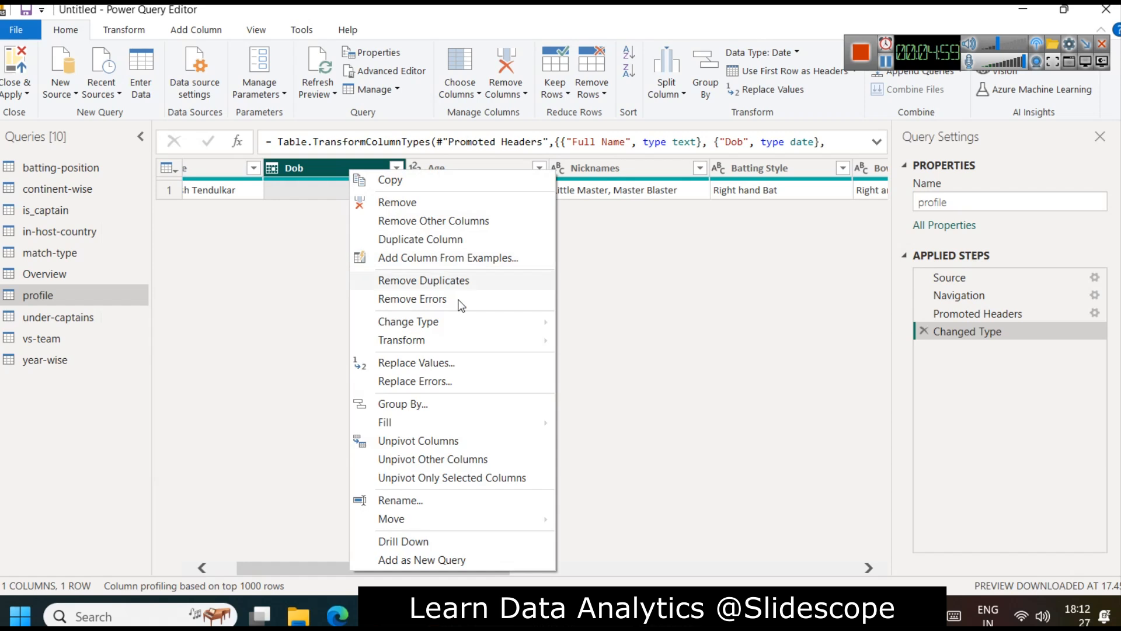
mouse_move(474, 320)
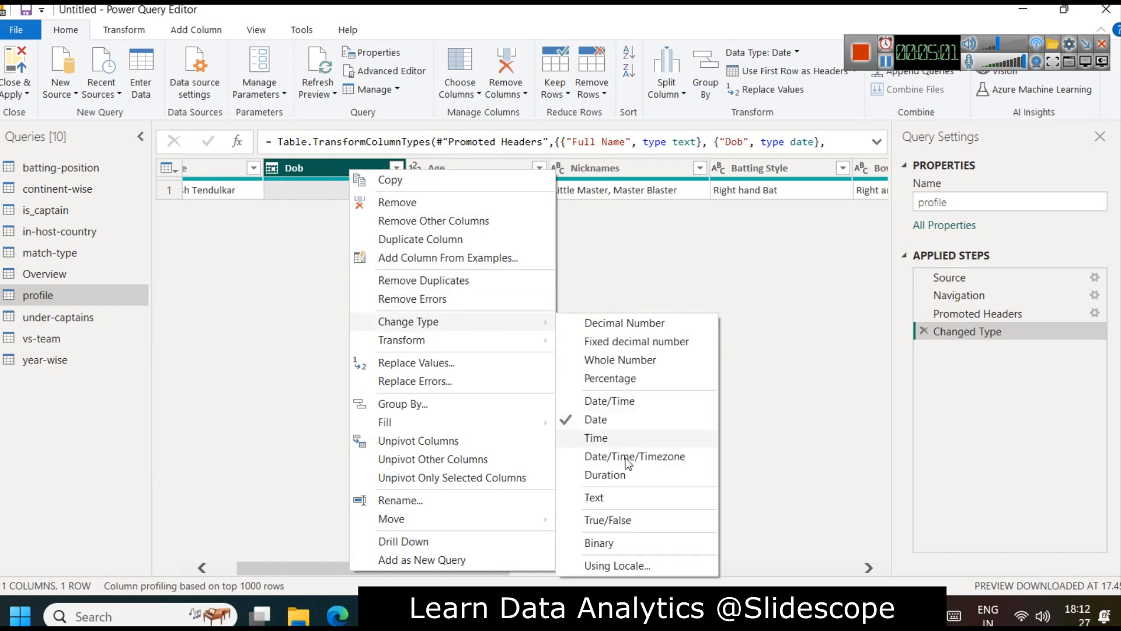
left_click(594, 498)
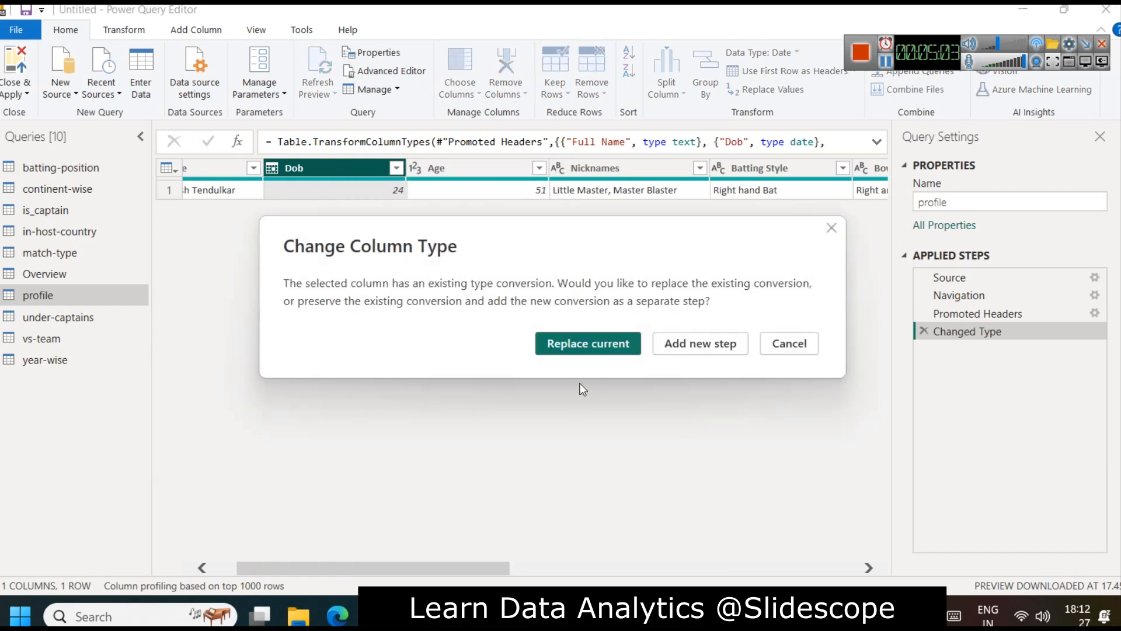
left_click(587, 343)
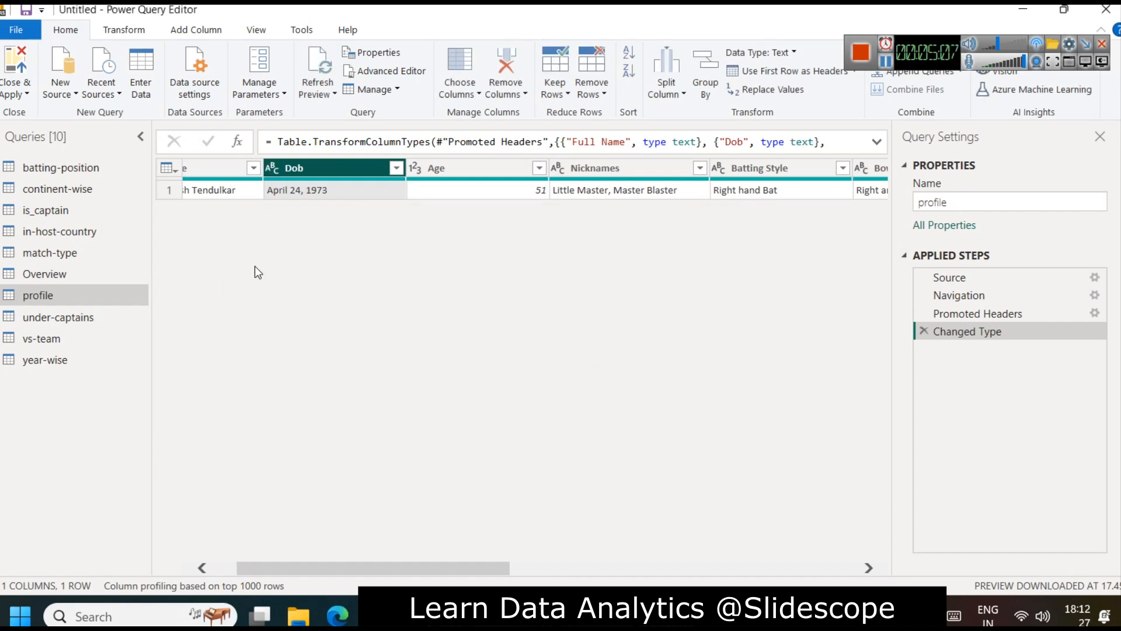
left_click(5, 97)
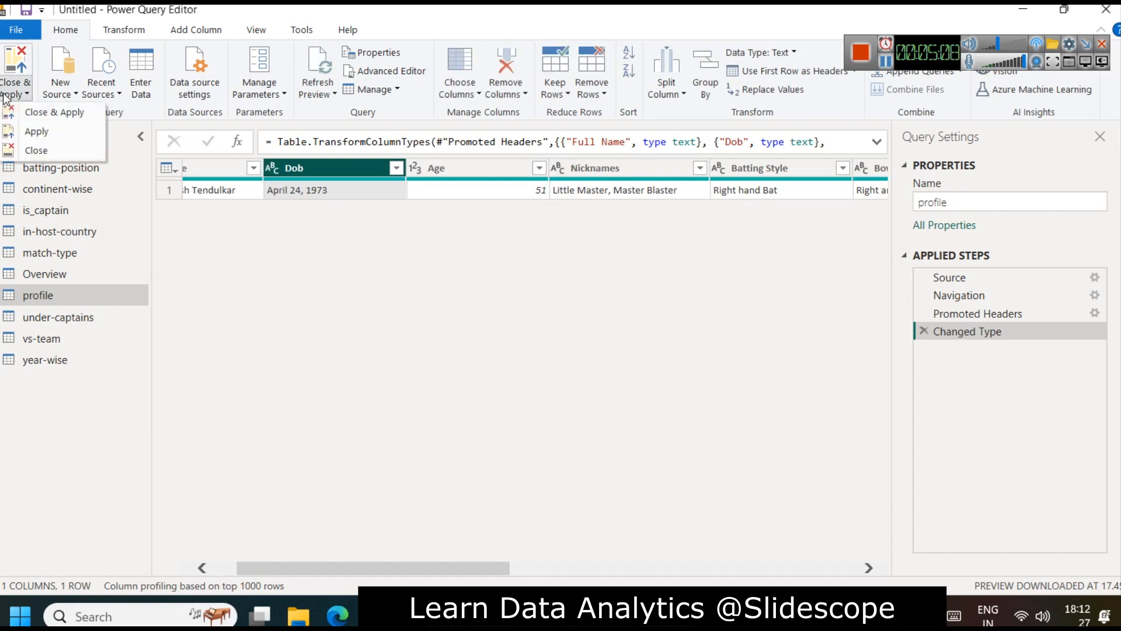
left_click(37, 113)
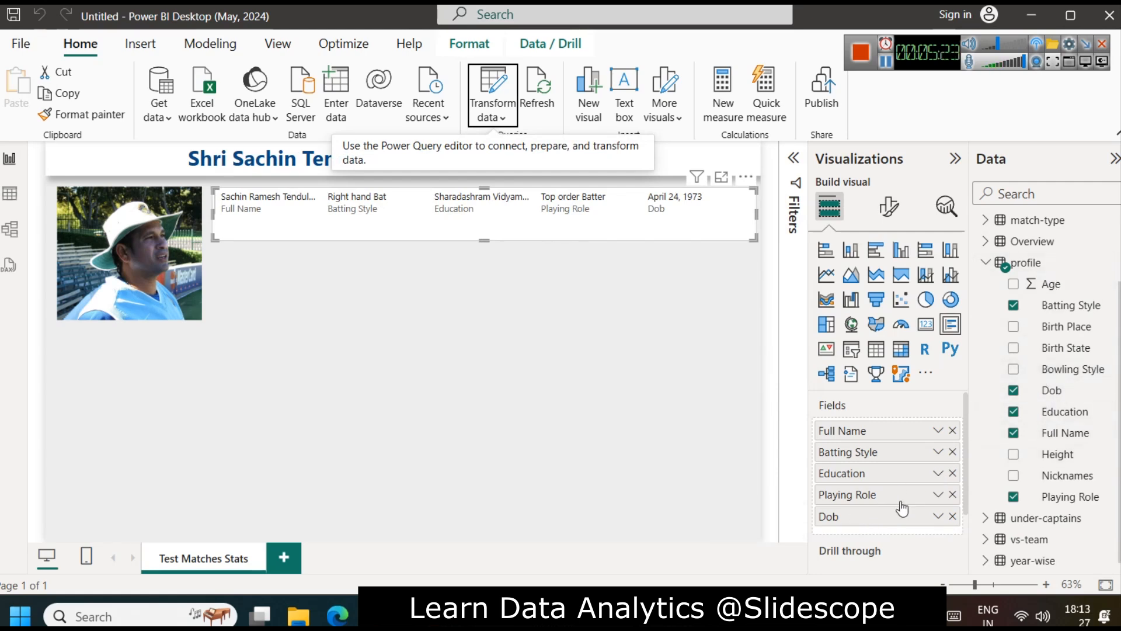
Step: Rename the card's Dob field to "Date of Birth" for this visual only
left_click(937, 516)
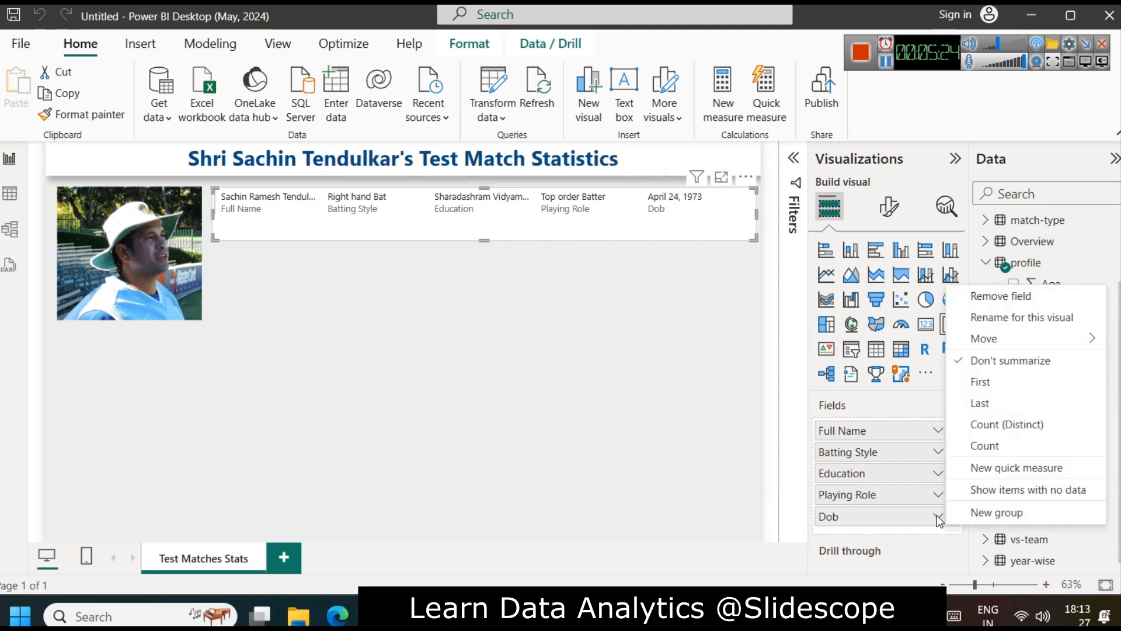
left_click(1003, 317)
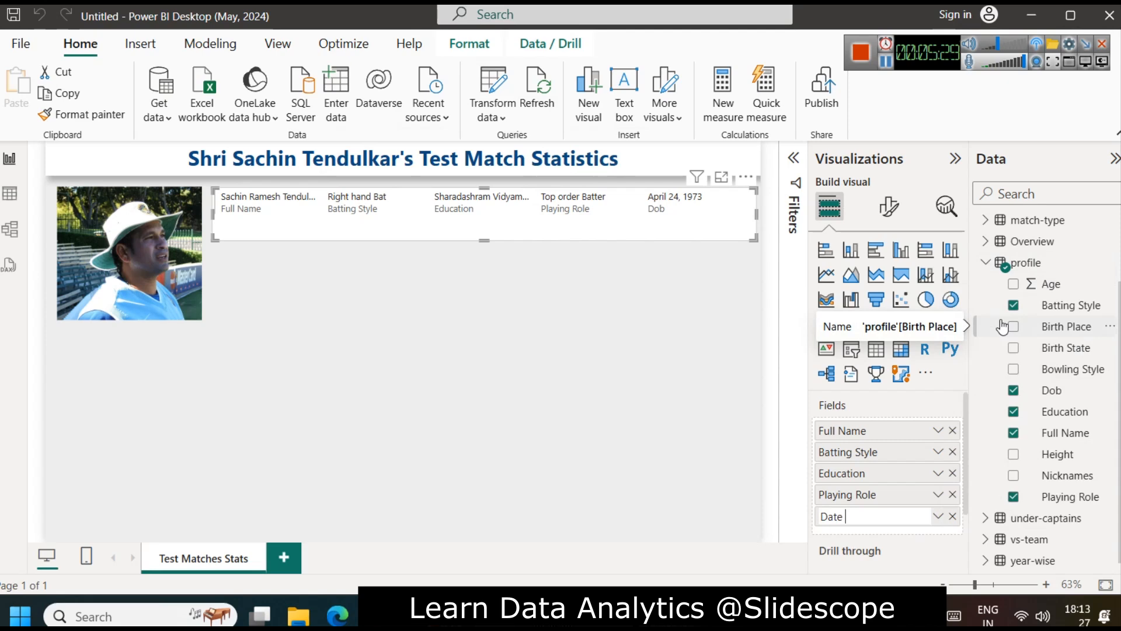
type("Date of Birth")
key("Return")
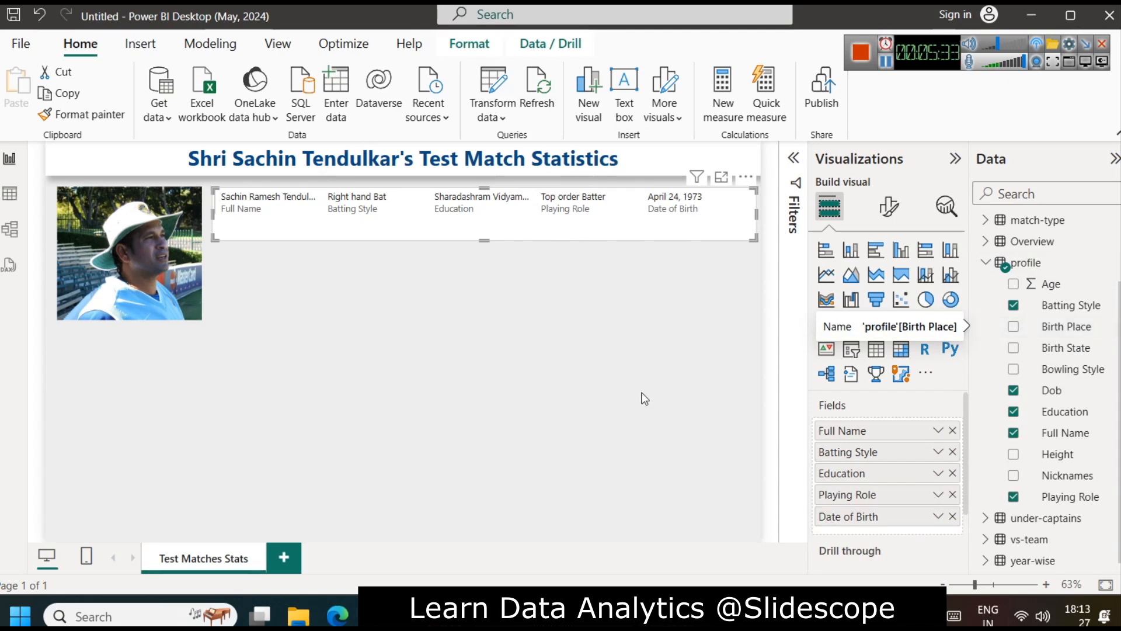
Step: Remove the Education field from the multi-row card
left_click(600, 333)
left_click(324, 215)
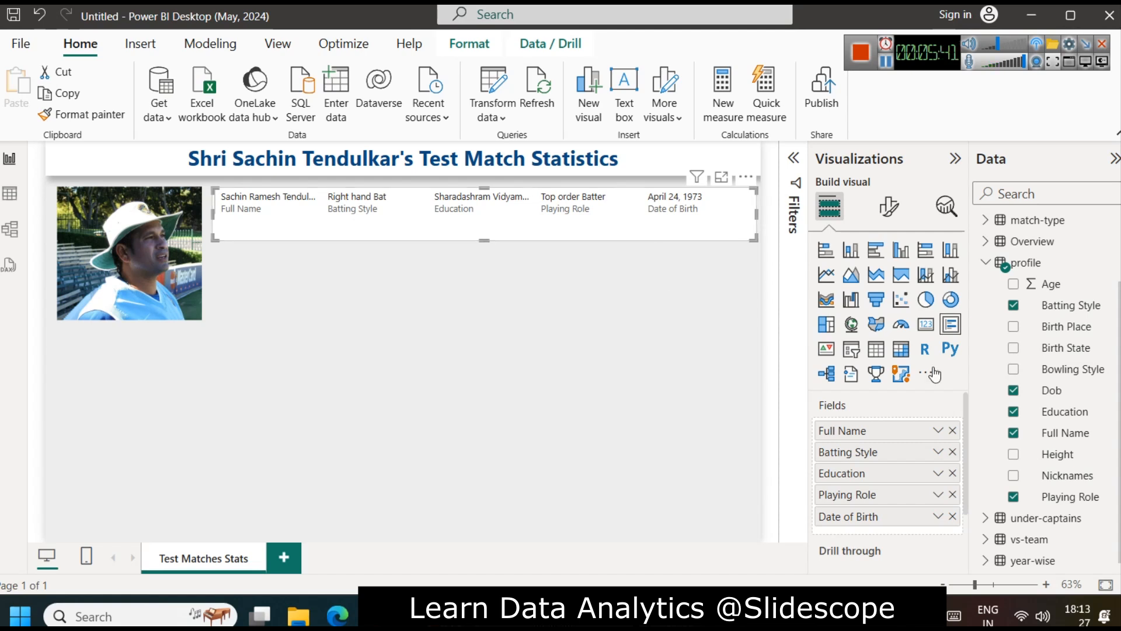
left_click(952, 473)
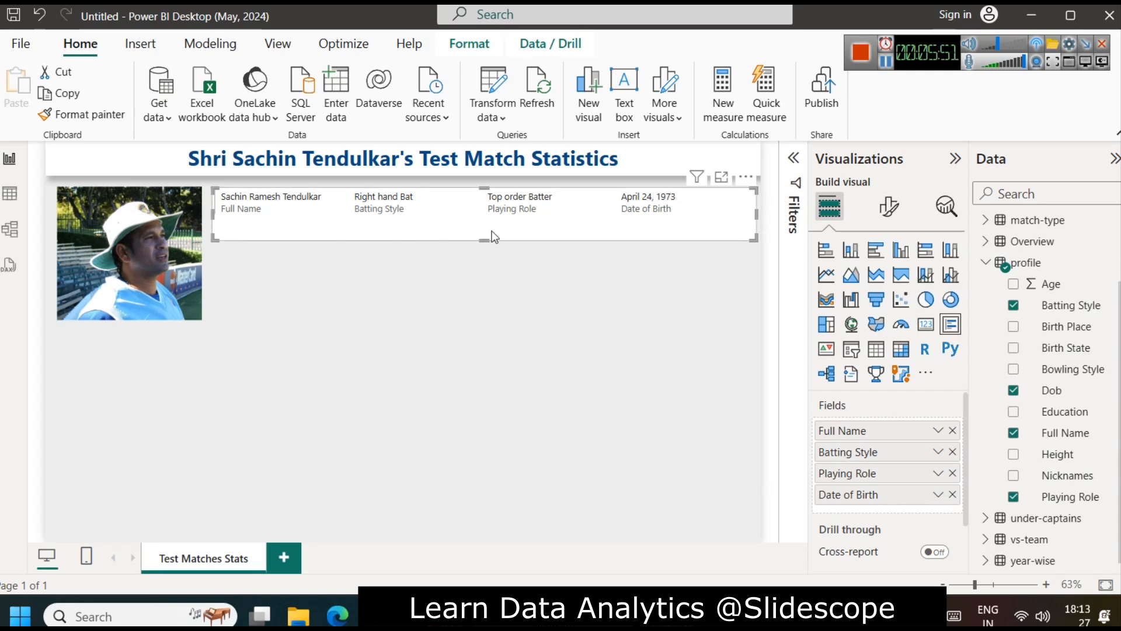
Step: Format the card's callout values in bold and in the darkest shade of the theme's light blue
left_click(887, 204)
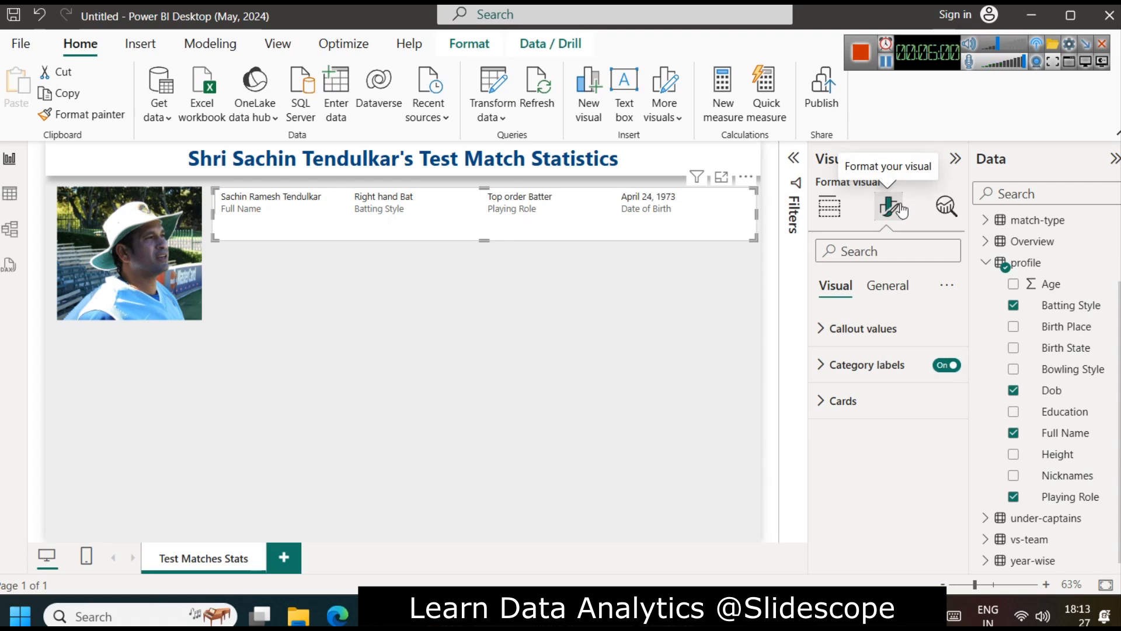
left_click(868, 331)
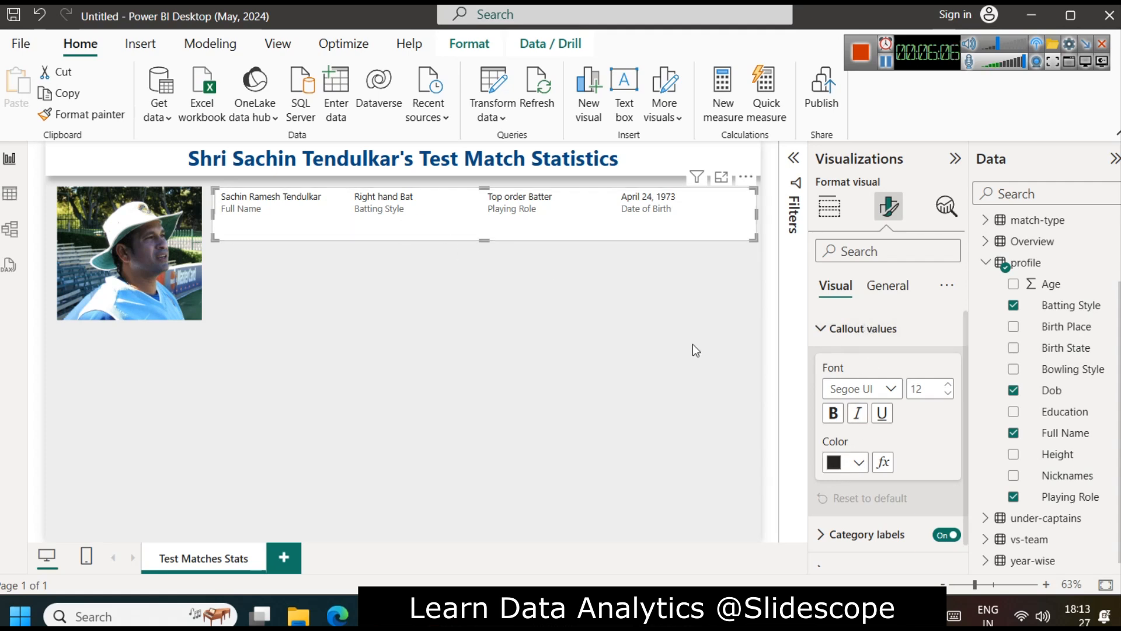
left_click(858, 464)
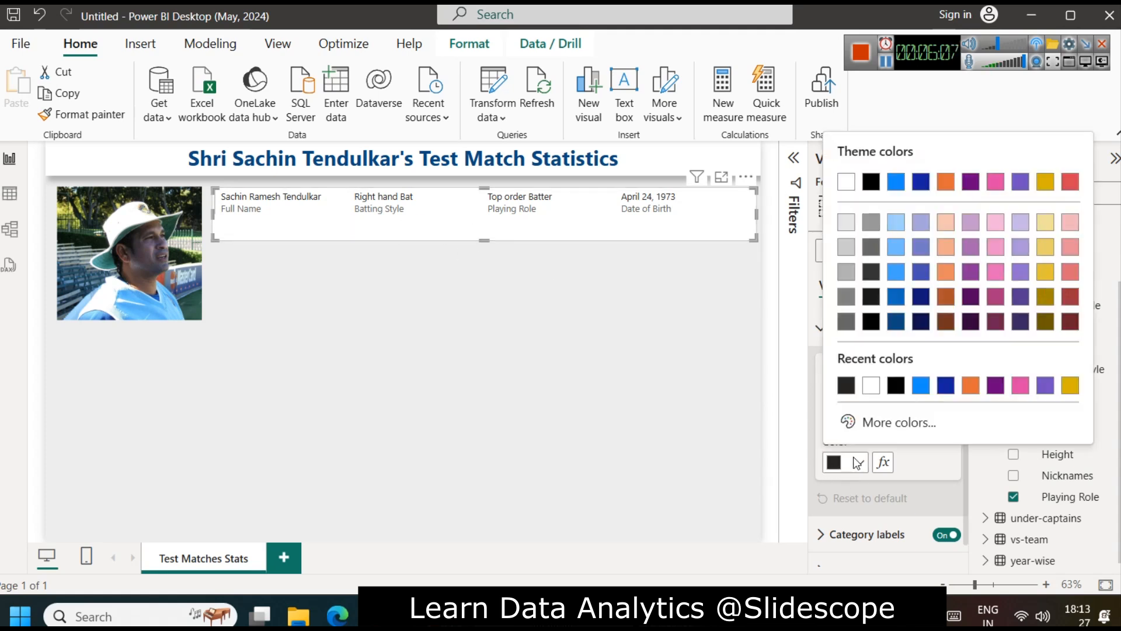
left_click(898, 327)
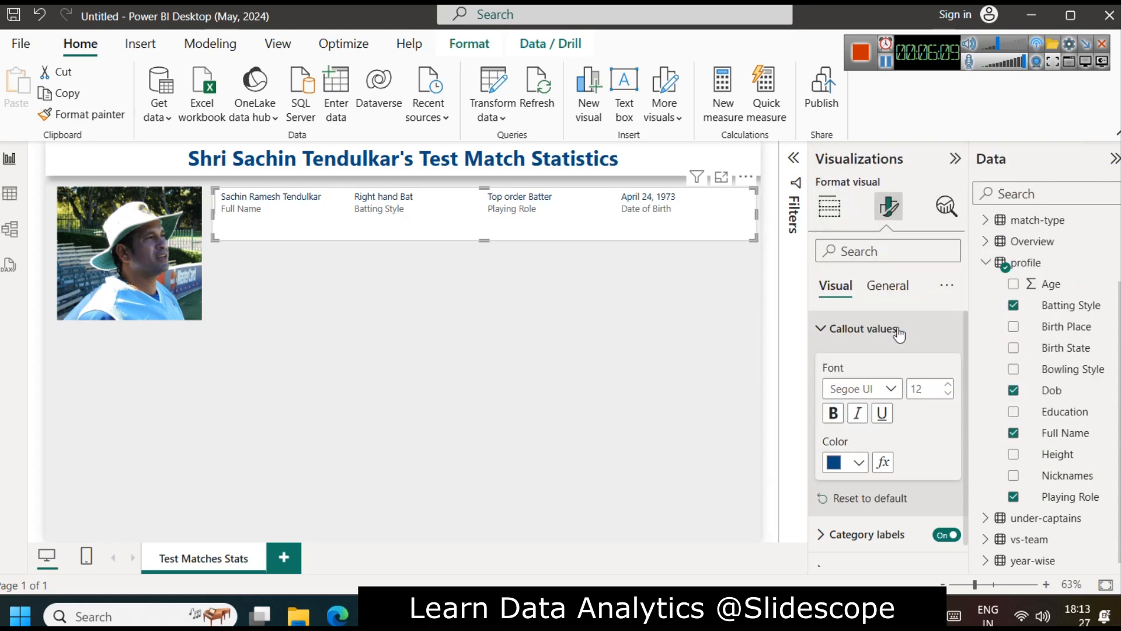
left_click(833, 413)
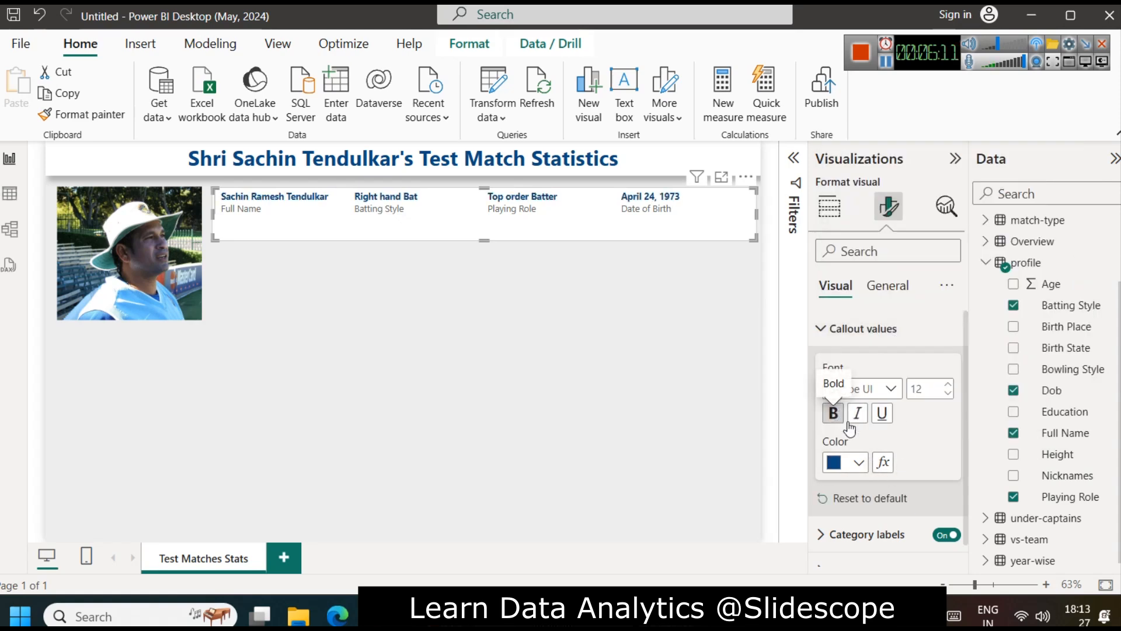
Step: Make the card's category labels bold and shorten the card to fit closely around its two lines of text
left_click(841, 331)
left_click(864, 365)
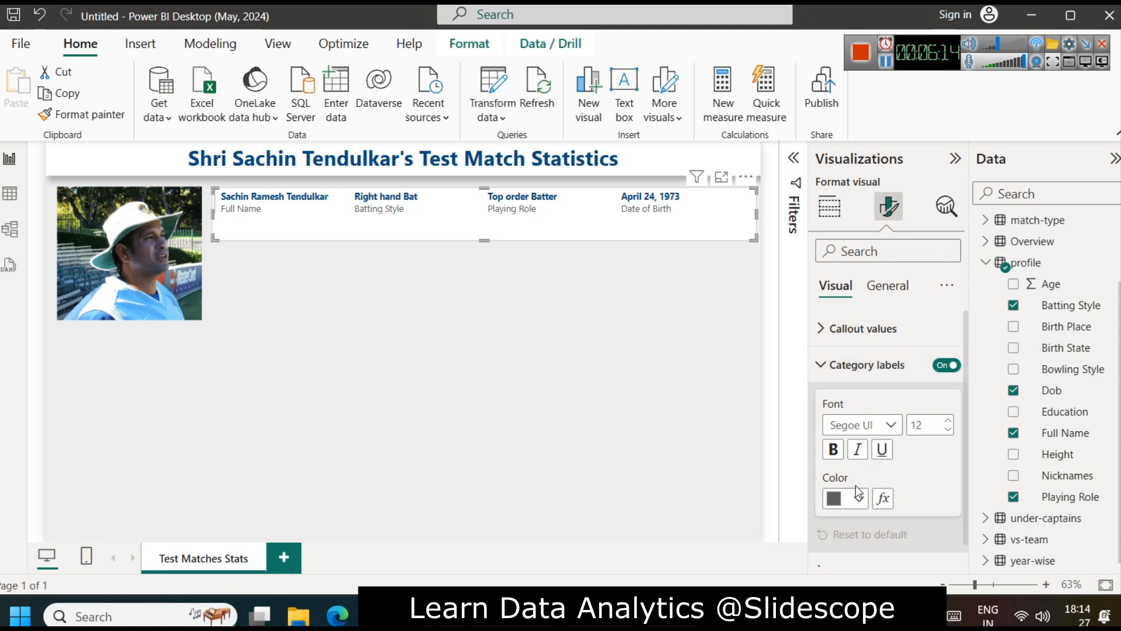
left_click(834, 450)
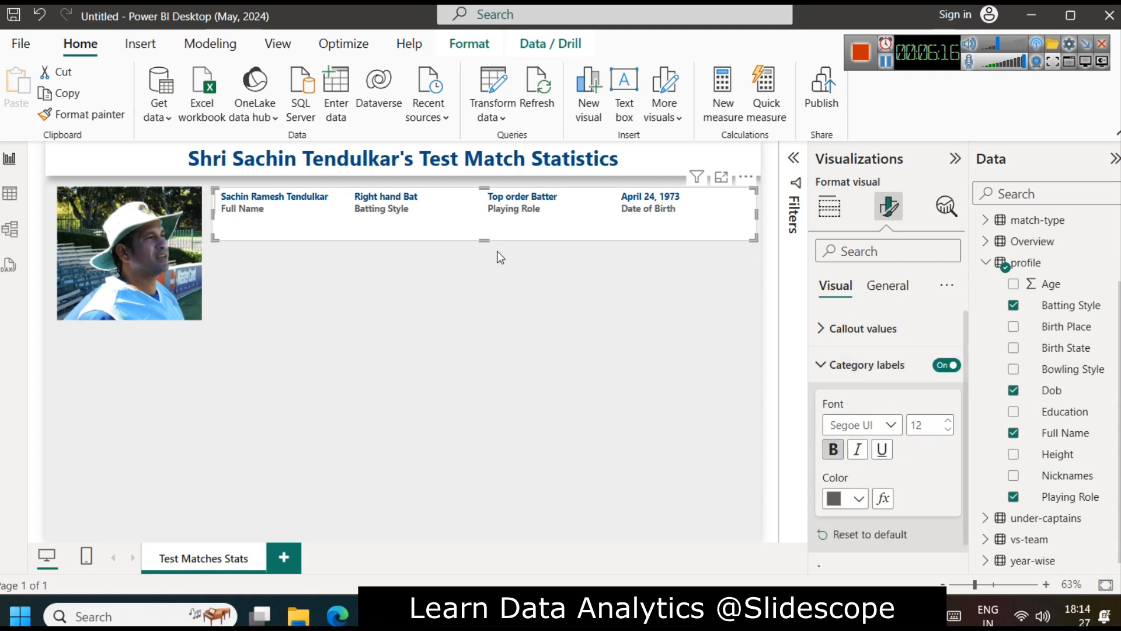
left_click_drag(484, 240, 482, 223)
left_click(493, 292)
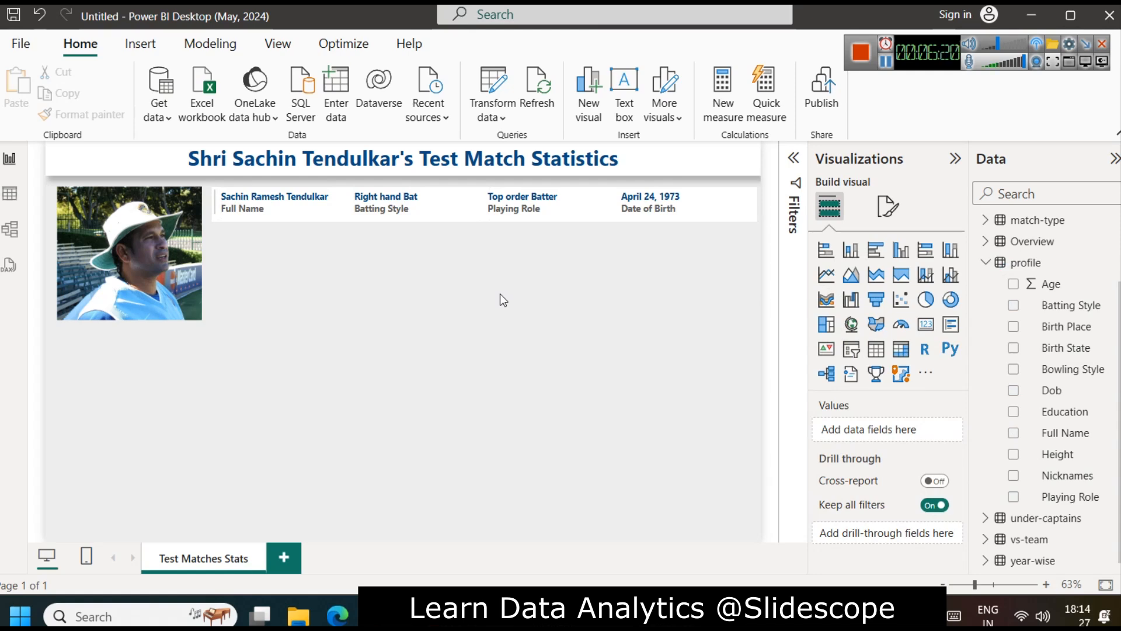
Step: Make the profile card slightly taller below its two lines of text
left_click(482, 217)
left_click_drag(482, 227, 479, 226)
left_click_drag(757, 203, 709, 203)
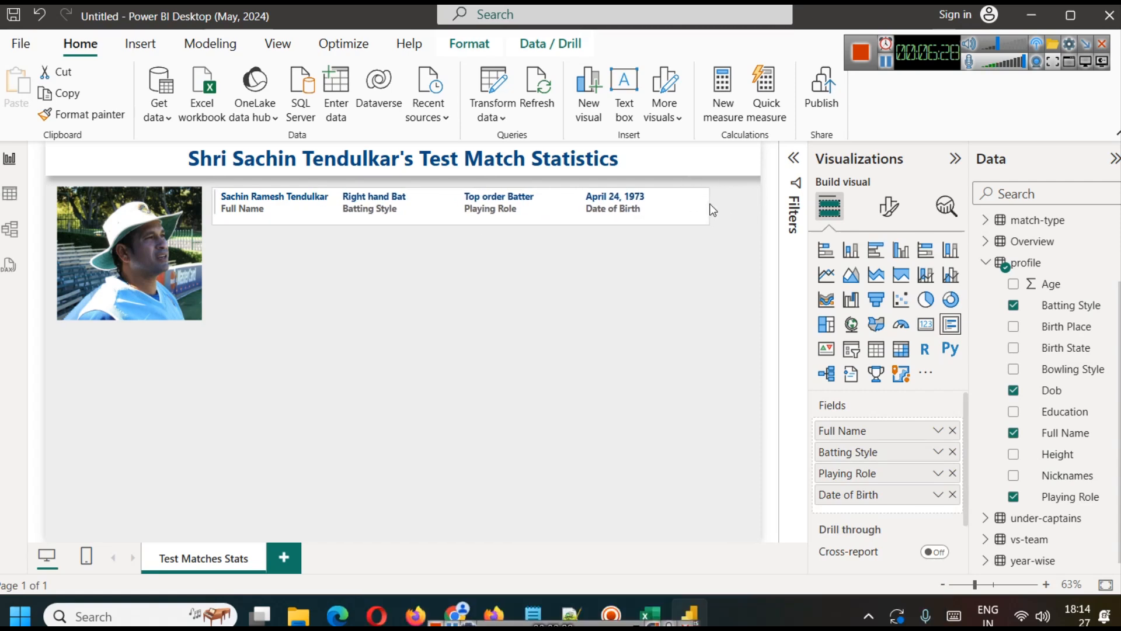
left_click(740, 320)
key("ctrl+z")
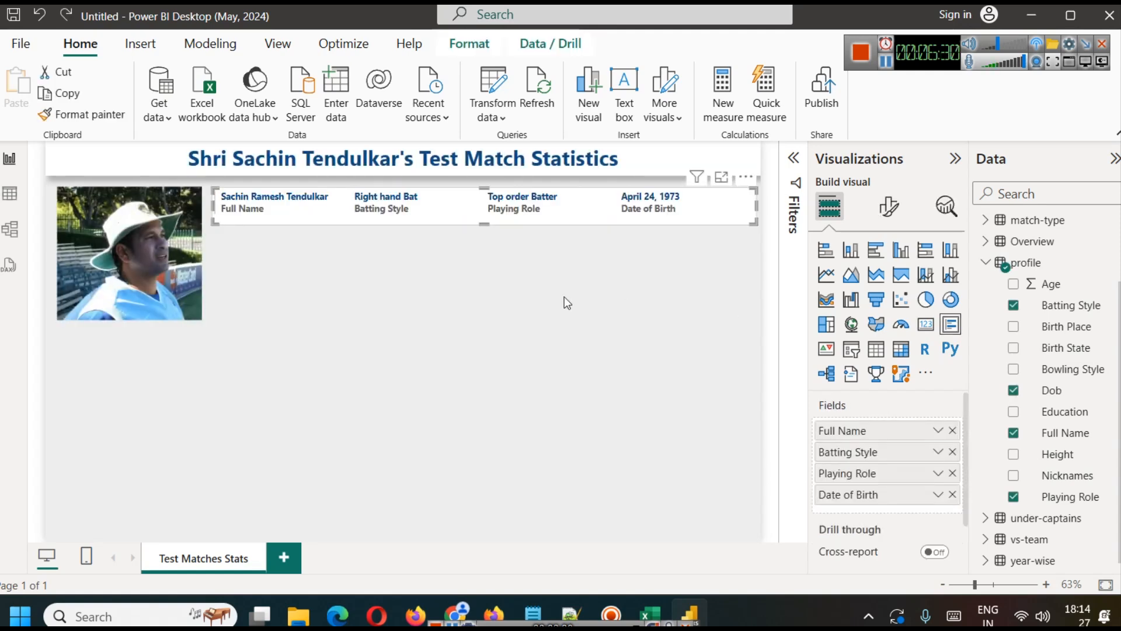
left_click(558, 302)
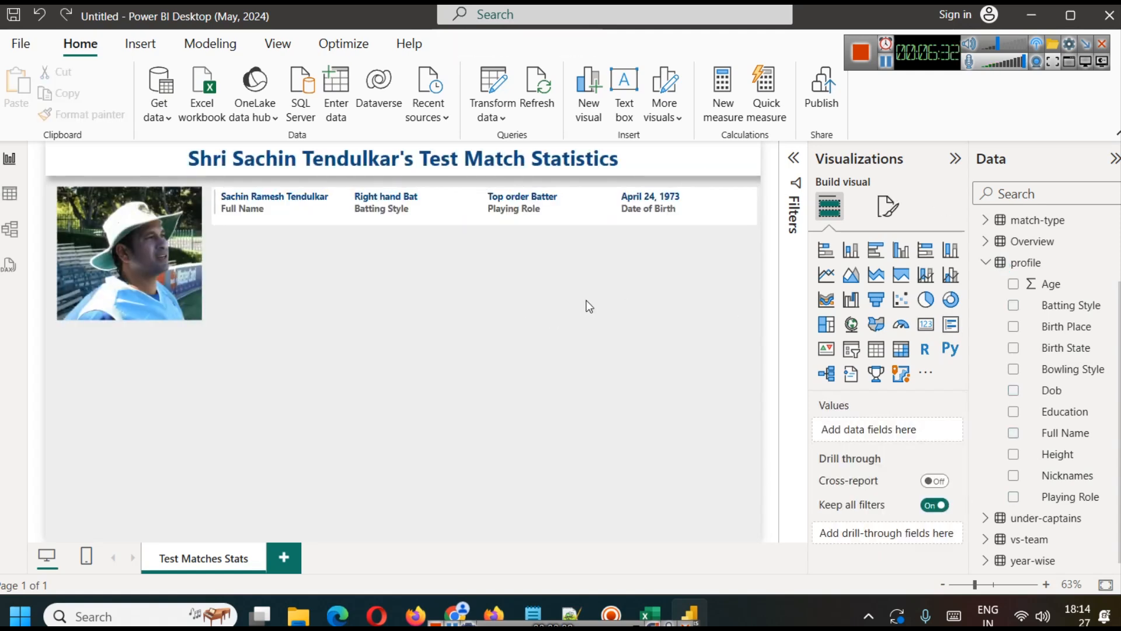
Step: Set the font size of the profile card's callout values to 14
left_click(574, 208)
left_click(894, 217)
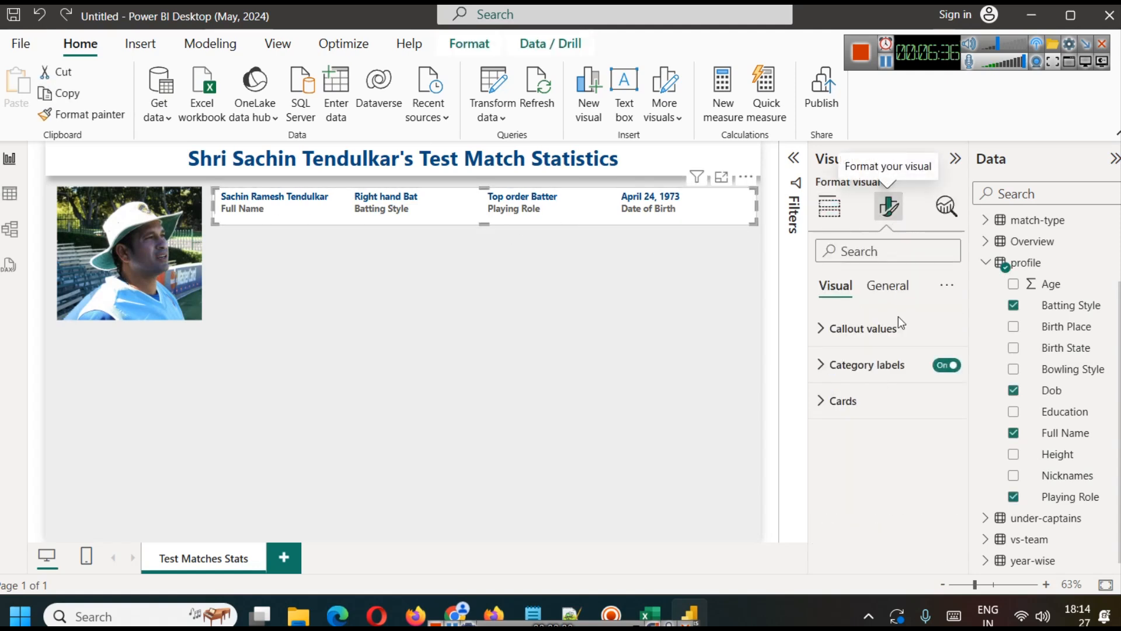
left_click(882, 330)
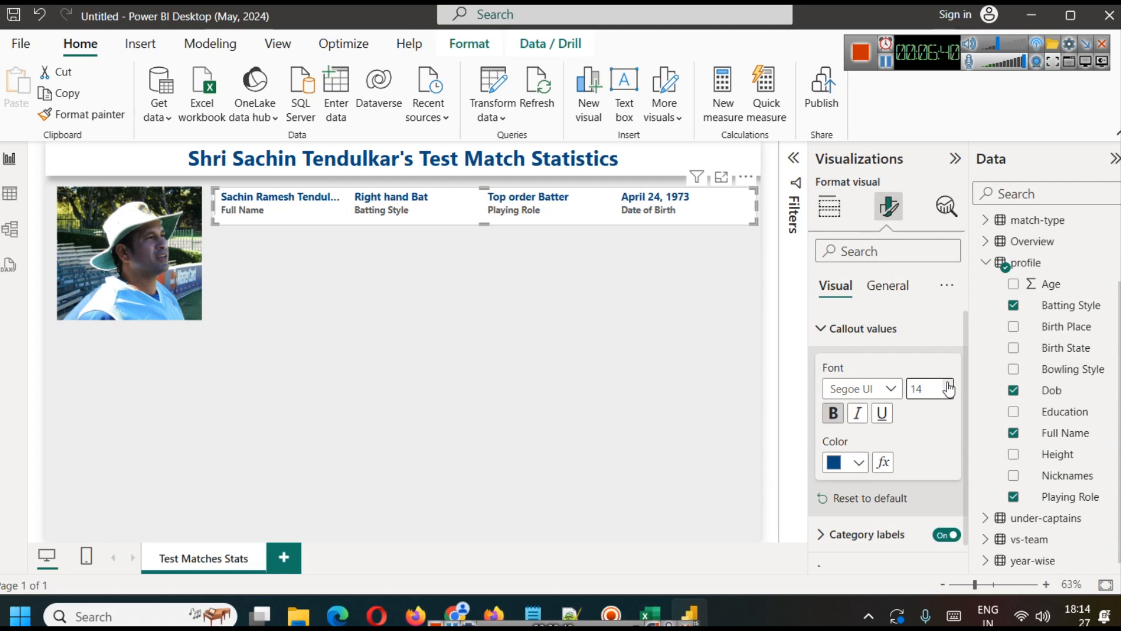
left_click(624, 317)
Step: Widen the profile card slightly by extending its edge toward the photo
left_click(351, 212)
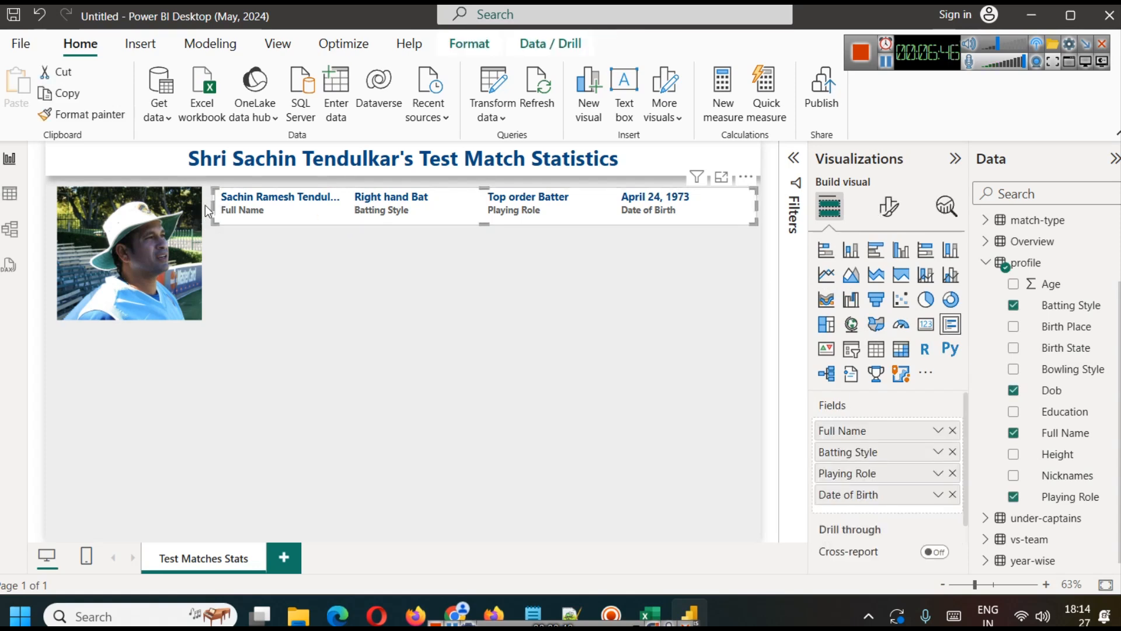
left_click_drag(215, 208, 212, 202)
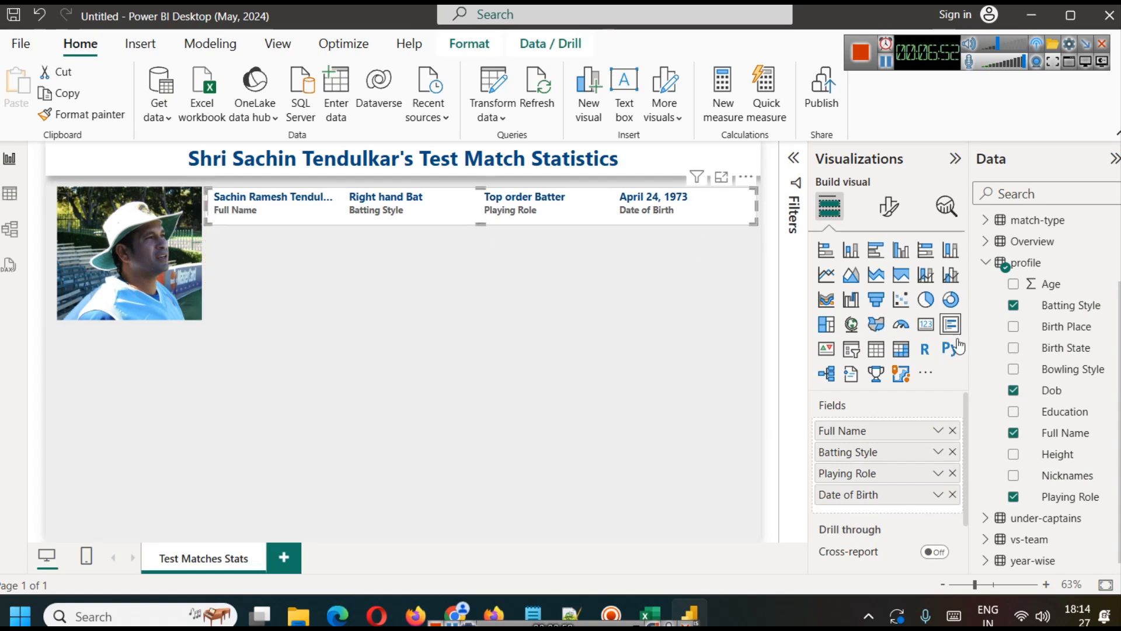
left_click(626, 254)
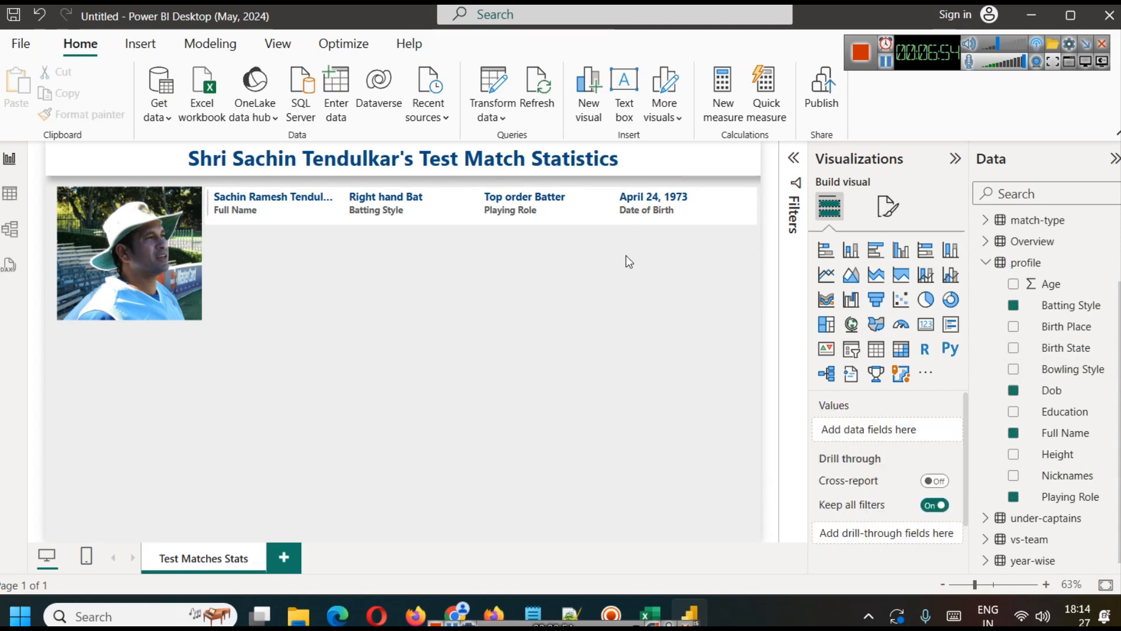
left_click(582, 210)
key("ctrl+c")
key("ctrl+v")
left_click_drag(582, 211, 585, 259)
left_click(613, 360)
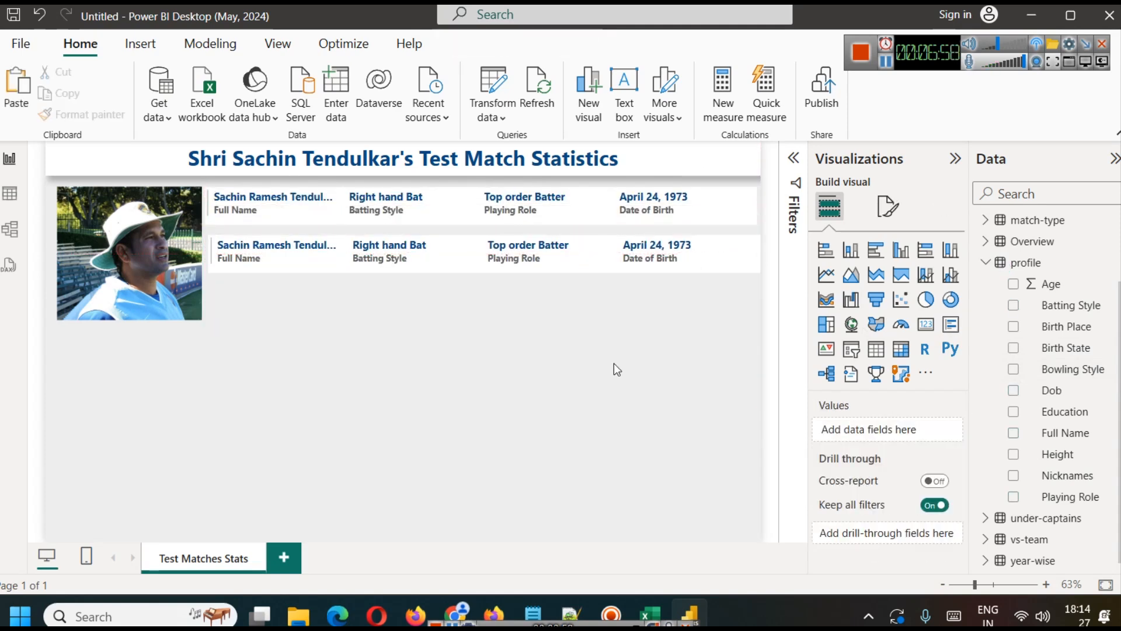
left_click(678, 197)
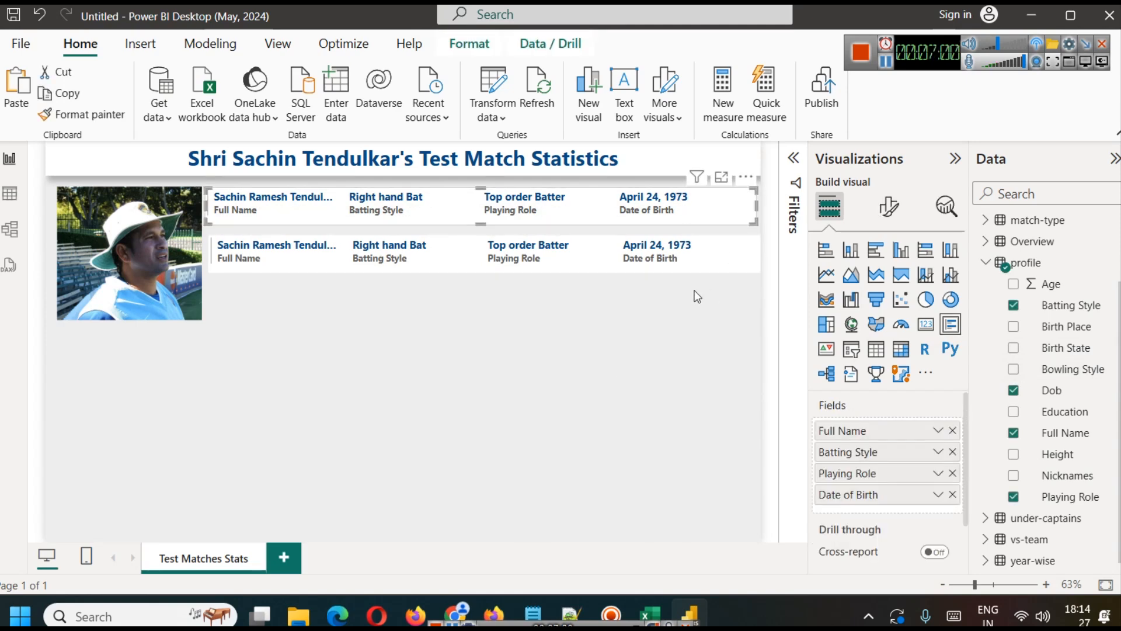
key("ctrl+z")
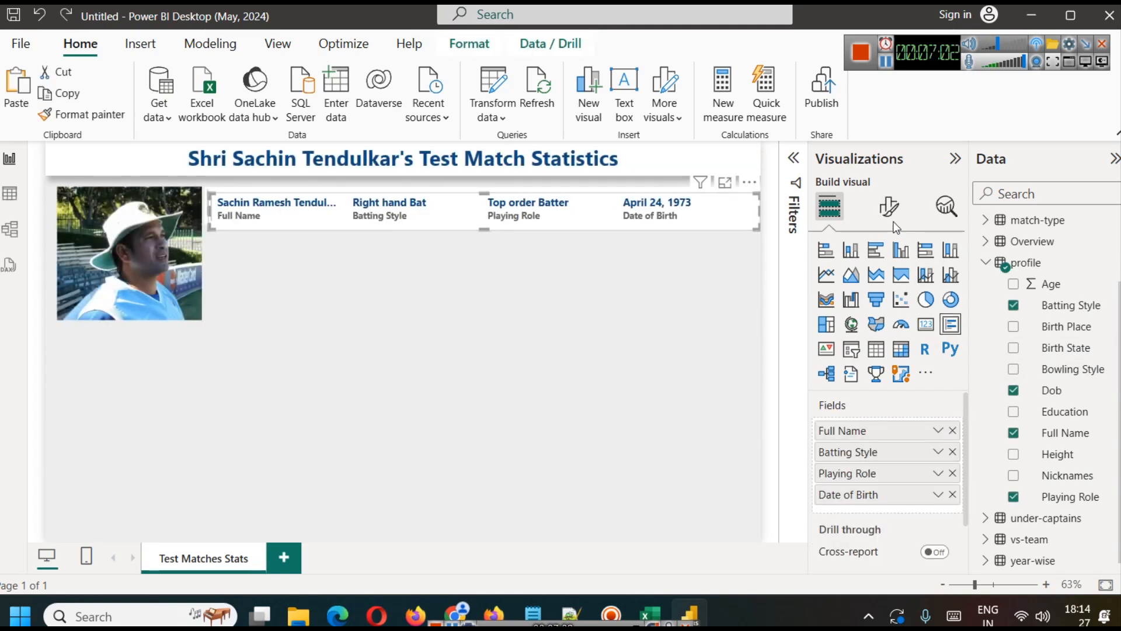
Step: Turn on the shadow effect for the profile card
left_click(889, 208)
left_click(893, 286)
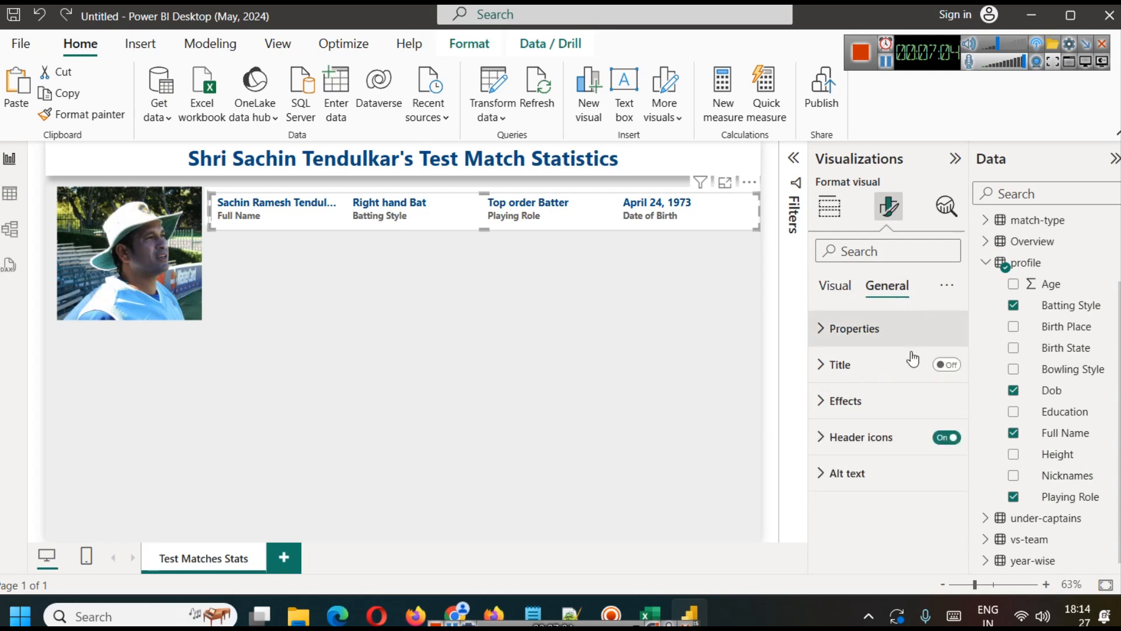
left_click(866, 401)
scroll(916, 506, "down", 2)
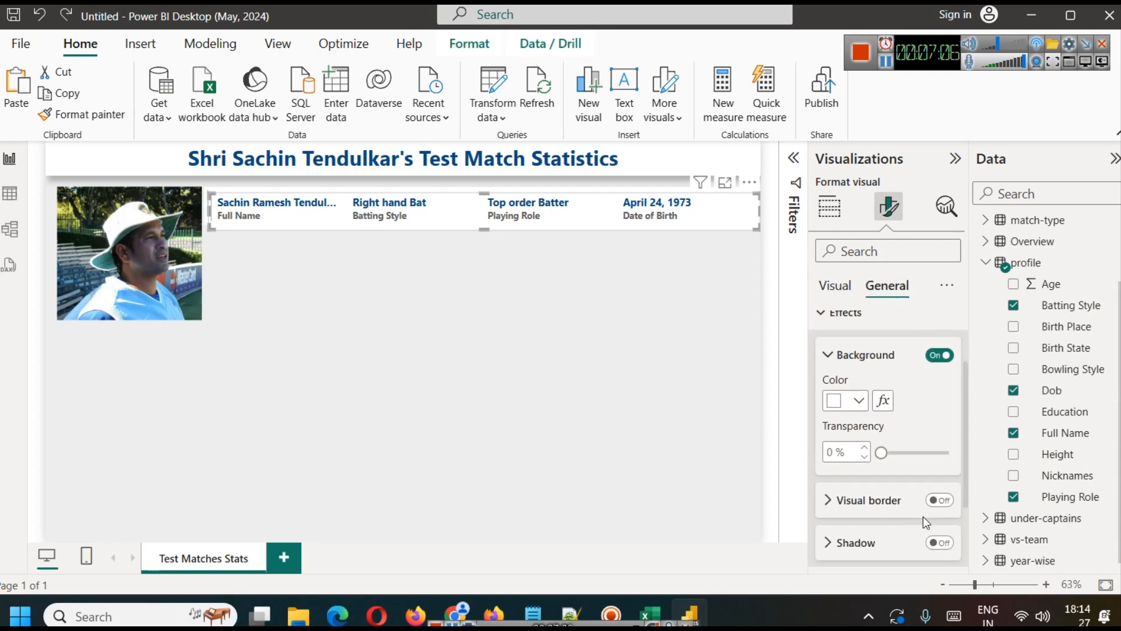
left_click(941, 543)
left_click(625, 358)
Step: Duplicate the shadowed profile card and place the copy directly below the original
left_click(598, 213)
key("ctrl+c")
key("ctrl+v")
left_click_drag(597, 212, 599, 263)
left_click(597, 328)
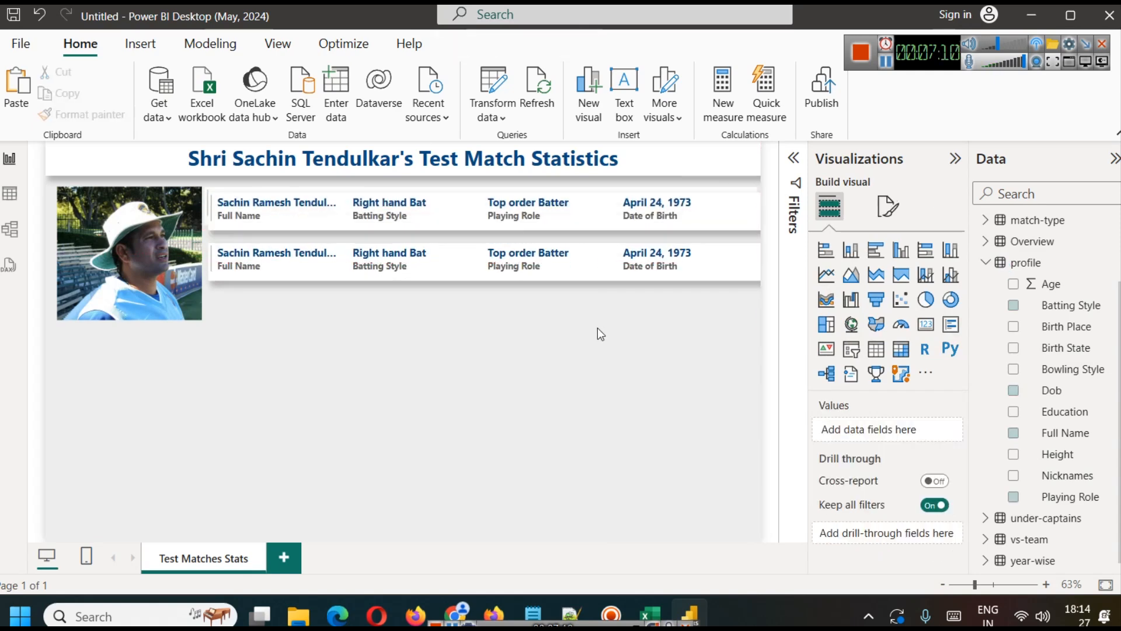
Step: Remove Full Name, Batting Style, Playing Role and Date of Birth from the lower card
left_click(604, 274)
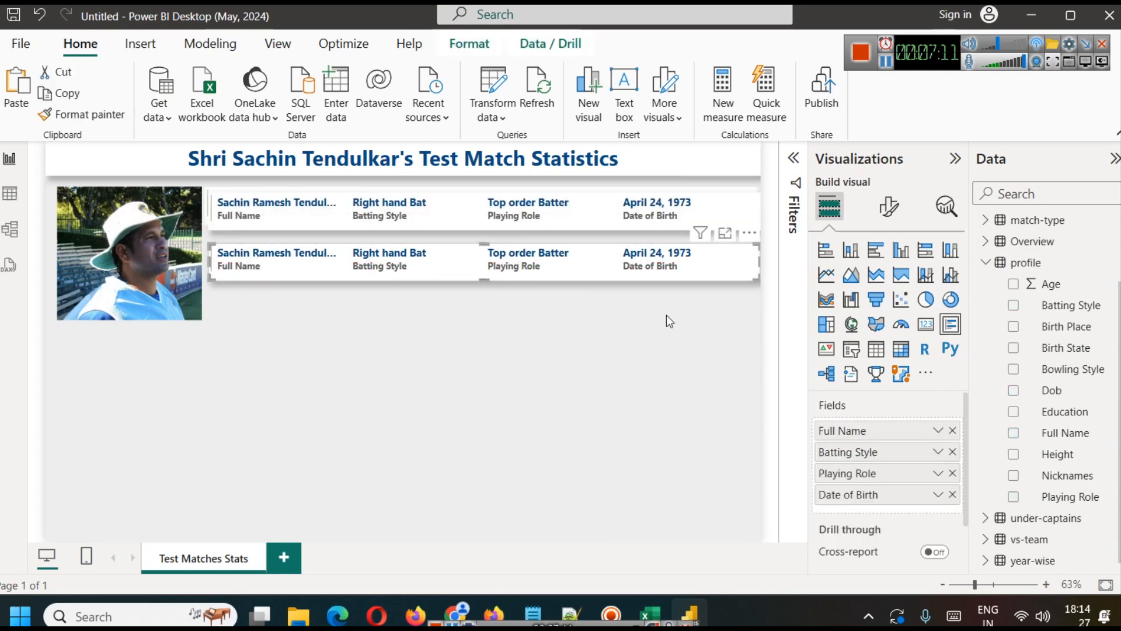
left_click(952, 431)
left_click(953, 430)
left_click(953, 430)
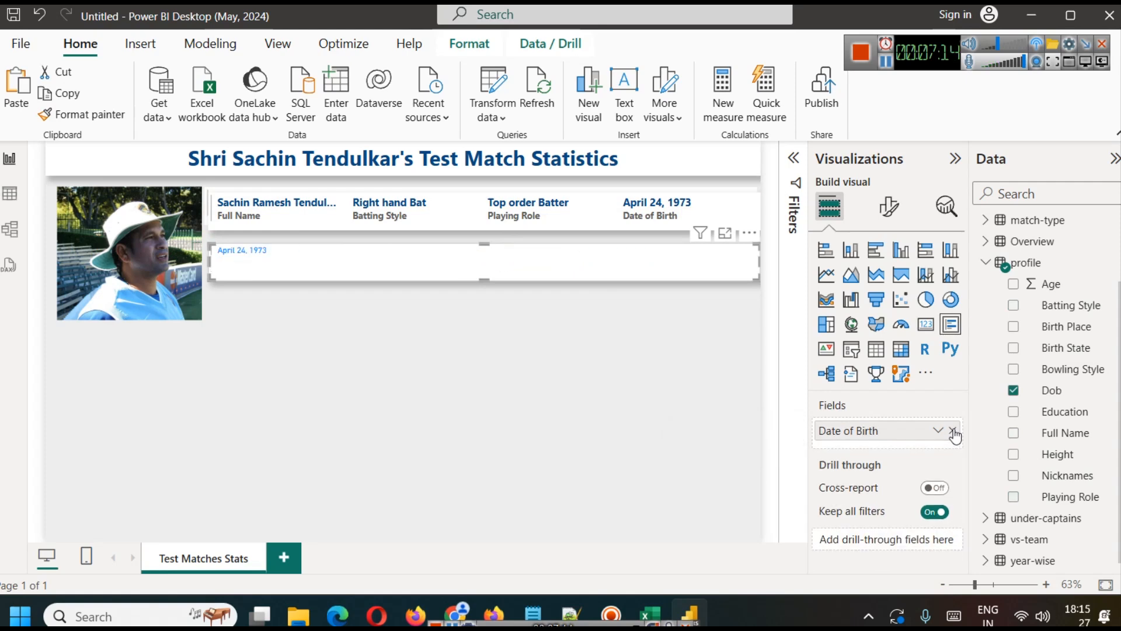
left_click(953, 431)
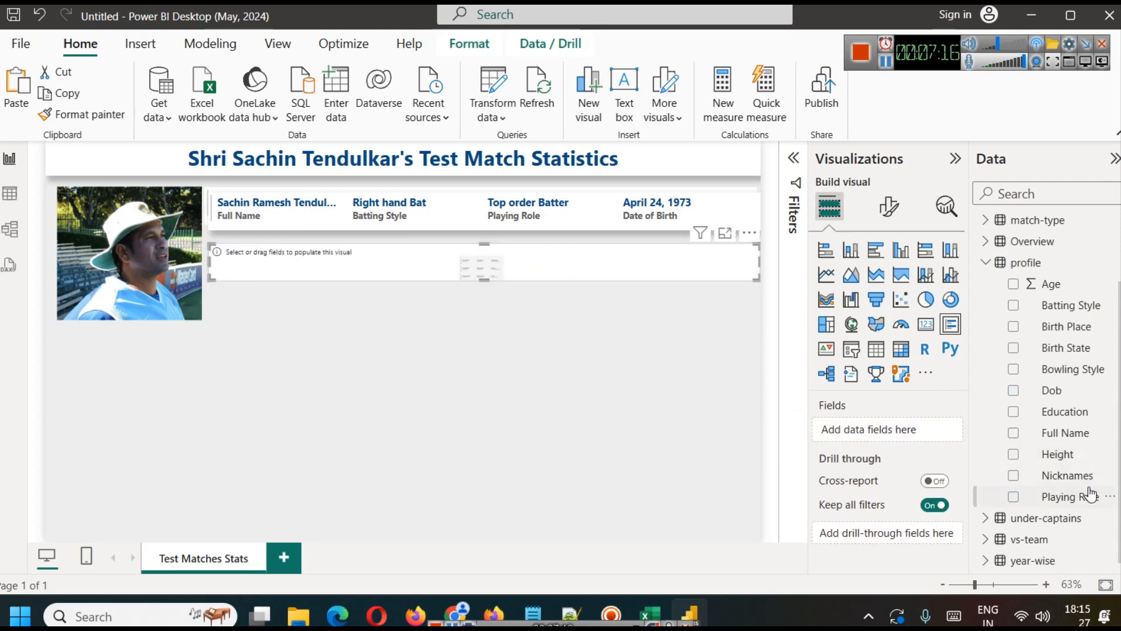
Step: Add the profile table's Height, Nicknames and Education fields to the emptied lower card
left_click_drag(1065, 453, 879, 431)
left_click_drag(1065, 475, 884, 451)
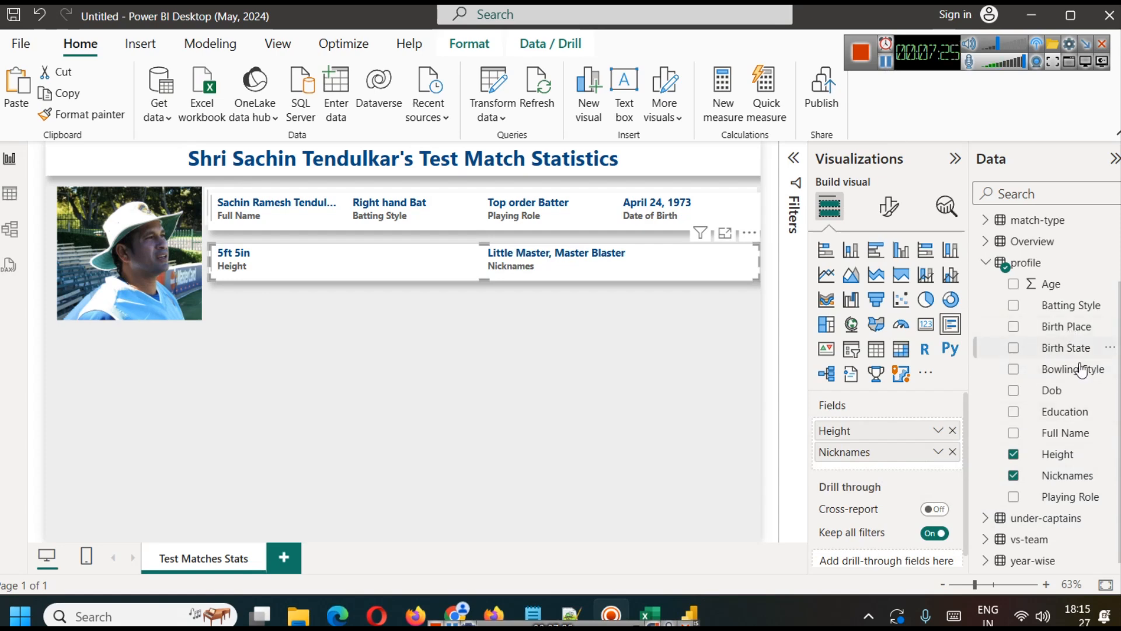
left_click_drag(1072, 413, 885, 472)
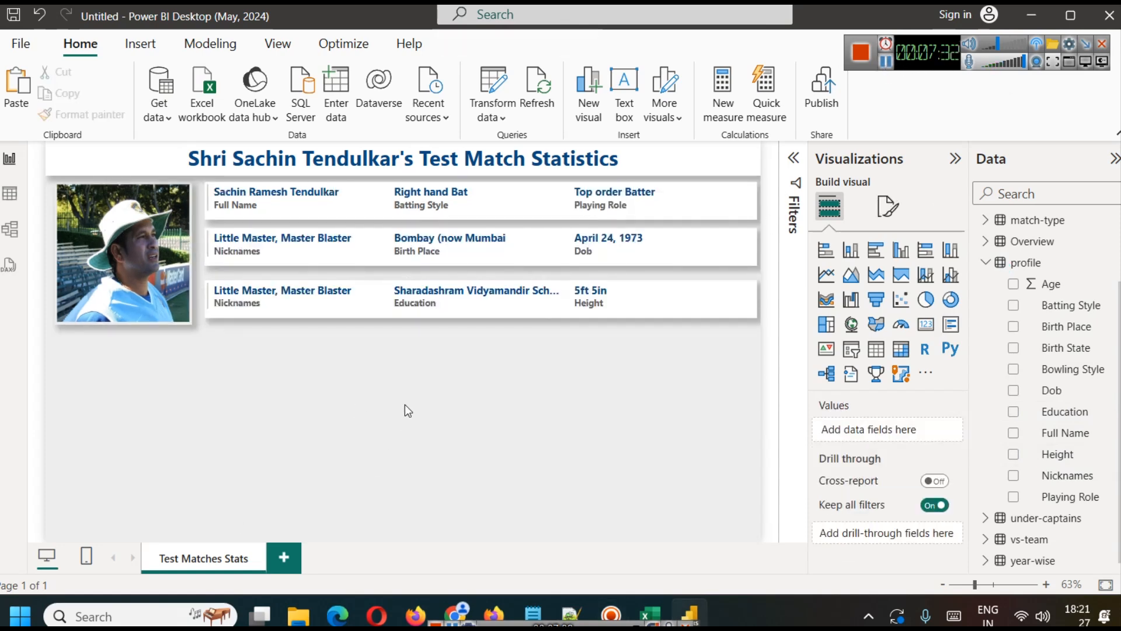
left_click(508, 255)
left_click_drag(506, 253, 503, 247)
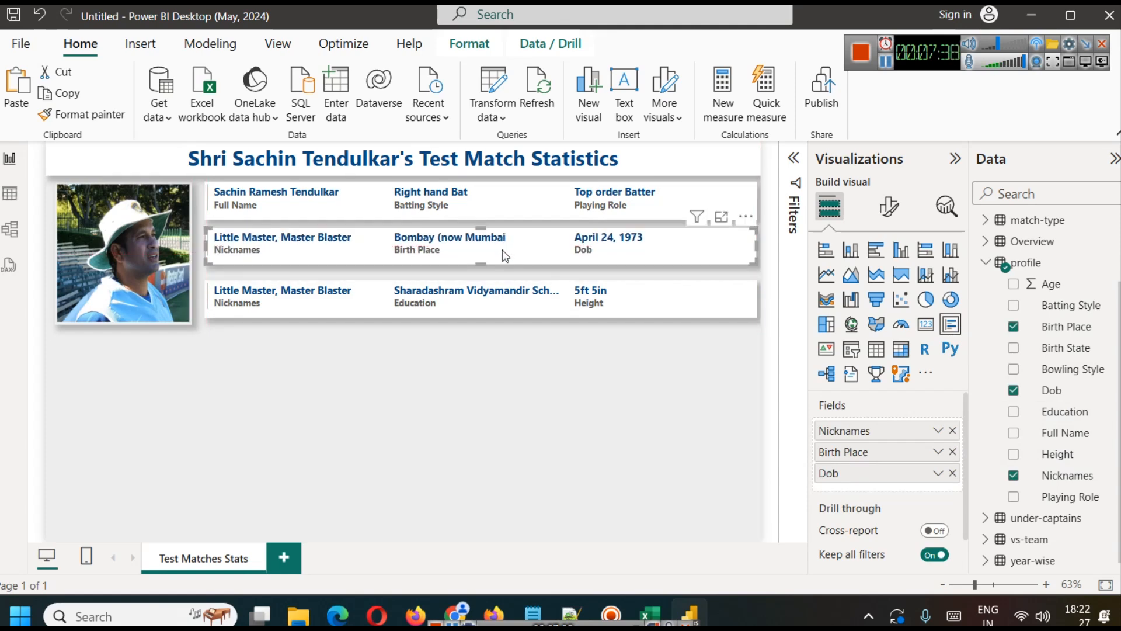
left_click(495, 376)
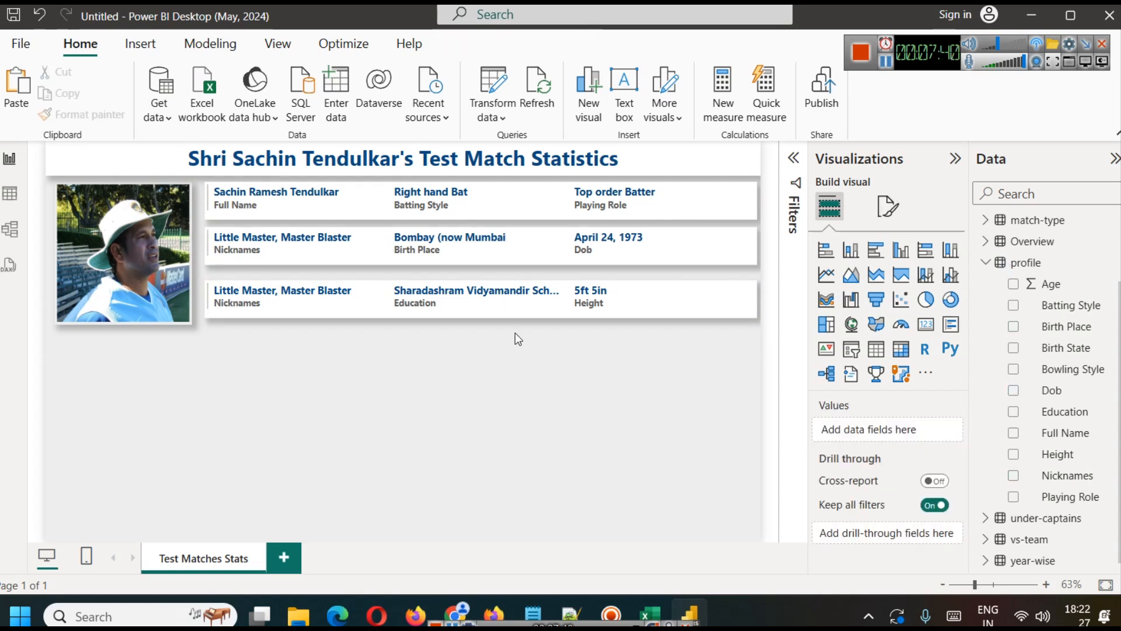
left_click(509, 252)
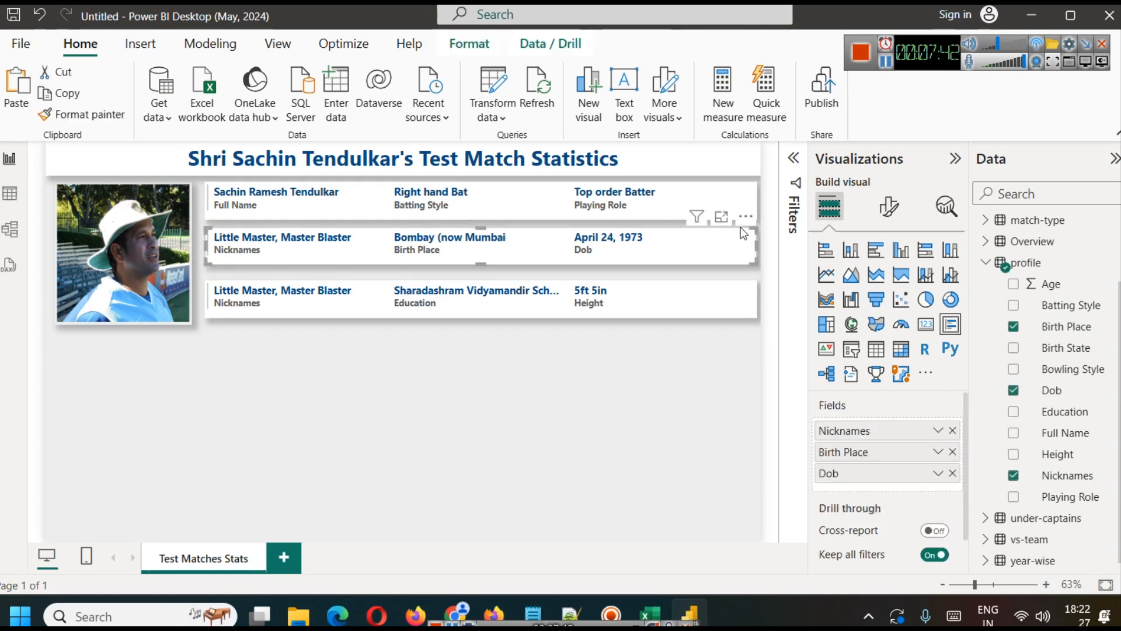
left_click(625, 501)
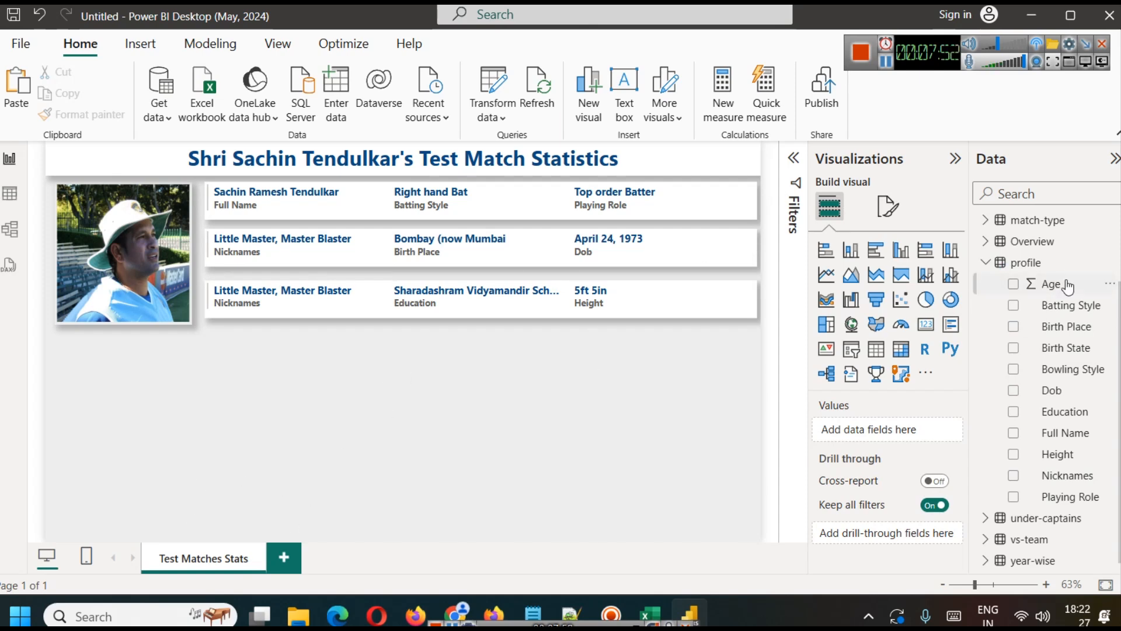
Step: Expand the Overview table's fields, examine its columns and values in the table view, and return to the report
left_click(988, 243)
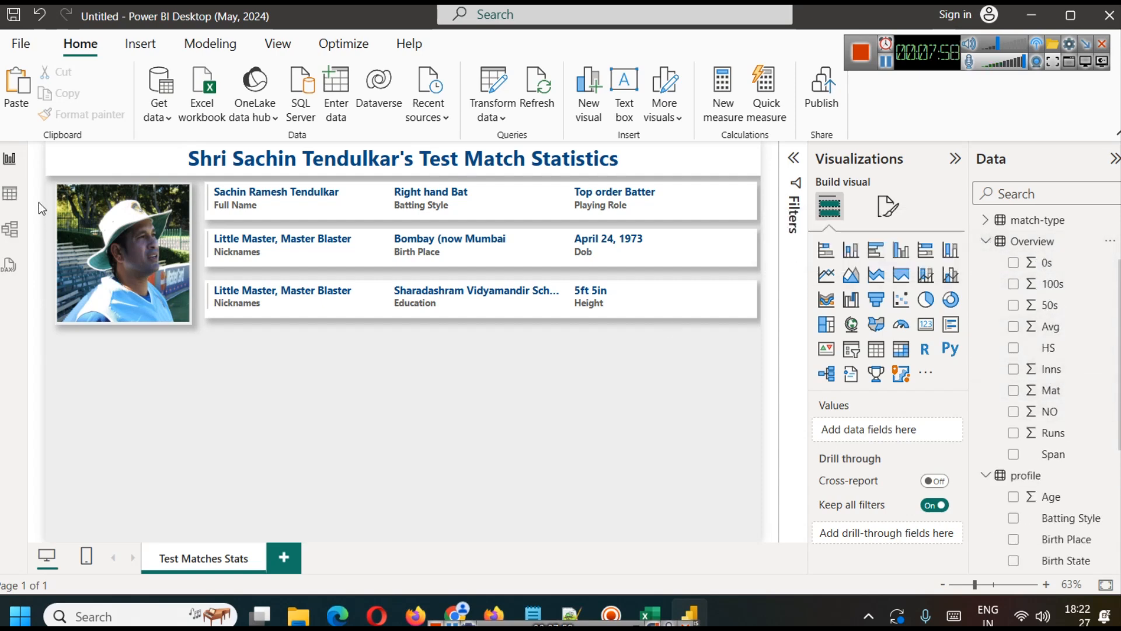
left_click(9, 193)
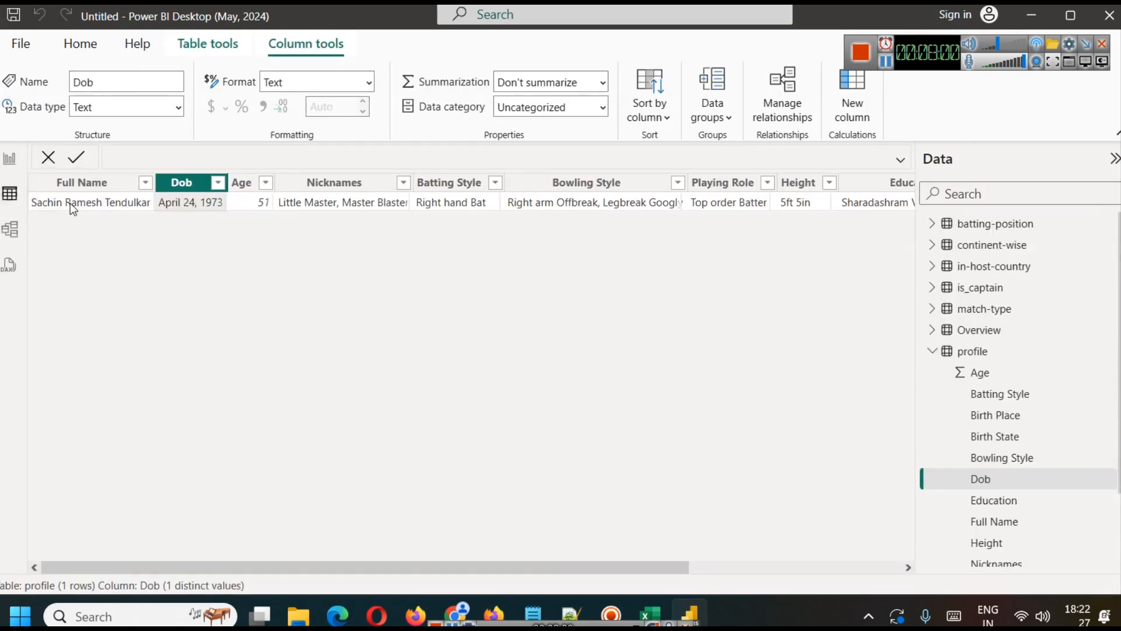
left_click(983, 331)
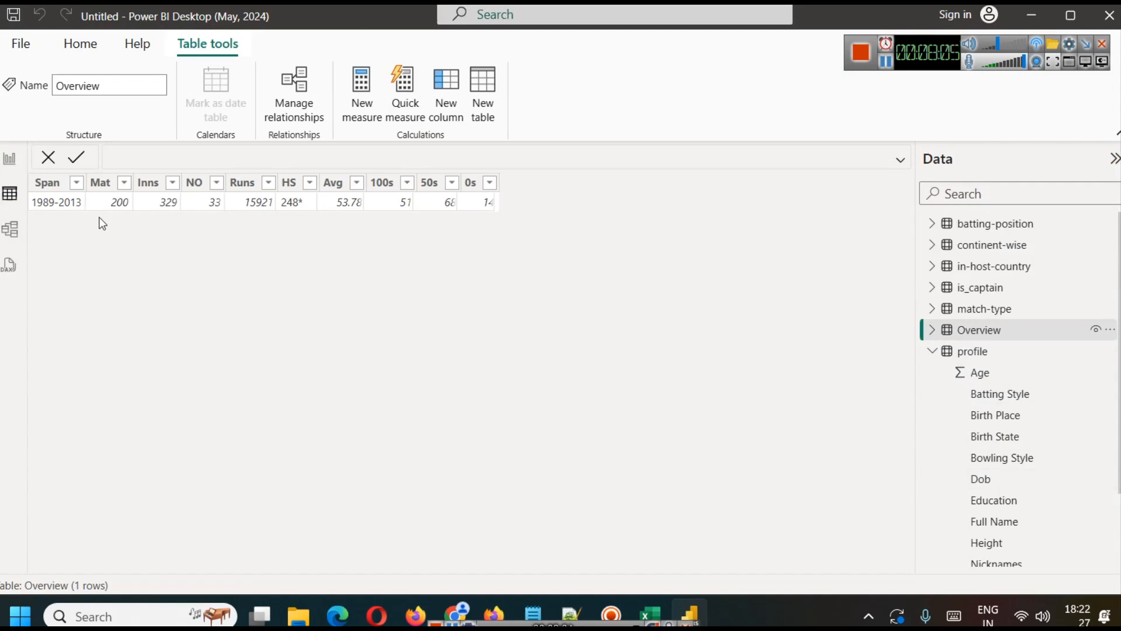
left_click(9, 159)
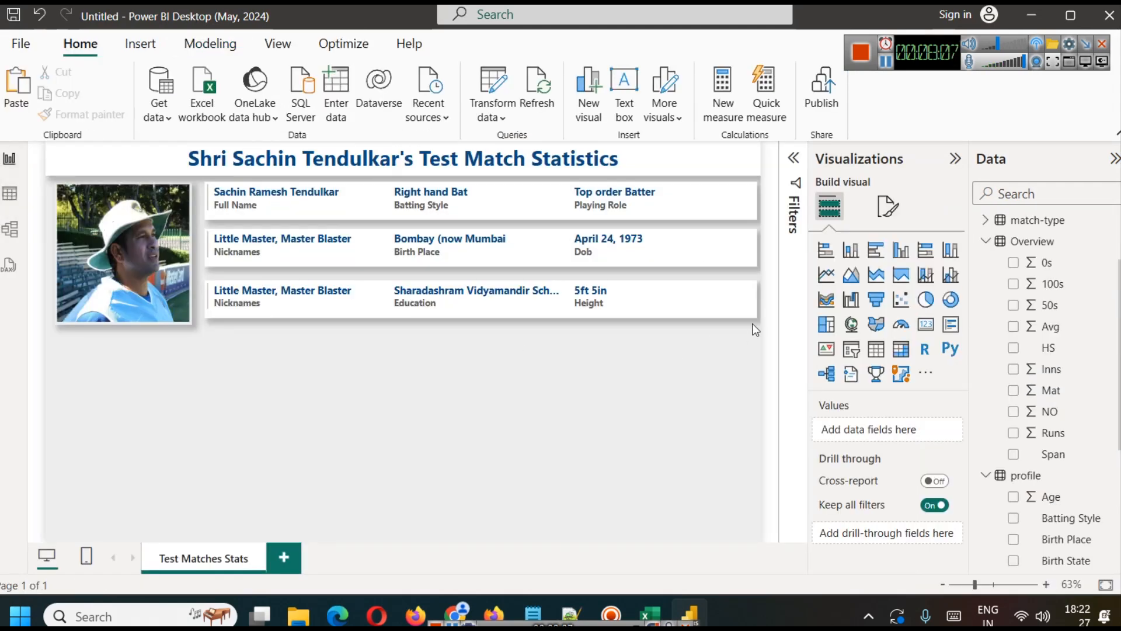
Step: Rename the report page to "Test Matches Overview"
right_click(209, 552)
left_click(234, 541)
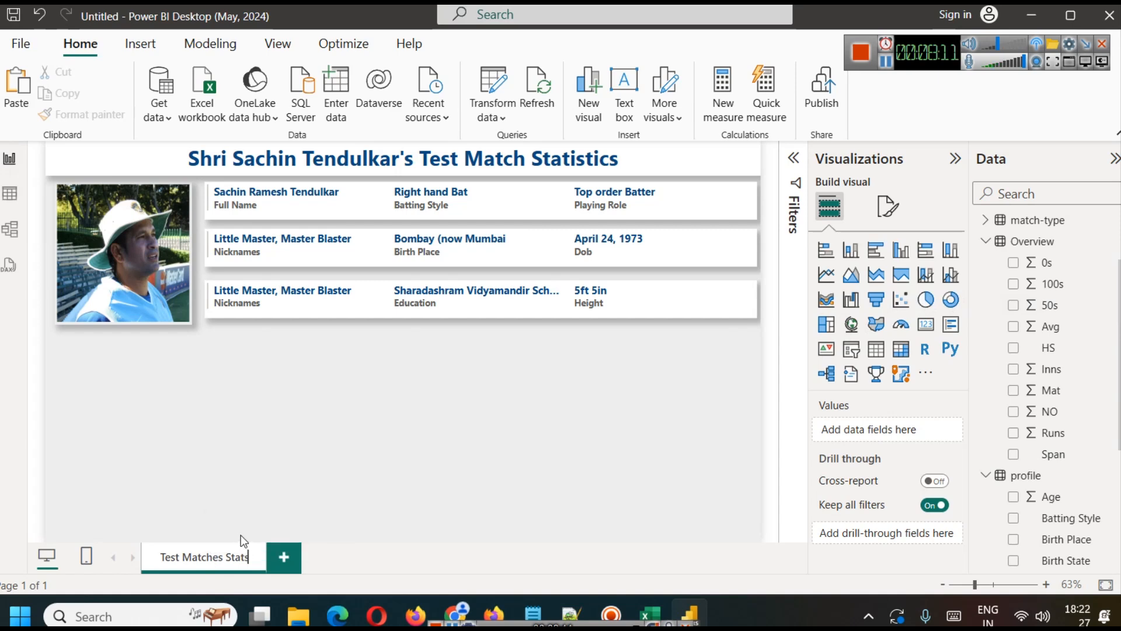
key("BackSpace")
key("BackSpace")
key("BackSpace")
key("BackSpace")
key("BackSpace")
type("Overview")
left_click(390, 472)
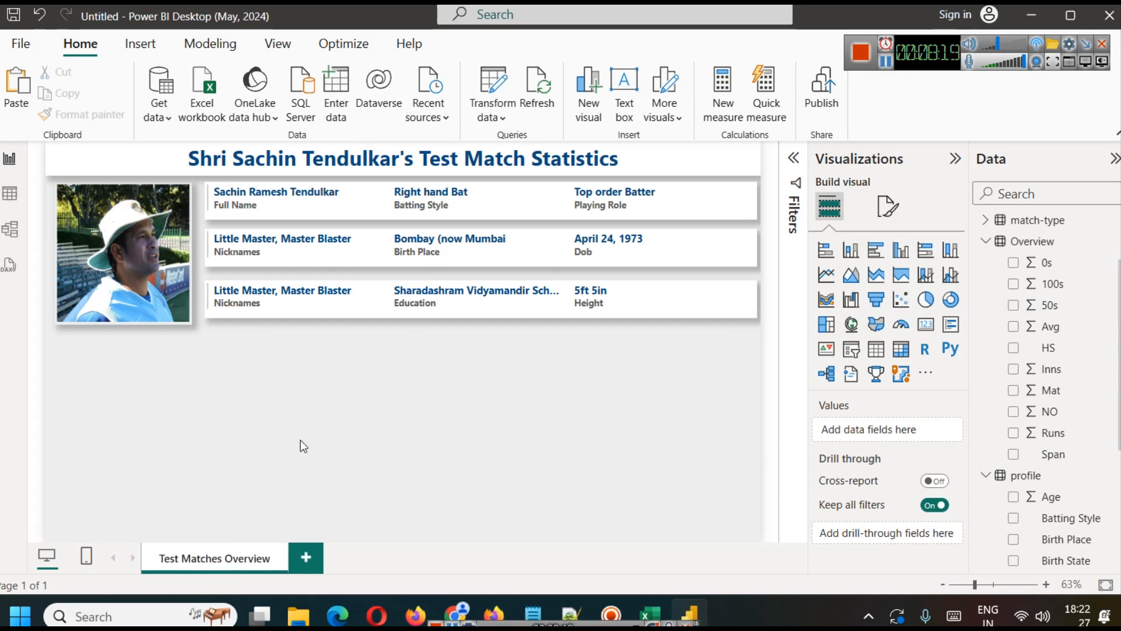
Step: Change the end of the heading from "Test Match Statistics" to "Test Matches overview"
double_click(580, 157)
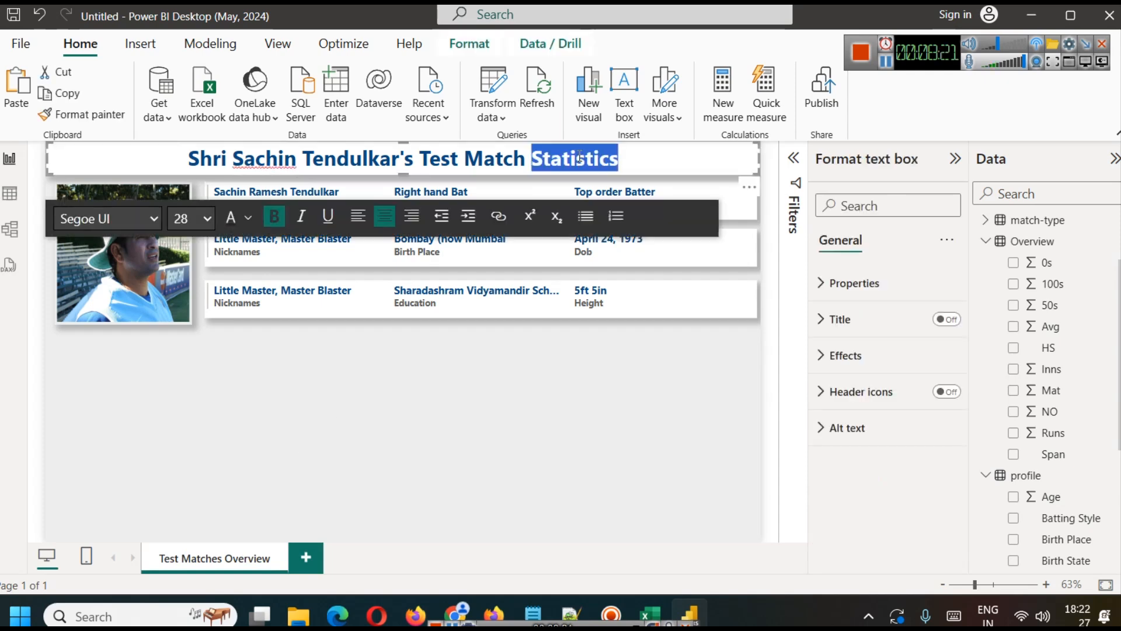
key("BackSpace")
key("BackSpace")
type("es overview")
key("Return")
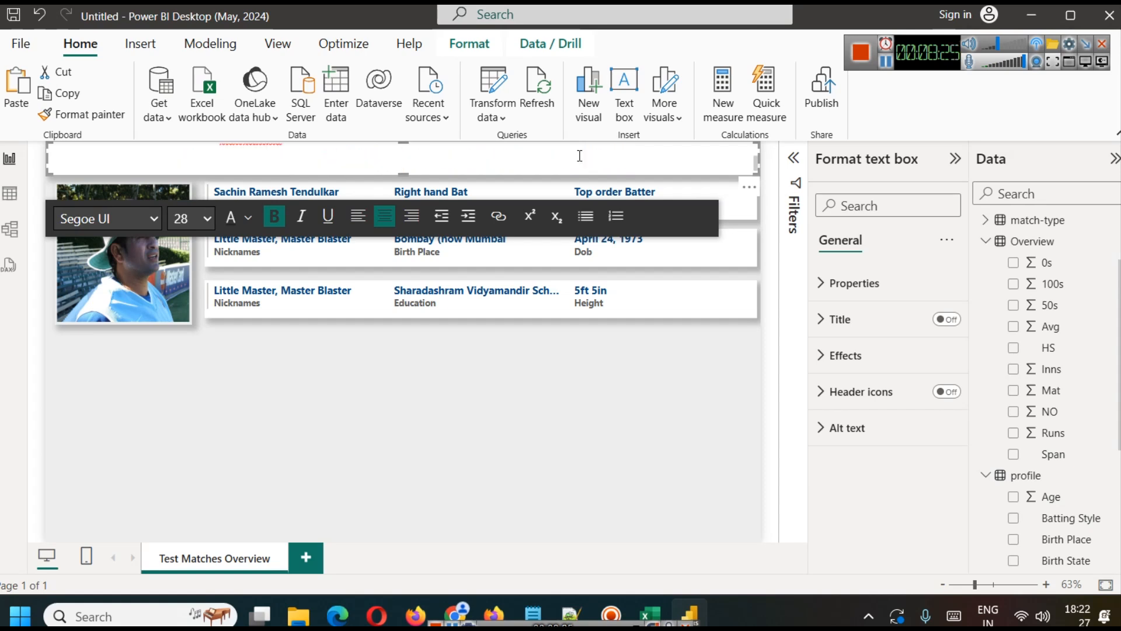
key("BackSpace")
left_click(531, 402)
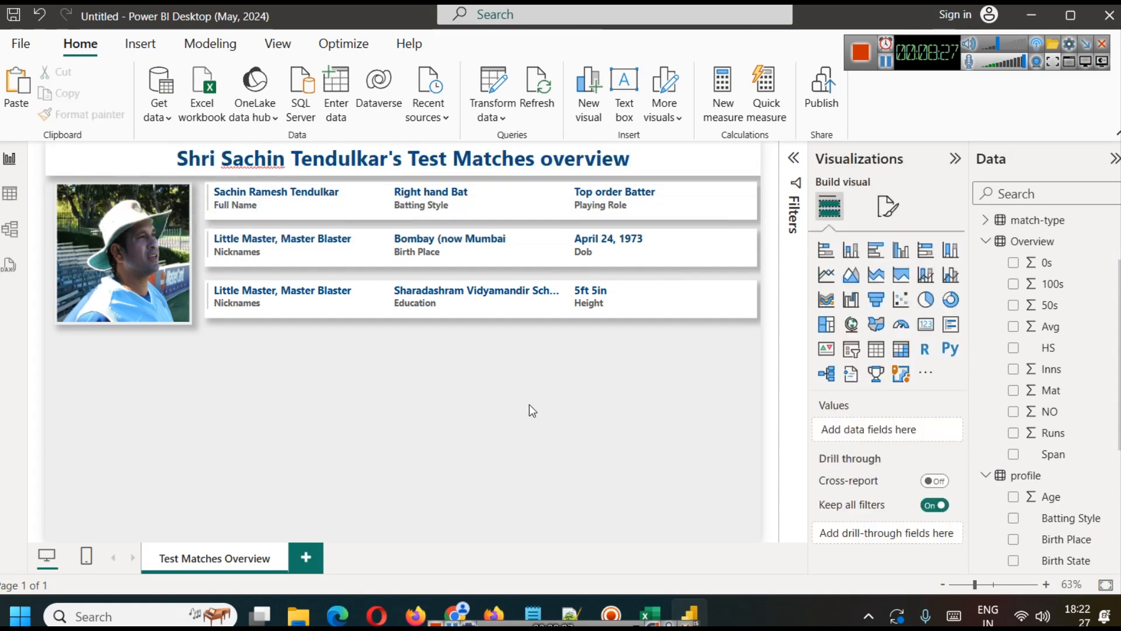
Step: Capitalize the last word of the heading so it reads "Overview"
triple_click(553, 153)
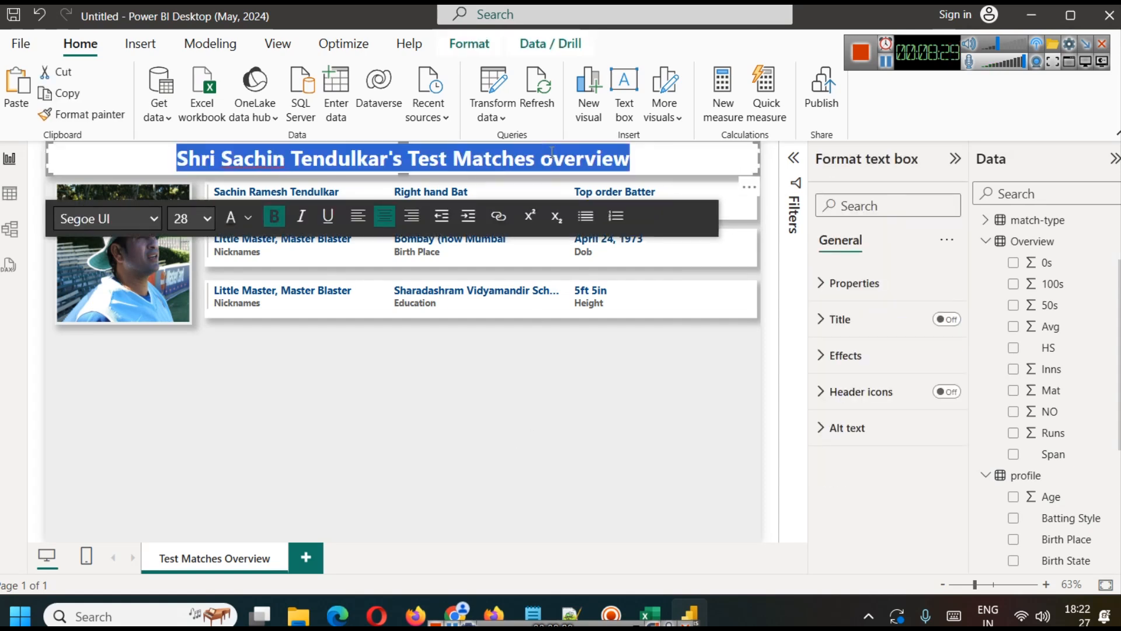
key("End")
key("Left")
key("Left")
key("Left")
key("Left")
key("Left")
key("Left")
key("Left")
key("shift+Right")
type("O")
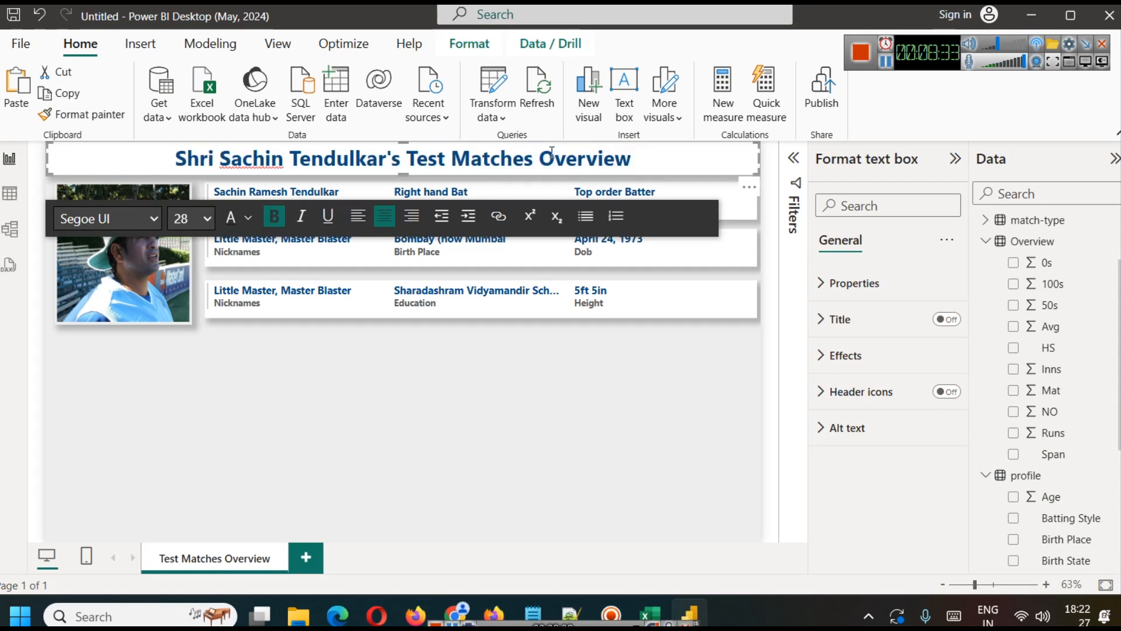
left_click(529, 381)
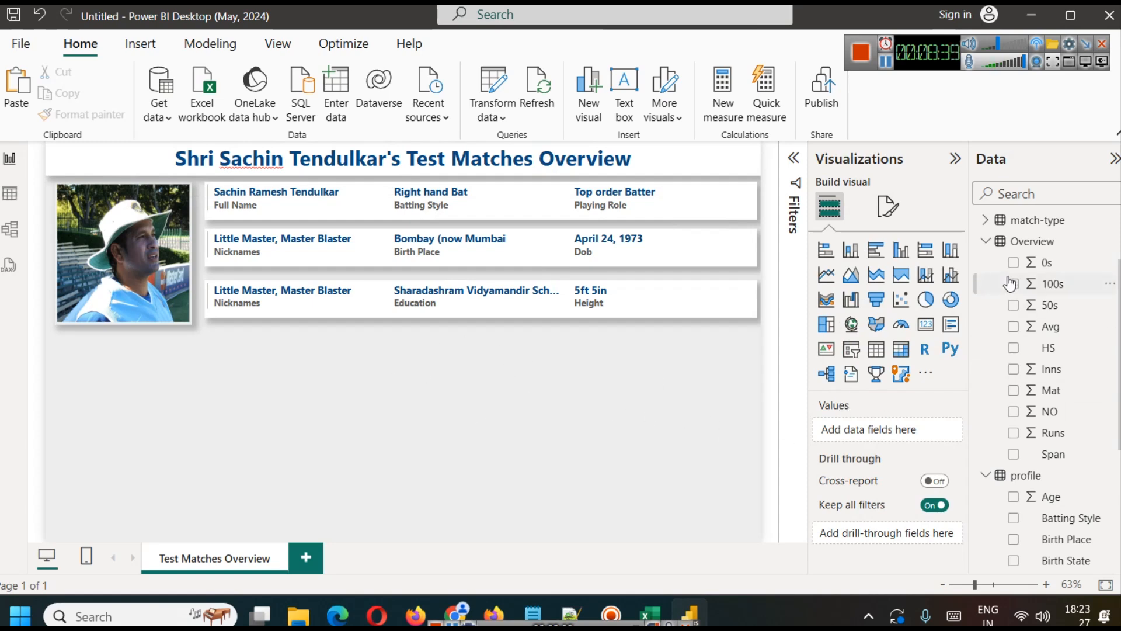
Step: Add a card visual beneath the profile cards, aligned with their left edge, showing the 100s field from the Overview table
left_click(925, 325)
left_click_drag(124, 341, 264, 369)
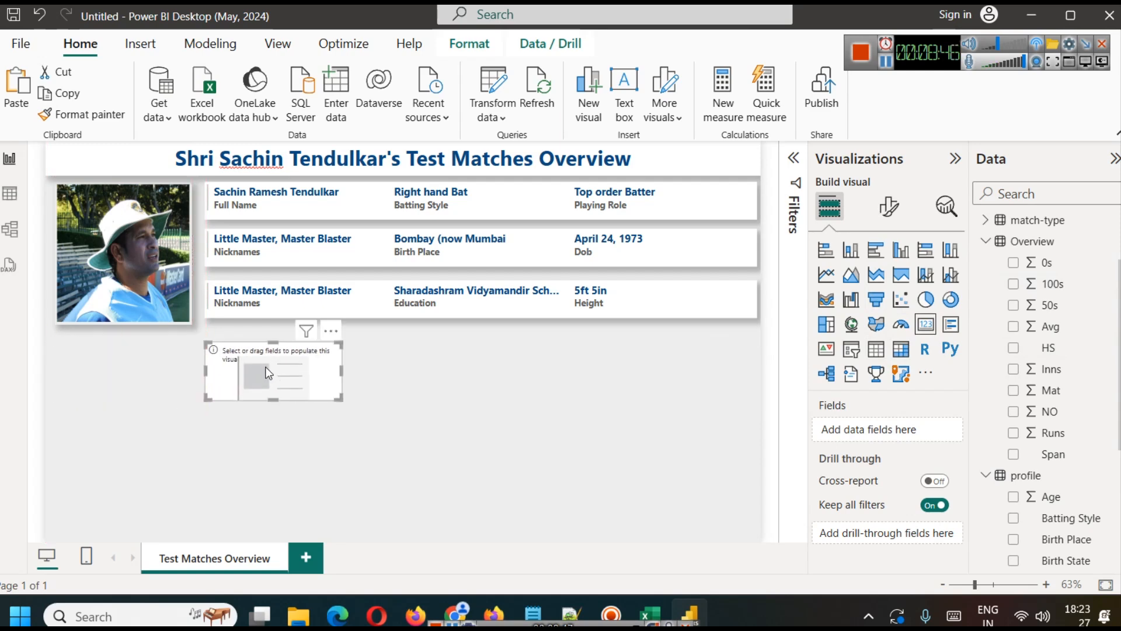
left_click(457, 389)
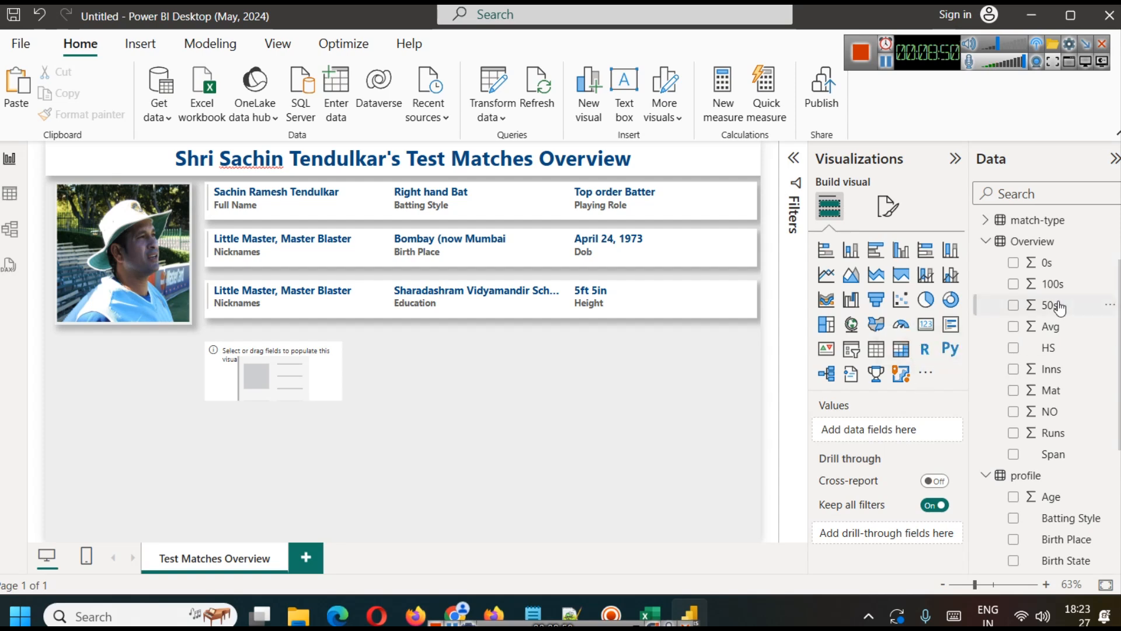
left_click_drag(1061, 290, 316, 384)
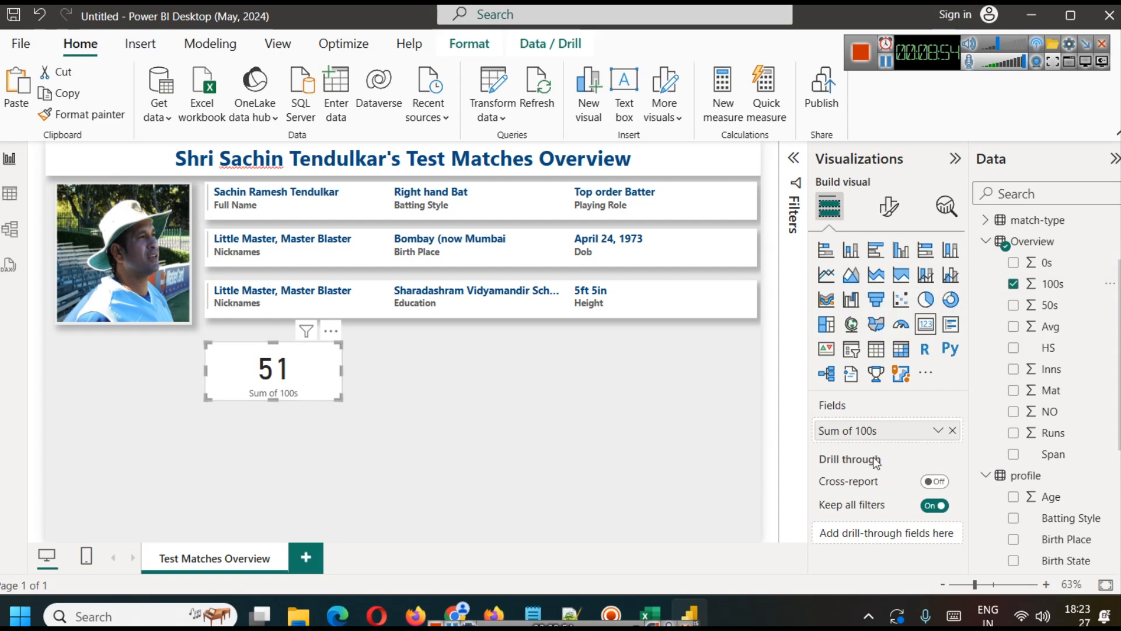
Step: Rename the card's "Sum of 100s" field to "100s" for this visual
left_click(937, 431)
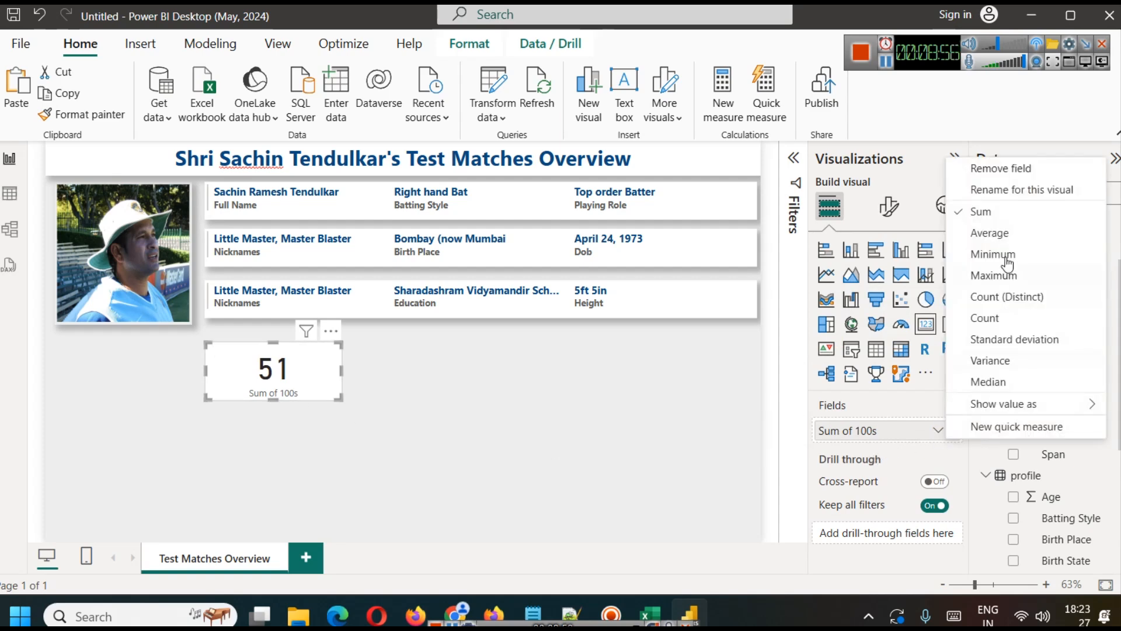
left_click(992, 201)
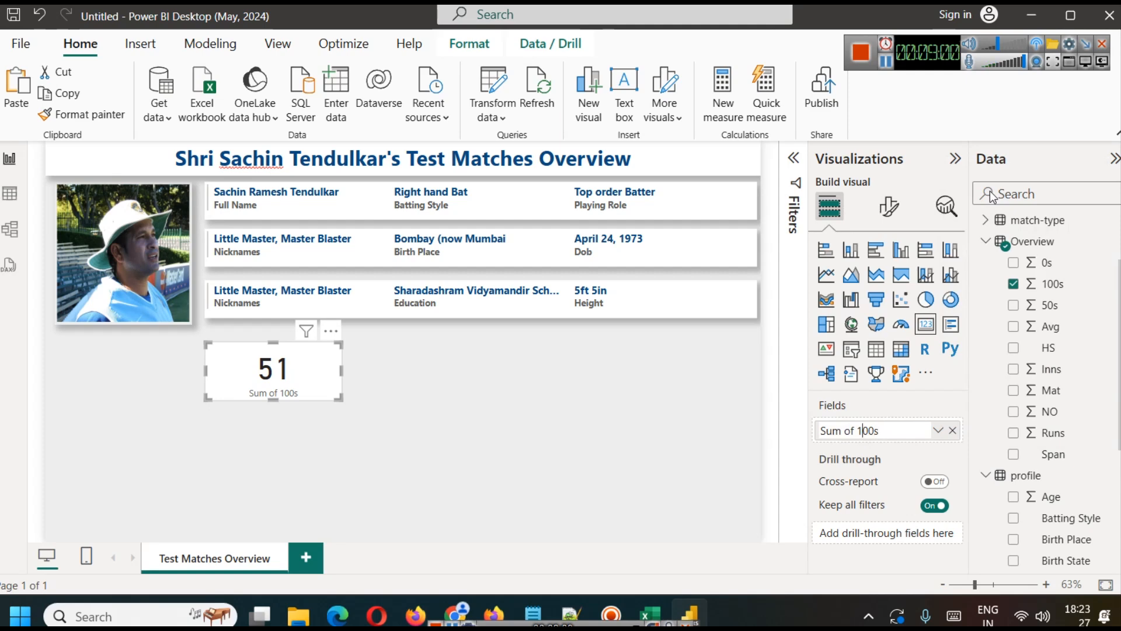
key("ctrl+a")
key("Home")
key("shift+Right")
key("shift+Right")
key("shift+Right")
key("shift+Right")
key("shift+Right")
key("shift+Right")
key("shift+Right")
key("Delete")
key("Return")
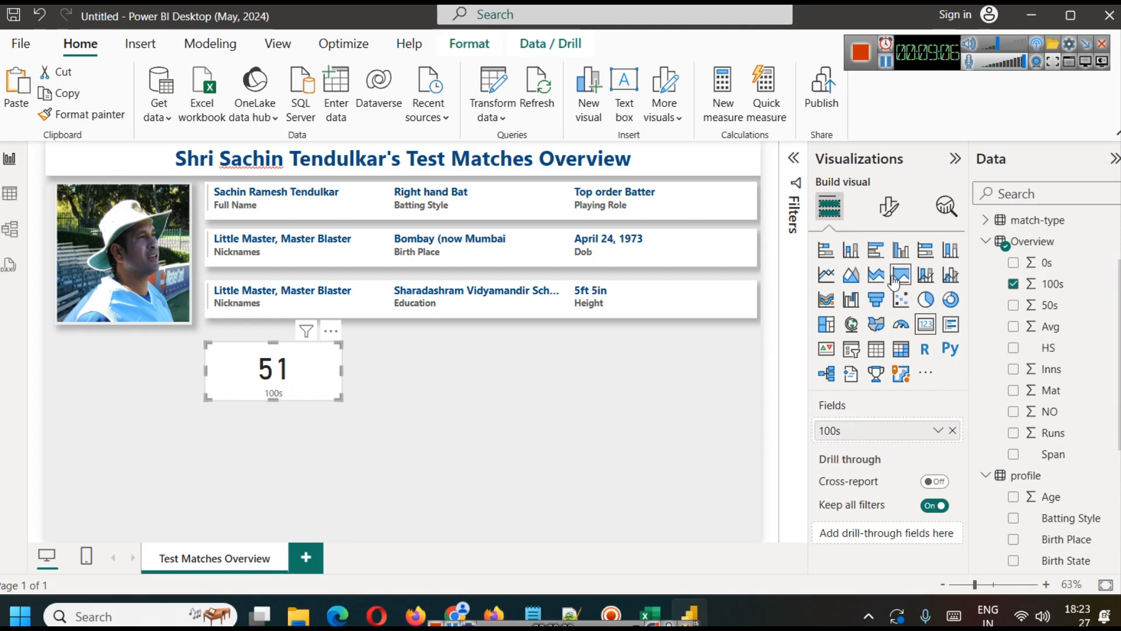
Step: Set the 100s card's category label font size to 18 and make the card slightly taller to fit it
left_click(899, 208)
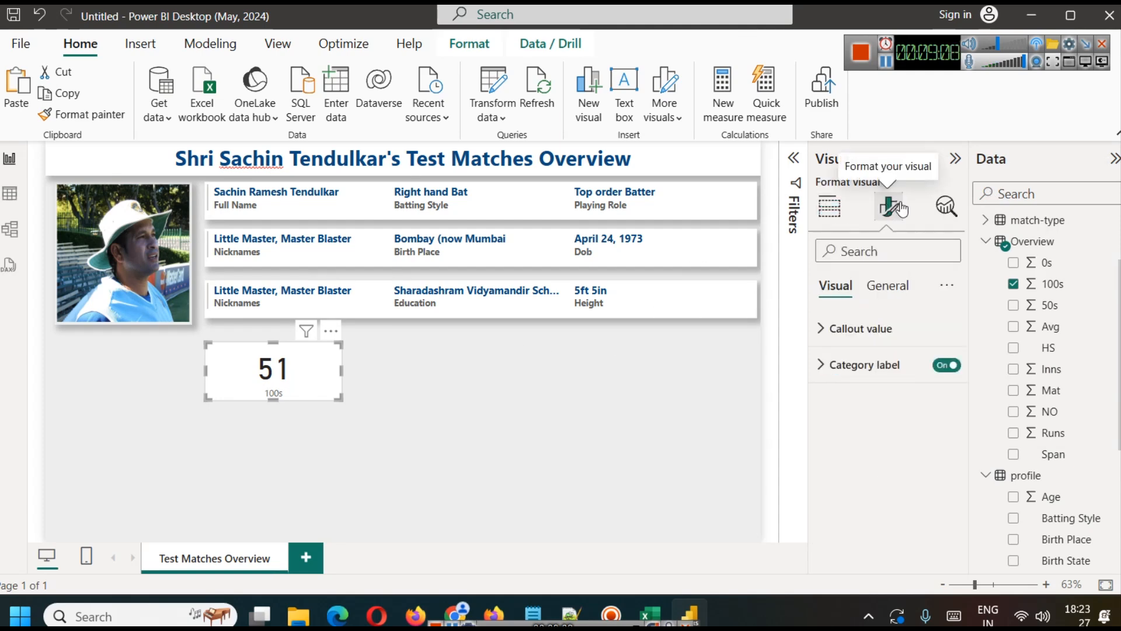
left_click(896, 287)
left_click(852, 287)
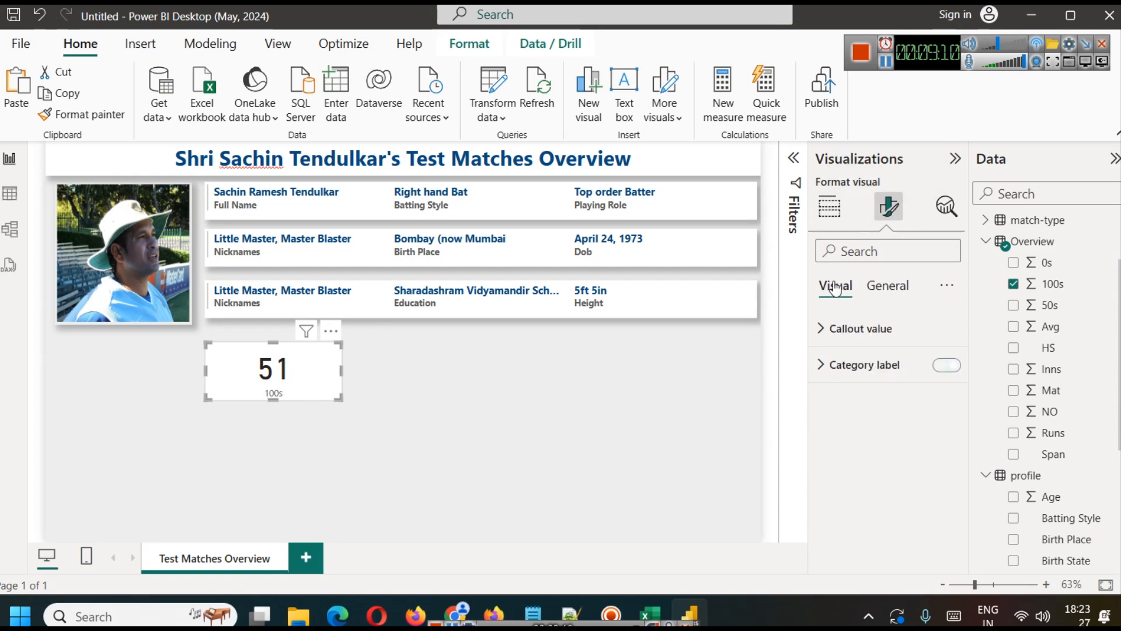
left_click(852, 359)
left_click(950, 421)
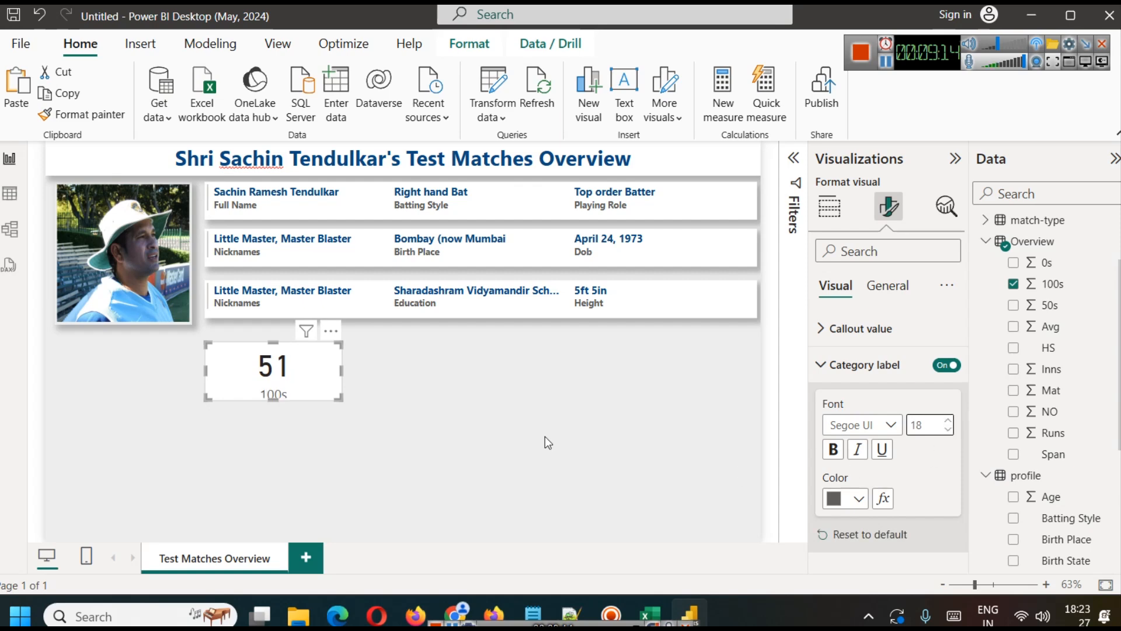
left_click_drag(273, 399, 279, 390)
left_click(366, 415)
left_click(280, 390)
left_click_drag(275, 394, 278, 409)
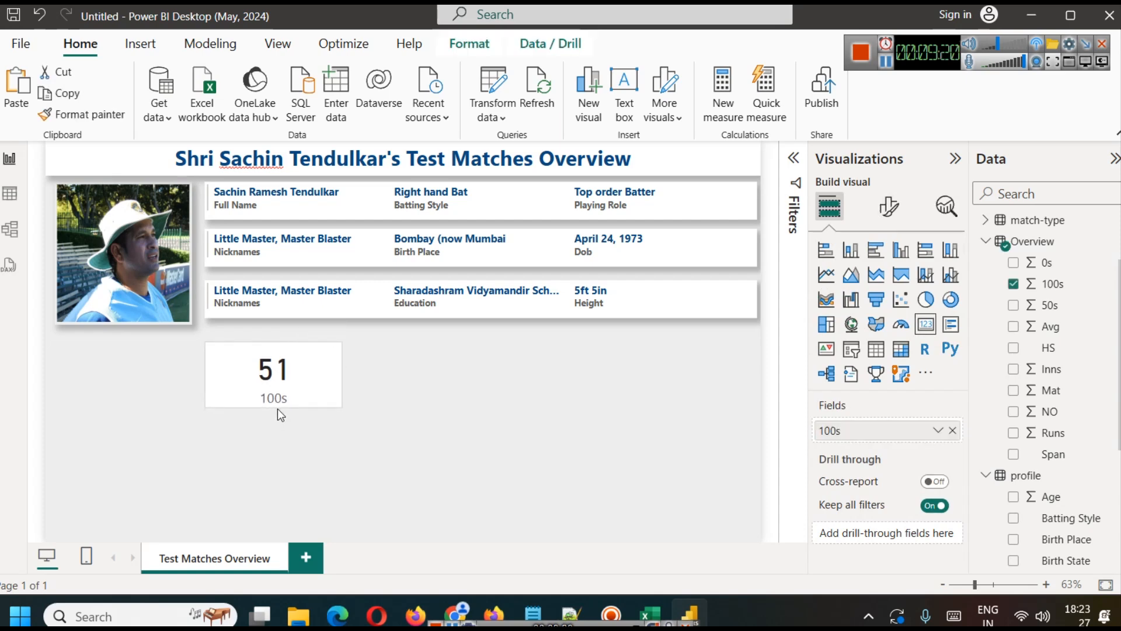
left_click(393, 392)
Step: Set the 100s card's callout value font size to 38 and reduce the card's height slightly
left_click(291, 369)
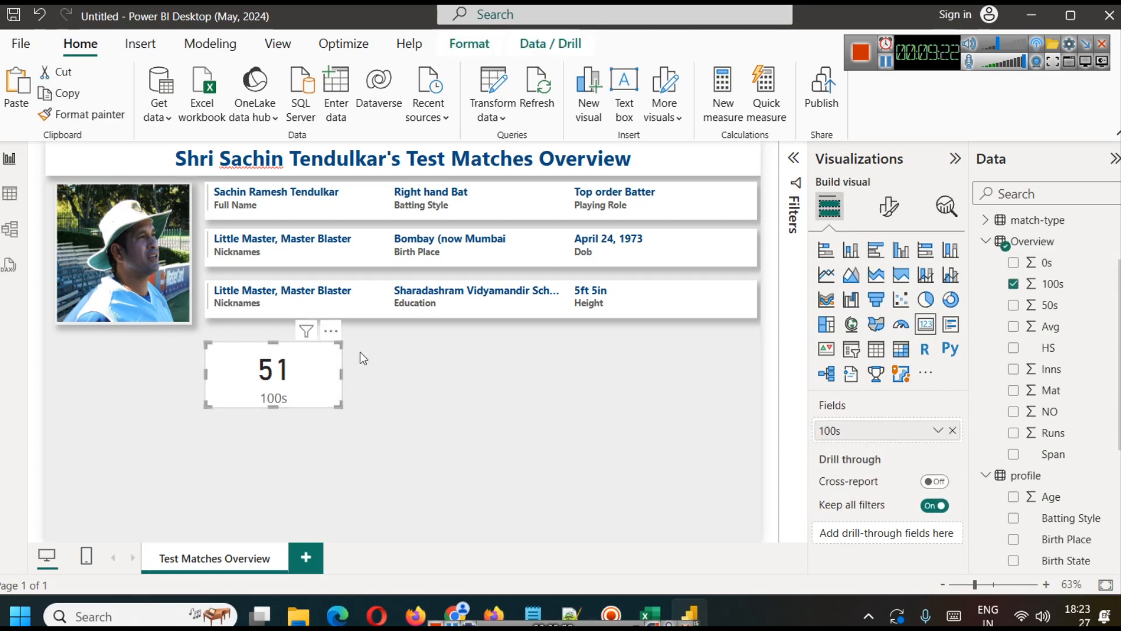
left_click(888, 205)
left_click(902, 284)
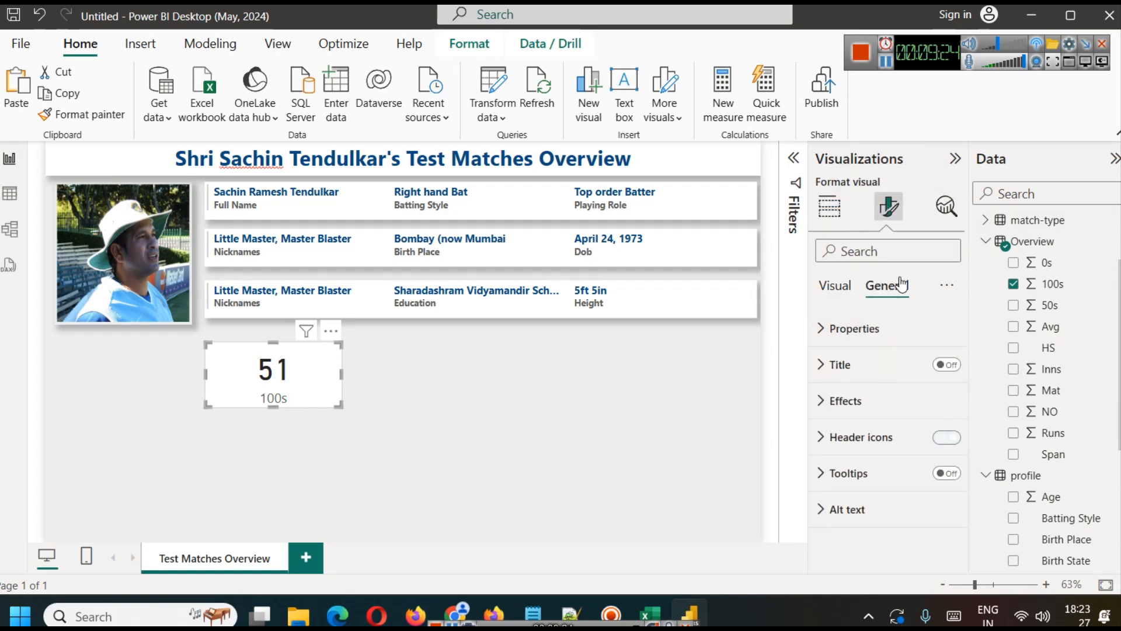
left_click(838, 286)
left_click(857, 329)
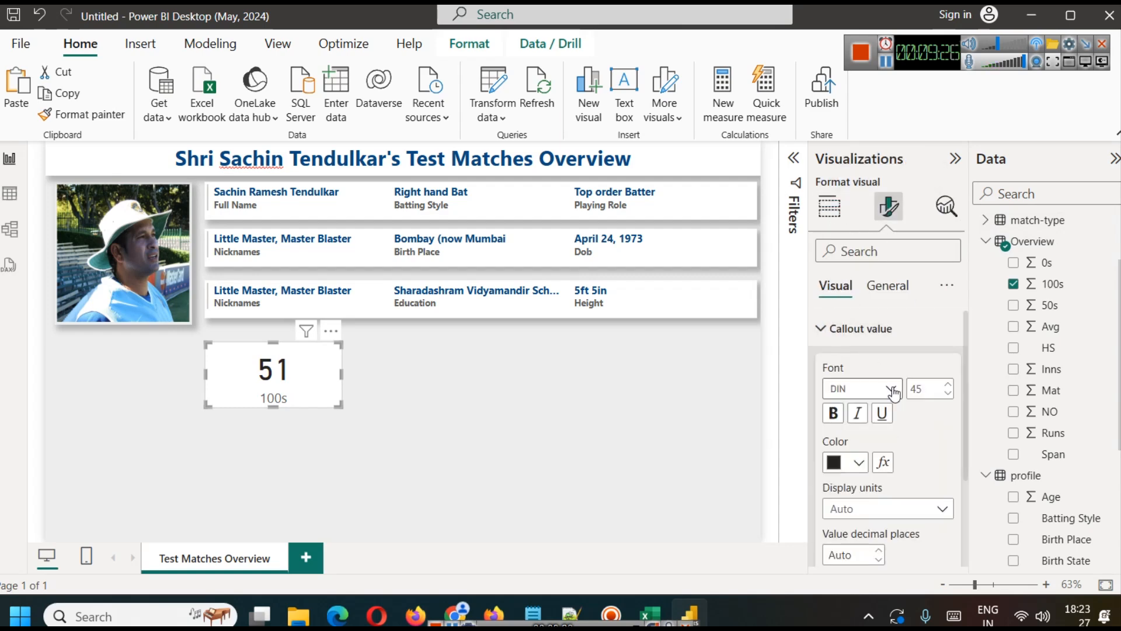
left_click(926, 388)
type("38")
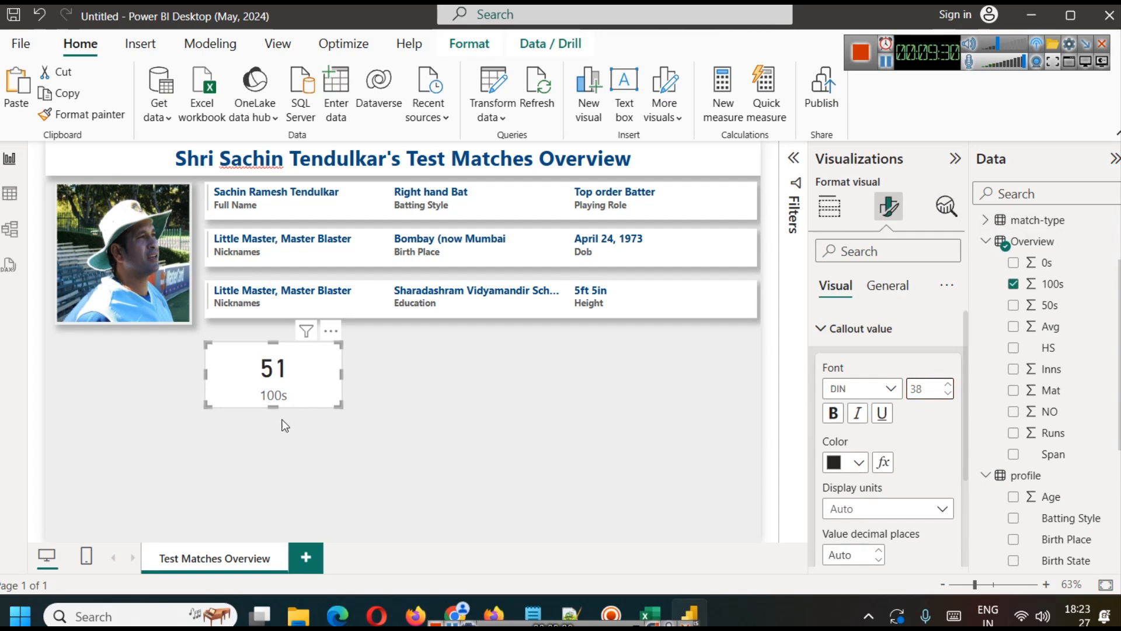
mouse_move(278, 407)
left_mouse_down()
mouse_move(272, 387)
mouse_move(273, 397)
left_mouse_up()
left_click(275, 404)
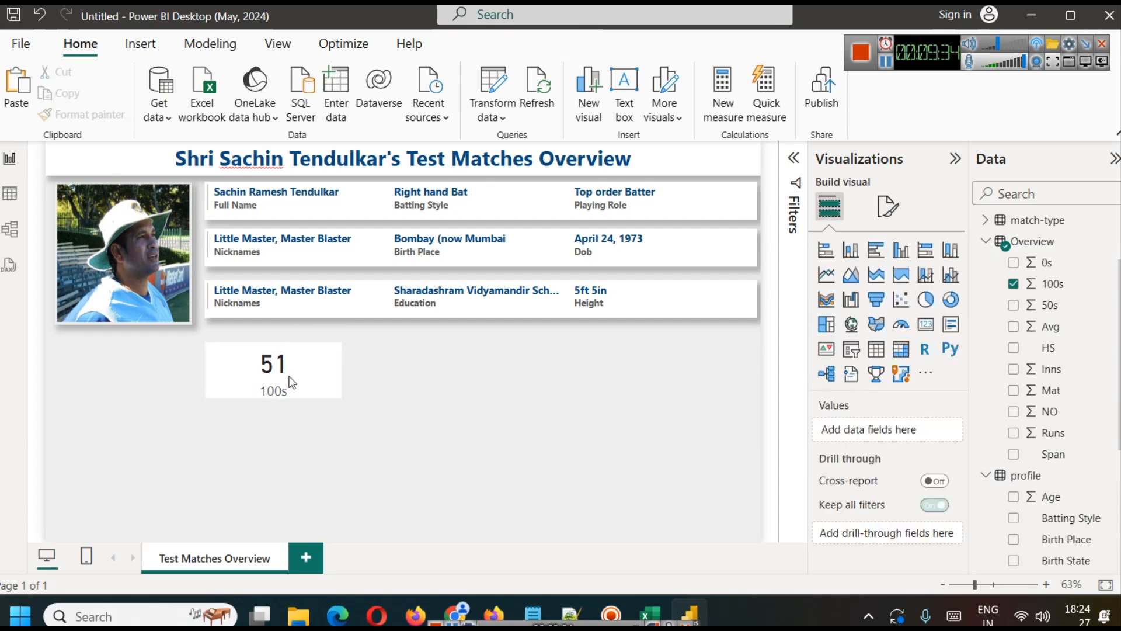
Step: Turn on the shadow effect for the 100s card
left_click(310, 376)
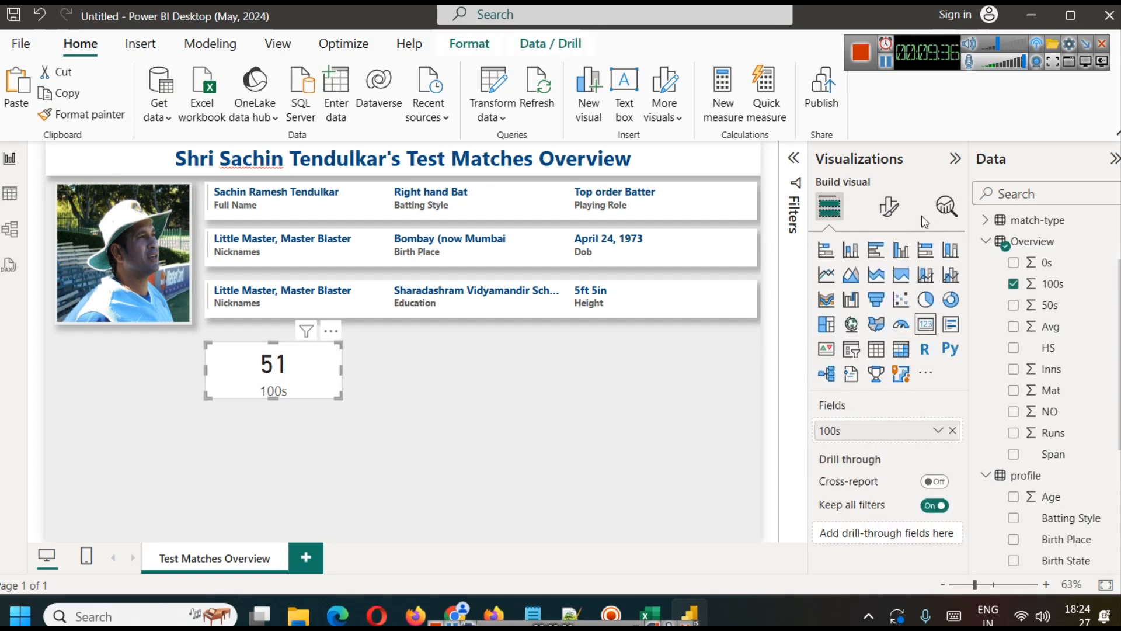
left_click(888, 206)
left_click(886, 286)
left_click(876, 401)
scroll(899, 445, "down", 3)
left_click(938, 454)
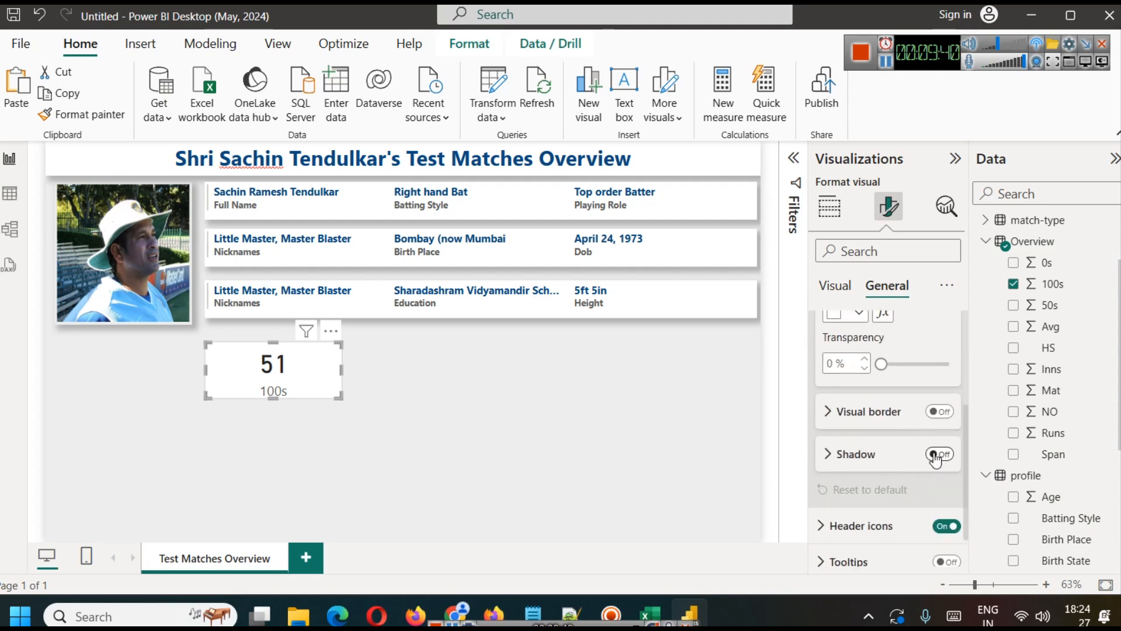
left_click(551, 398)
Step: Make the 100s card's category label bold
left_click(336, 376)
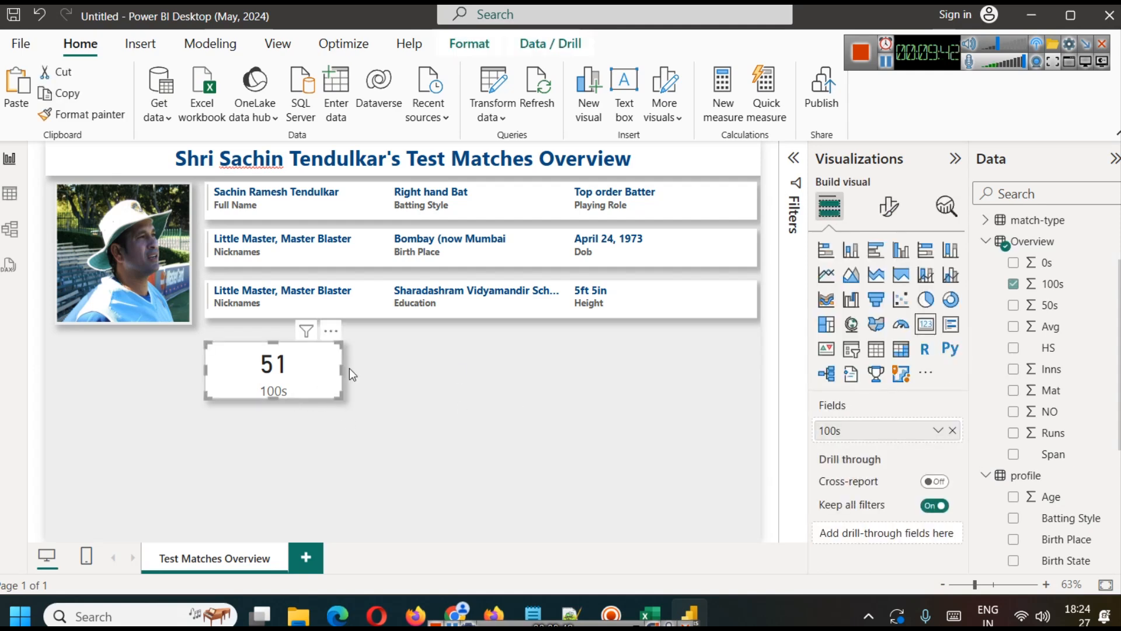
left_click(888, 205)
left_click(852, 364)
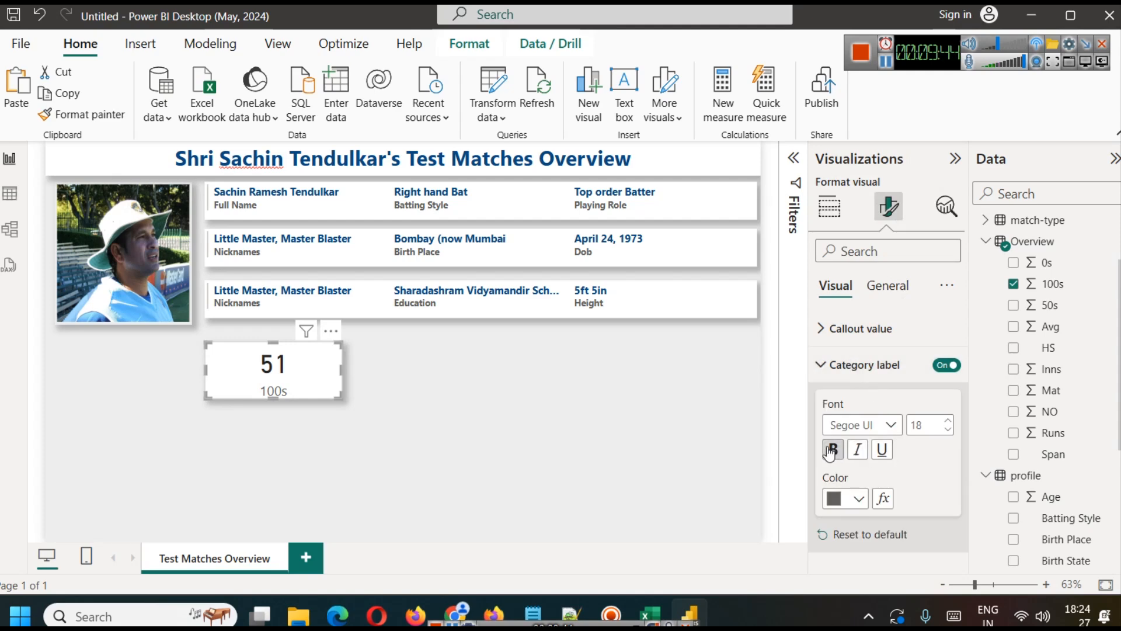
left_click(489, 406)
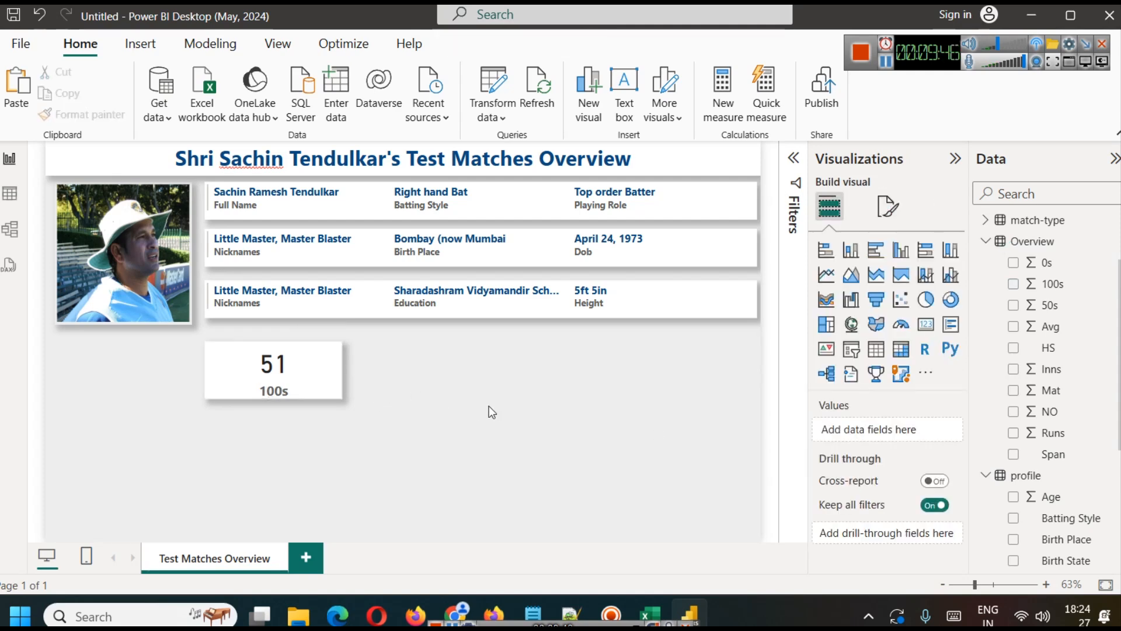
Step: Turn off the card's category label and enable a title with the text "100s" instead
left_click(332, 381)
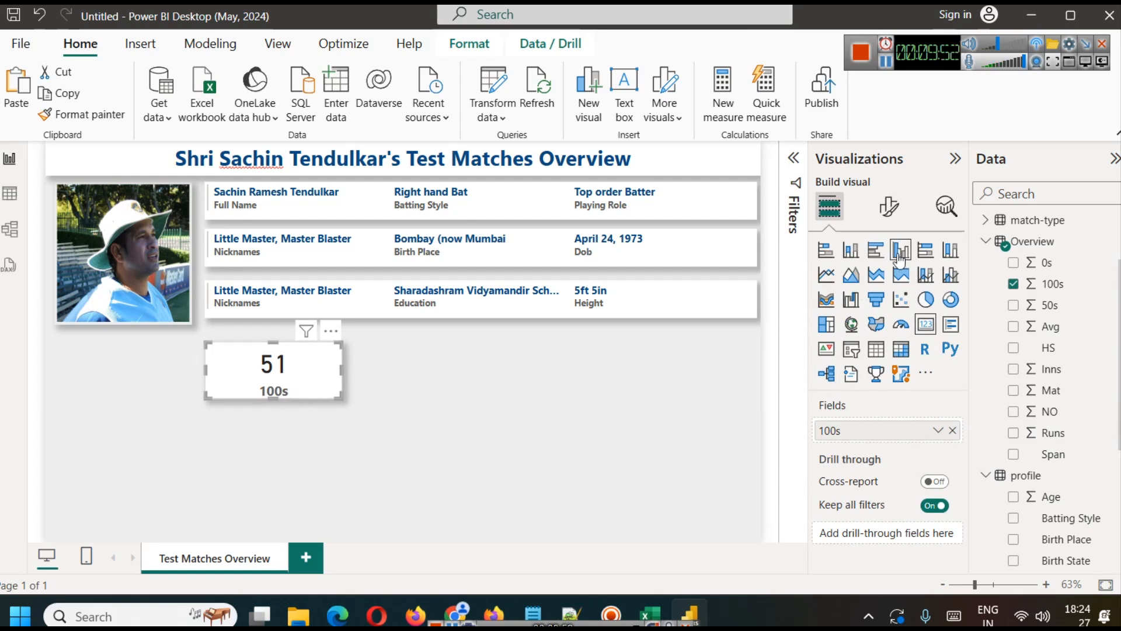
left_click(889, 206)
left_click(940, 365)
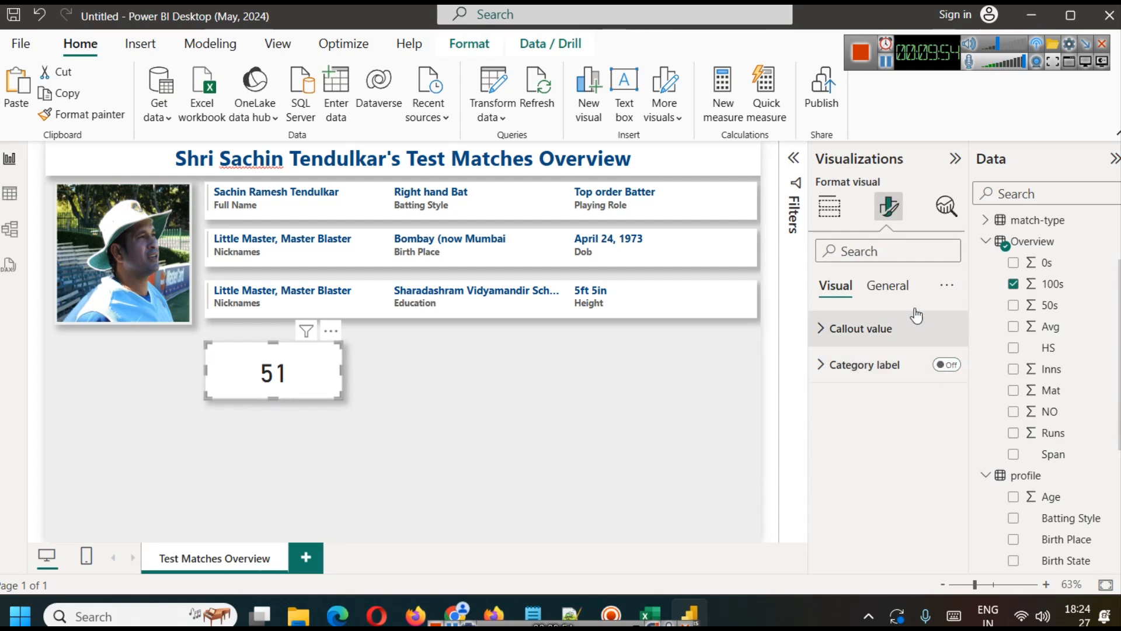
left_click(887, 286)
left_click(947, 365)
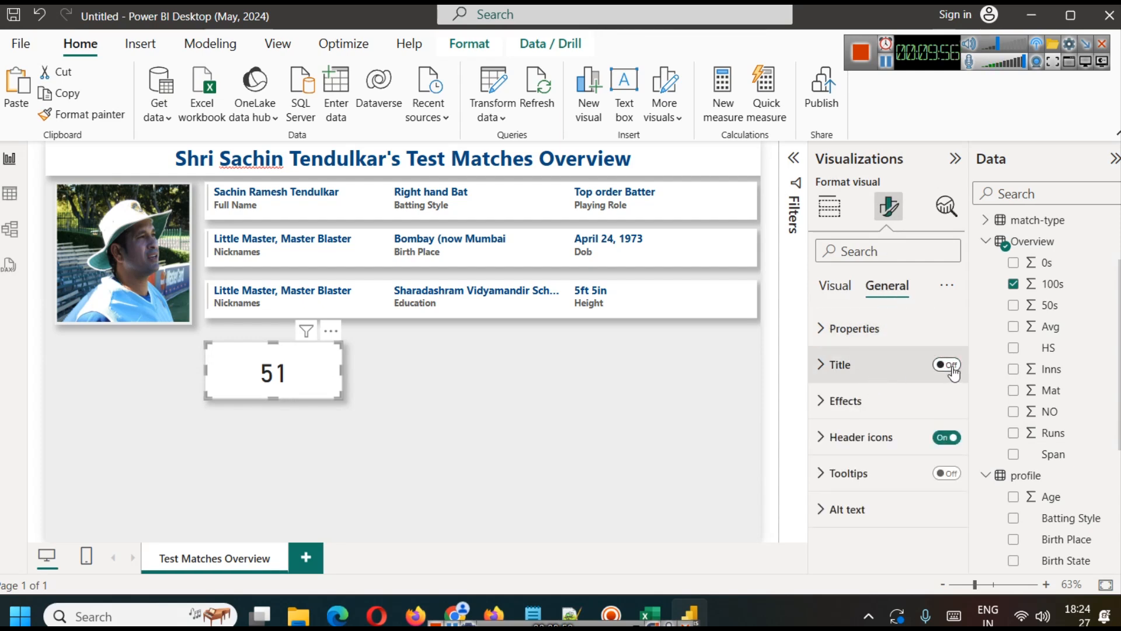
left_click(876, 368)
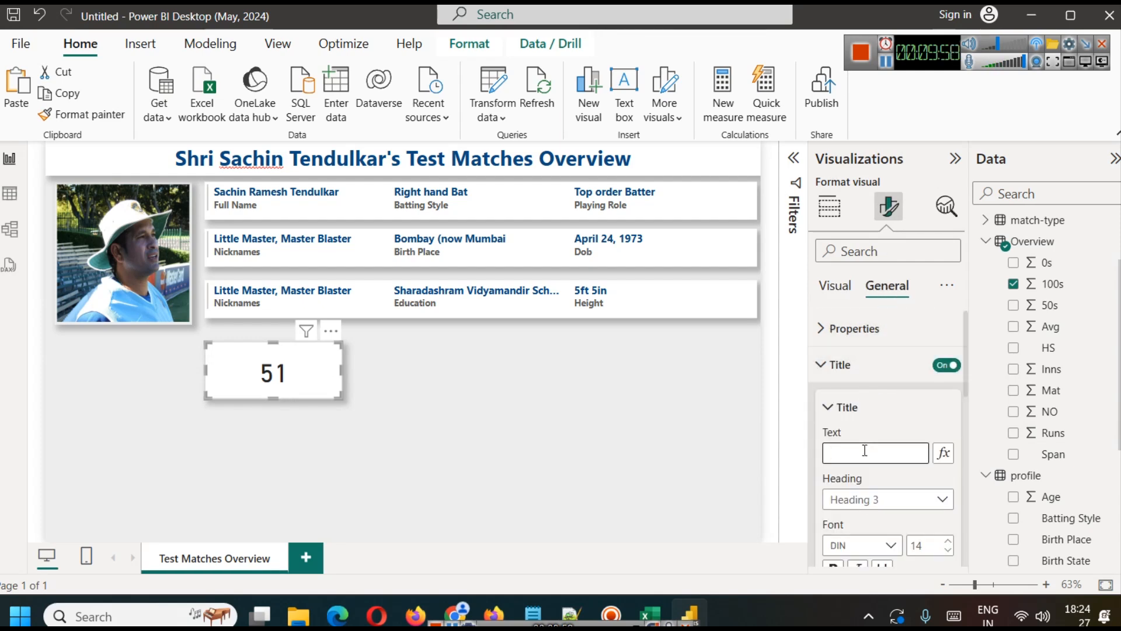
left_click(865, 451)
type("Cen")
key("BackSpace")
type("100s")
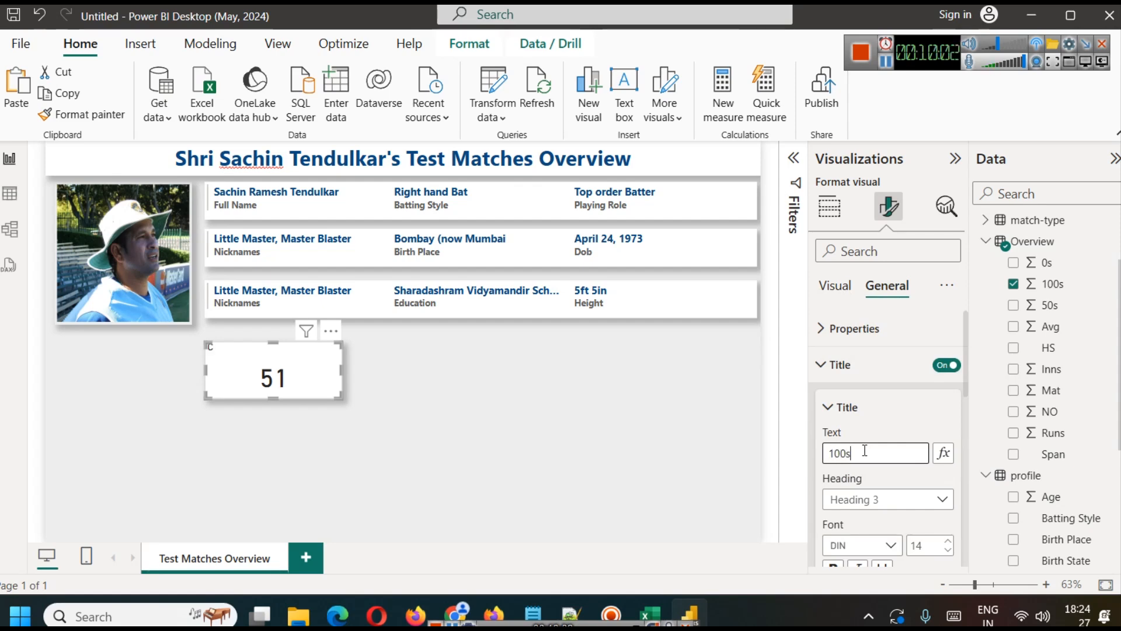
Step: Make the "100s" card title bold and centered with a font size of 21
scroll(864, 451, "down", 3)
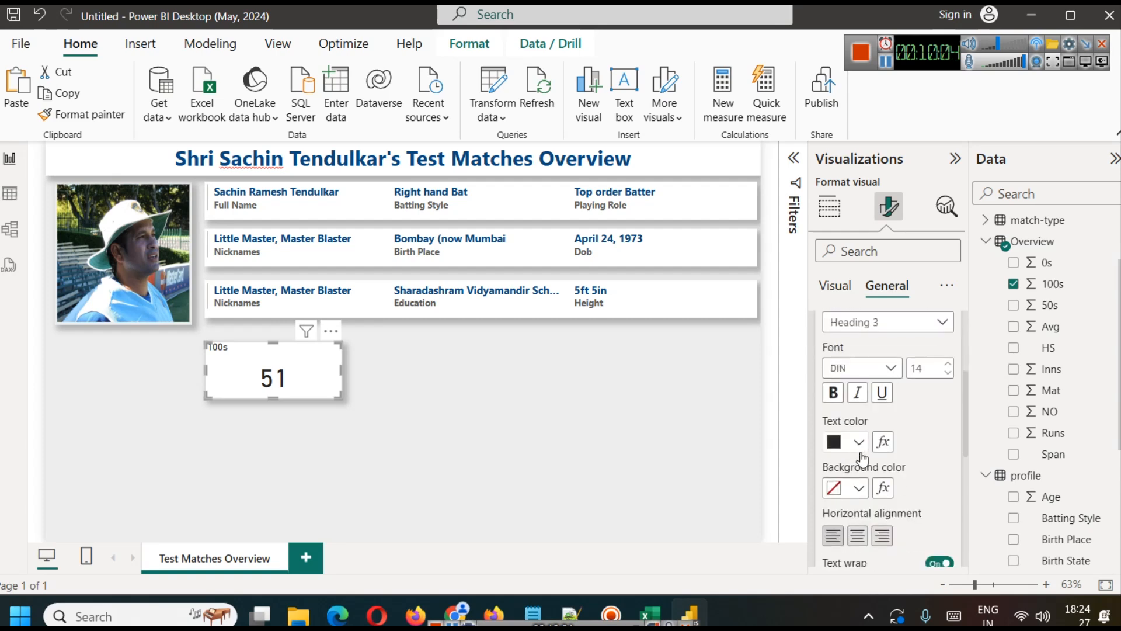
left_click(833, 392)
left_click(858, 535)
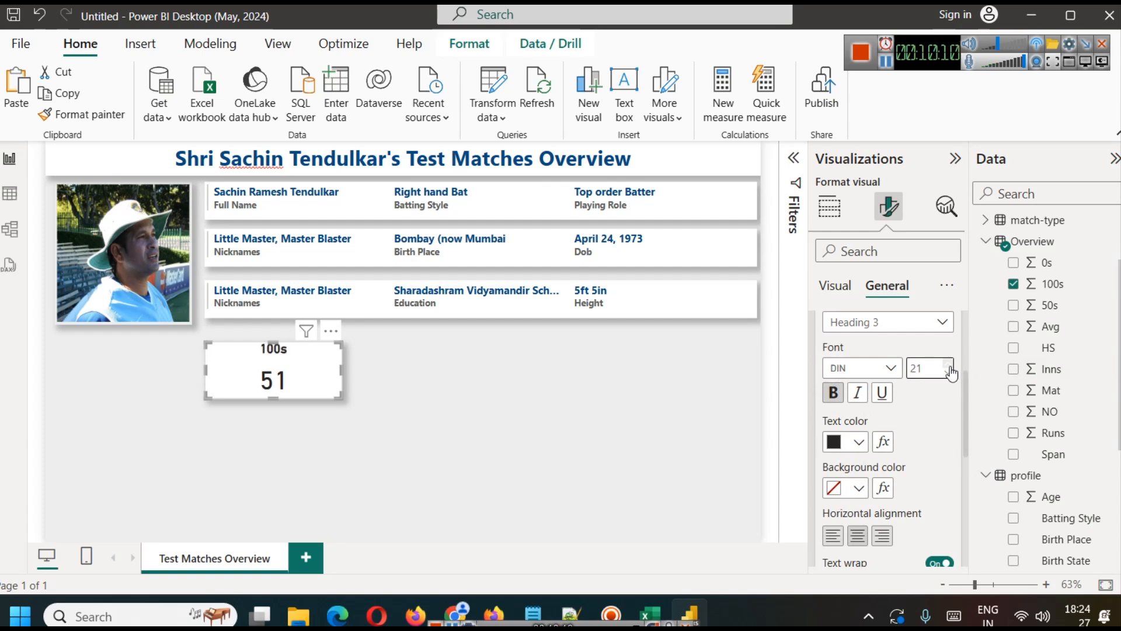
Step: Color the 100s card's callout value dark blue and shrink the card slightly in height and width
left_click(836, 286)
left_click(847, 331)
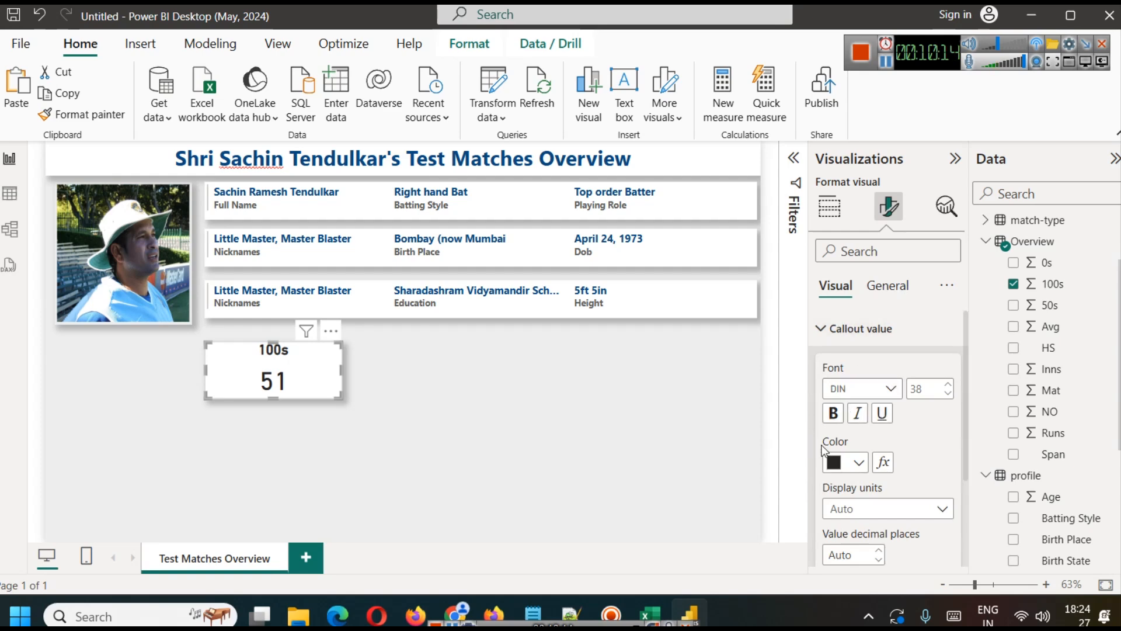
left_click(845, 462)
left_click(846, 386)
left_click_drag(272, 399, 276, 391)
left_click_drag(342, 380, 323, 377)
Step: Duplicate the 100s card to the right of the original and replace the copy's field with 50s from the Overview table
key("ctrl+c")
key("ctrl+v")
left_click_drag(513, 378, 429, 380)
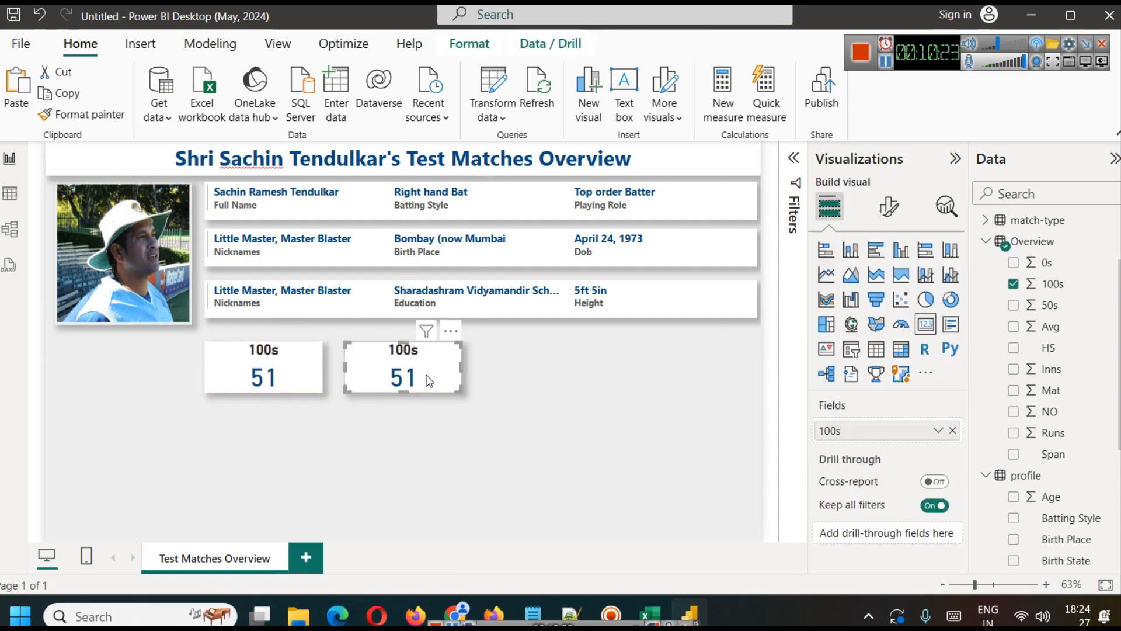
left_click(952, 431)
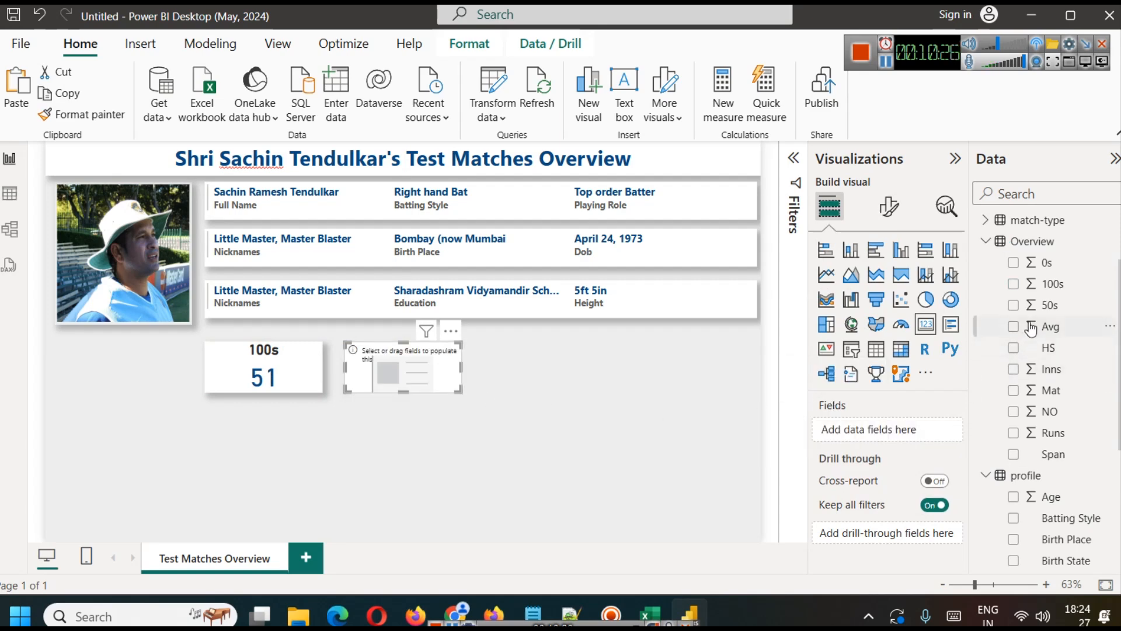
left_click_drag(1049, 305, 900, 426)
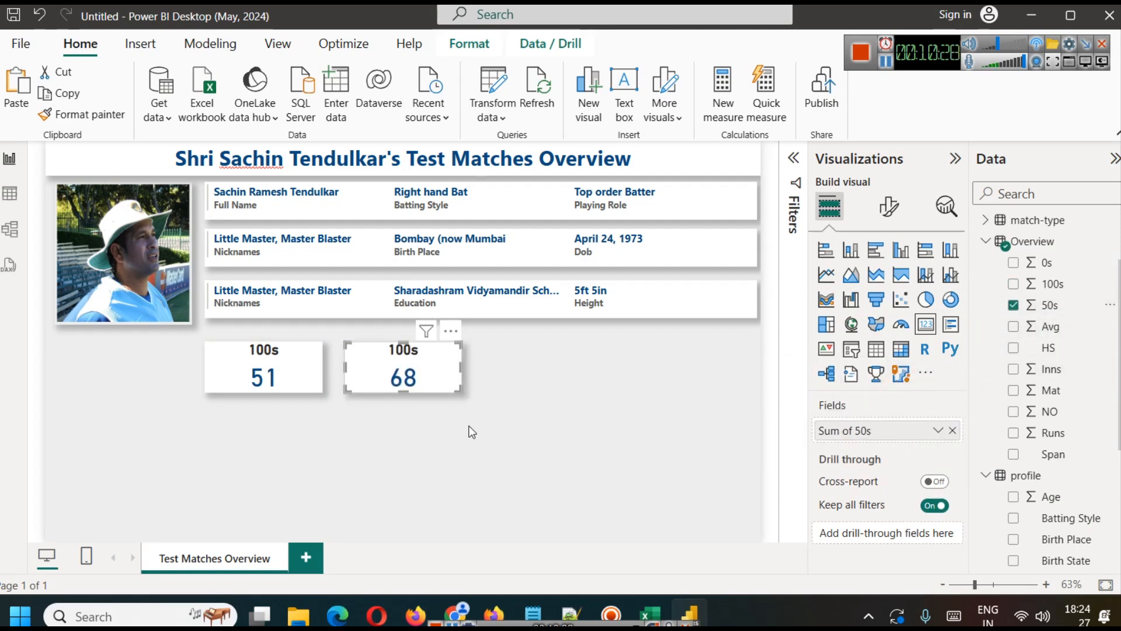
left_click(527, 421)
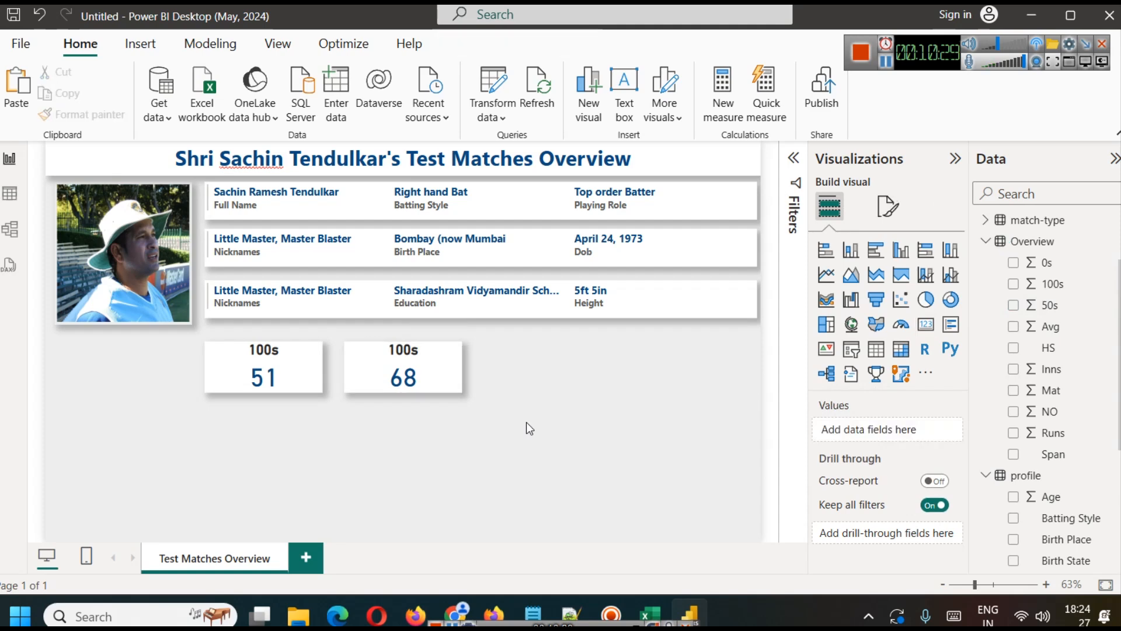
Step: Change the duplicated card's title text to "50s"
left_click(421, 369)
left_click(887, 206)
left_click(886, 285)
left_click(850, 367)
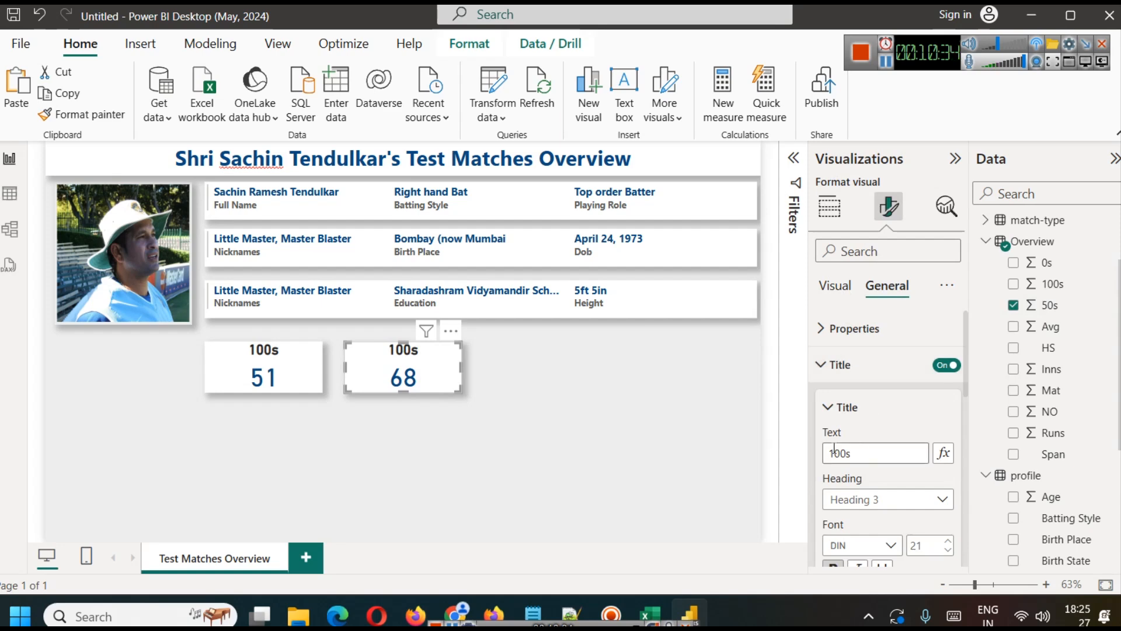
left_click_drag(832, 453, 847, 453)
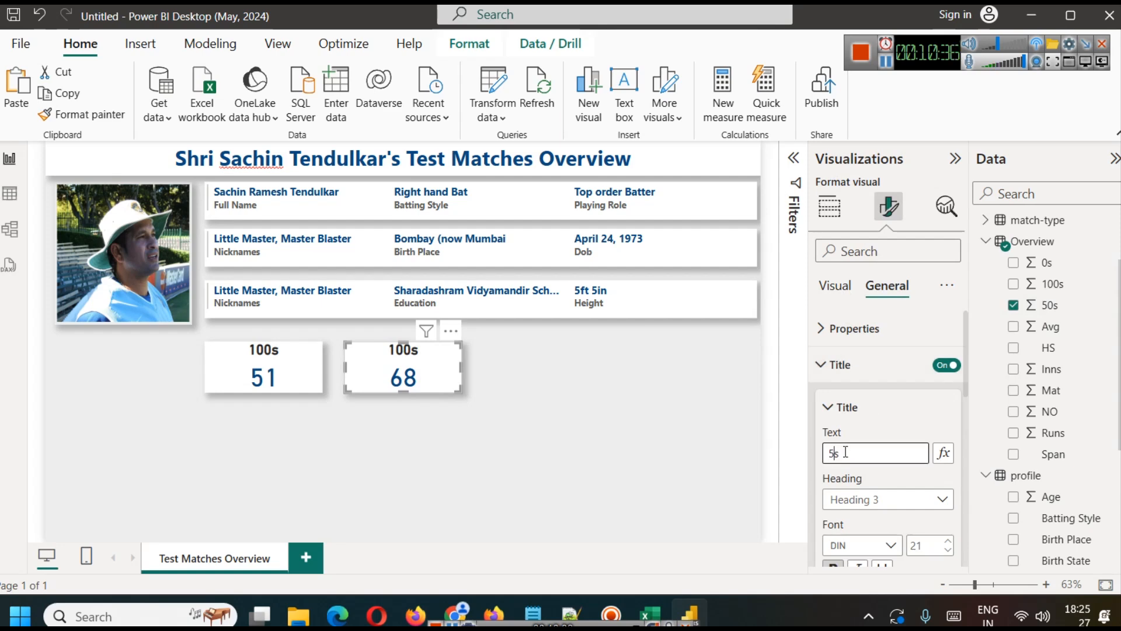
left_click(573, 373)
left_click(450, 356)
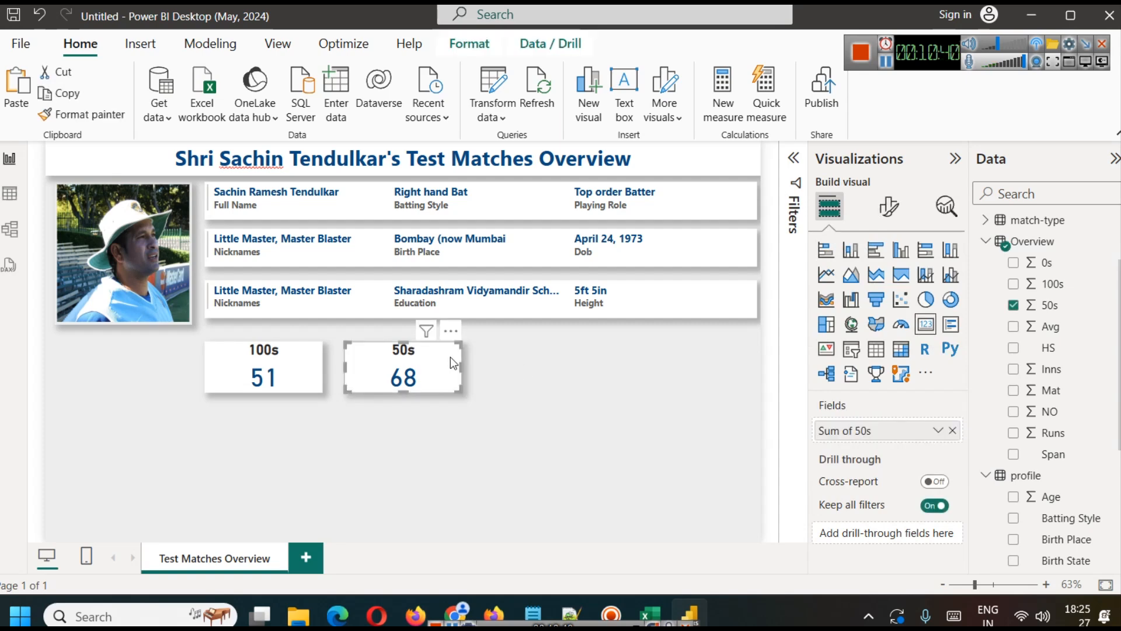
Step: Duplicate the 50s card to the right of the original and replace the copy's field with Avg from the Overview table
key("ctrl+c")
key("ctrl+v")
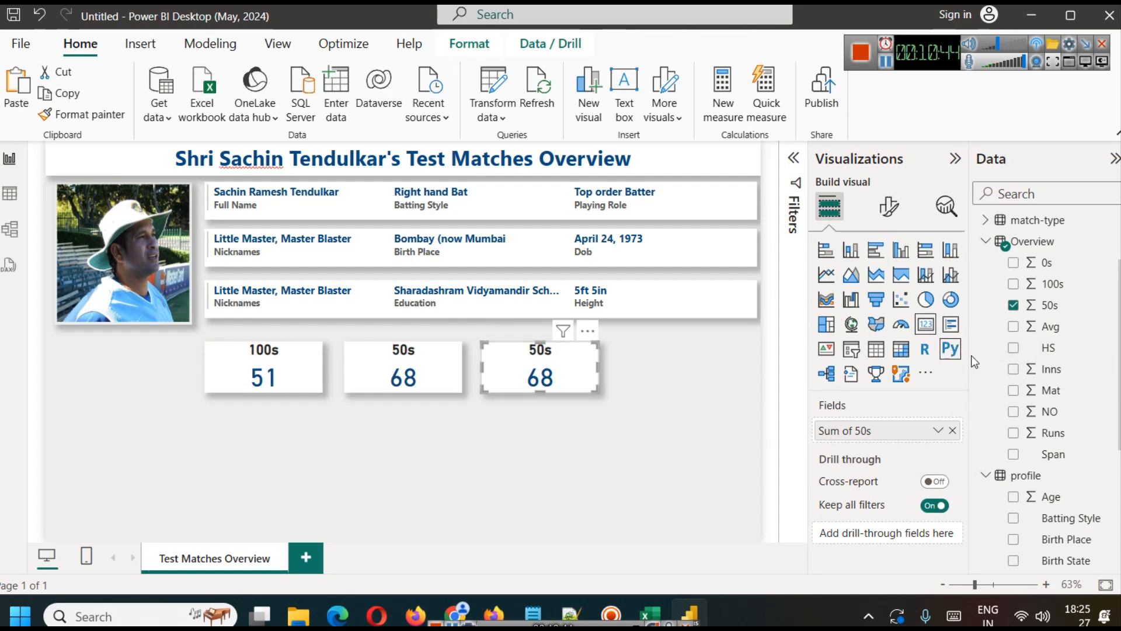
left_click(953, 431)
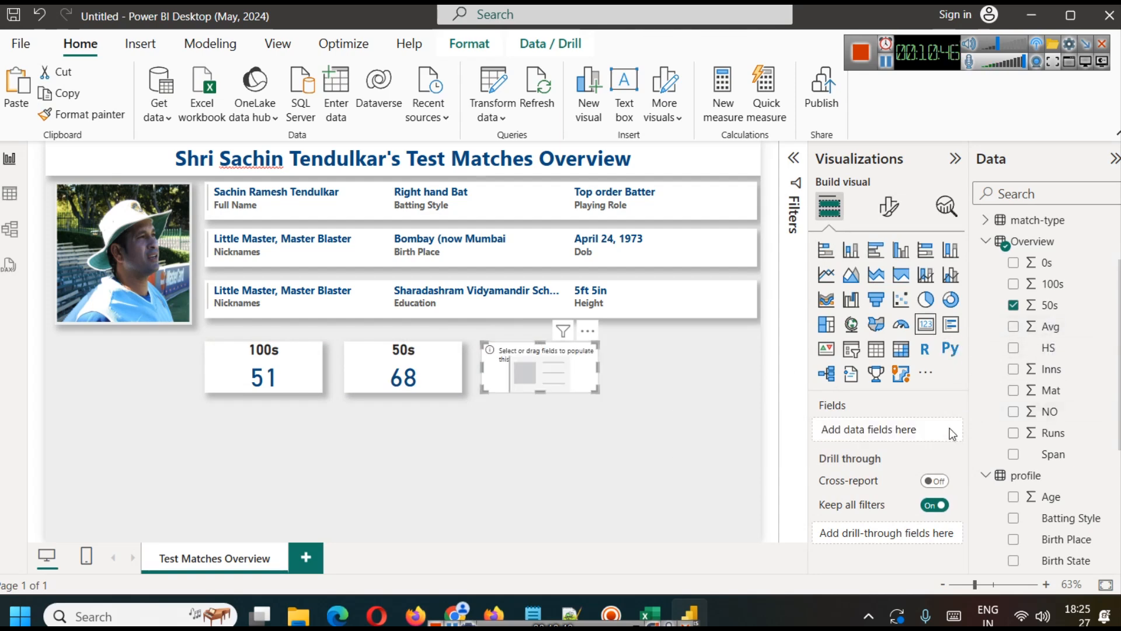
left_click_drag(1051, 327, 854, 430)
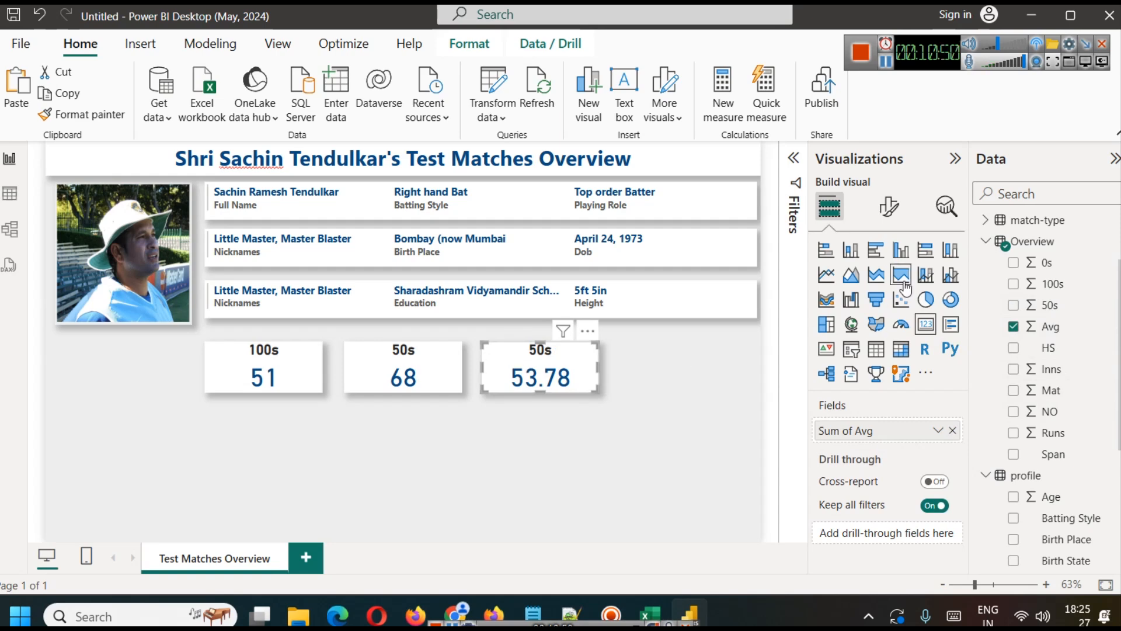
Step: Change the title text of the duplicated card showing Avg to "Batting Avg."
left_click(888, 206)
left_click(882, 286)
left_click(892, 367)
left_click(851, 450)
type("Batting Avg.")
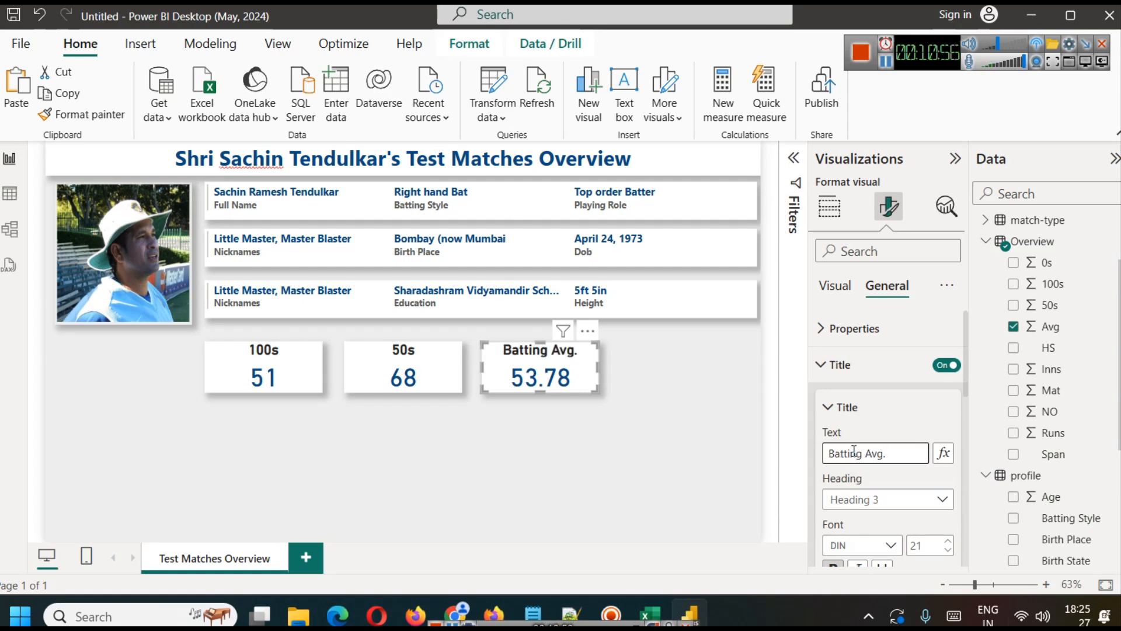
left_click(610, 427)
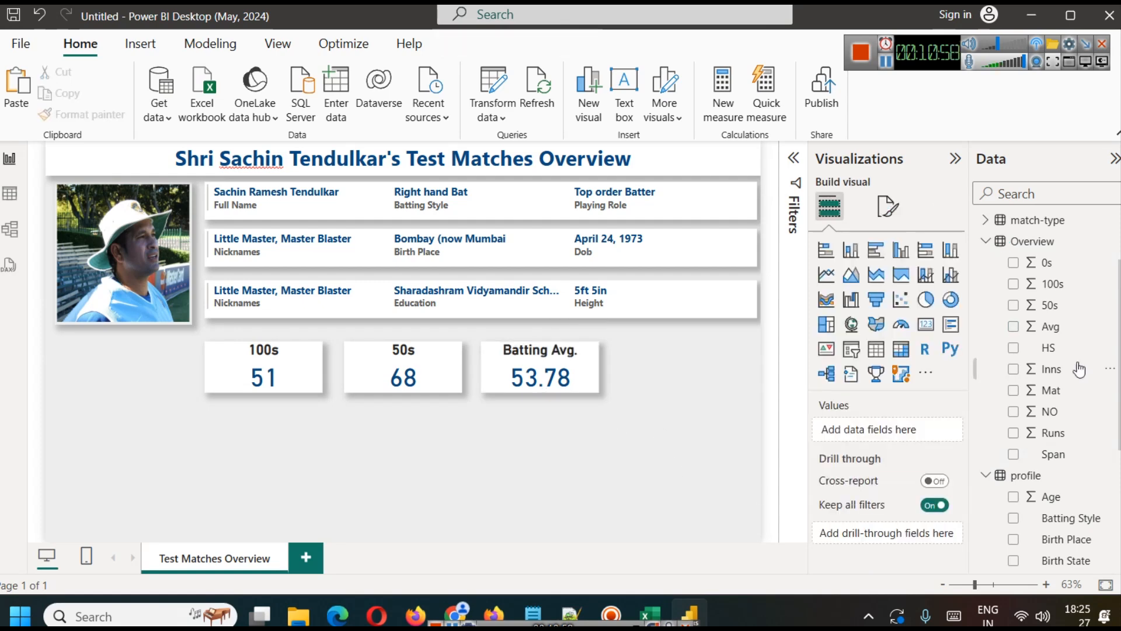
Step: Check the aggregation options of the Avg field on the Batting Avg. card without changing them
left_click(597, 365)
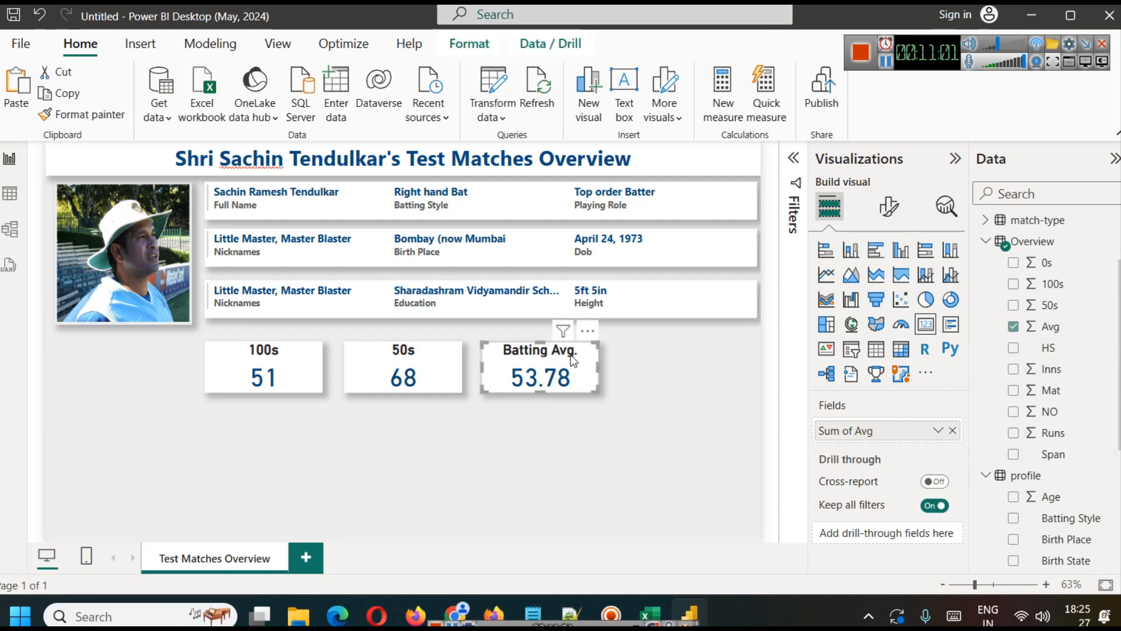
left_click(943, 435)
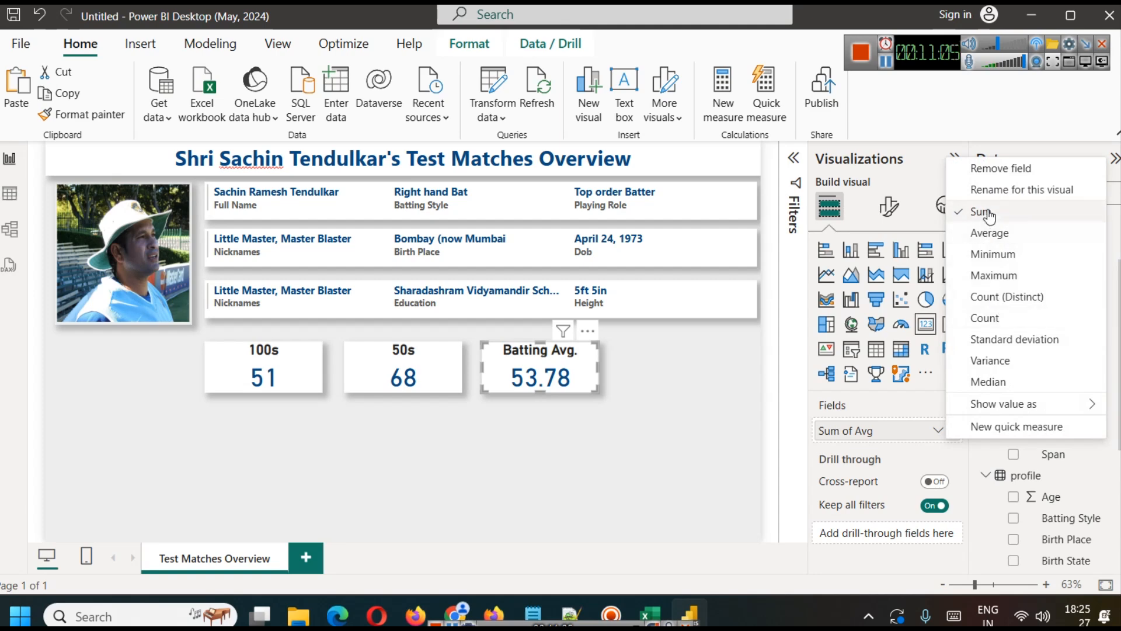
left_click(675, 398)
left_click(717, 403)
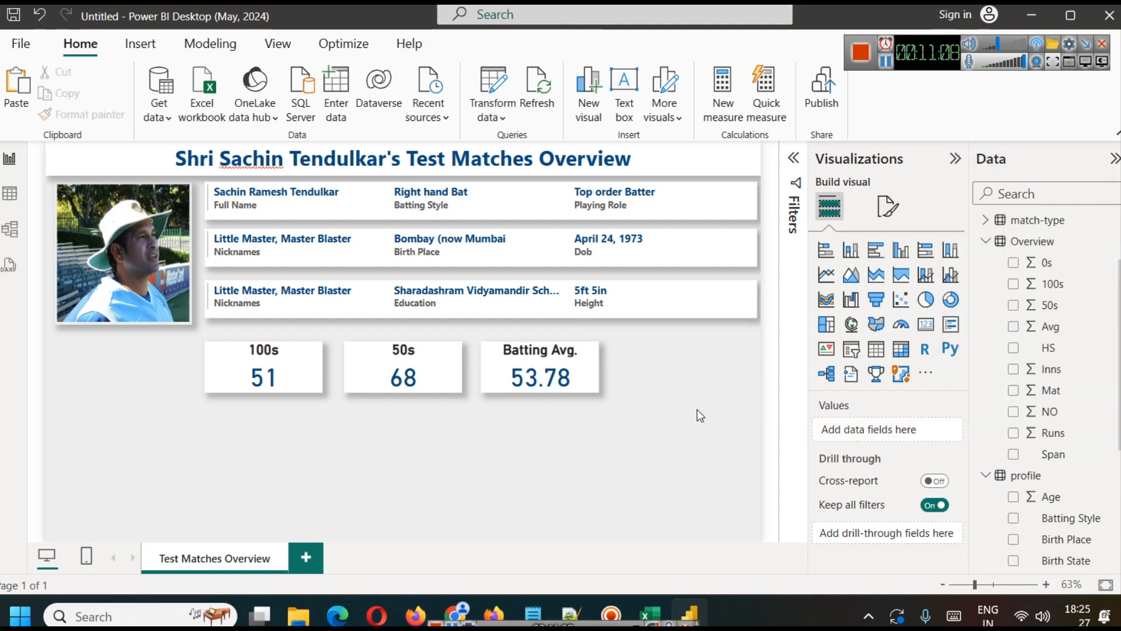
Step: Rearrange the statistic cards in one row in the order Batting Avg., 100s, 50s
left_click(417, 377)
left_click_drag(529, 381, 154, 387)
left_click_drag(379, 382, 495, 382)
left_click_drag(318, 370, 443, 373)
left_click_drag(158, 386, 244, 374)
left_click(510, 447)
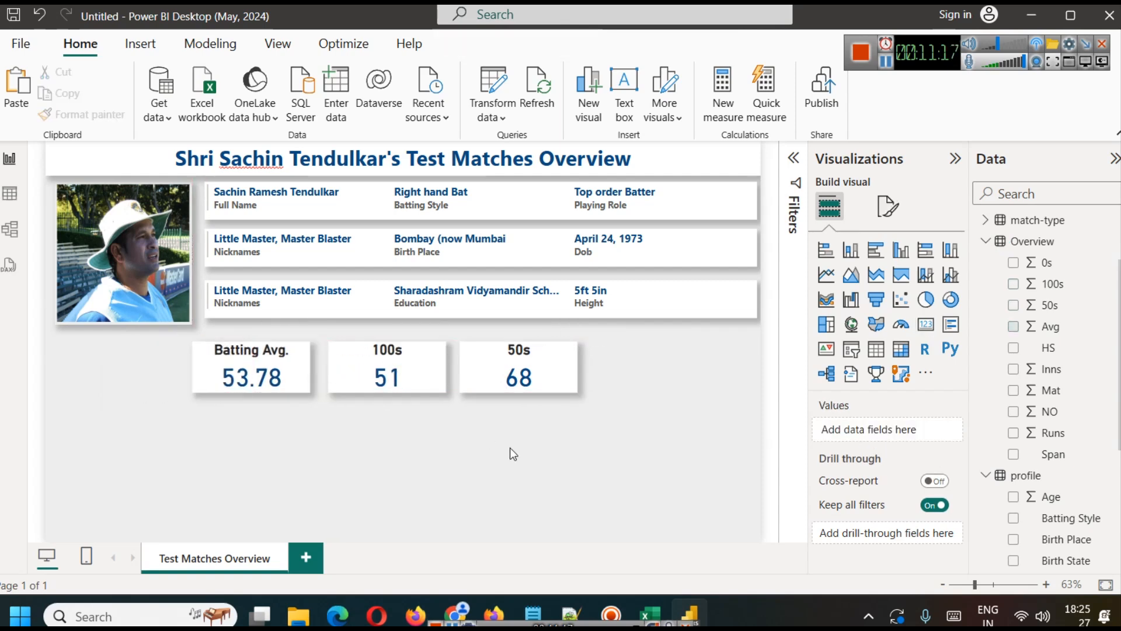
Step: Shift the 50s, 100s and Batting Avg. cards toward the page's right edge, leaving room at the start of the row
left_click_drag(541, 384, 720, 390)
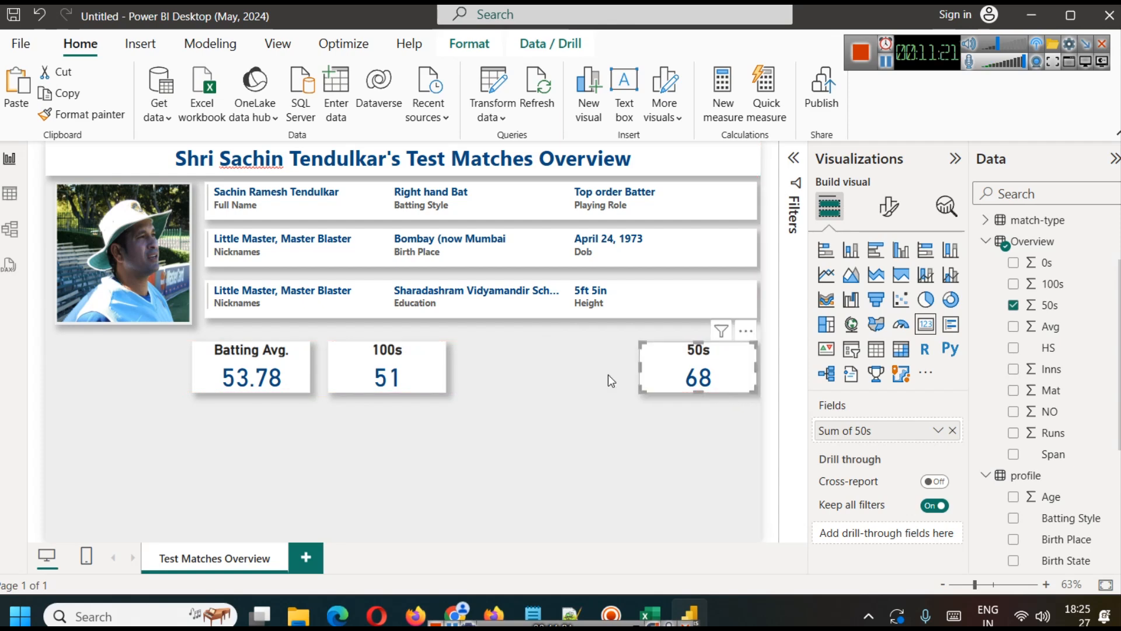
left_click_drag(403, 379, 586, 376)
left_click(220, 378)
left_click_drag(220, 377, 396, 385)
Step: Place a copy of the Batting Avg. card to its left and replace the copy's field with Mat from the Overview table
left_click(288, 374)
left_click(391, 383)
left_click_drag(260, 375, 263, 376)
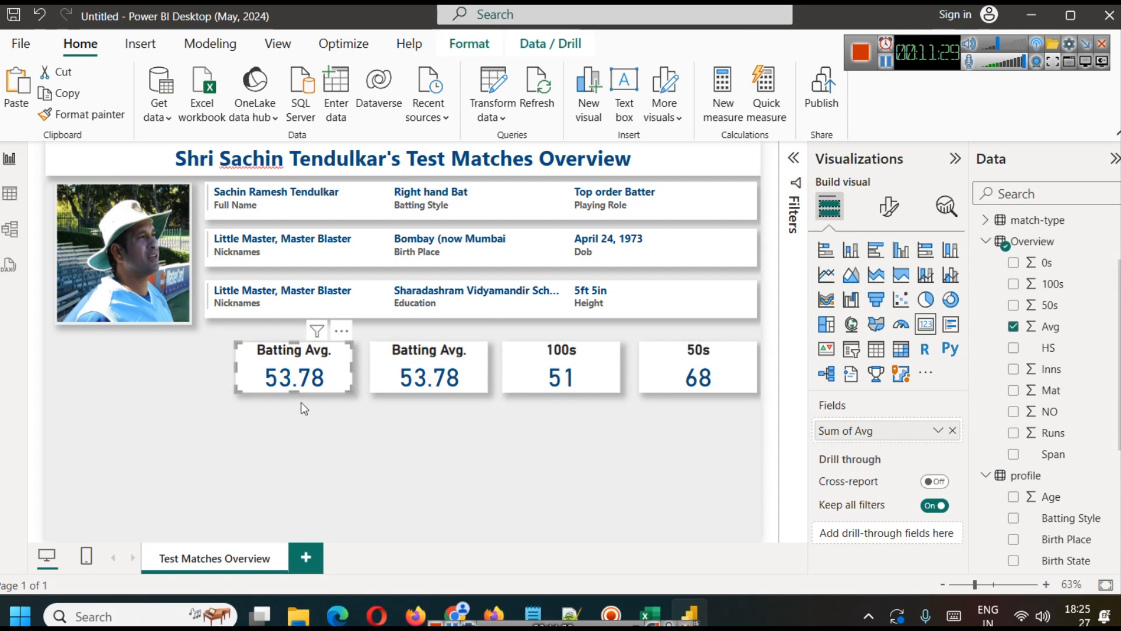
left_click(952, 431)
left_click_drag(1048, 390, 900, 430)
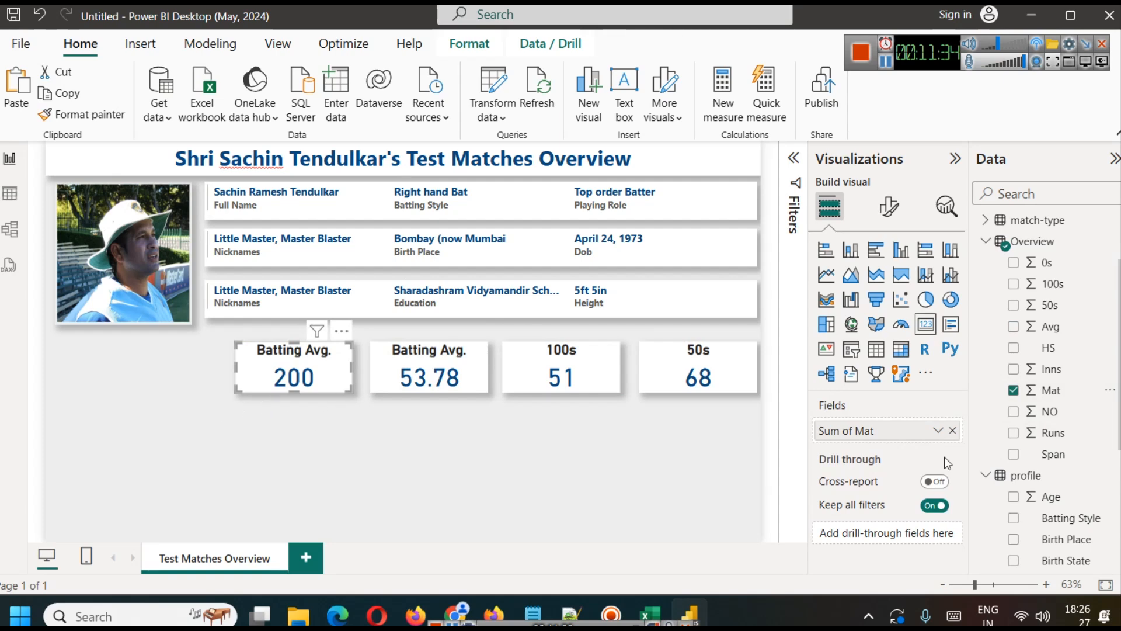
Step: Change the title text of the card showing Mat to "Matches Played"
left_click(889, 208)
left_click(887, 285)
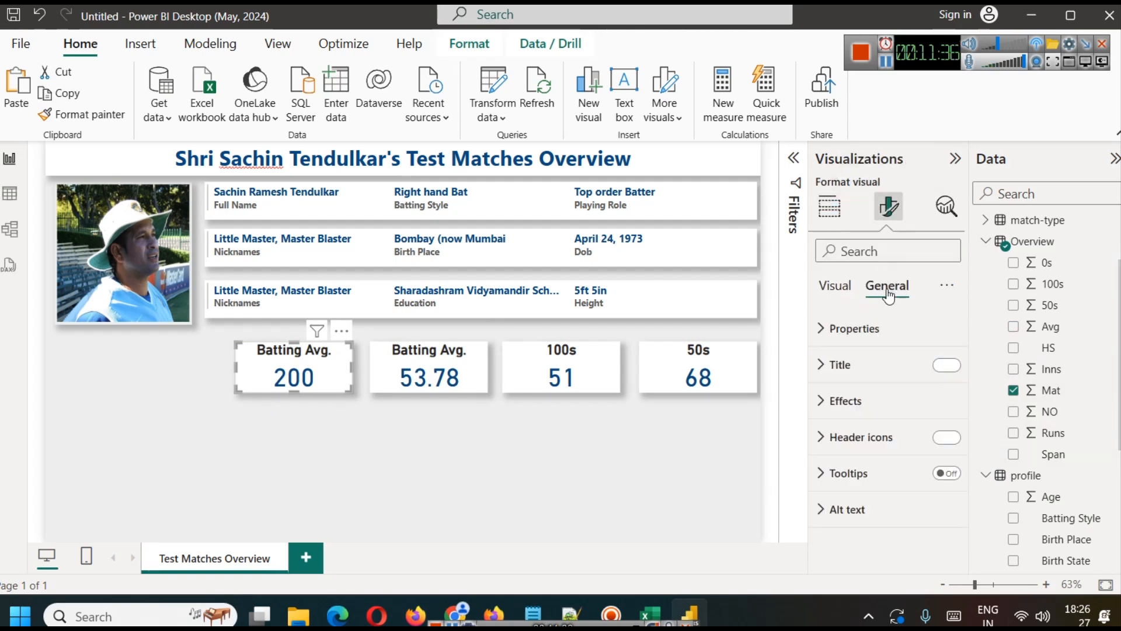
left_click(863, 366)
triple_click(877, 456)
type("Matches Pla")
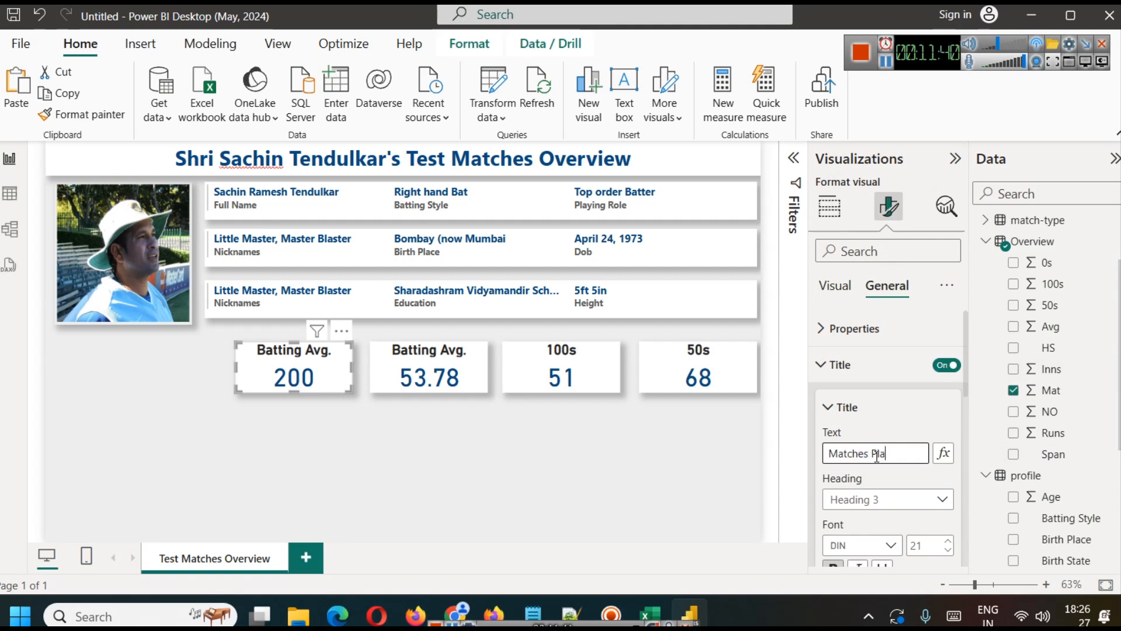
type("yed")
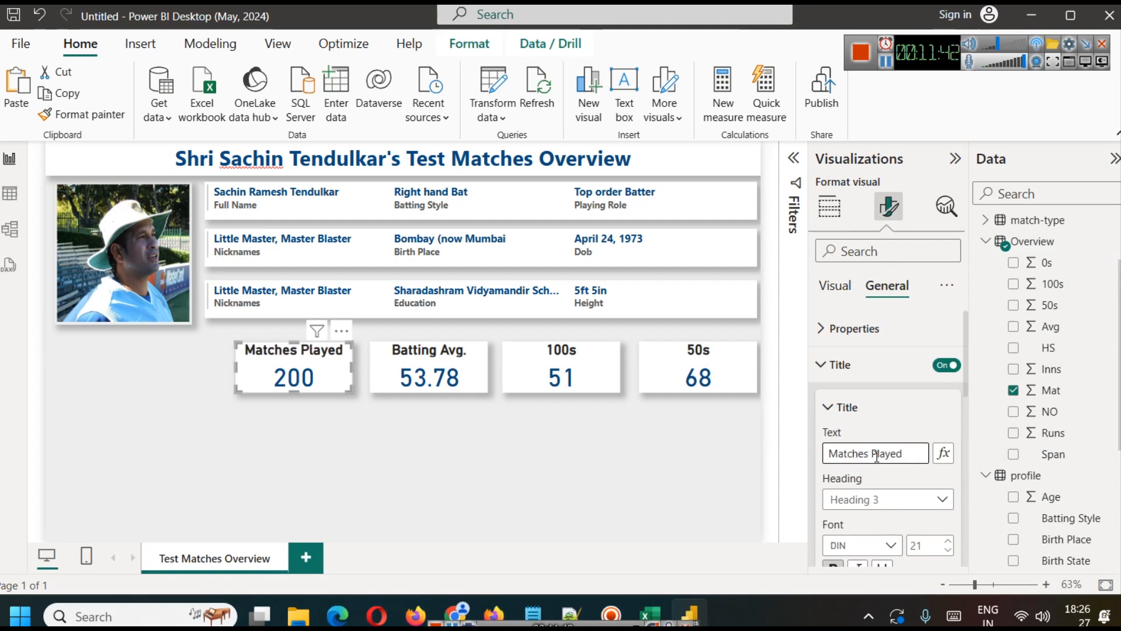
left_click(375, 405)
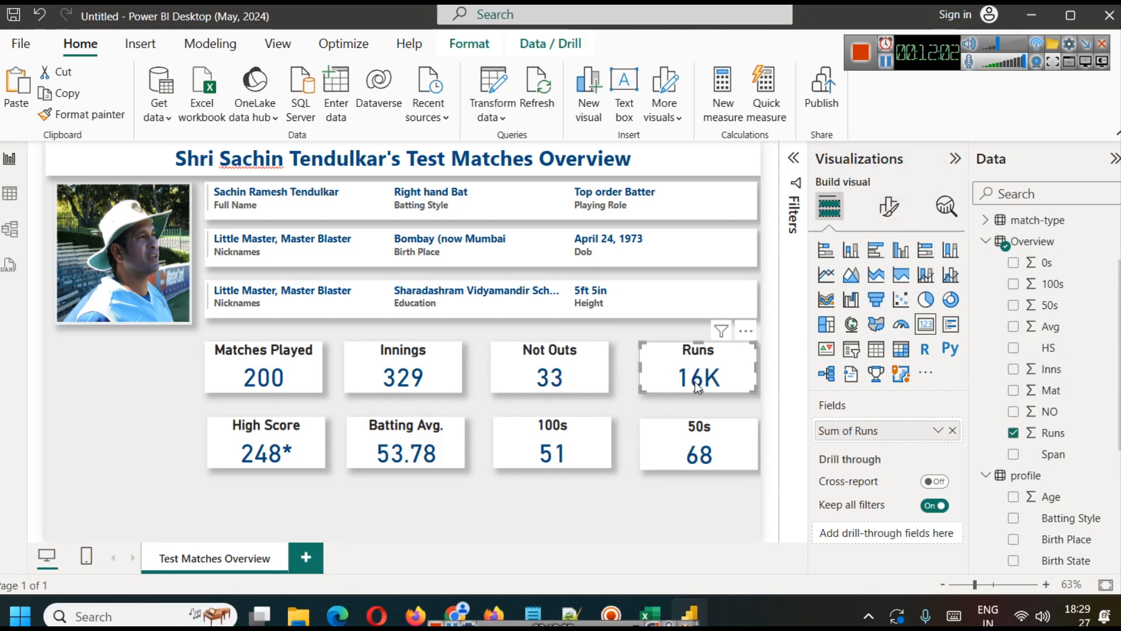
Step: Set the display units of the Runs card's callout value to None
left_click(885, 208)
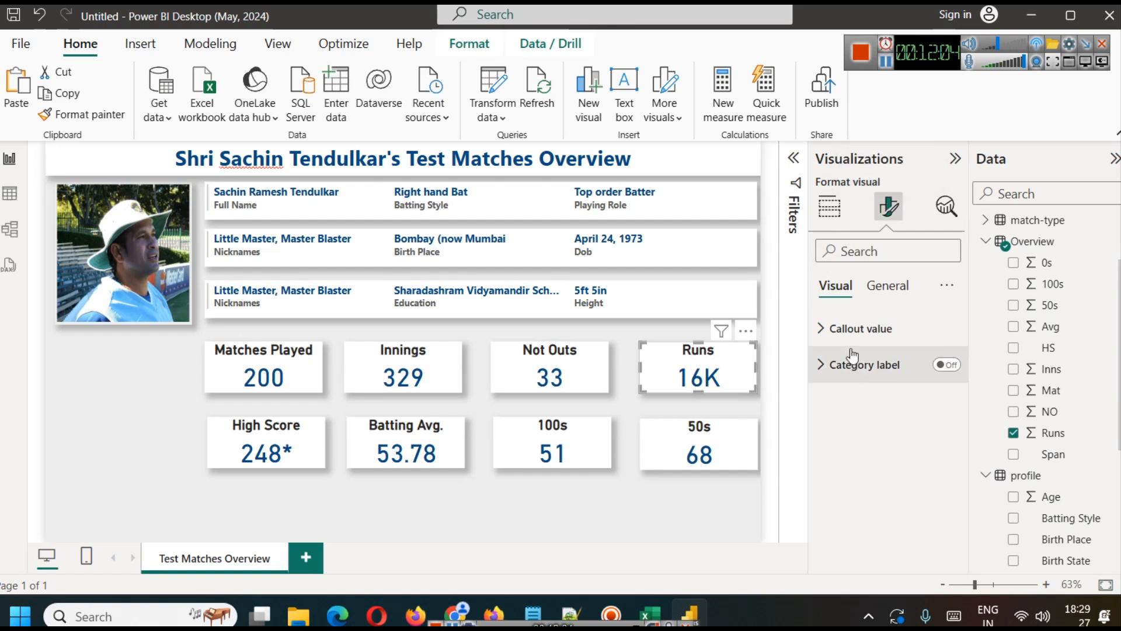
left_click(853, 330)
scroll(902, 461, "down", 2)
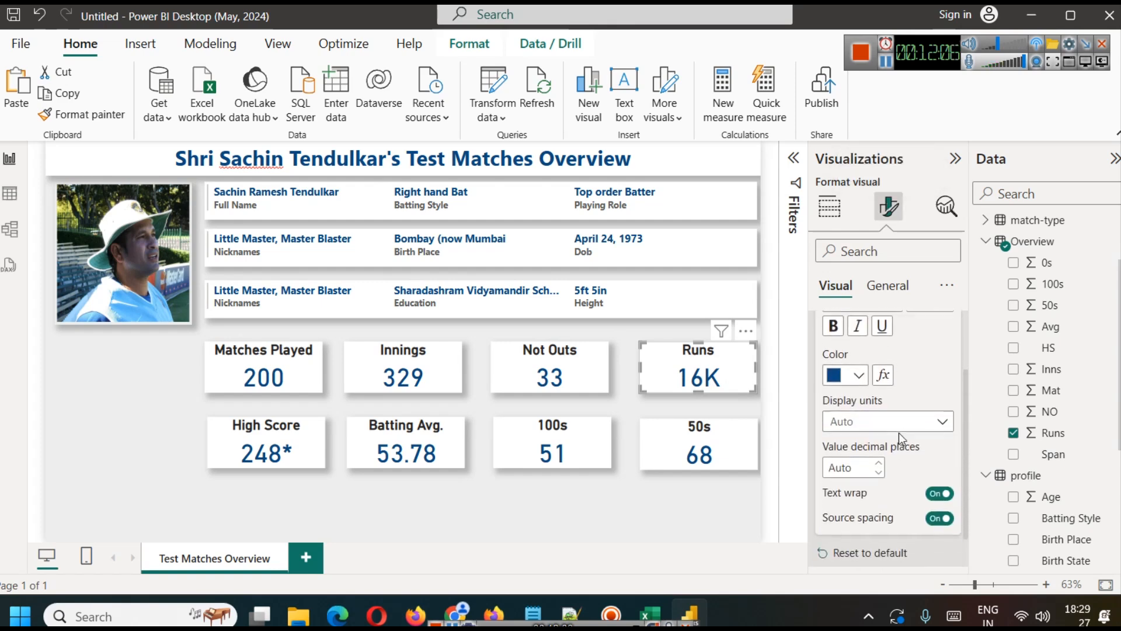
left_click(856, 420)
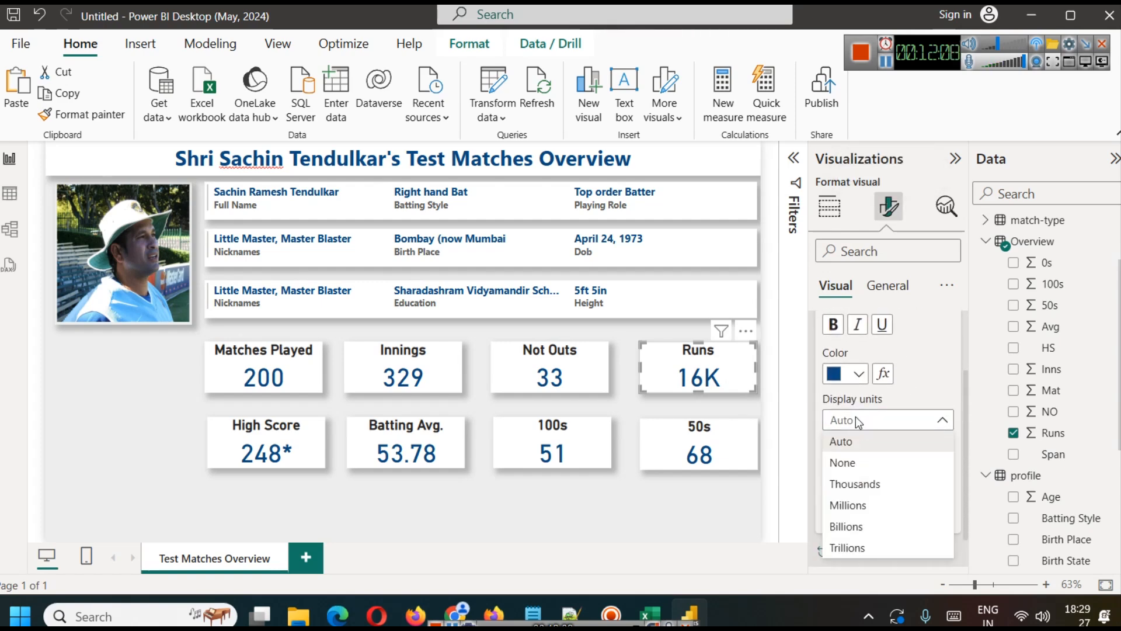
left_click(868, 464)
left_click(727, 515)
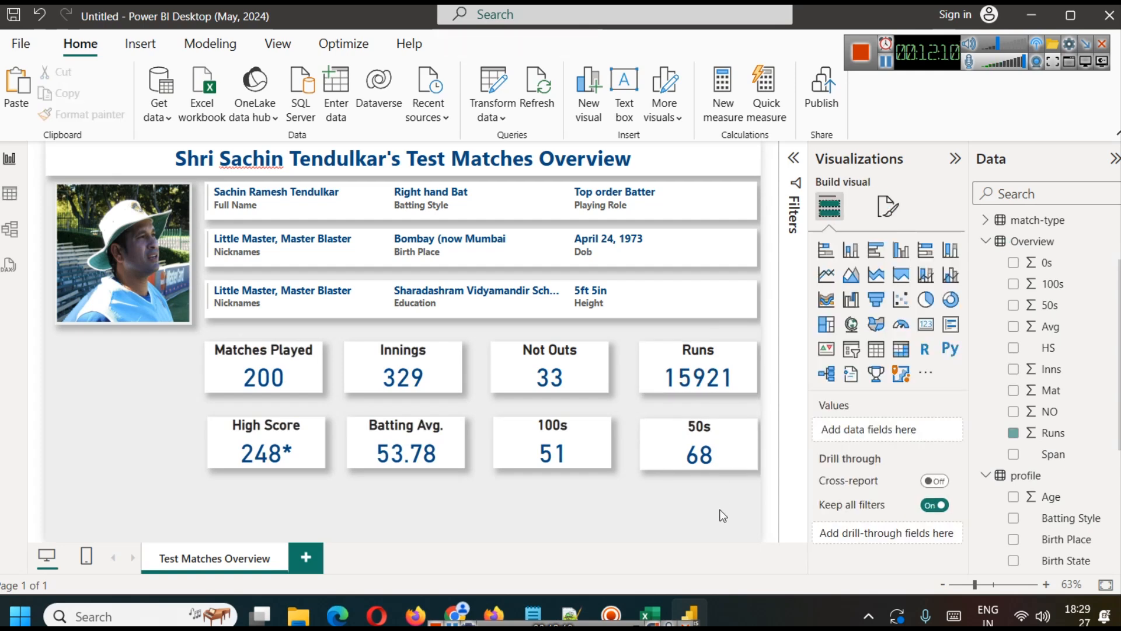
Step: Review the Runs card's callout value settings, including display units and decimal places
left_click(714, 373)
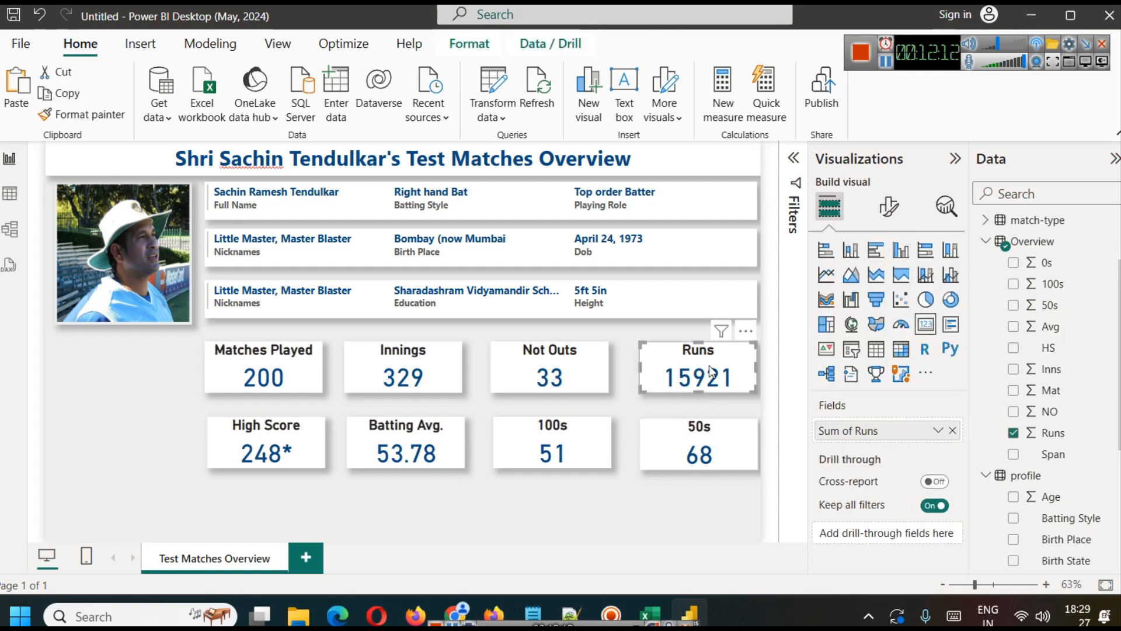
left_click(899, 205)
left_click(853, 328)
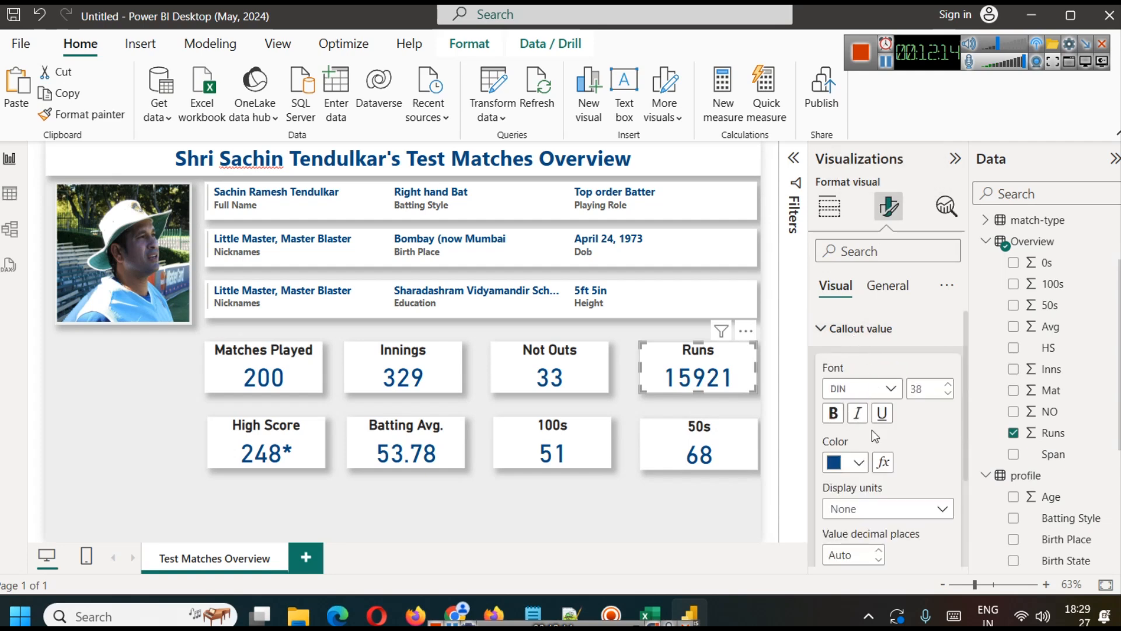
scroll(866, 502, "down", 2)
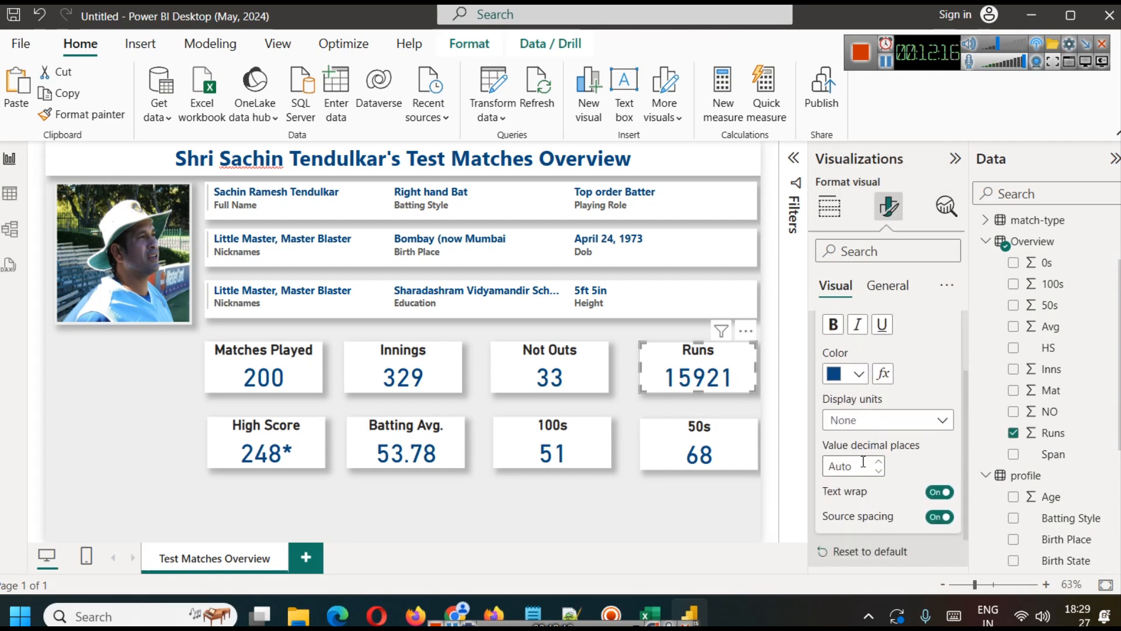
left_click(701, 503)
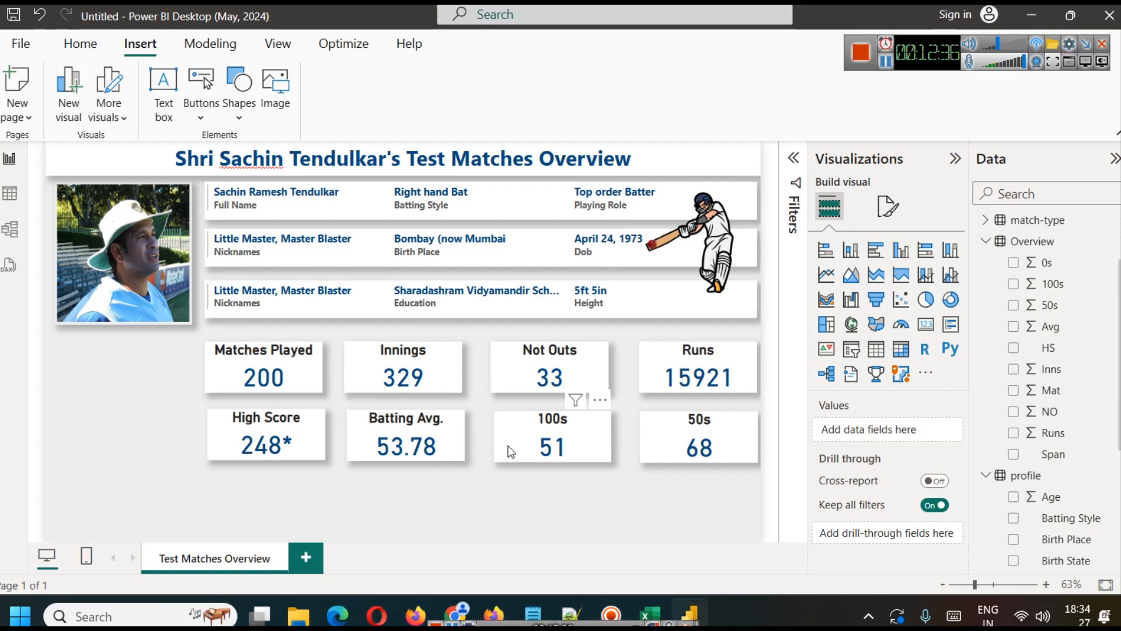
left_click(540, 459)
left_click(620, 454)
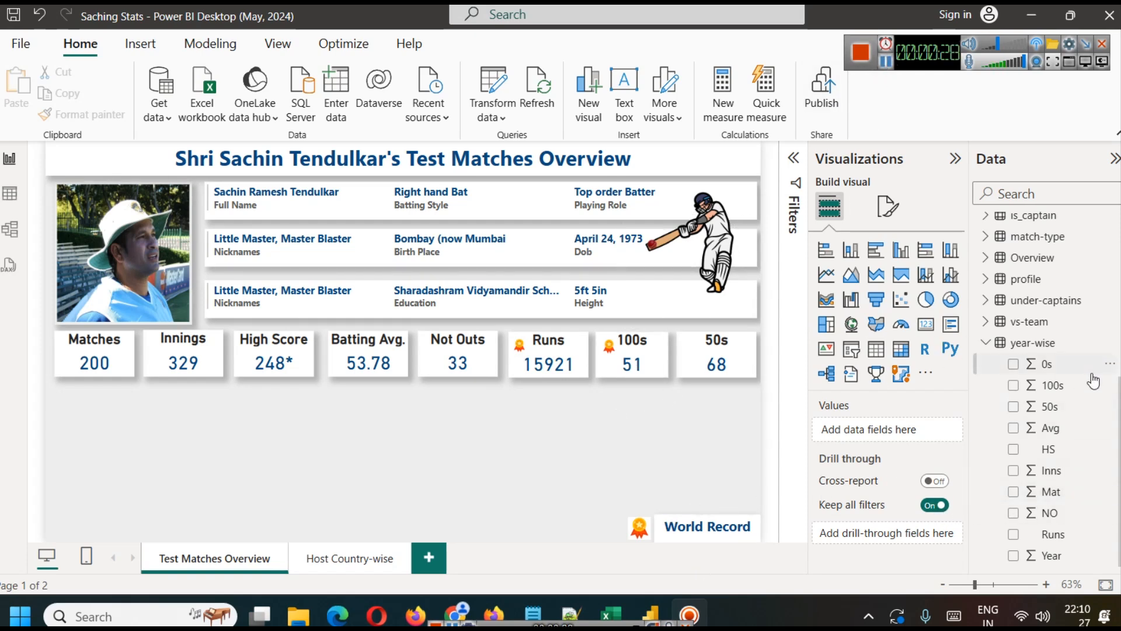
Step: Examine the rows of the year-wise table, especially its Year column, and return to the report page
left_click(10, 194)
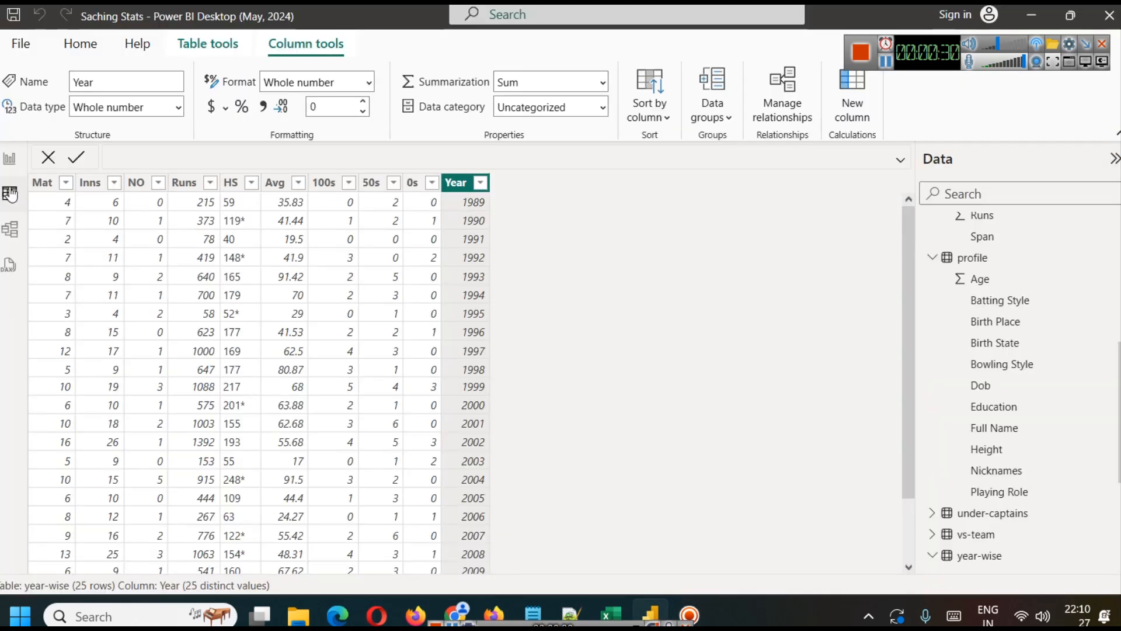
scroll(1004, 552, "down", 3)
scroll(1005, 552, "down", 3)
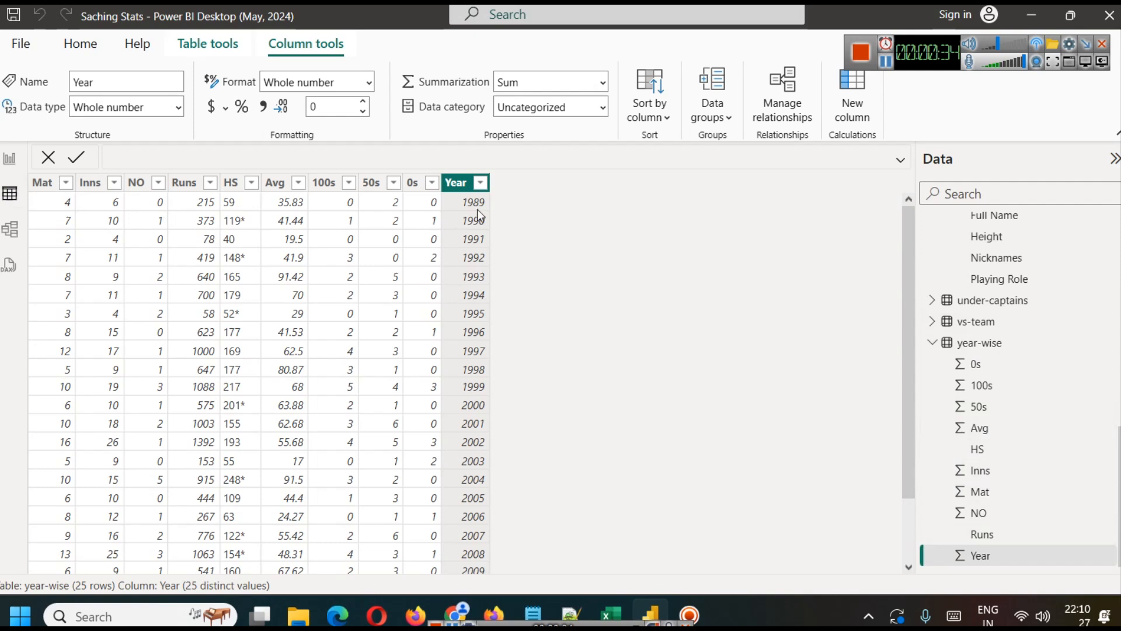
scroll(478, 209, "down", 2)
scroll(478, 219, "up", 2)
scroll(478, 224, "down", 2)
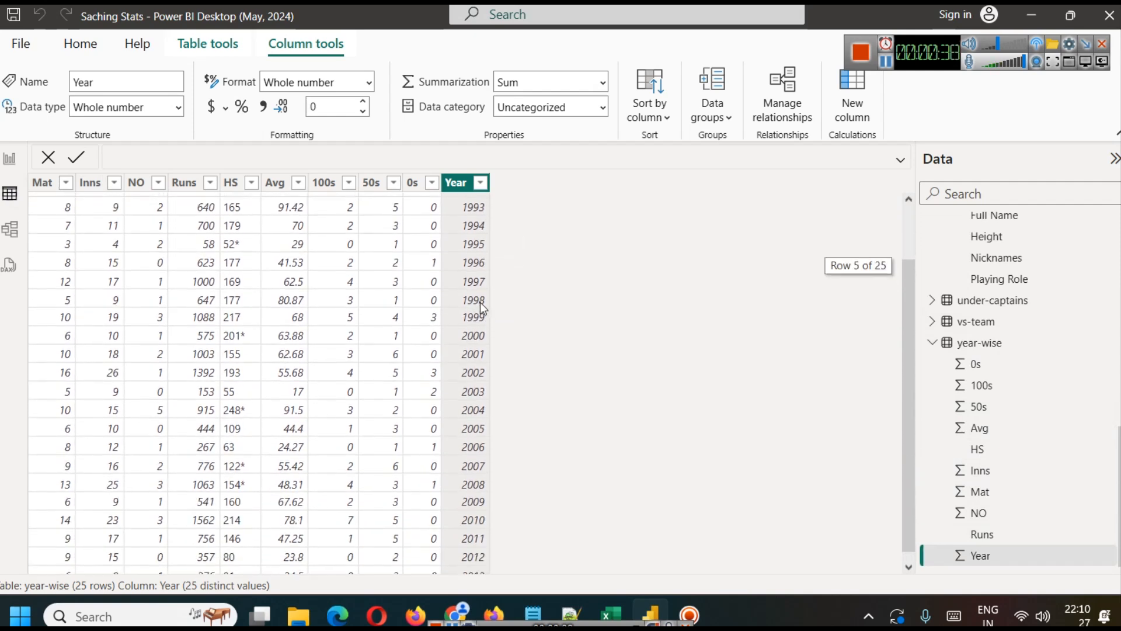
scroll(481, 304, "up", 2)
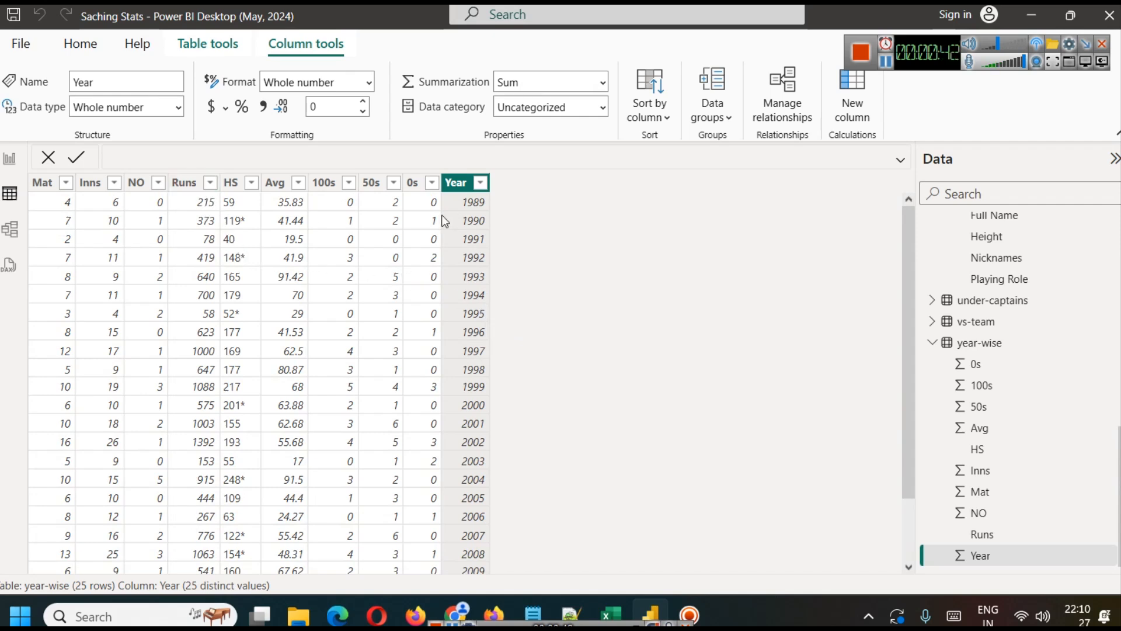
left_click(9, 158)
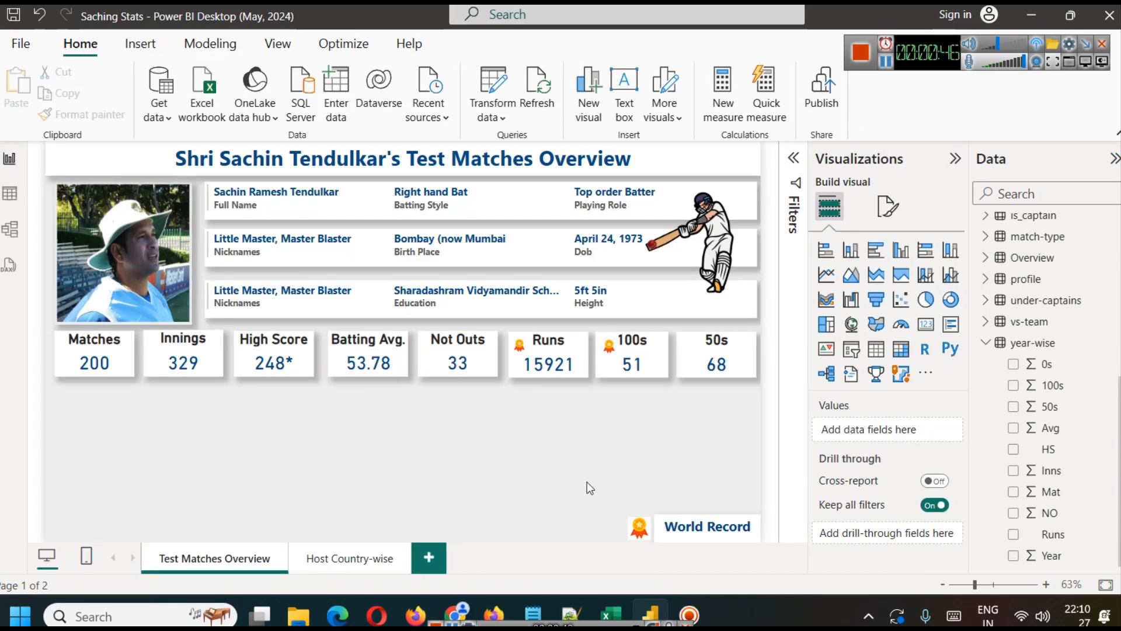
Step: Add a stacked column chart spanning the page width below the statistic cards and put Year from the year-wise table on its X-axis
left_click(850, 250)
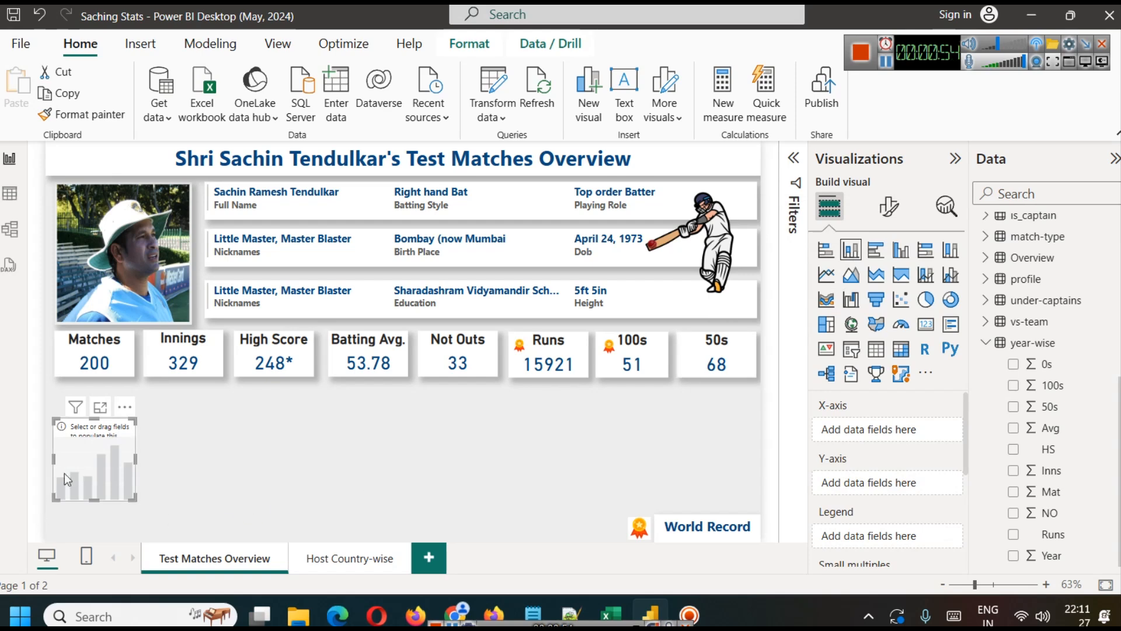
left_click_drag(83, 444, 82, 435)
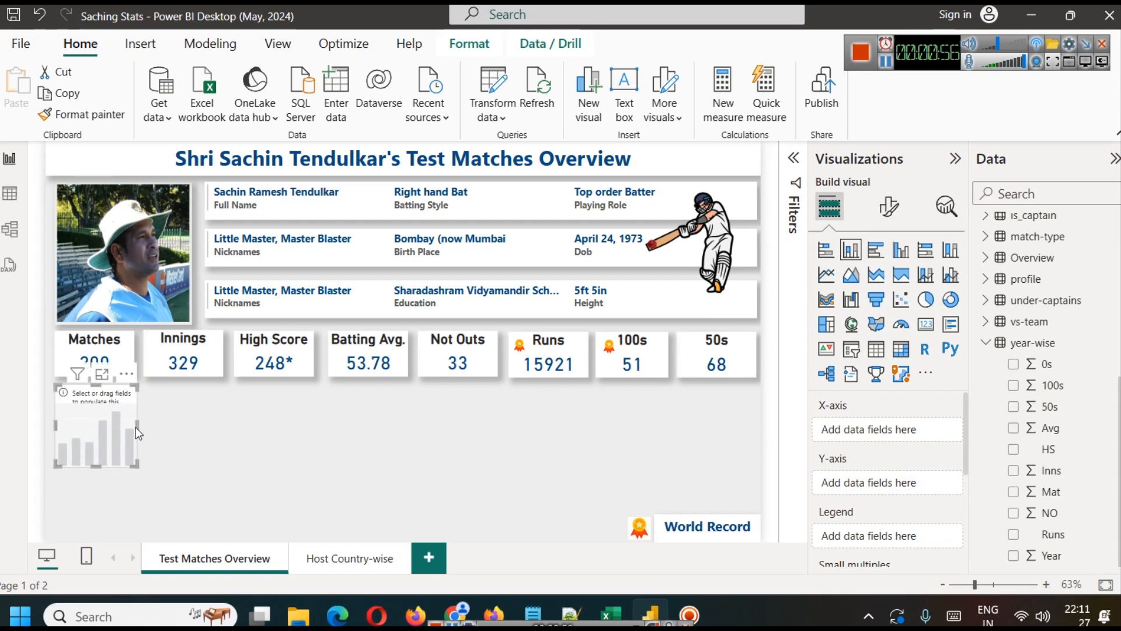
left_click_drag(140, 425, 757, 439)
left_click_drag(407, 467, 415, 501)
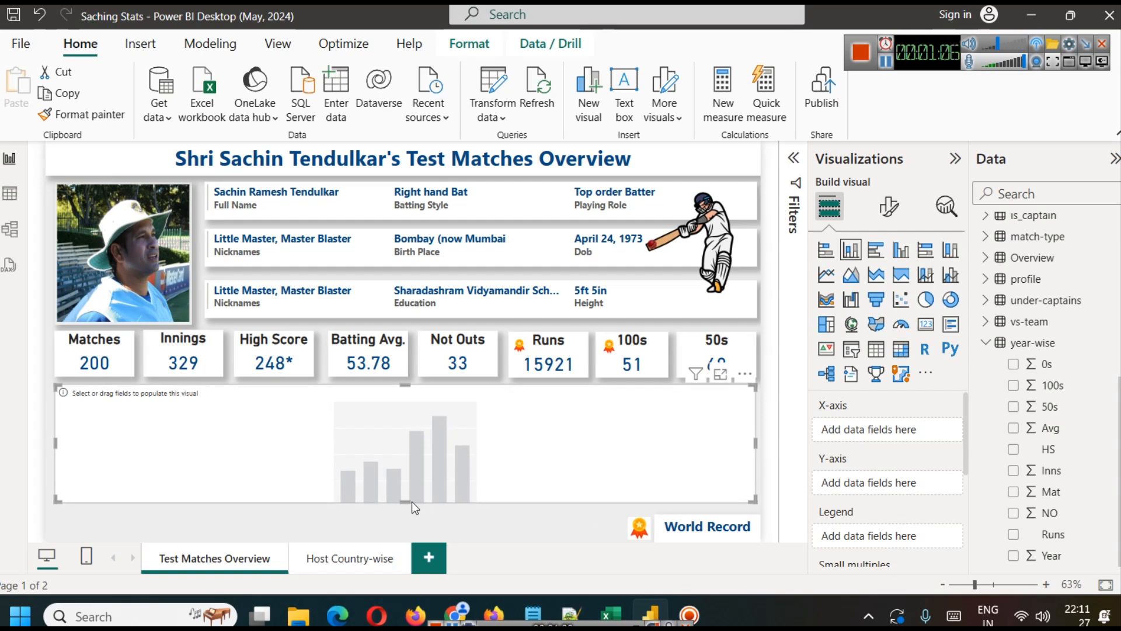
left_click_drag(403, 501, 404, 513)
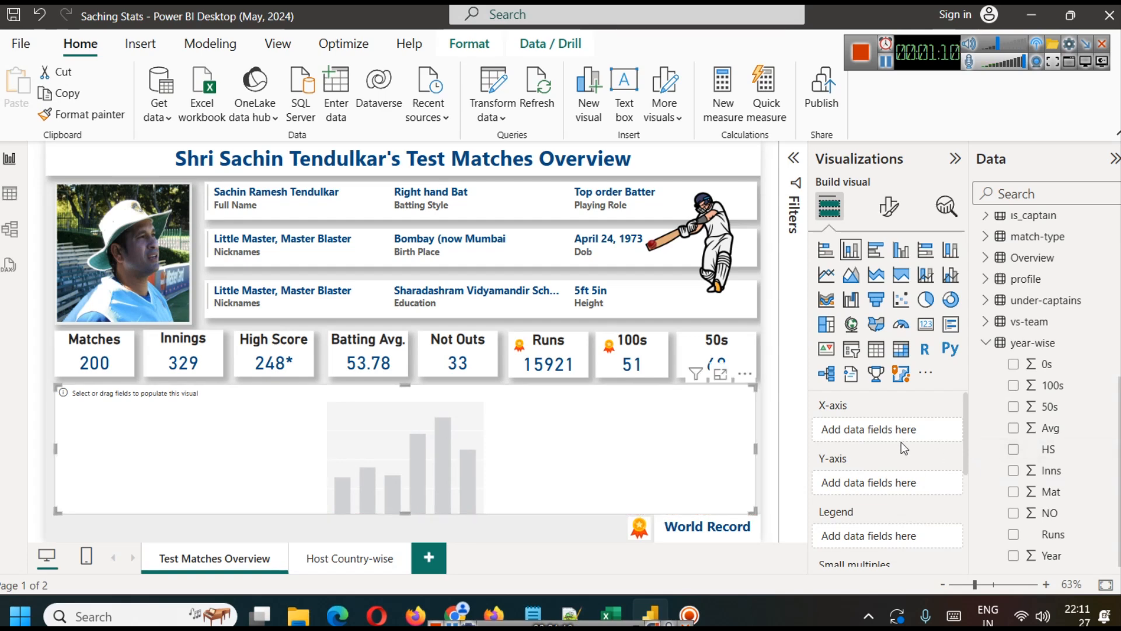
left_click_drag(1048, 555, 888, 431)
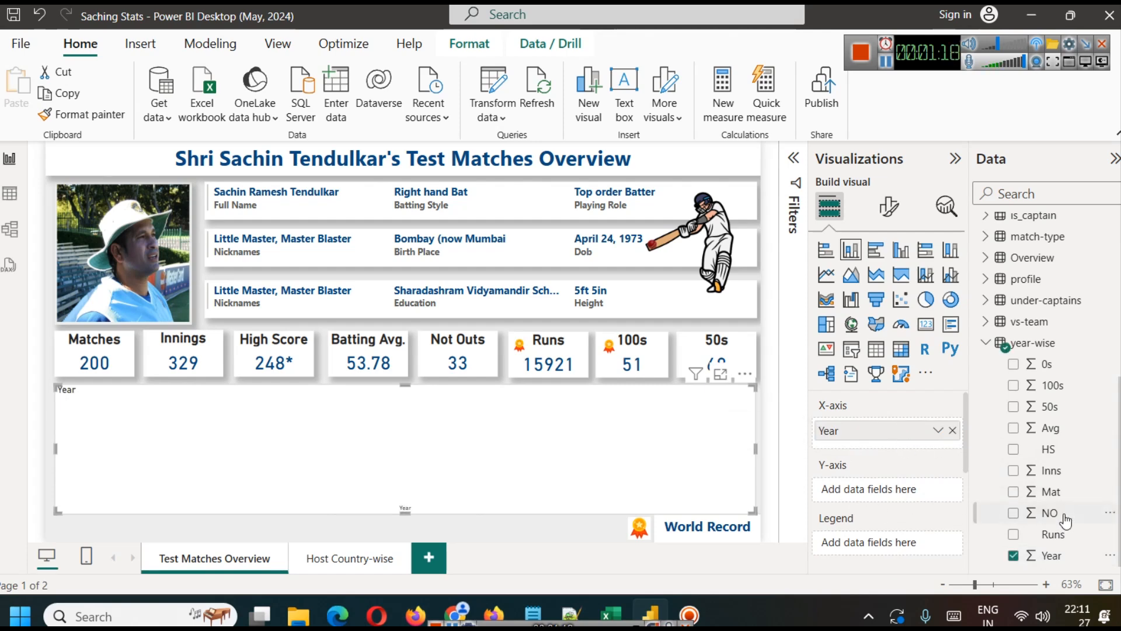
Step: Put Runs from the year-wise table on the column chart's Y-axis and aggregate it as Sum
left_click_drag(1053, 533, 885, 479)
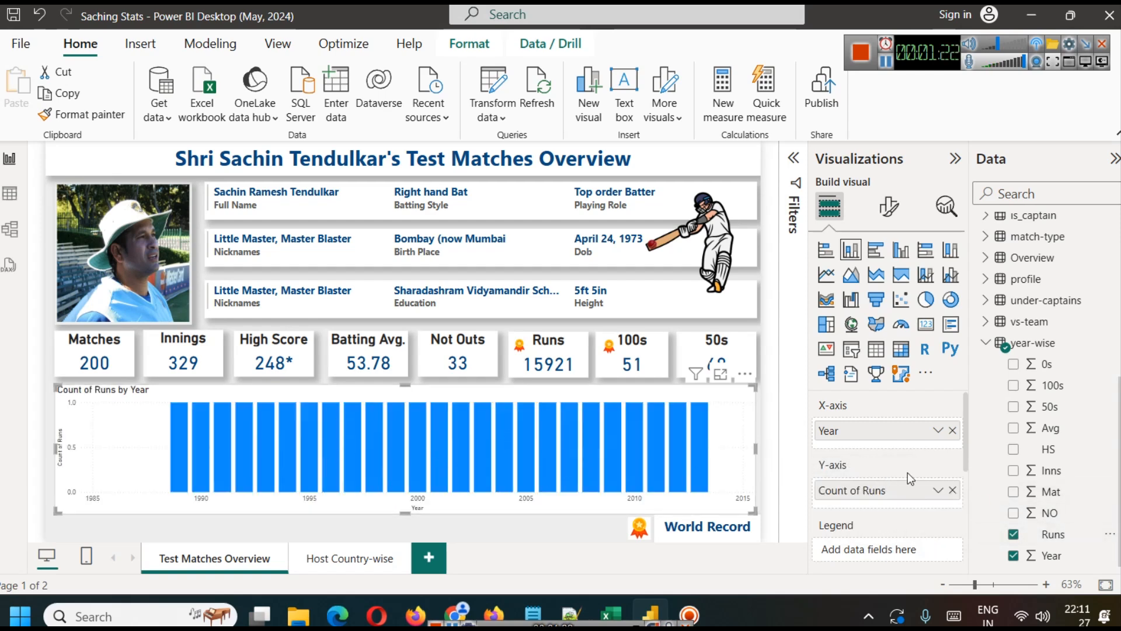
left_click(937, 490)
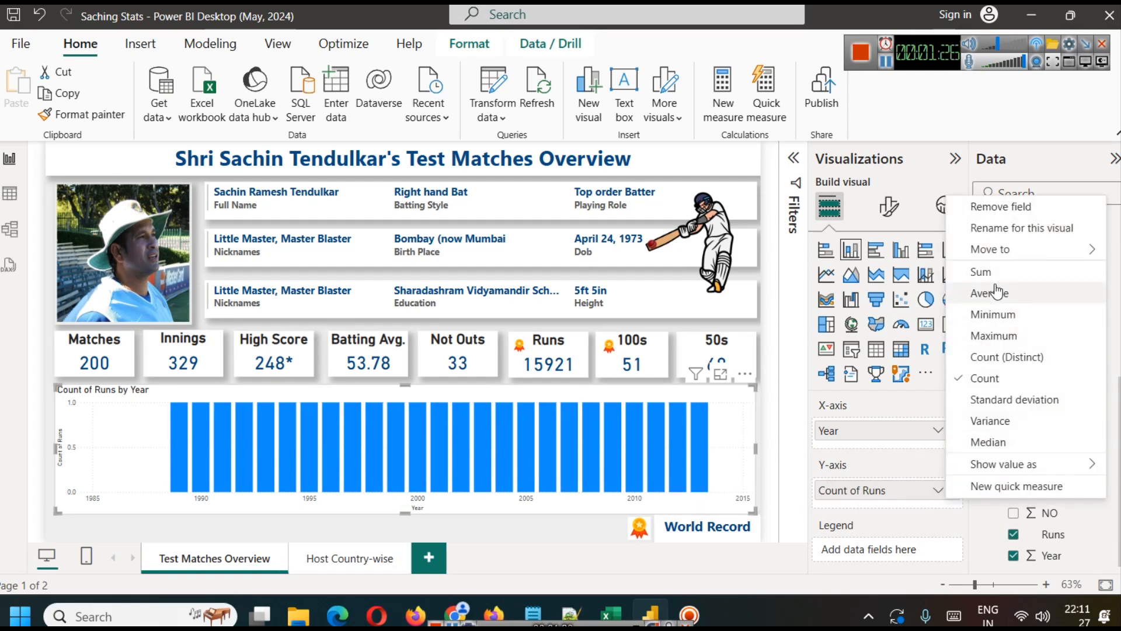
left_click(982, 272)
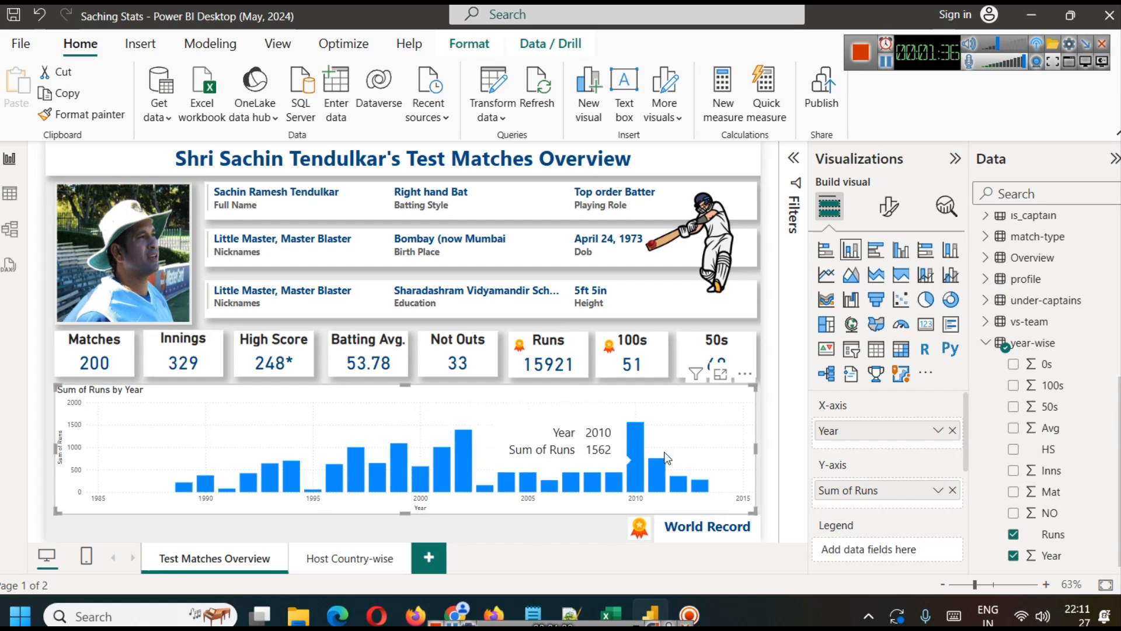
mouse_move(636, 438)
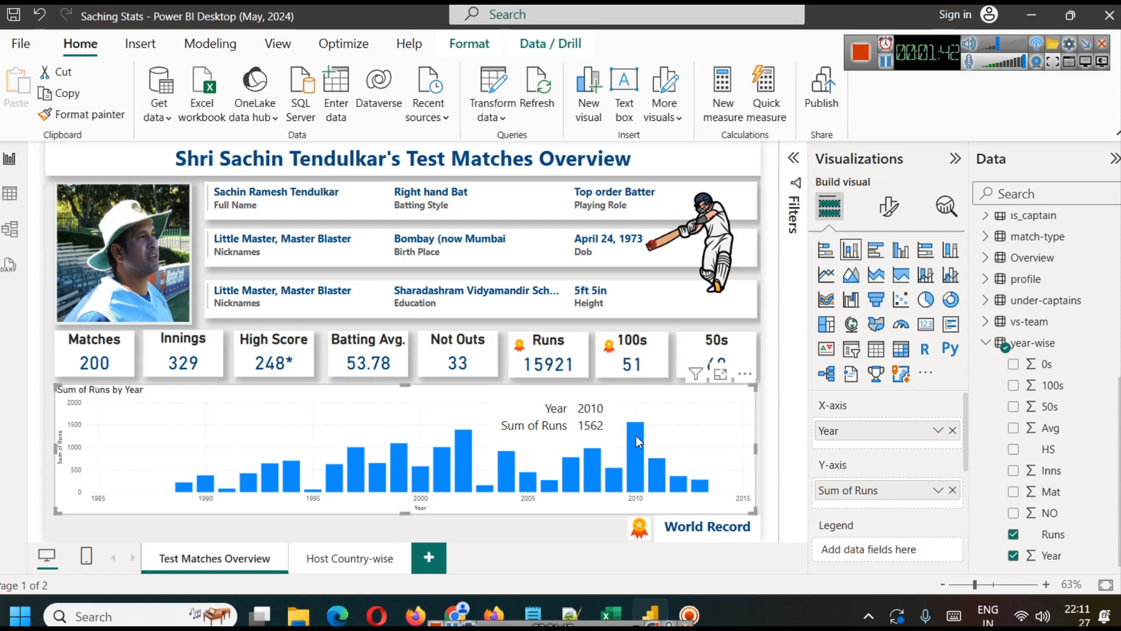
mouse_move(461, 447)
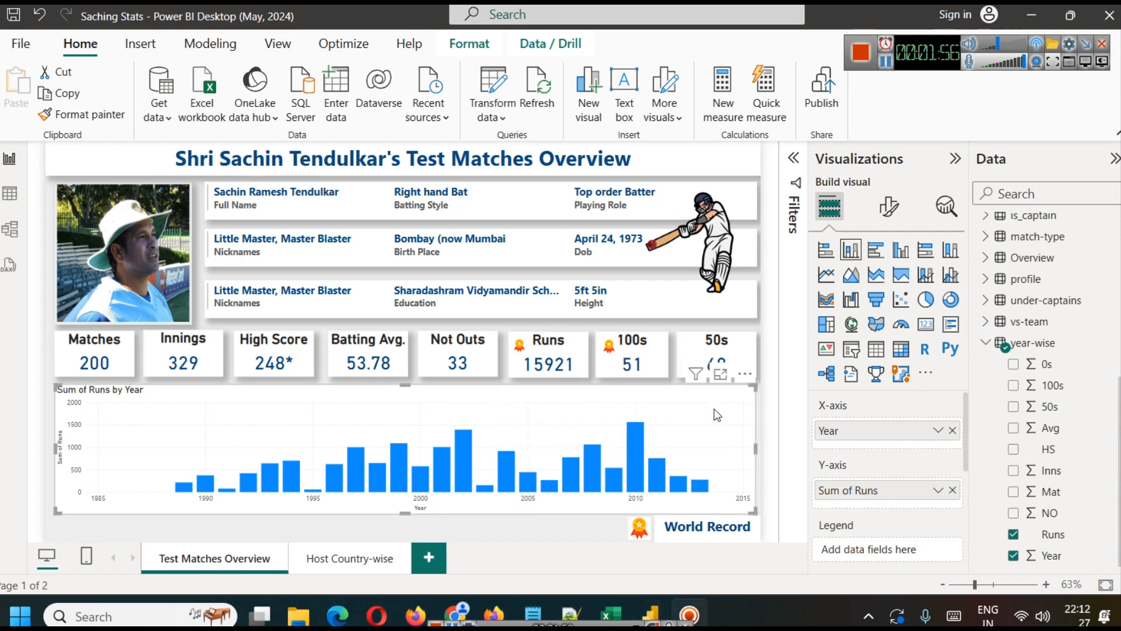
Step: Turn on data labels for the runs-by-year column chart
scroll(905, 480, "down", 3)
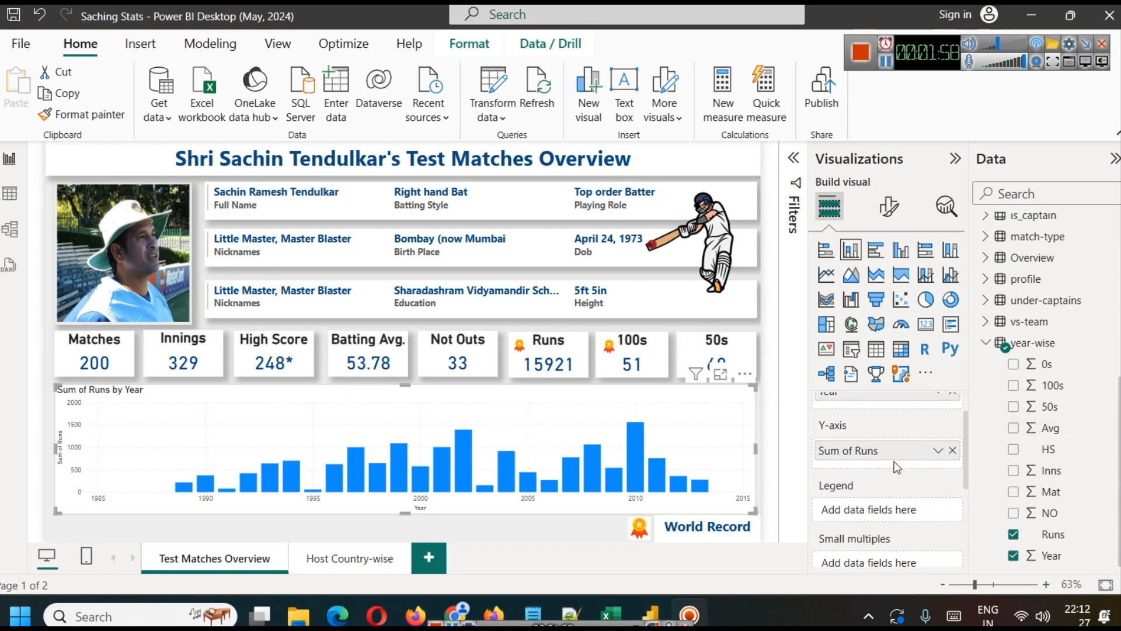
left_click(903, 218)
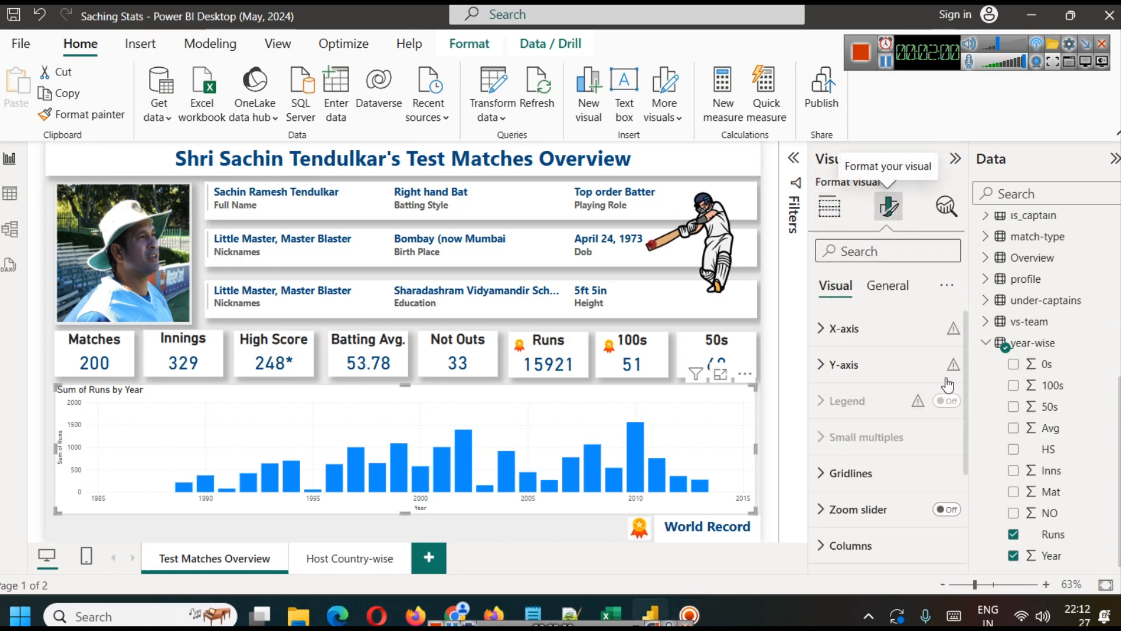
scroll(934, 462, "down", 3)
left_click(944, 476)
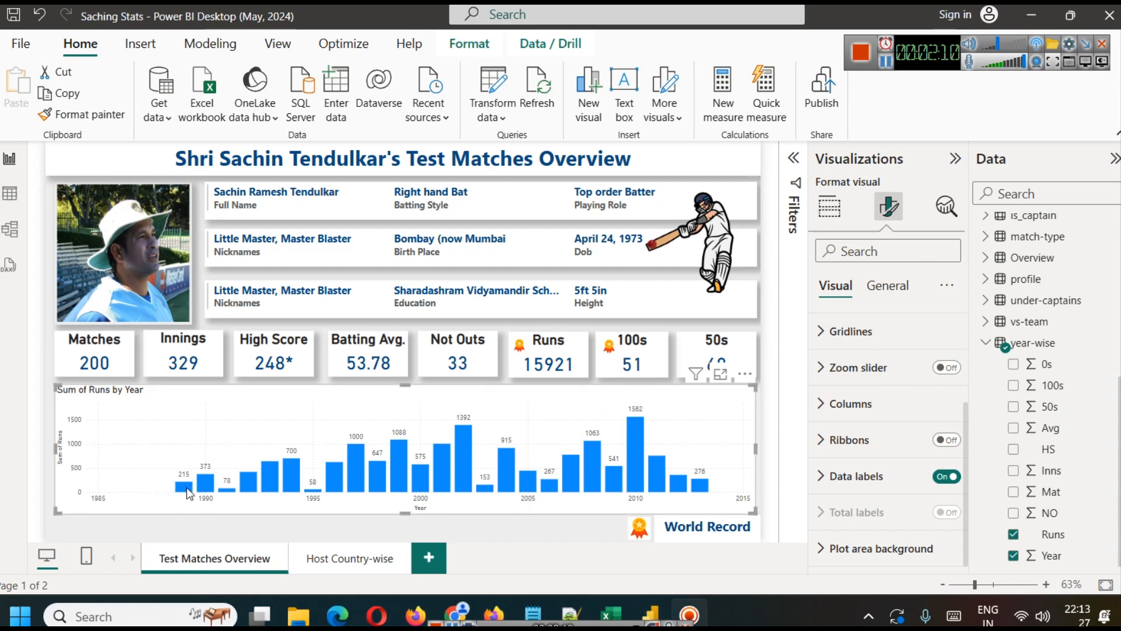
mouse_move(187, 490)
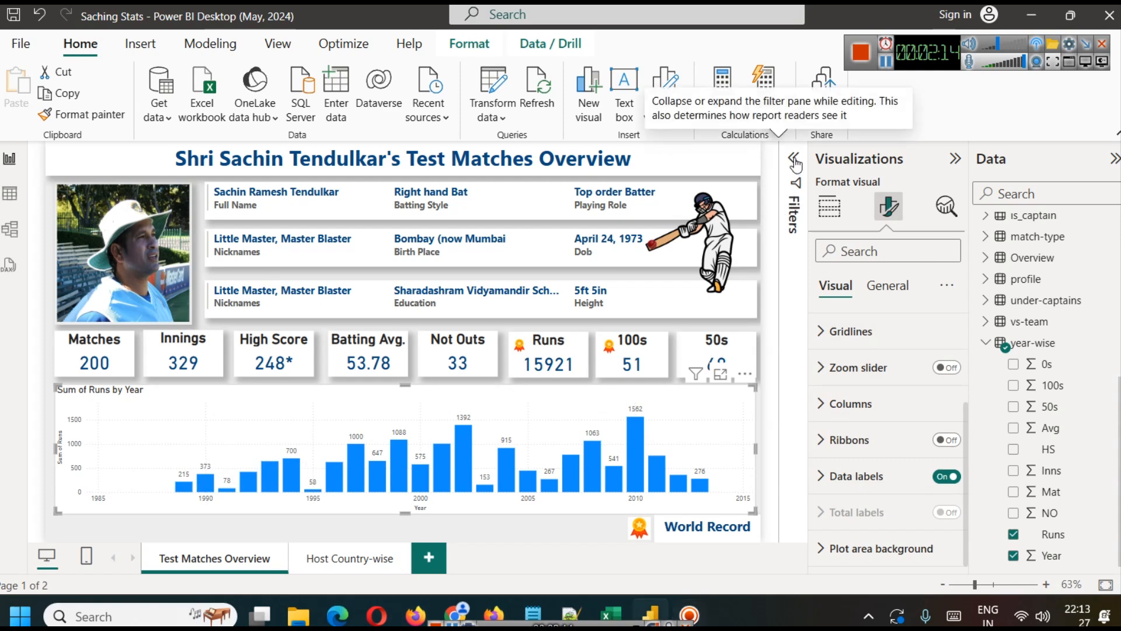
Step: Filter the chart's Year field to values greater than 1987 with advanced filtering and collapse the filter settings
left_click(793, 199)
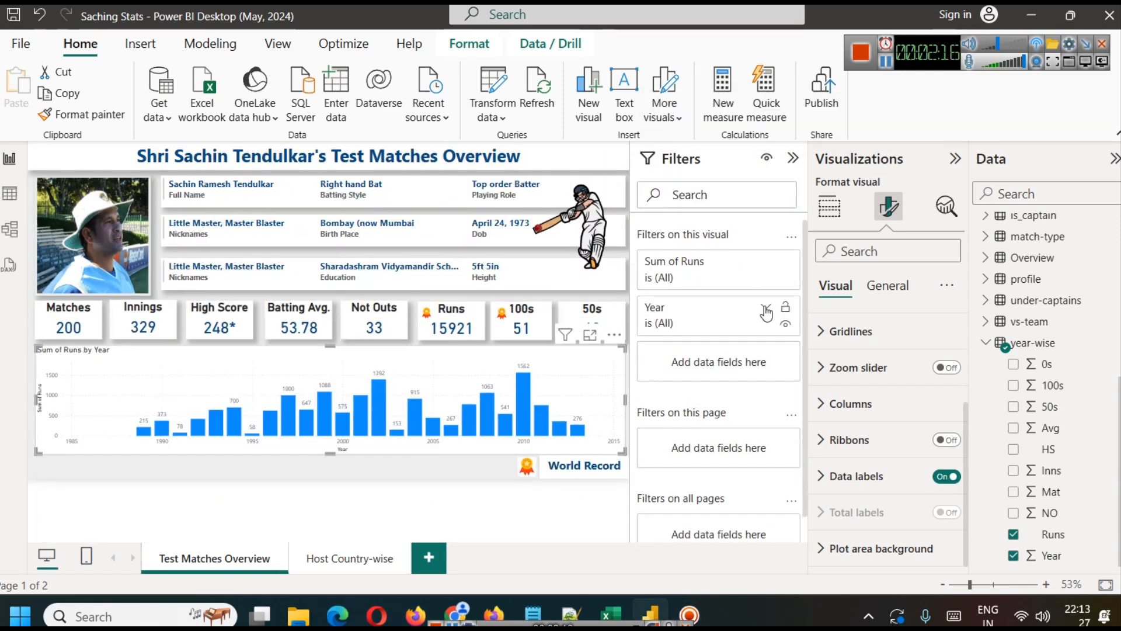
left_click(766, 307)
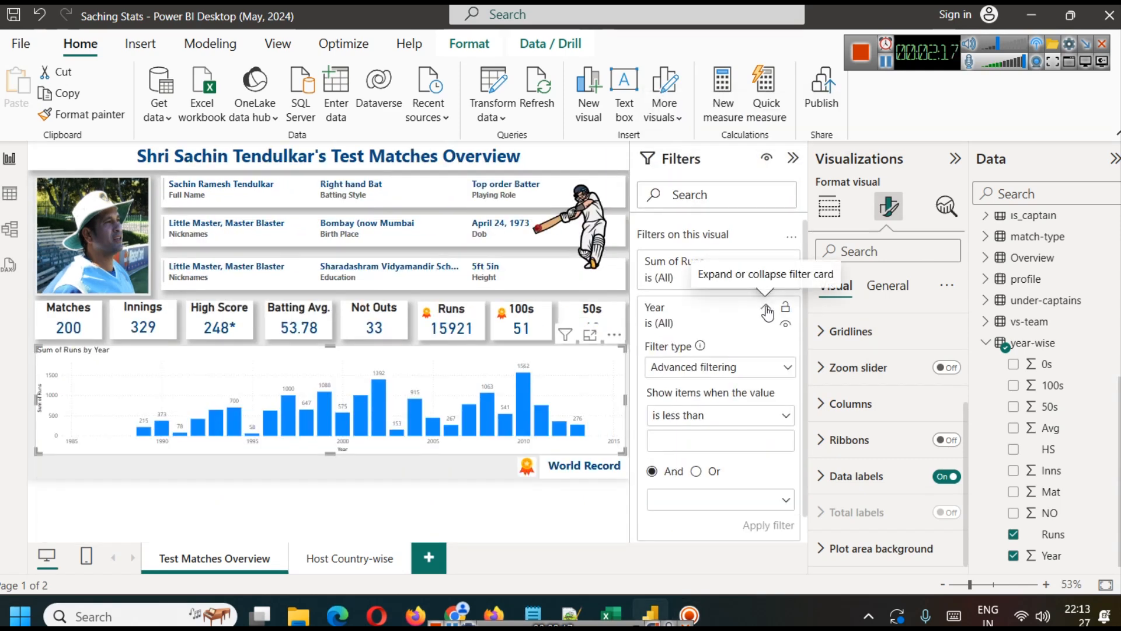
left_click(738, 415)
left_click(703, 283)
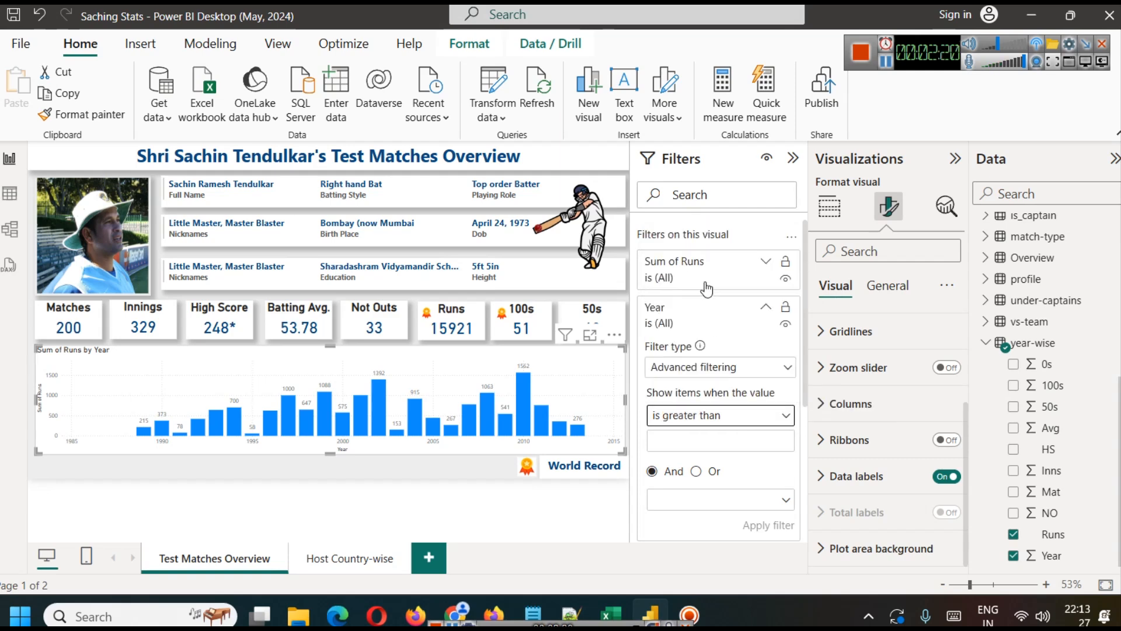
left_click(681, 446)
type("1987")
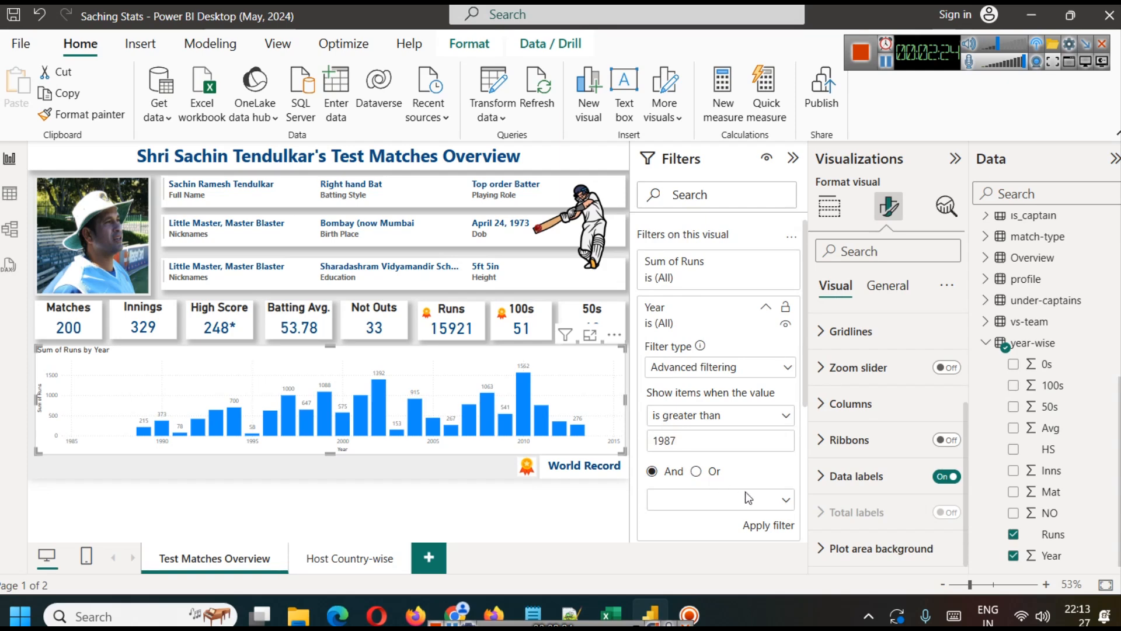
left_click(771, 525)
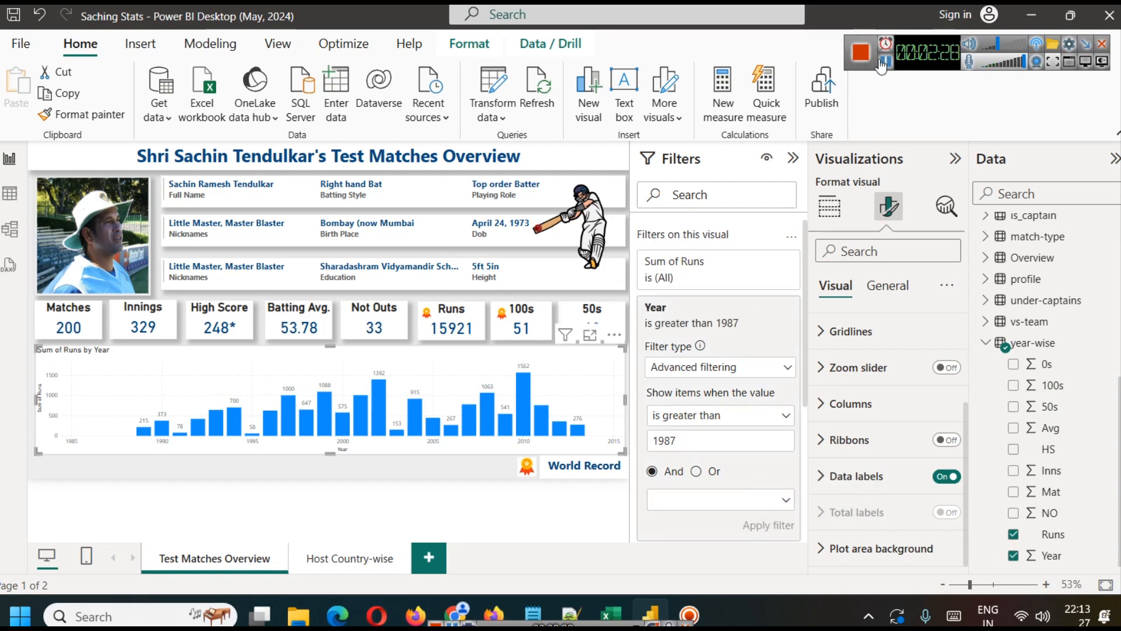
left_click(792, 158)
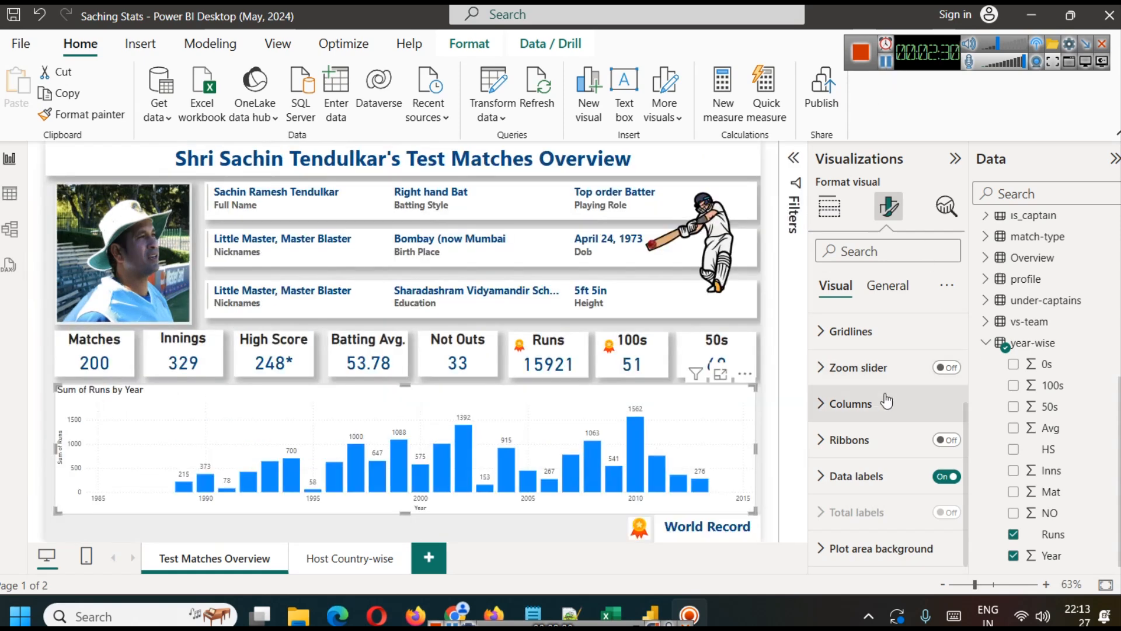
Step: Set the chart's column fill color to dark blue for all categories
left_click(854, 414)
scroll(873, 441, "down", 2)
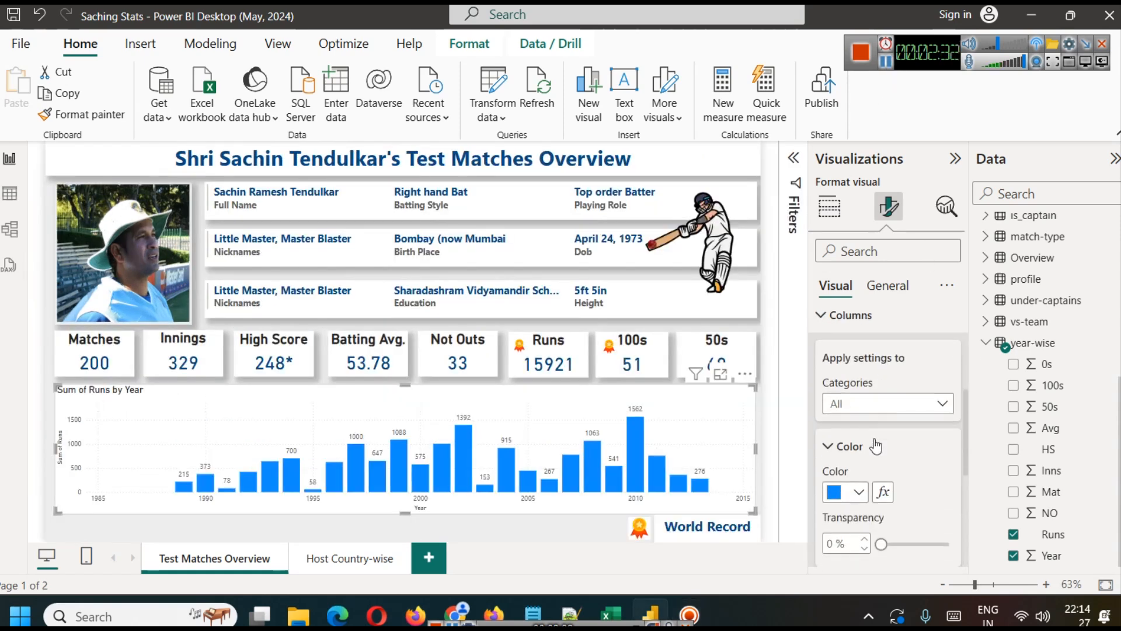
left_click(849, 491)
left_click(842, 425)
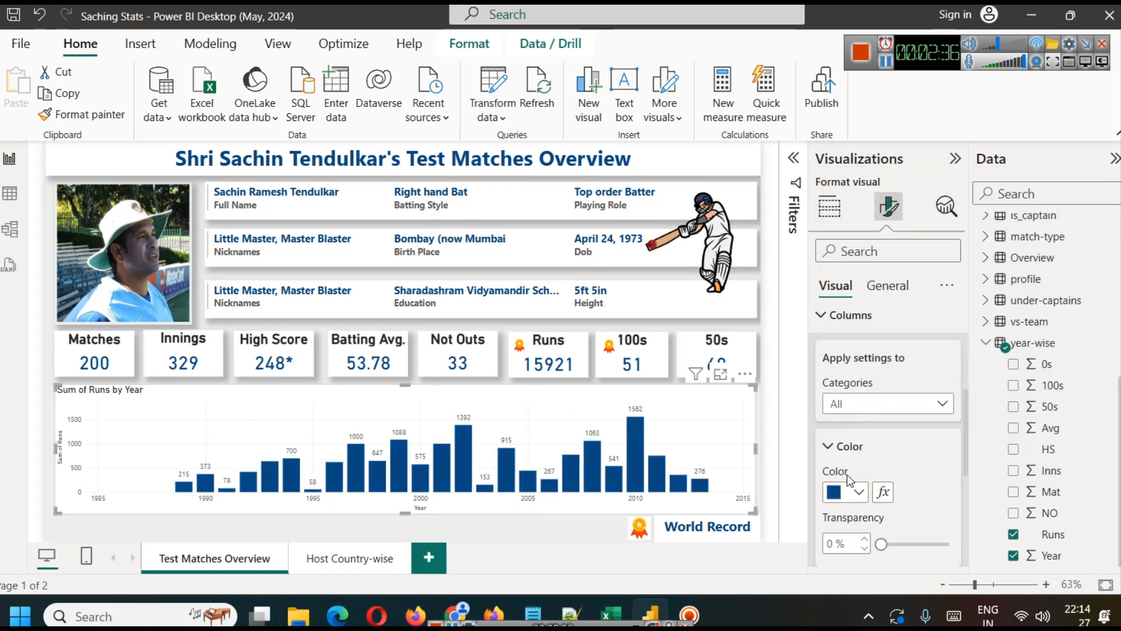
Step: Turn on borders for the chart's columns and color them dark red
scroll(845, 467, "down", 2)
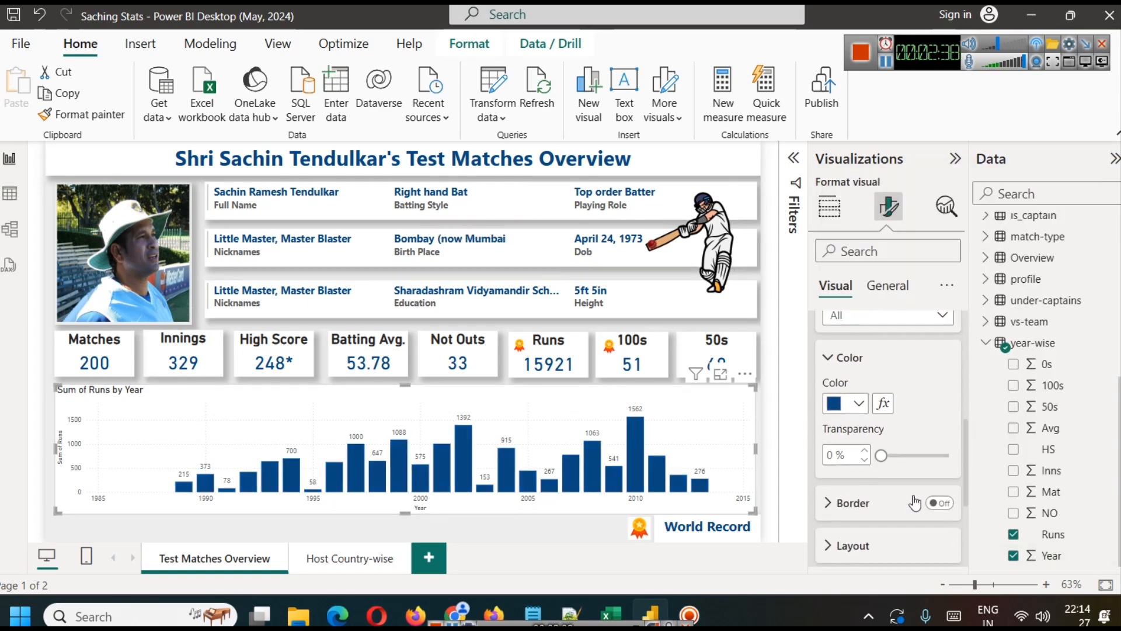
left_click(941, 504)
left_click(870, 505)
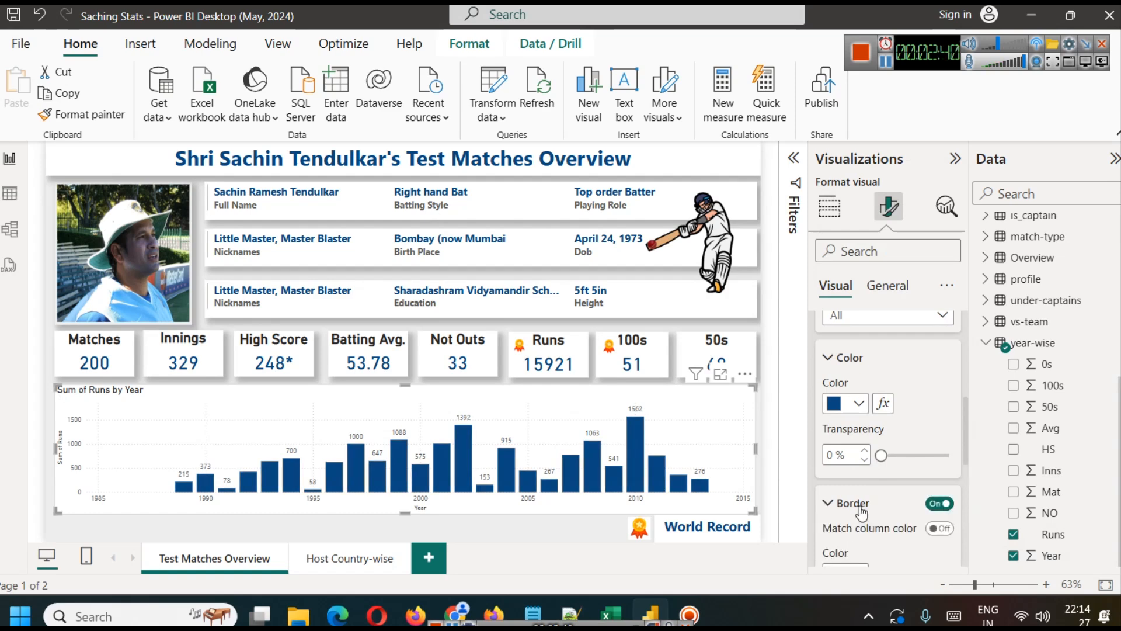
left_click(850, 397)
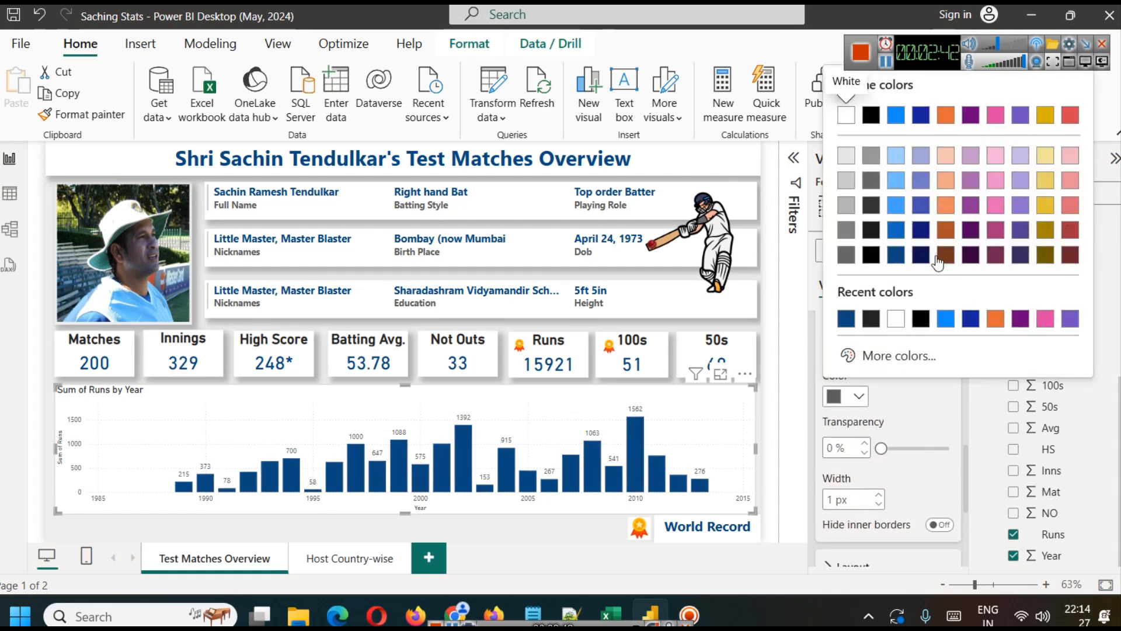
left_click(1070, 255)
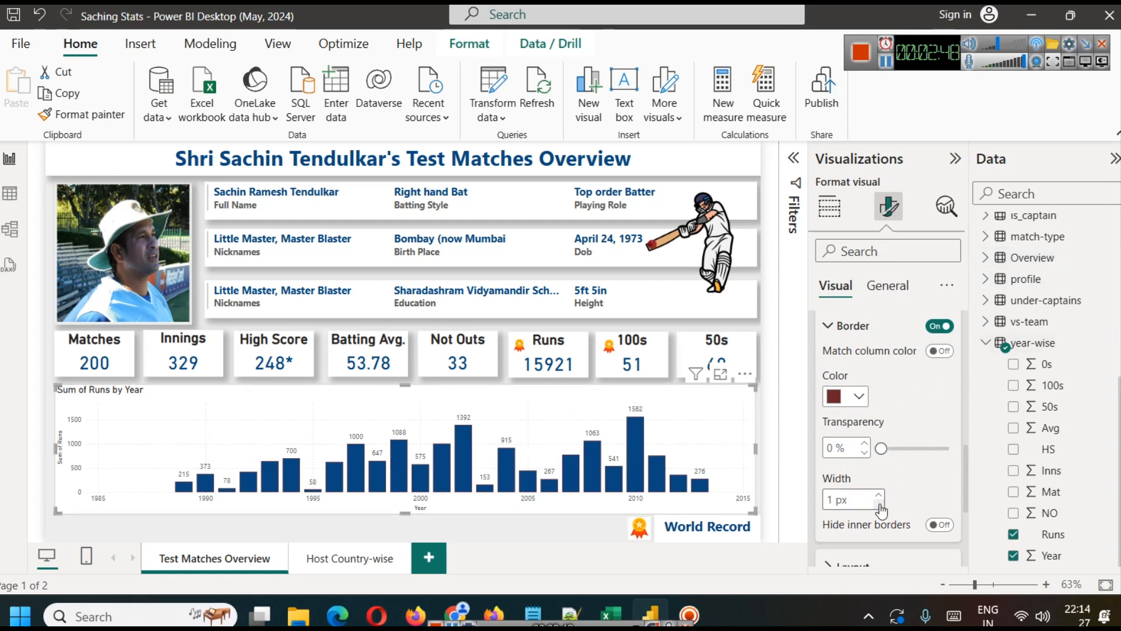
left_click(772, 433)
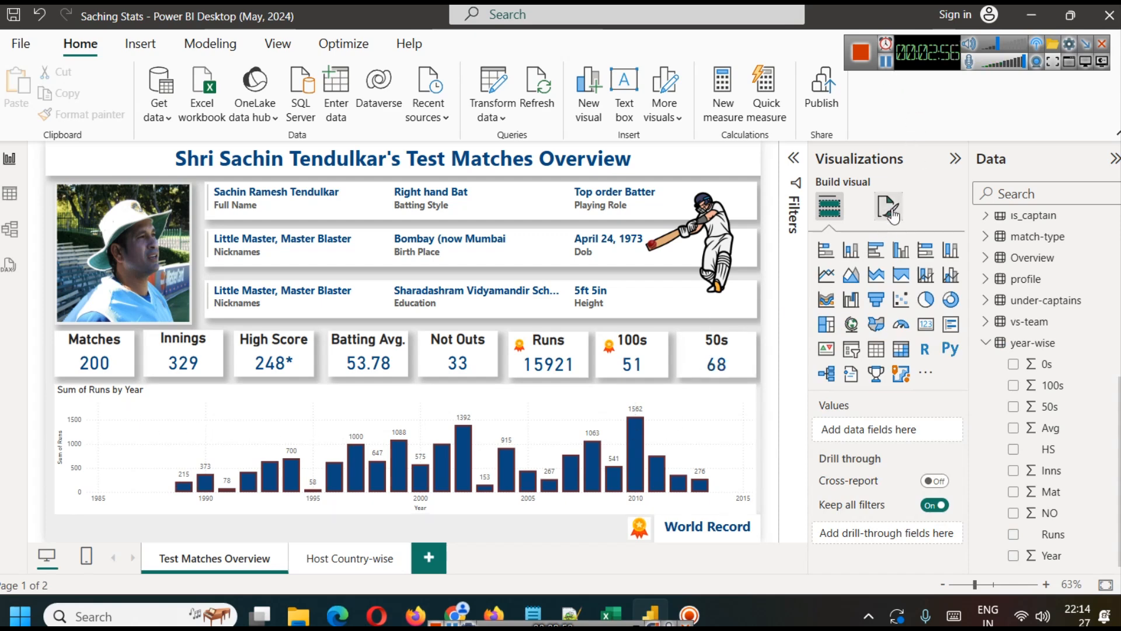
Step: Copy the Innings card's formatting onto the runs-by-year column chart with the format painter
left_click(282, 414)
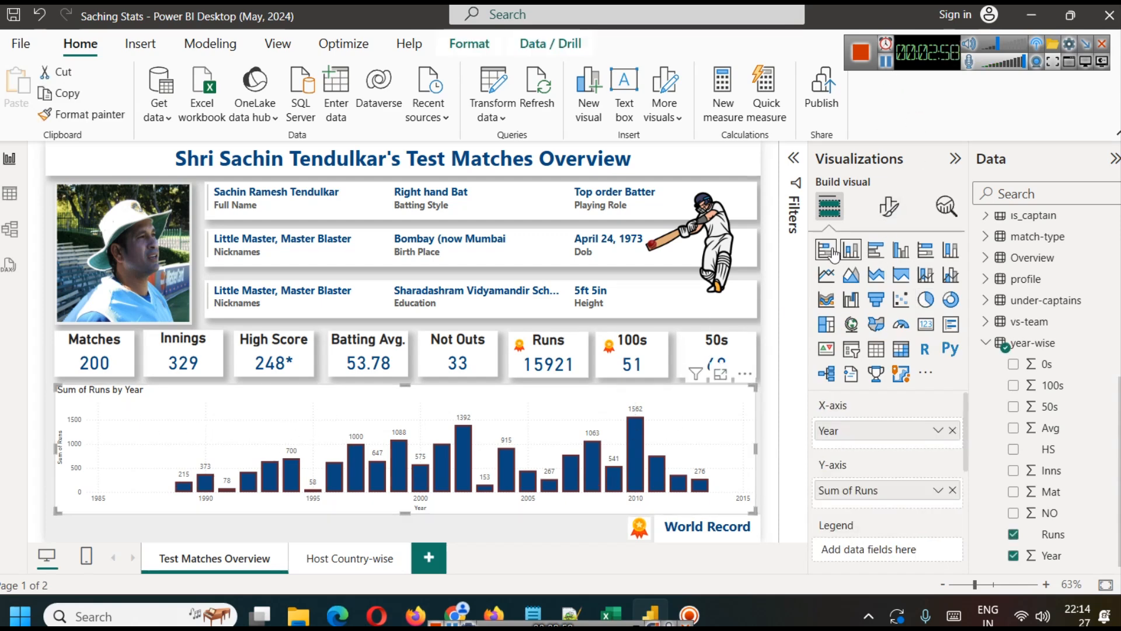
left_click(171, 365)
left_click(90, 115)
left_click(174, 415)
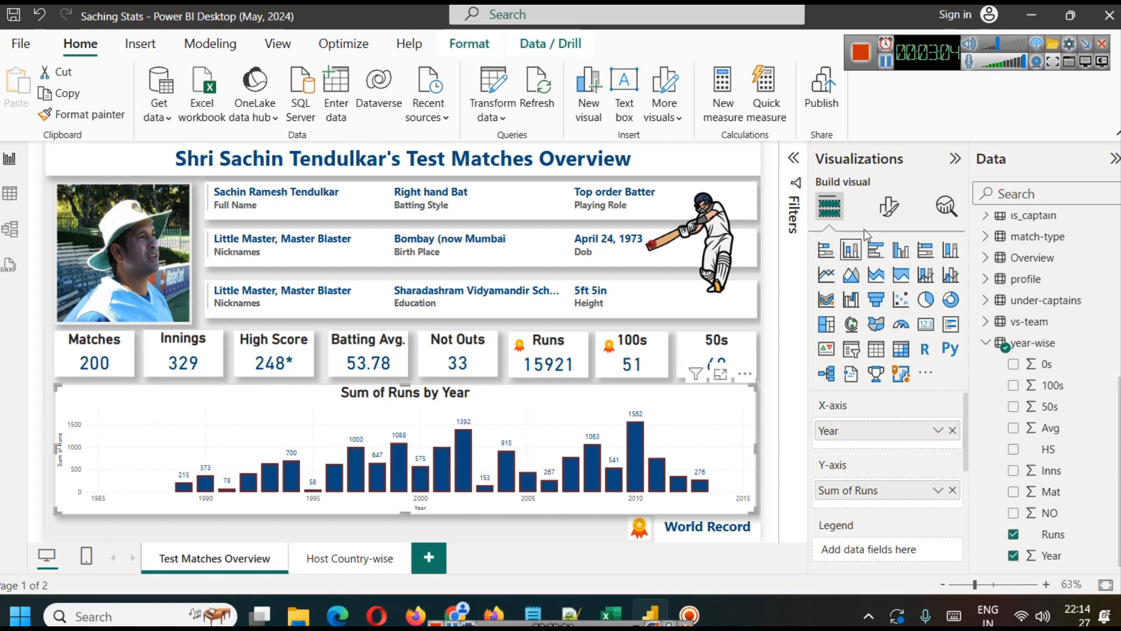
Step: Change the column chart's title text to "Total Runs by Year"
left_click(888, 207)
left_click(886, 286)
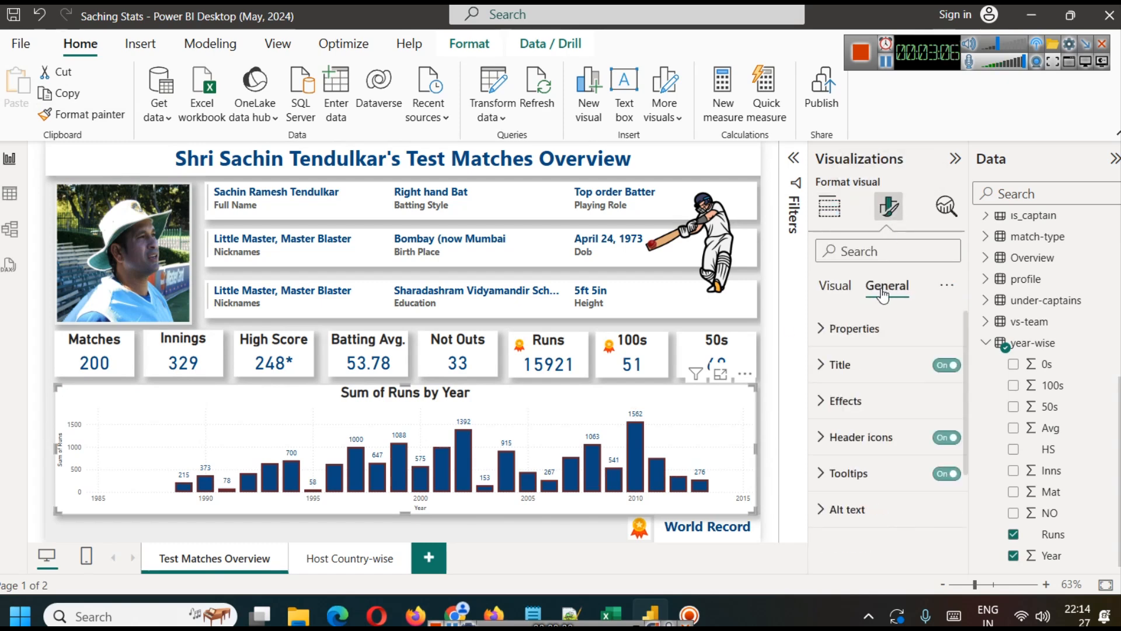
left_click(840, 365)
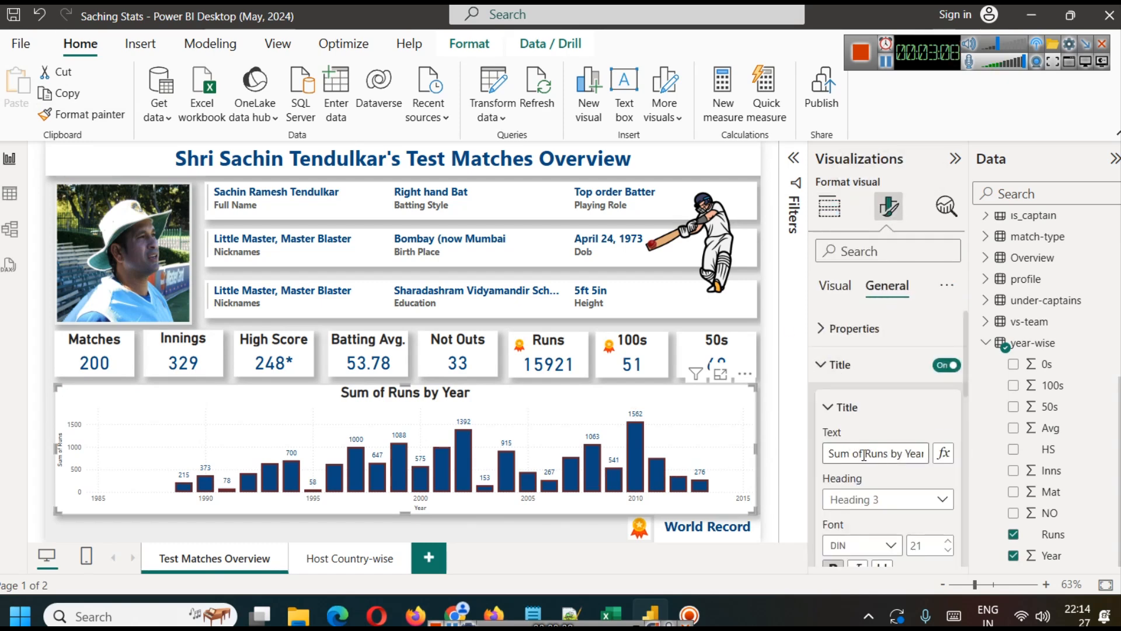
left_click_drag(865, 455, 792, 459)
type("Total")
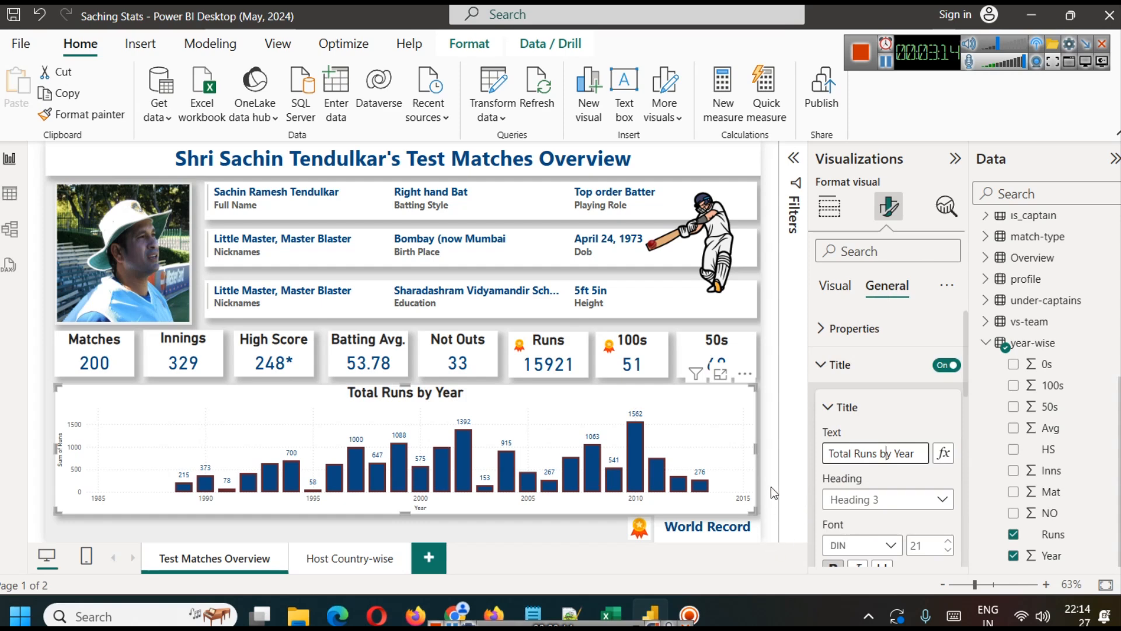
left_click(774, 479)
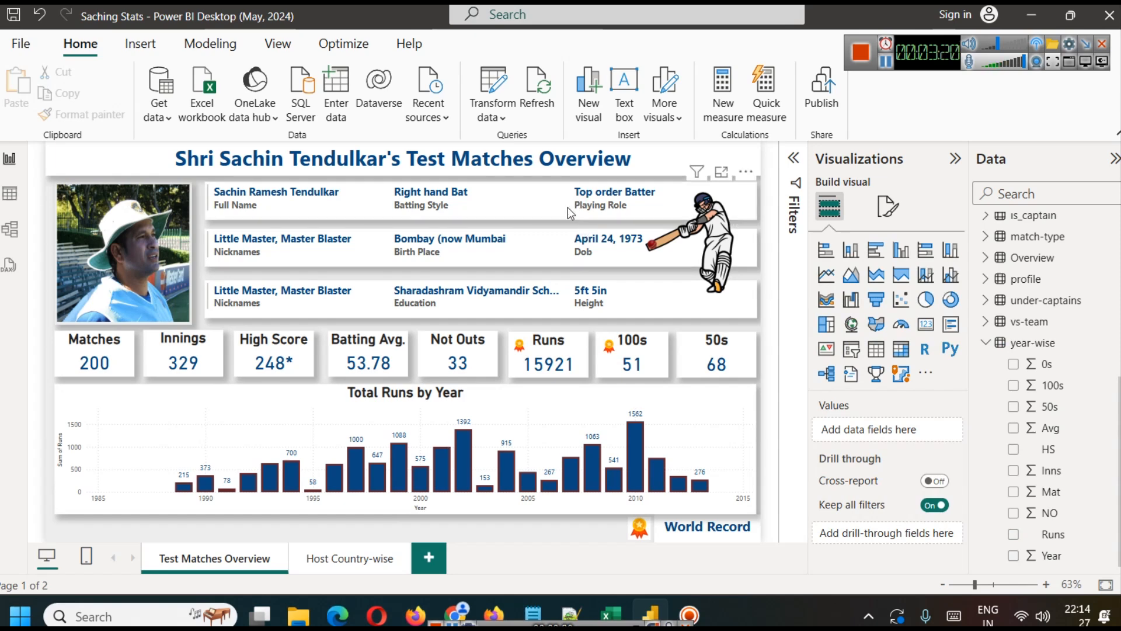
Step: Go to the Host Country-wise page, collapse the year-wise table and review the fields of the in-host-country table
left_click(334, 559)
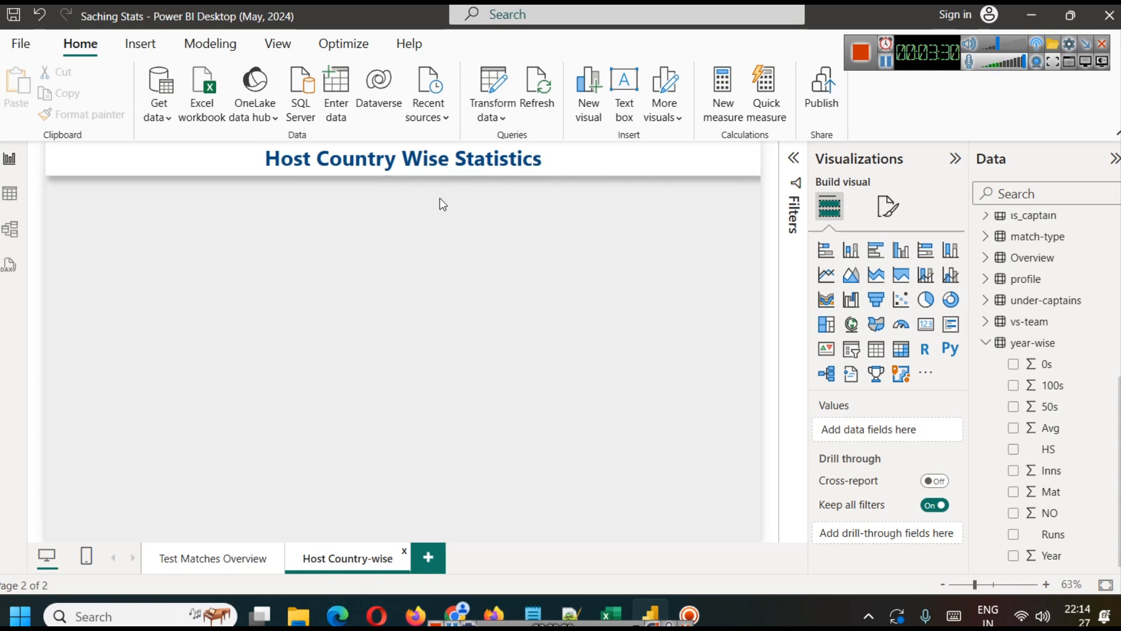
double_click(368, 158)
left_click(490, 333)
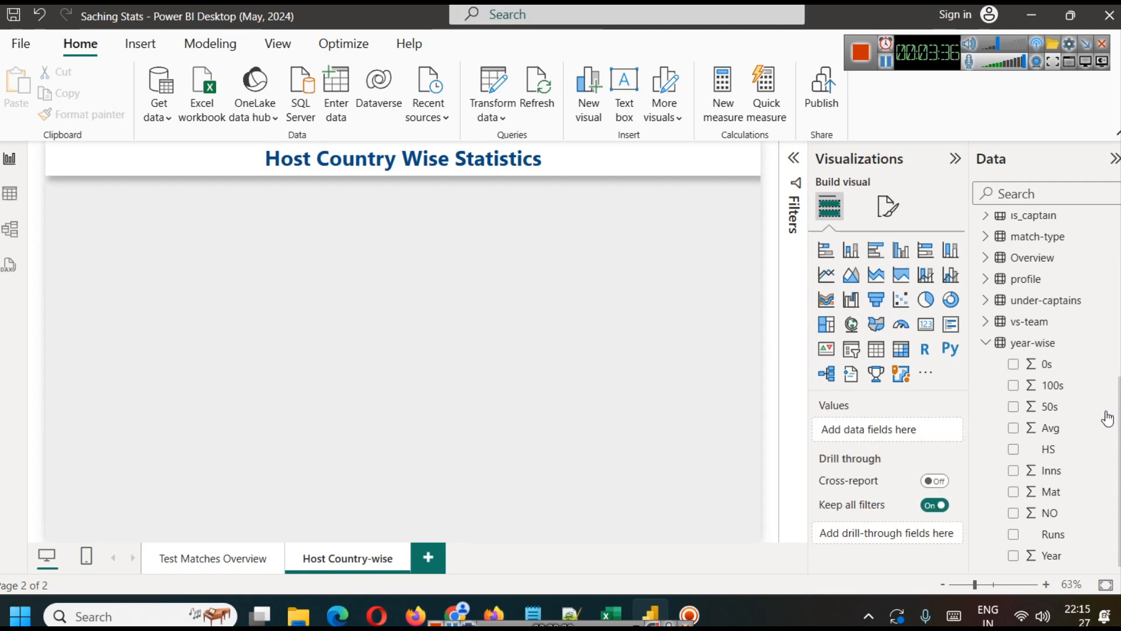
scroll(1086, 409, "up", 5)
scroll(1051, 409, "down", 4)
left_click(987, 432)
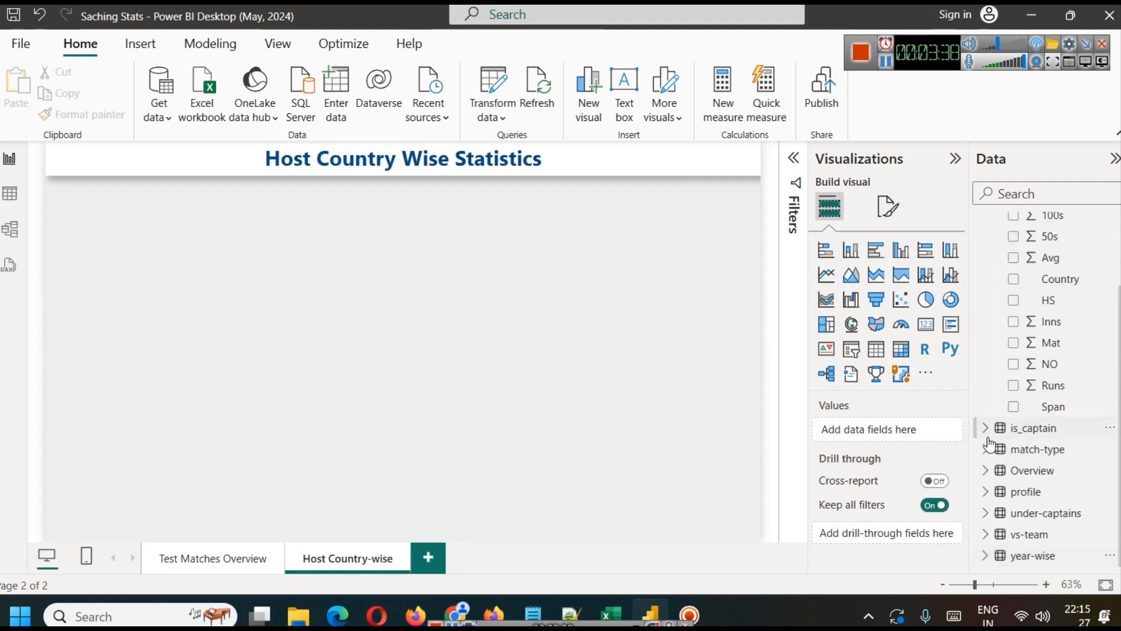
scroll(1080, 458, "up", 3)
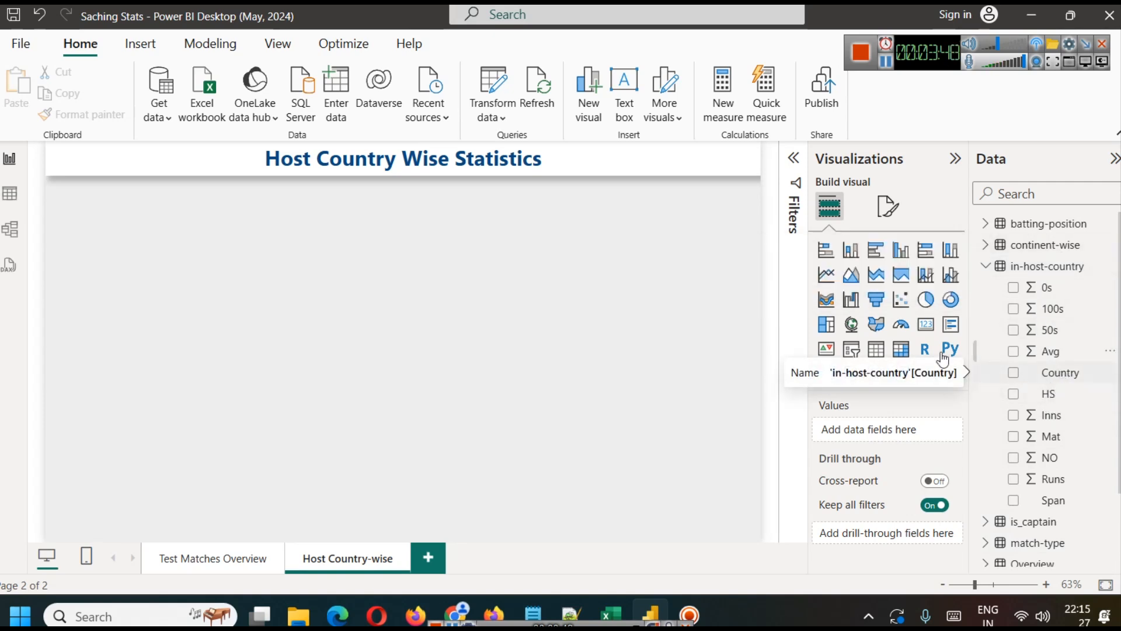
Step: Paste a copy of the Total Runs by Year chart on the Host Country-wise page, narrow it and place it at the upper left below the title
left_click(206, 565)
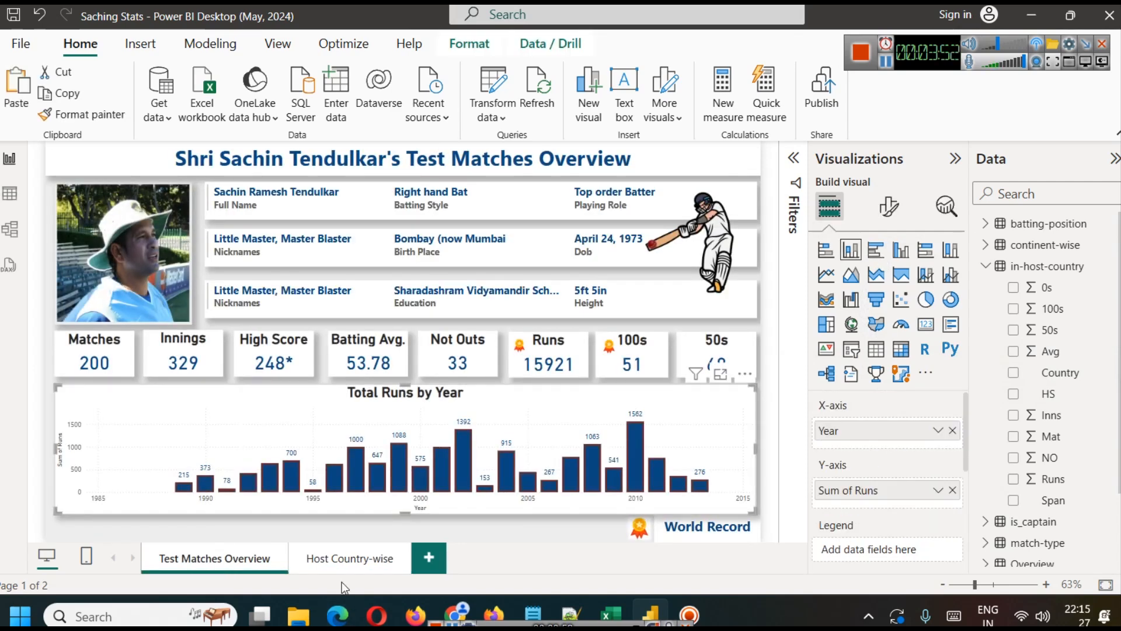
left_click(339, 563)
key("ctrl+v")
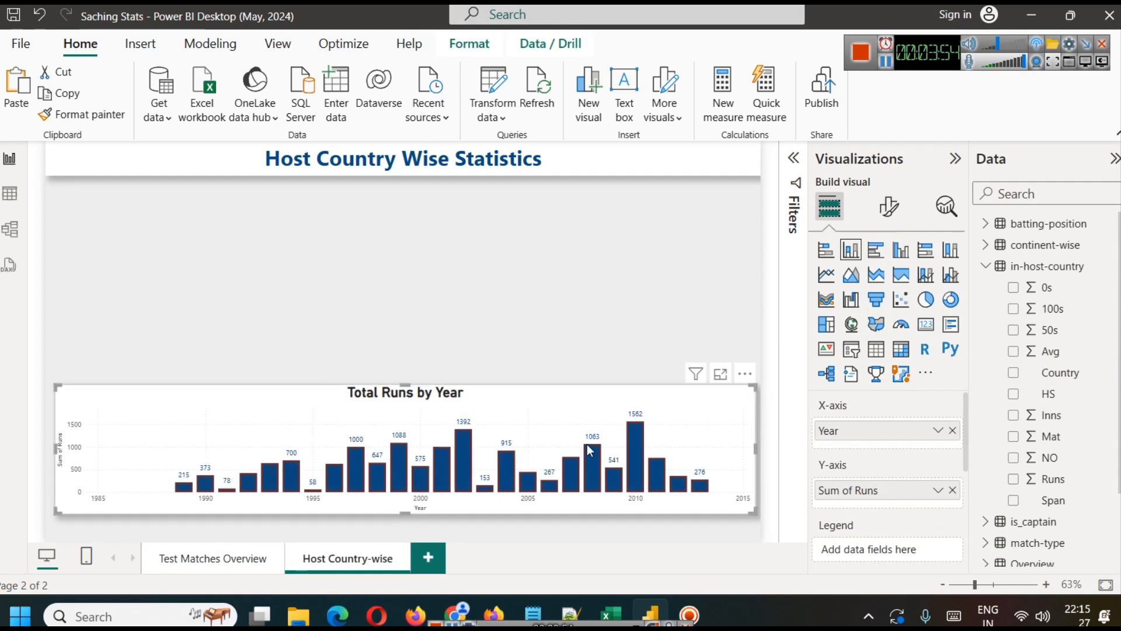
left_click_drag(757, 449, 290, 435)
left_click_drag(179, 414, 170, 211)
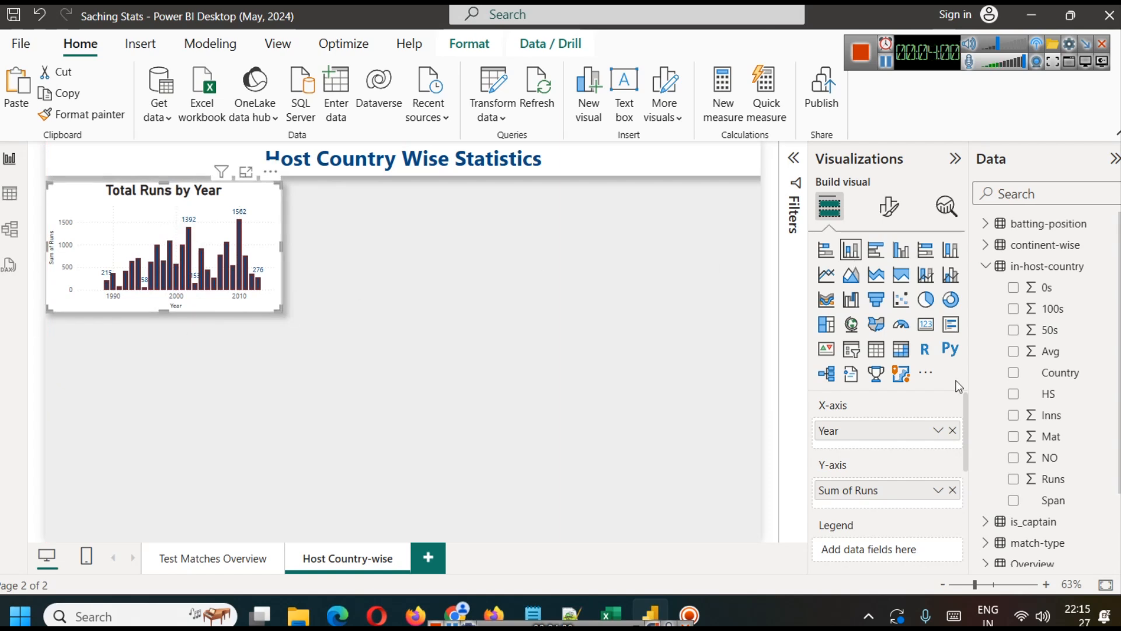
Step: Convert the copied Total Runs by Year chart to a stacked bar chart and increase its height
left_click(879, 255)
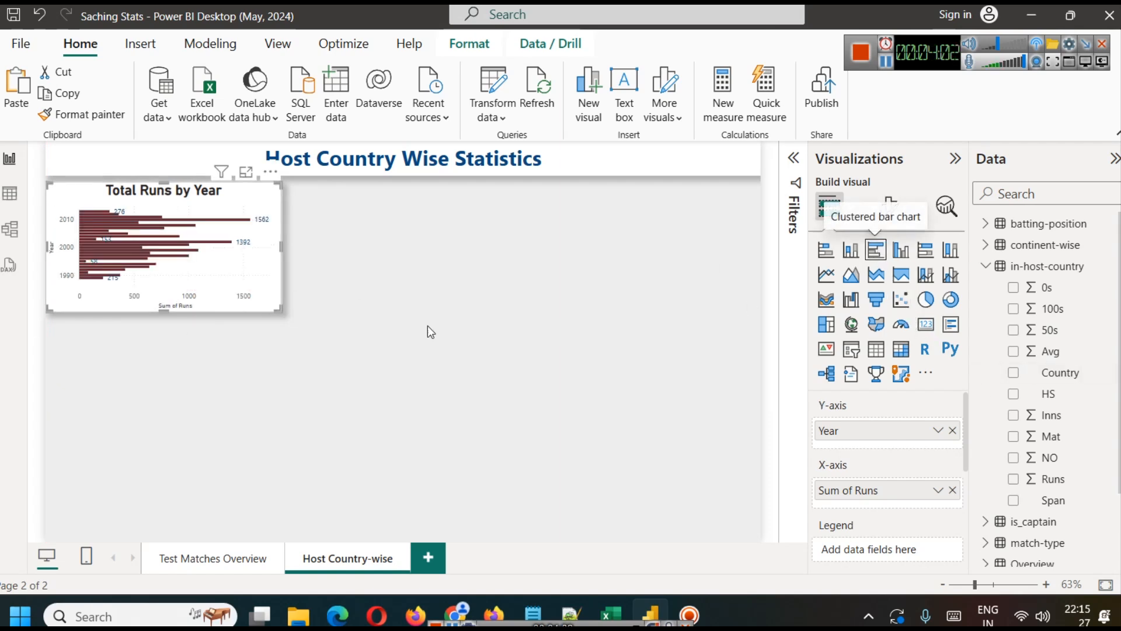
left_click(833, 253)
left_click_drag(166, 312, 156, 453)
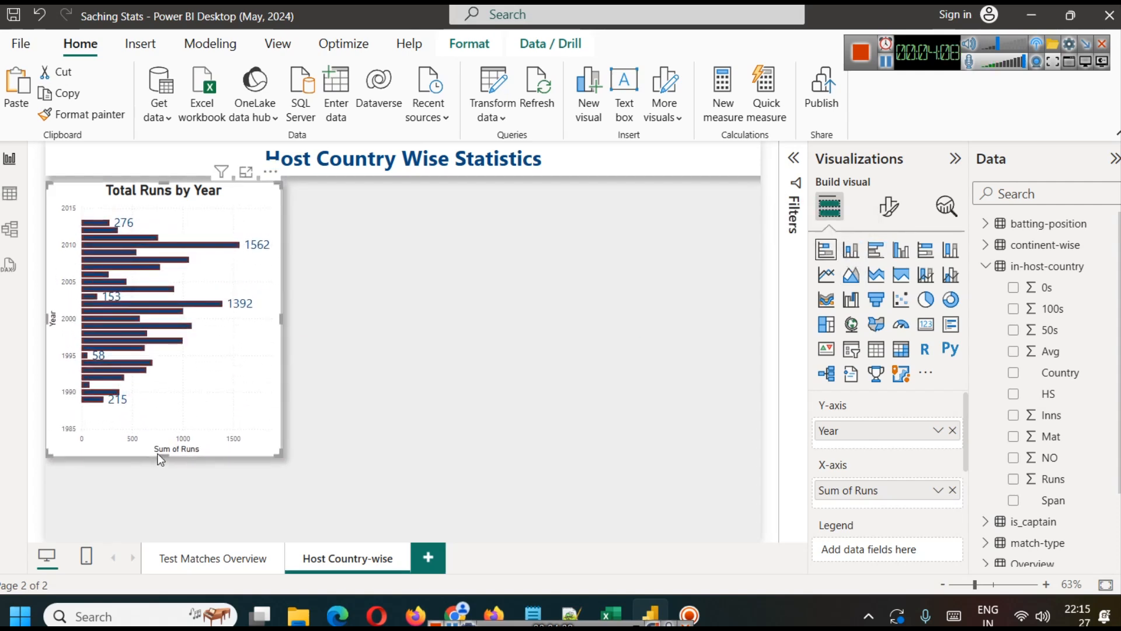
left_click(384, 317)
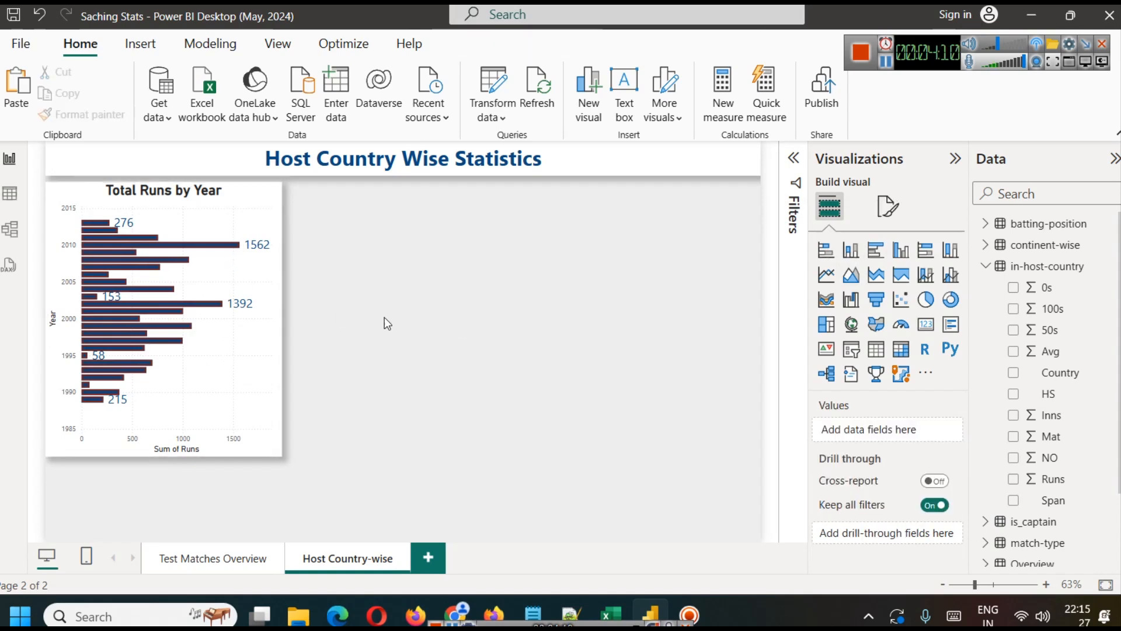
left_click(221, 194)
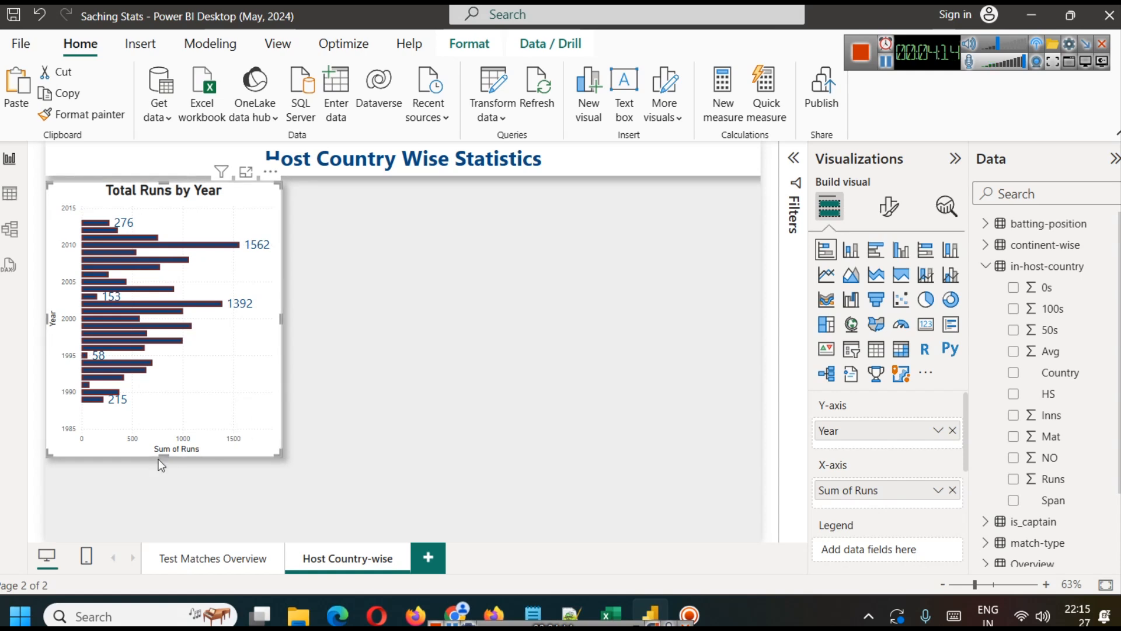
left_click_drag(164, 456, 156, 404)
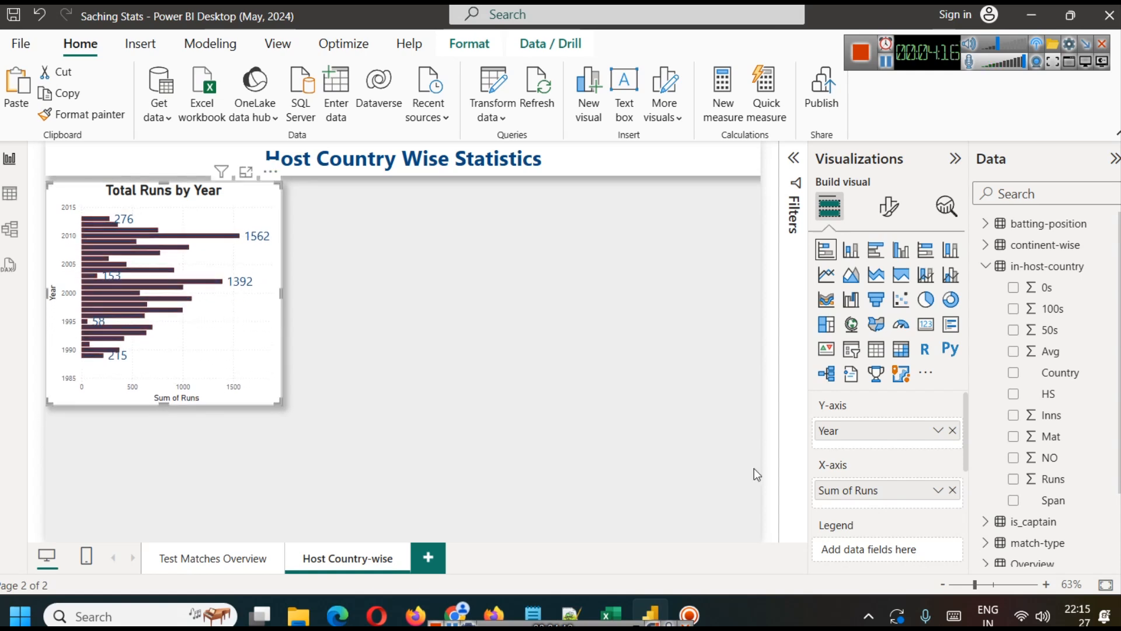
Step: Replace the bar chart's fields with Country on the Y-axis and Runs from in-host-country on the X-axis, and narrow the chart slightly
left_click(952, 429)
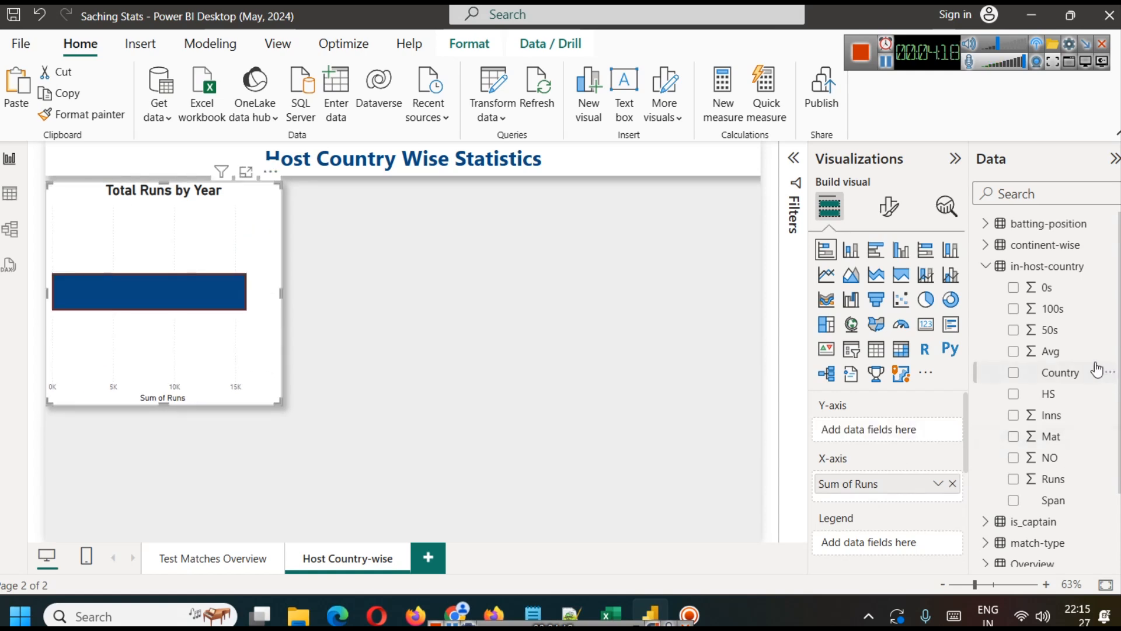
left_click_drag(1069, 376, 890, 431)
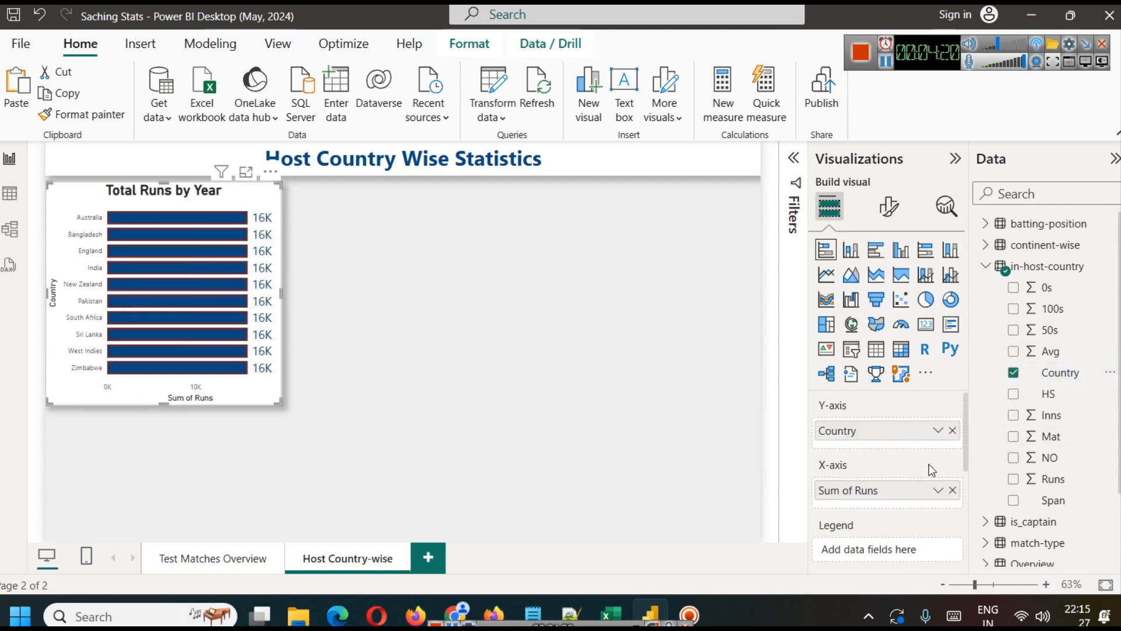
left_click(952, 489)
left_click_drag(1053, 479, 879, 495)
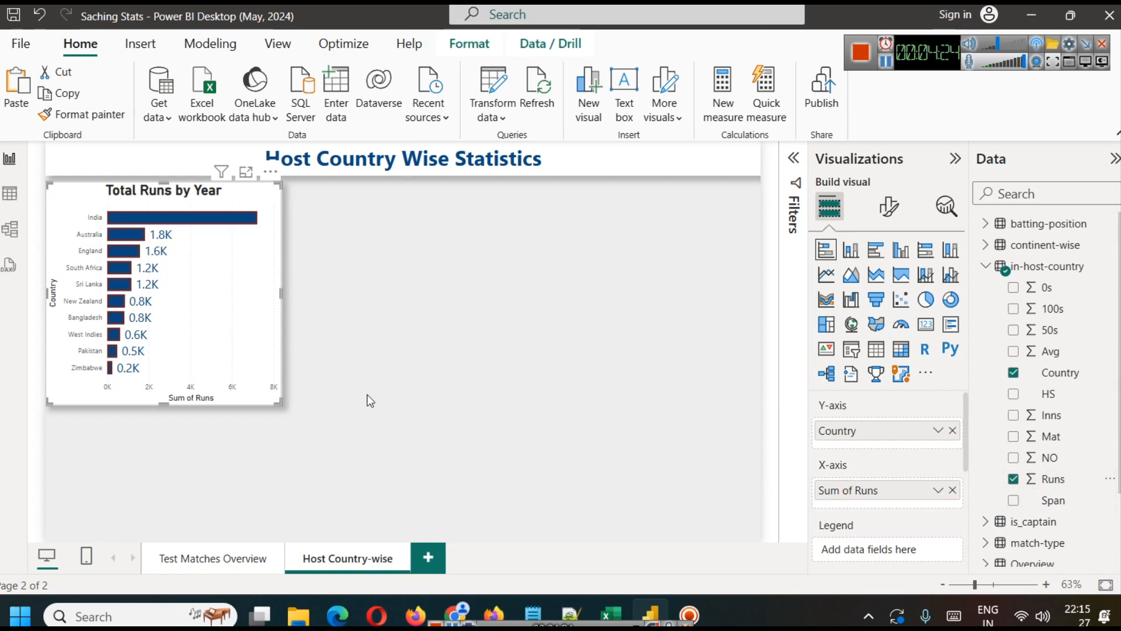
left_click_drag(279, 300, 520, 310)
left_click_drag(597, 319, 261, 322)
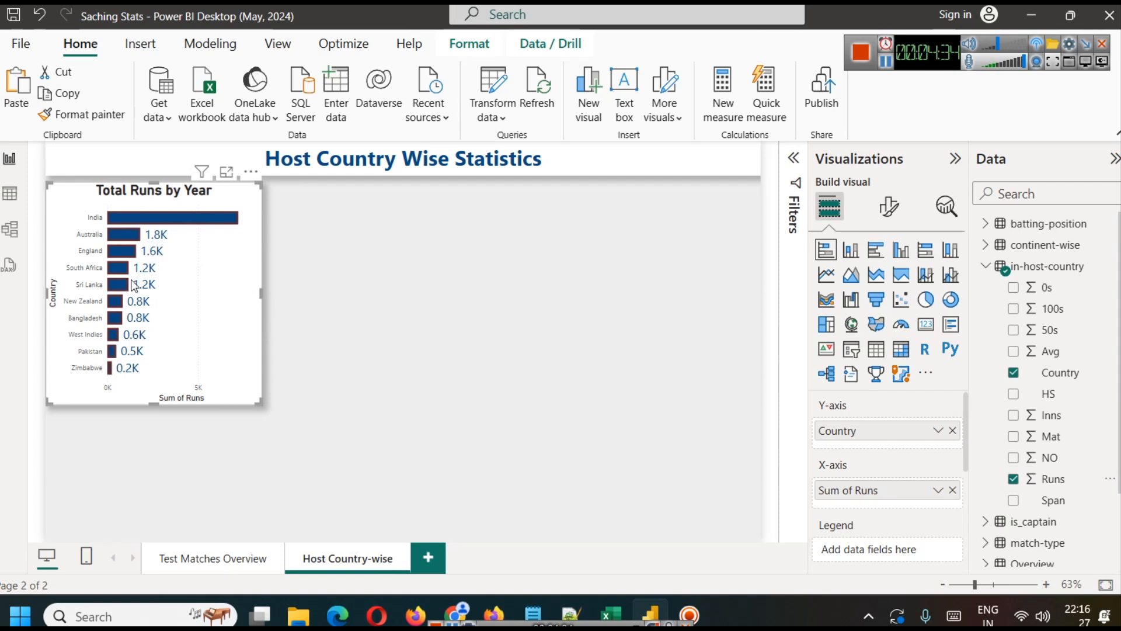
left_click(886, 62)
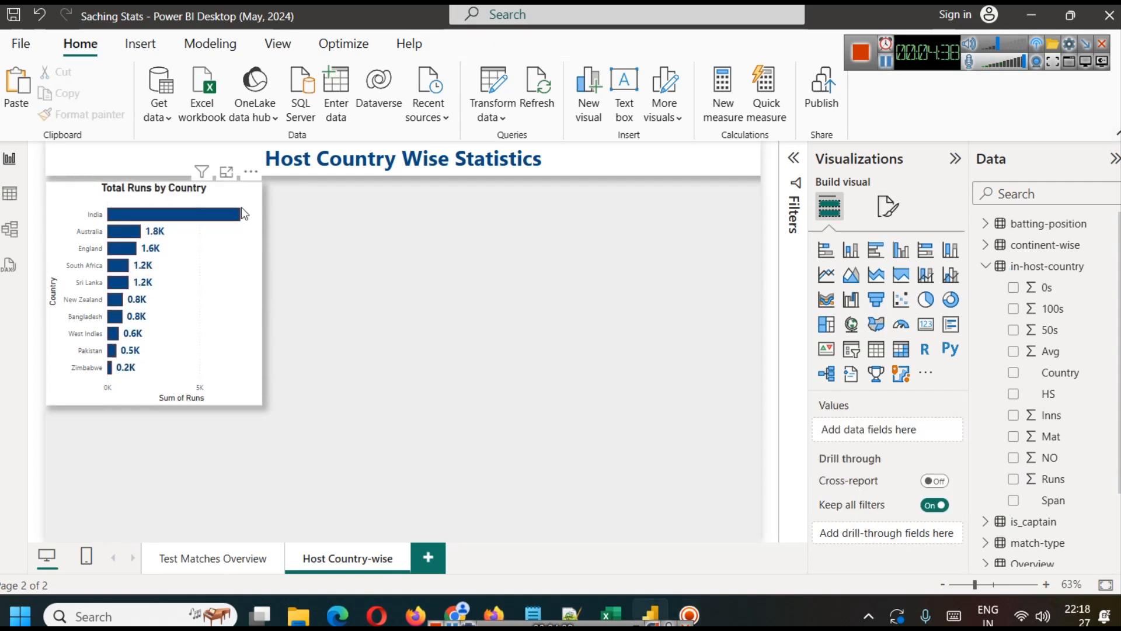
Step: Open the data label settings of the Total Runs by Country chart and toggle the labels off and on again
left_click(240, 207)
left_click(889, 205)
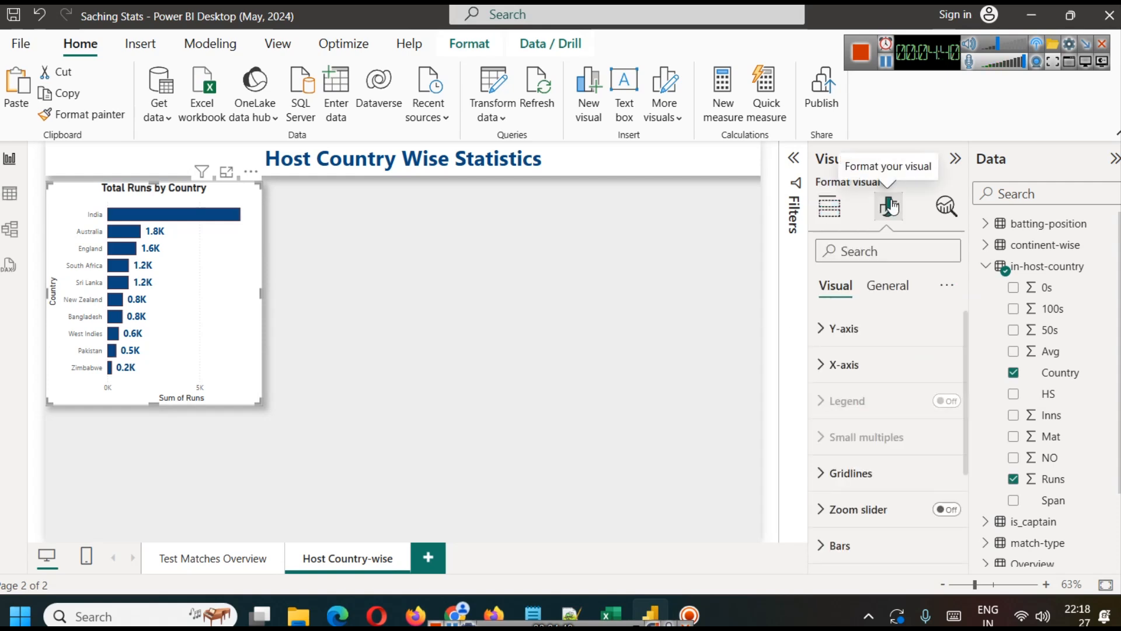
scroll(887, 373, "down", 3)
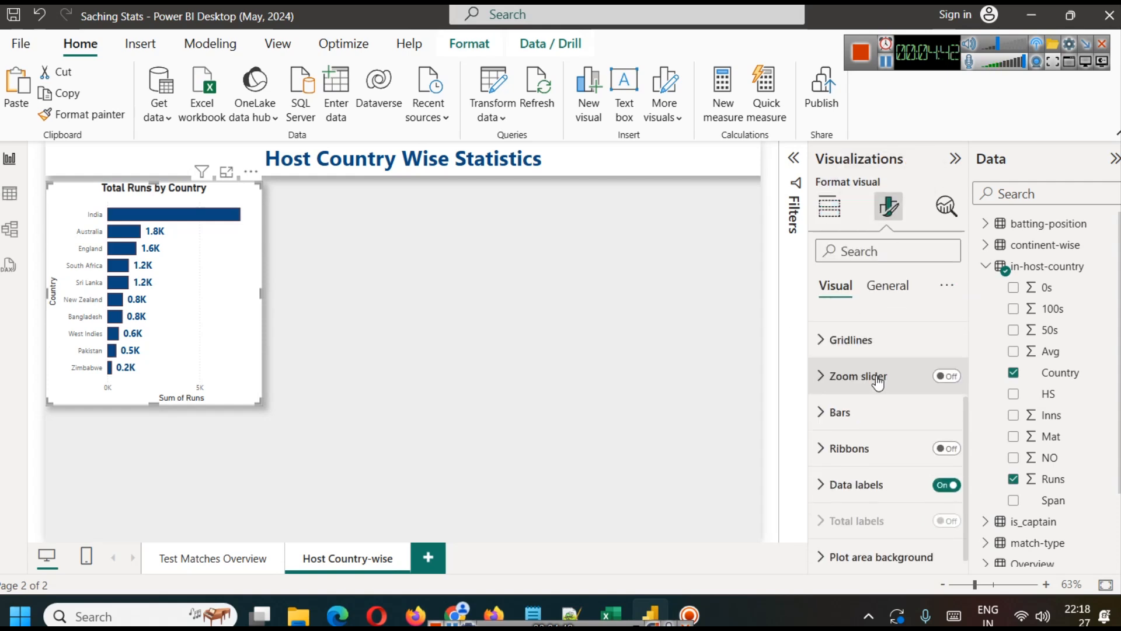
left_click(879, 479)
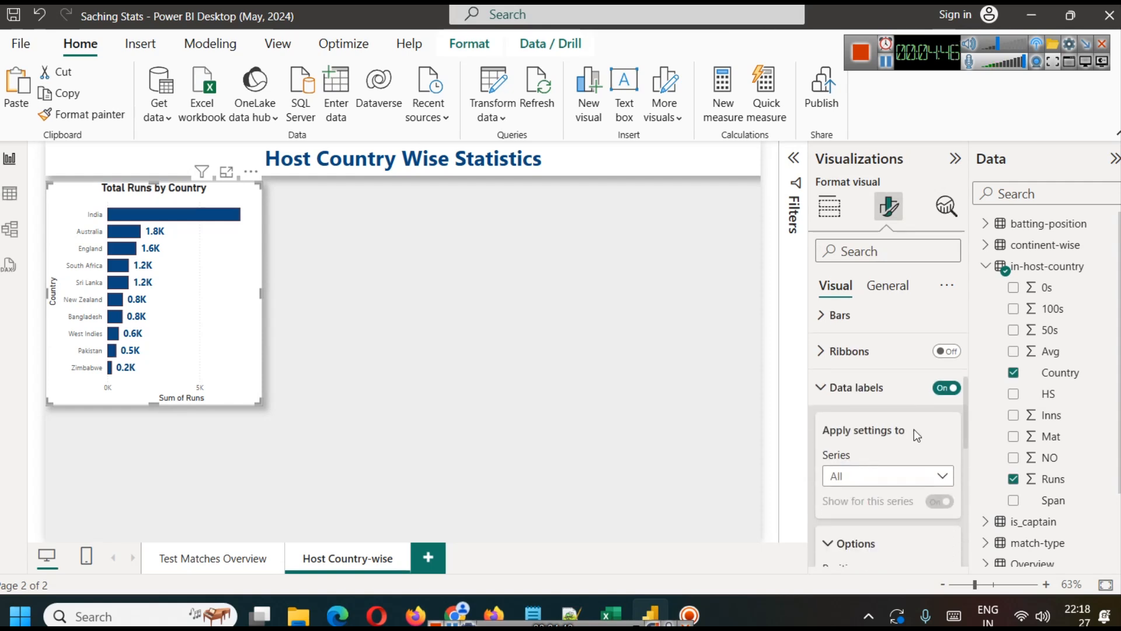
left_click(940, 388)
left_click(940, 388)
scroll(871, 444, "down", 5)
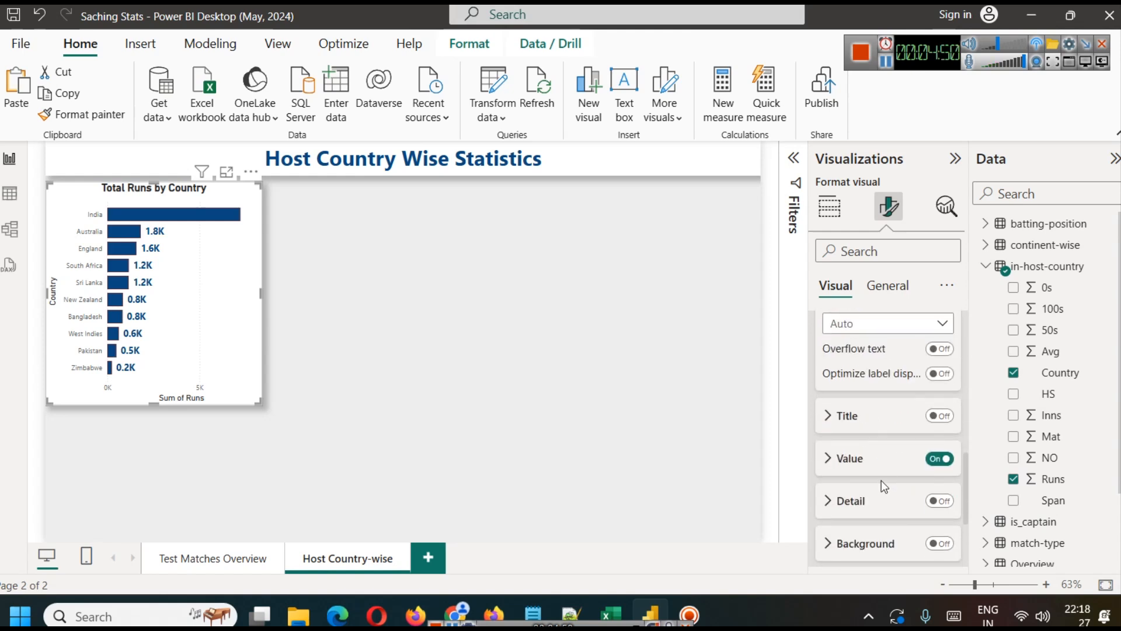
Step: Try the title, detail and background options of the data labels, switching each one back off
left_click(939, 415)
left_click(939, 416)
left_click(939, 500)
left_click(939, 501)
left_click(939, 544)
left_click(939, 543)
Step: Set the data label position of the Total Runs by Country chart to Inside center
left_click(885, 471)
scroll(885, 471, "down", 2)
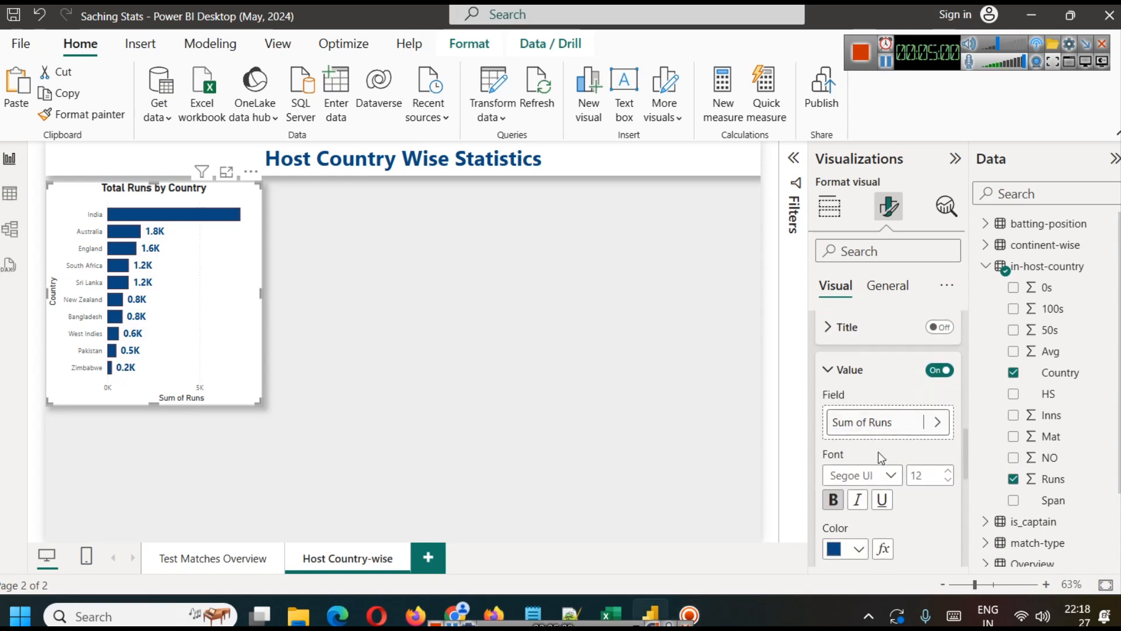
scroll(891, 453, "up", 2)
scroll(888, 450, "up", 2)
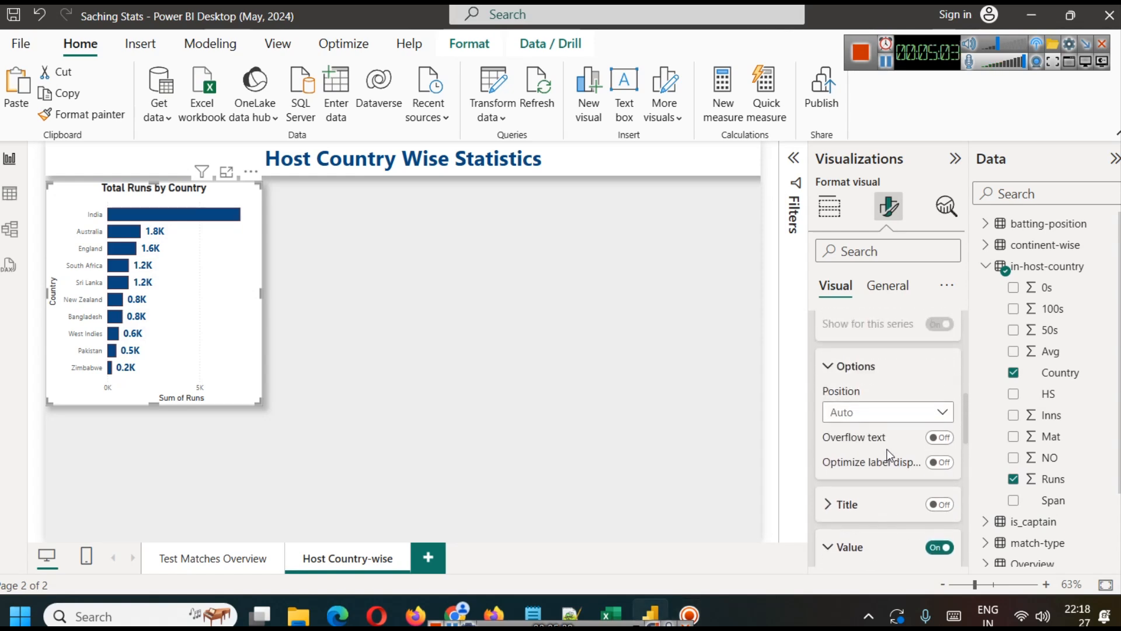
left_click(870, 413)
left_click(863, 498)
left_click(866, 413)
left_click(925, 403)
Step: Color the data label values light grey and set their font size to 10
scroll(885, 475, "down", 5)
left_click(846, 436)
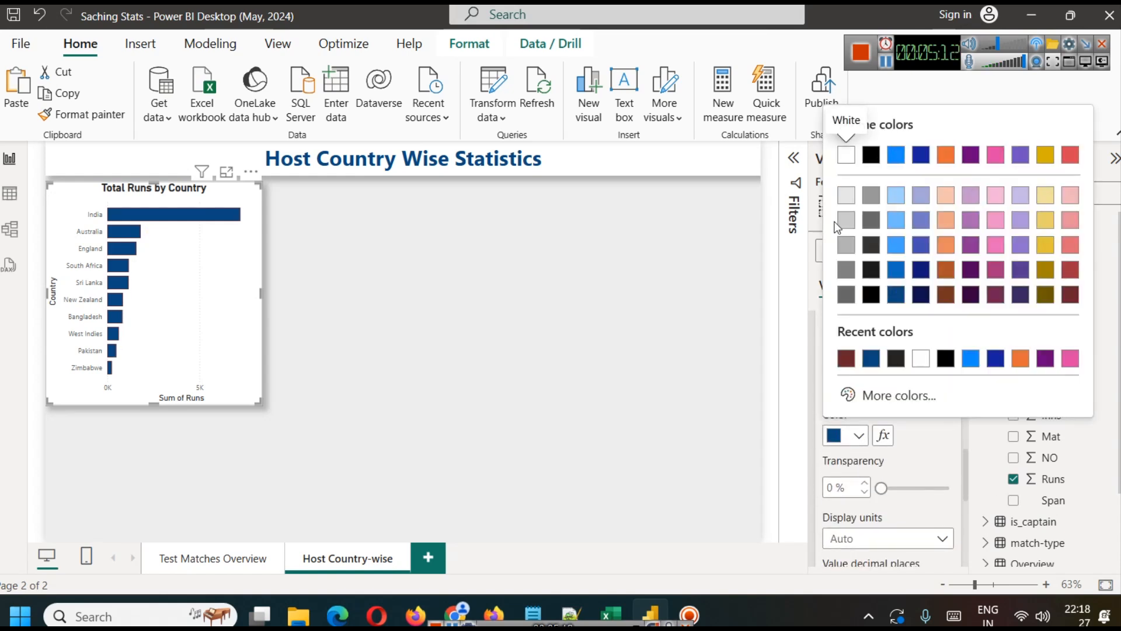
left_click(846, 195)
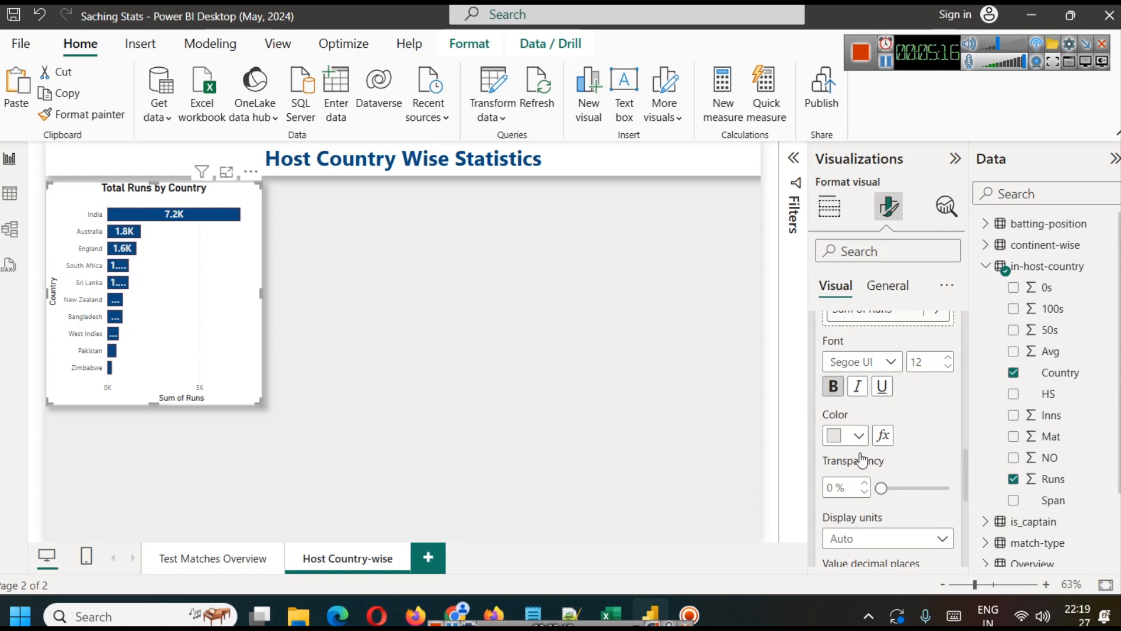
scroll(862, 462, "up", 2)
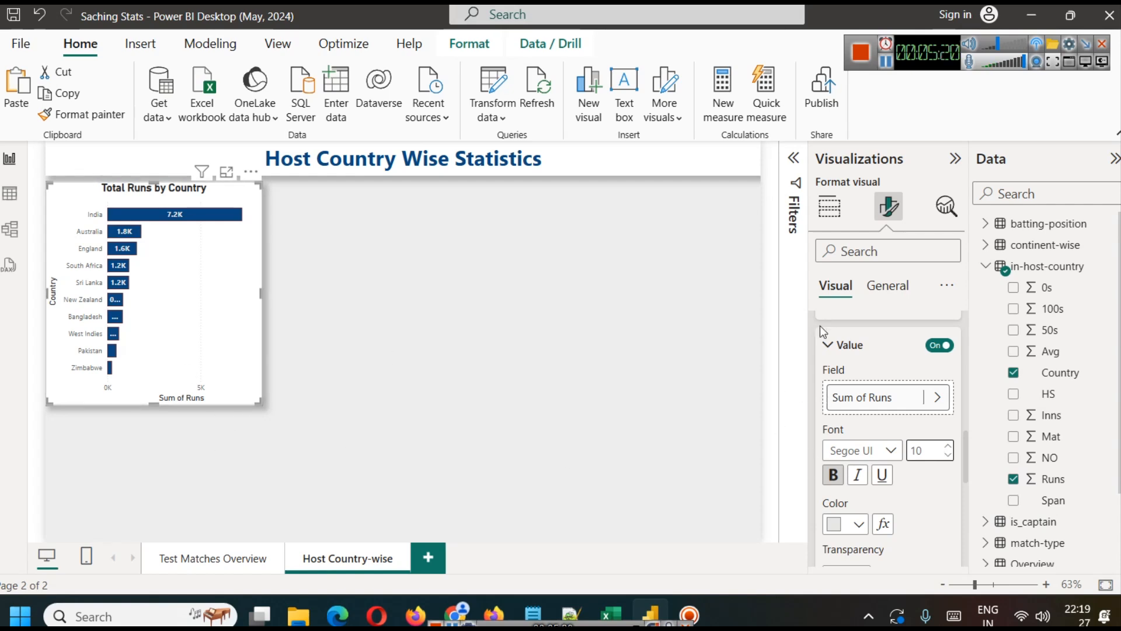
scroll(856, 383, "up", 10)
Step: Set the data labels' display units to None and shift the chart slightly down on the page
scroll(857, 382, "down", 8)
scroll(870, 444, "down", 6)
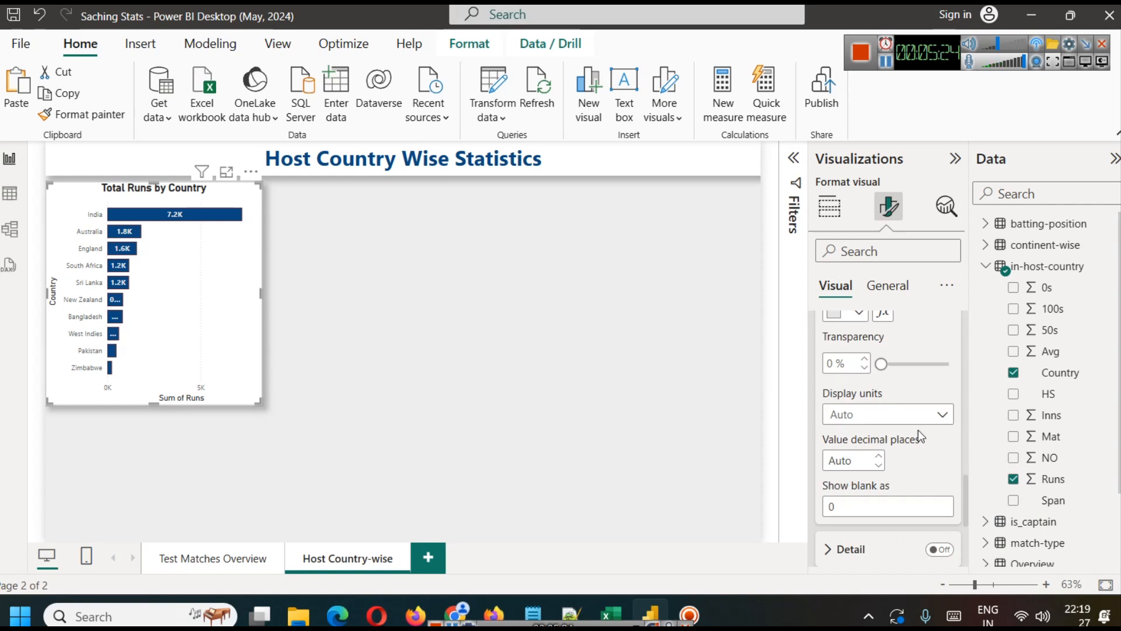
left_click(886, 416)
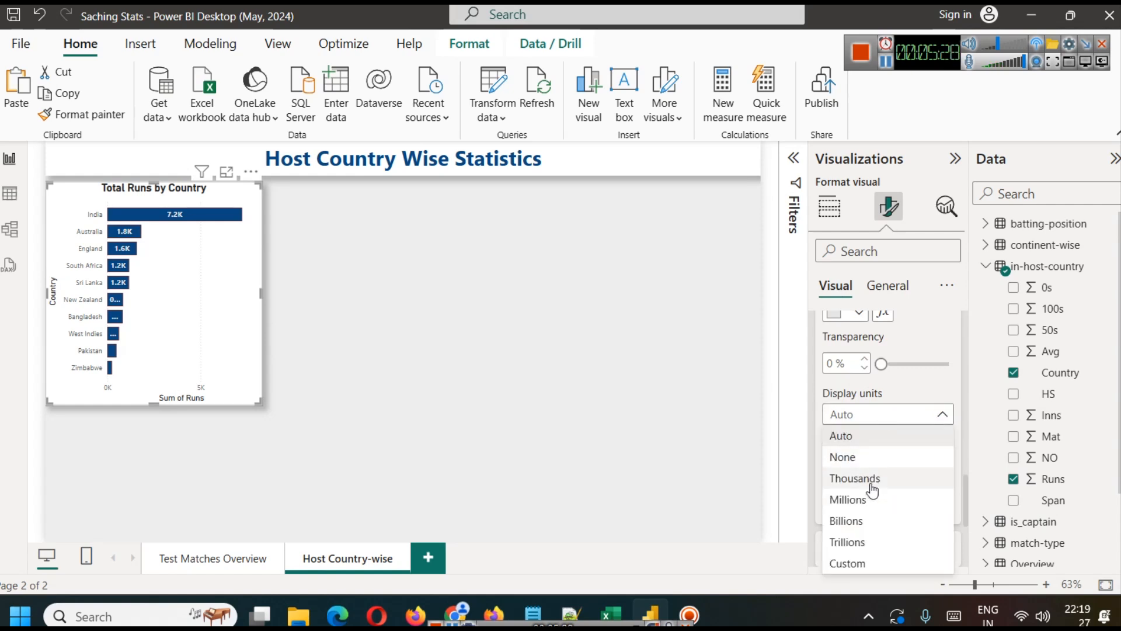
left_click(854, 459)
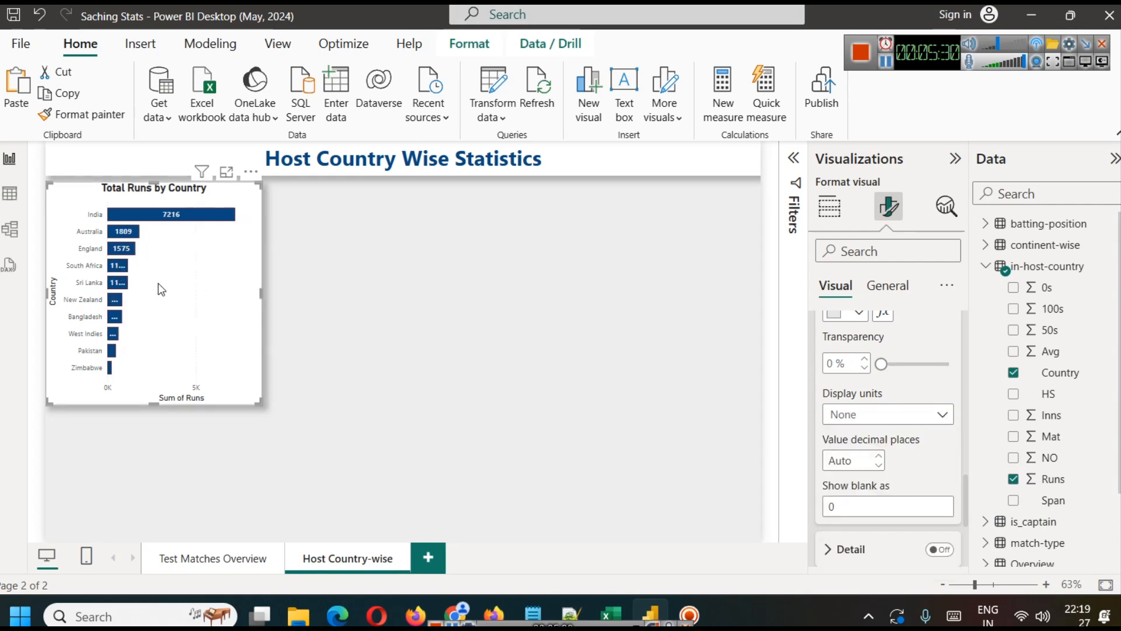
left_click(886, 61)
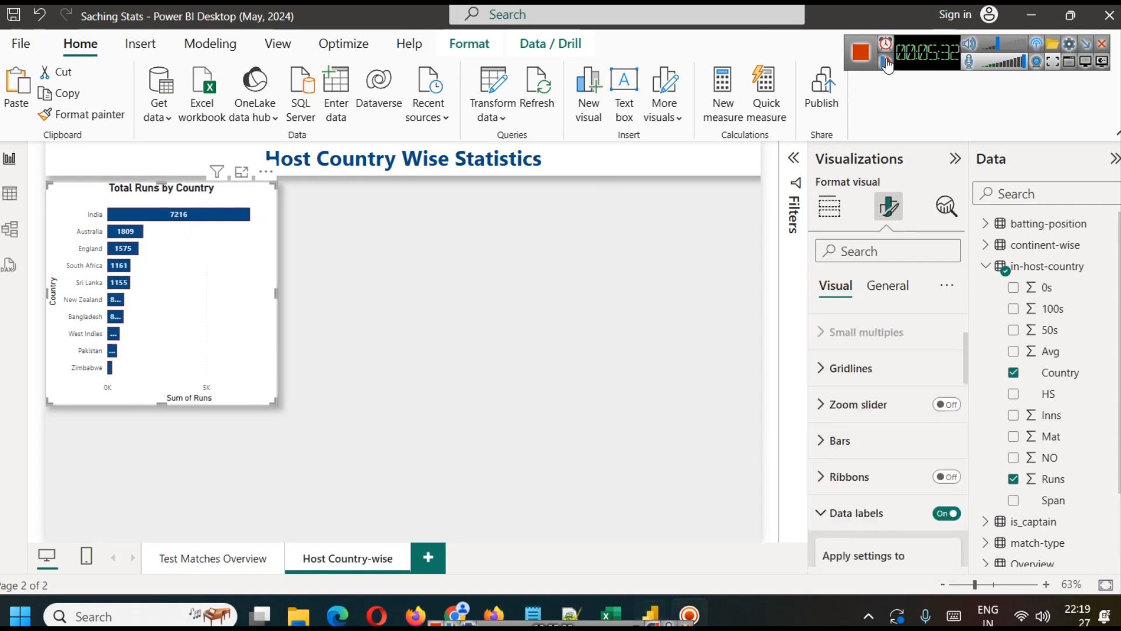
left_click_drag(273, 215, 274, 246)
Step: Try a wider stacked column version of the Total Runs by Country chart and undo both changes
left_click(829, 206)
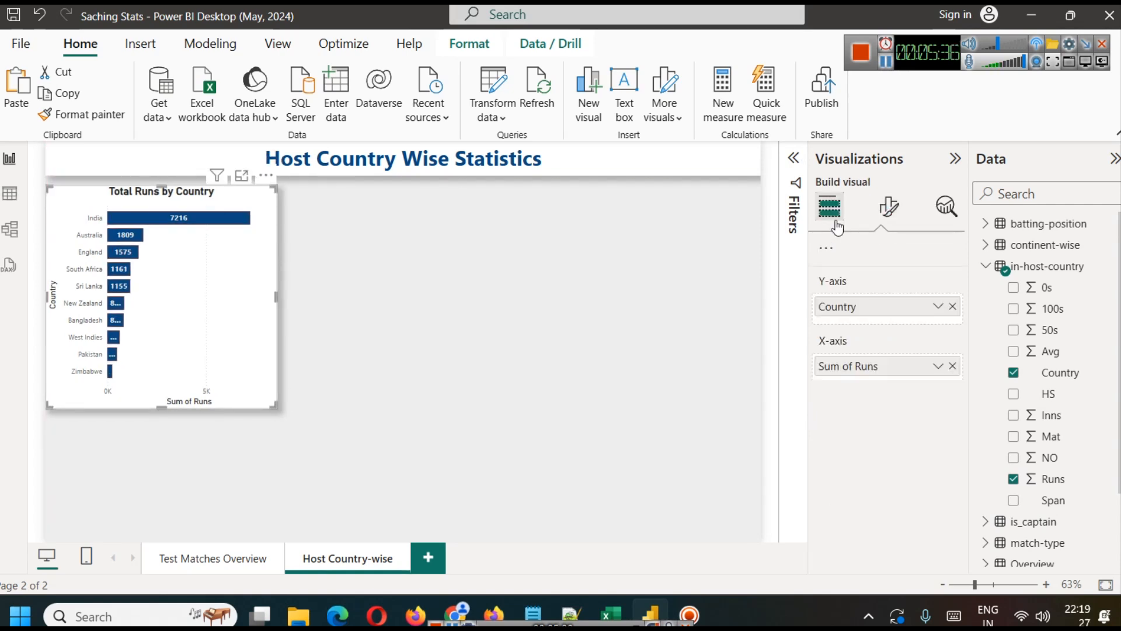
left_click(851, 250)
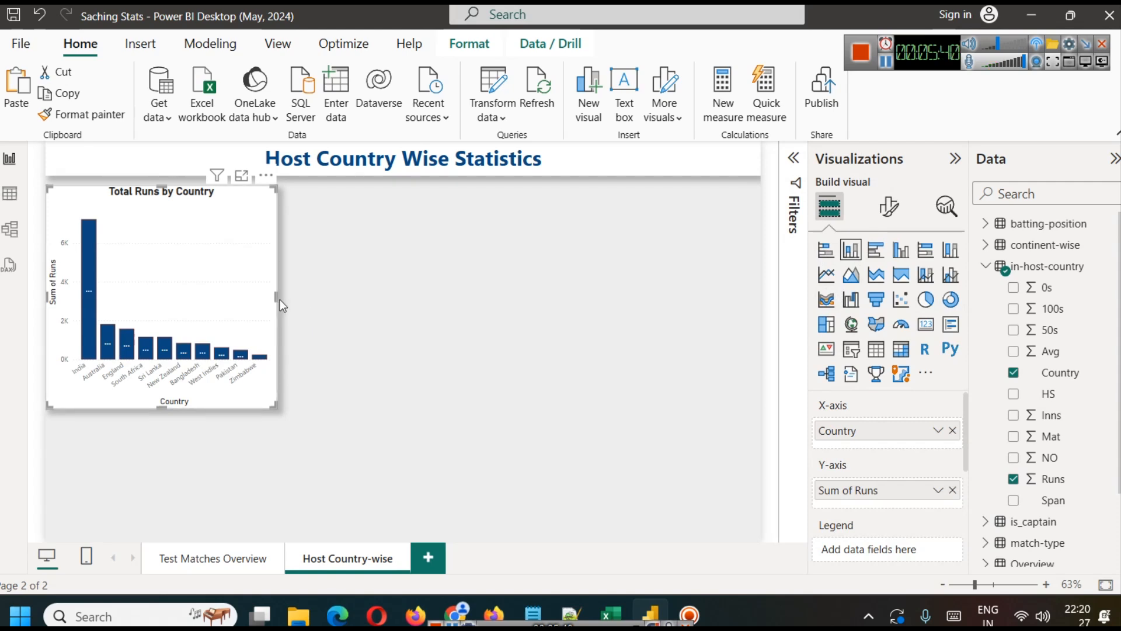
left_click_drag(278, 299, 391, 291)
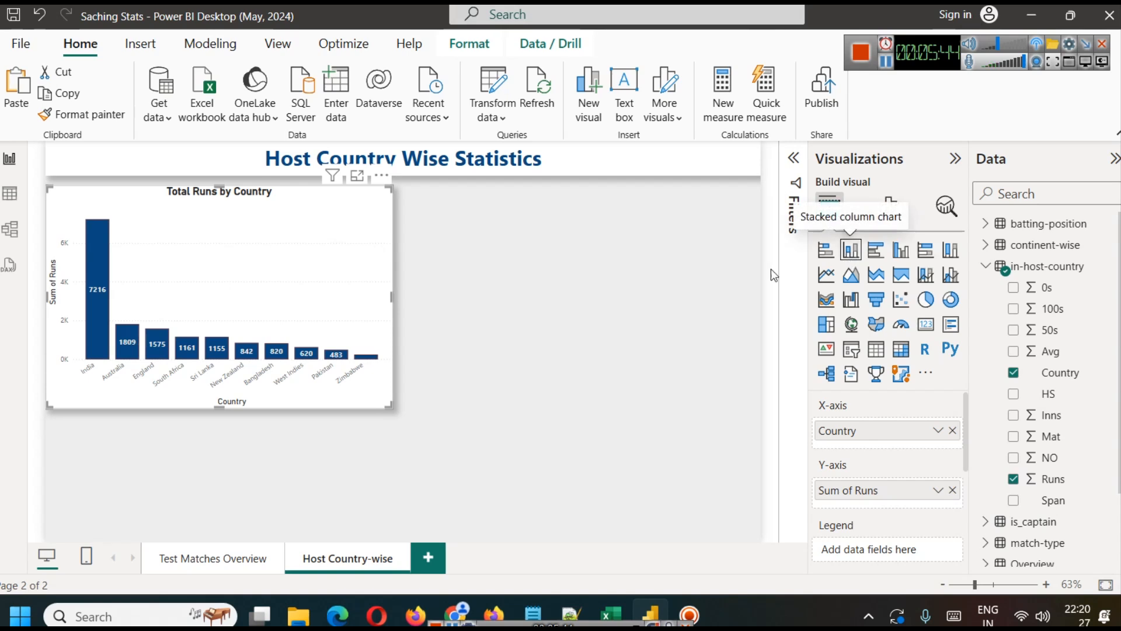
key("ctrl+z")
key("ctrl+z")
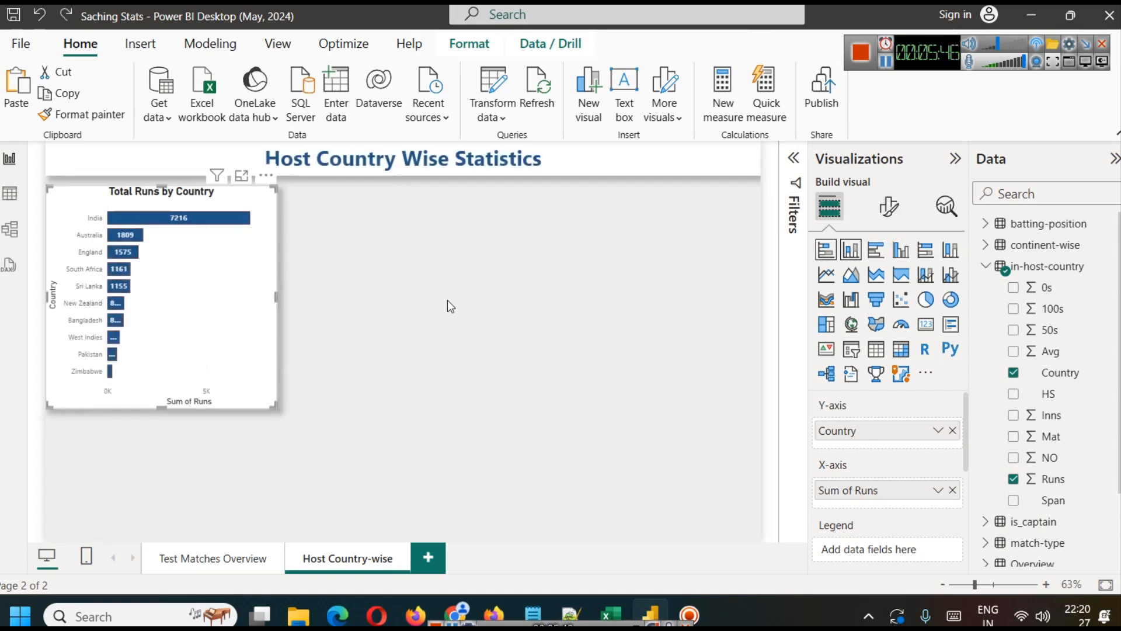
Step: Set the data label position of the Total Runs by Country bar chart to Outside end
left_click(888, 218)
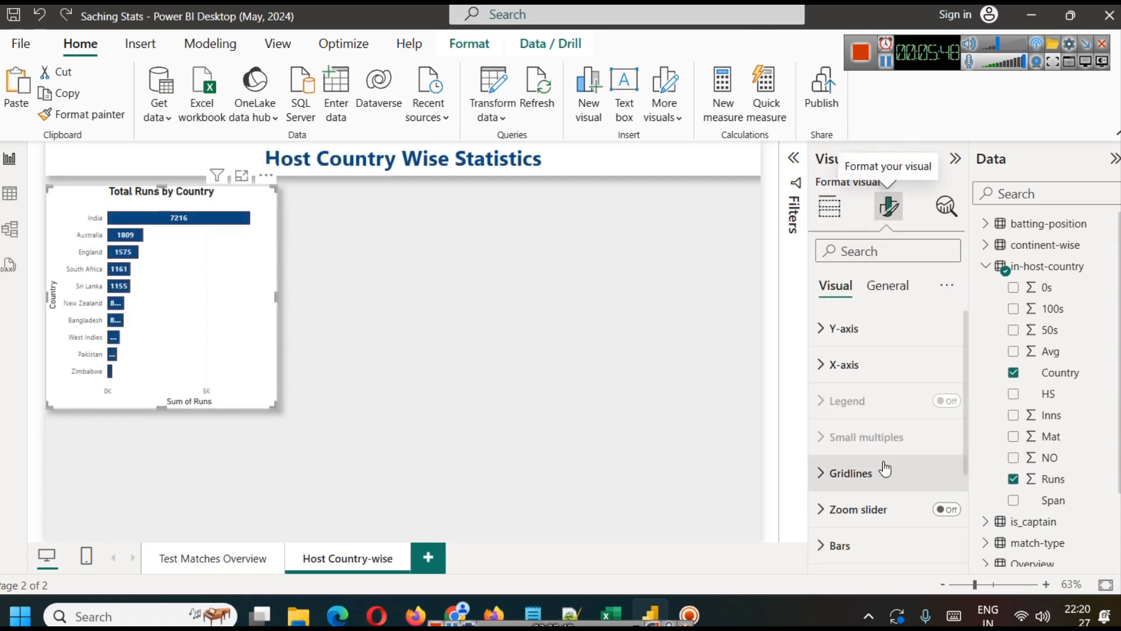
scroll(881, 461, "down", 3)
left_click(858, 504)
scroll(895, 448, "down", 5)
left_click(888, 420)
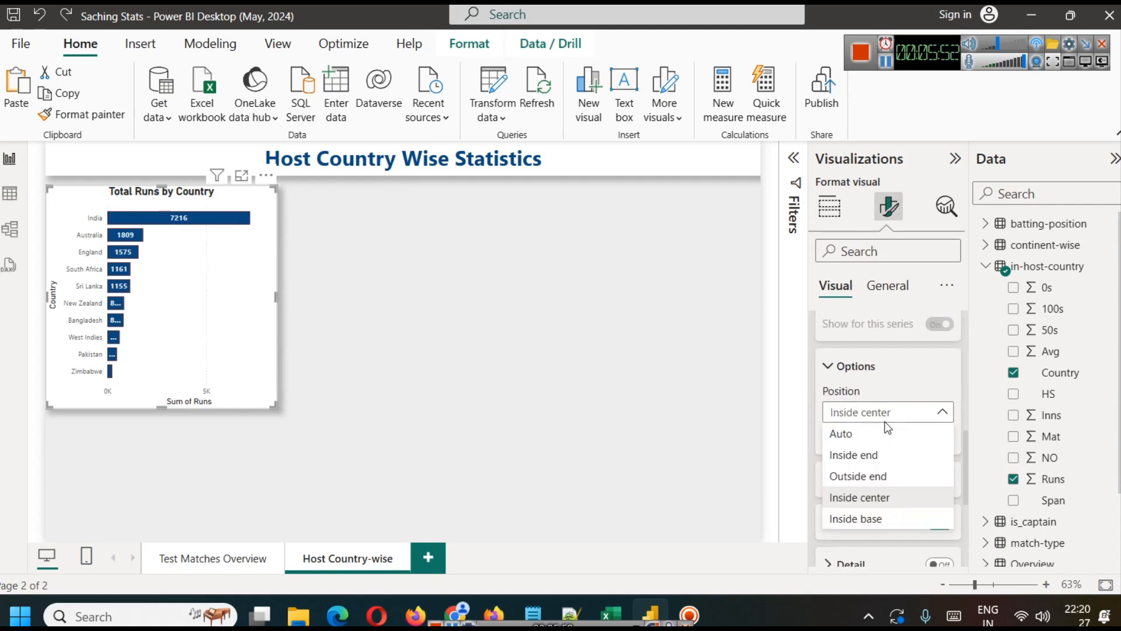
left_click(875, 477)
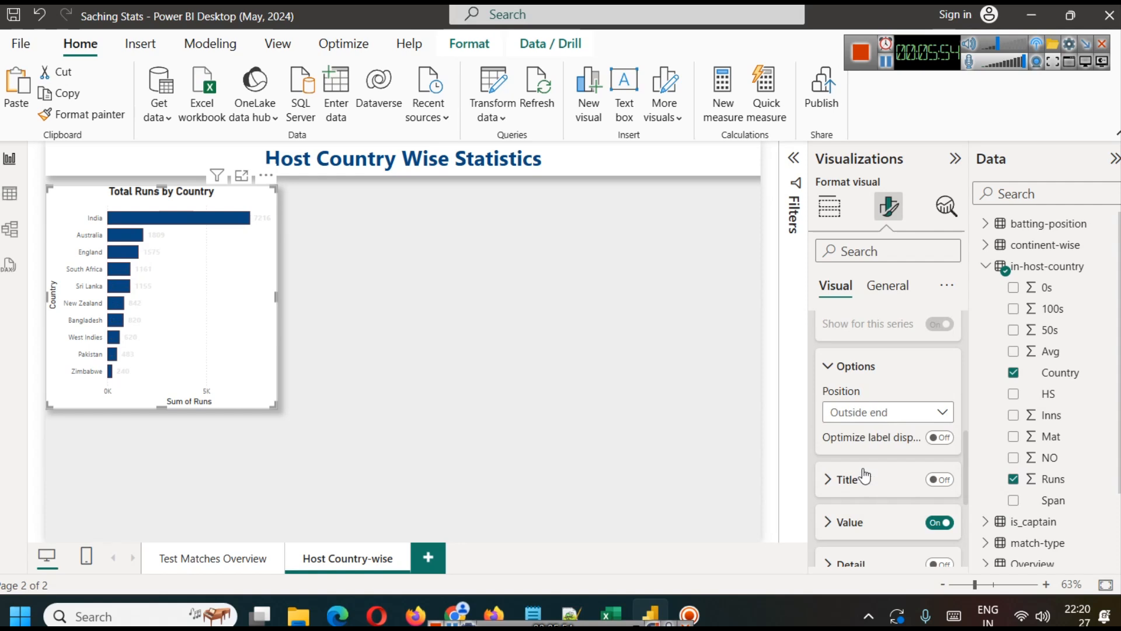
Step: Change the data label value color of the Total Runs by Country chart to dark blue
scroll(935, 478, "down", 3)
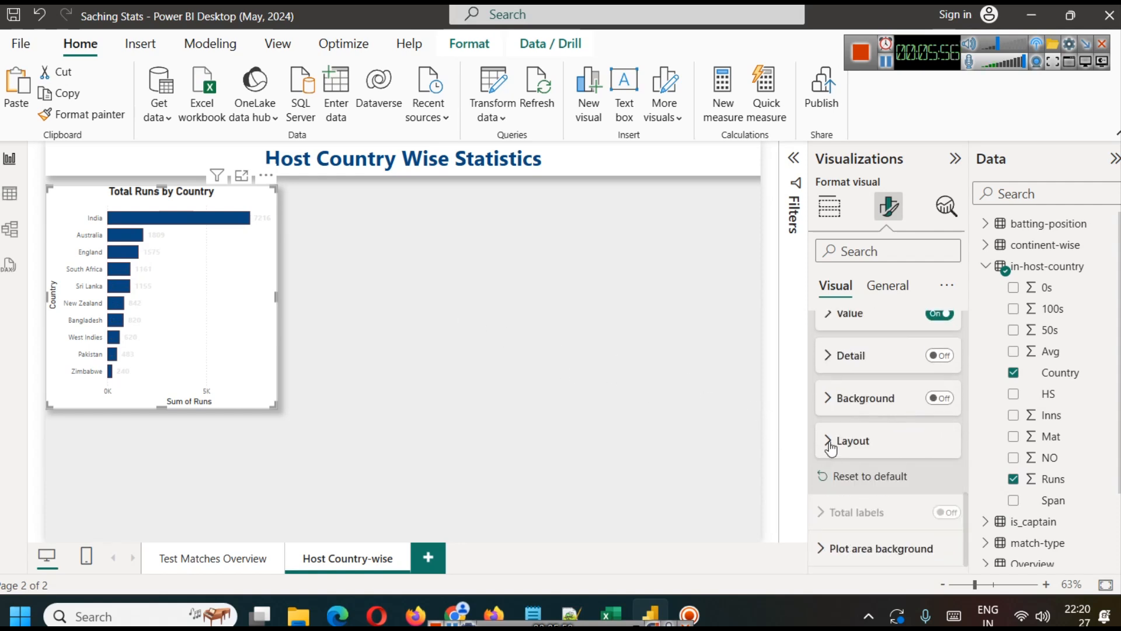
left_click(841, 392)
left_click(847, 358)
scroll(870, 526, "down", 1)
scroll(860, 506, "up", 4)
scroll(855, 414, "down", 3)
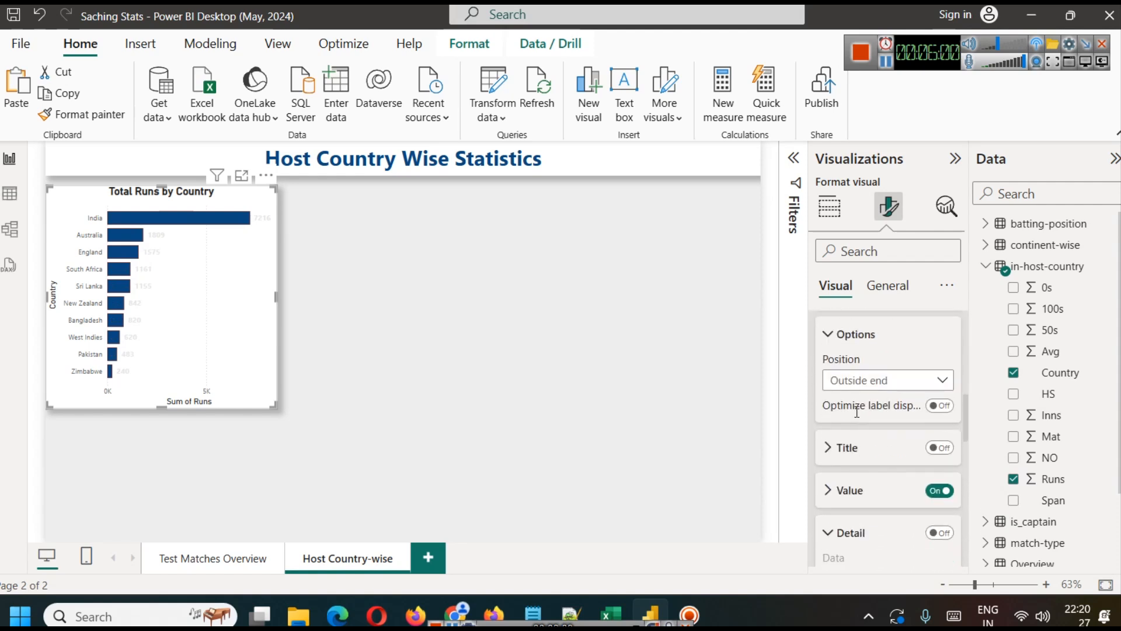
left_click(856, 409)
scroll(856, 413, "down", 3)
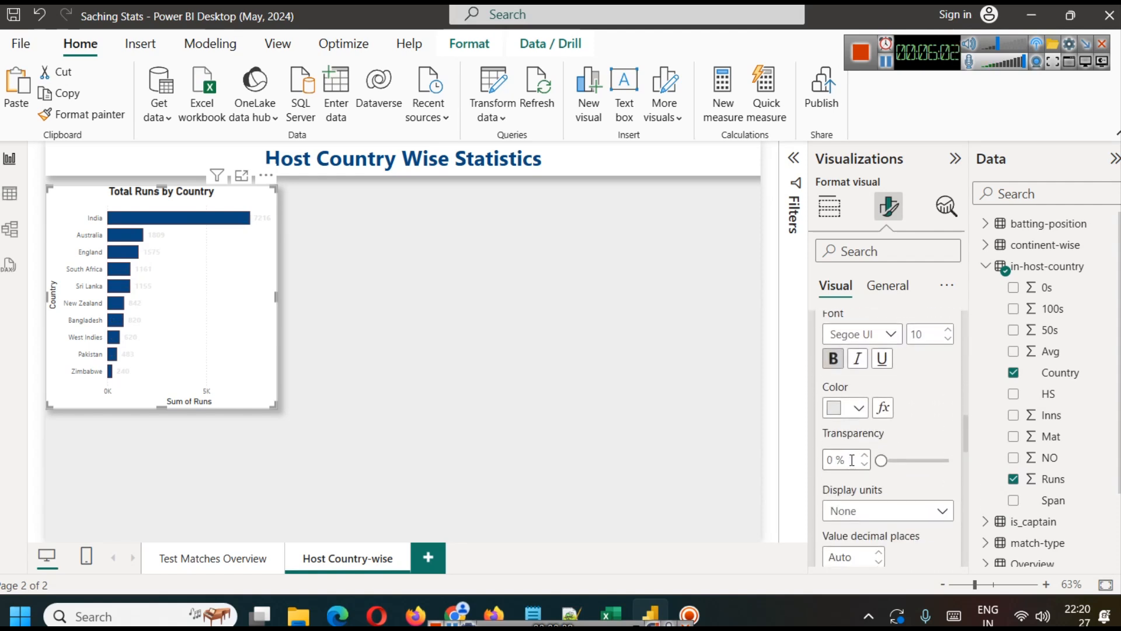
left_click(854, 404)
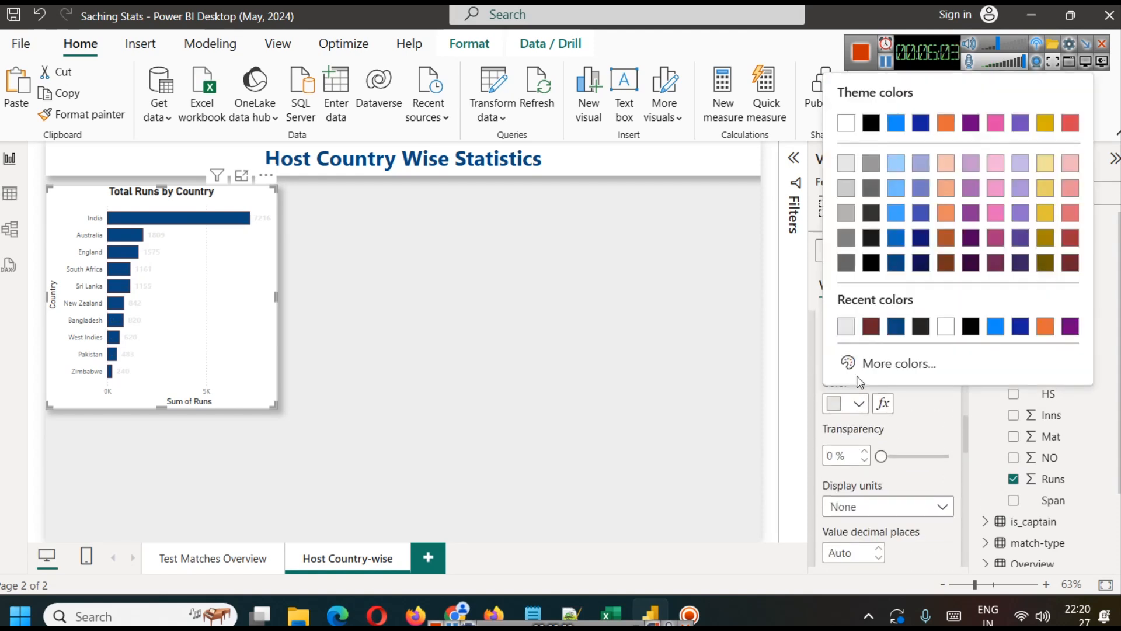
left_click(896, 263)
left_click(375, 307)
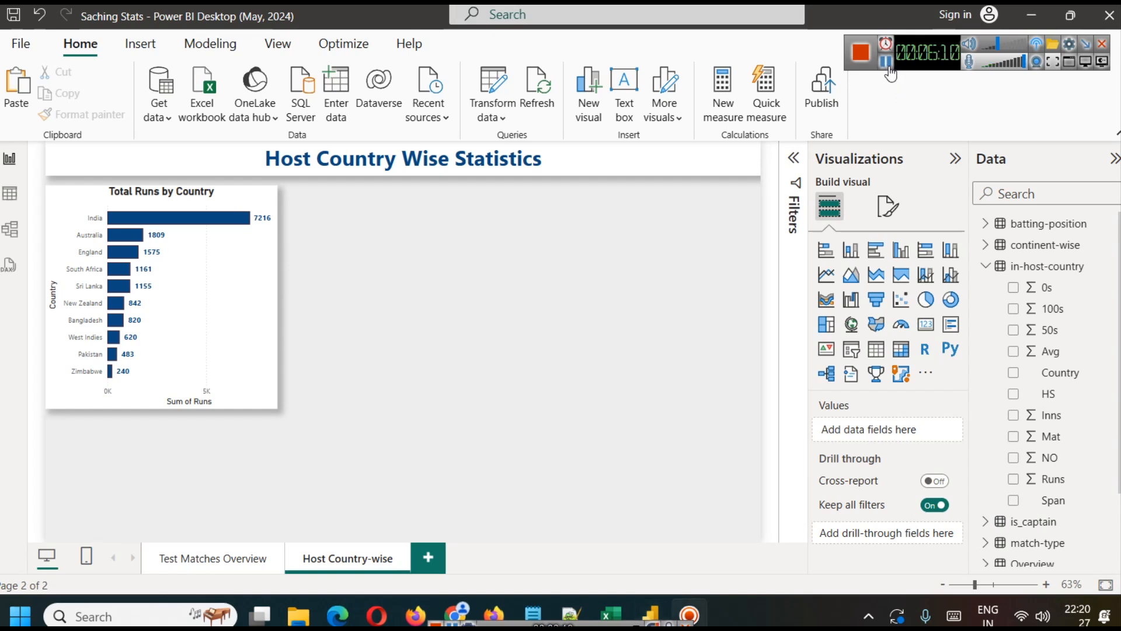
Step: Reduce the height of the Total Runs by Country chart slightly and place a copy of it beside the original
left_click(180, 389)
left_click_drag(177, 407, 166, 377)
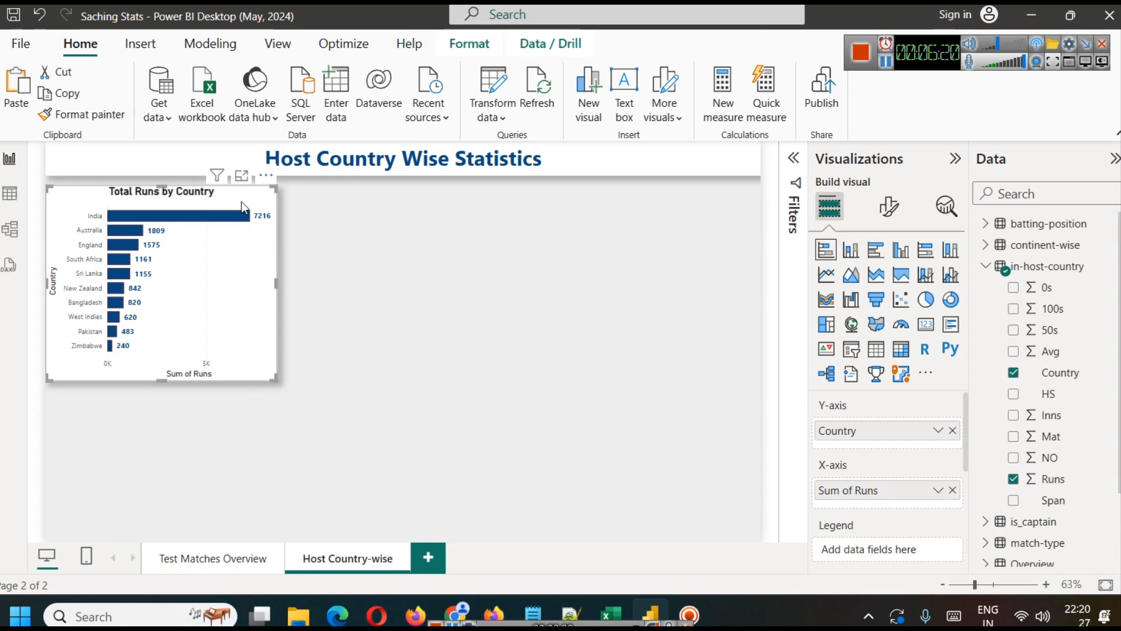
key("ctrl+c")
key("ctrl+v")
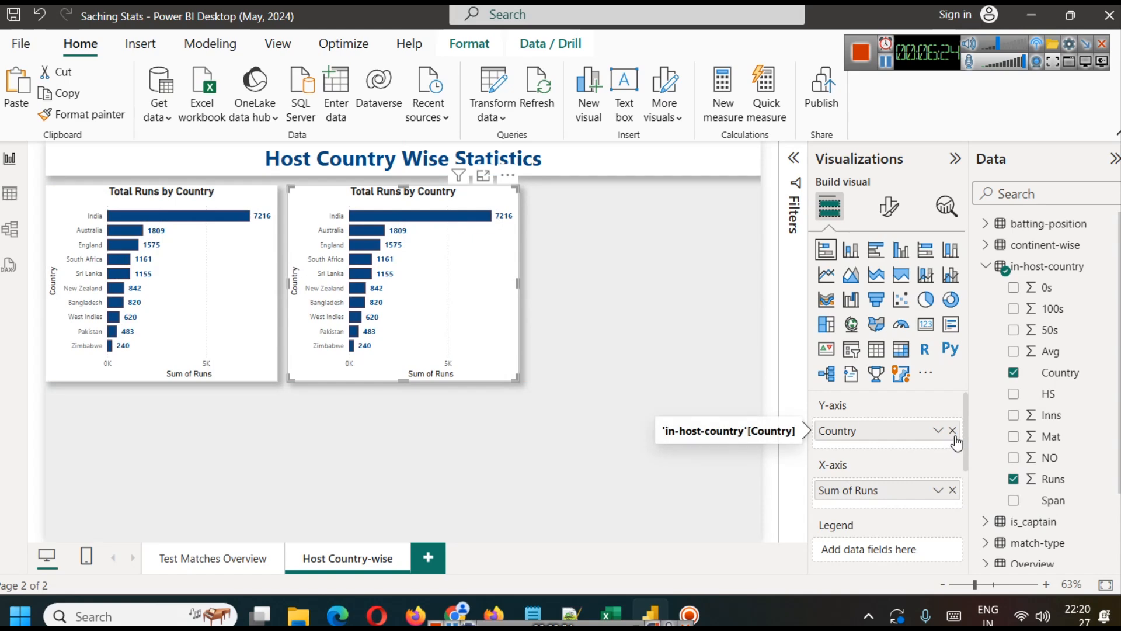
Step: Replace Sum of Runs with the 100s field on the X-axis of the copied bar chart
left_click(952, 490)
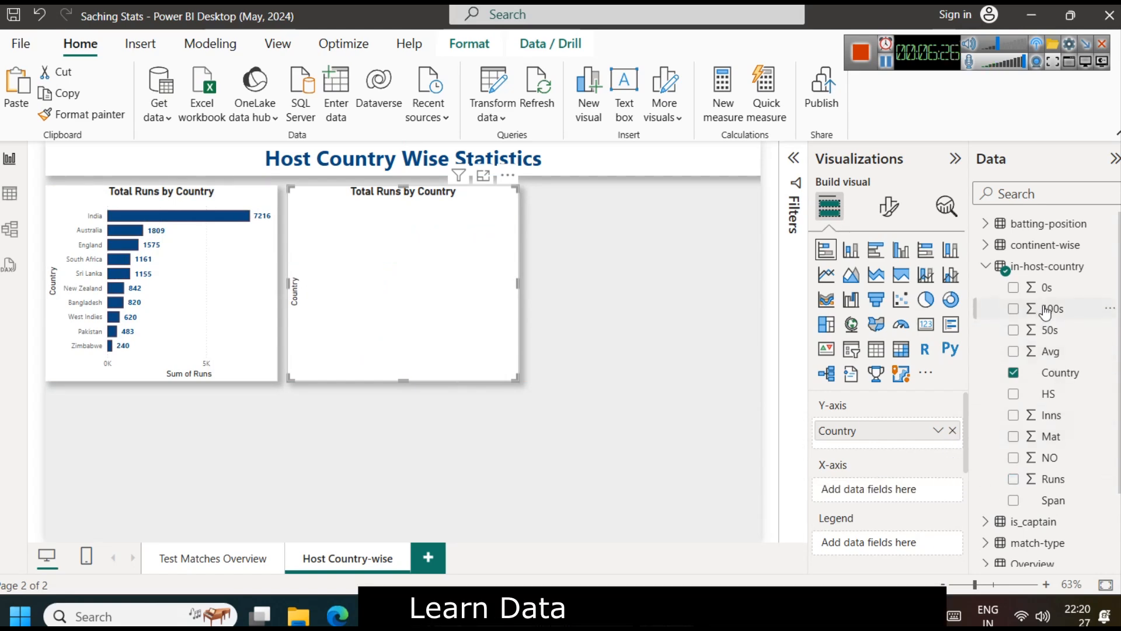
left_click_drag(1052, 309, 904, 481)
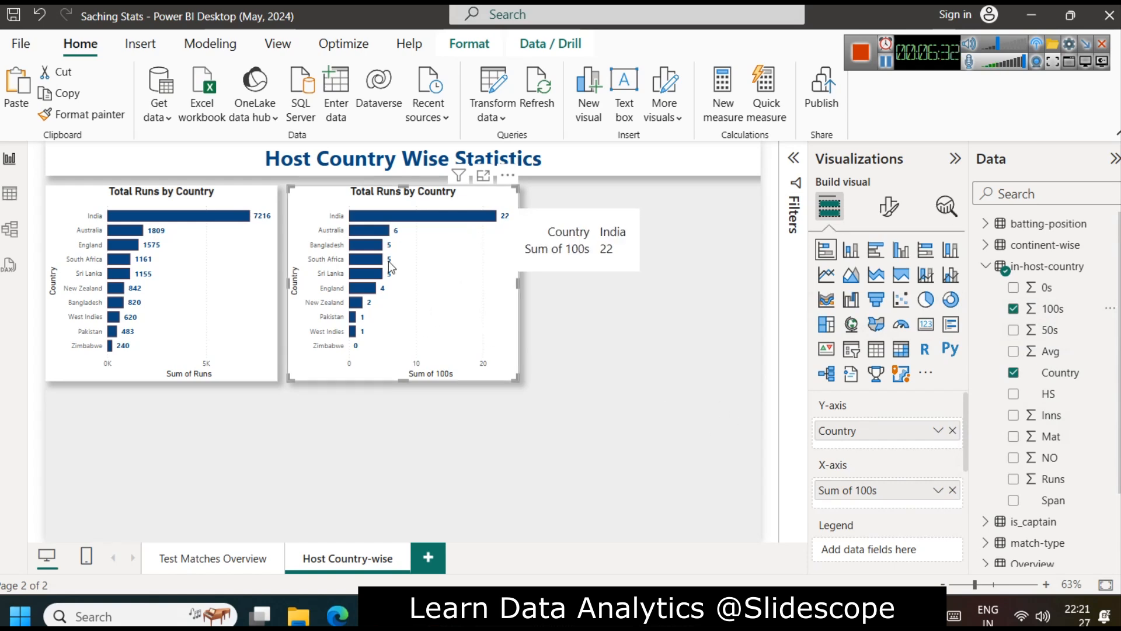
mouse_move(390, 238)
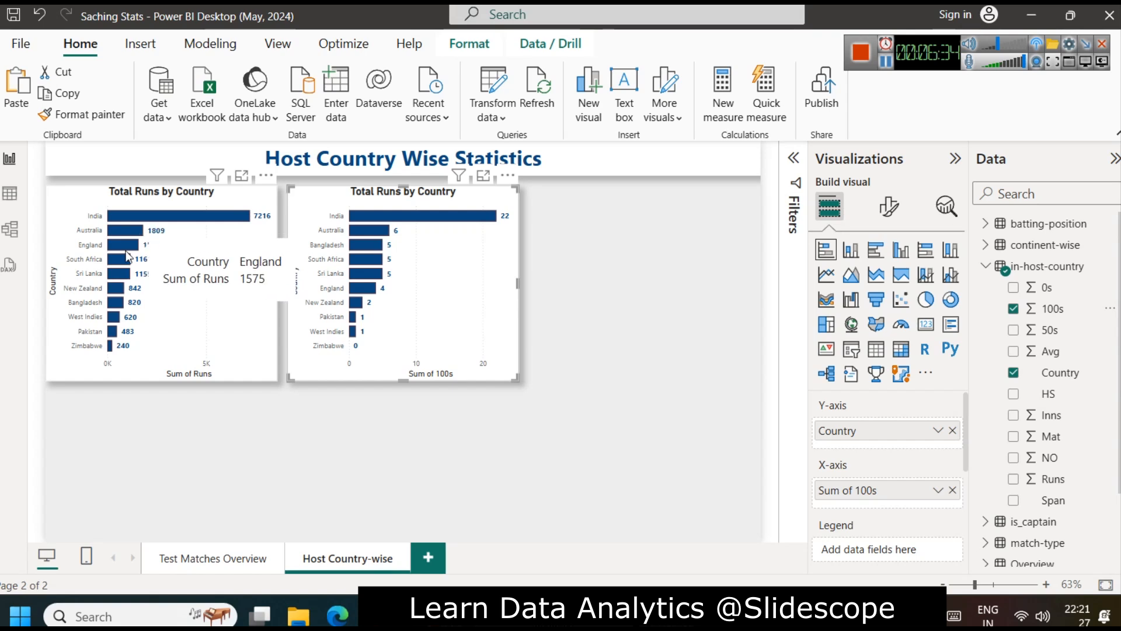
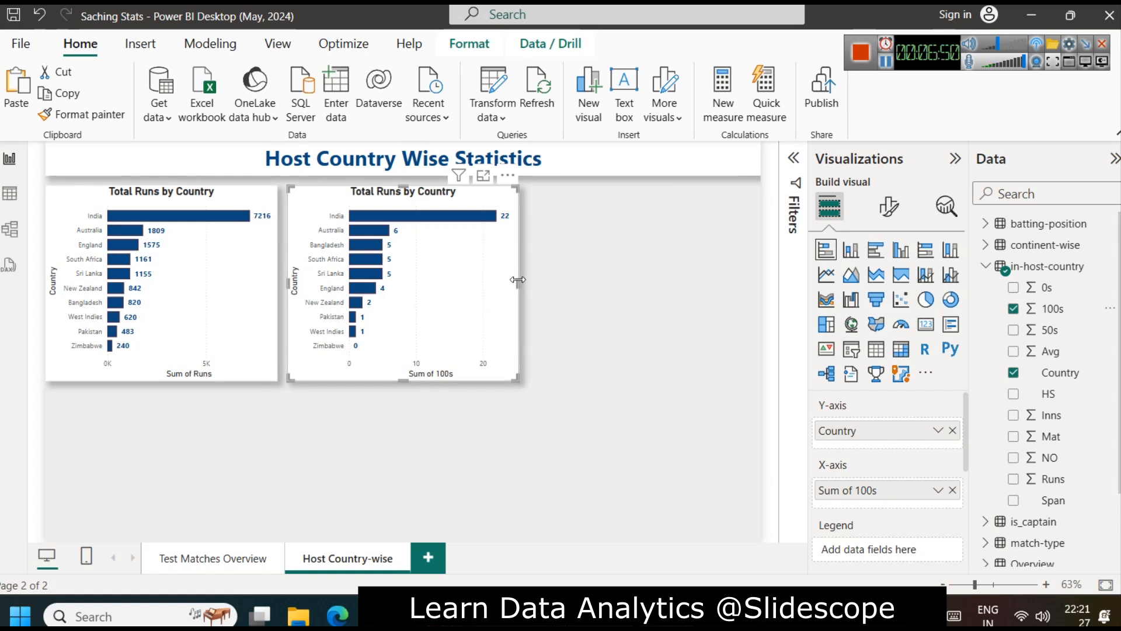
Step: Convert the copied bar chart of 100s by country to a donut chart and widen it slightly
left_click_drag(515, 283, 485, 278)
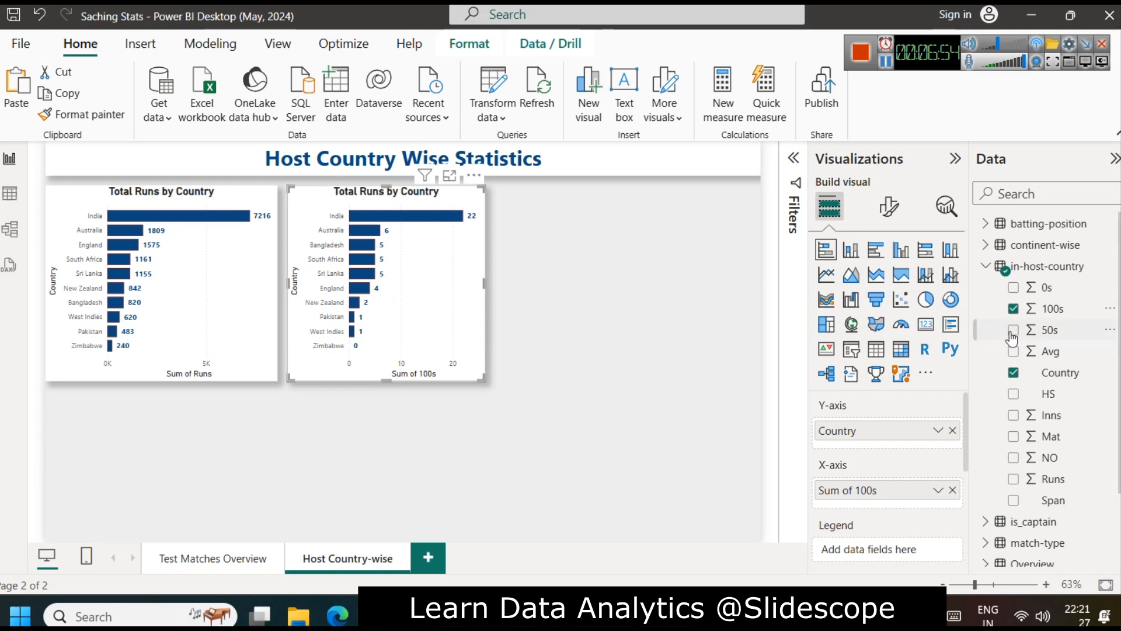
left_click(927, 301)
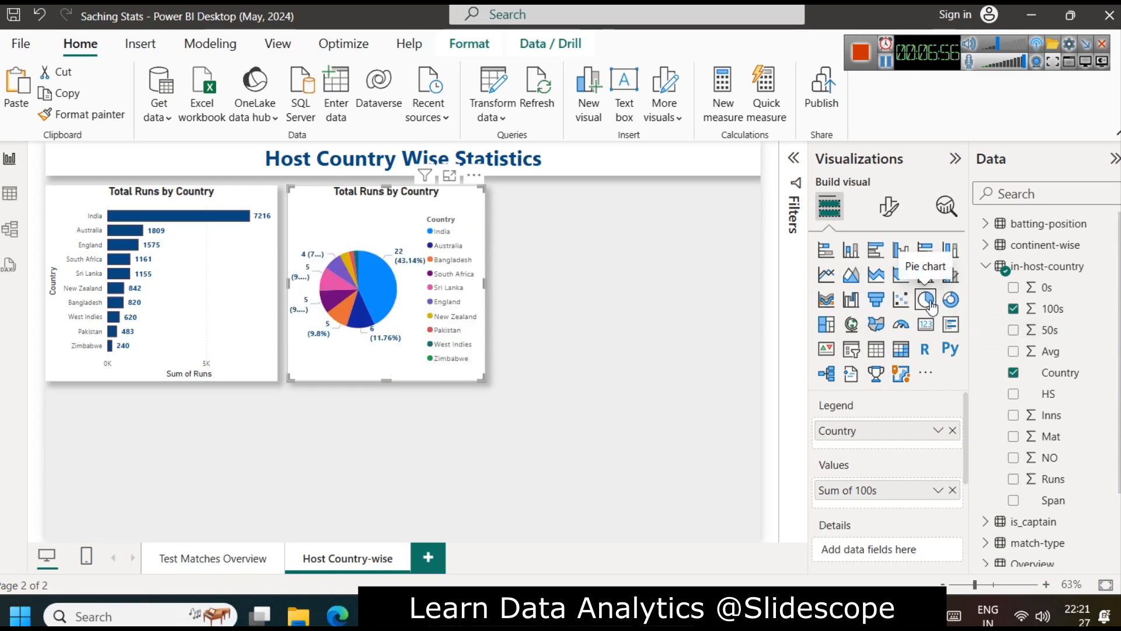
left_click(951, 299)
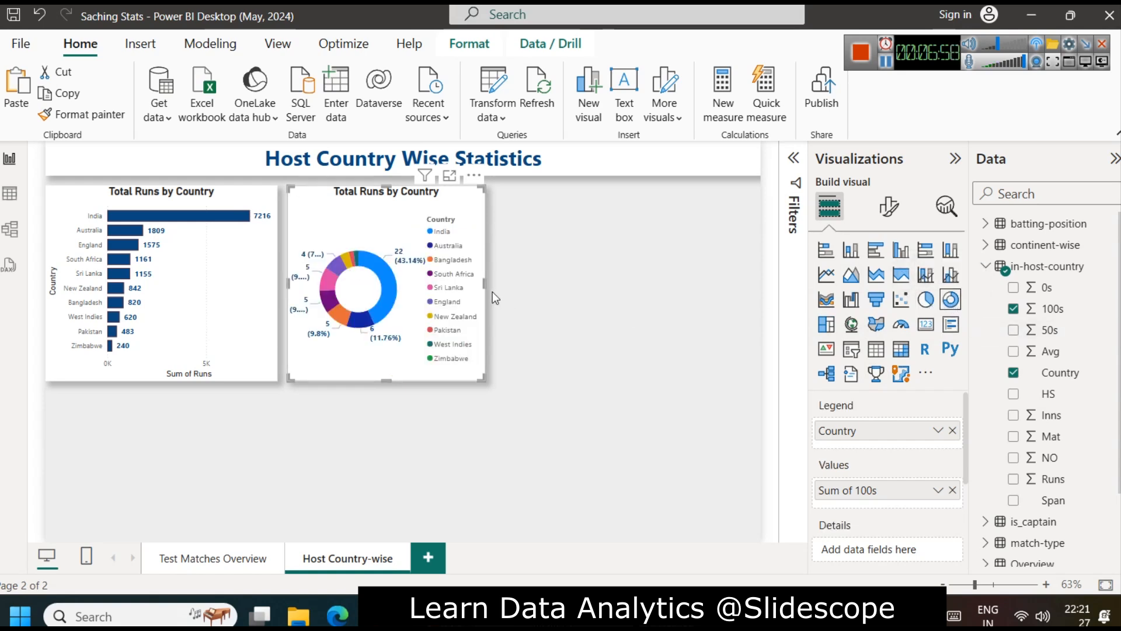
left_click_drag(485, 286, 551, 299)
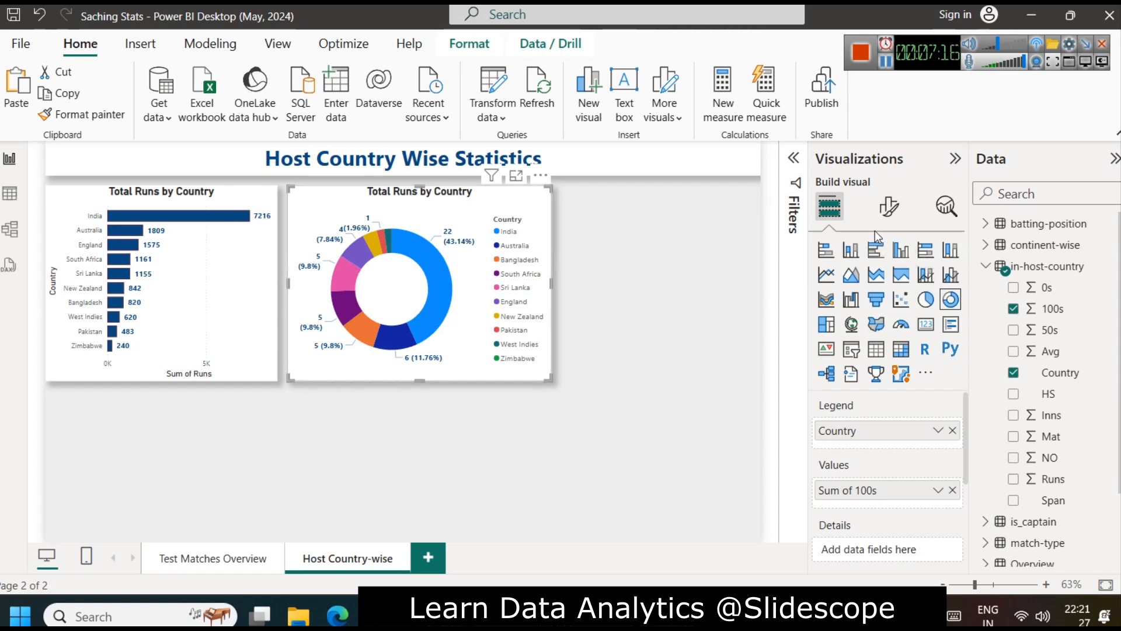
Step: Set the donut chart's detail label contents to Data value
left_click(890, 208)
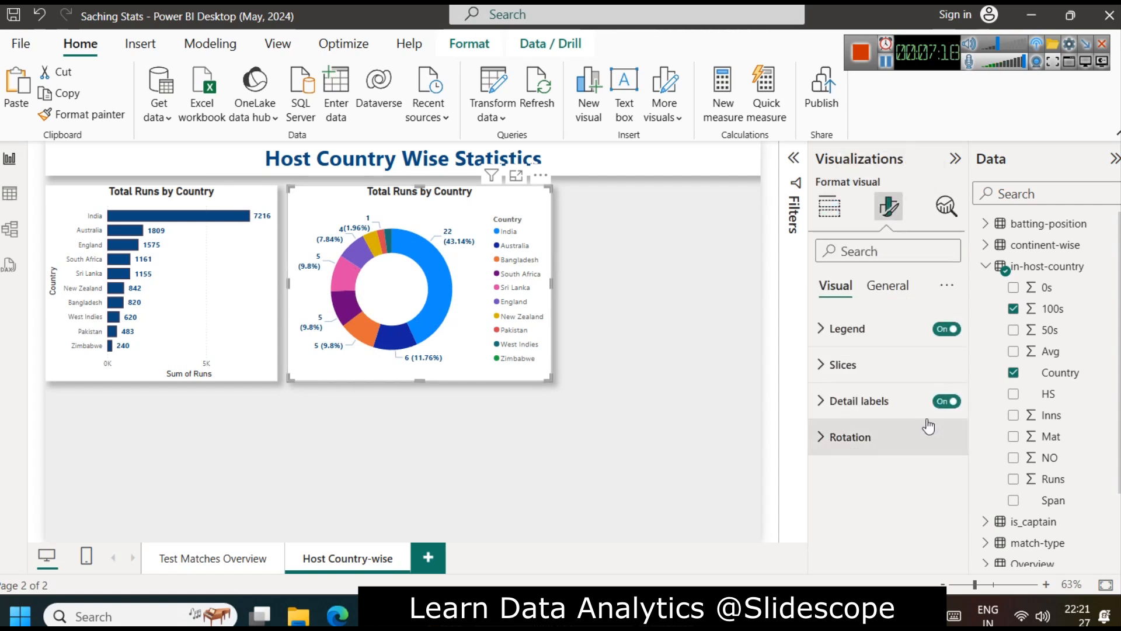
left_click(874, 402)
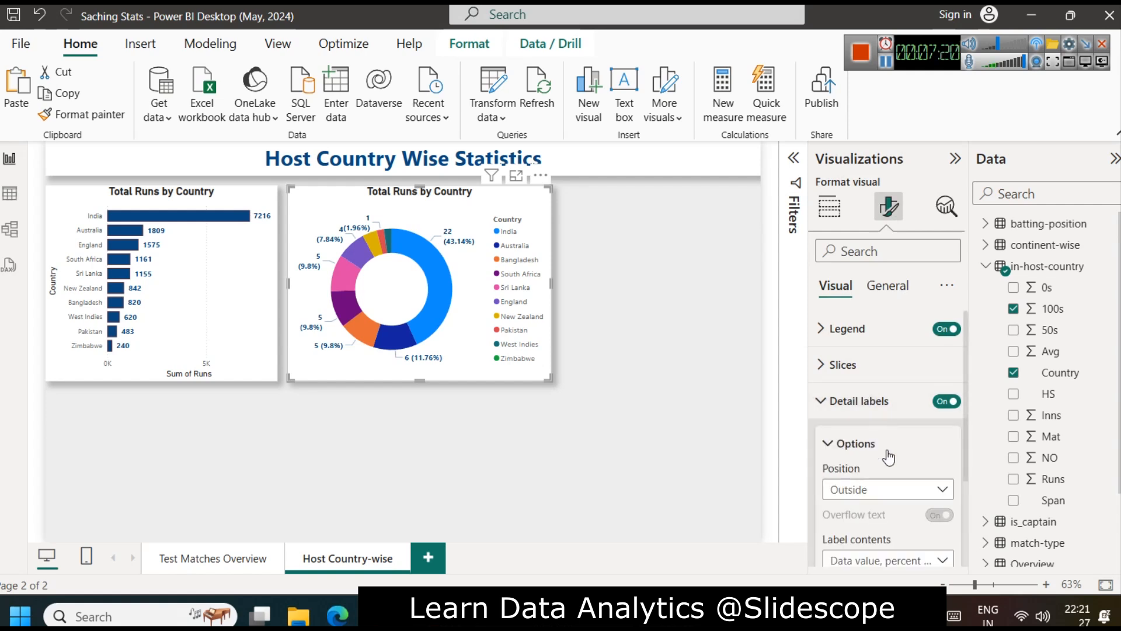
scroll(888, 455, "down", 2)
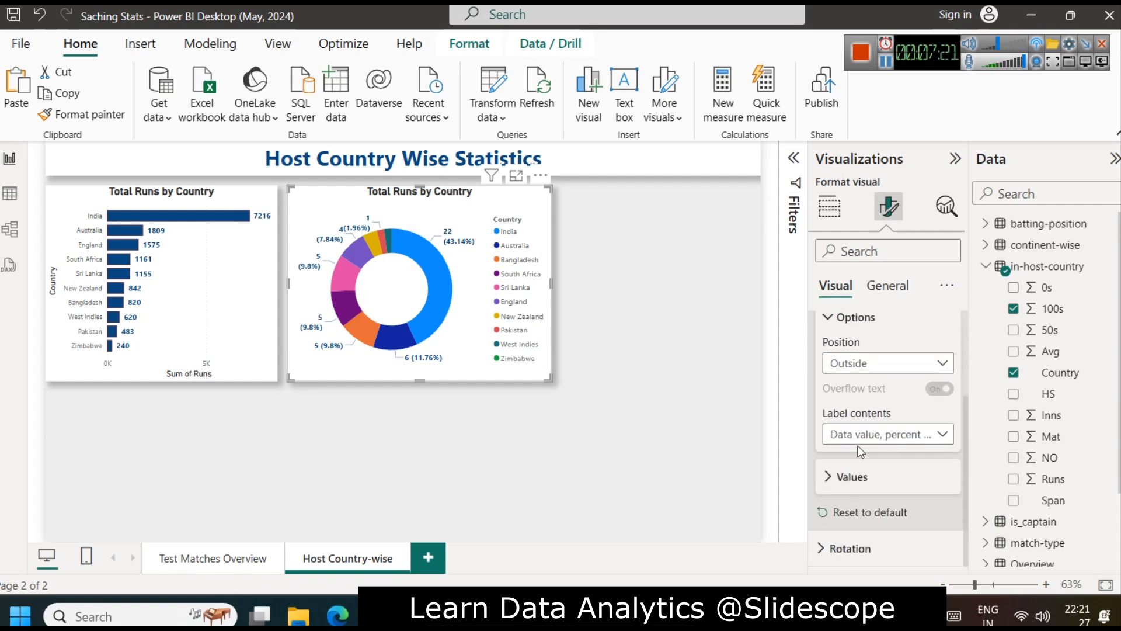
left_click(909, 443)
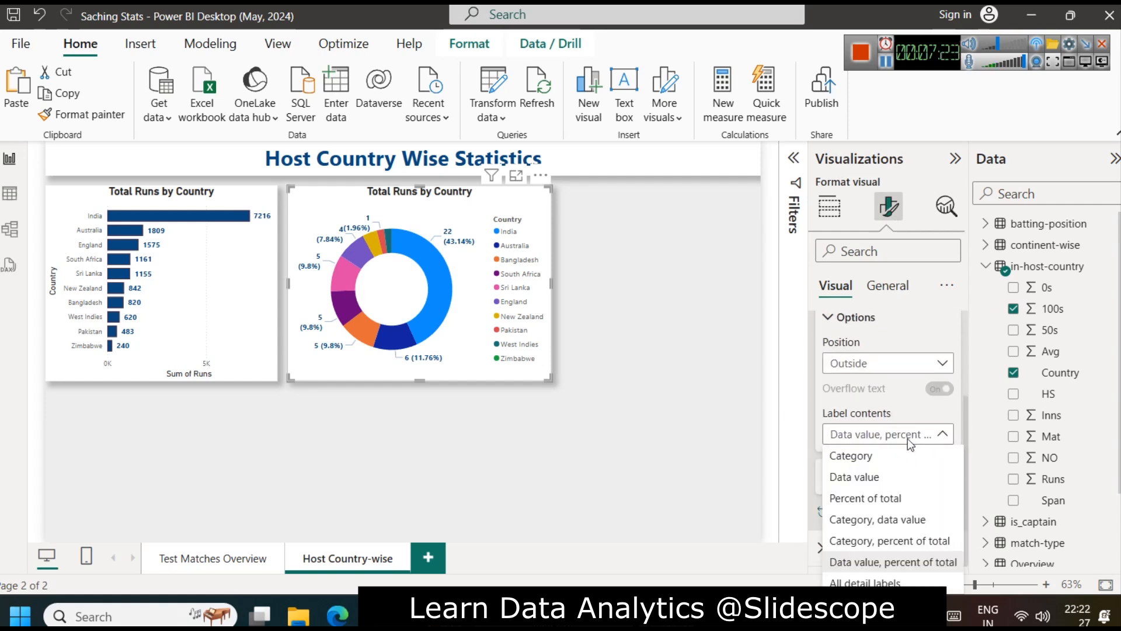
left_click(893, 477)
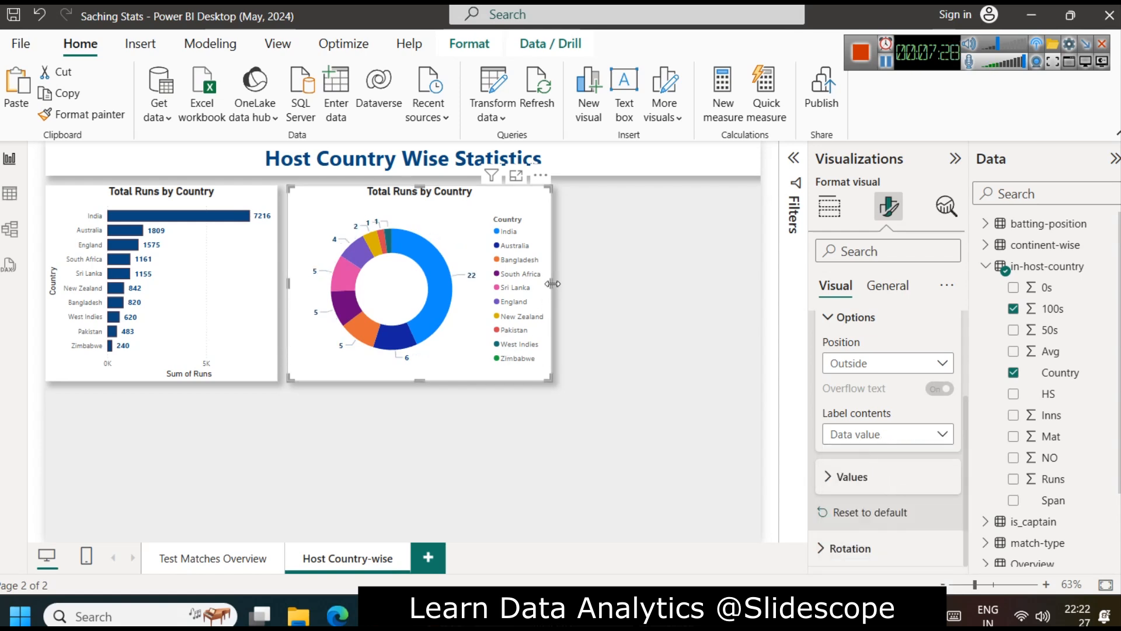
Step: Widen the Total Runs by Country bar chart slightly and fit the narrowed donut chart beside it with a small gap
left_click_drag(553, 282, 545, 283)
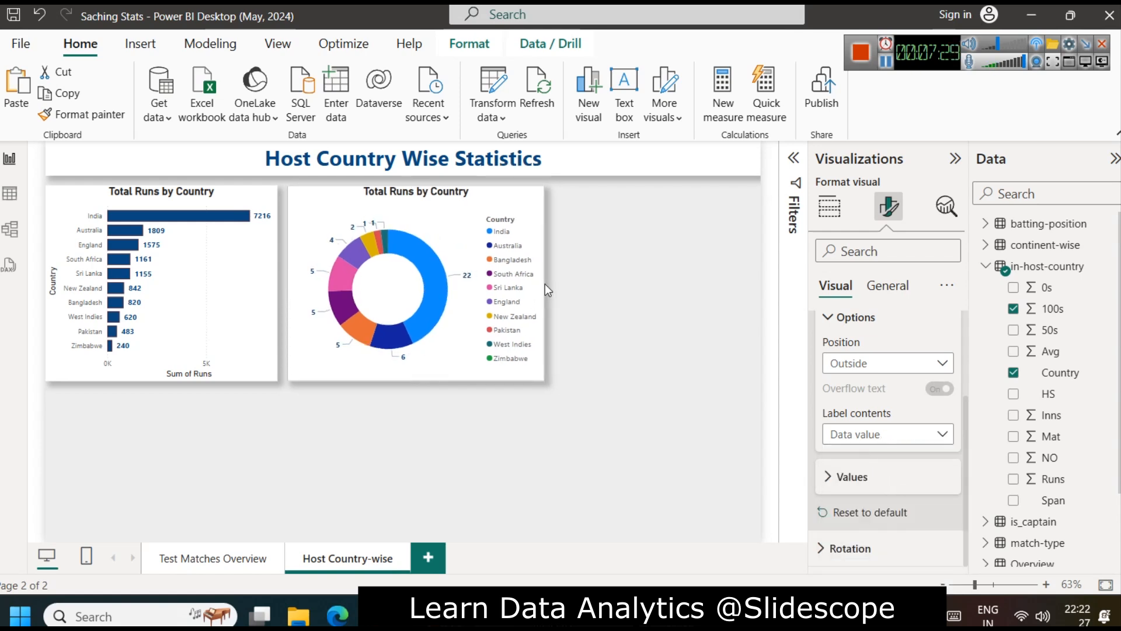
left_click(271, 280)
left_click_drag(278, 281, 372, 282)
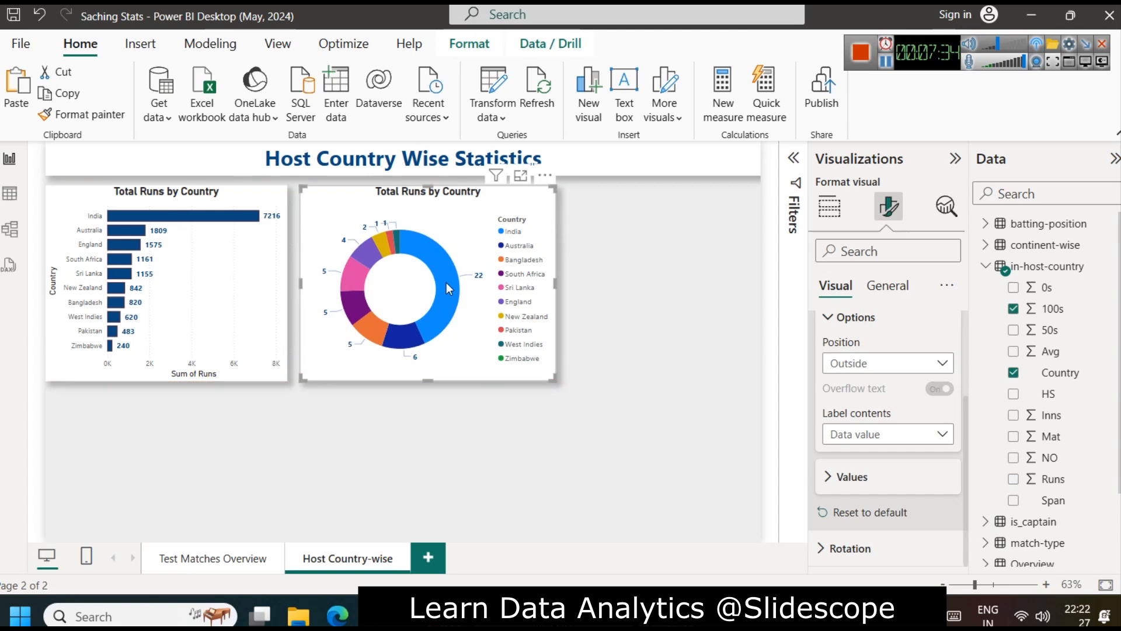
left_click_drag(557, 281, 541, 282)
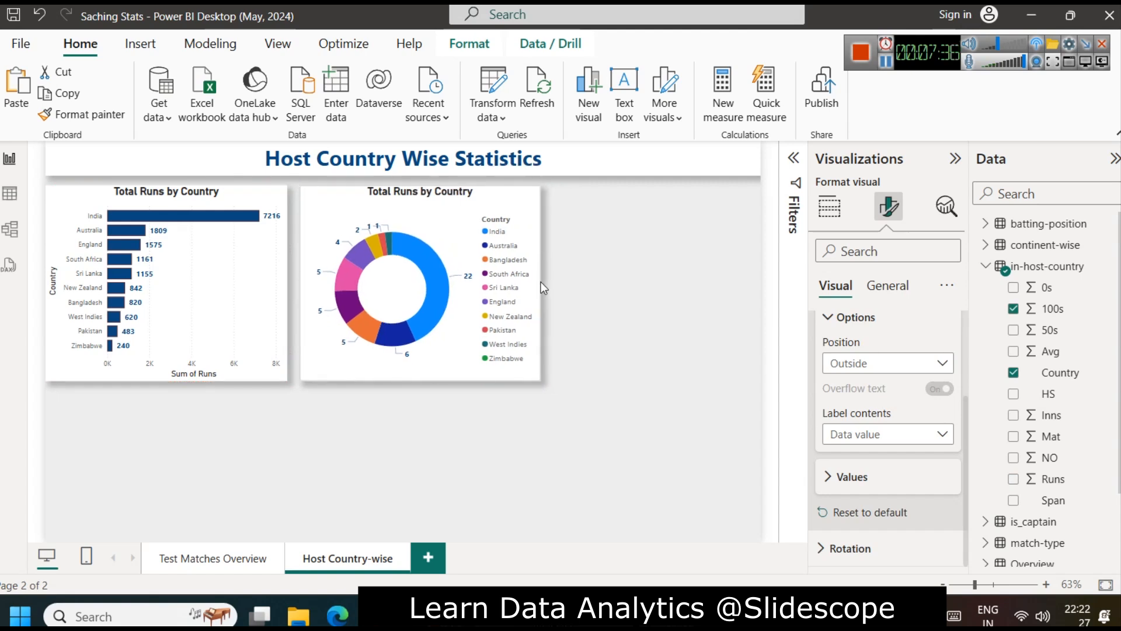
left_click(629, 315)
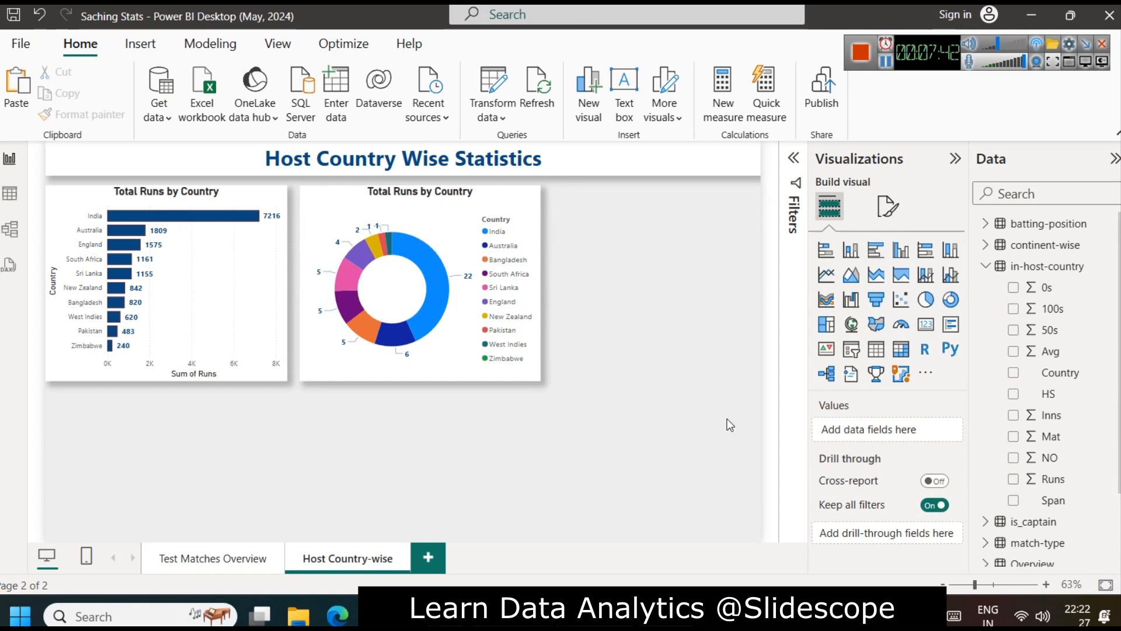
Step: Change the donut chart's title to "Total 100s by Country"
left_click(488, 203)
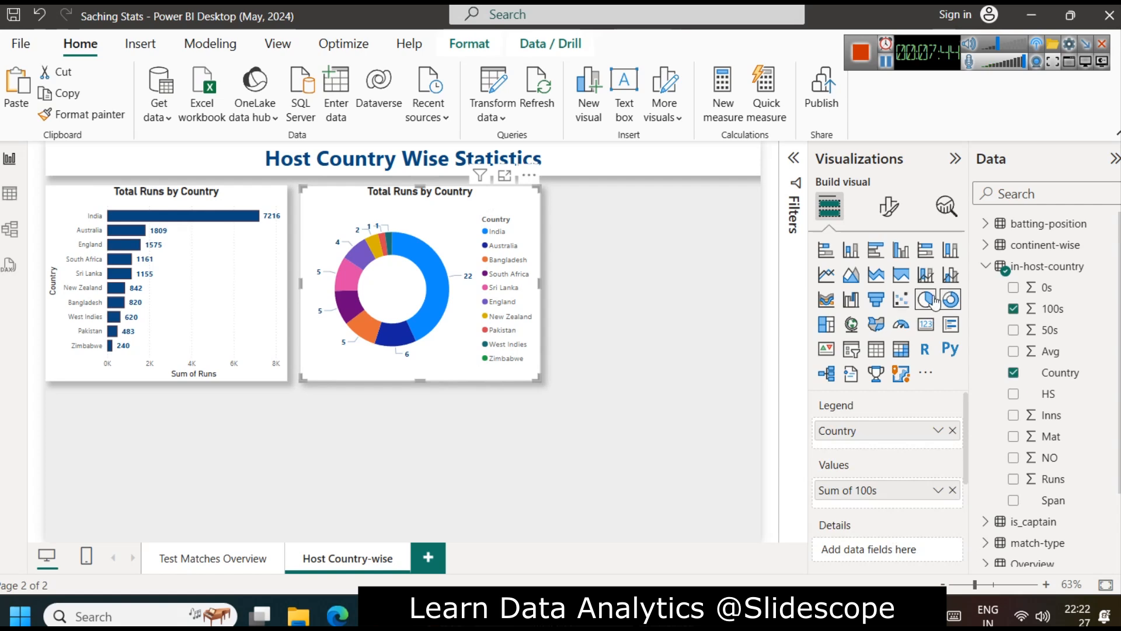
left_click(888, 206)
left_click(888, 286)
left_click(946, 365)
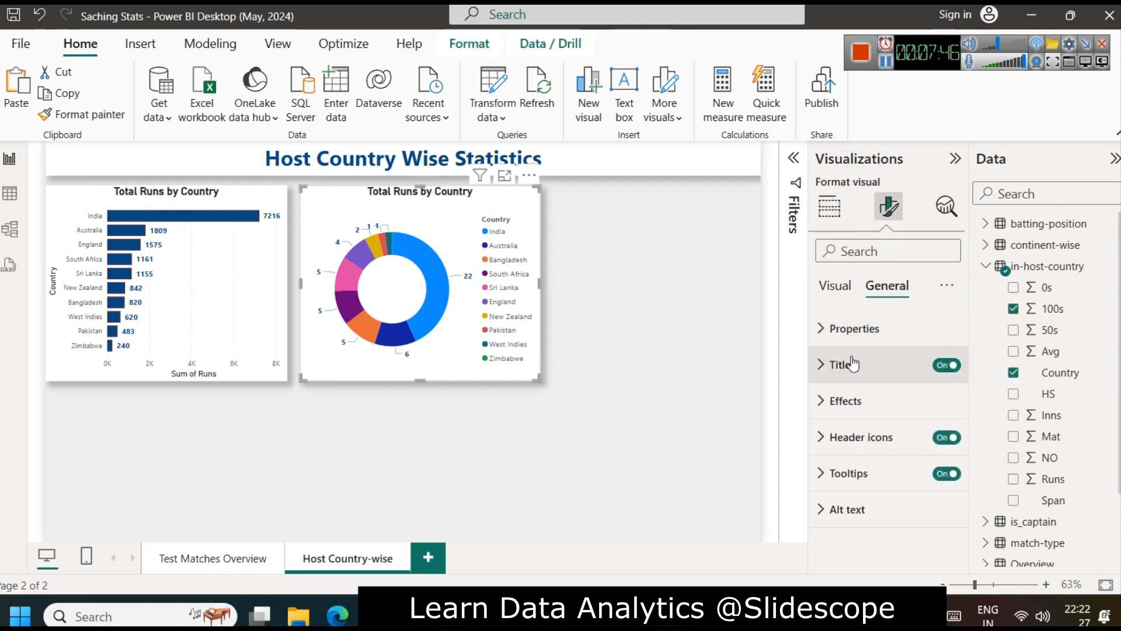
left_click(843, 365)
left_click(867, 453)
double_click(867, 453)
type("100s by Countr")
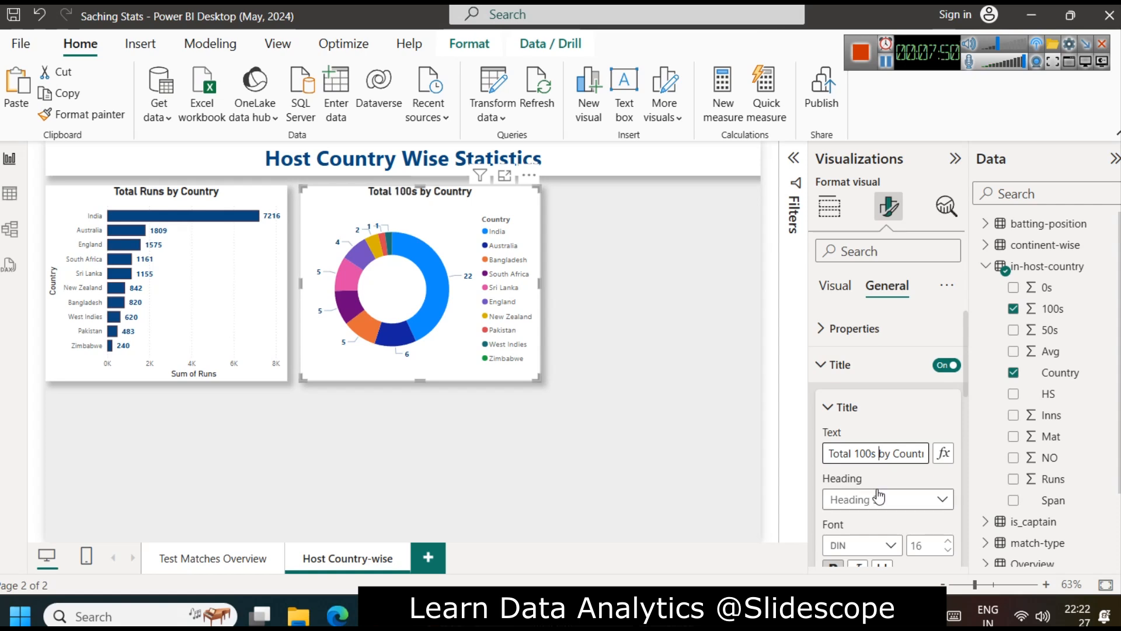
left_click(594, 356)
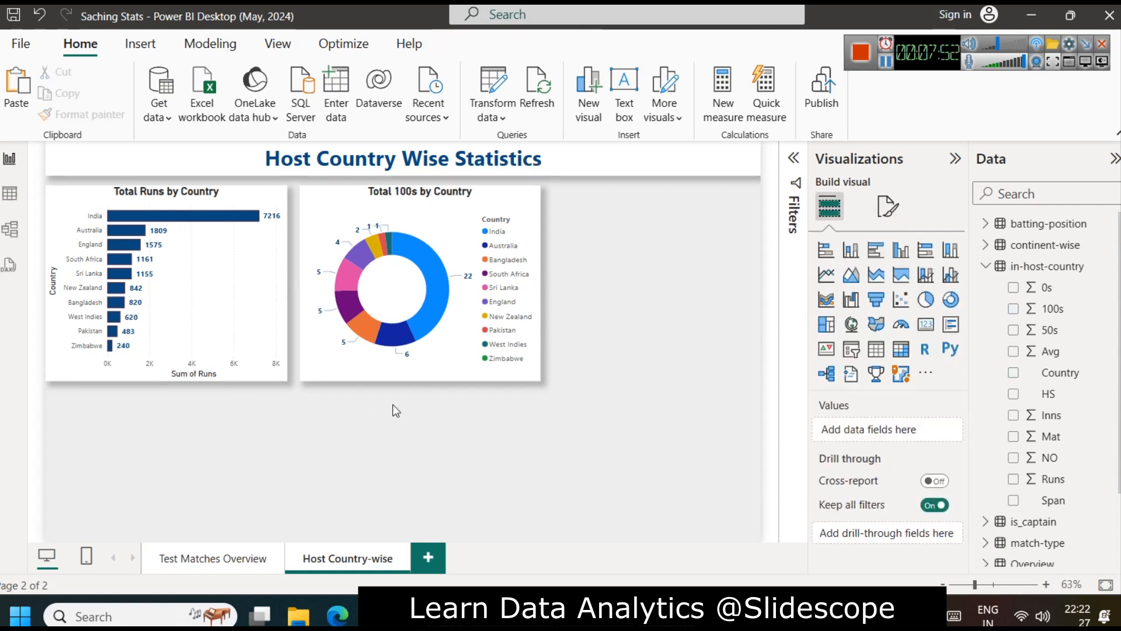
Step: Add a clustered column chart spanning the width below both charts, with Country on the X-axis and 100s and 50s on the Y-axis
left_click(899, 251)
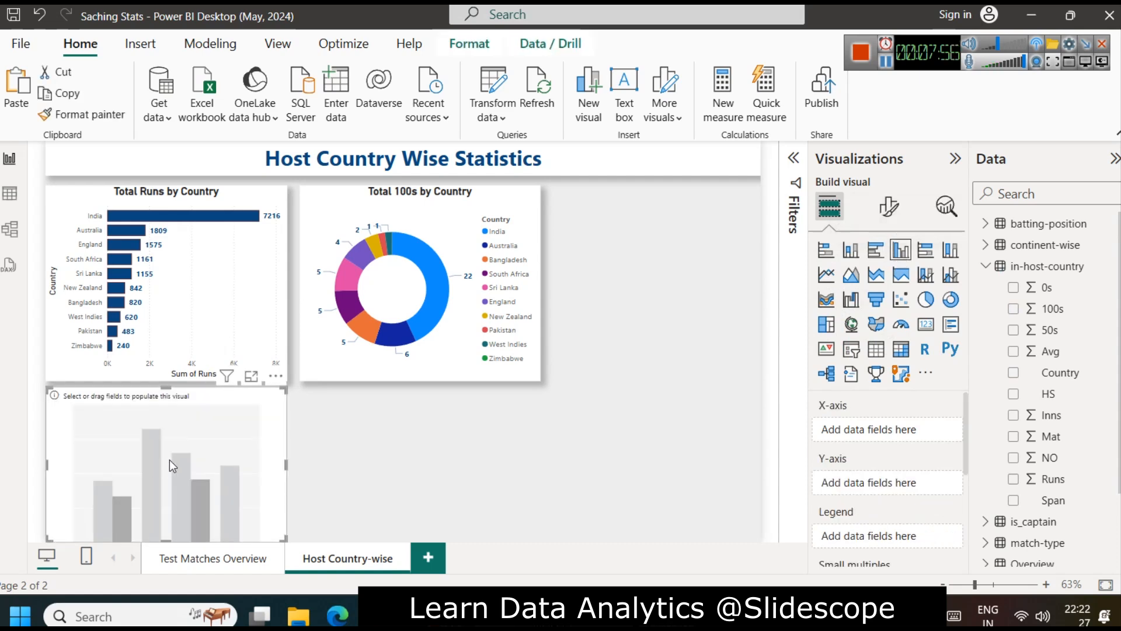
left_click_drag(285, 465, 542, 465)
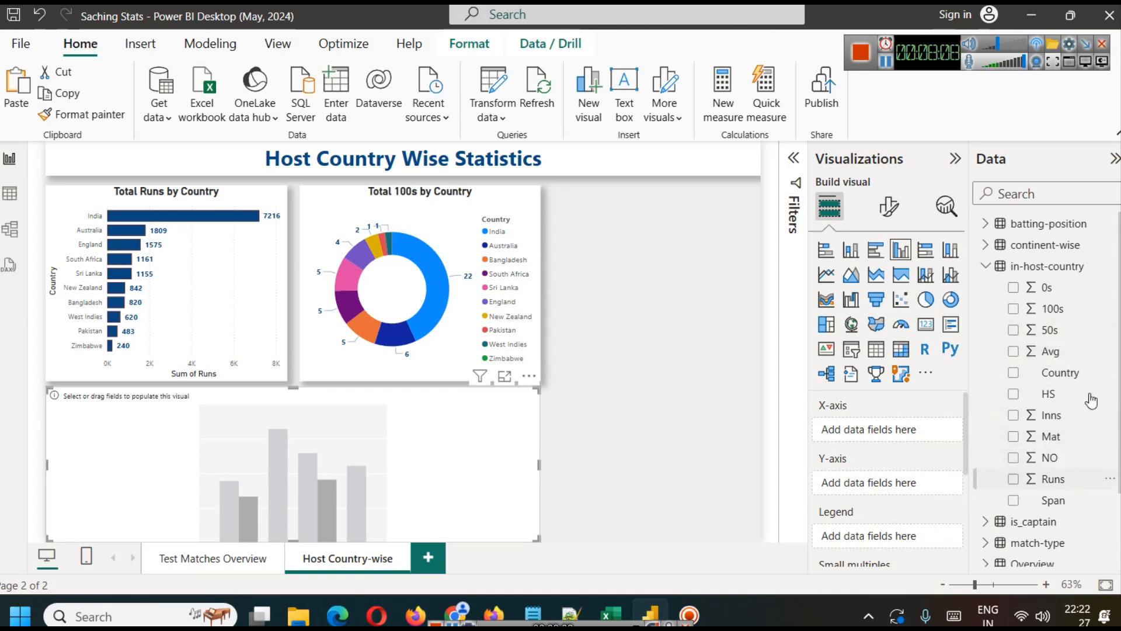
left_click_drag(1075, 373, 901, 431)
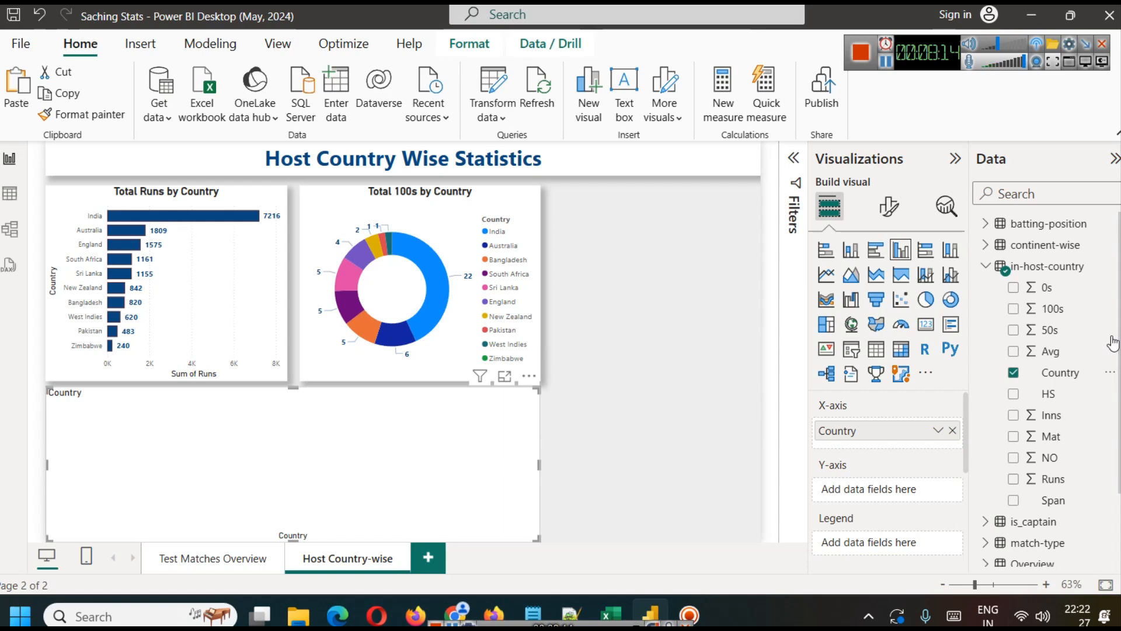
left_click_drag(1037, 306, 888, 489)
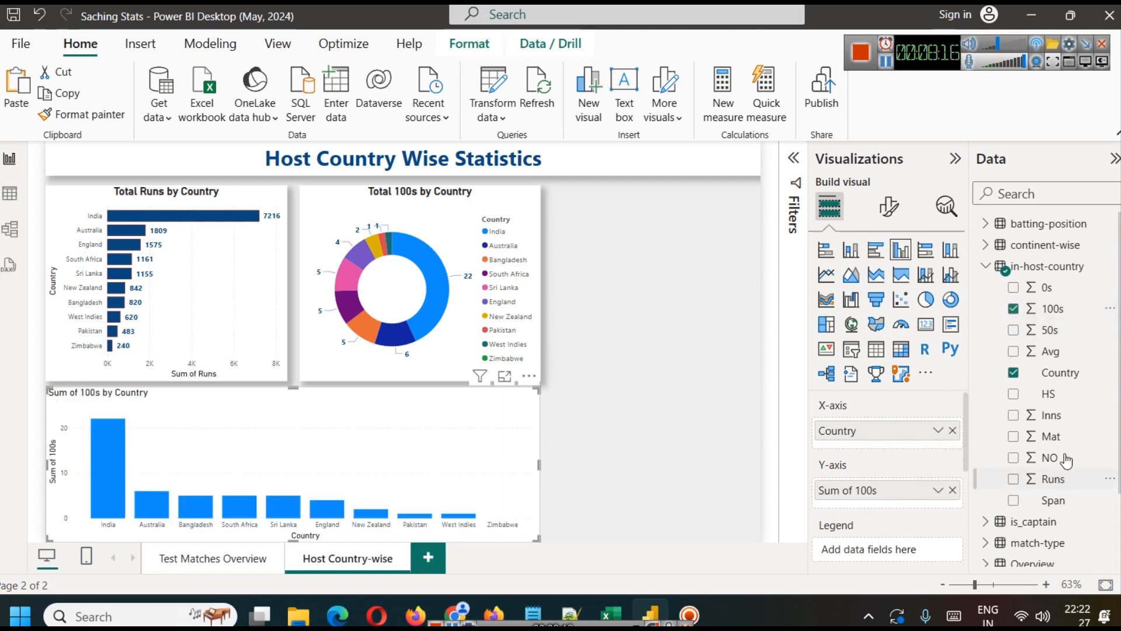
left_click_drag(1051, 331, 889, 505)
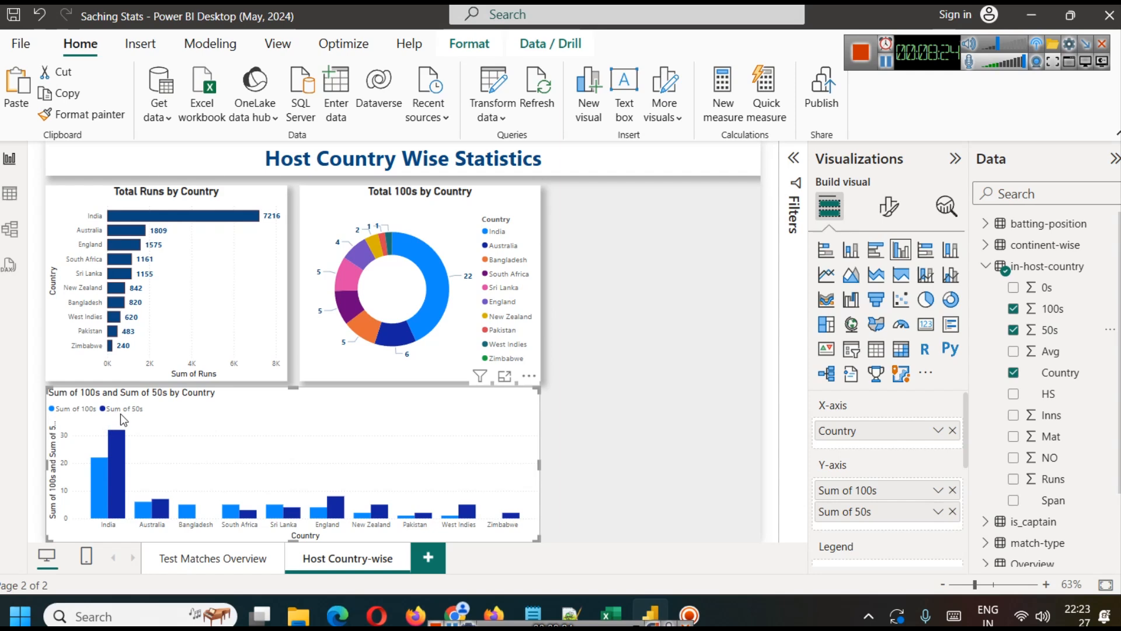
Step: Rename the column chart's two Y-axis fields for this visual as 100s and 50s
left_click(937, 494)
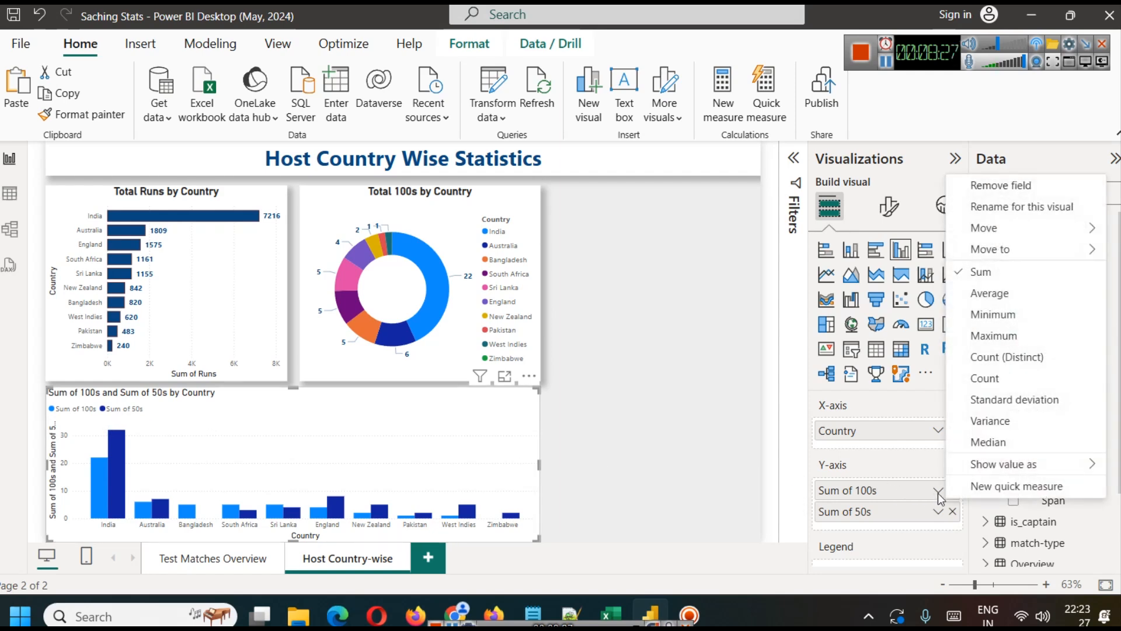
left_click(1002, 217)
key("BackSpace")
key("BackSpace")
key("BackSpace")
key("BackSpace")
key("BackSpace")
key("BackSpace")
key("BackSpace")
key("Return")
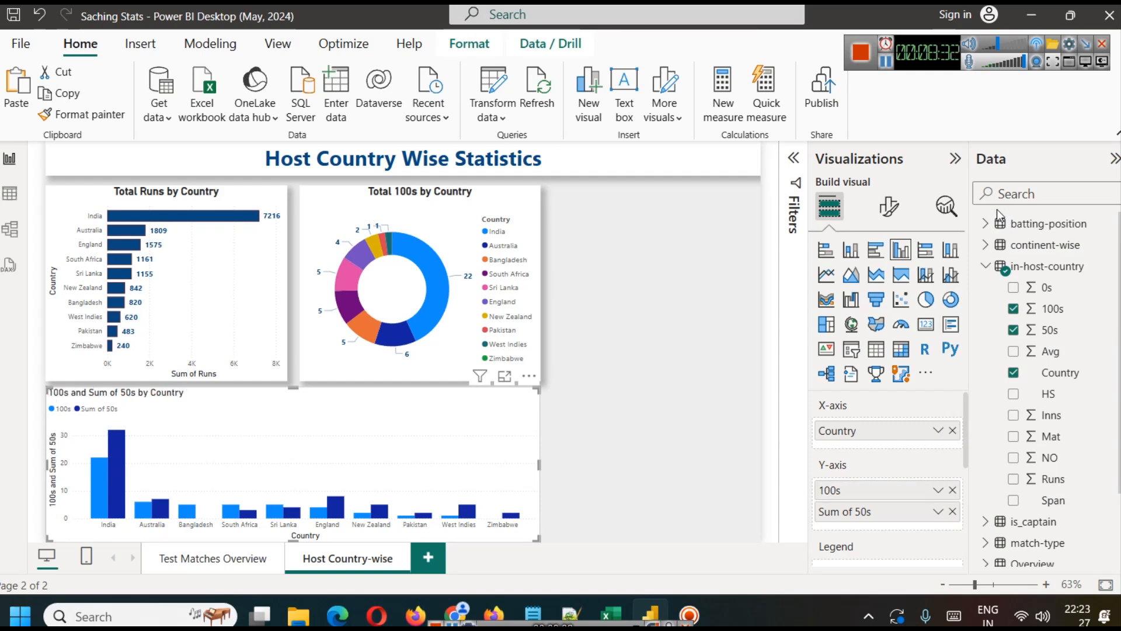
left_click(938, 512)
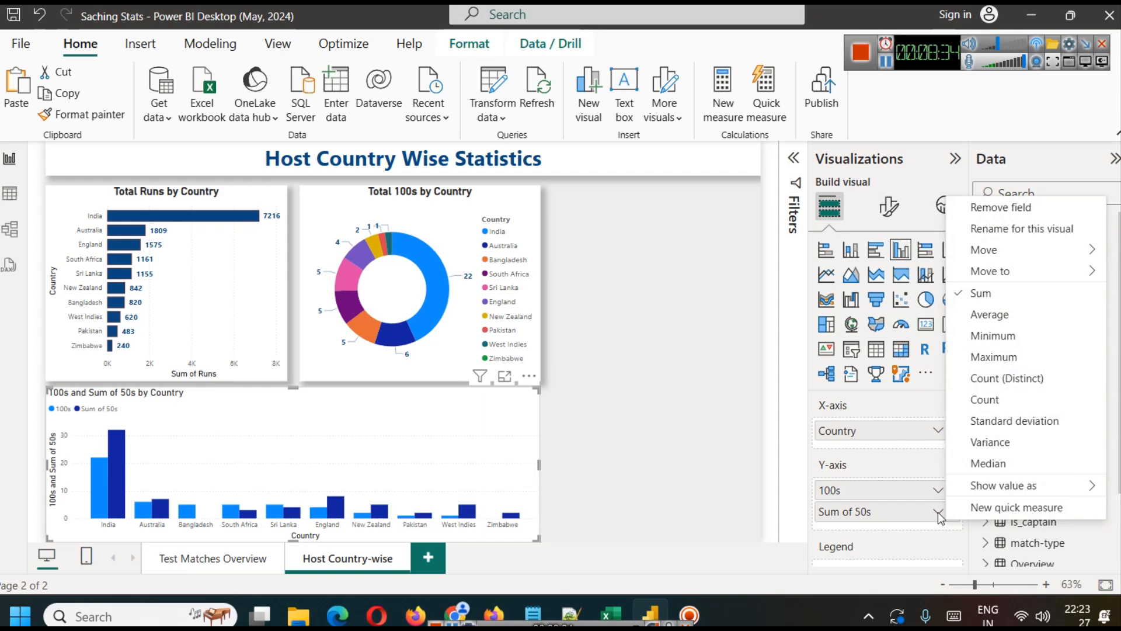
left_click(1005, 229)
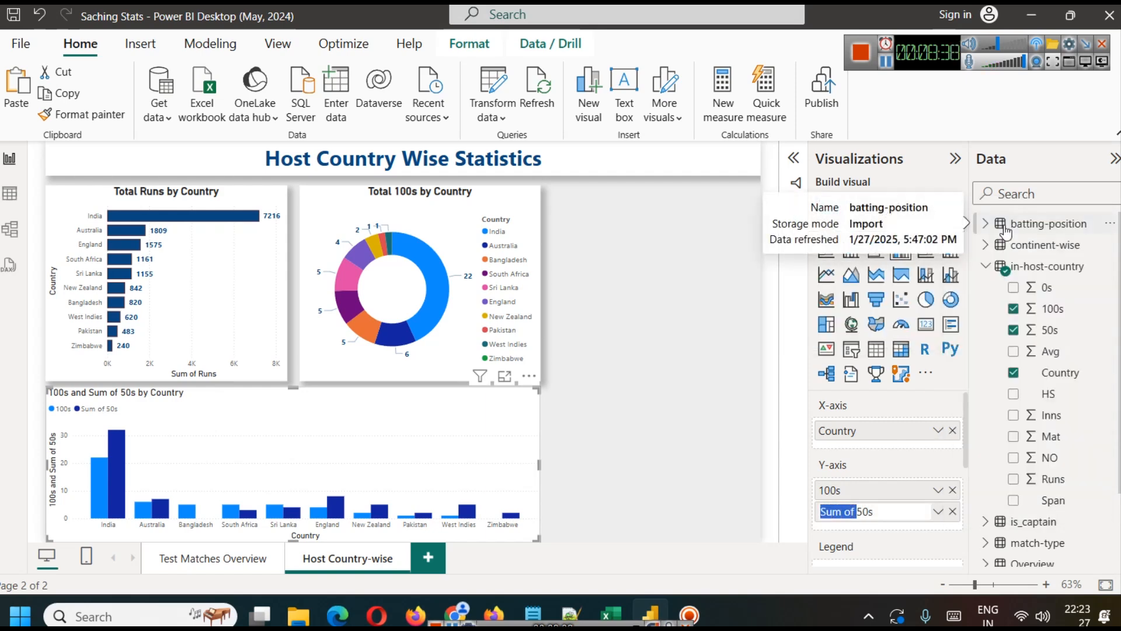
key("BackSpace")
key("Return")
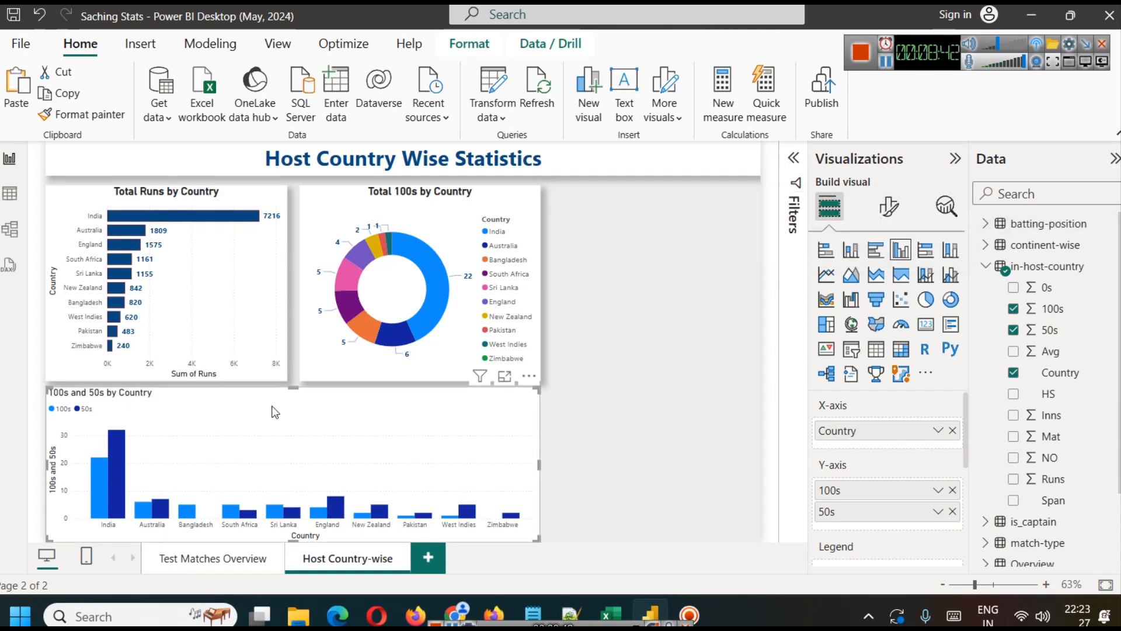
Step: Copy the formatting of the Total Runs by Country bar chart onto the 100s and 50s column chart
left_click(212, 285)
left_click(105, 117)
left_click(248, 435)
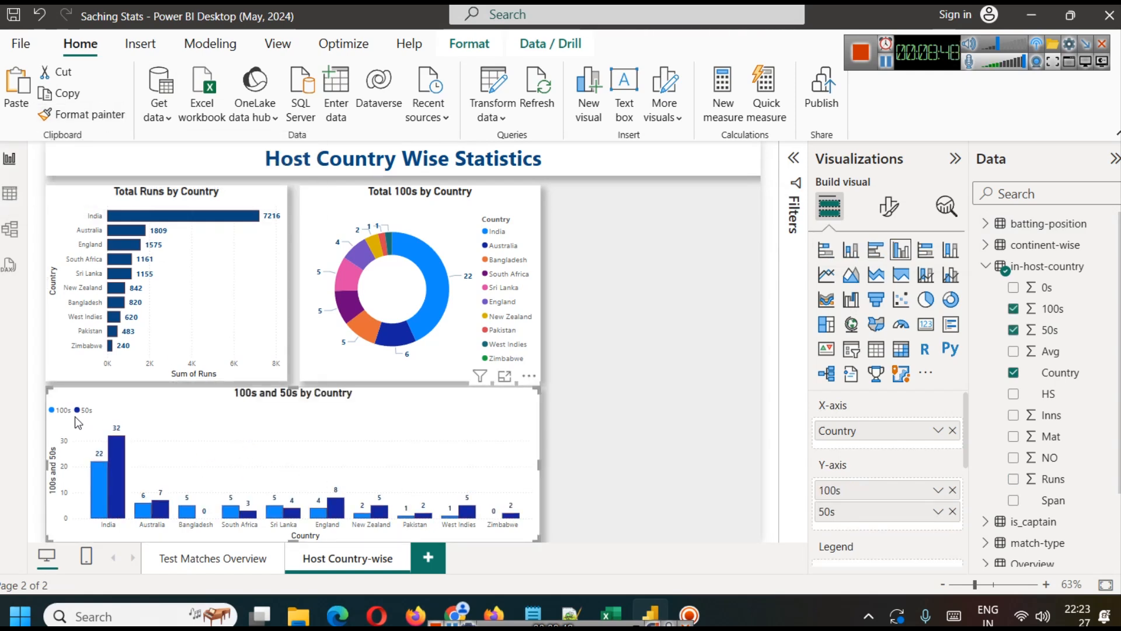
Step: Set the column chart's legend text to size 12 and bold
left_click(888, 206)
left_click(884, 413)
scroll(883, 413, "down", 3)
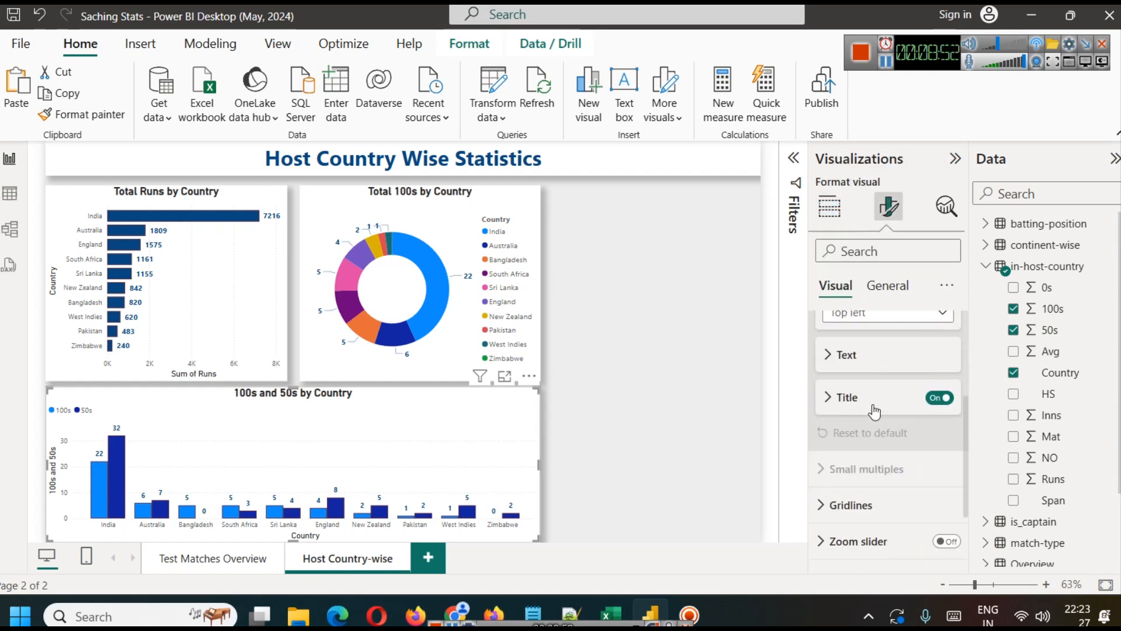
left_click(866, 399)
left_click(854, 445)
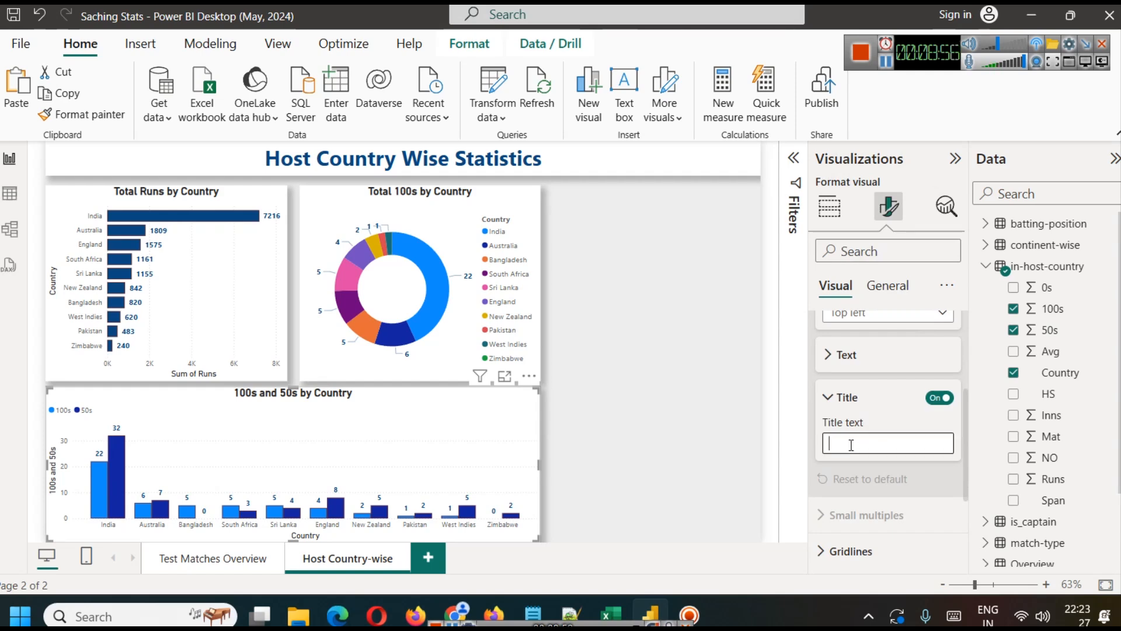
left_click(847, 356)
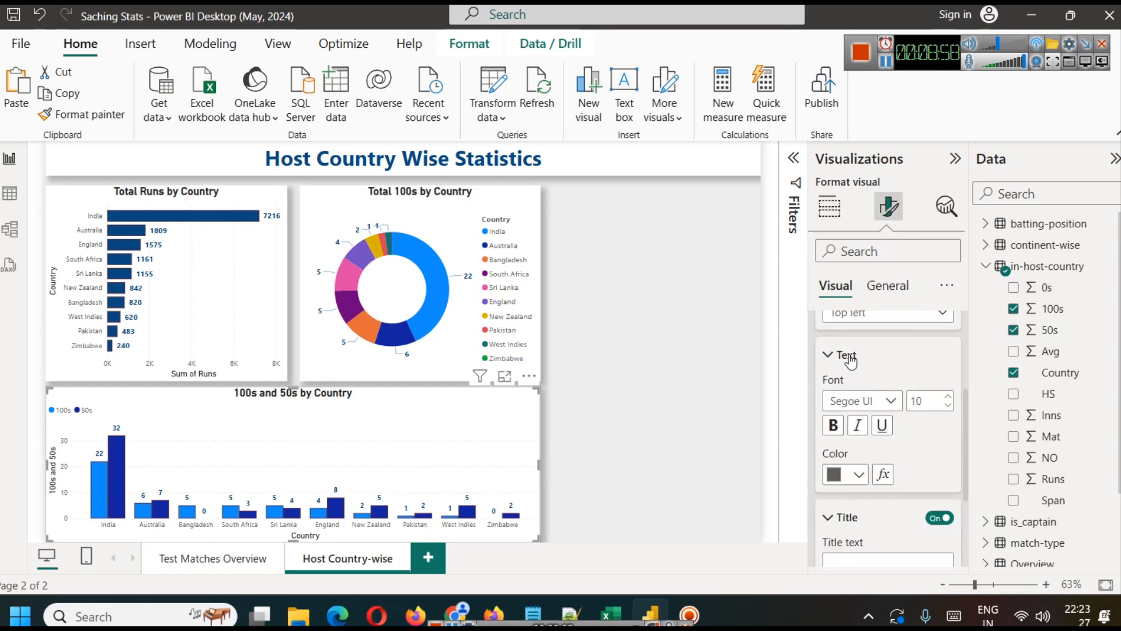
left_click(949, 396)
left_click(948, 396)
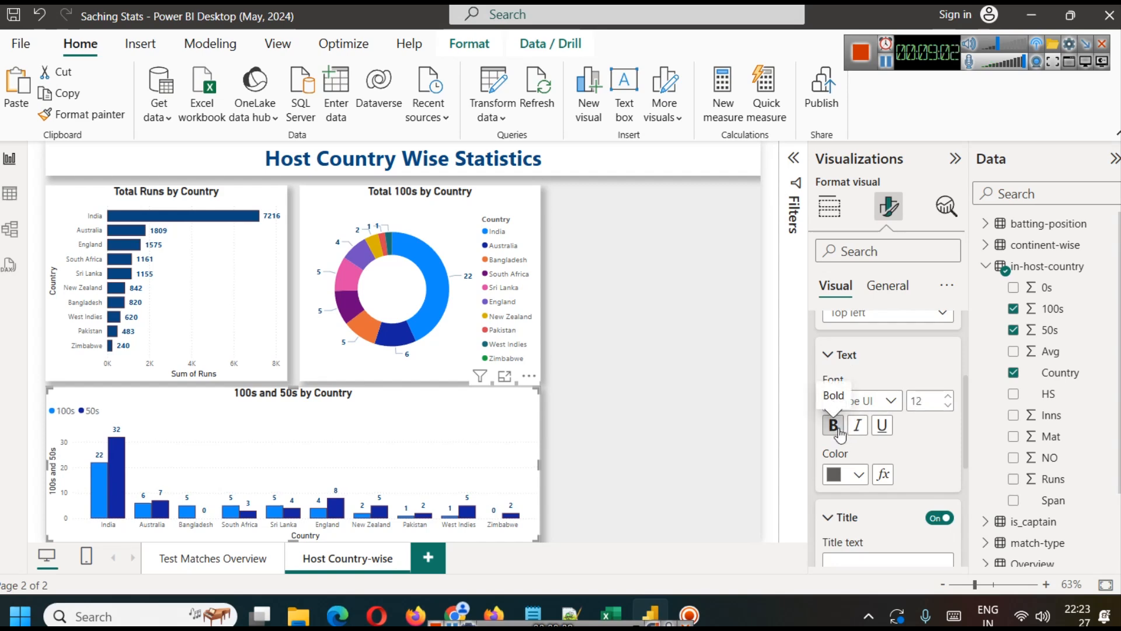
scroll(898, 427, "down", 5)
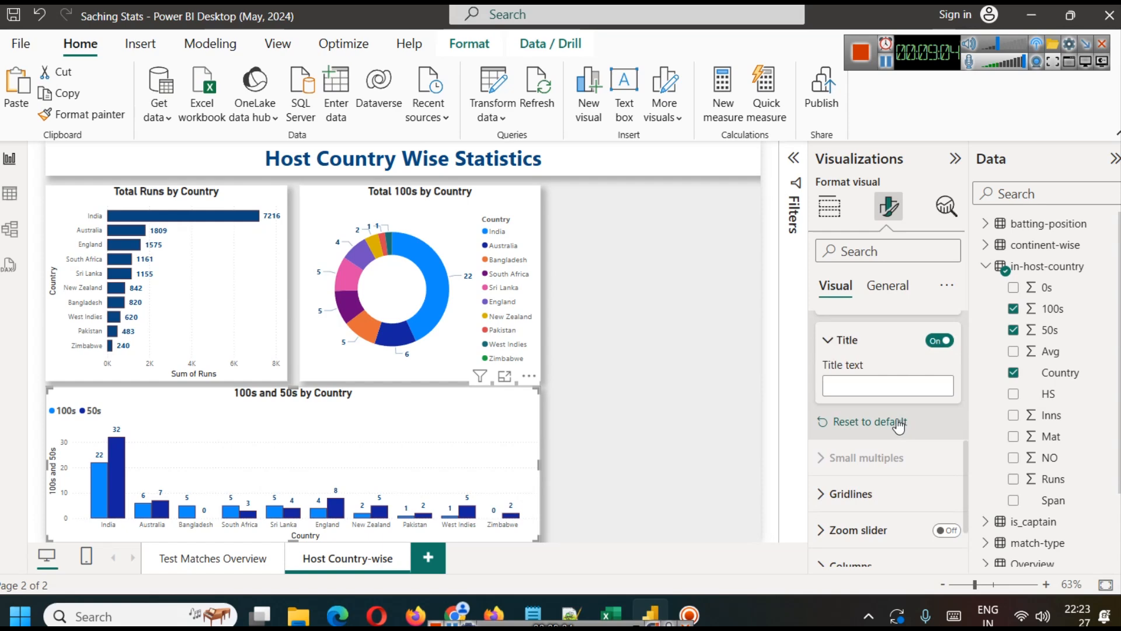
Step: Move the column chart's legend to the vertical middle of the chart's left side
scroll(898, 426, "up", 5)
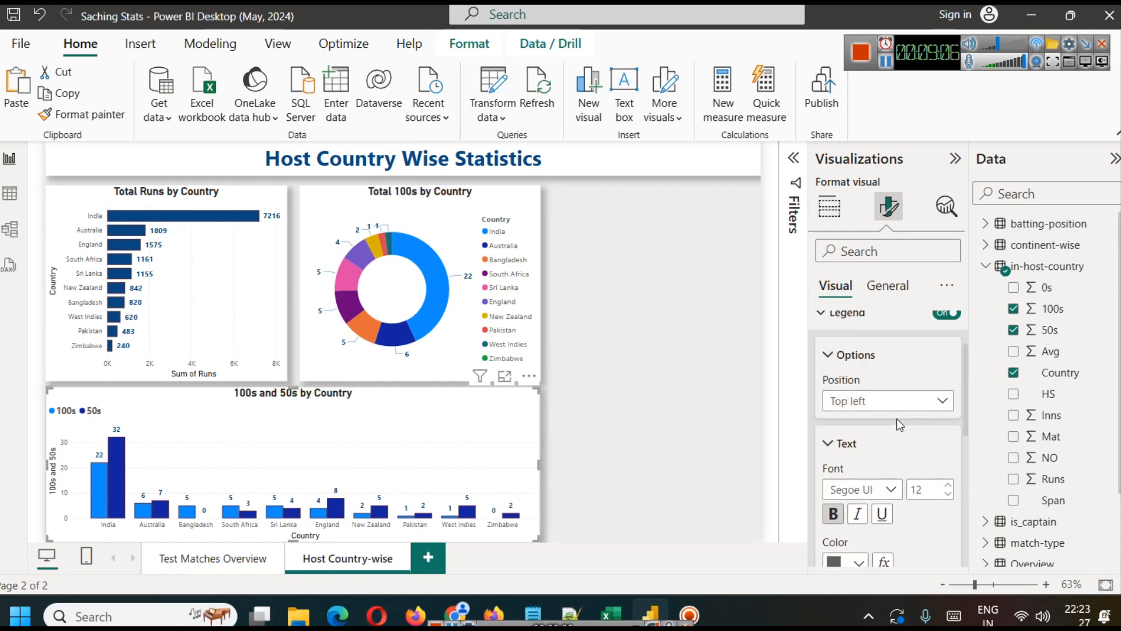
left_click(889, 403)
left_click(858, 294)
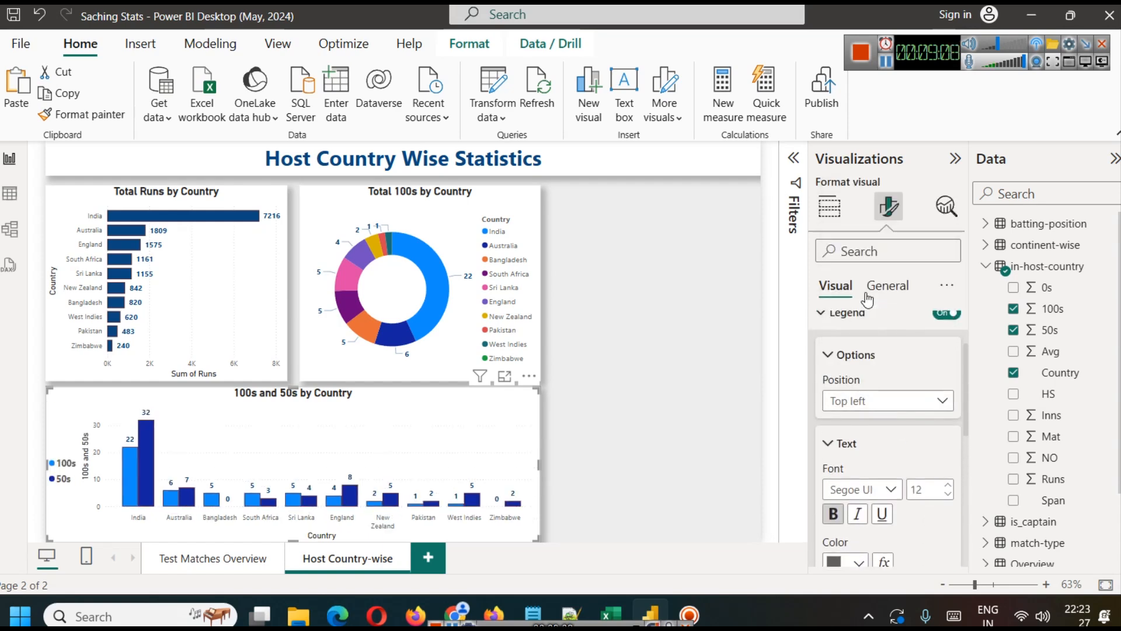
Step: Place the 100s and 50s column chart's legend at Top center
left_click(896, 404)
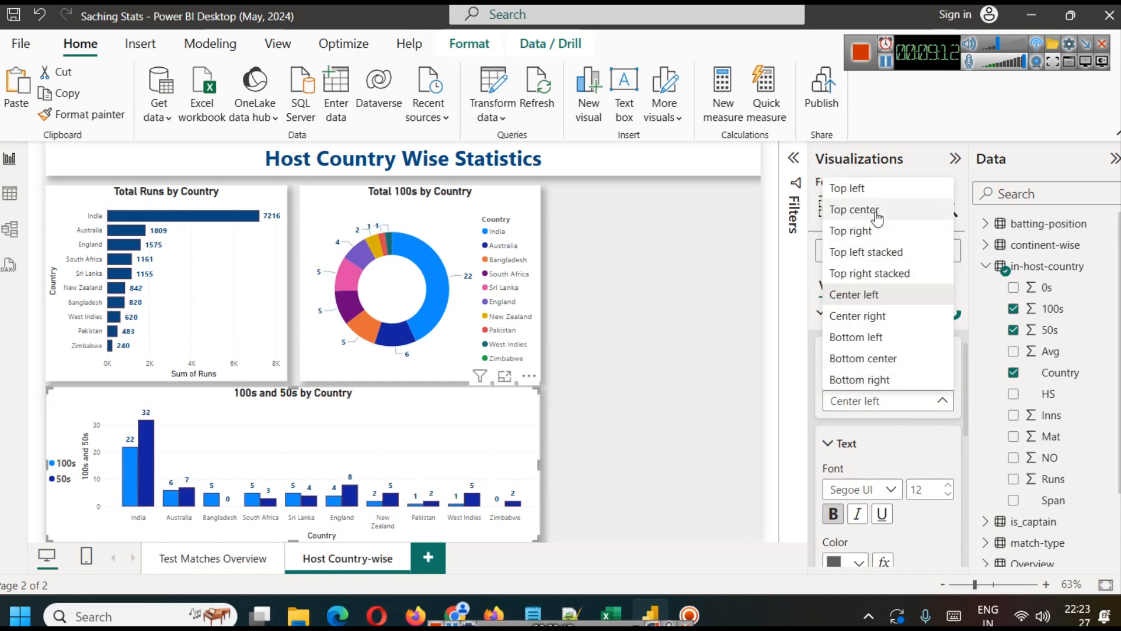
left_click(853, 209)
left_click(628, 429)
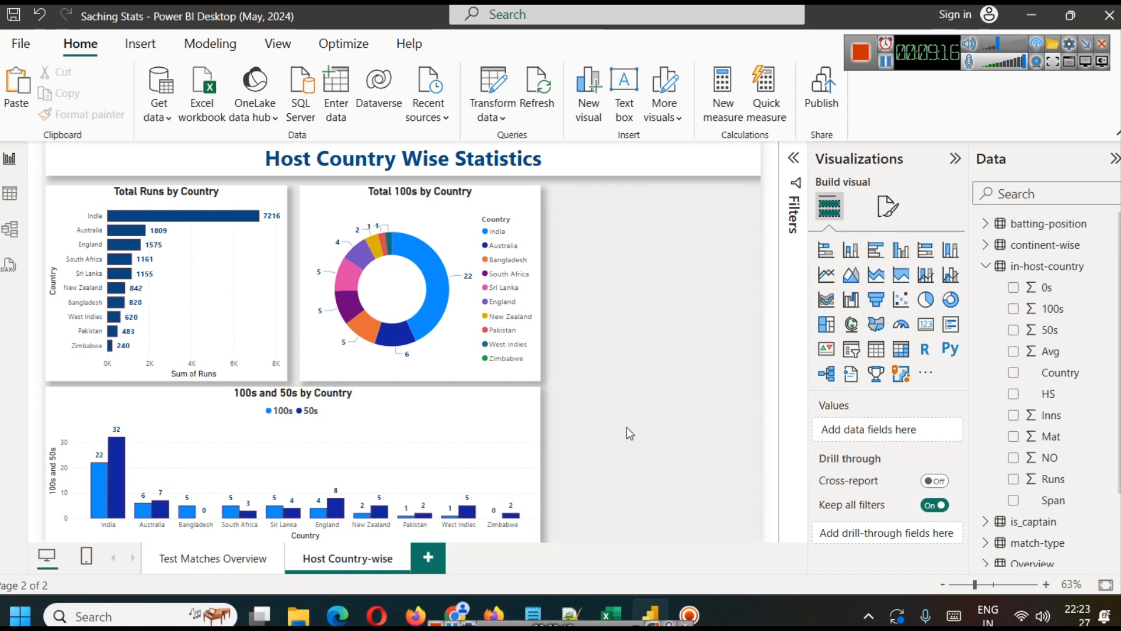
Step: Shorten the 100s and 50s column chart slightly by pulling its lower edge up
left_click(529, 438)
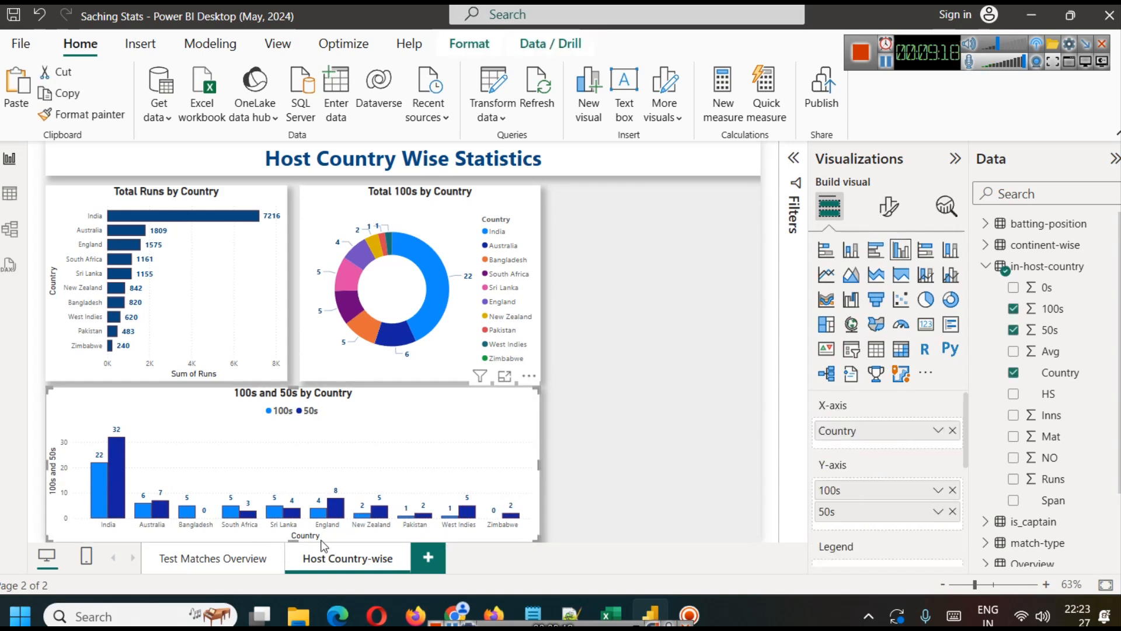
left_click_drag(296, 543, 294, 534)
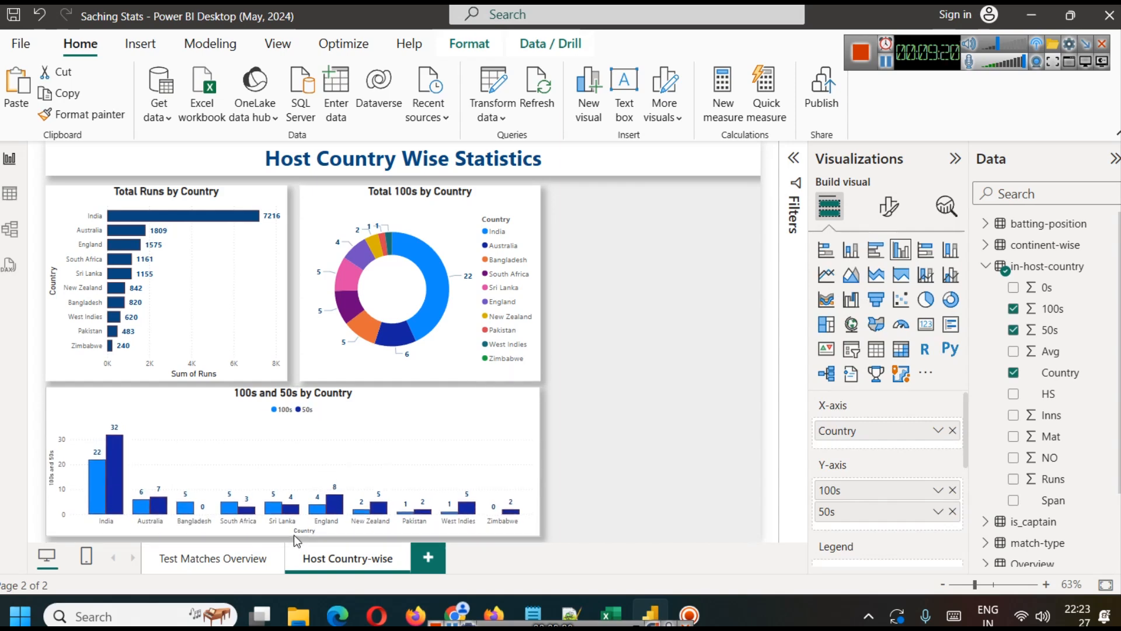
left_click(612, 470)
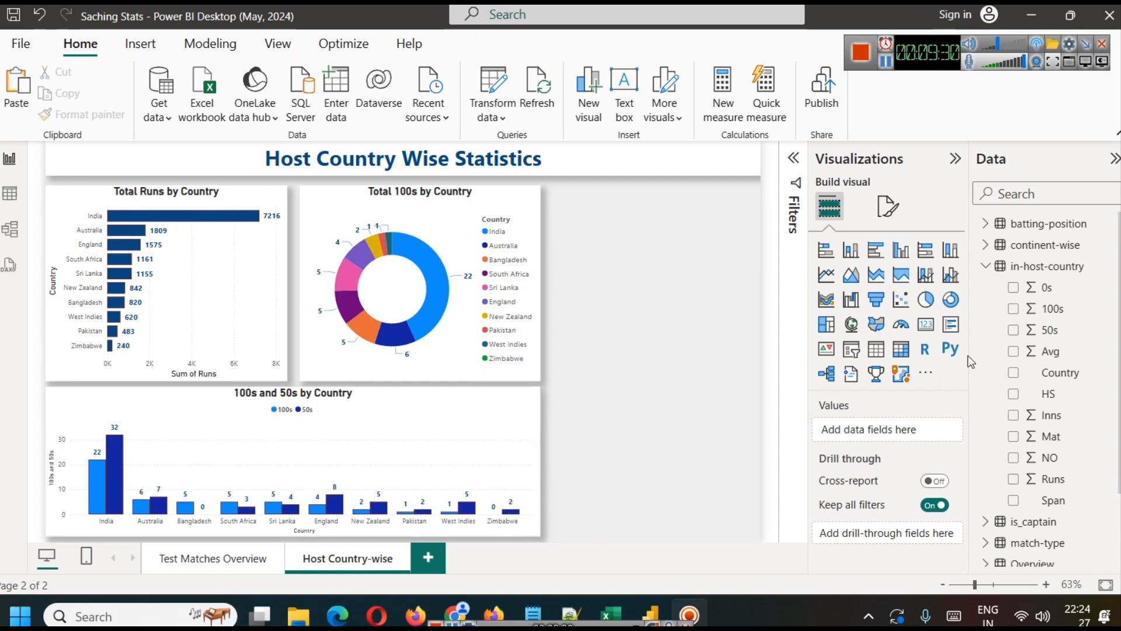
Step: Make the X-axis country values of the 100s and 50s column chart bold
left_click(450, 441)
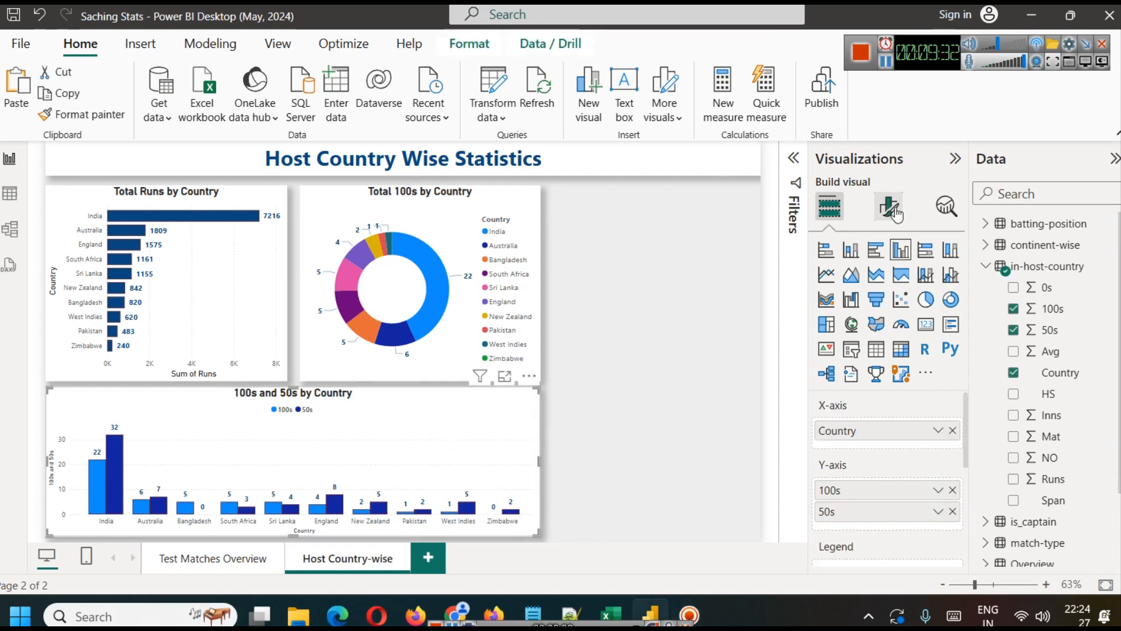
left_click(896, 214)
scroll(874, 484, "down", 2)
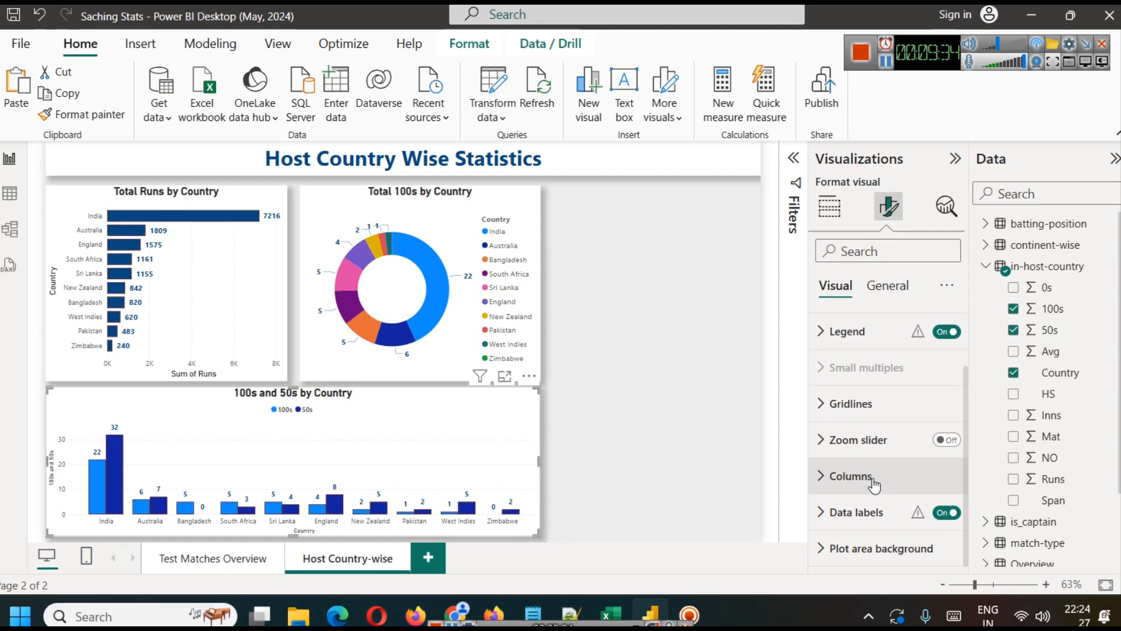
left_click(864, 511)
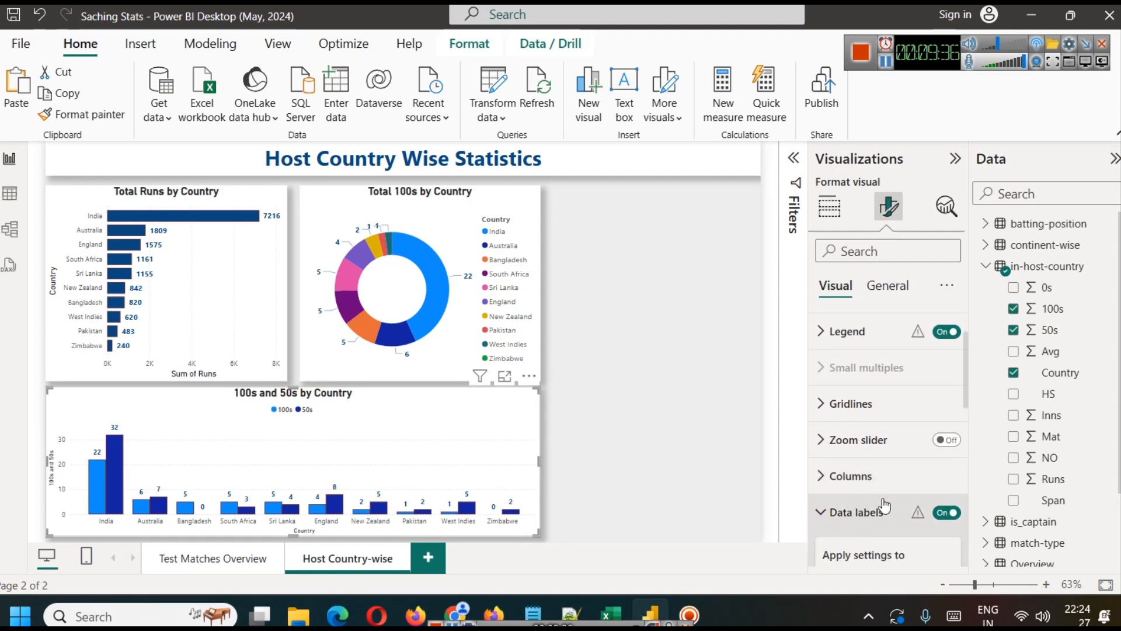
scroll(879, 467, "up", 4)
left_click(851, 363)
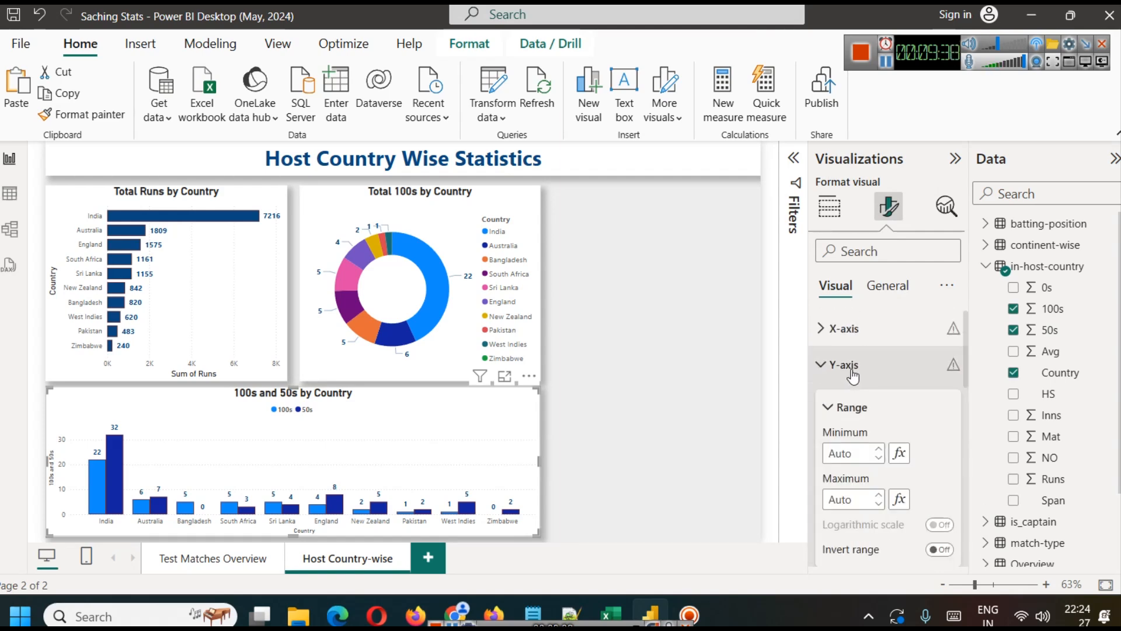
left_click(850, 328)
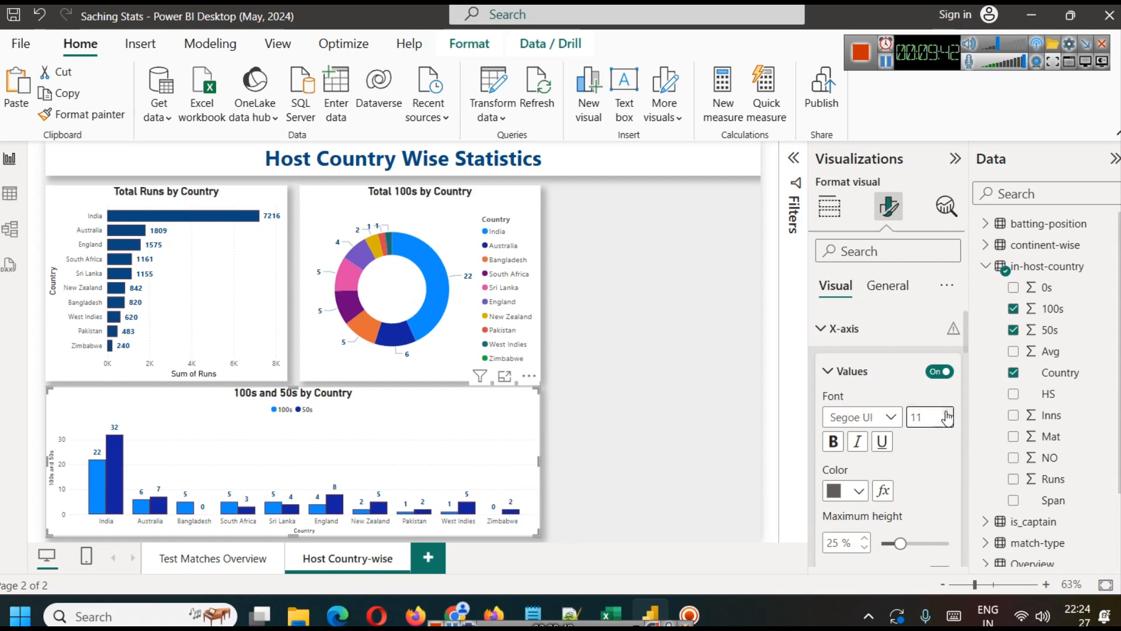
left_click(834, 442)
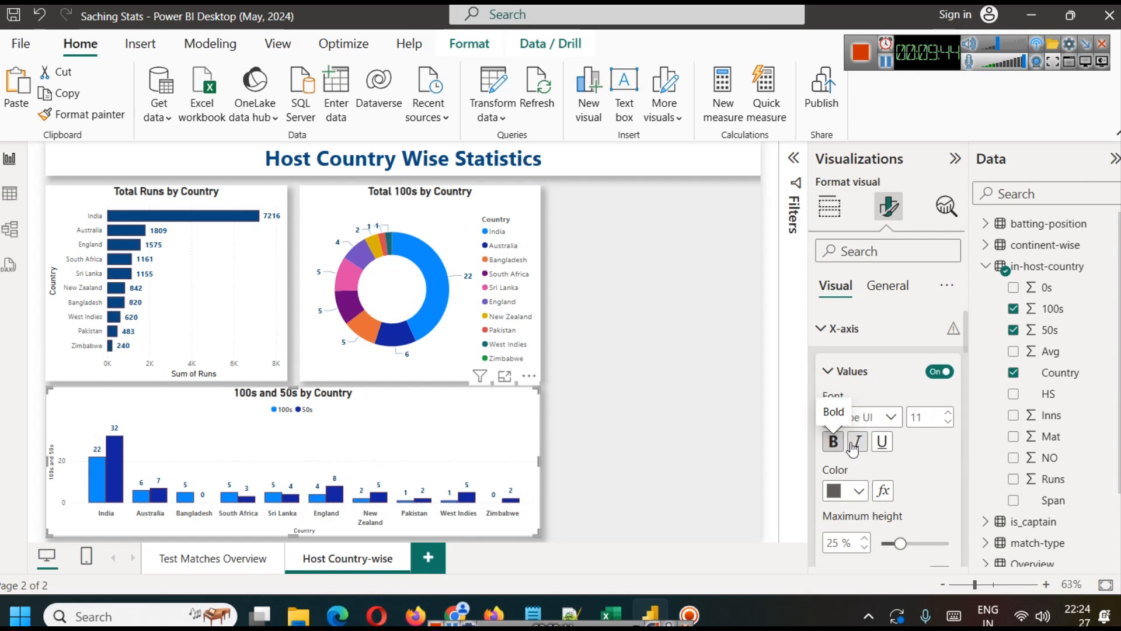
left_click(602, 478)
Step: Replace the donut chart's fields with Continent as legend and 100s as values, both from the continent-wise table
left_click(464, 306)
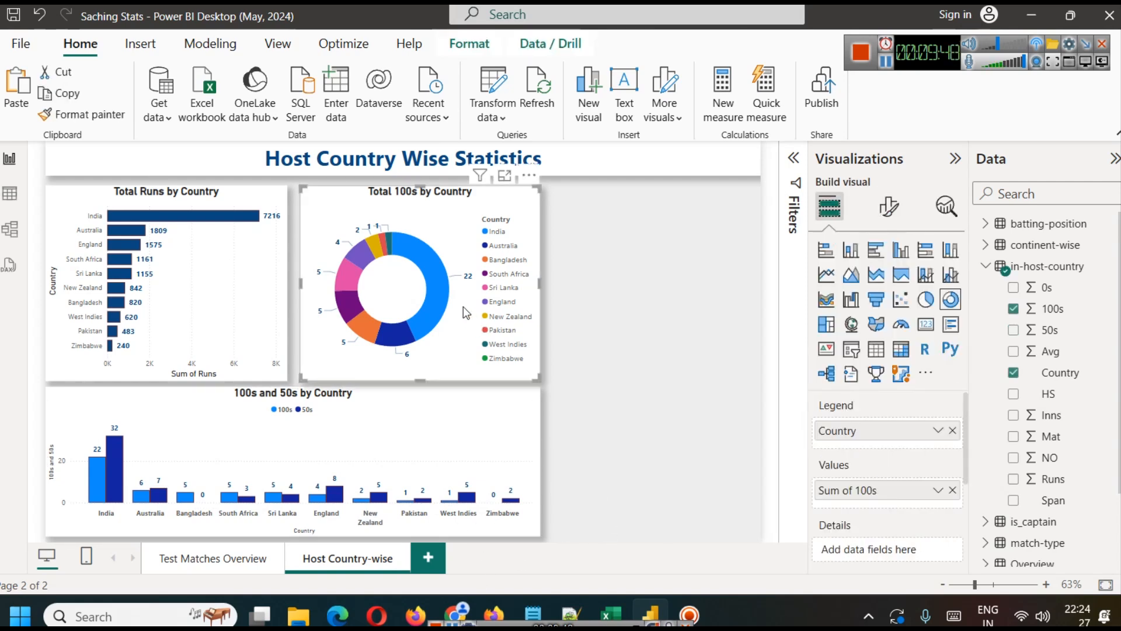
left_click(952, 430)
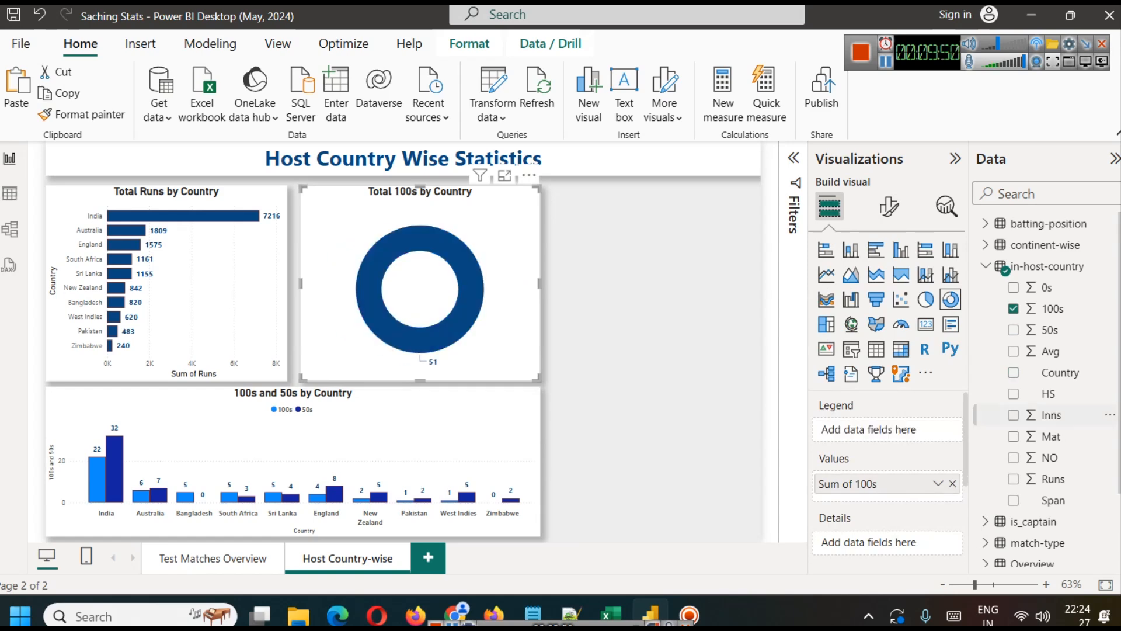
left_click(987, 246)
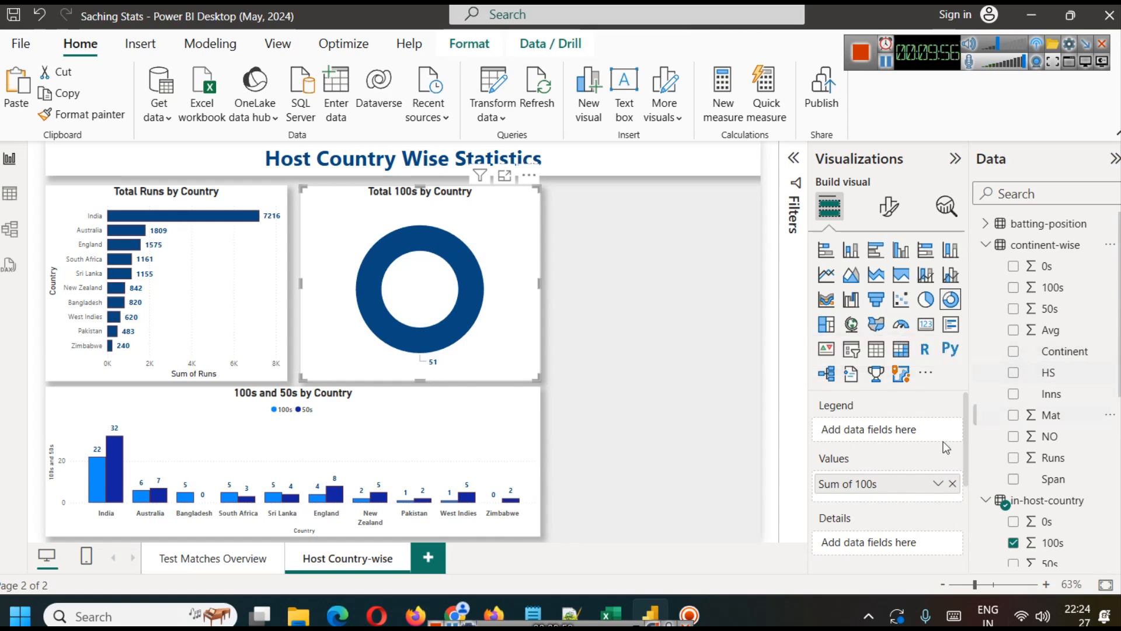
left_click(952, 483)
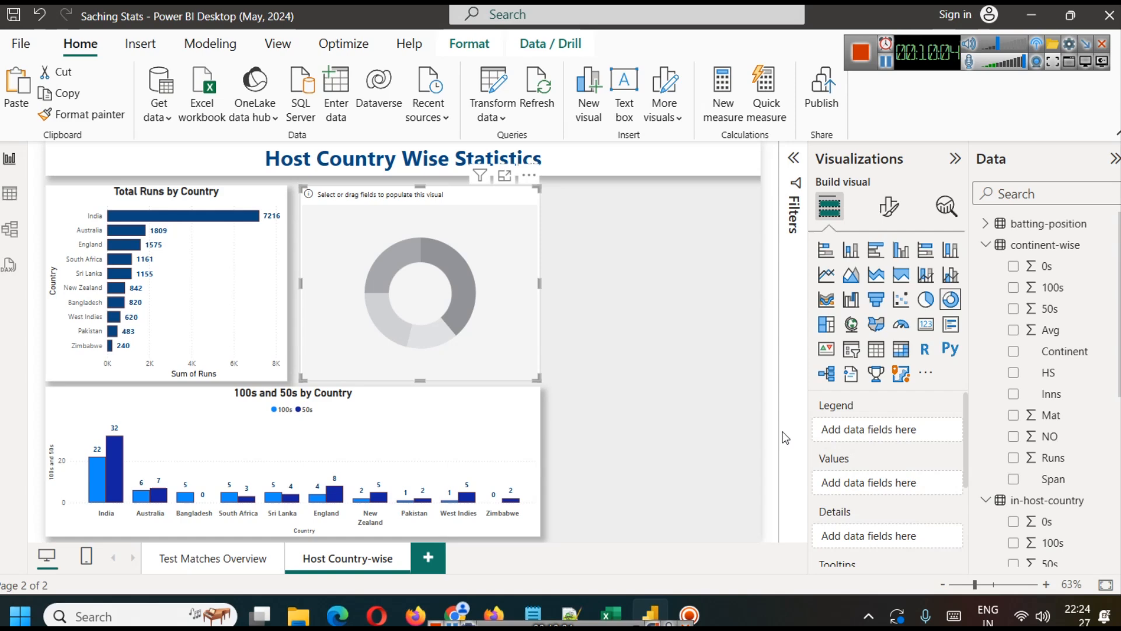
left_click_drag(1060, 351, 879, 431)
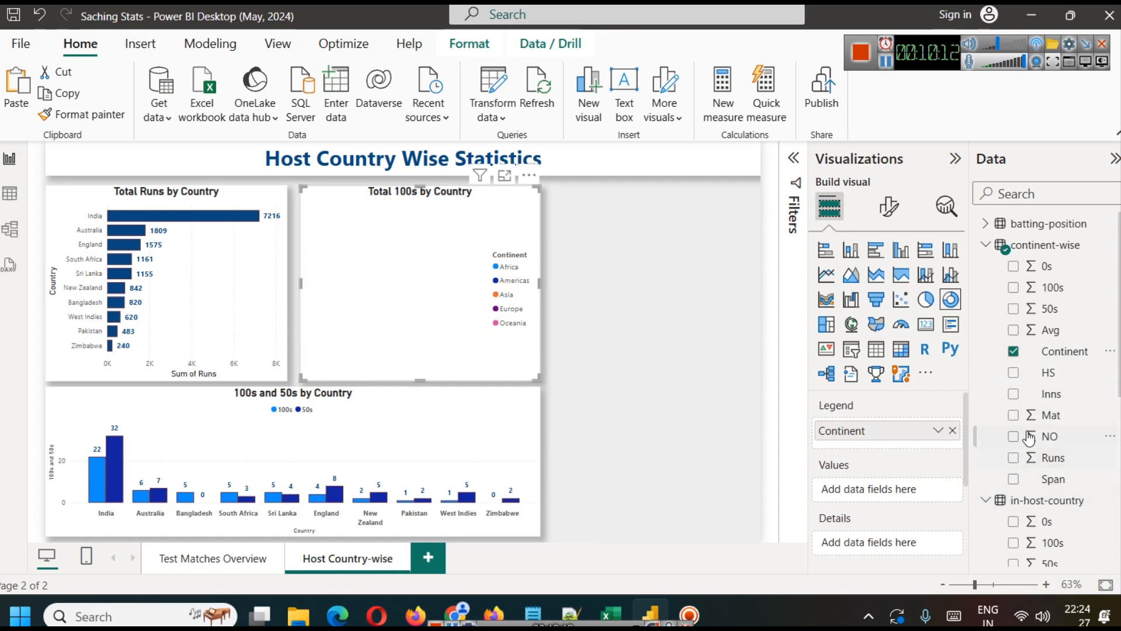
left_click_drag(1074, 293, 910, 489)
left_click(668, 283)
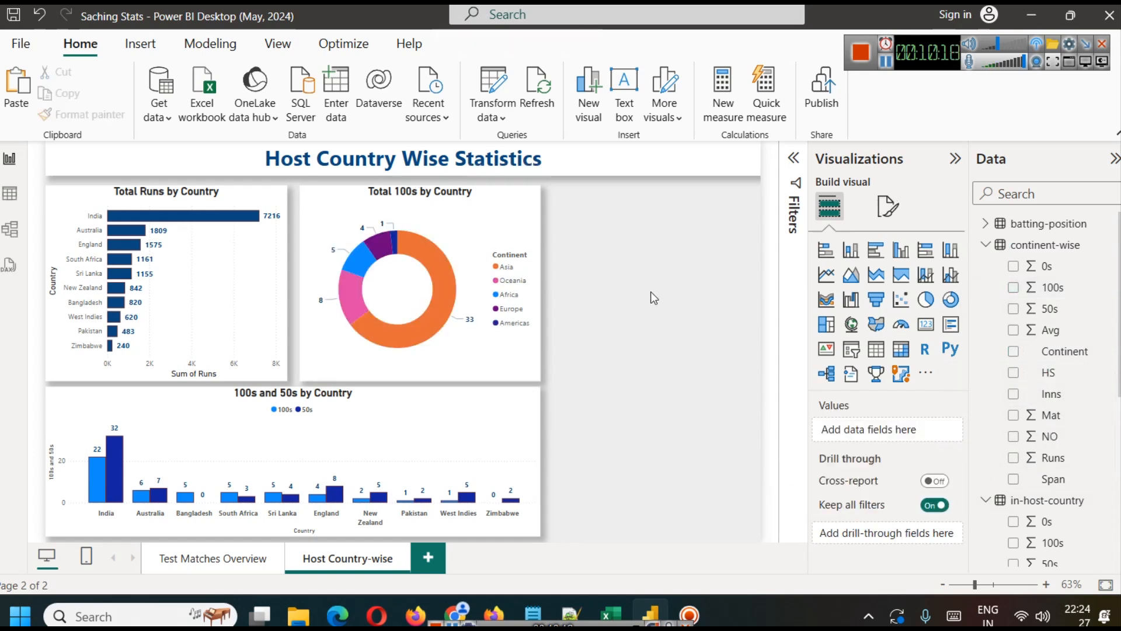
Step: Inspect the 100s details of the individual continent slices in the donut chart
mouse_move(437, 274)
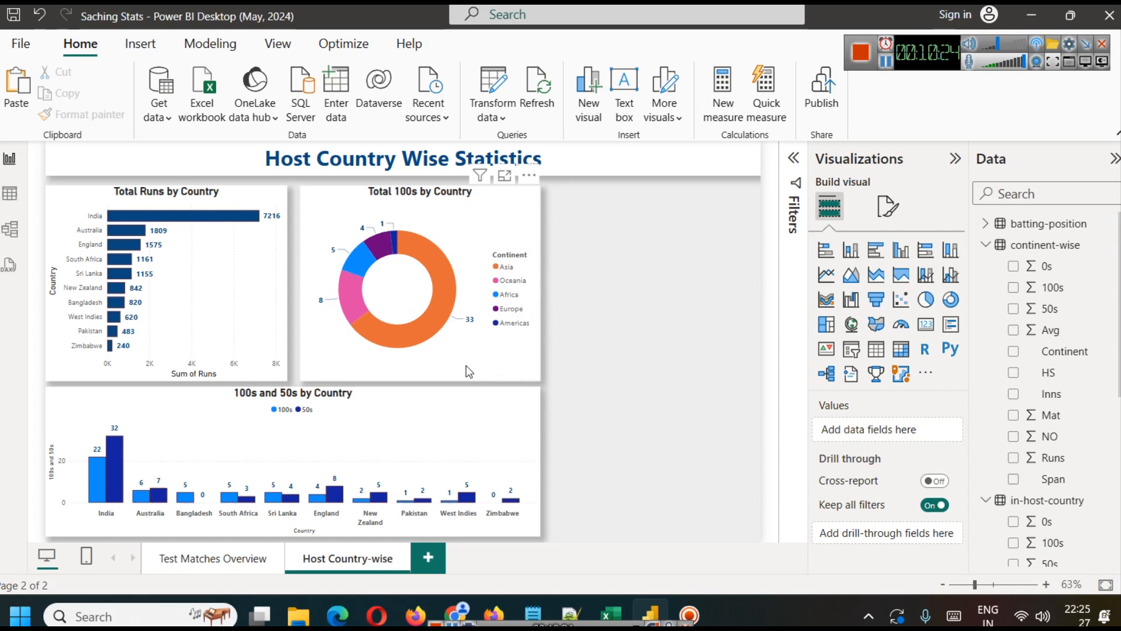
mouse_move(358, 302)
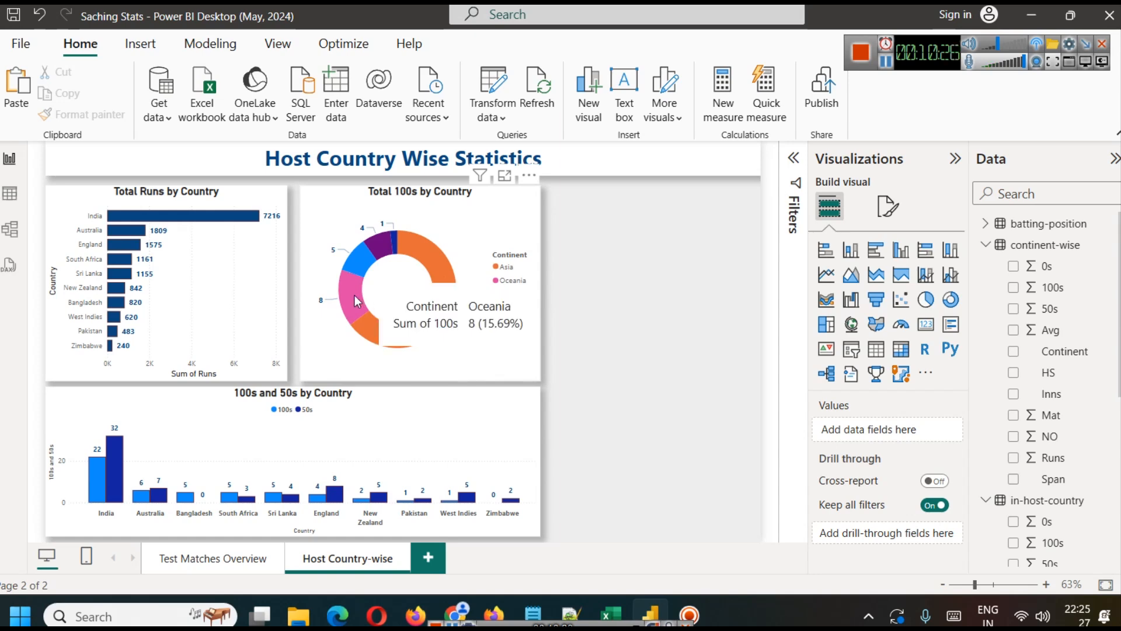
mouse_move(357, 261)
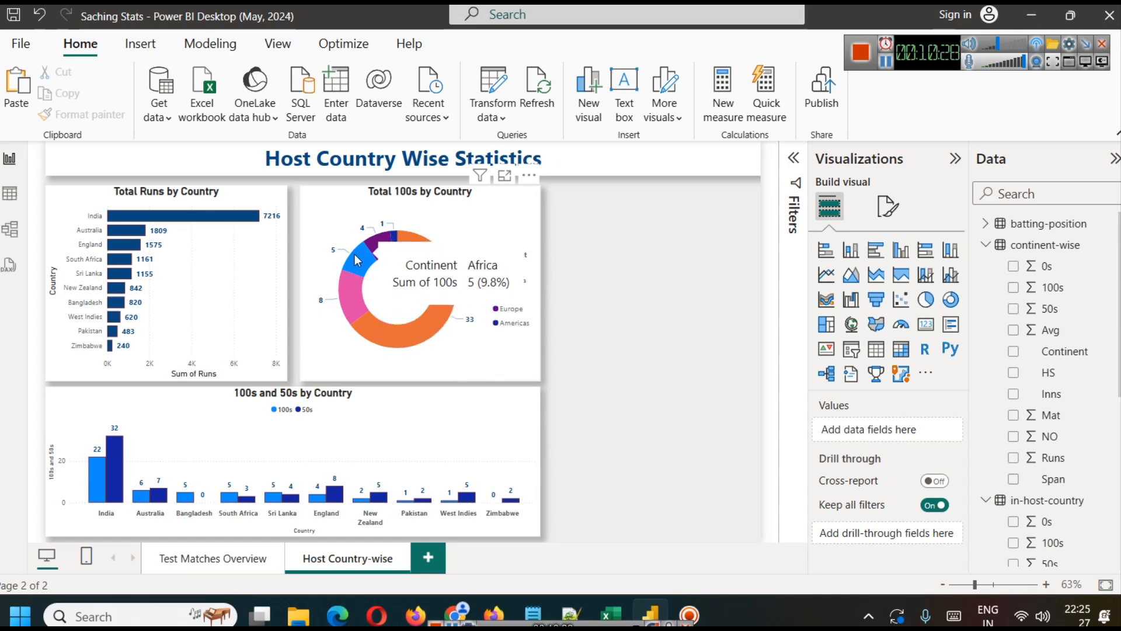
mouse_move(395, 238)
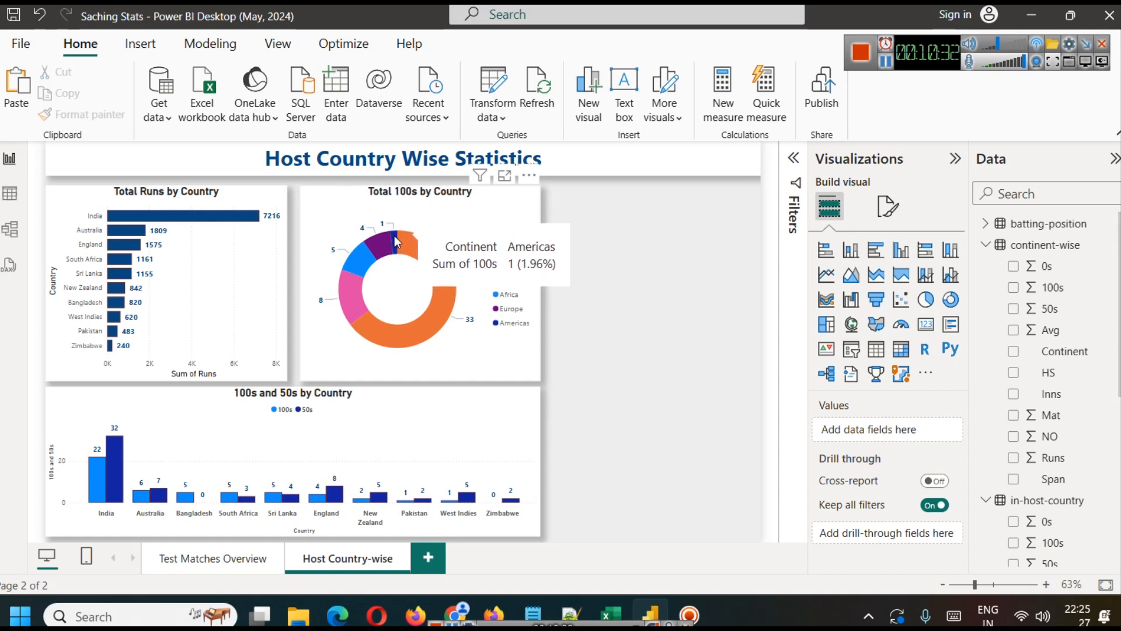
Step: Color the donut chart's Asia slice with the recent dark blue used by the Total Runs bars
left_click(886, 62)
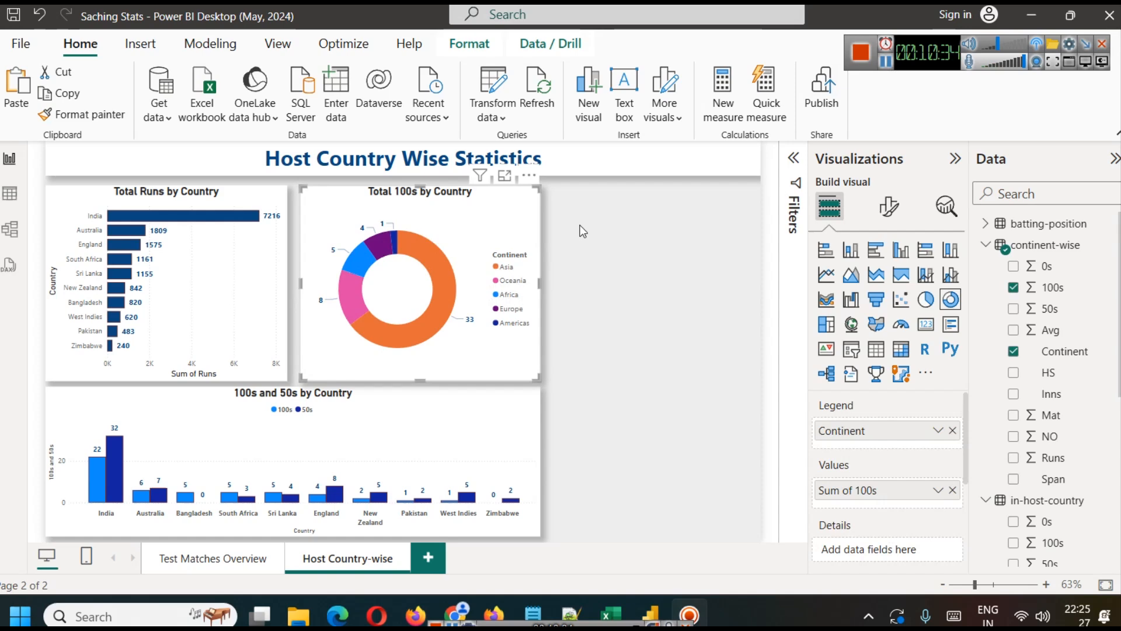
left_click(888, 205)
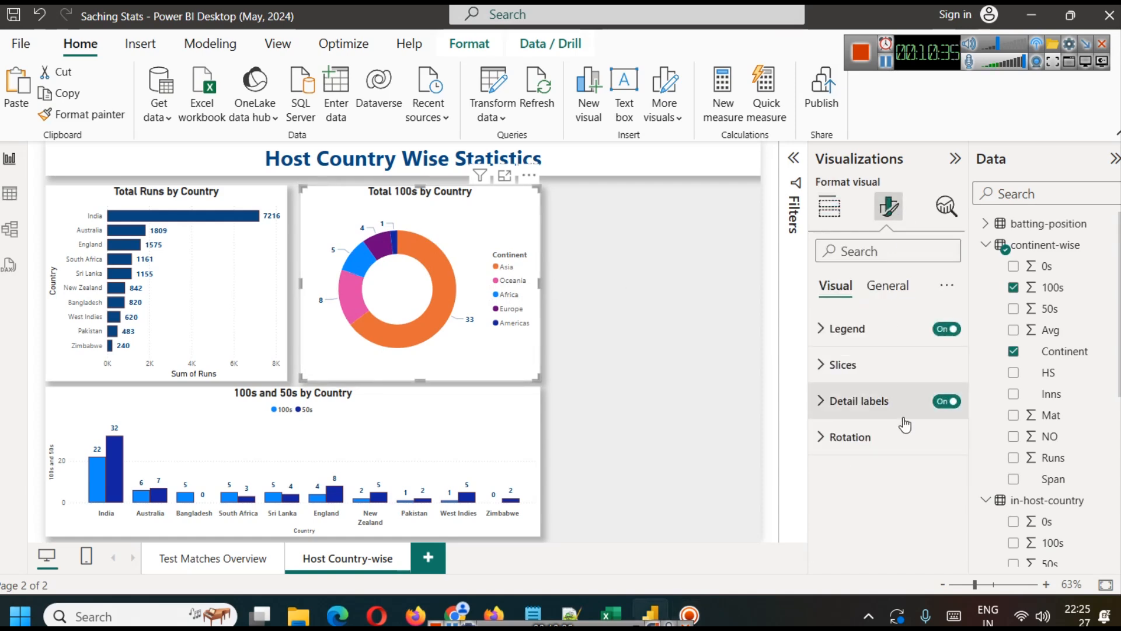
left_click(864, 370)
scroll(893, 397, "down", 3)
scroll(893, 397, "up", 3)
left_click(859, 364)
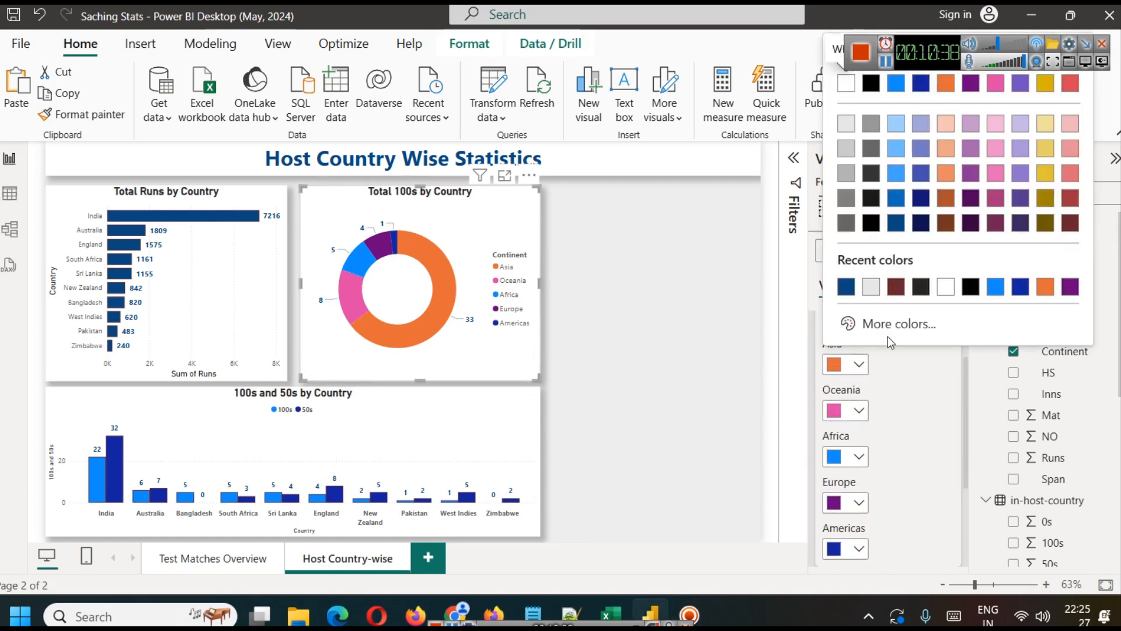
left_click(847, 287)
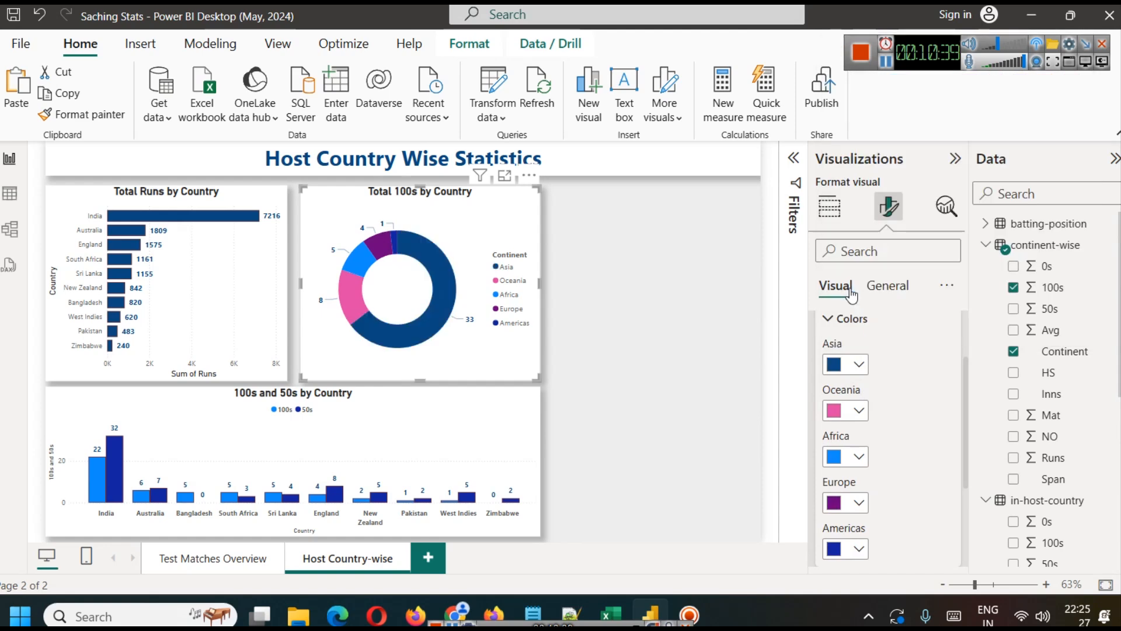
Step: Color the donut chart's Africa slice dark violet, after trying a light pink
left_click(858, 457)
left_click(998, 272)
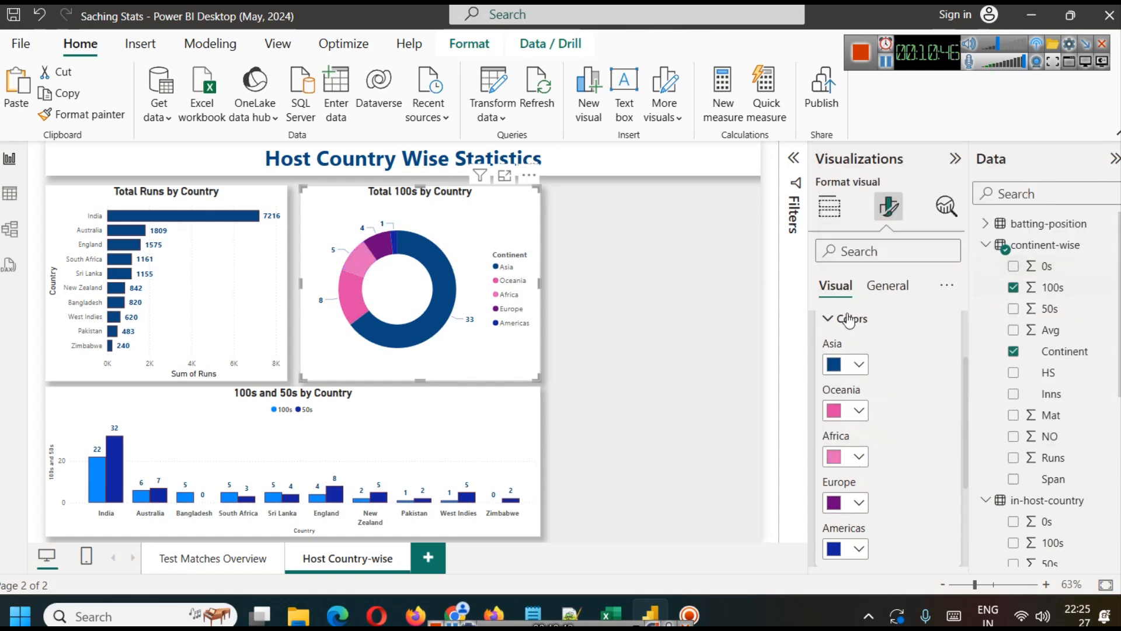
left_click(866, 459)
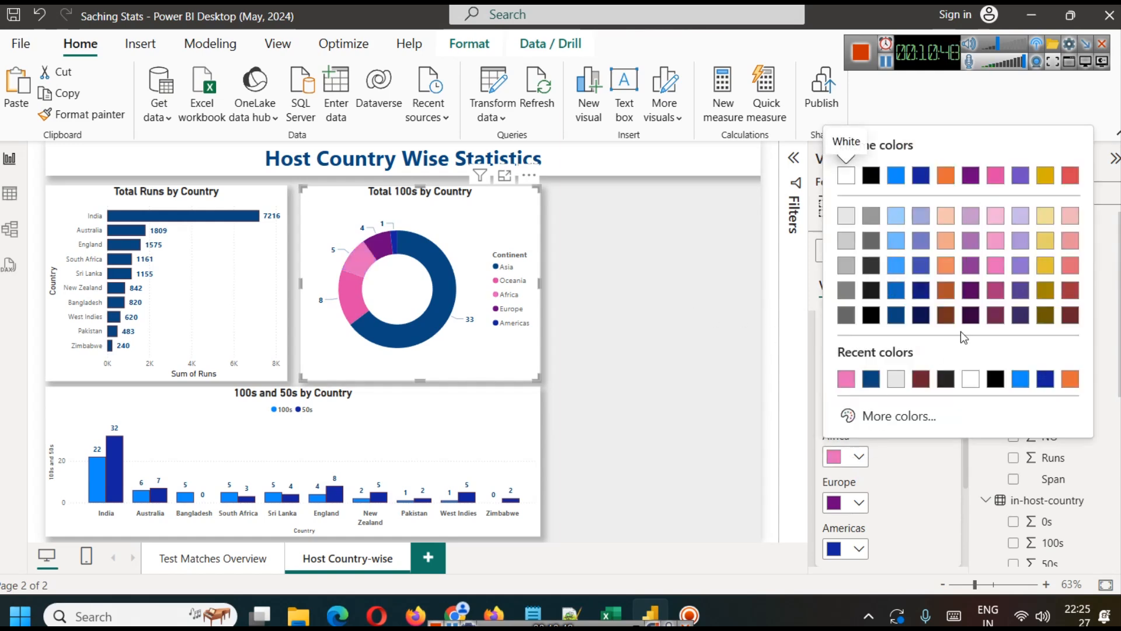
left_click(1020, 292)
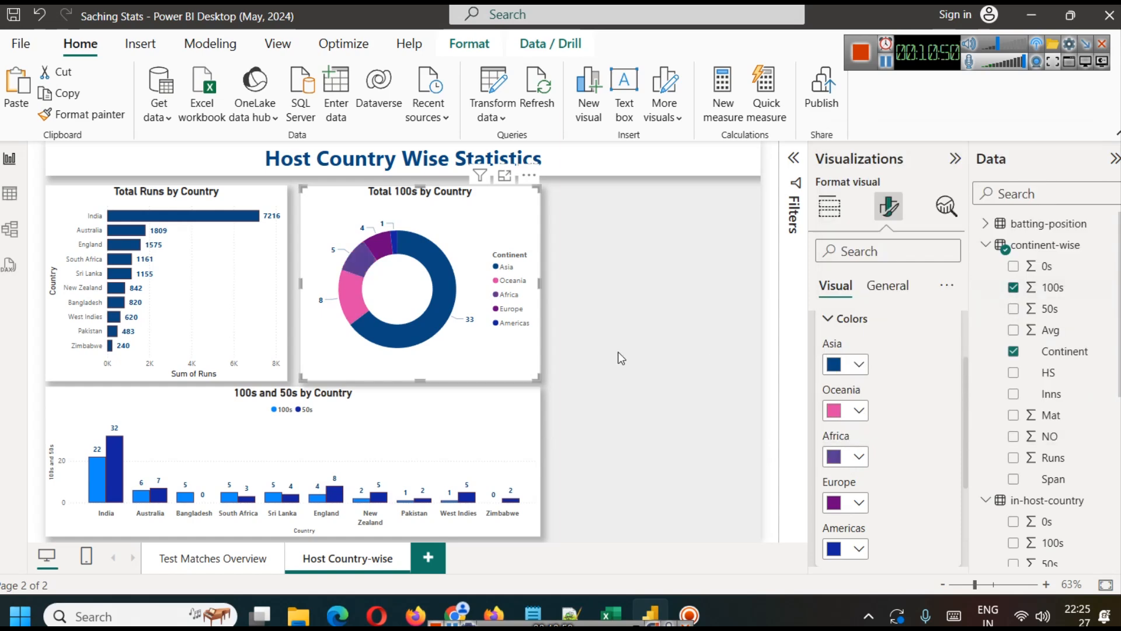
left_click(667, 349)
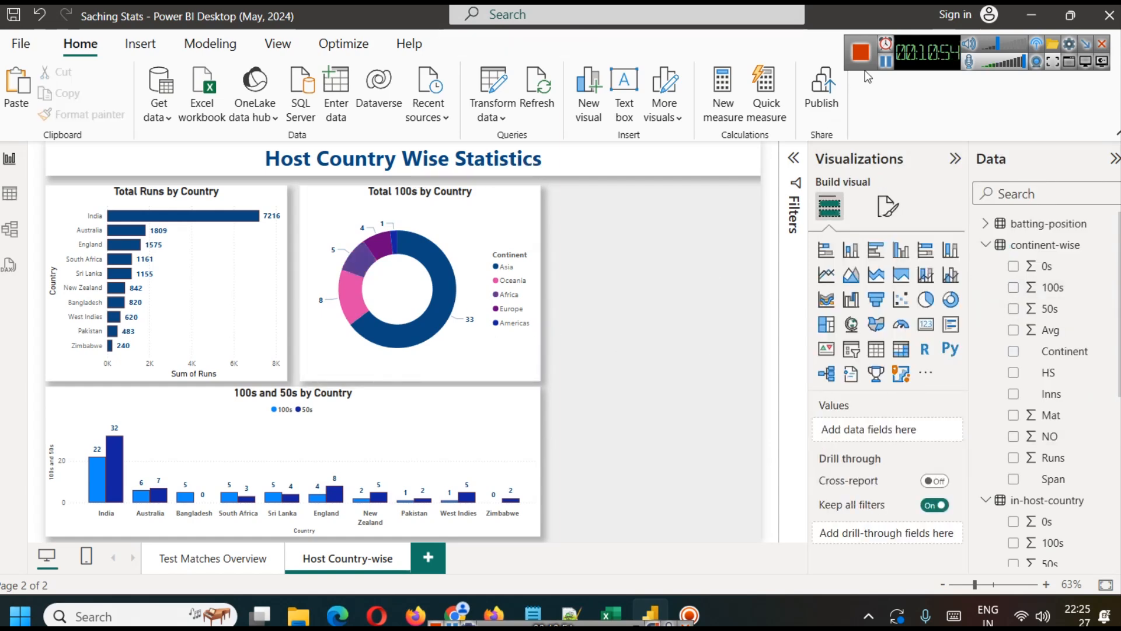
Step: Change the donut chart's title to "Total 100s by Continent"
left_click(451, 247)
left_click(889, 207)
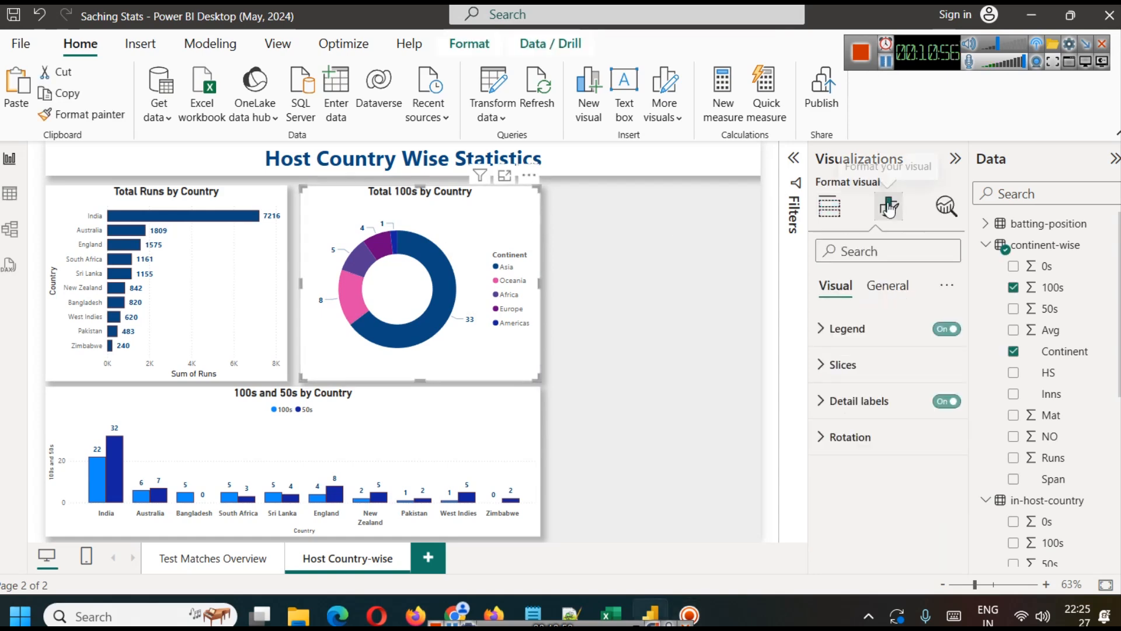
left_click(902, 286)
left_click(905, 365)
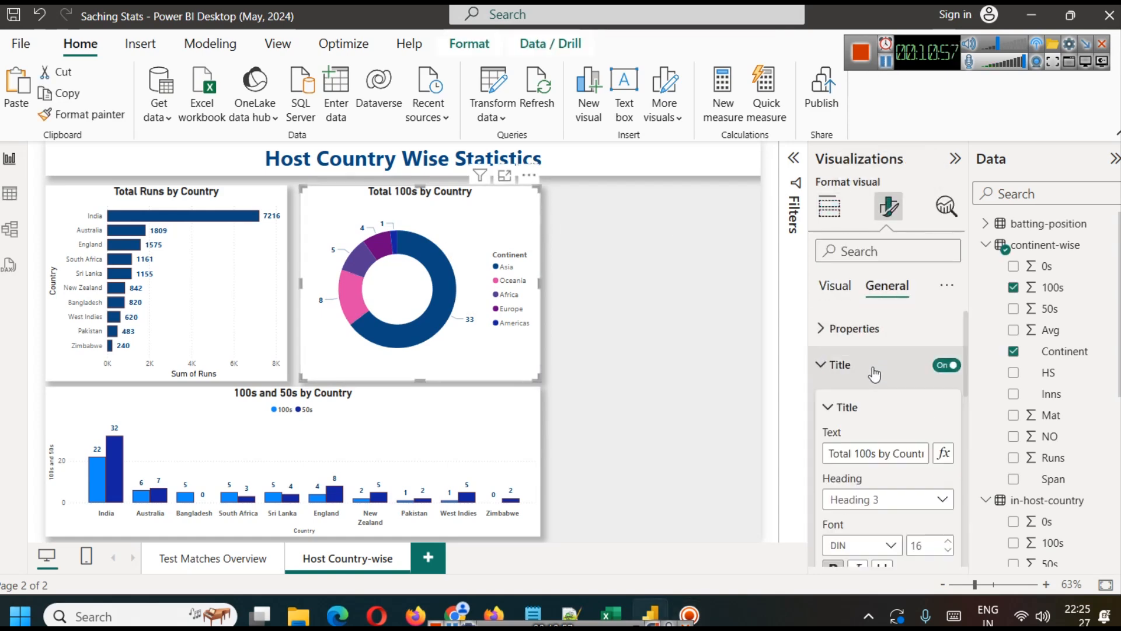
double_click(890, 450)
key("BackSpace")
type("C")
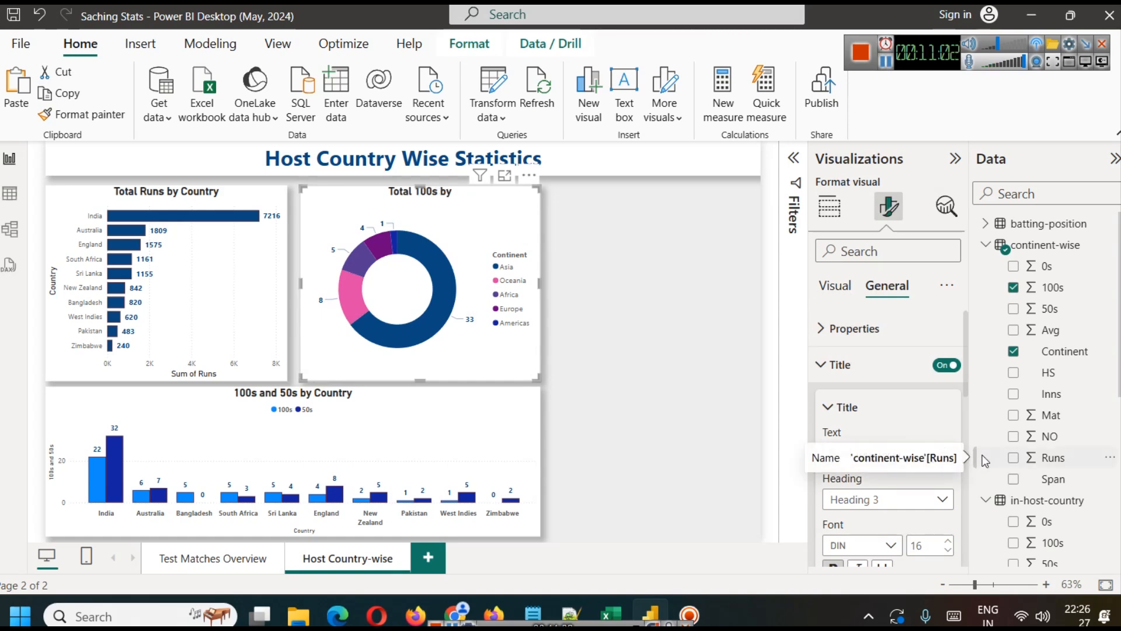
type("ontinen")
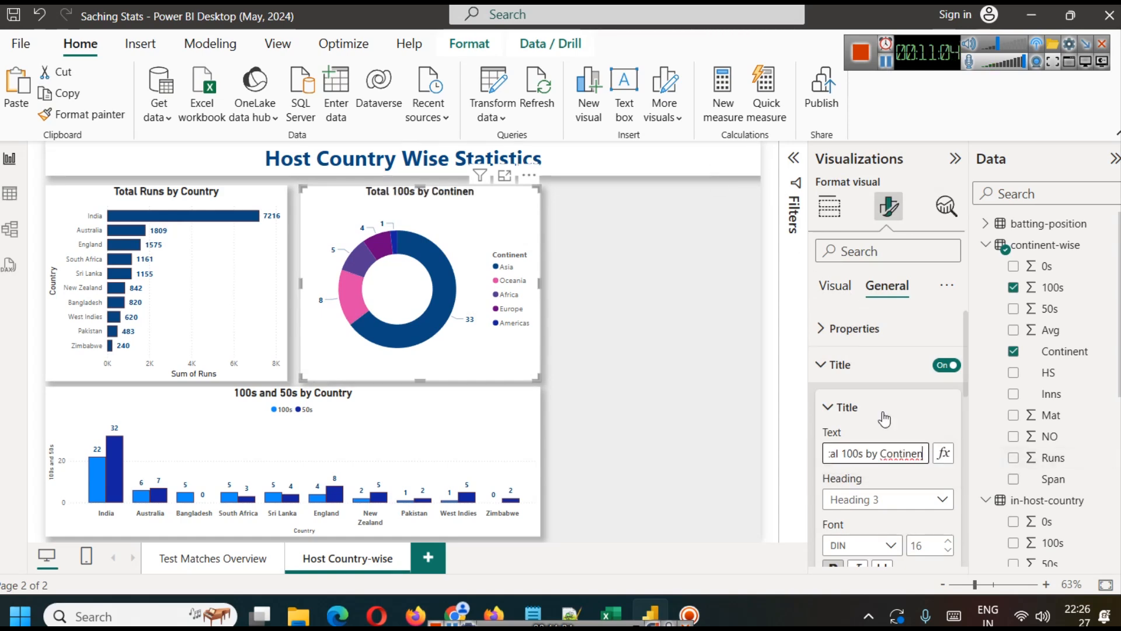
type("t")
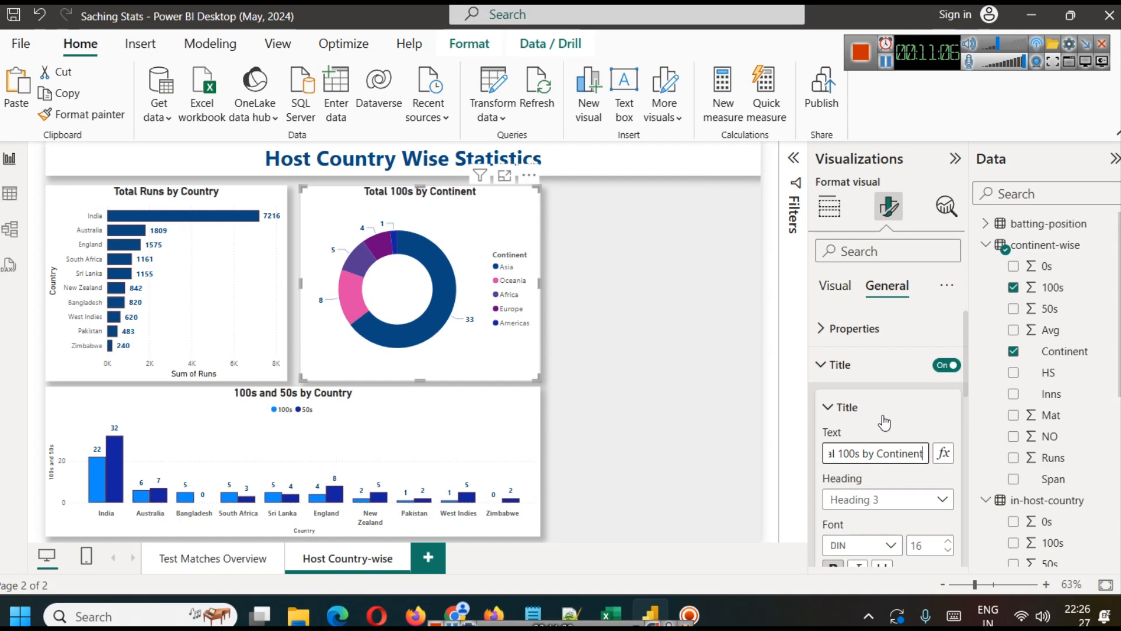
left_click(664, 300)
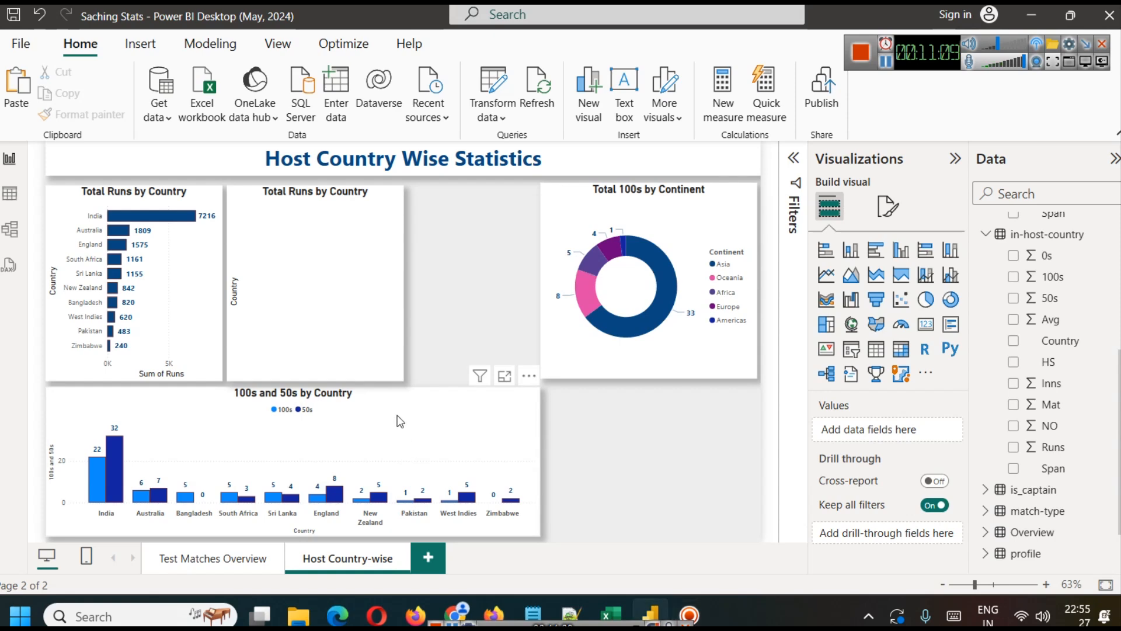
Step: Apply the pending query changes to the report
left_click(400, 420)
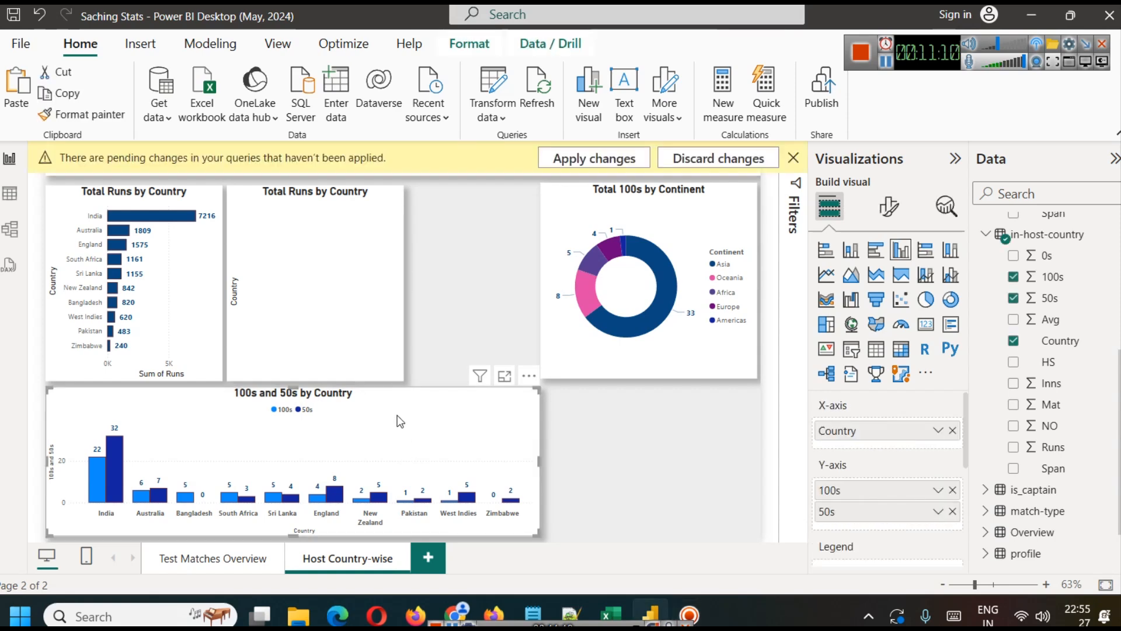
left_click(590, 159)
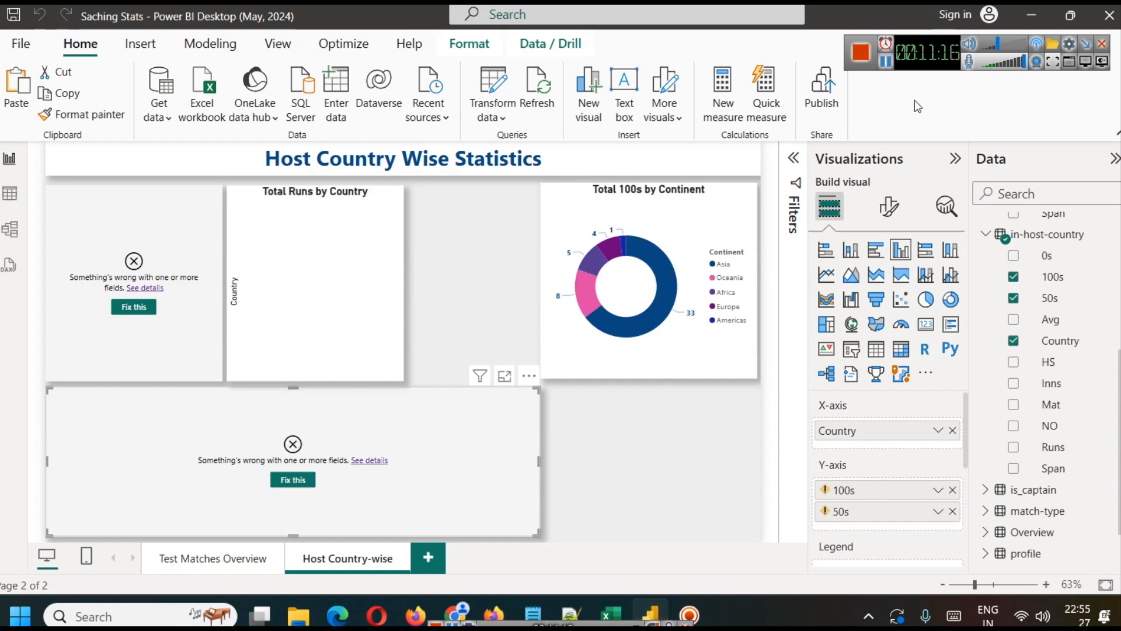
left_click(885, 66)
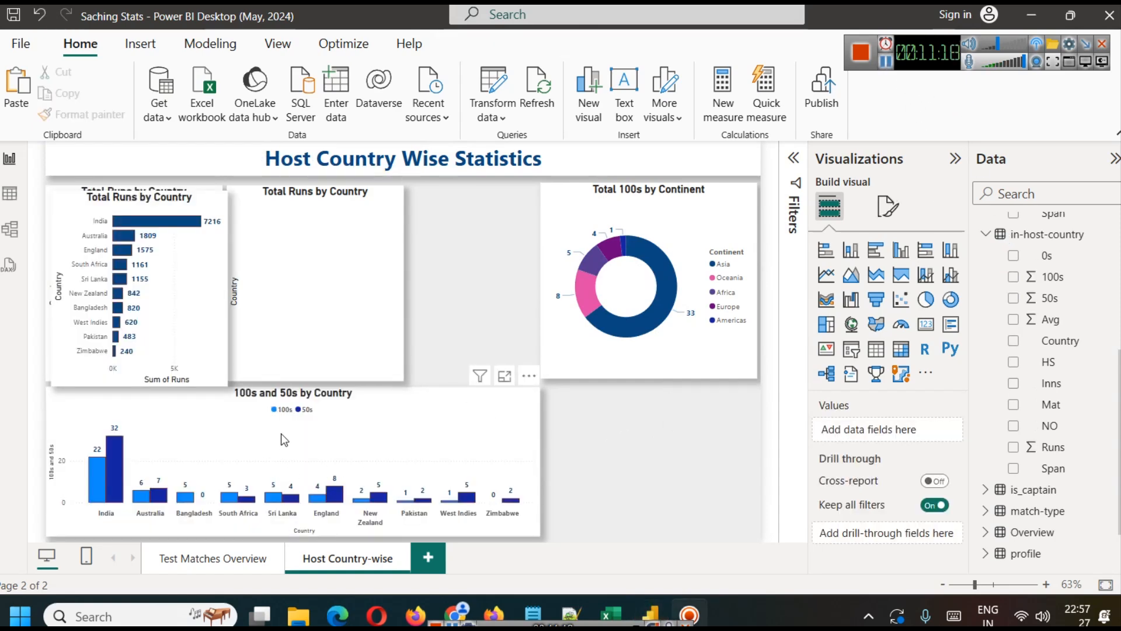
Step: Delete the blank Total Runs by Country chart between the bar chart and the donut chart
left_click_drag(315, 351, 335, 348)
left_click(454, 314)
left_click(366, 298)
key("Delete")
Step: Convert the 100s and 50s by Country chart to a line and clustered column chart
left_click(415, 447)
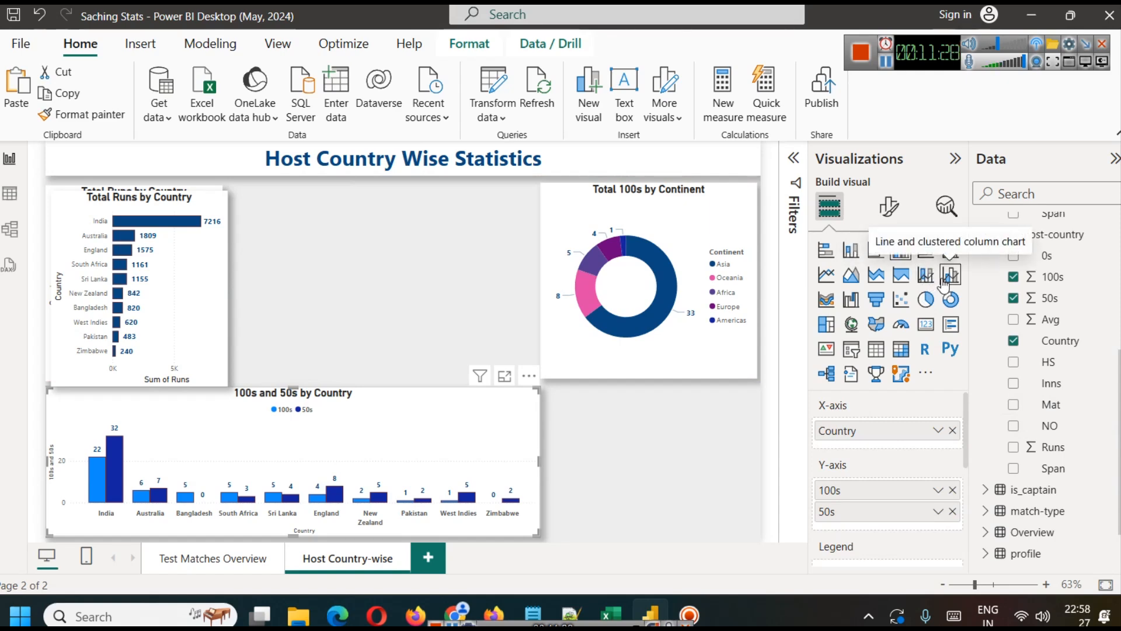
left_click(942, 279)
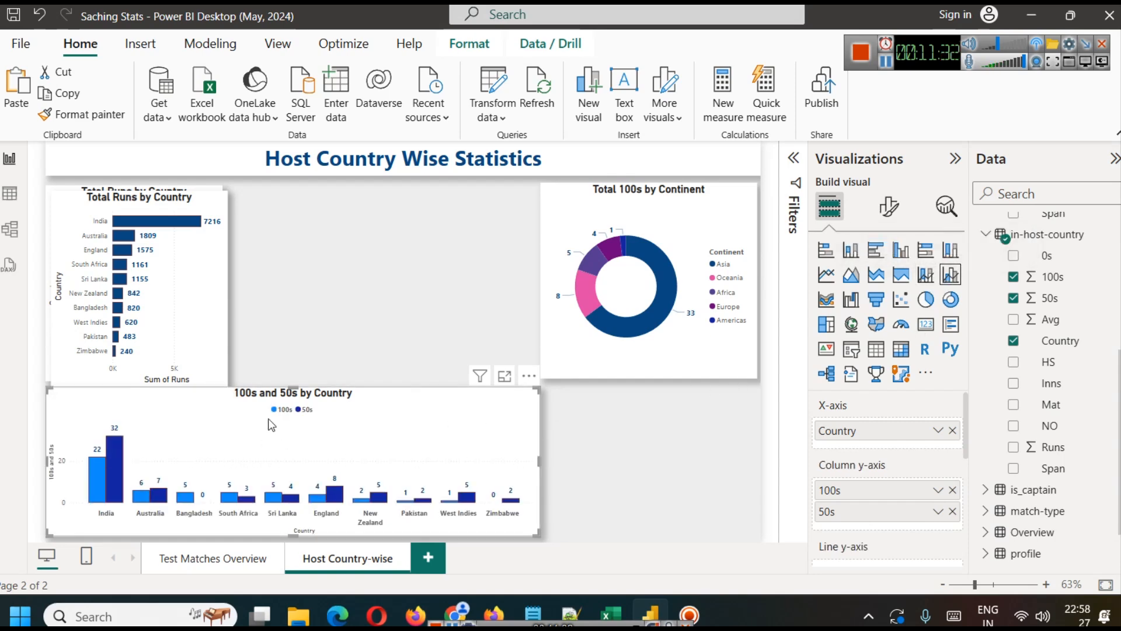
Step: Shorten the Total Runs by Country bar chart so its lower edge clears the 100s and 50s chart
left_click(181, 347)
left_click_drag(136, 386, 140, 378)
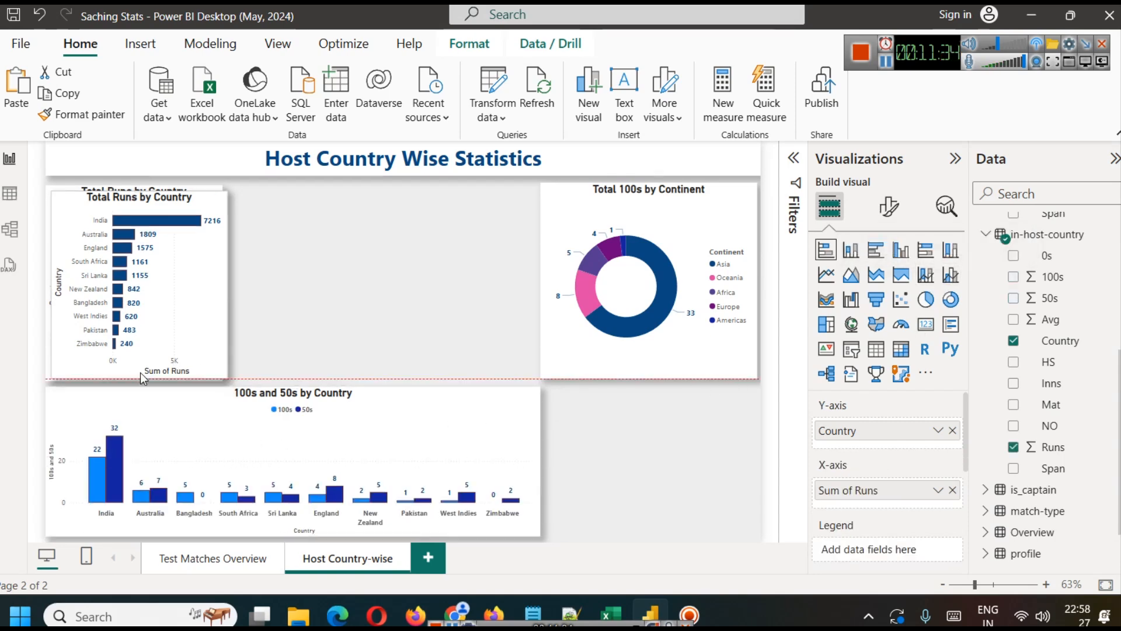
left_click(325, 305)
left_click(212, 285)
key("Delete")
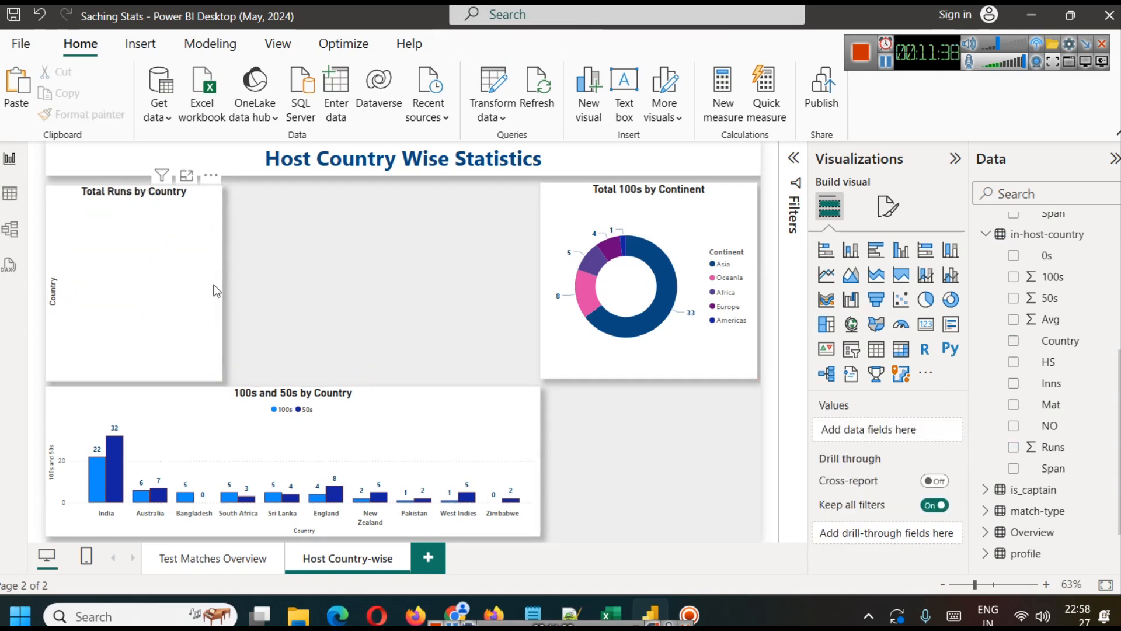
left_click(215, 288)
key("ctrl+z")
Step: Delete the blank duplicate behind the Total Runs by Country chart and place the working chart in its spot
left_click_drag(215, 288, 392, 291)
left_click(177, 267)
key("Delete")
left_click_drag(245, 284, 90, 278)
Step: Add Avg from in-host-country as the line value of the 100s and 50s chart, summarized as Average
left_click(402, 404)
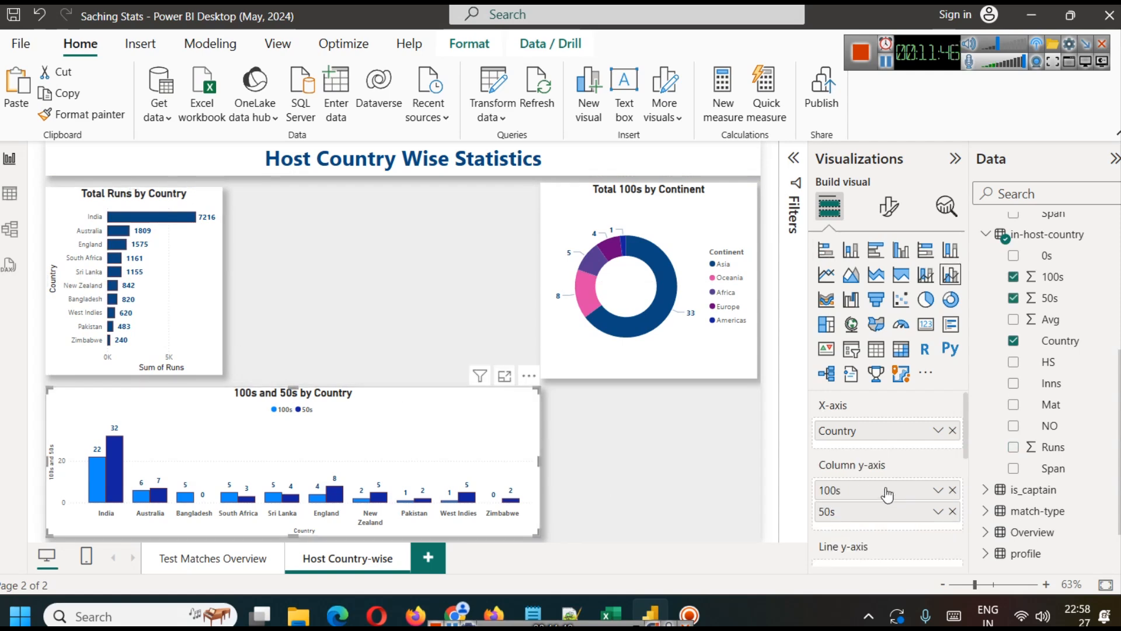
scroll(887, 495, "down", 2)
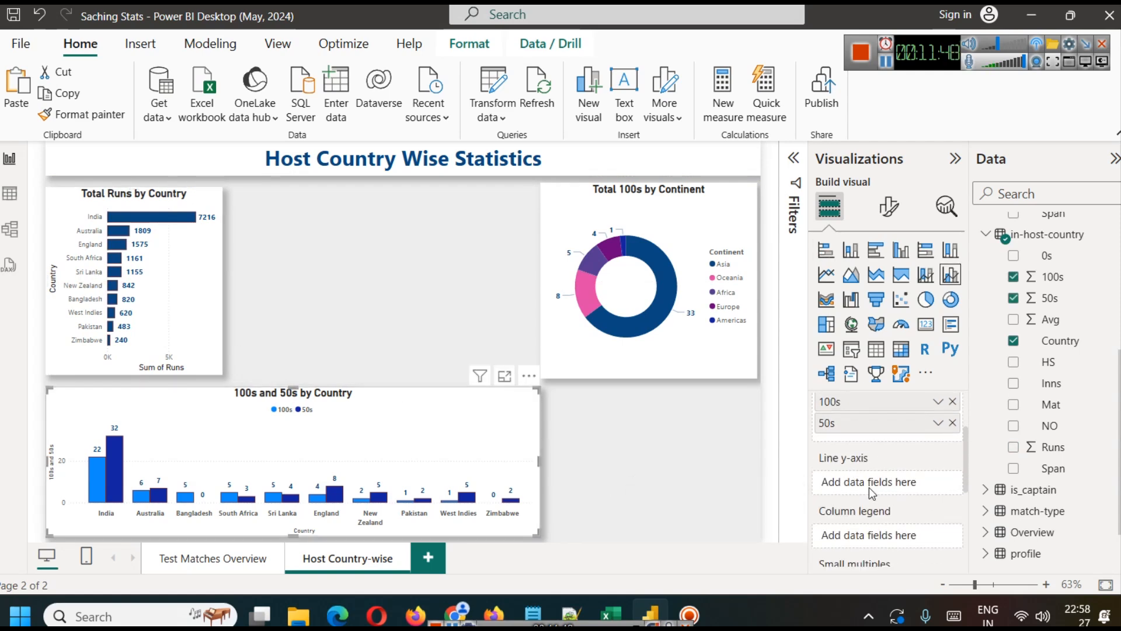
left_click_drag(1050, 327, 902, 483)
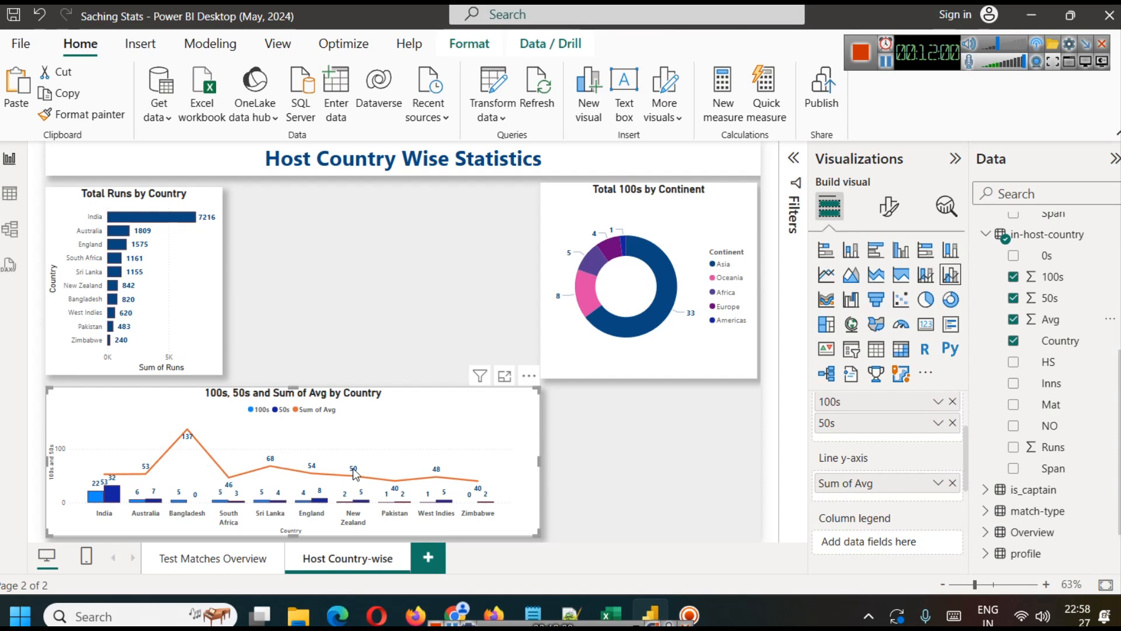
left_click(938, 484)
left_click(987, 286)
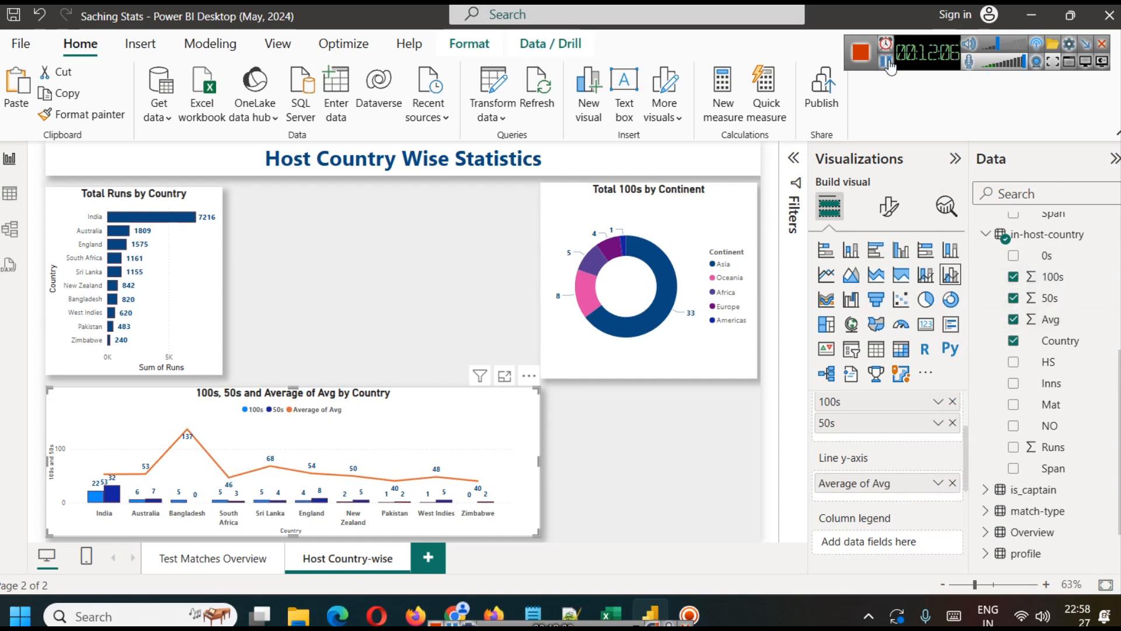
Step: Turn on Align zeros for the secondary y-axis of the 100s, 50s and average chart
left_click(888, 206)
left_click(911, 402)
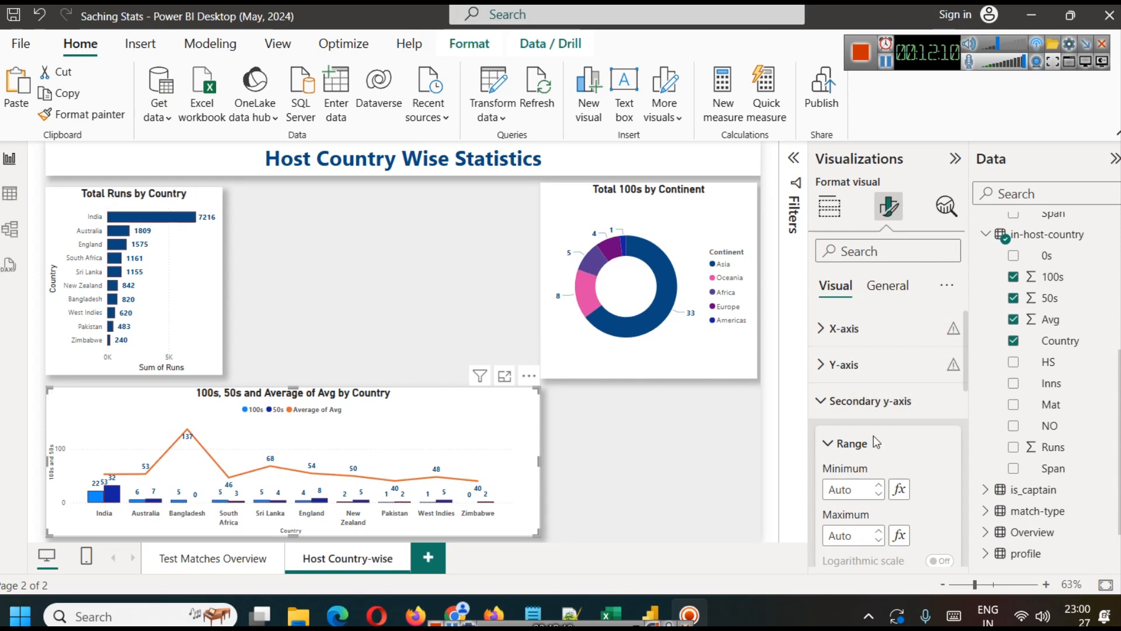
scroll(908, 462, "down", 2)
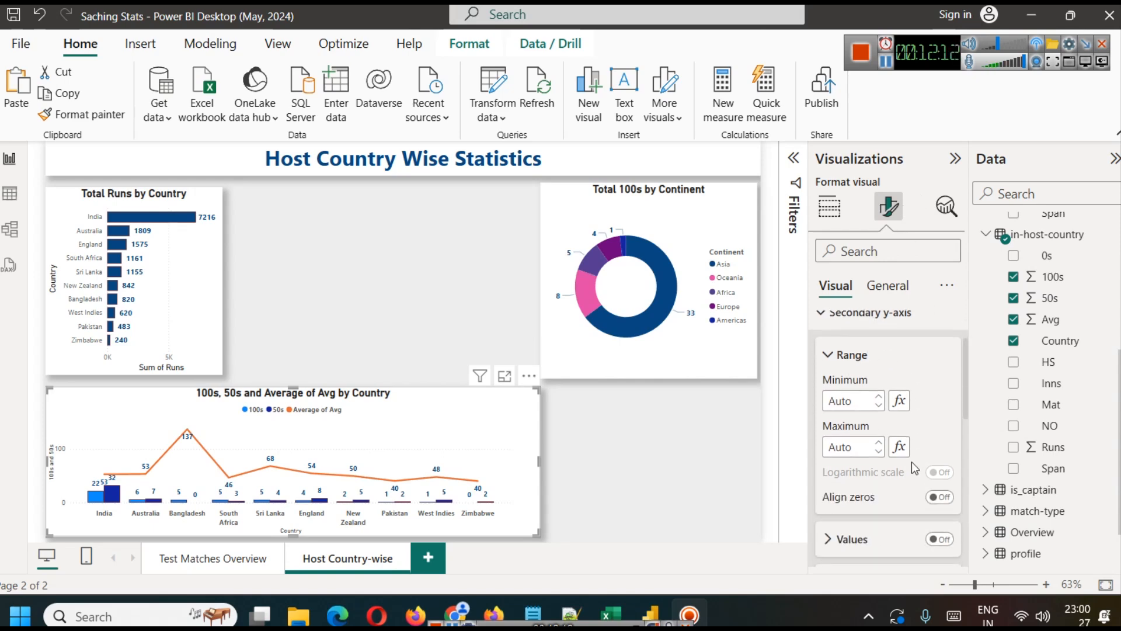
scroll(899, 502, "down", 2)
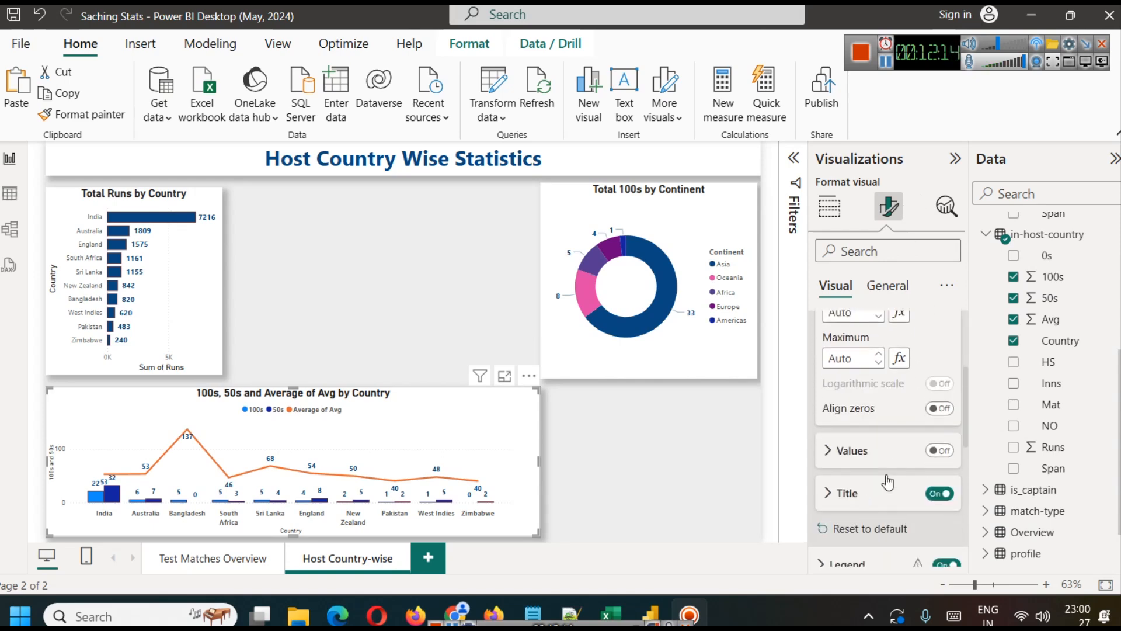
left_click(940, 409)
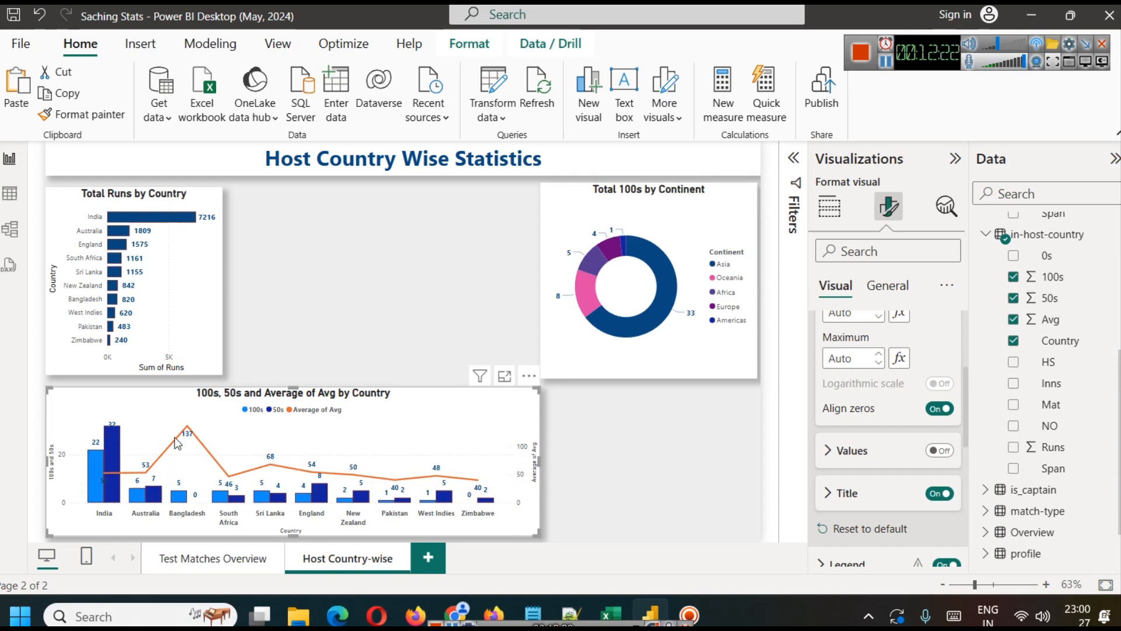
mouse_move(188, 434)
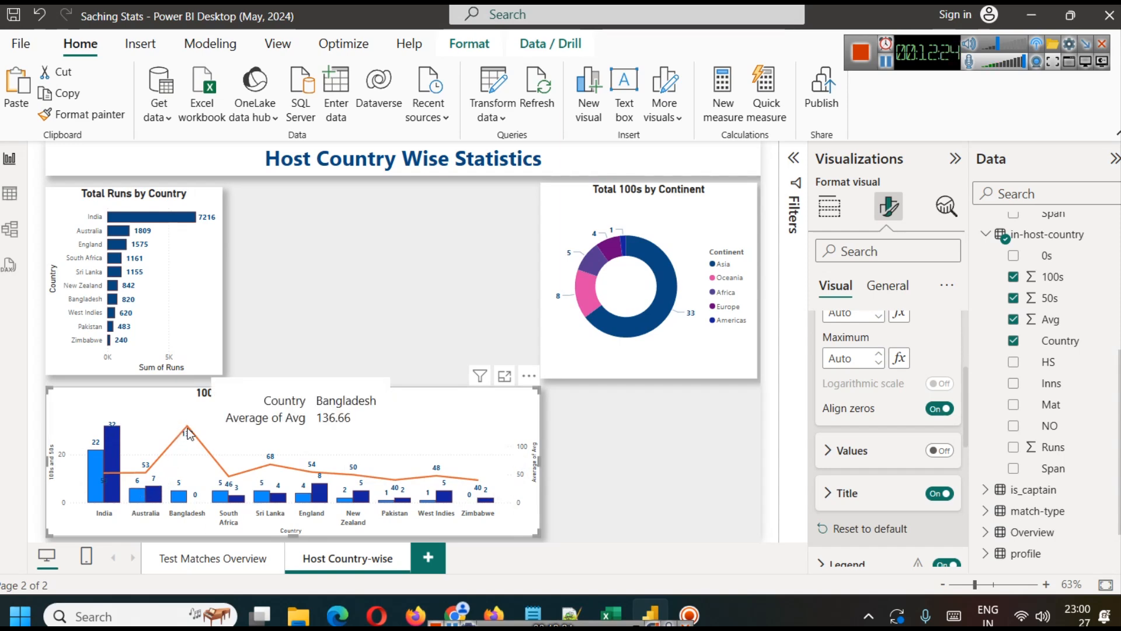
mouse_move(150, 476)
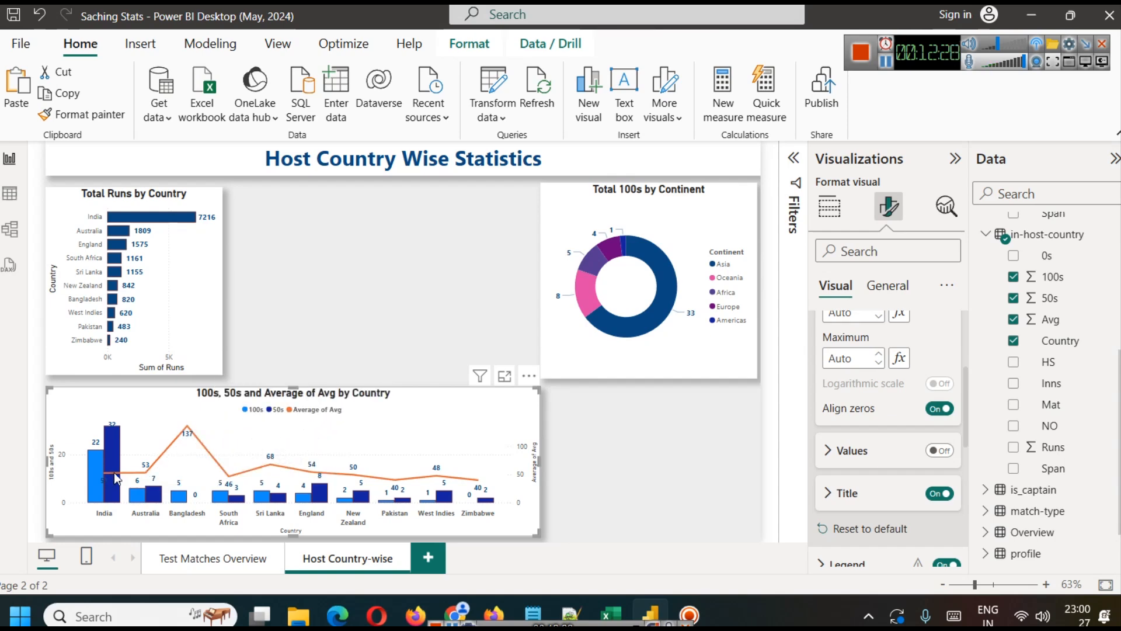
mouse_move(114, 472)
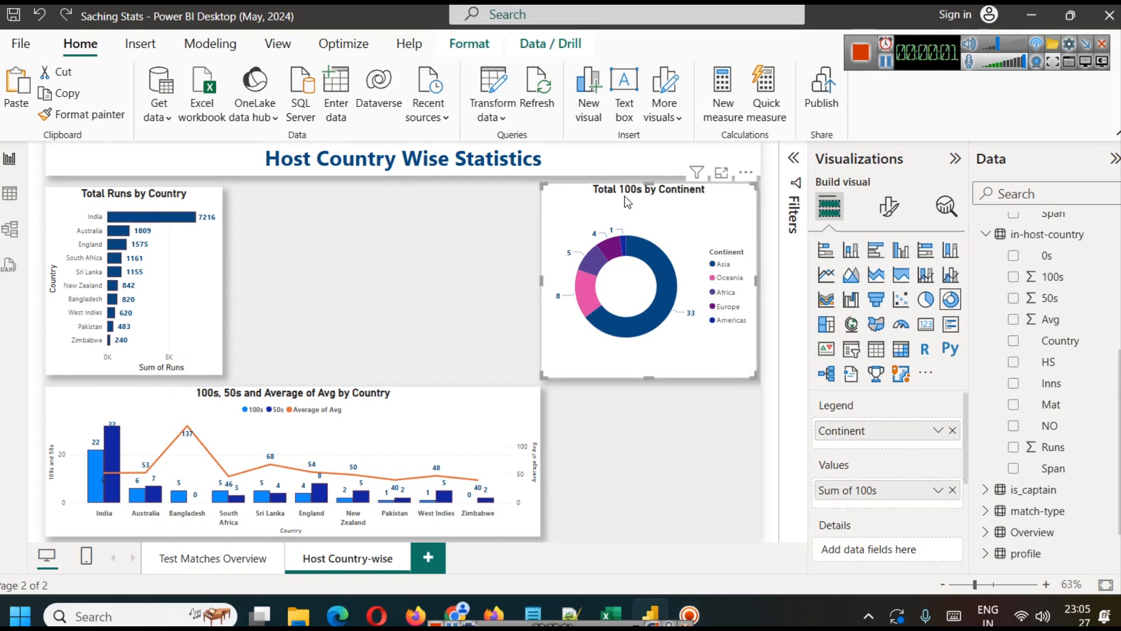
Step: Convert the Total 100s by Continent donut chart to a filled map
left_click(875, 327)
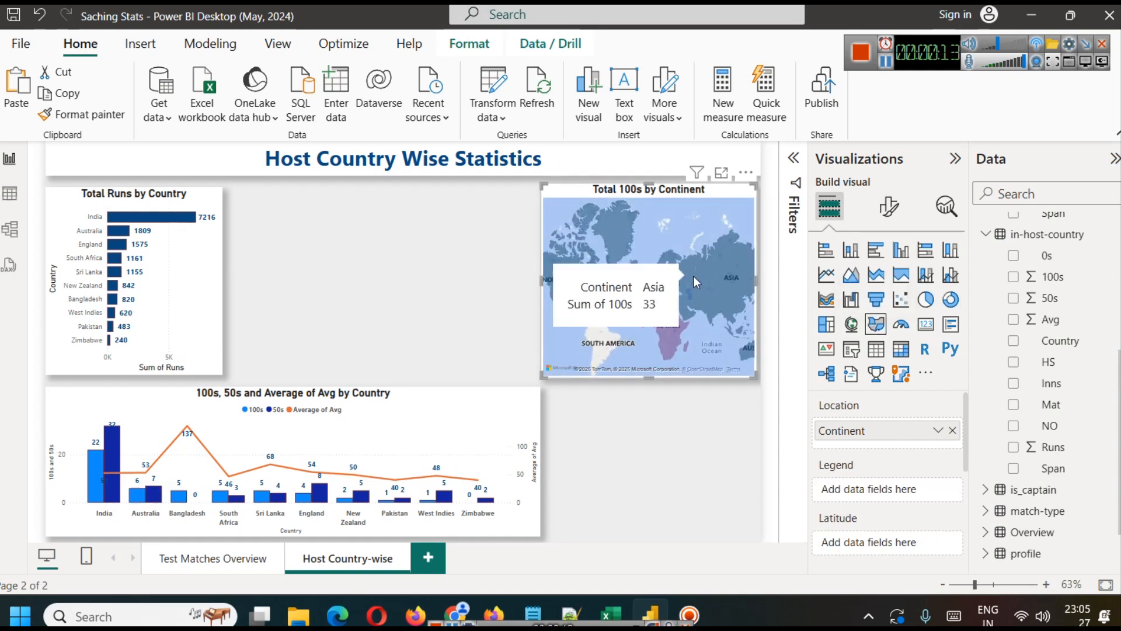
mouse_move(568, 265)
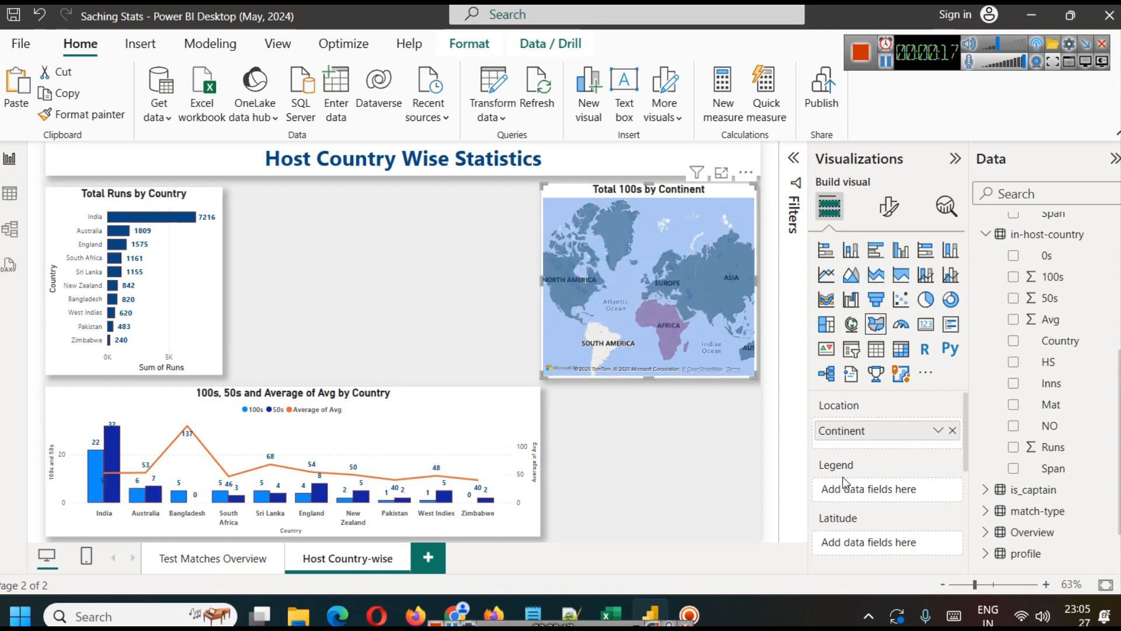
scroll(891, 464, "down", 3)
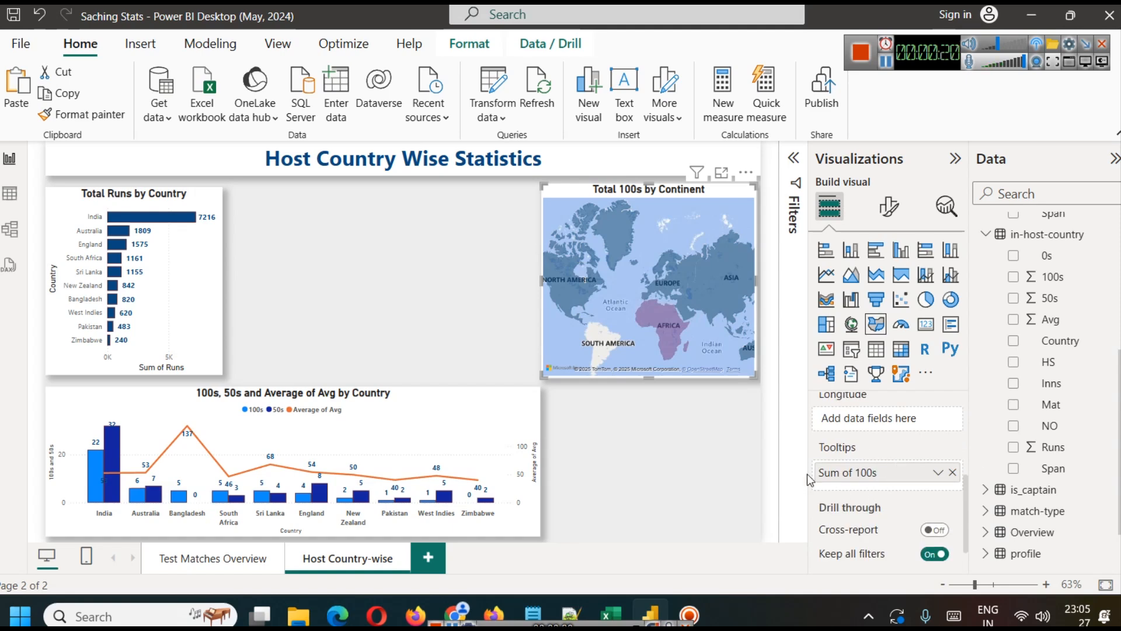
scroll(898, 476, "up", 3)
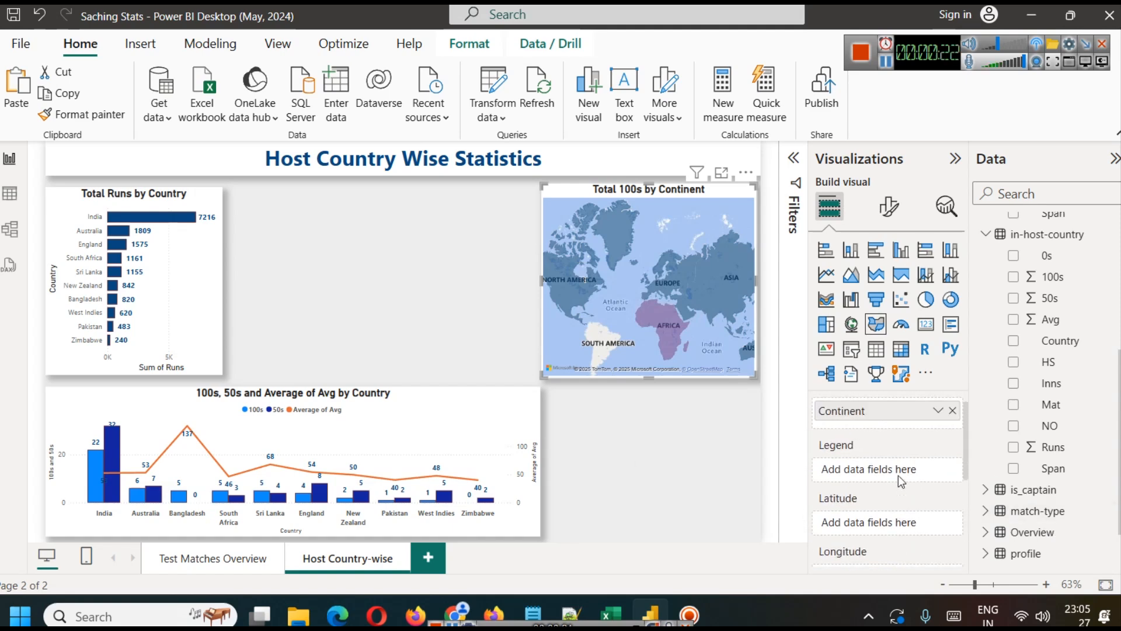
scroll(900, 481, "up", 1)
Step: Open the filled map's fill color settings and check the individual colors assigned to the continents
left_click(883, 216)
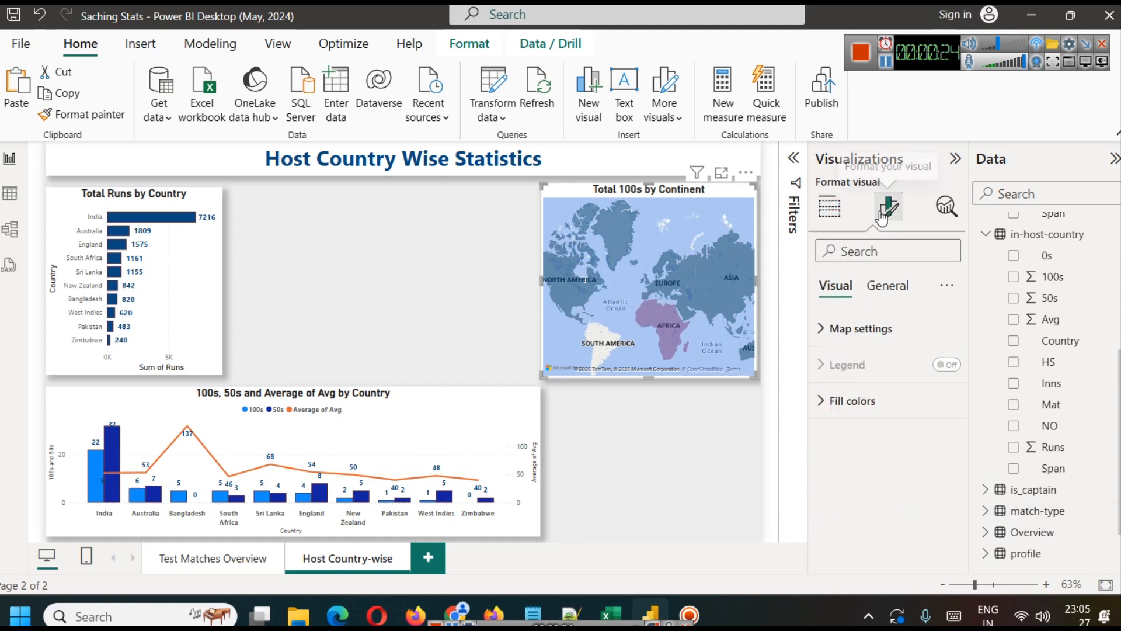
left_click(853, 408)
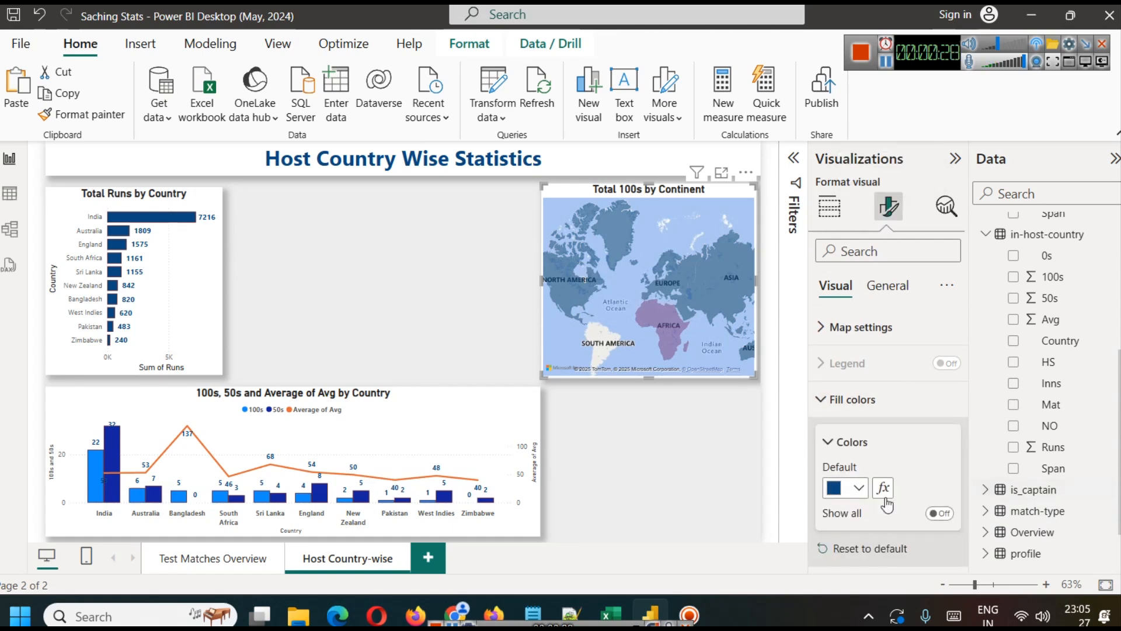
left_click(940, 513)
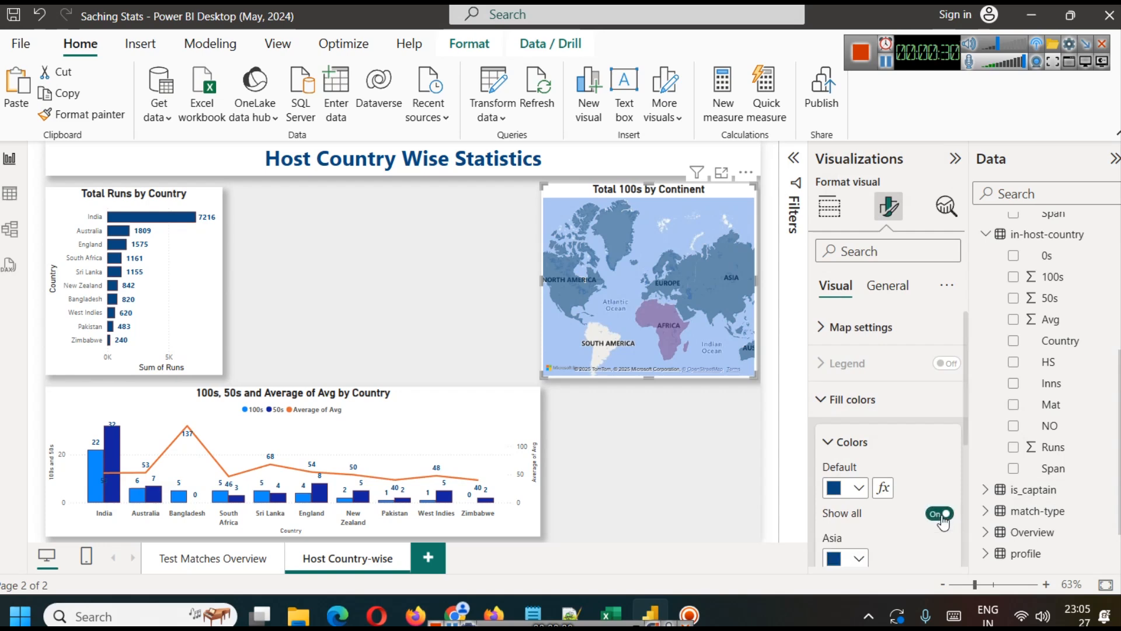
scroll(912, 467, "down", 5)
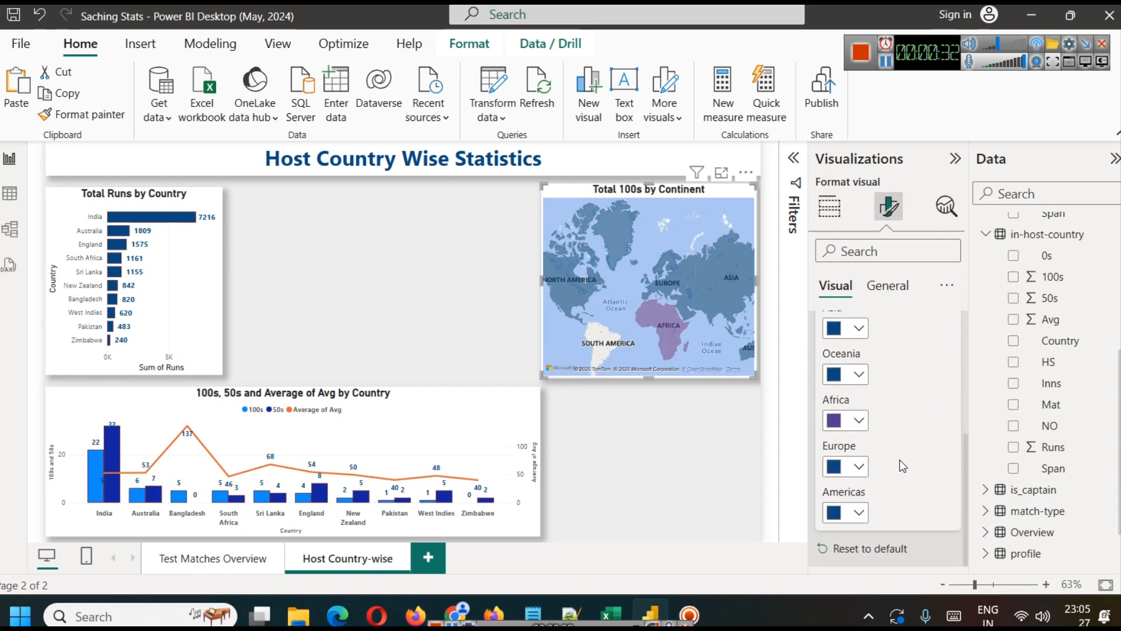
scroll(900, 461, "up", 1)
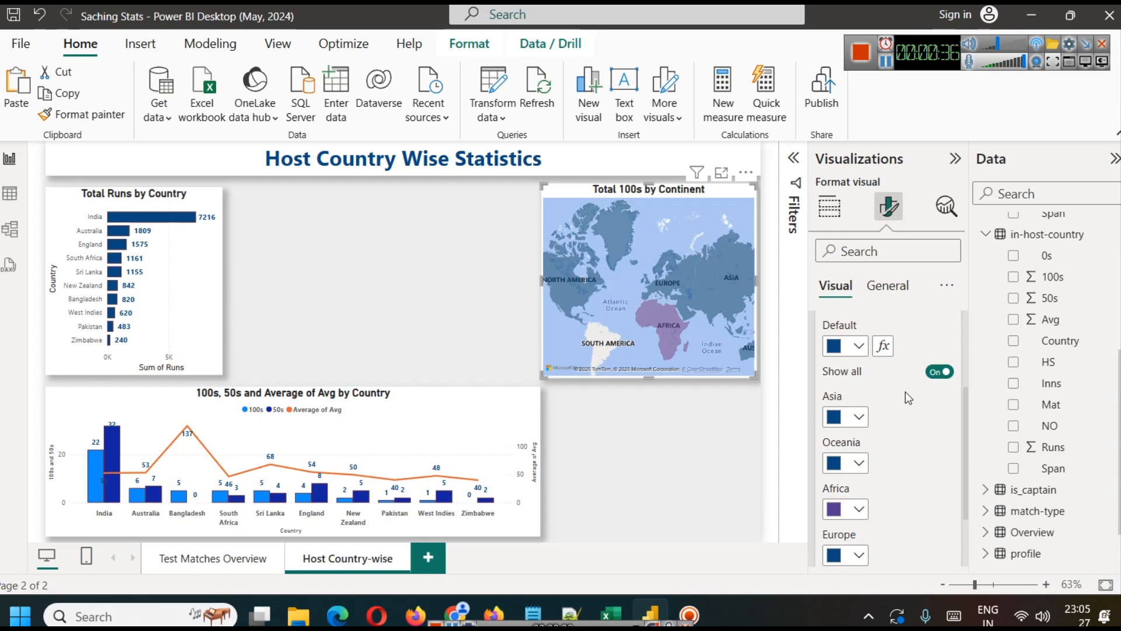
left_click(938, 373)
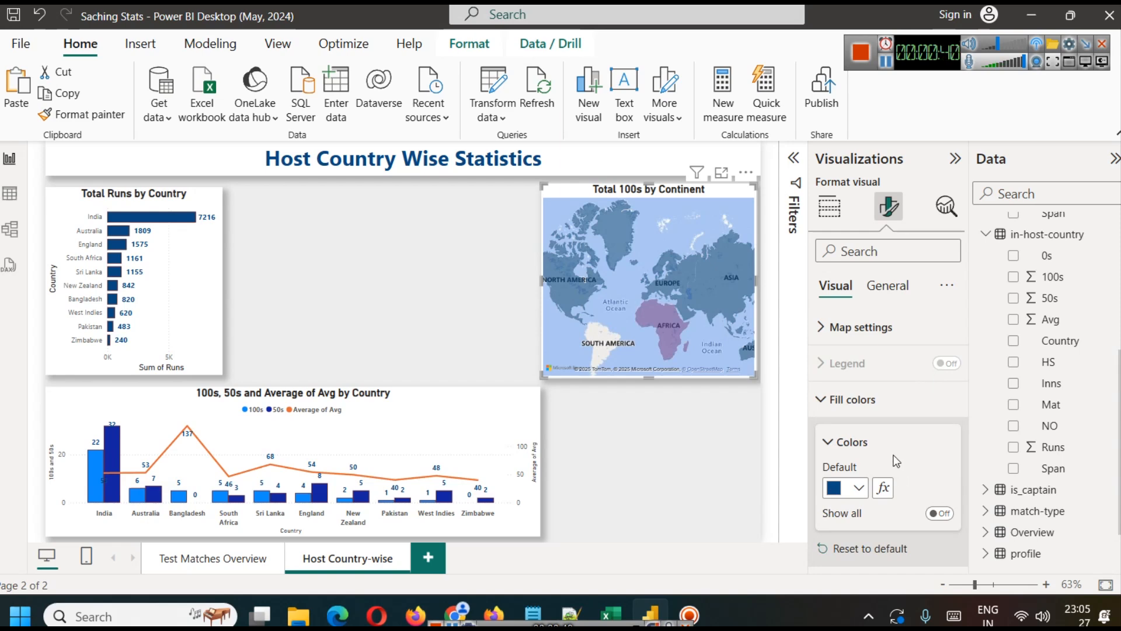
Step: Format the map's default fill color as a gradient based on the Runs field of the continent-wise table
left_click(884, 490)
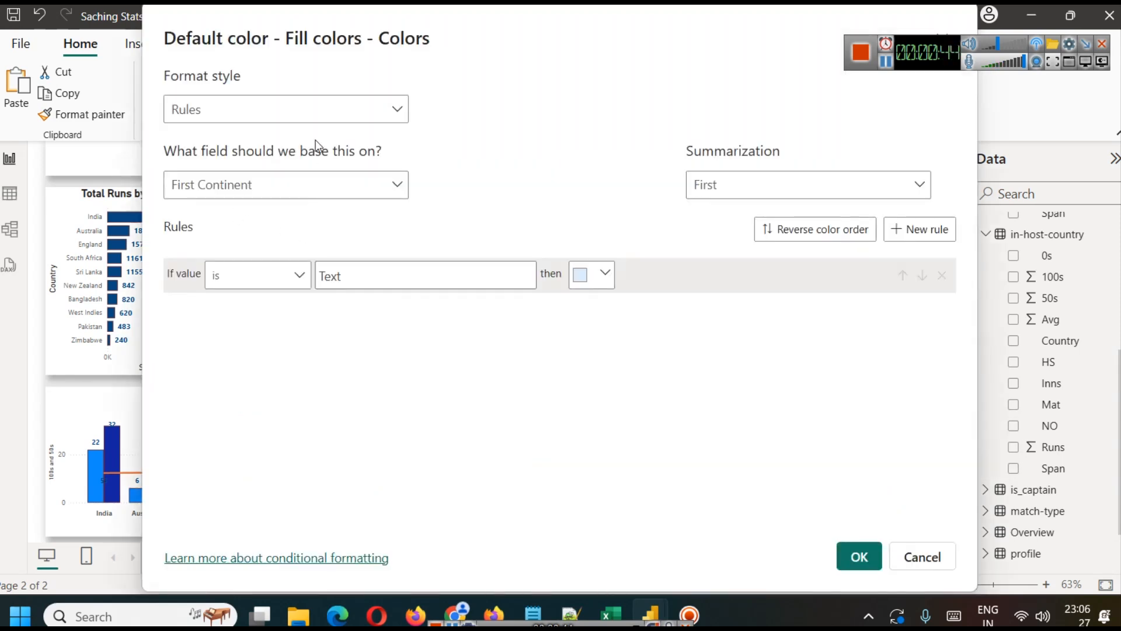
left_click(310, 109)
left_click(280, 139)
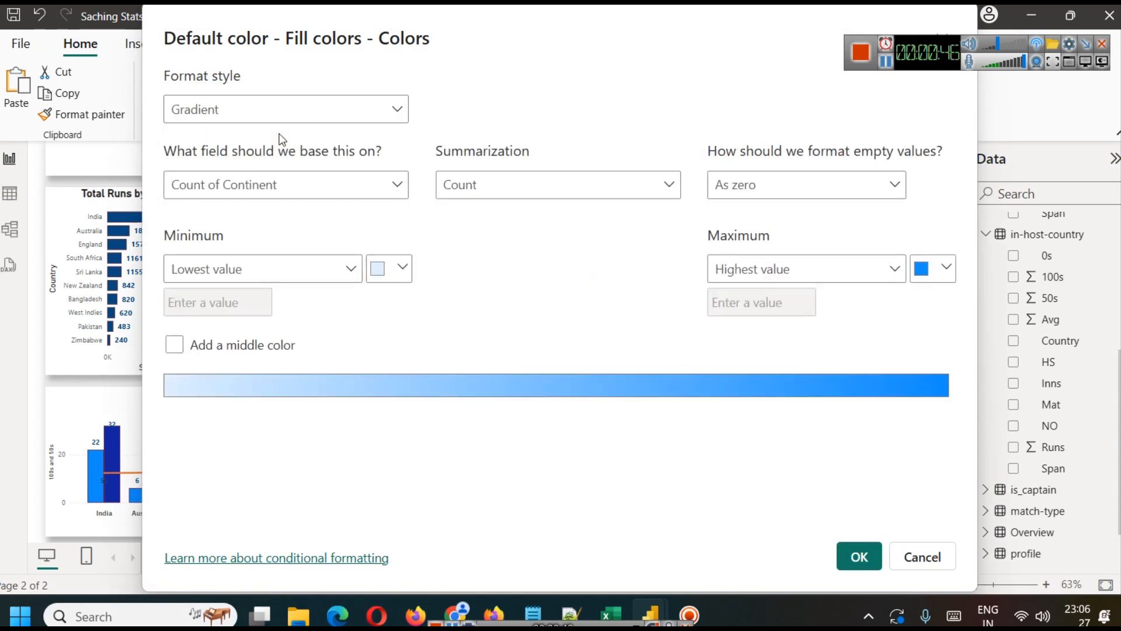
left_click(369, 188)
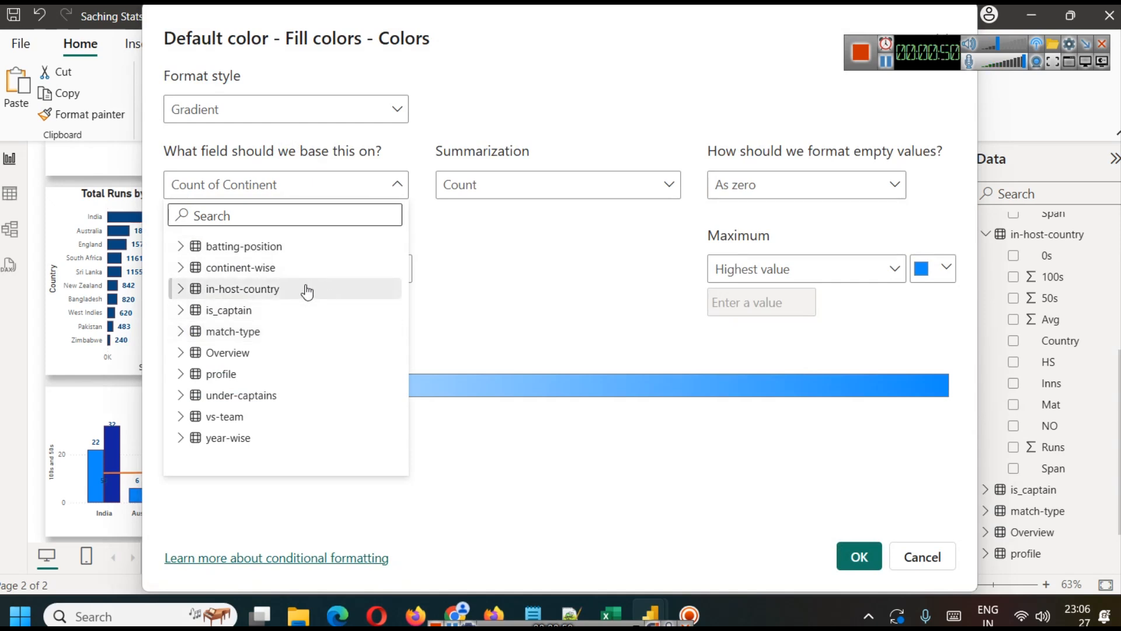
left_click(180, 267)
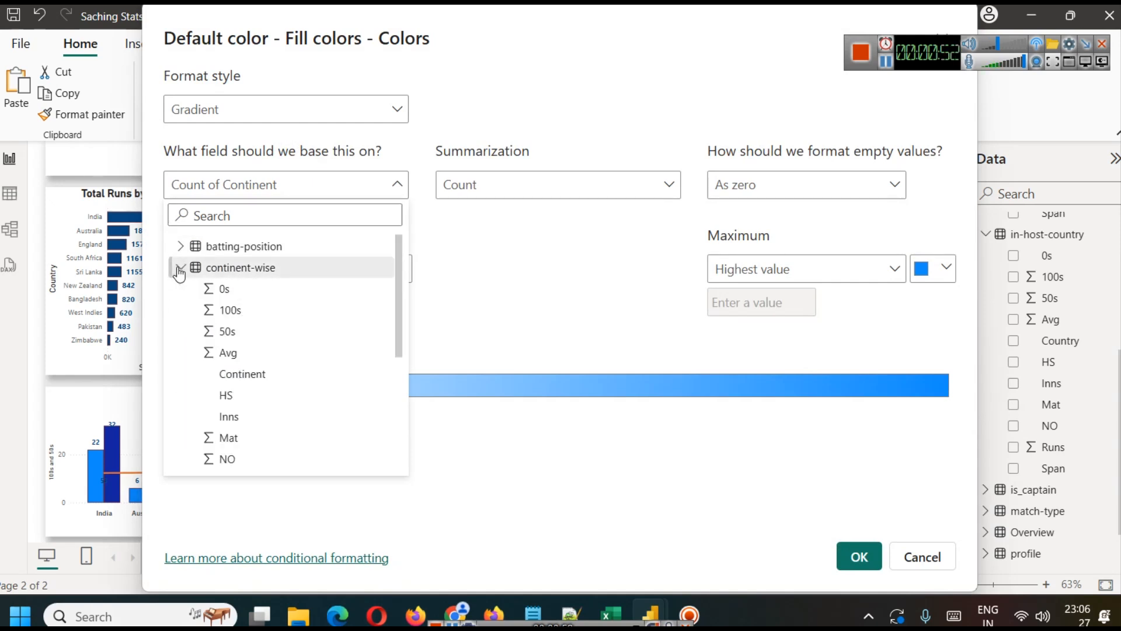
scroll(281, 379, "down", 3)
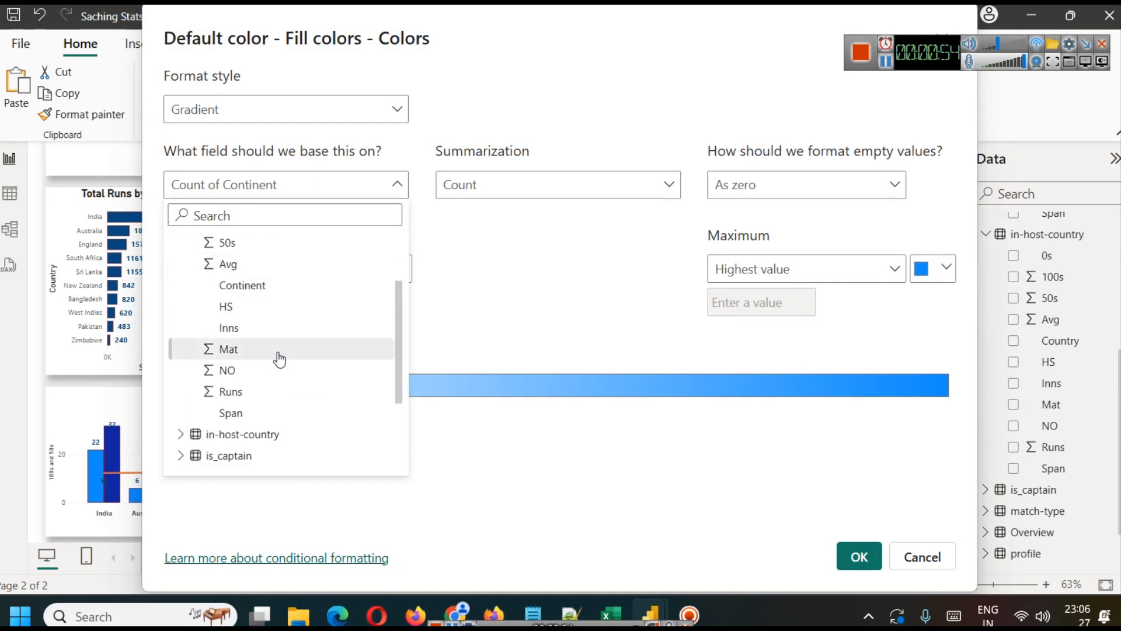
left_click(244, 390)
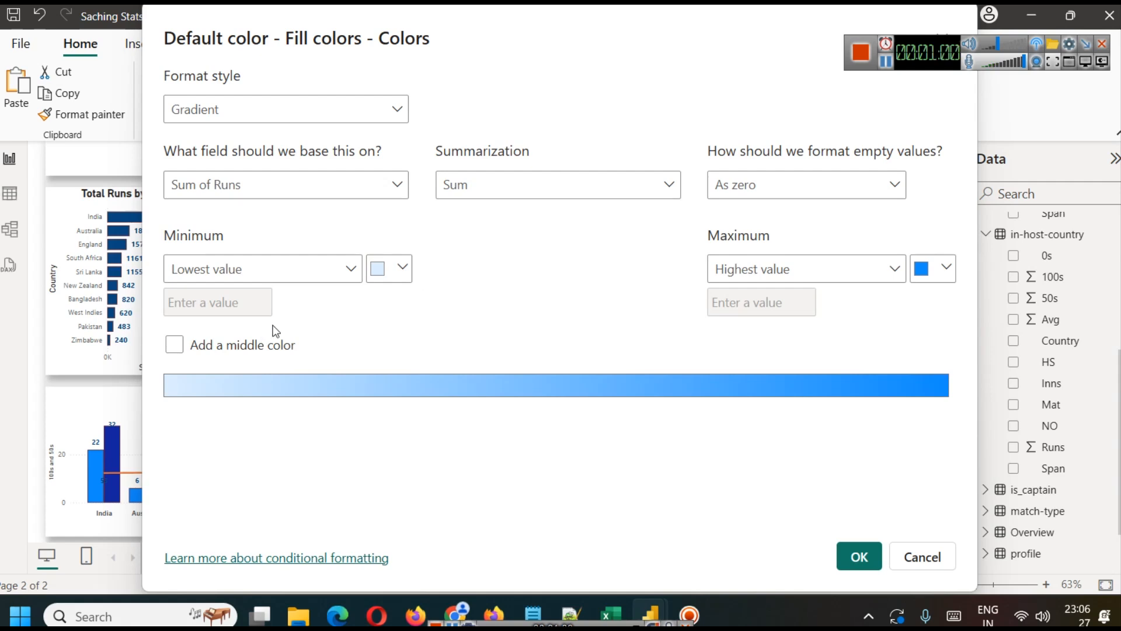
Step: Color the map's gradient light blue for the lowest value and dark blue for the highest value
left_click(386, 268)
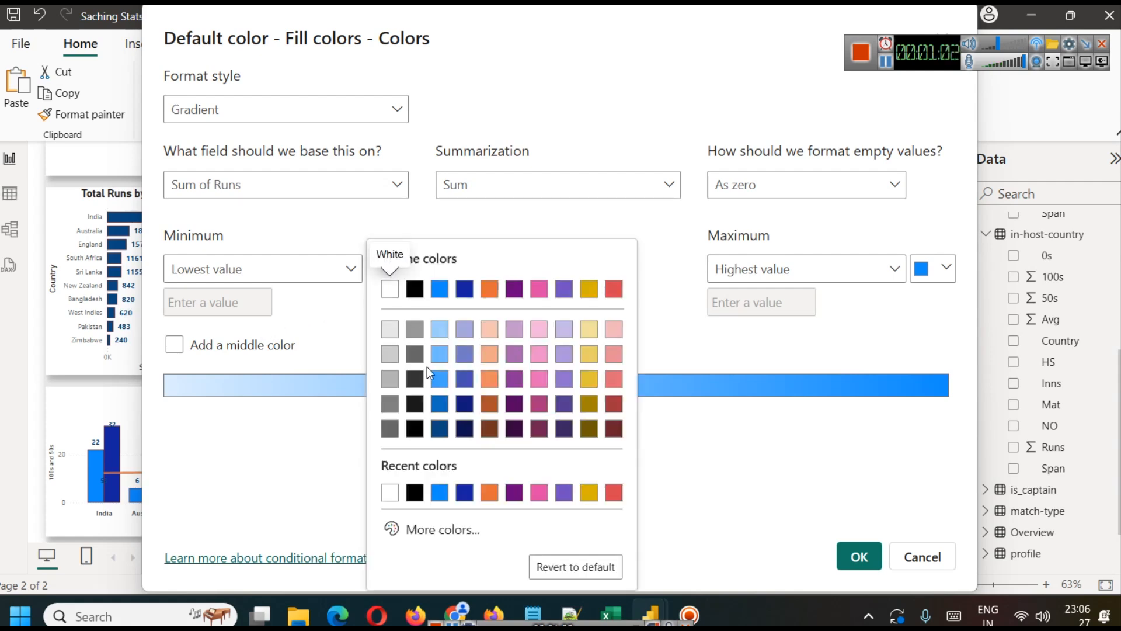
left_click(439, 379)
left_click(389, 268)
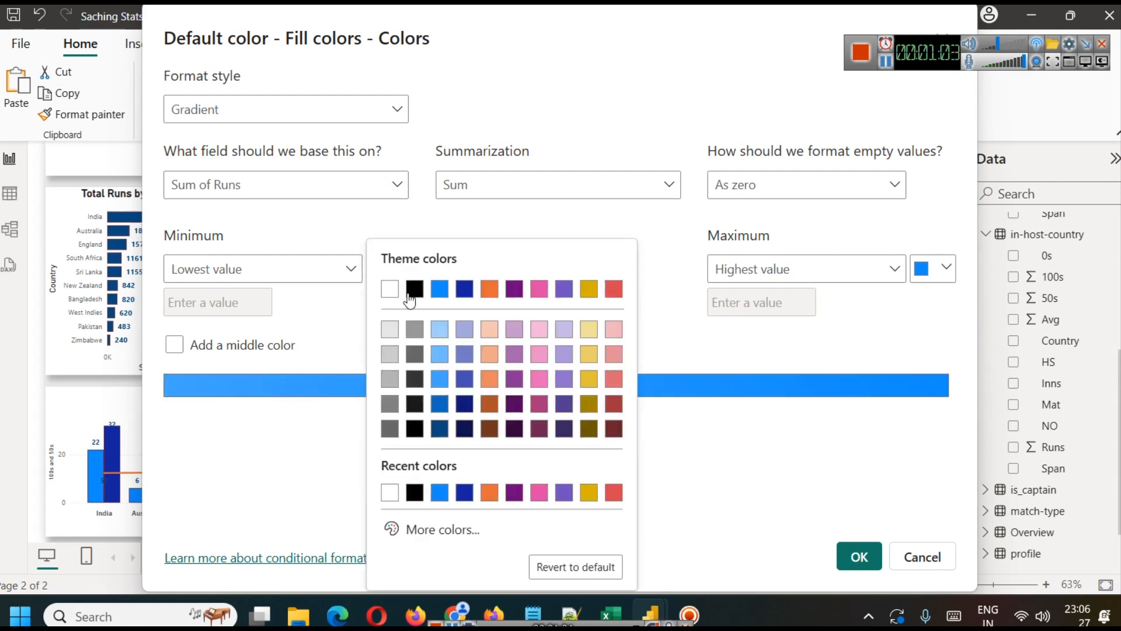
left_click(438, 362)
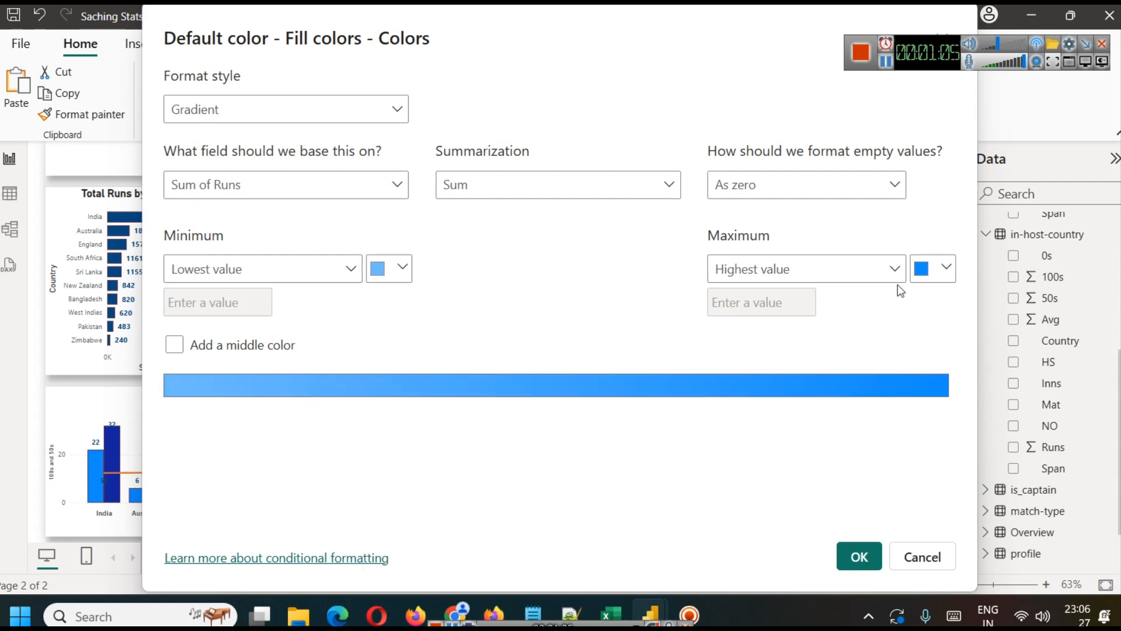
left_click(925, 267)
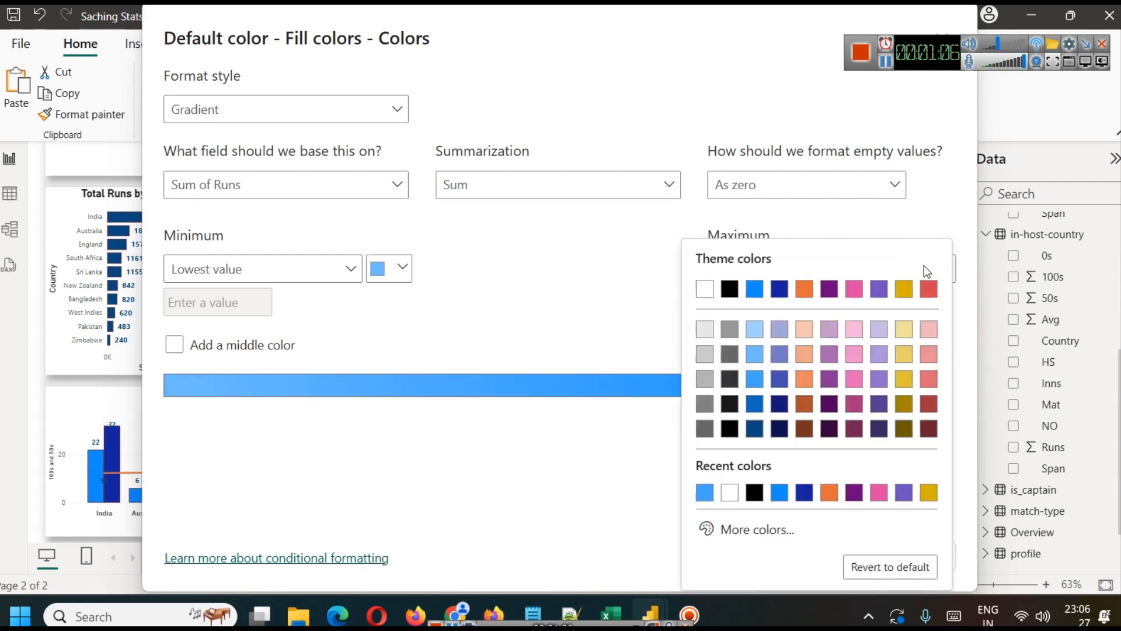
left_click(754, 429)
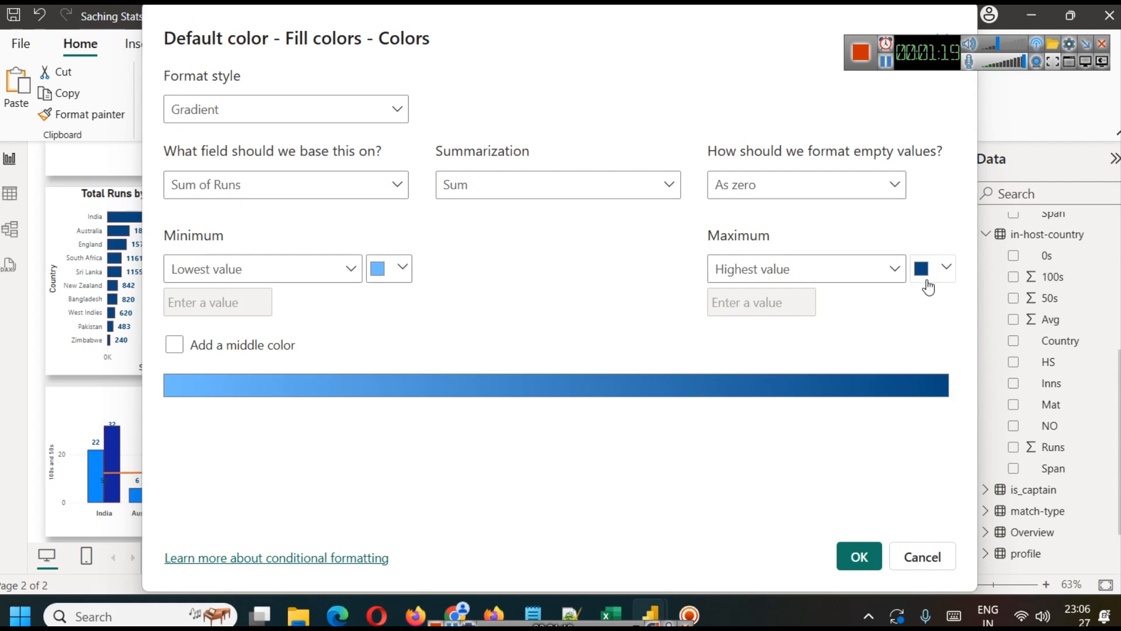
left_click(867, 562)
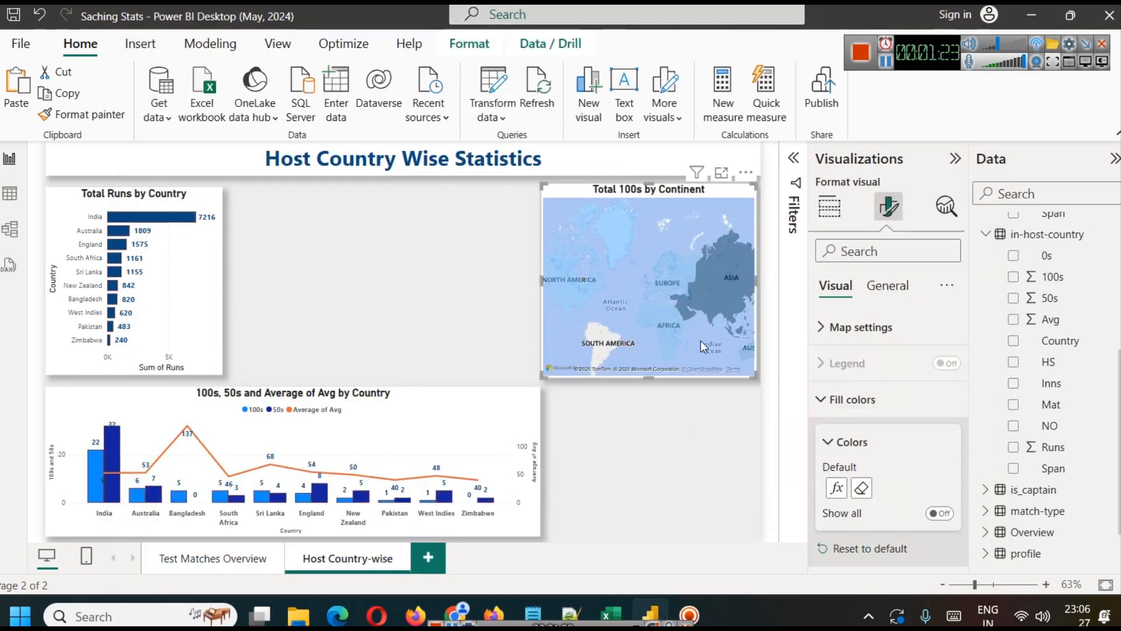
left_click_drag(713, 335, 660, 325)
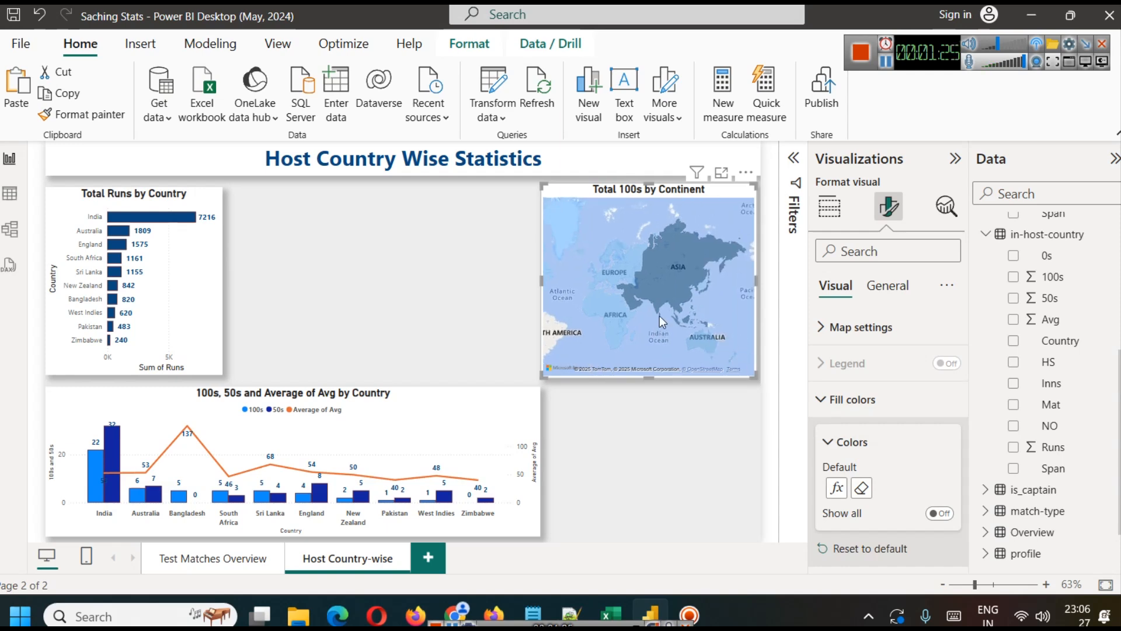
mouse_move(663, 259)
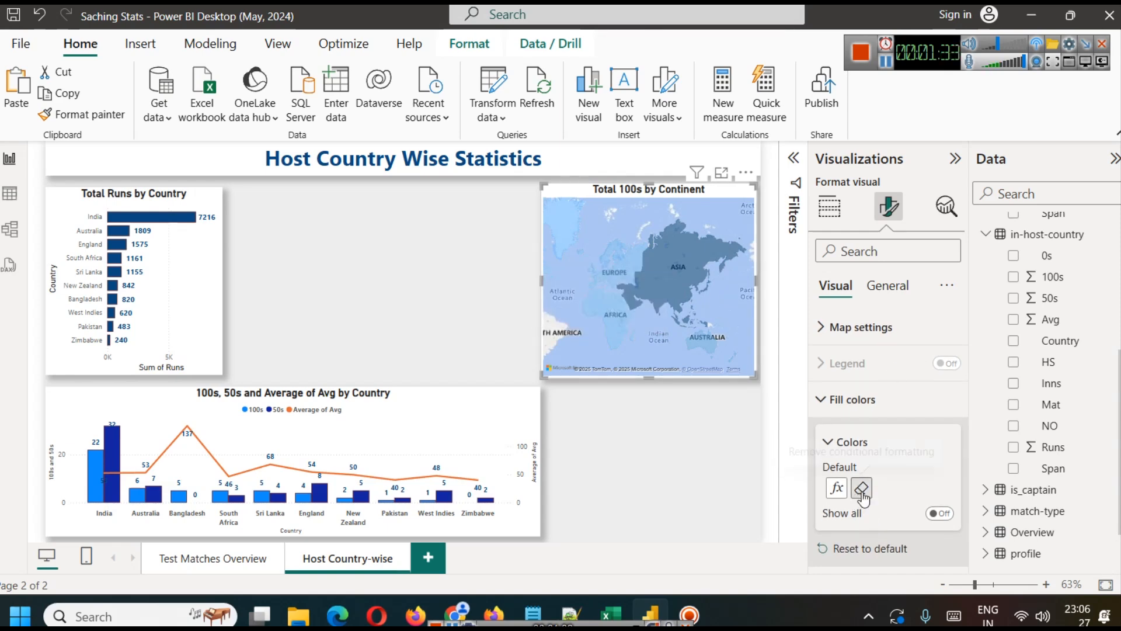
Step: Turn on Show all for the map's fill colors and check the color of each continent
left_click(940, 514)
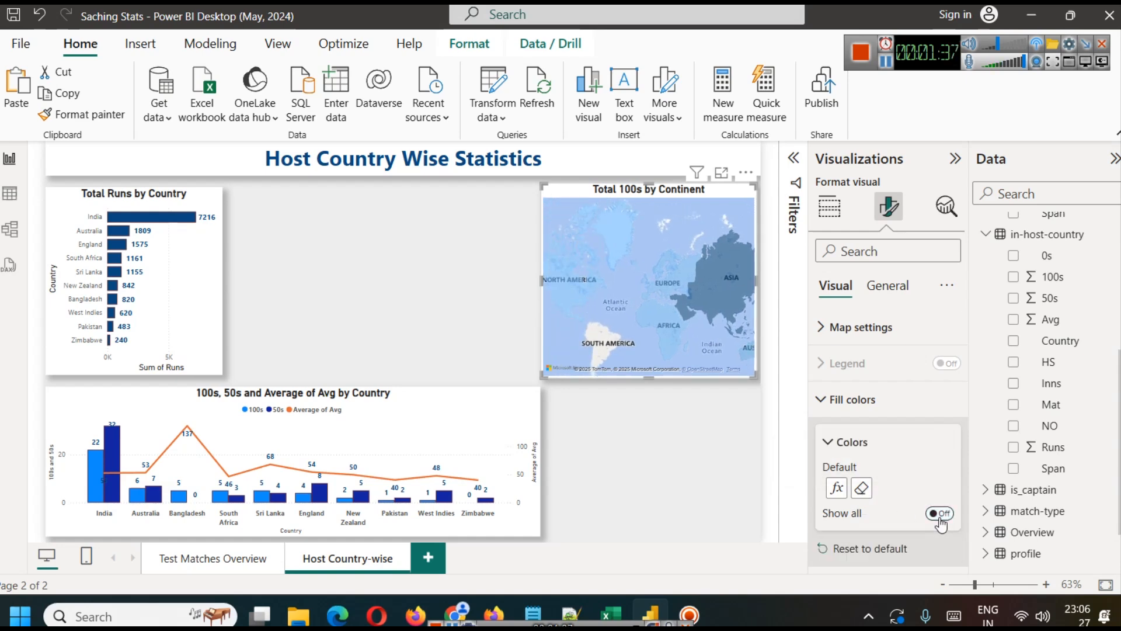
scroll(888, 496, "down", 4)
scroll(889, 502, "up", 2)
scroll(889, 502, "down", 2)
scroll(889, 502, "up", 2)
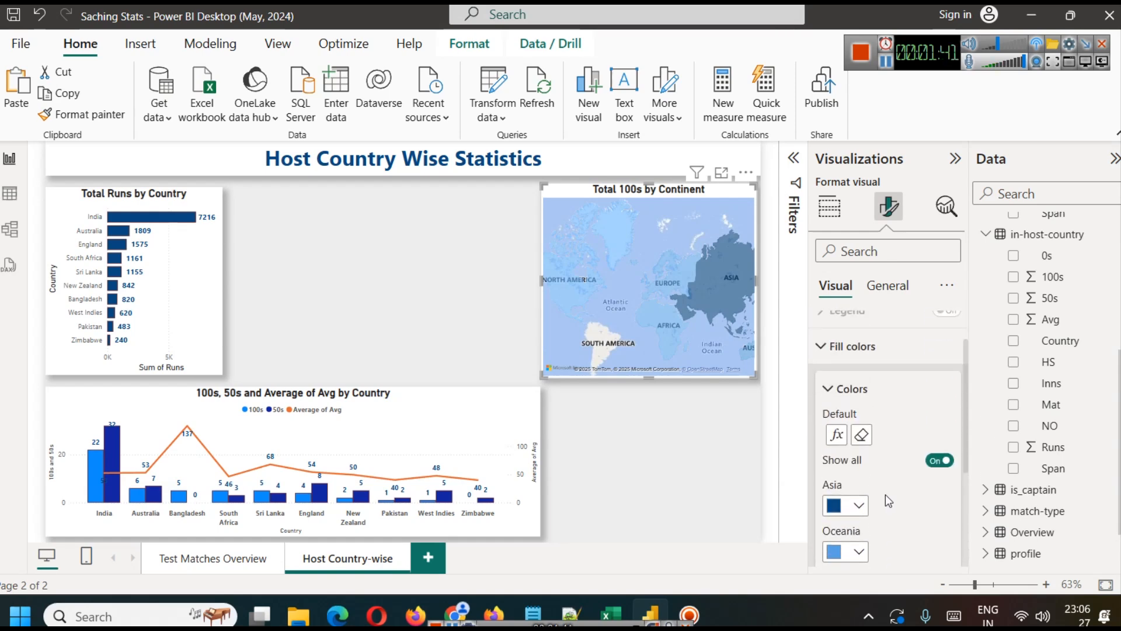
scroll(885, 498, "up", 1)
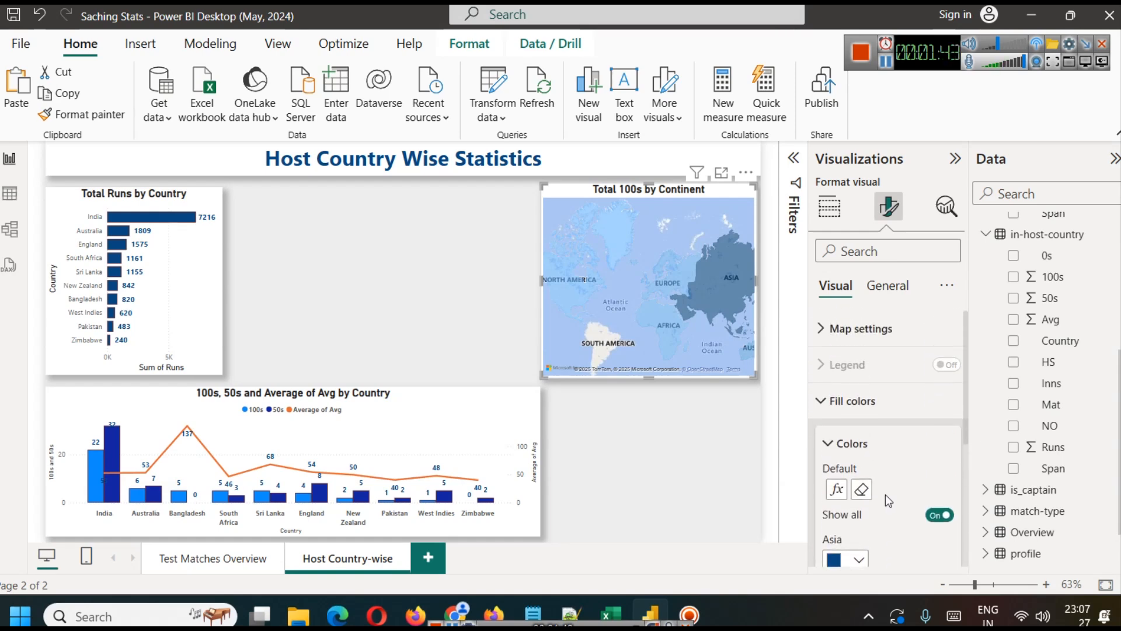
Step: Add a middle color to the map's fill color gradient, keeping the default gold for the middle value
left_click(837, 488)
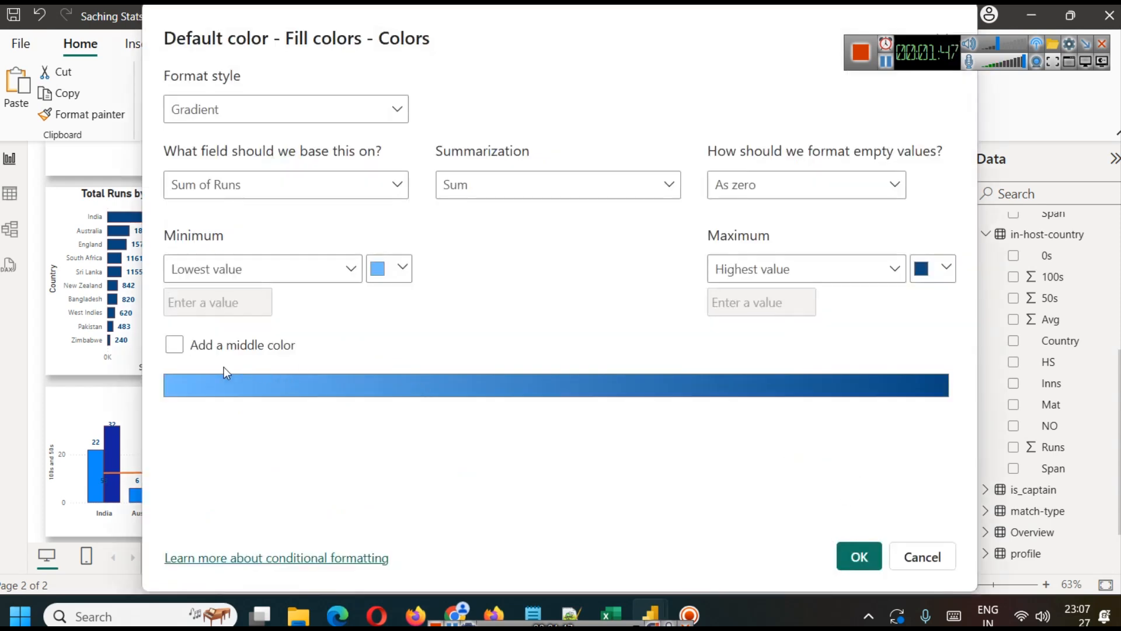
left_click(181, 349)
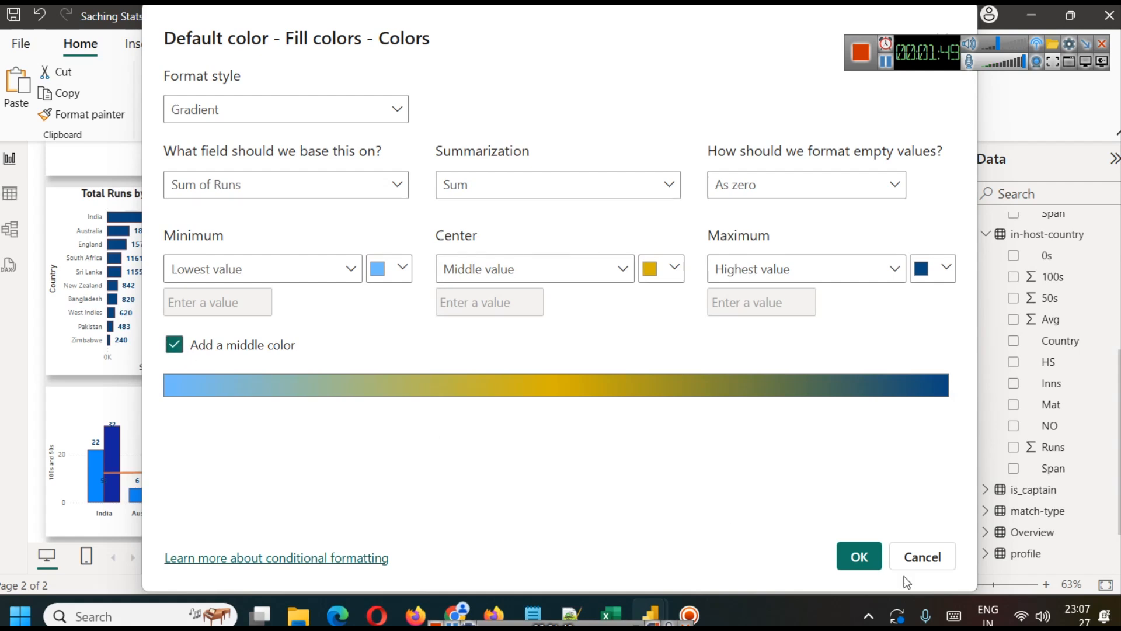
left_click(858, 556)
left_click_drag(682, 339, 653, 328)
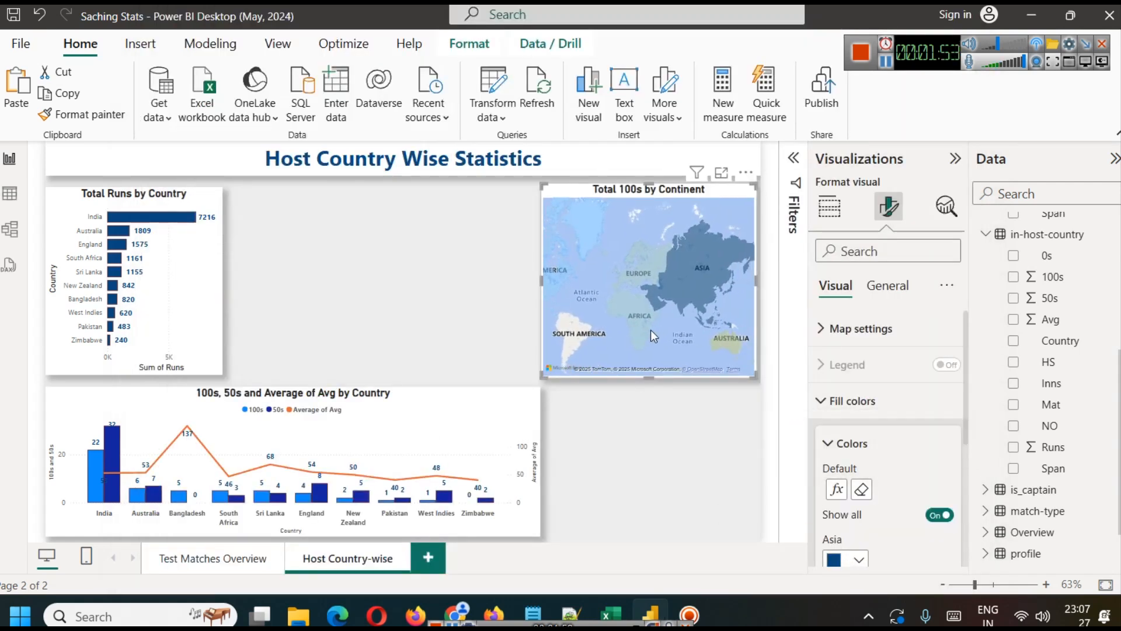
Step: Change the filled map's style to Aerial
left_click(853, 402)
left_click(875, 341)
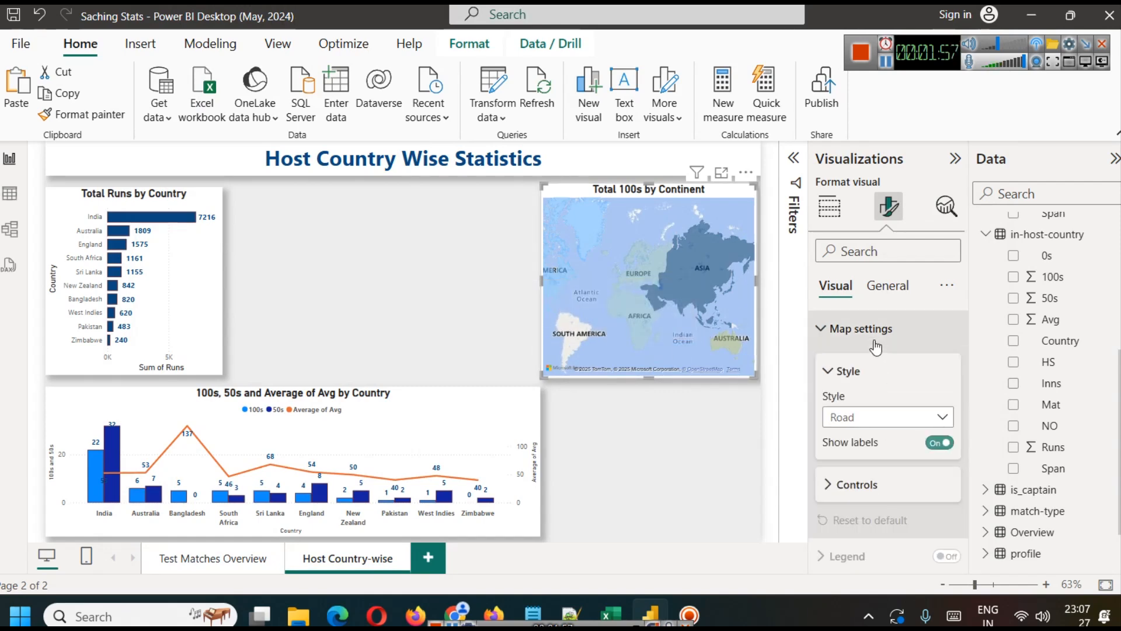
scroll(893, 402, "down", 1)
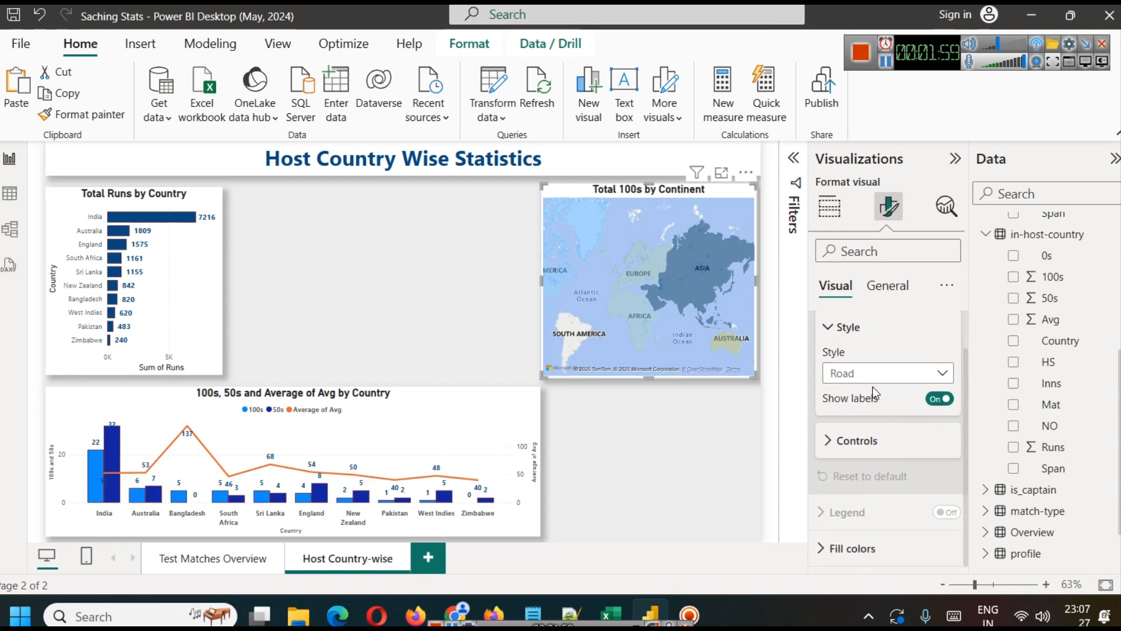
left_click(888, 369)
left_click(870, 395)
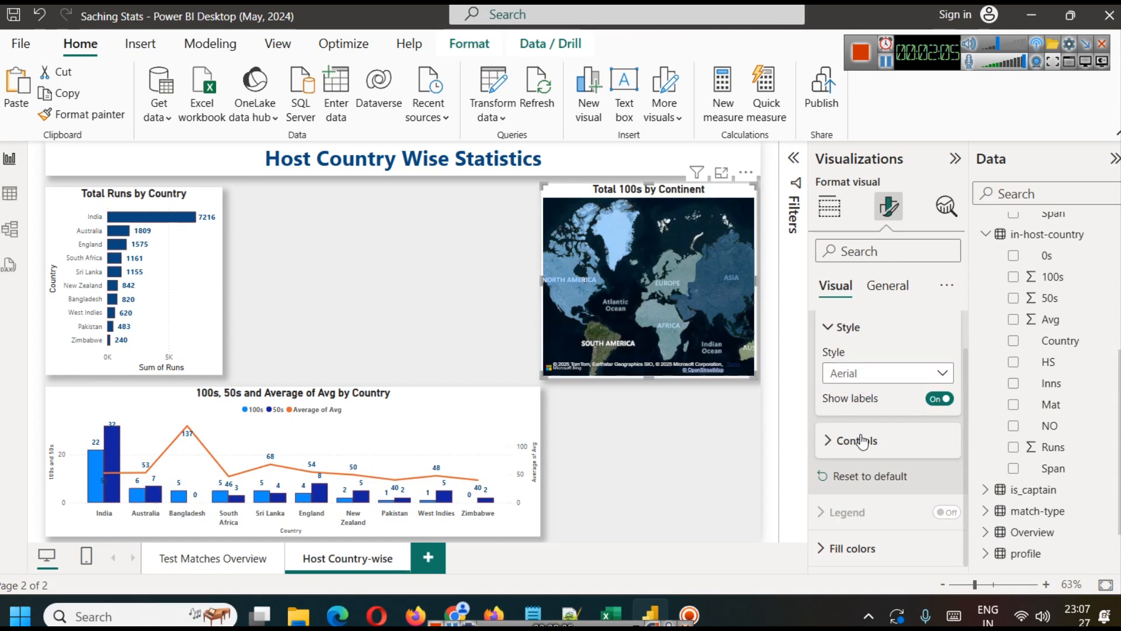
left_click(877, 377)
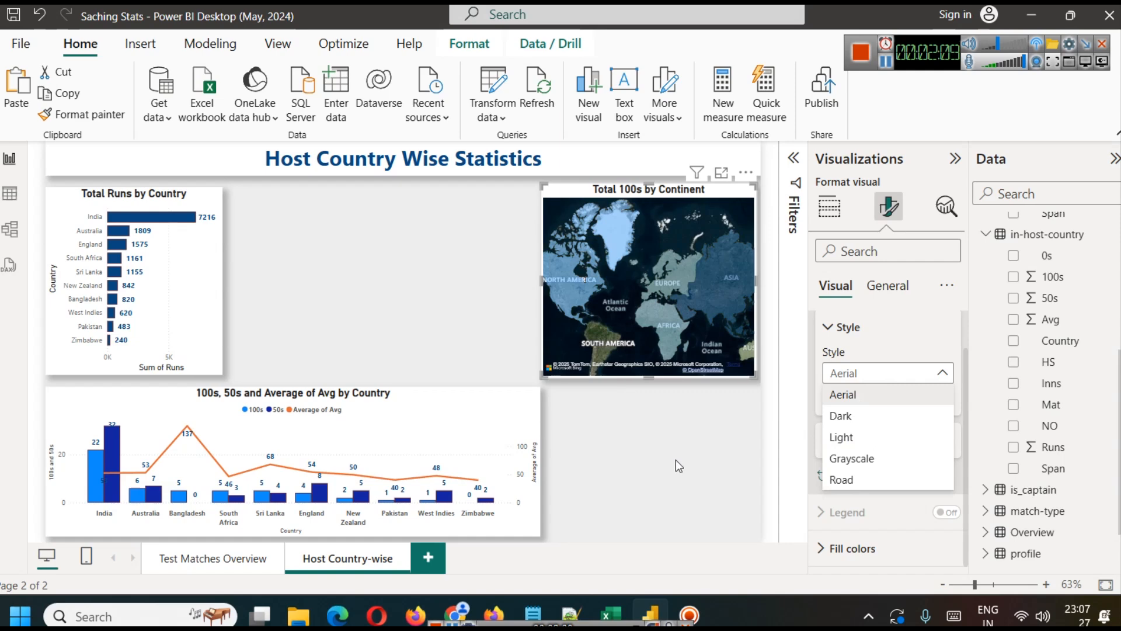
left_click(697, 475)
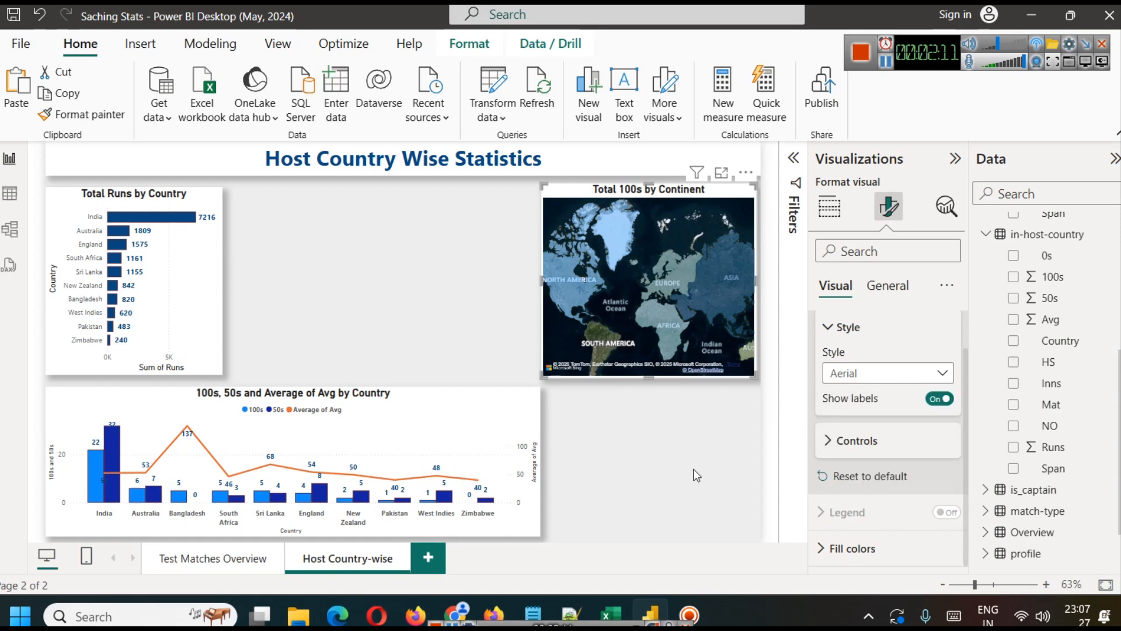
left_click(695, 457)
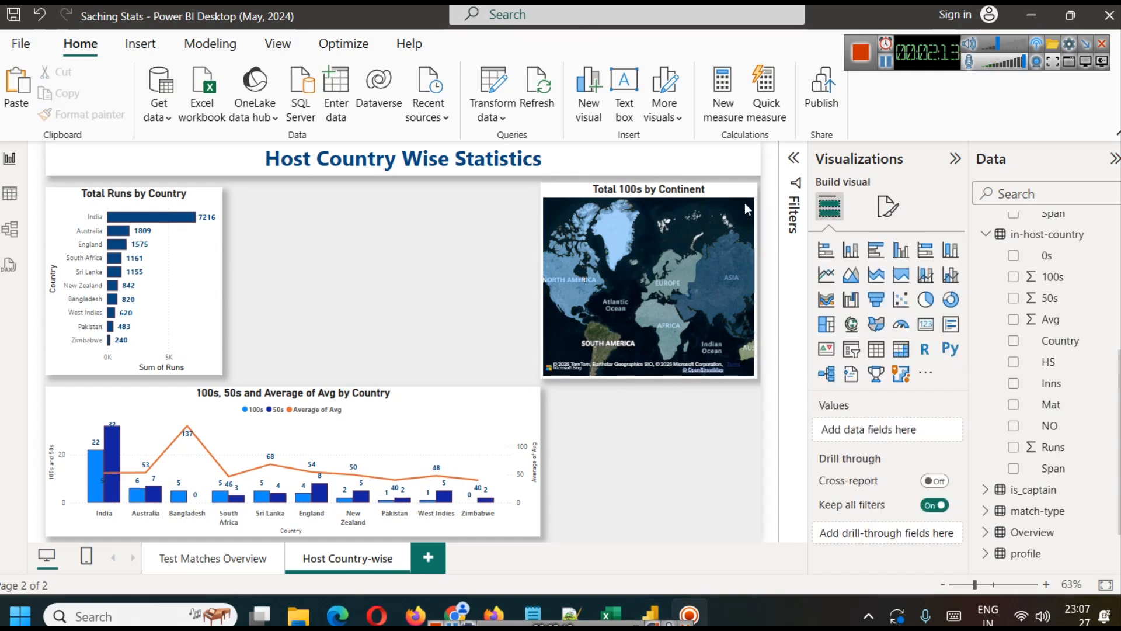
Step: Change the map's title to "Total Runs by Continent"
left_click(718, 195)
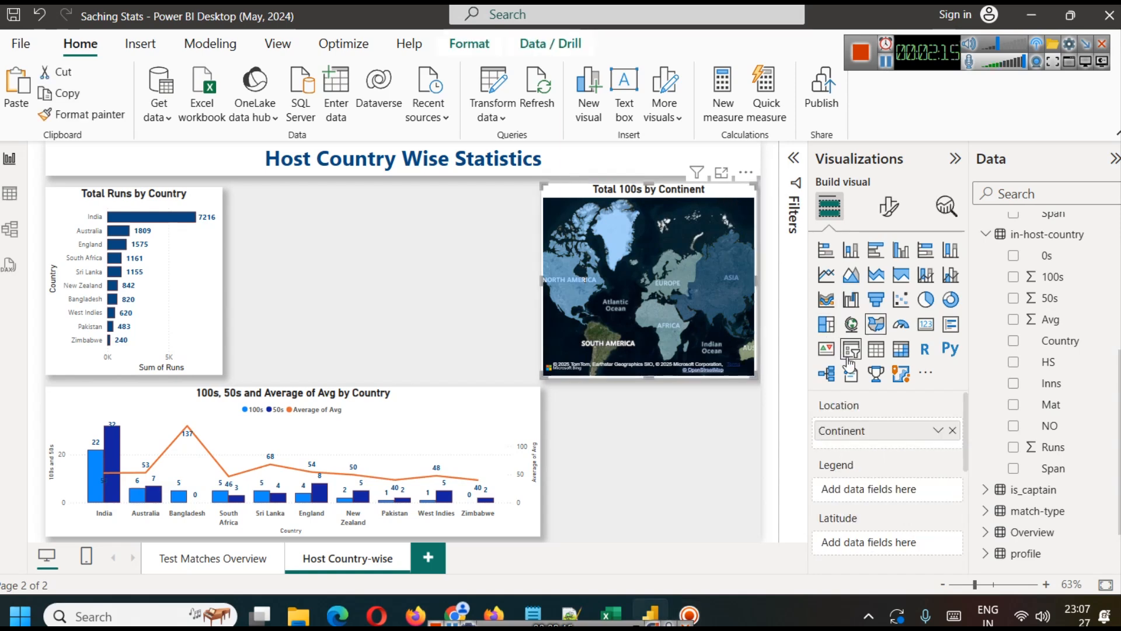
left_click(890, 206)
left_click(882, 286)
left_click(870, 364)
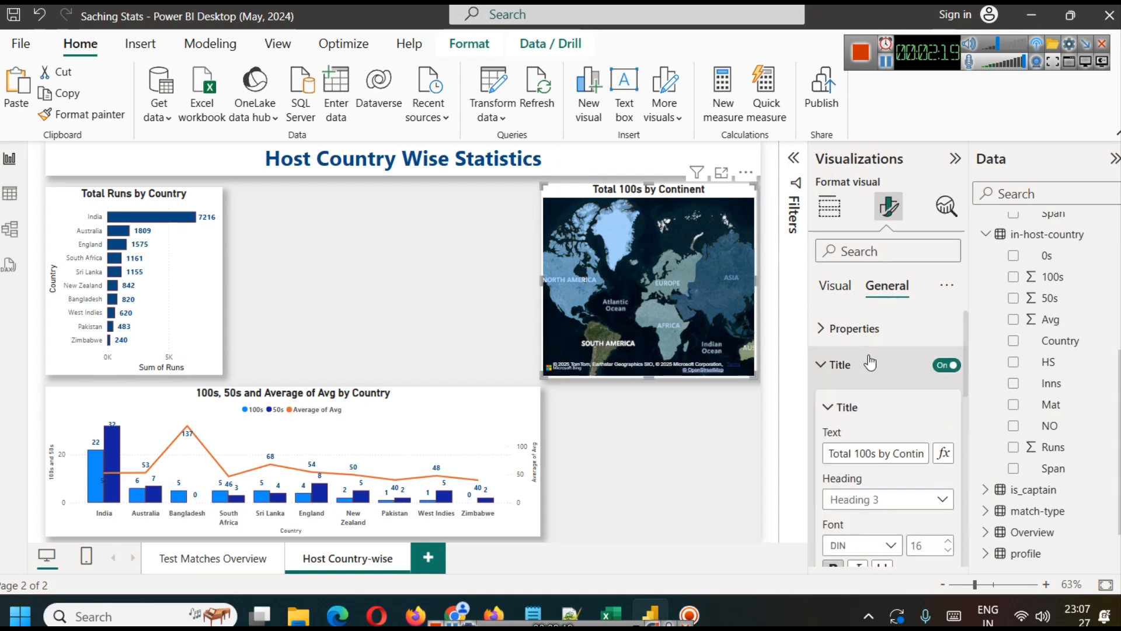
double_click(870, 454)
type("Runs")
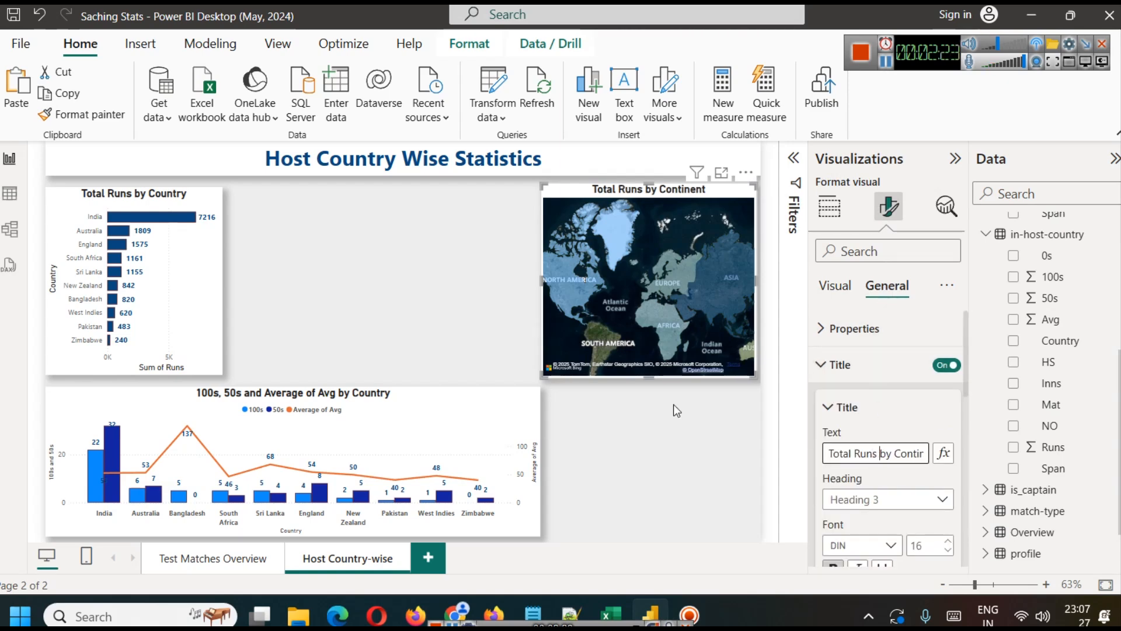
left_click(673, 404)
Step: Add the continent table's Runs field to the map's legend and turn on the map's zoom buttons
left_click(883, 58)
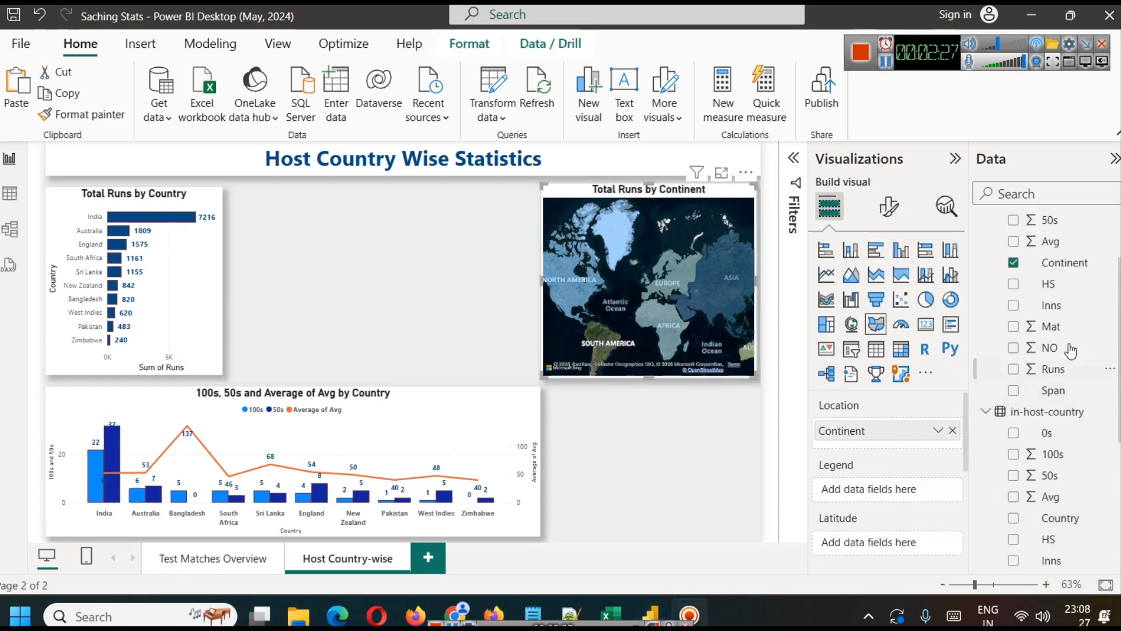
left_click_drag(1052, 369, 849, 491)
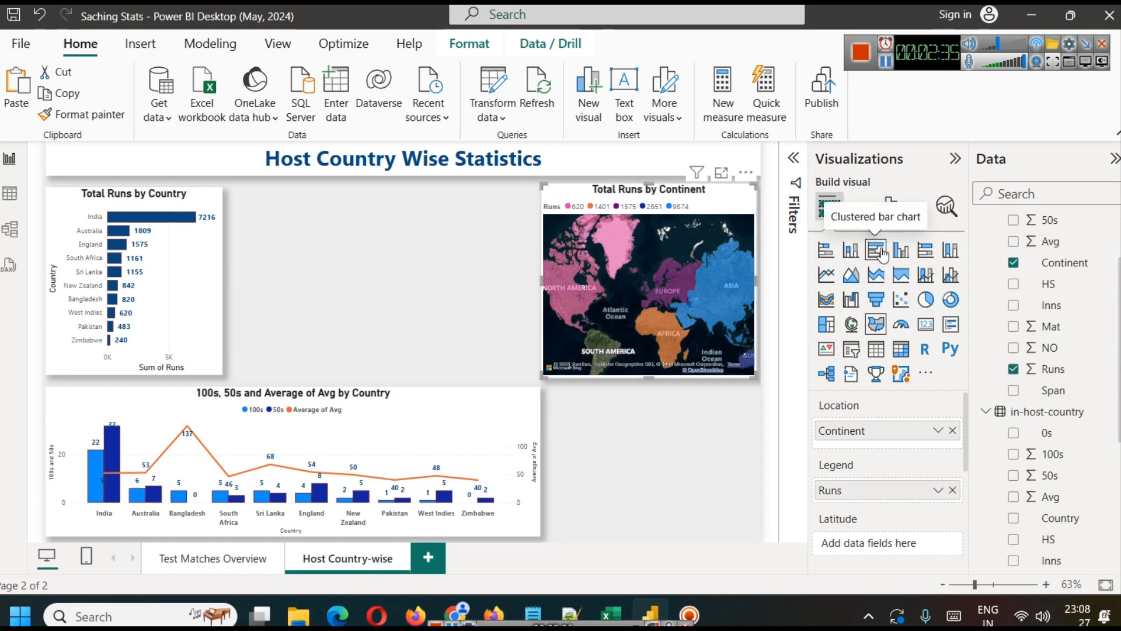
left_click(889, 210)
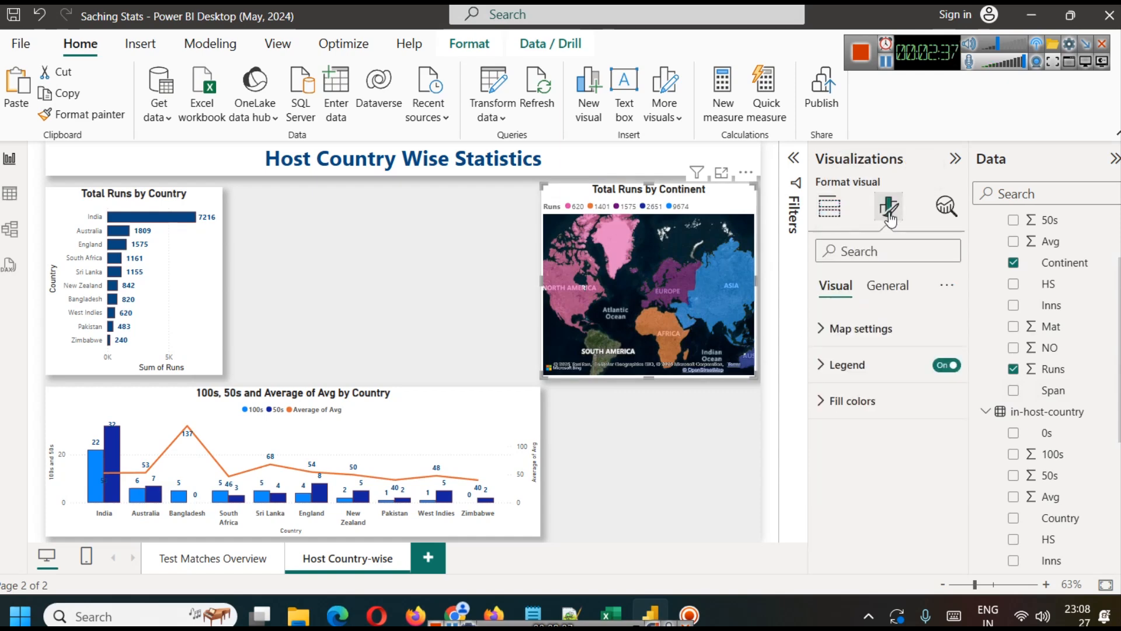
left_click(856, 330)
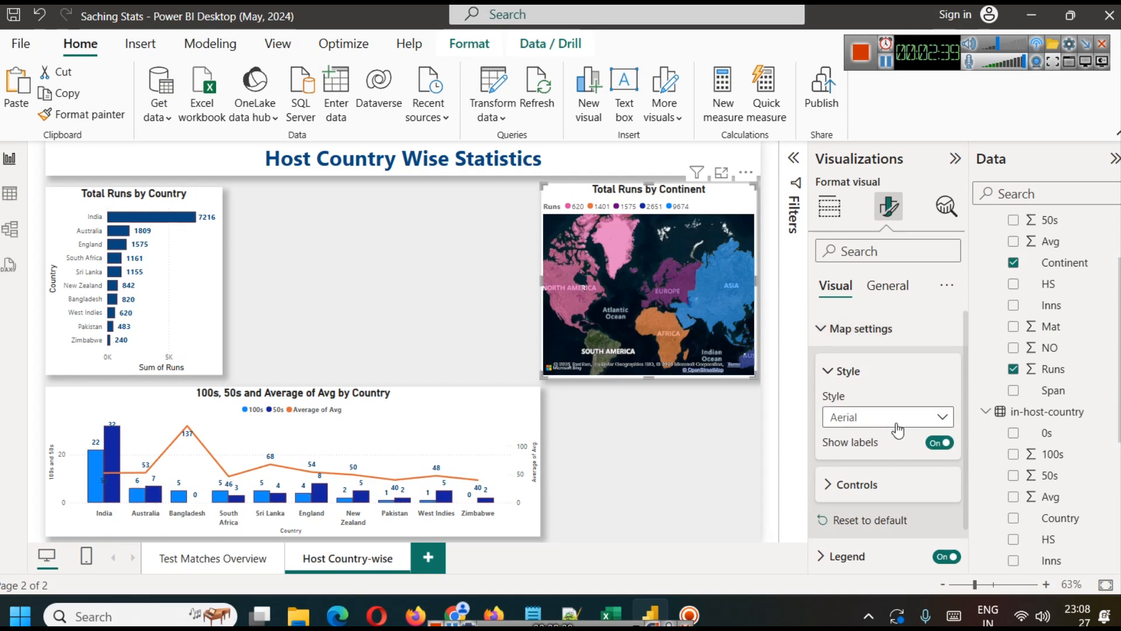
left_click(857, 484)
scroll(922, 482, "down", 2)
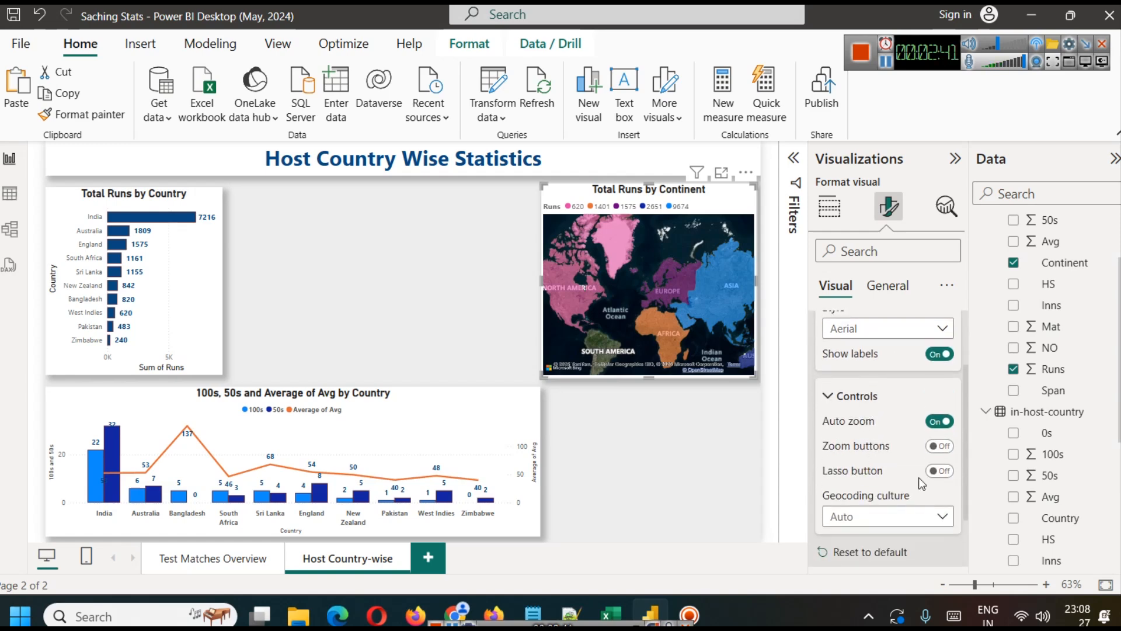
left_click(934, 447)
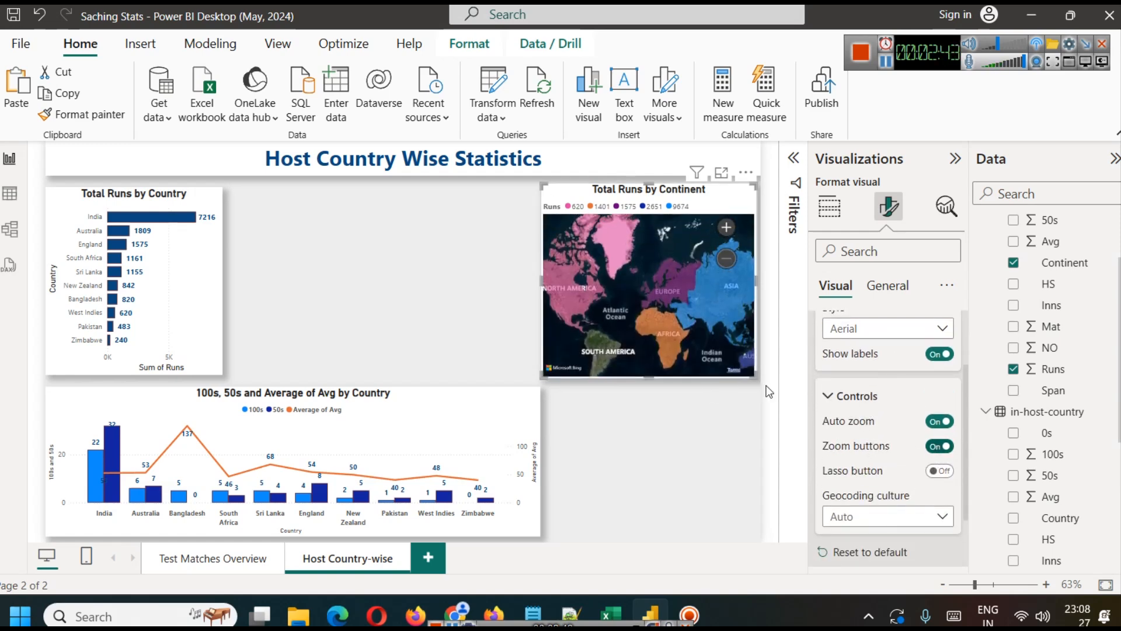
left_click(727, 227)
left_click(727, 259)
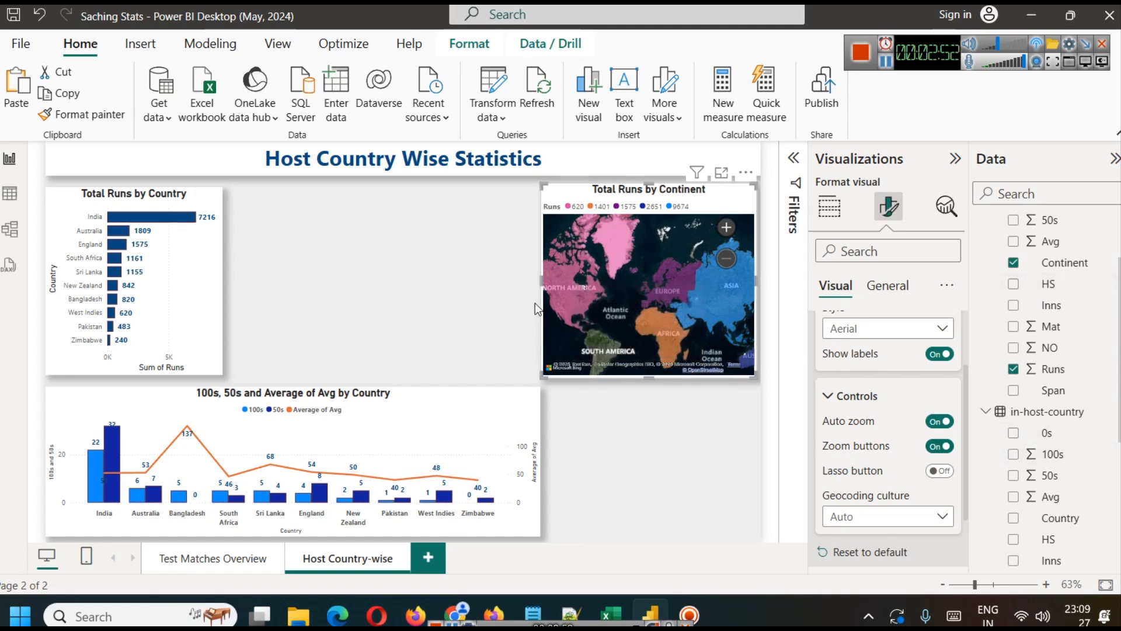
Step: Check the map's geocoding culture options and test highlighting Asia on the map
left_click(864, 517)
left_click(864, 523)
left_click(440, 250)
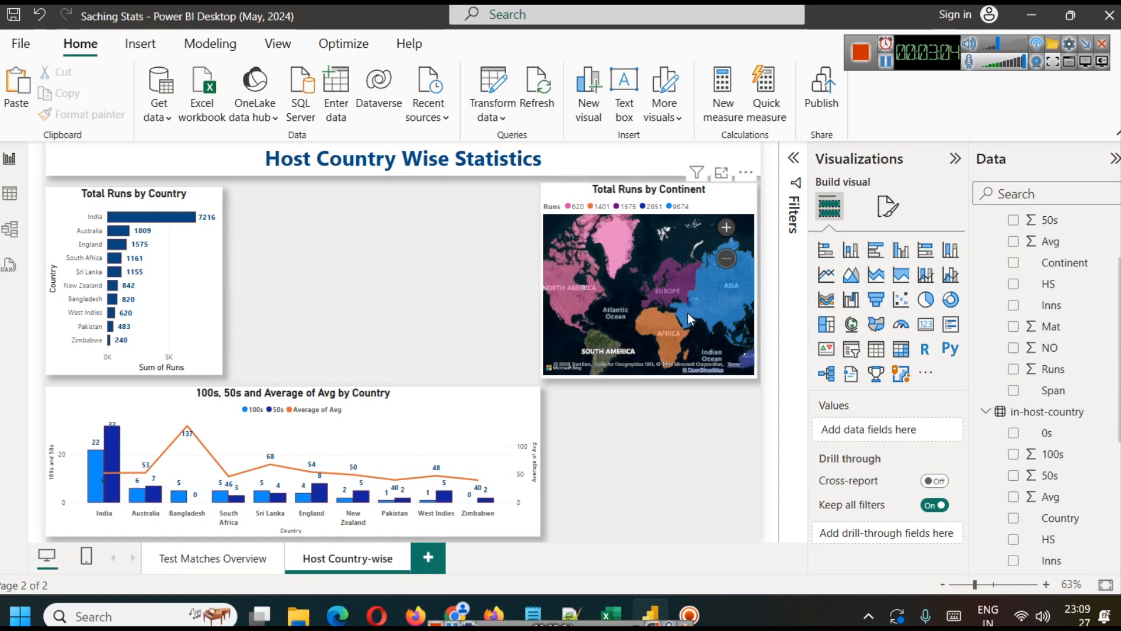
left_click_drag(688, 313, 677, 309)
left_click(713, 293)
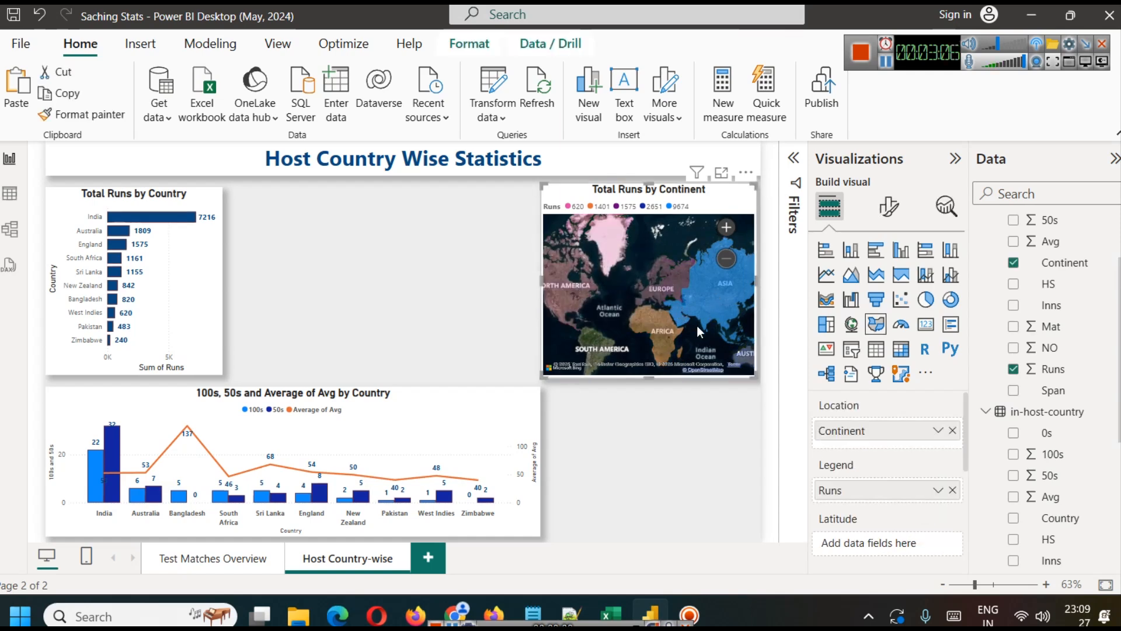
left_click(707, 320)
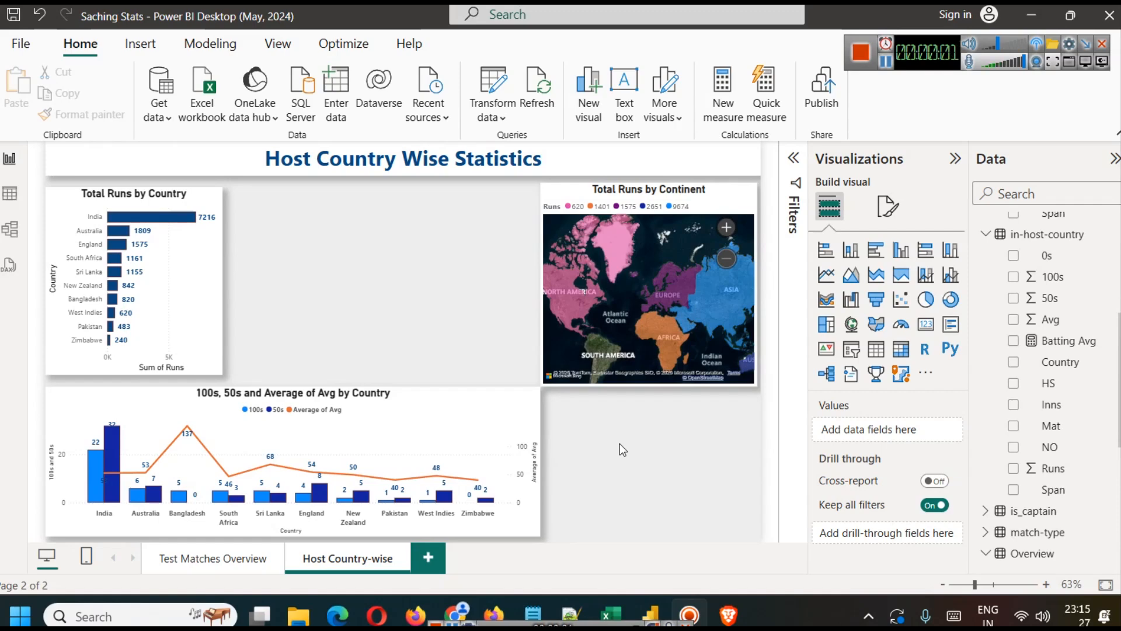
Step: Duplicate the Total Runs by Country bar chart and place the copy directly beside the original
left_click(197, 258)
key("ctrl+v")
left_click_drag(198, 261, 379, 258)
left_click(450, 315)
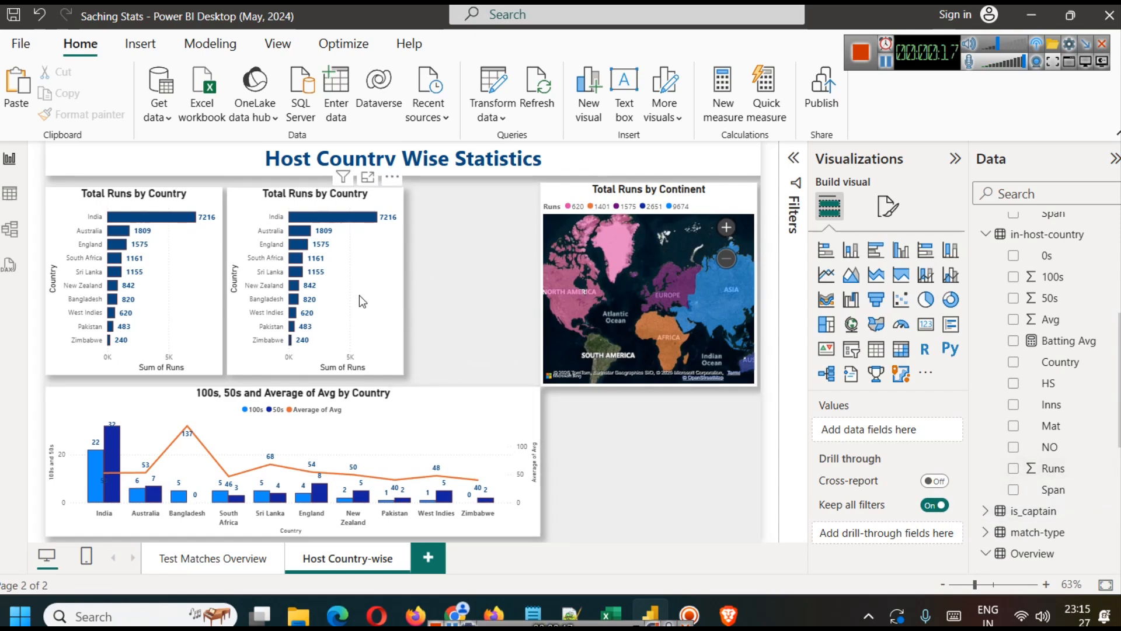
left_click(844, 252)
left_click(531, 347)
left_click(636, 483)
key("Delete")
Step: Convert the duplicated Total Runs by Country chart to a stacked column chart and widen it to reach the continent map
left_click(361, 312)
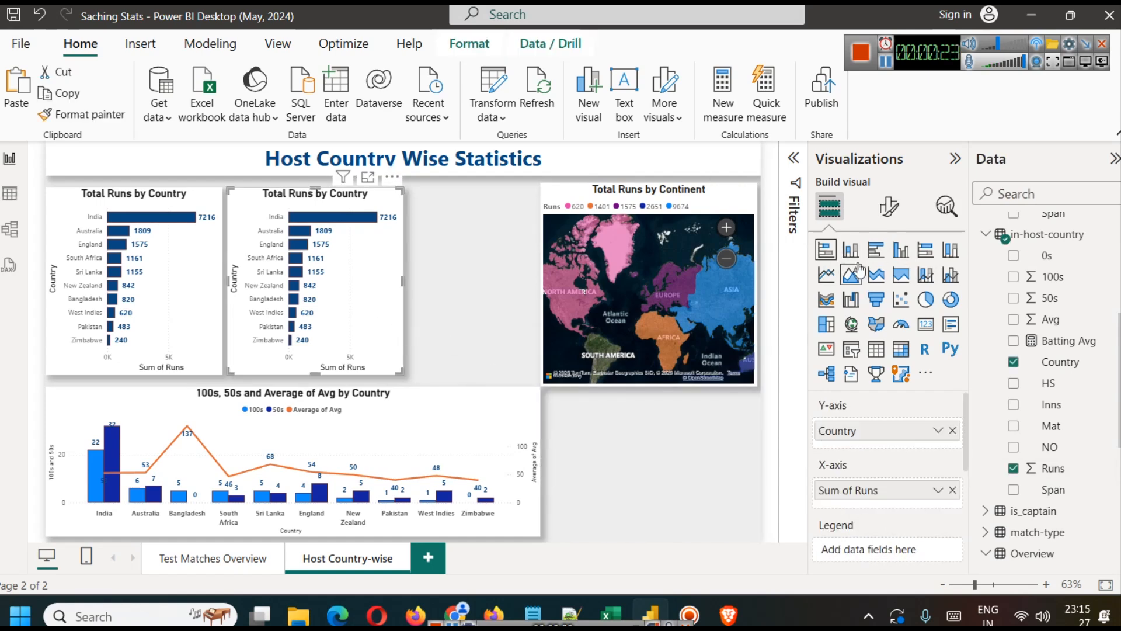
left_click(851, 252)
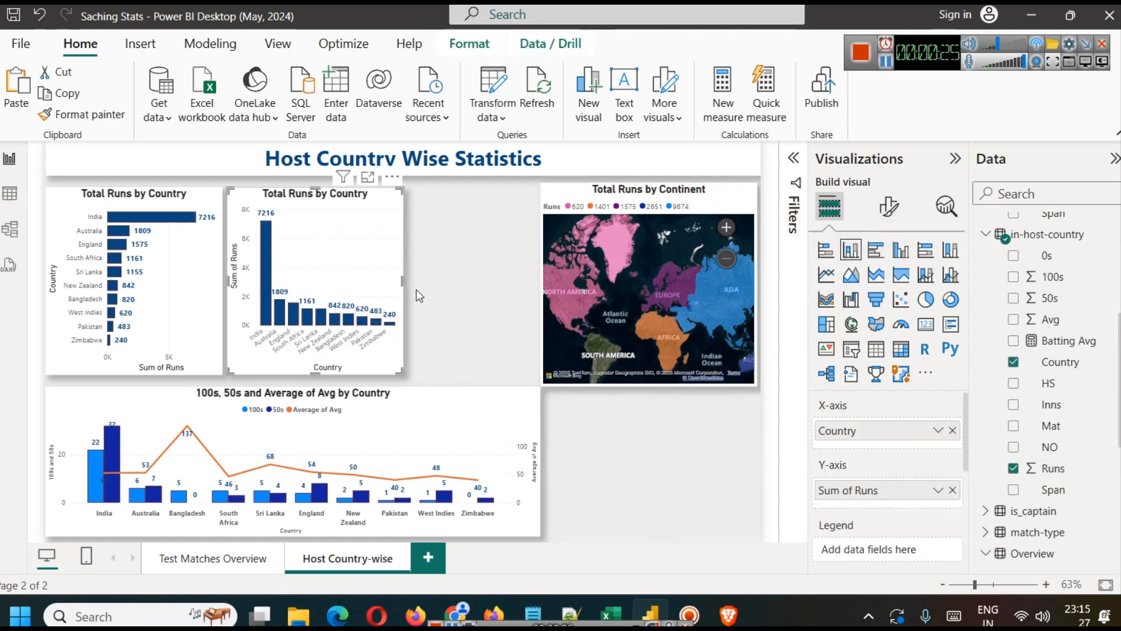
left_click_drag(404, 280, 531, 274)
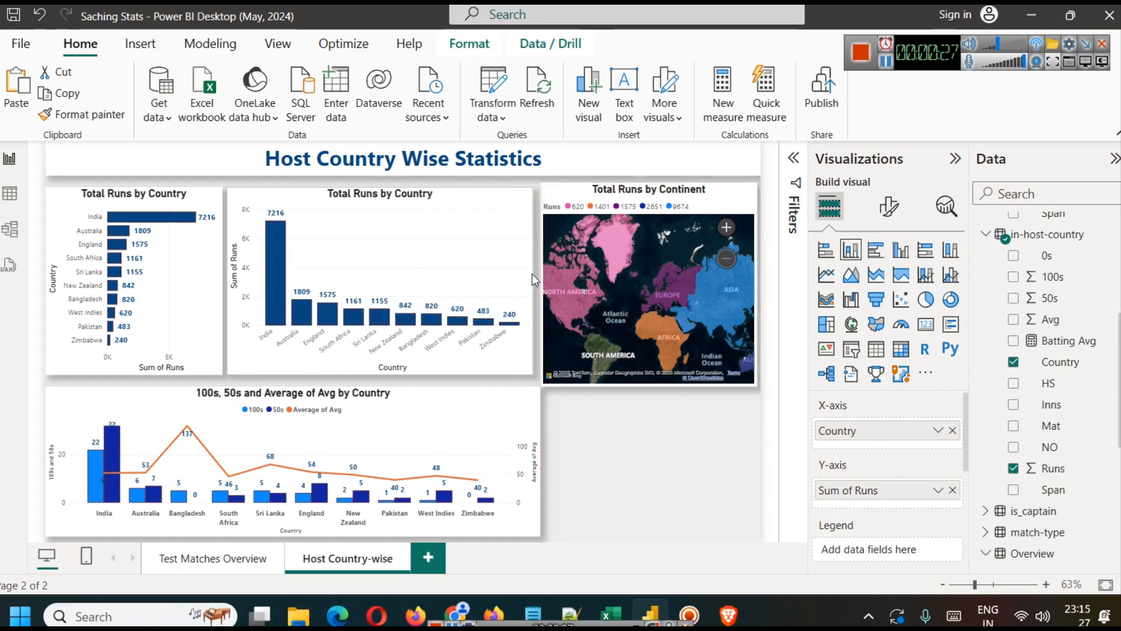
Step: Resize the continent map so its upper and lower edges align with the neighbouring column chart
left_click(635, 206)
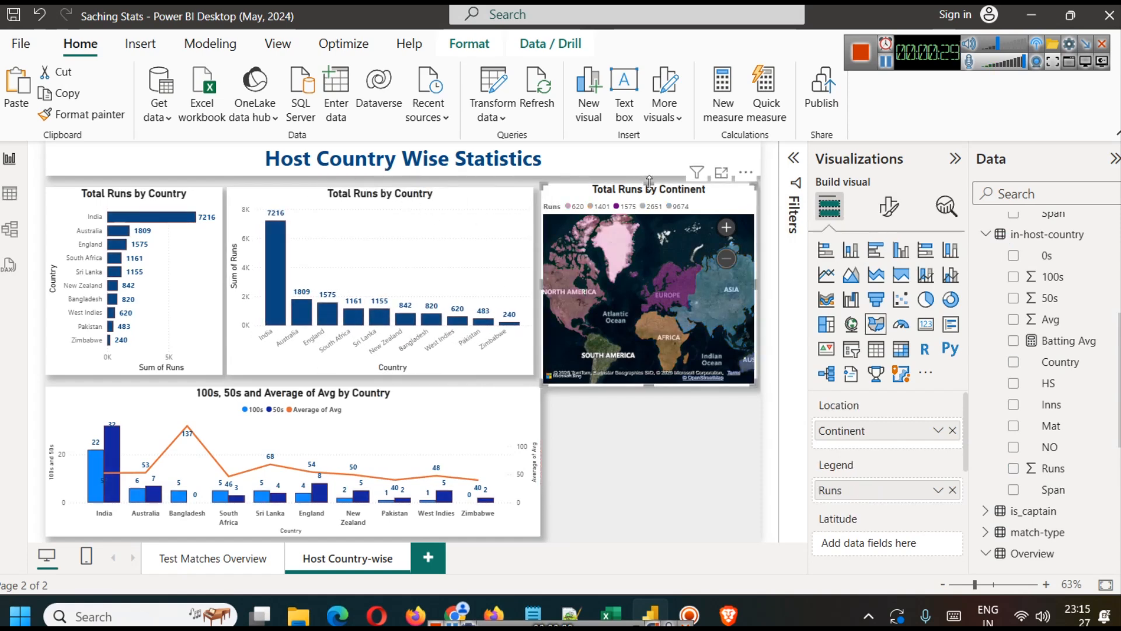
left_click_drag(648, 183, 651, 189)
left_click_drag(650, 386, 654, 376)
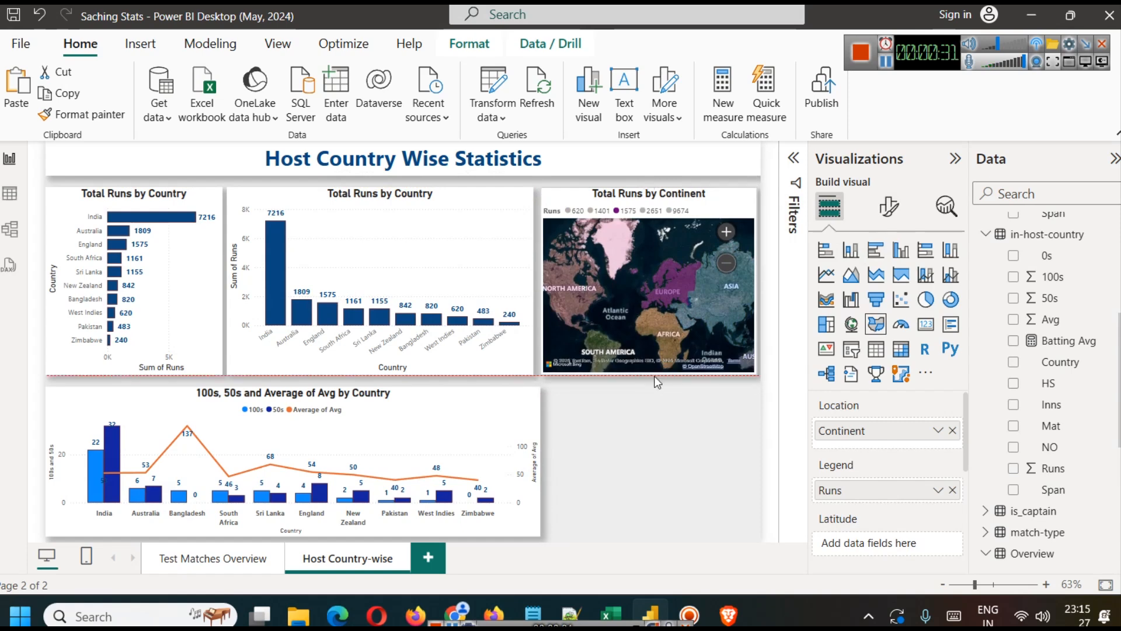
left_click(644, 489)
left_click(685, 286)
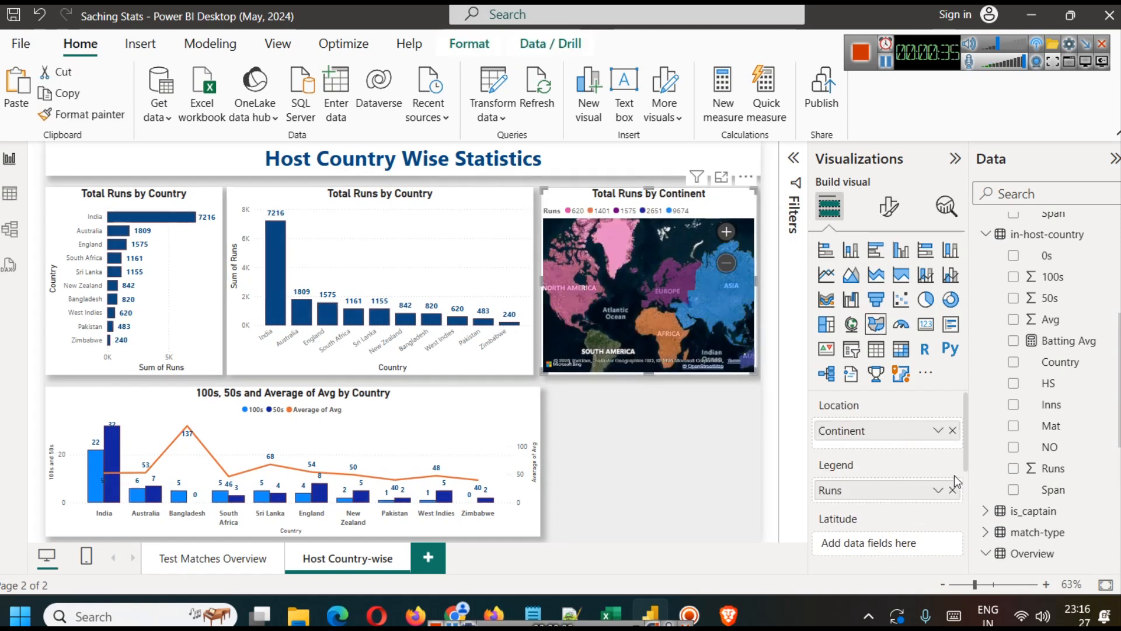
left_click(953, 490)
left_click(953, 430)
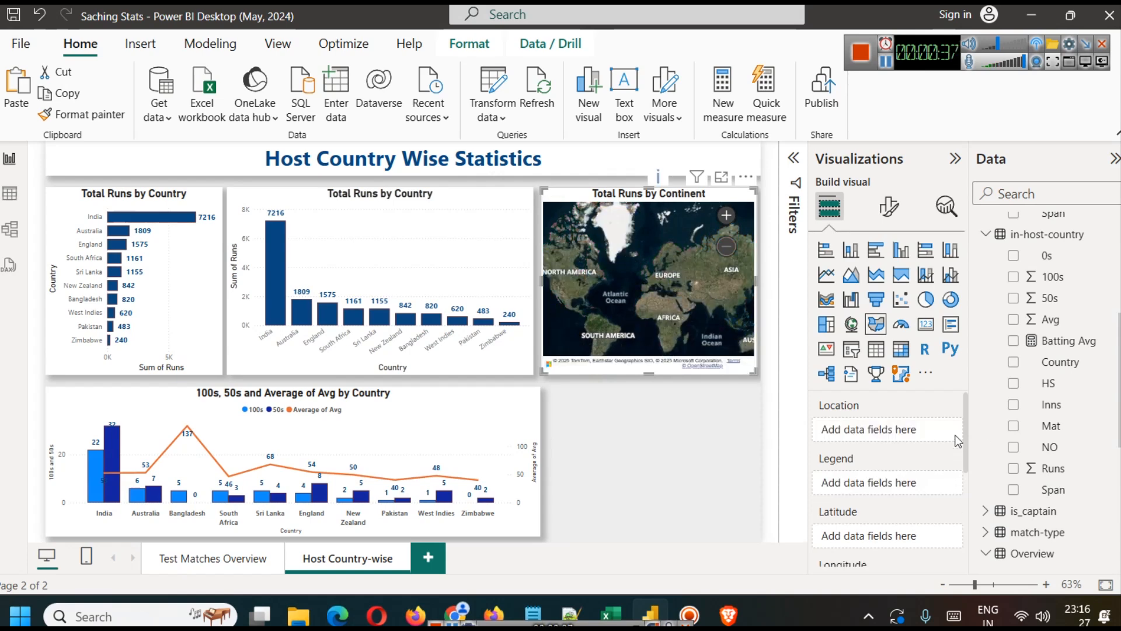
key("ctrl+z")
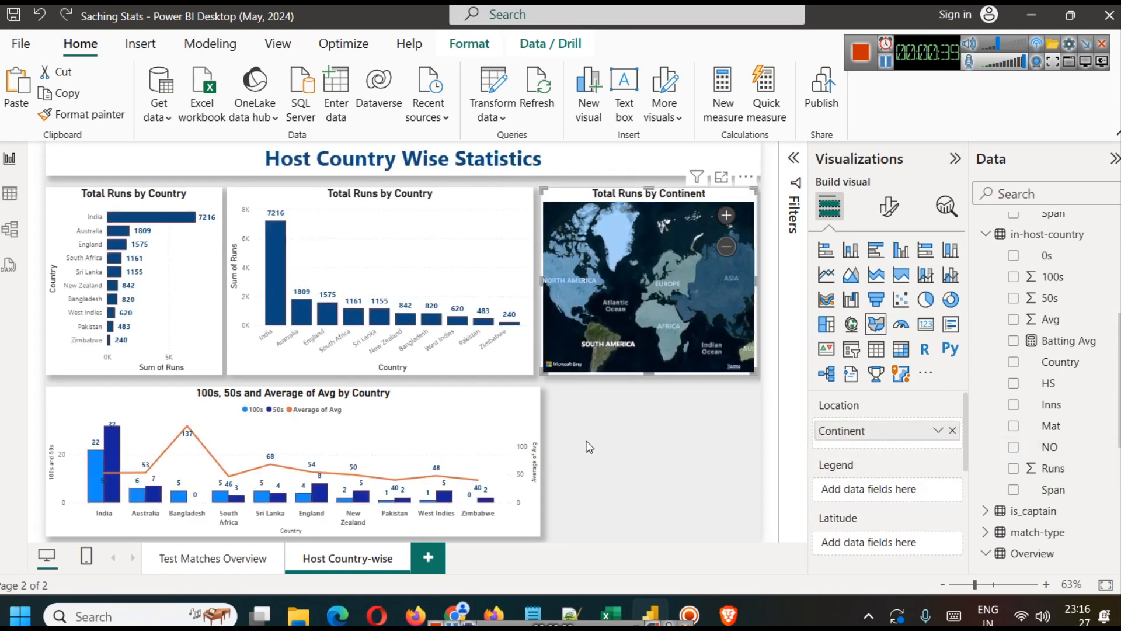
key("ctrl+z")
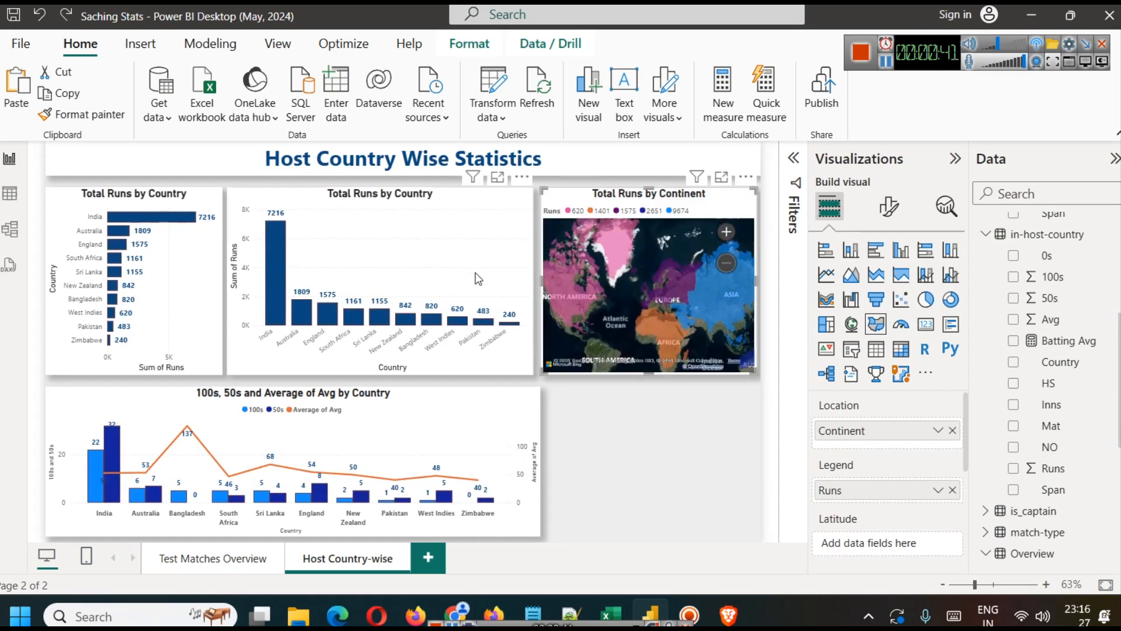
Step: Replace the column chart's Y-axis Runs field with the Mat field from in-host-country
left_click(488, 237)
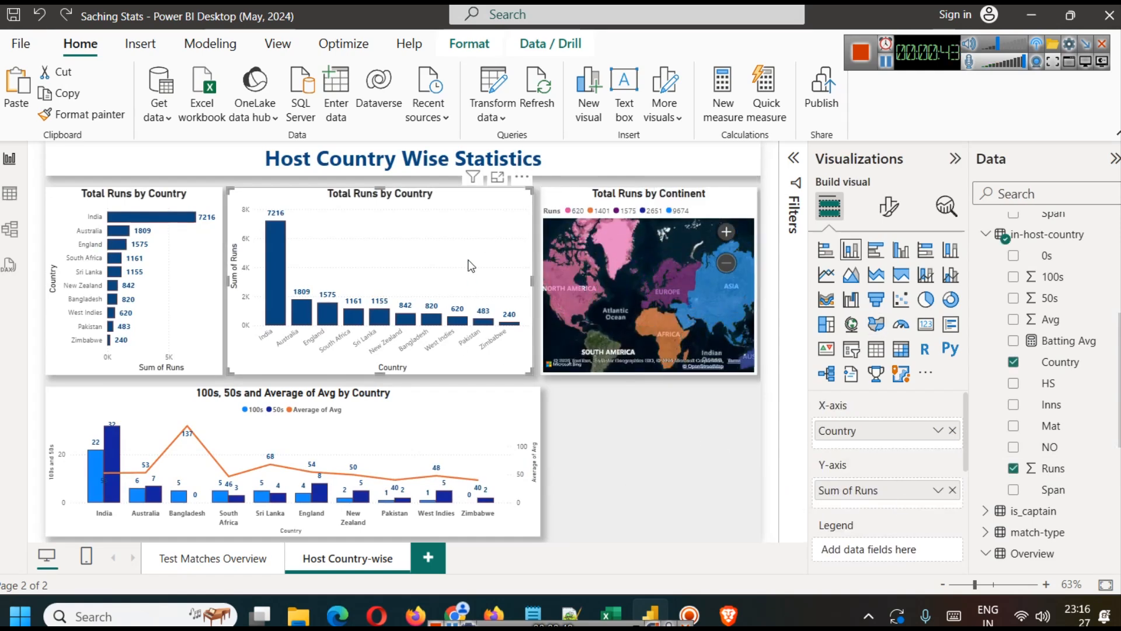
left_click(953, 490)
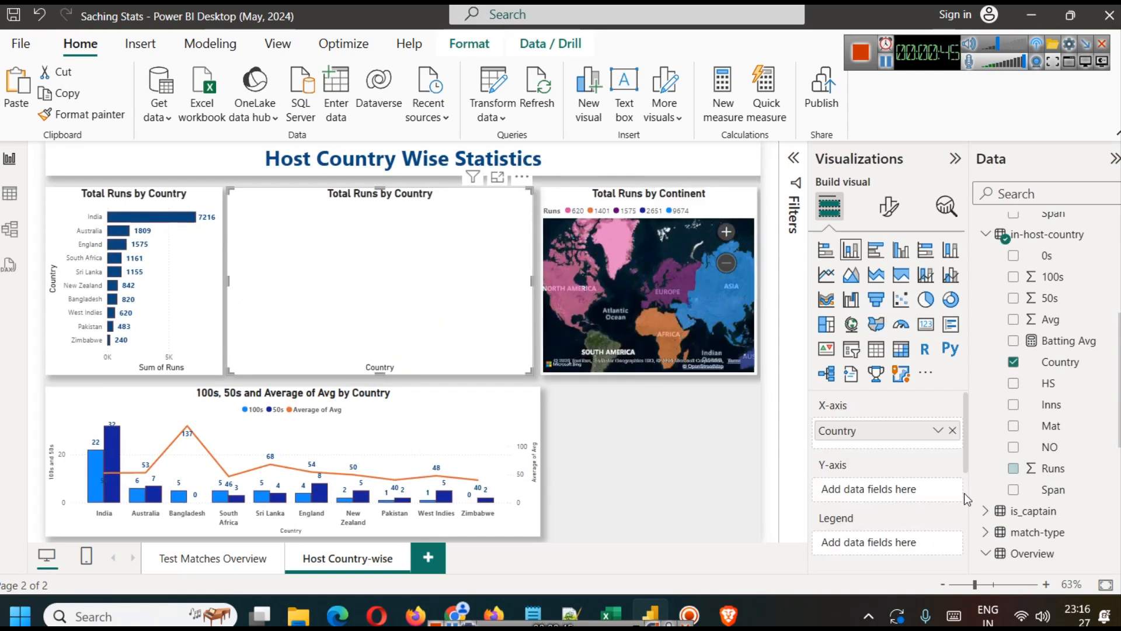
left_click_drag(1051, 426, 923, 493)
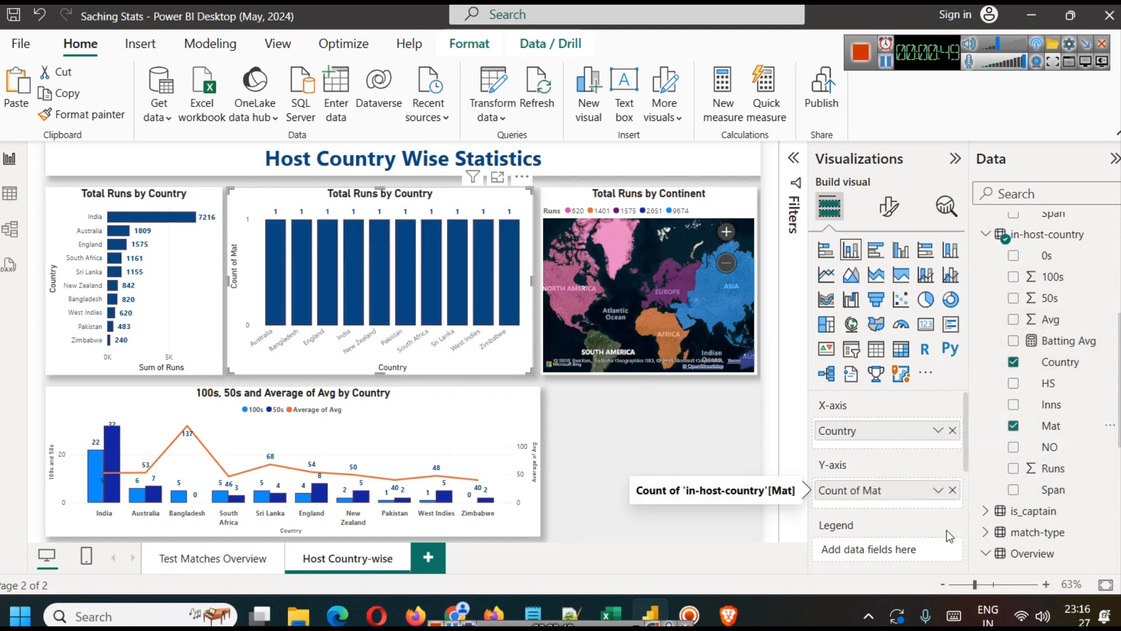
left_click(952, 491)
left_click_drag(1048, 425, 926, 490)
Step: Check the aggregation options for Mat and review the in-host-country table's data
left_click(938, 495)
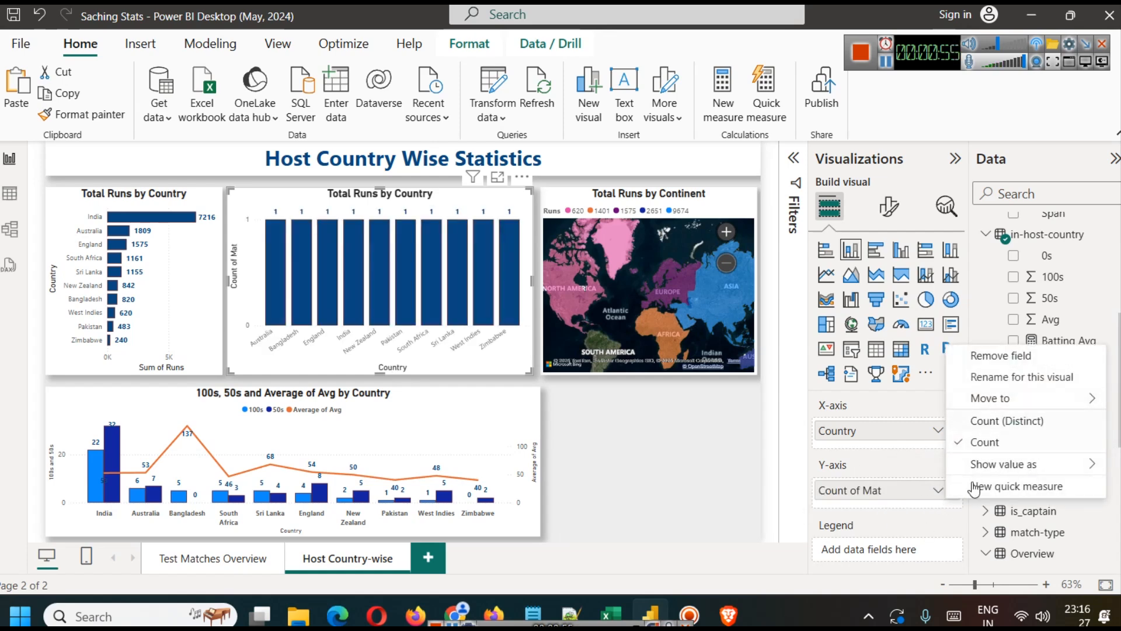
left_click(916, 508)
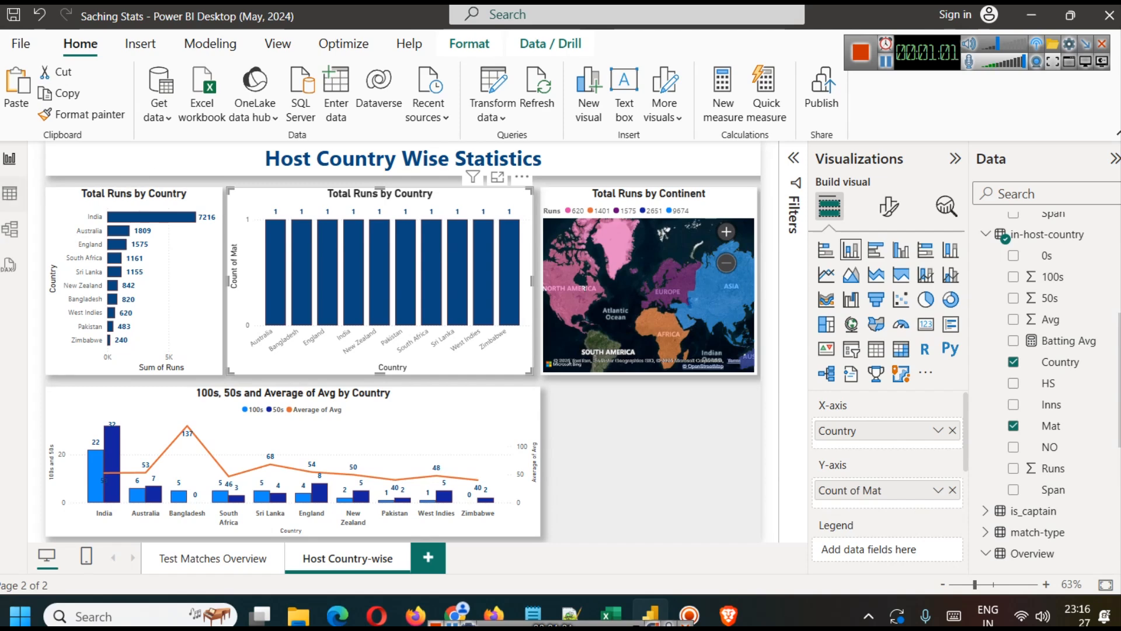
left_click(4, 197)
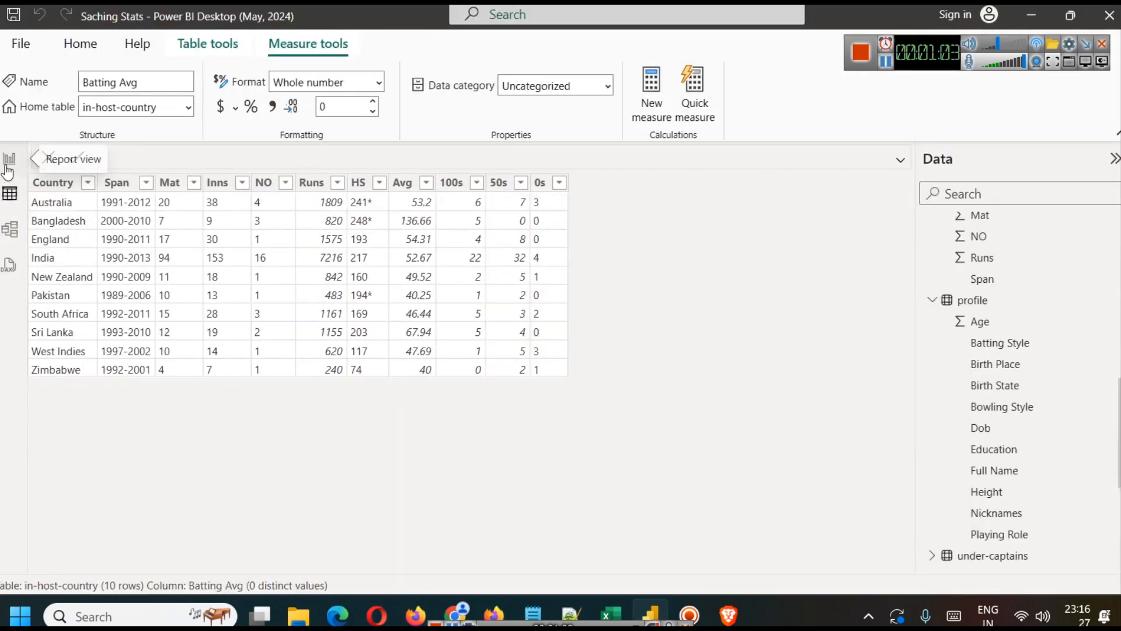
left_click(8, 167)
Step: Open the in-host-country query in Power Query Editor and change the Mat column's data type to Whole Number
left_click(492, 114)
left_click(523, 145)
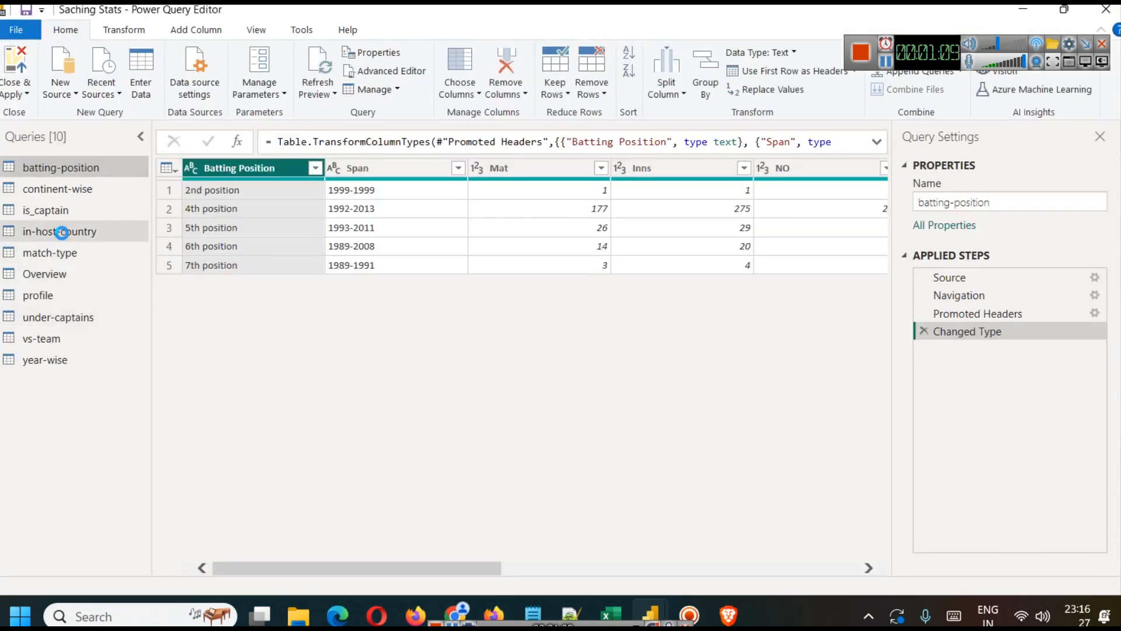
left_click(59, 231)
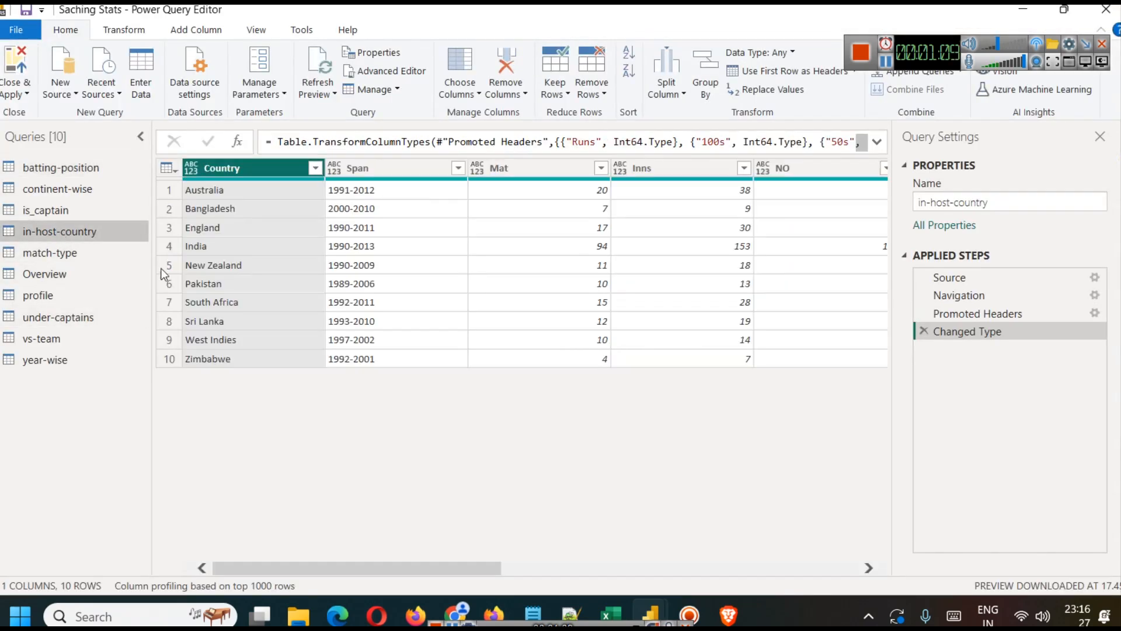
left_click(548, 171)
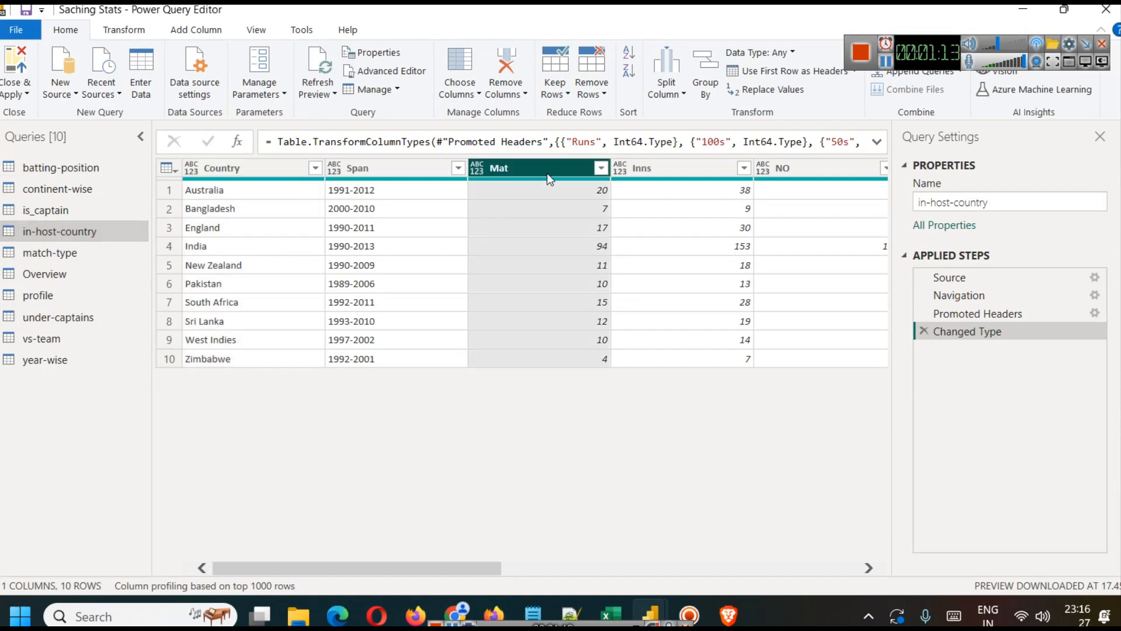
right_click(543, 173)
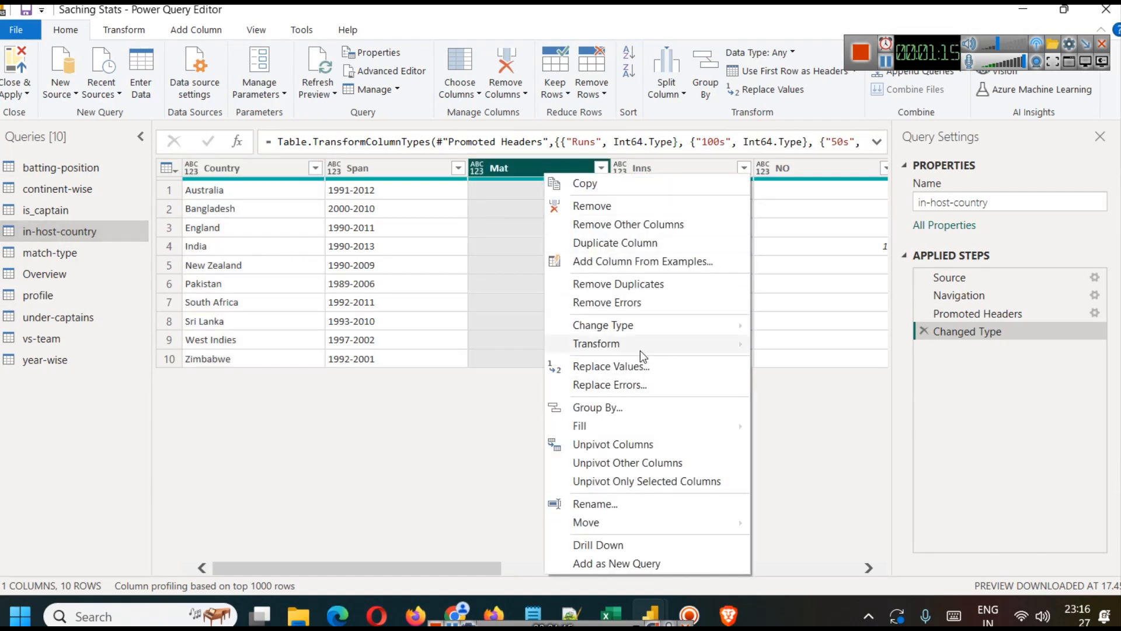
mouse_move(653, 327)
left_click(814, 360)
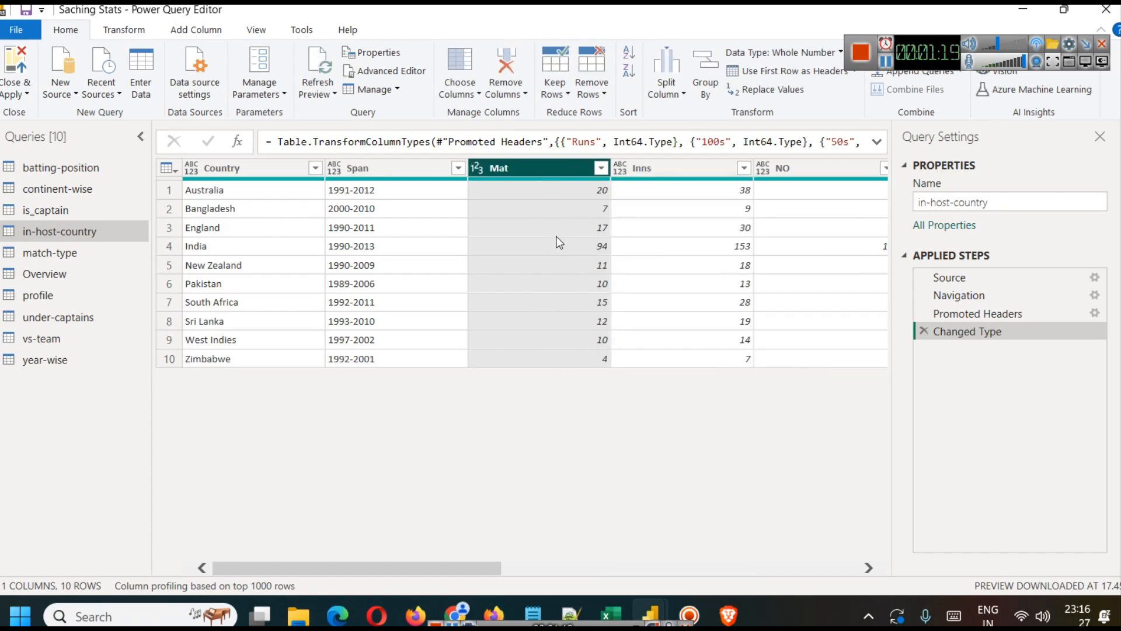
Step: Change the HS column's data type to Text in the in-host-country query
left_click_drag(458, 564, 636, 580)
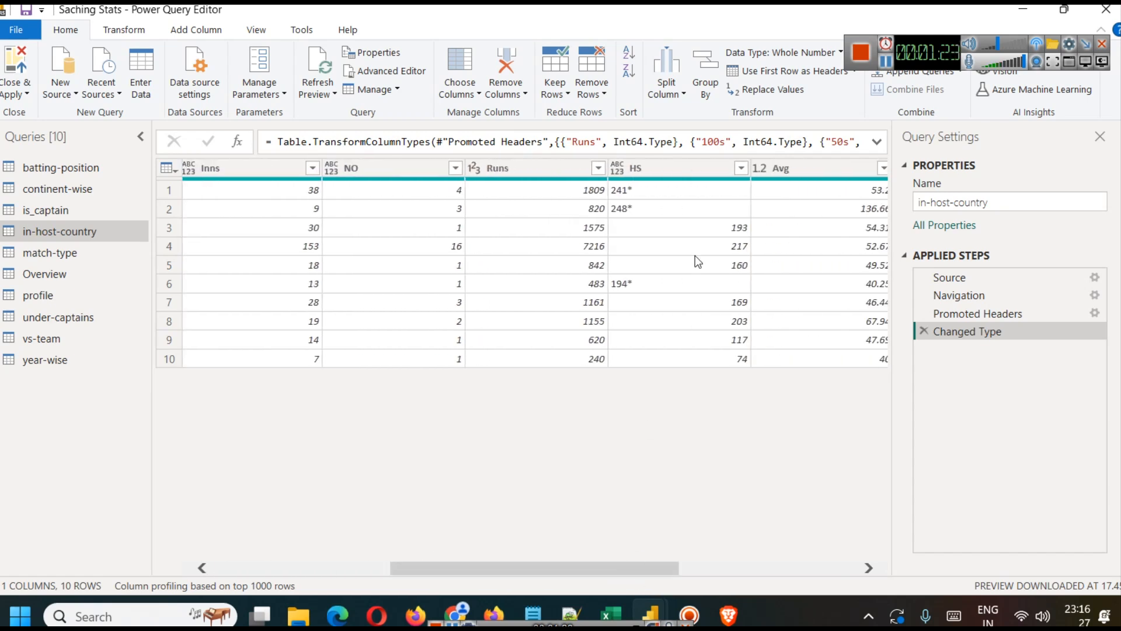
left_click(672, 169)
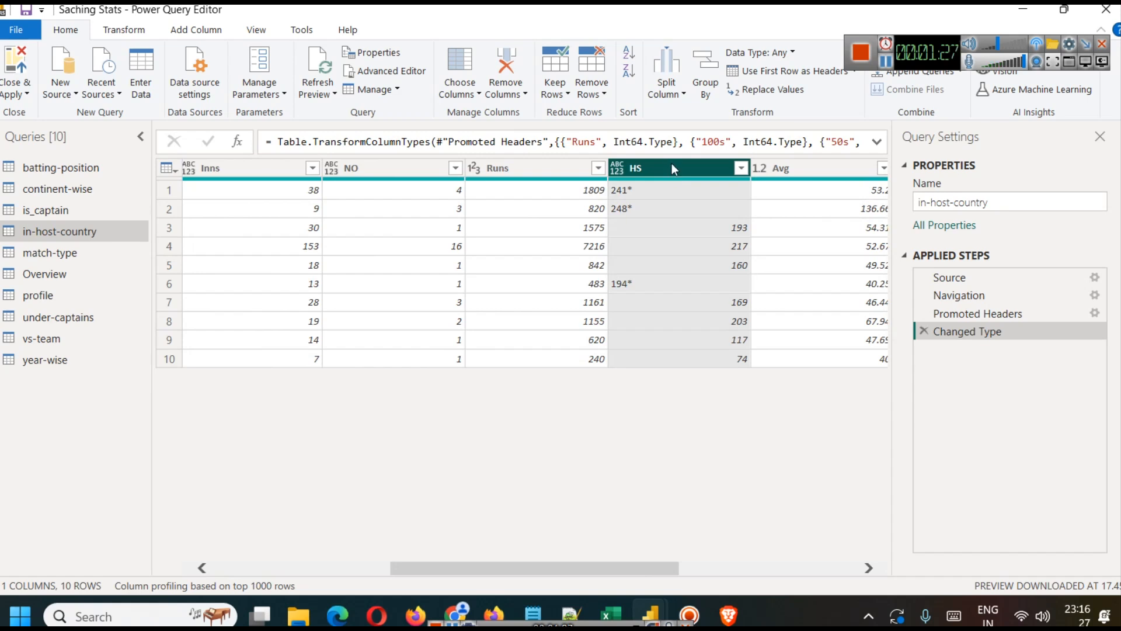
right_click(671, 164)
mouse_move(755, 301)
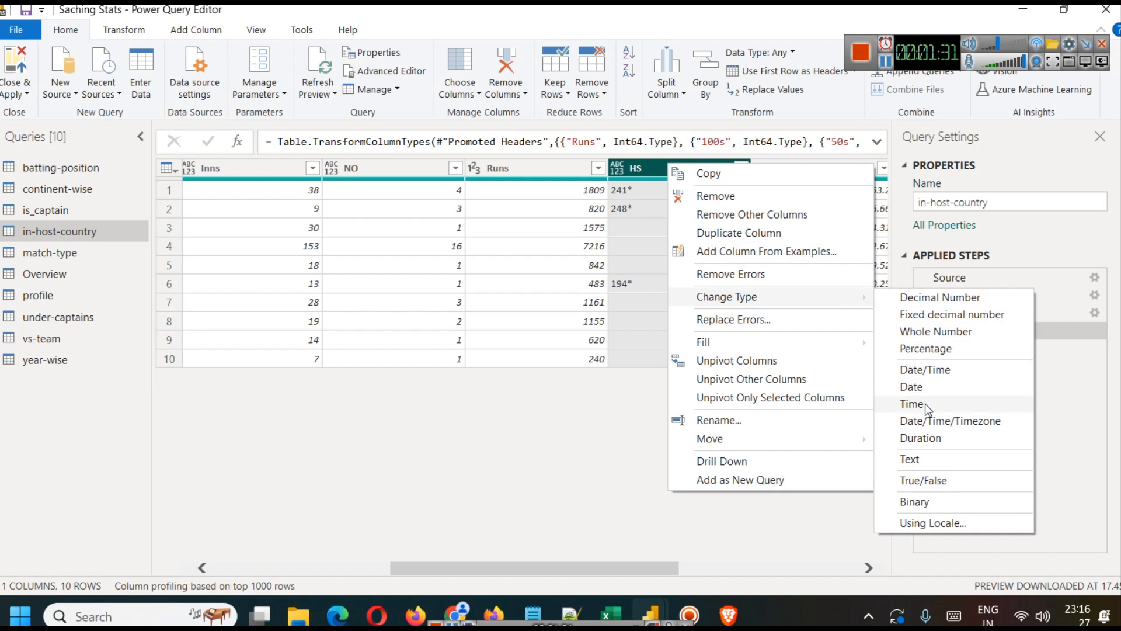
left_click(910, 459)
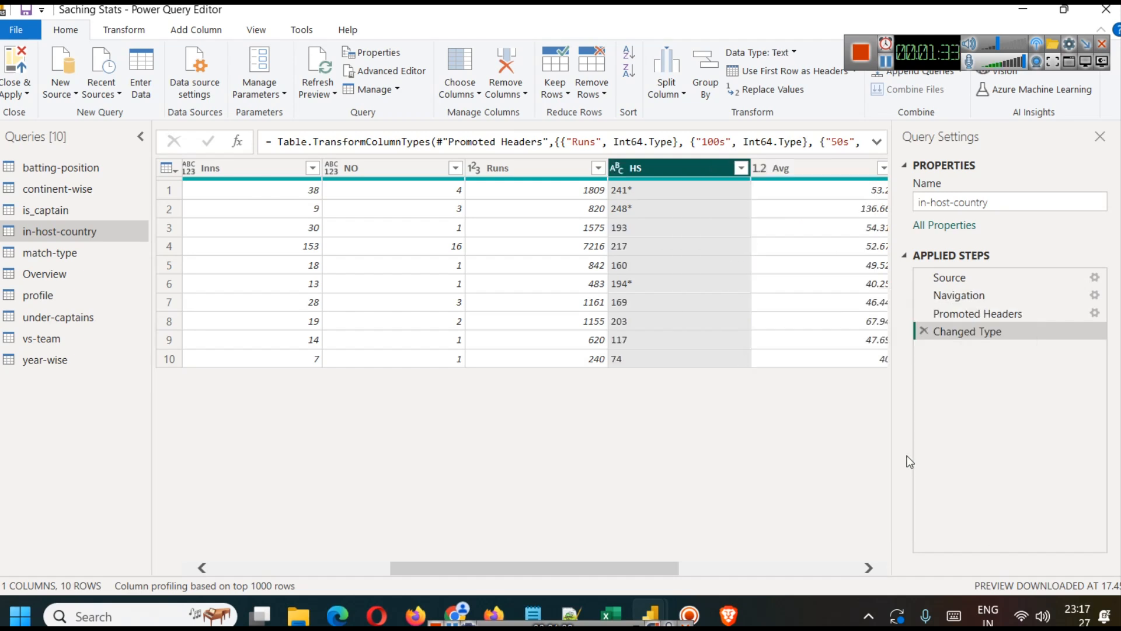
Step: Replace "*" with nothing in the HS column and change its data type to Whole Number
right_click(646, 171)
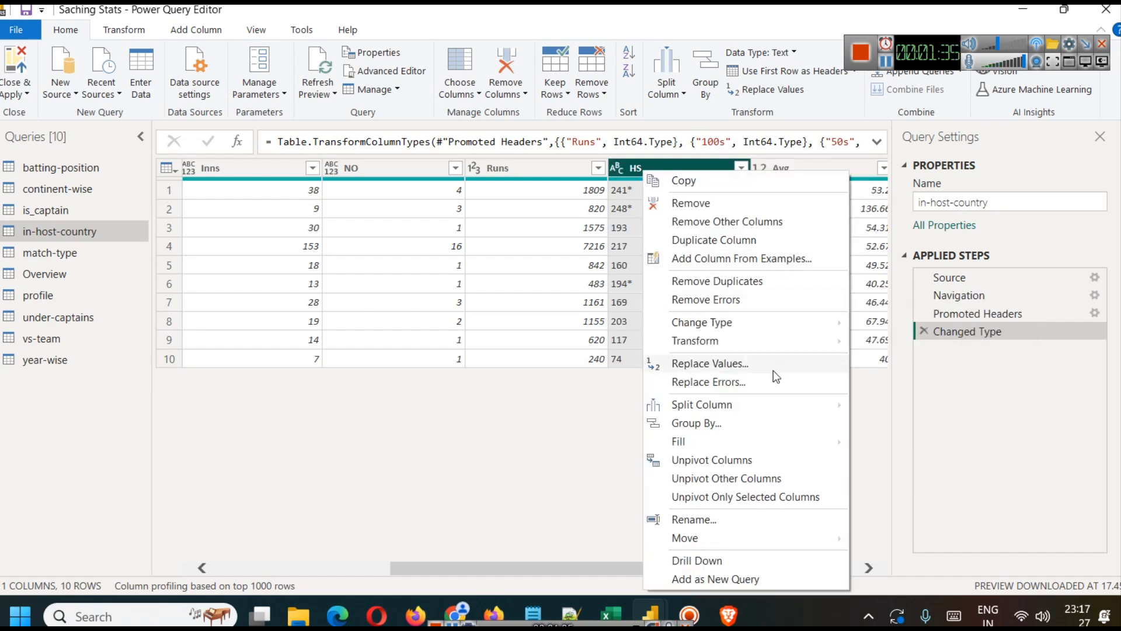
left_click(755, 369)
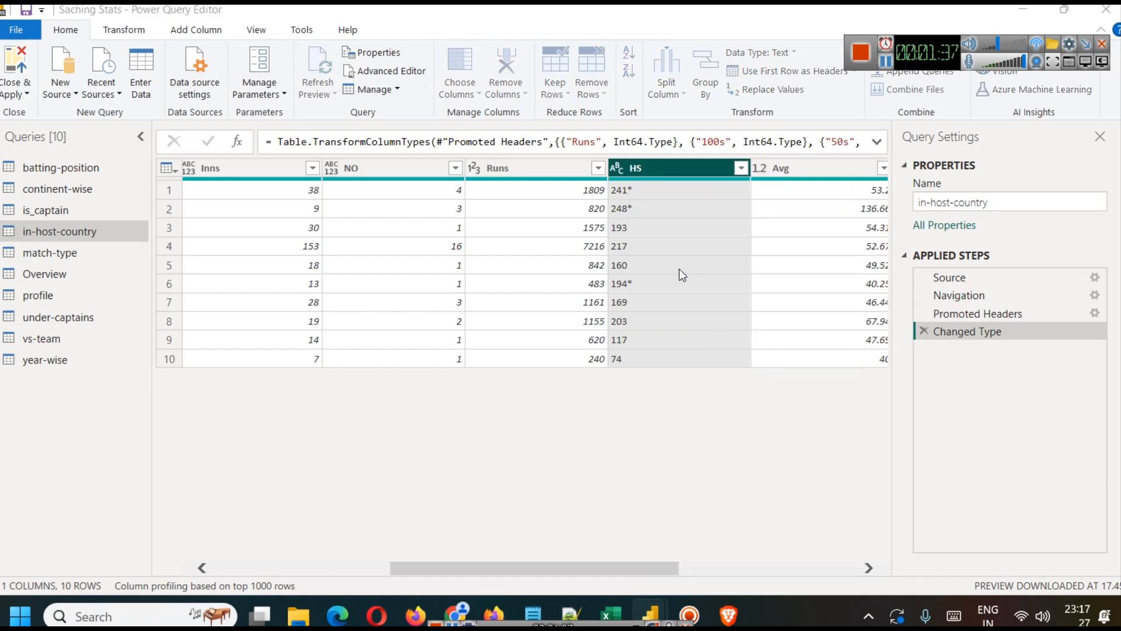
type("*")
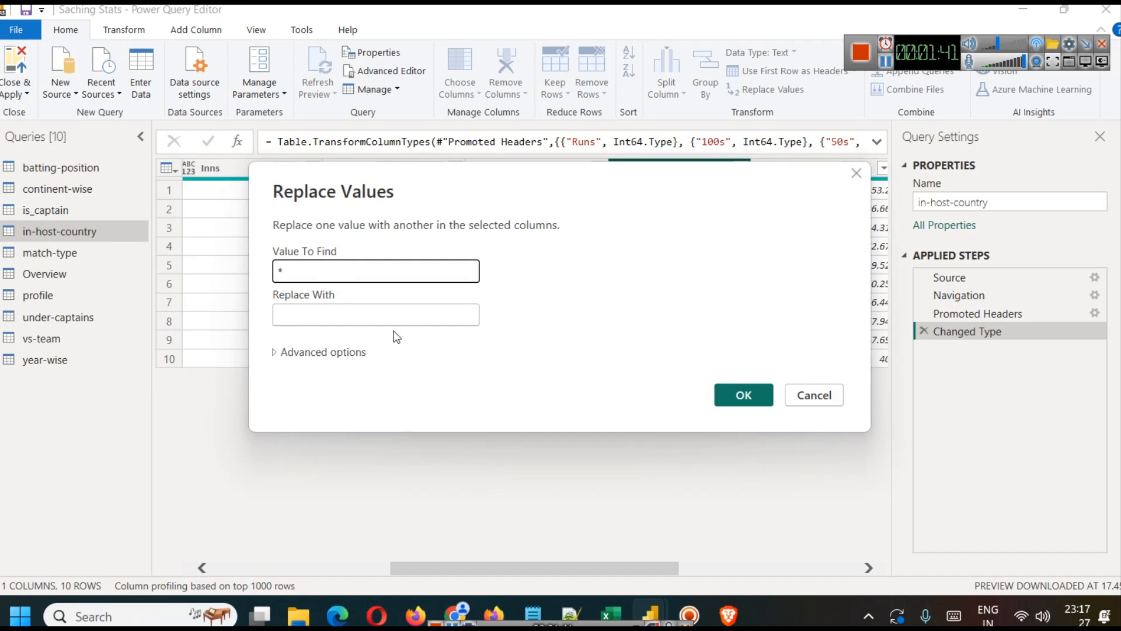
left_click(724, 395)
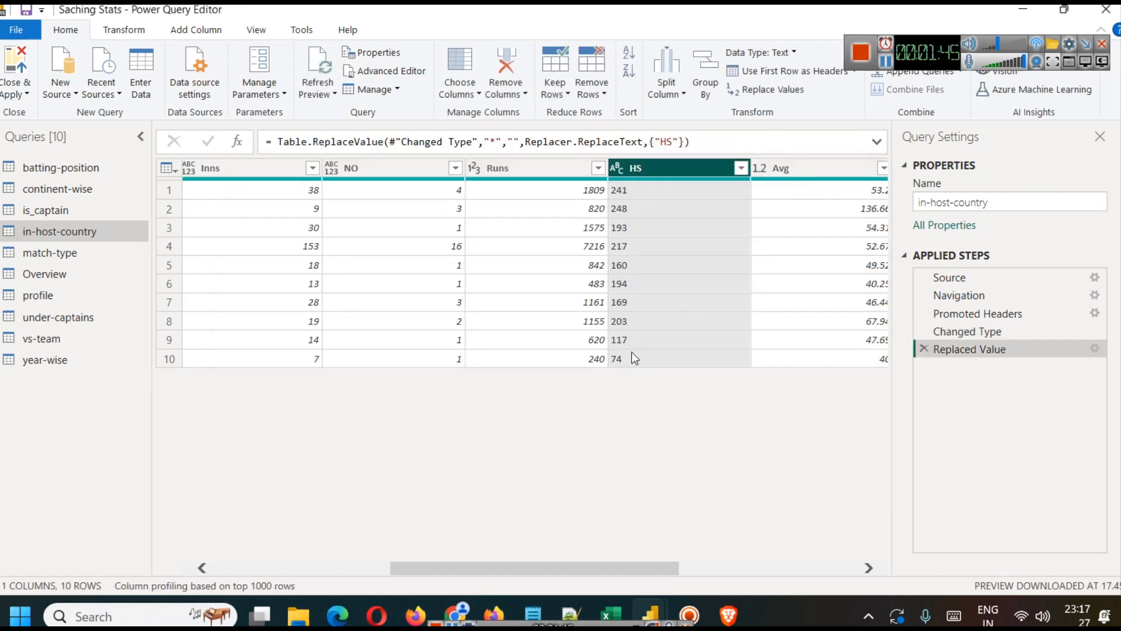
right_click(660, 169)
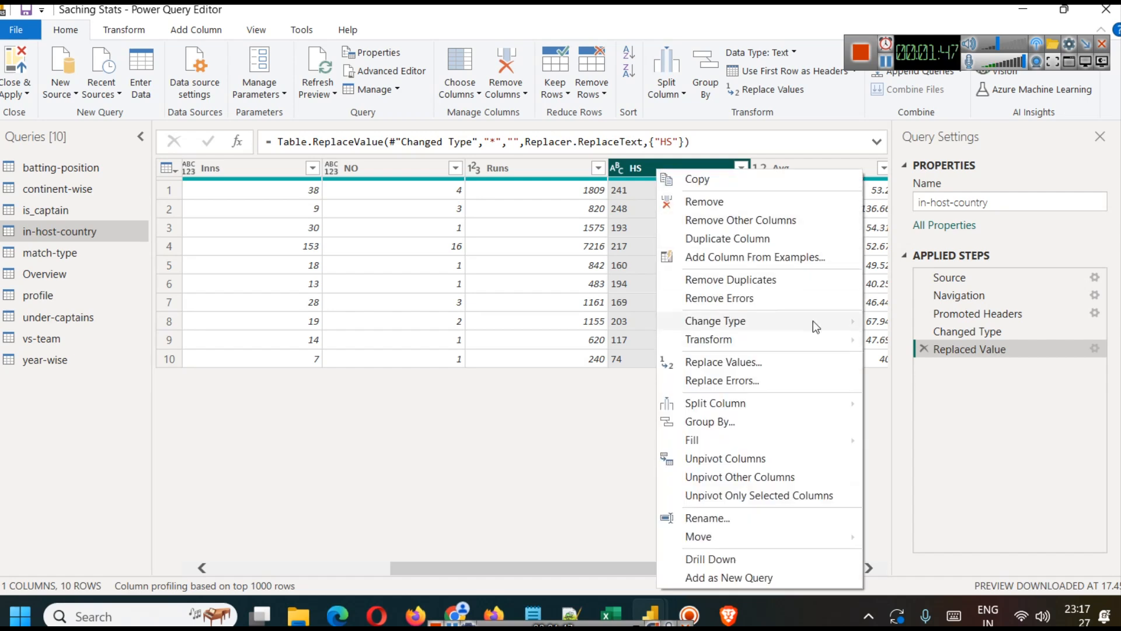
mouse_move(813, 320)
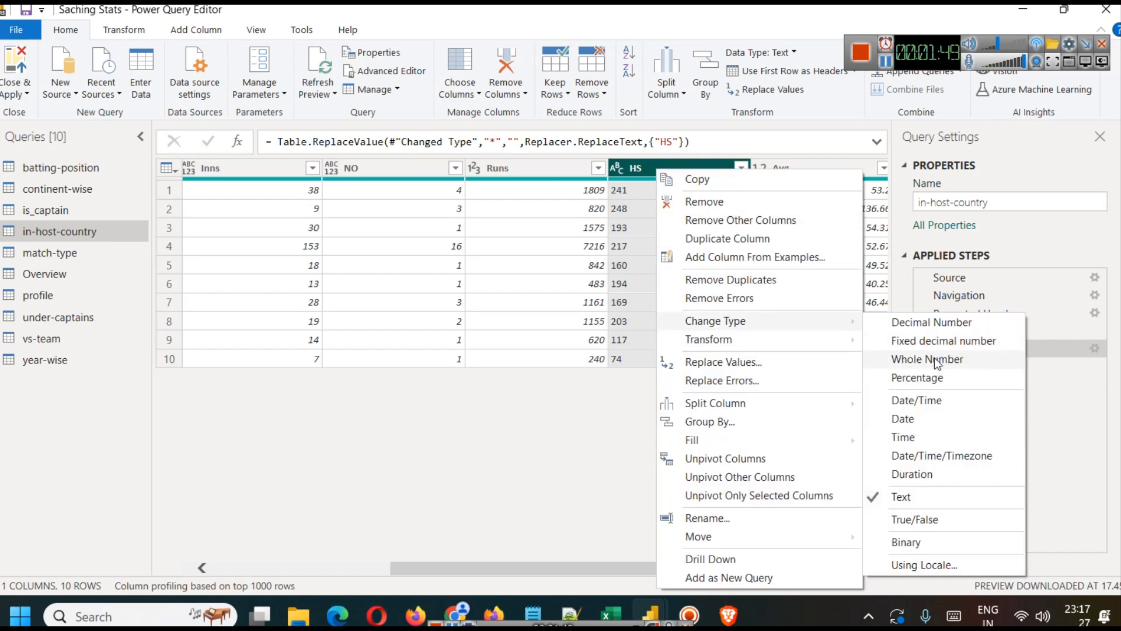
left_click(935, 358)
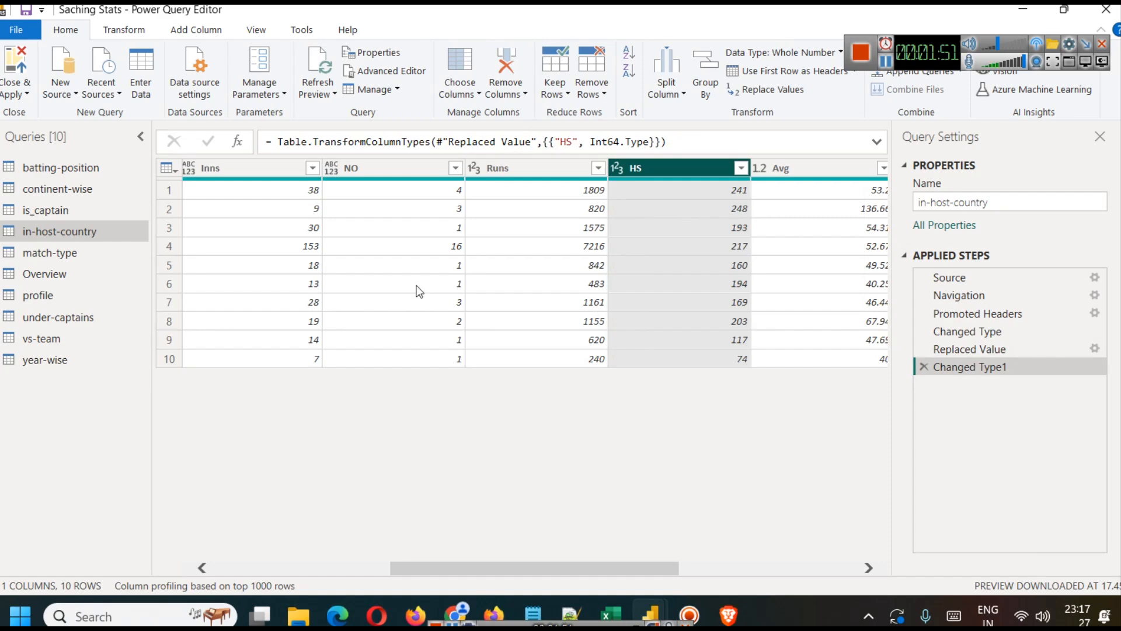
Step: Apply the query changes to the report and summarize the column chart's Mat values as Sum
left_click(19, 93)
left_click(25, 112)
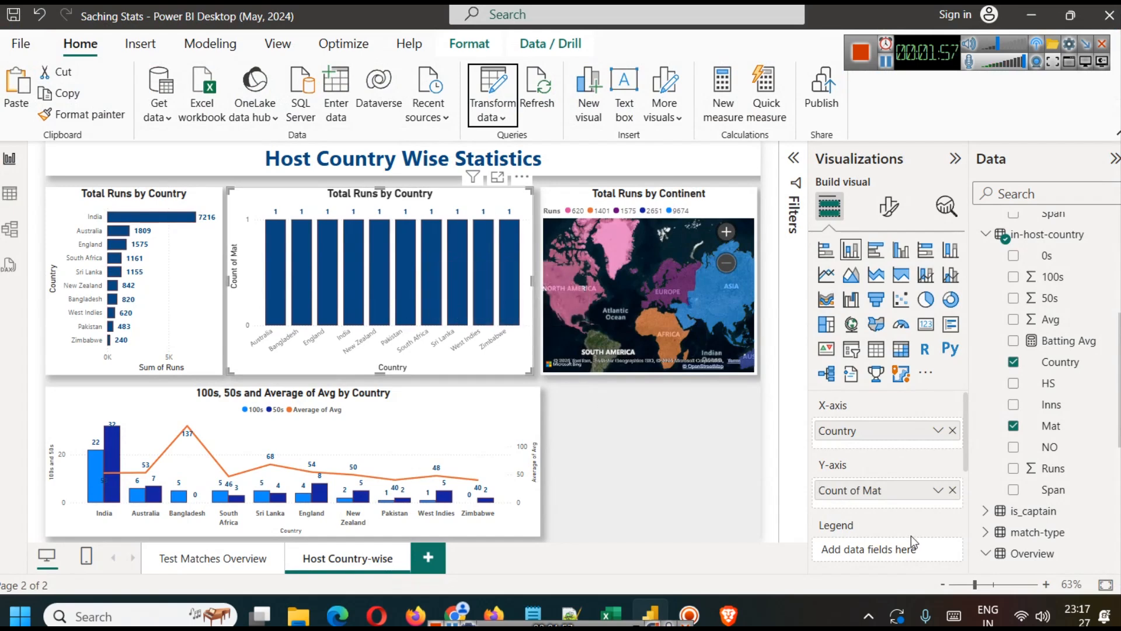
left_click(938, 490)
left_click(981, 272)
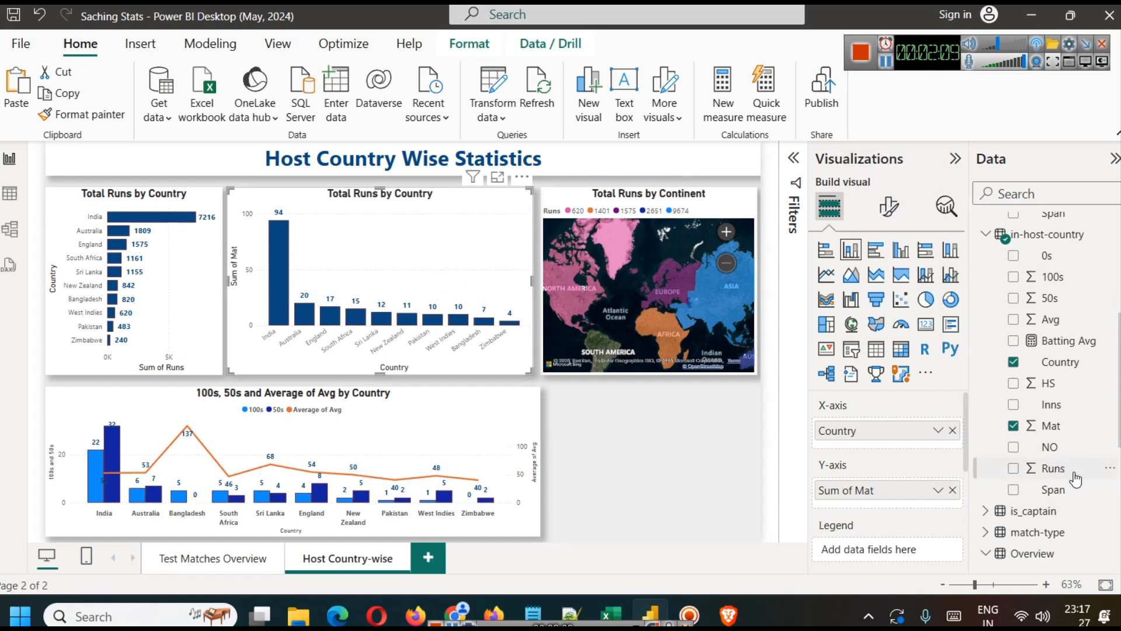
Step: Try adding the NO field to the column chart's Y-axis alongside Sum of Mat, and undo it
left_click_drag(1049, 446, 876, 512)
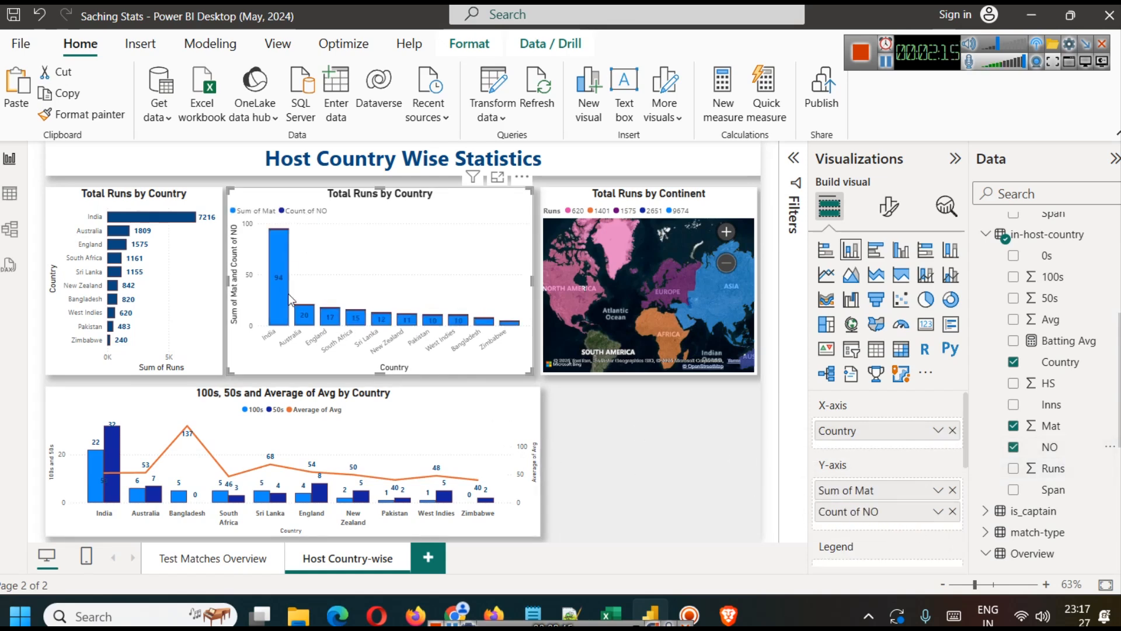
key("ctrl+z")
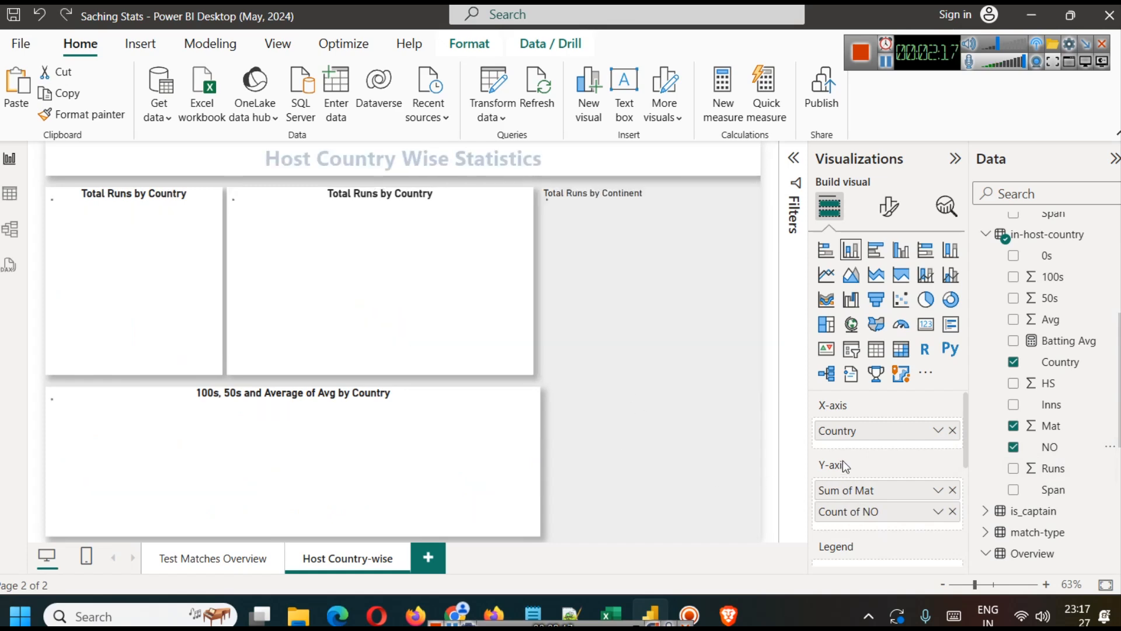
Step: Convert the Sum of Mat column chart to a line and stacked column chart and add NO to its line y-axis
left_click(931, 280)
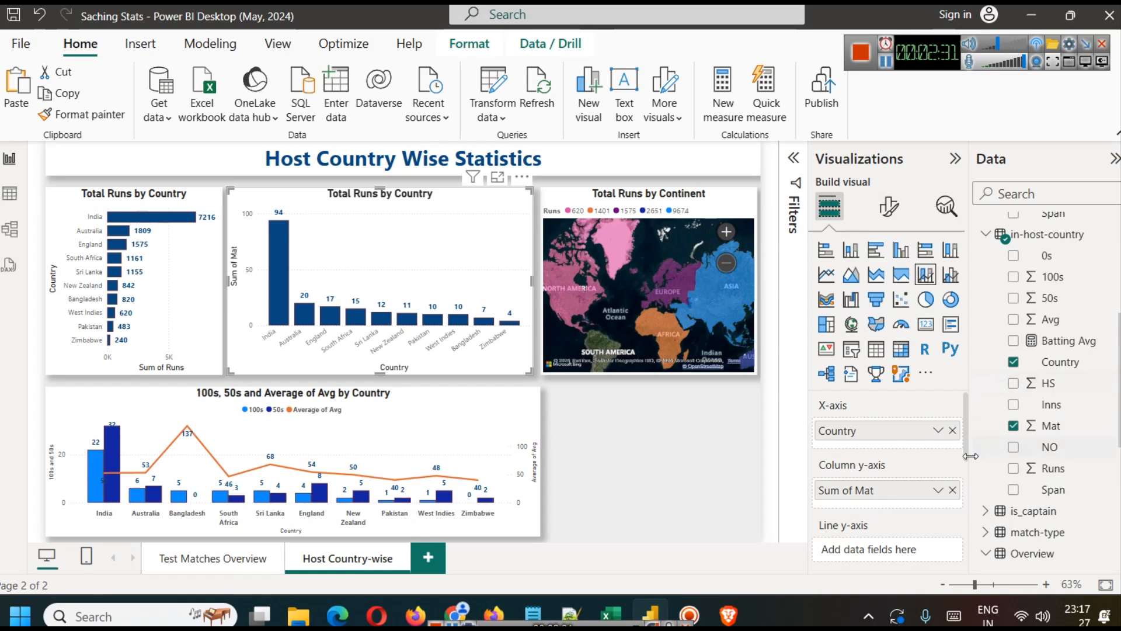
scroll(964, 447, "down", 1)
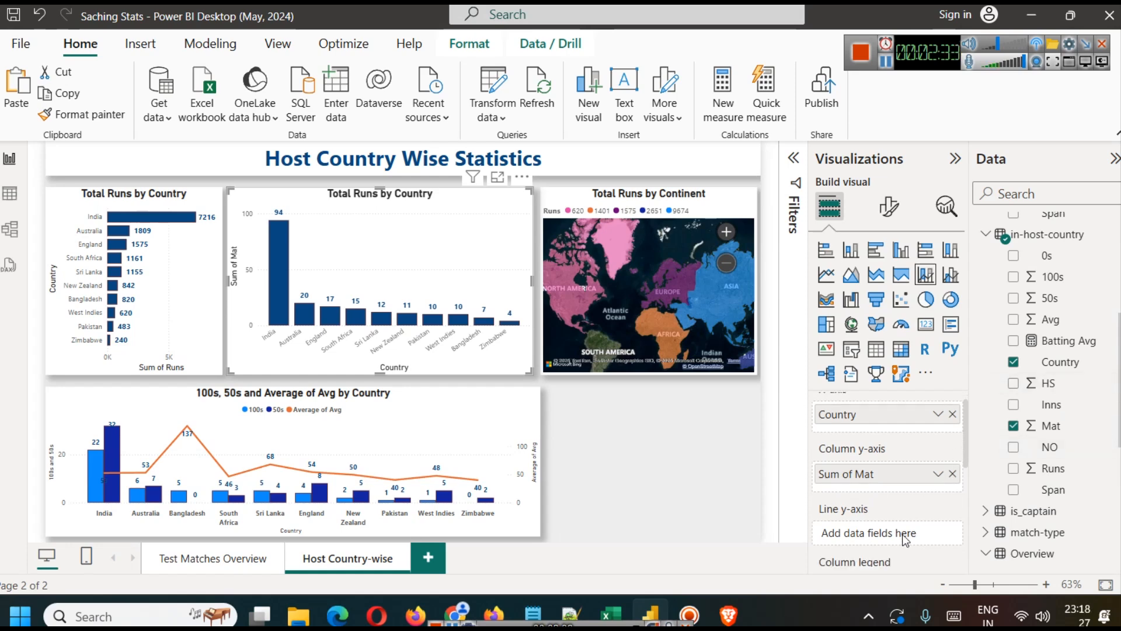
left_click_drag(1049, 447, 882, 538)
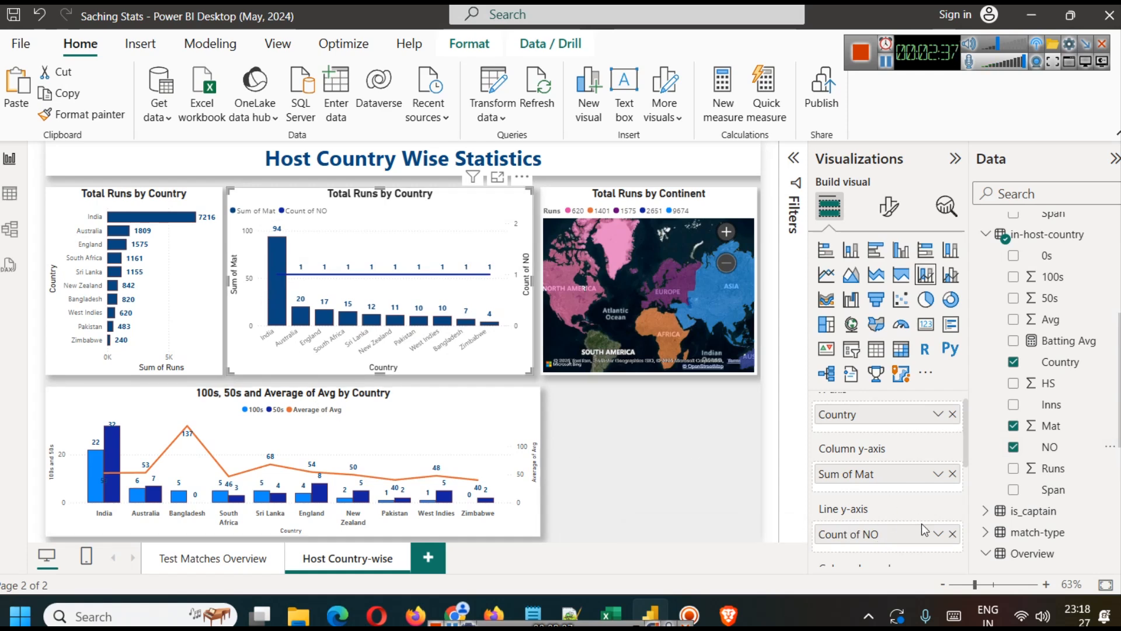
left_click(936, 534)
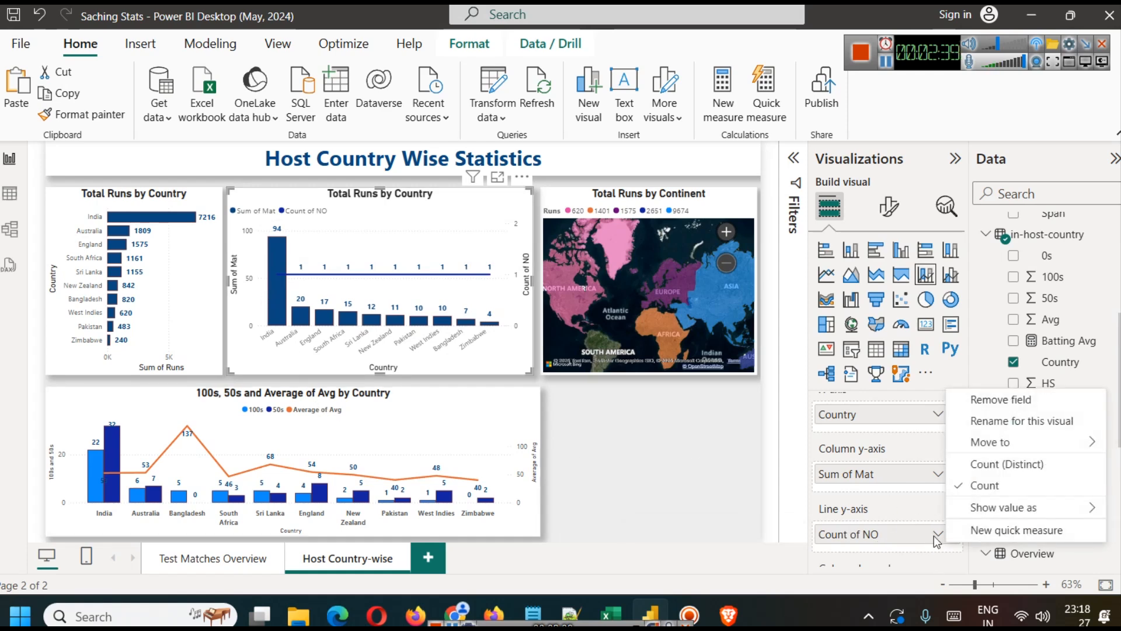
left_click(8, 156)
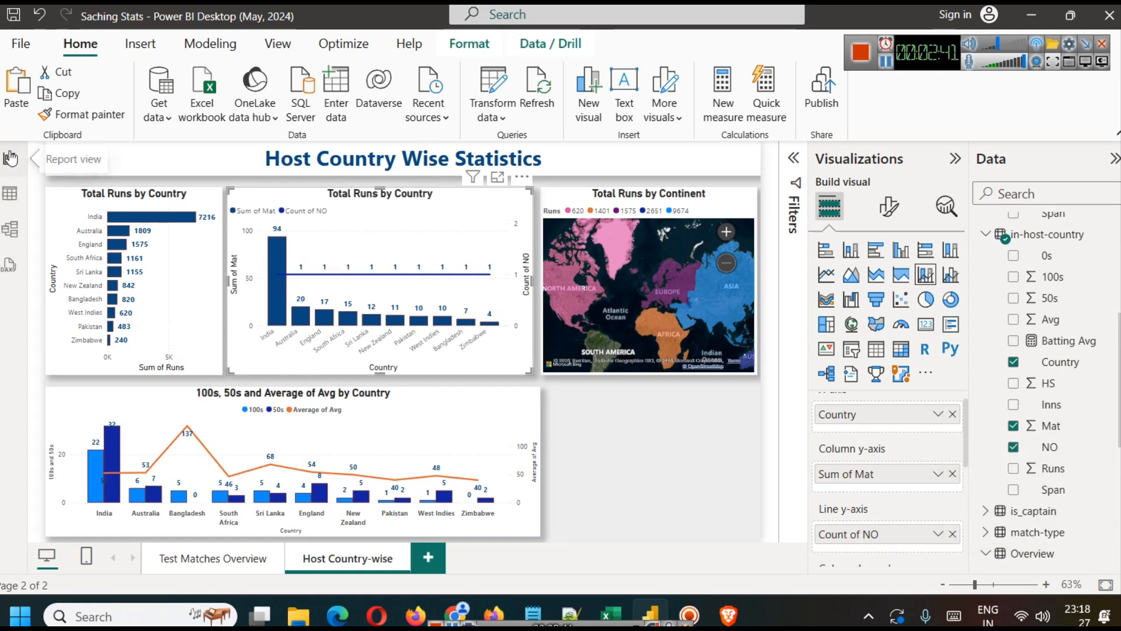
Step: Change the NO column's data type to Whole Number in the in-host-country query
left_click(501, 118)
left_click(506, 143)
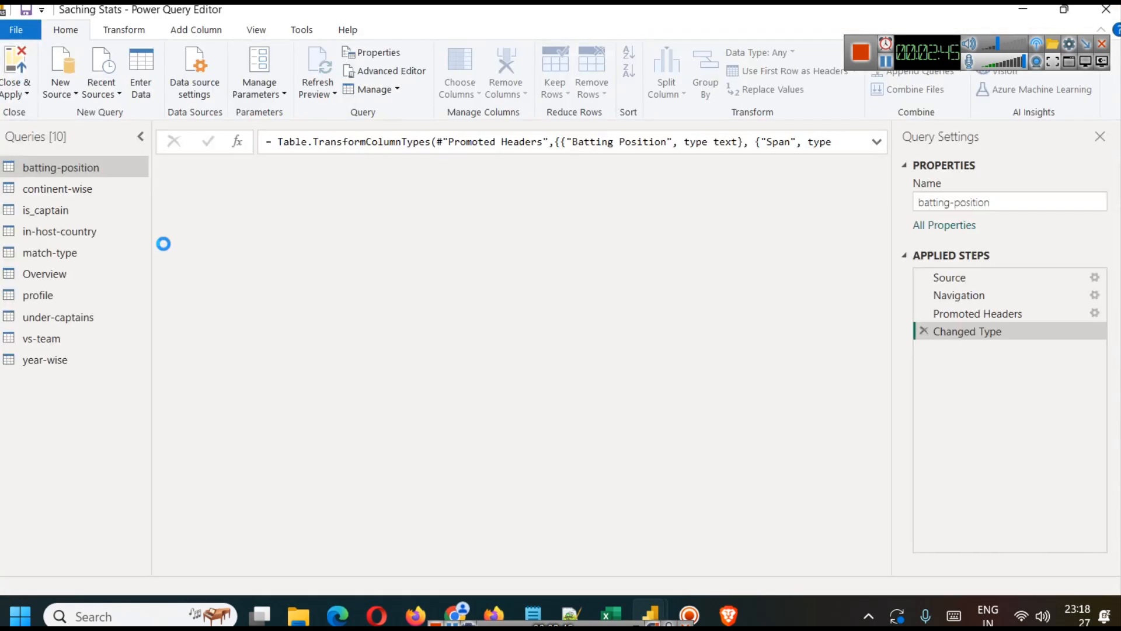
left_click(48, 233)
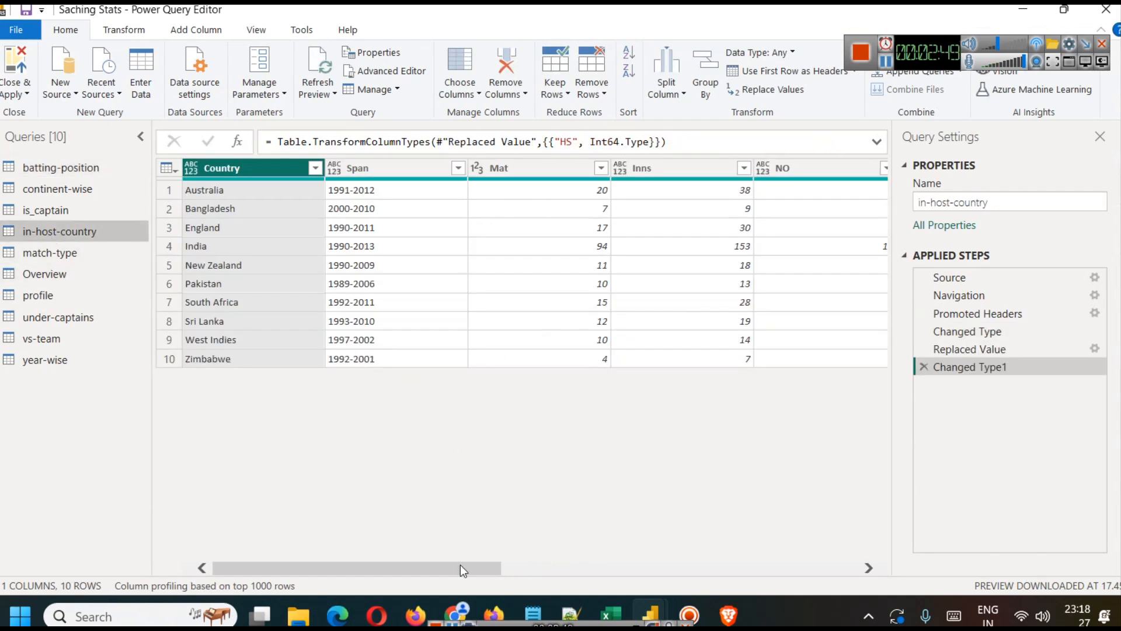
left_click_drag(460, 565, 542, 573)
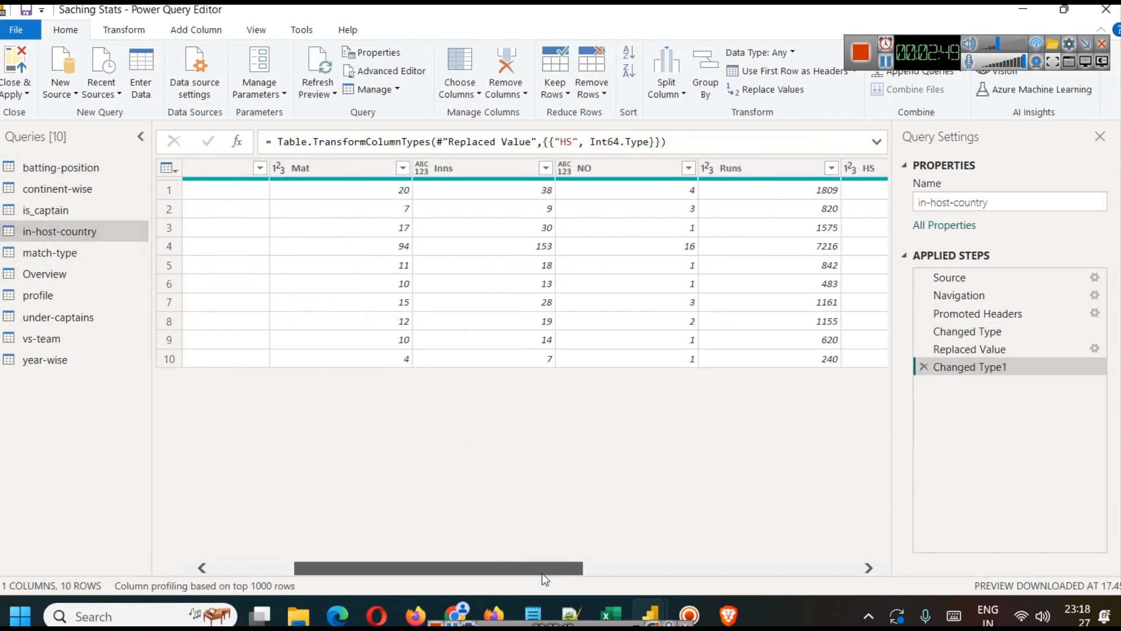
left_click(640, 174)
right_click(639, 174)
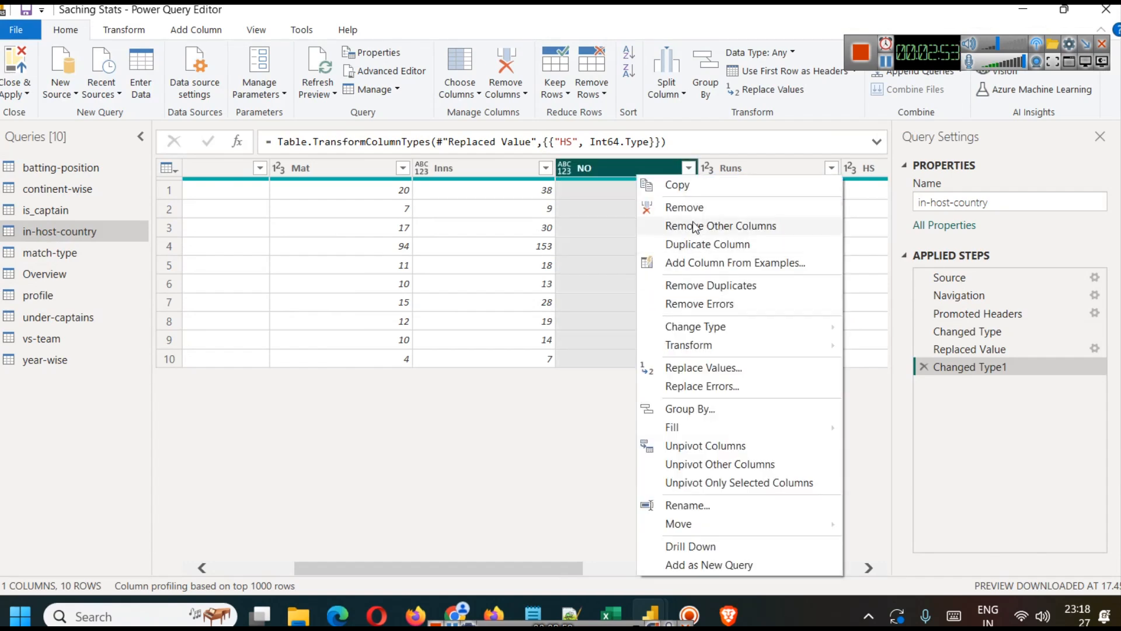
mouse_move(744, 336)
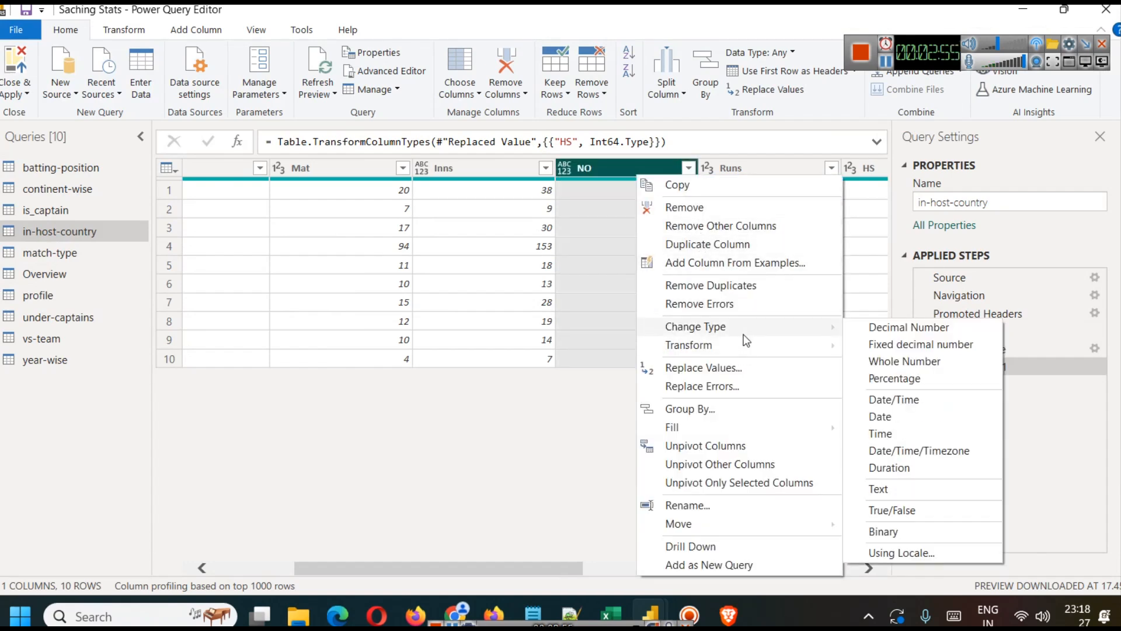
left_click(934, 356)
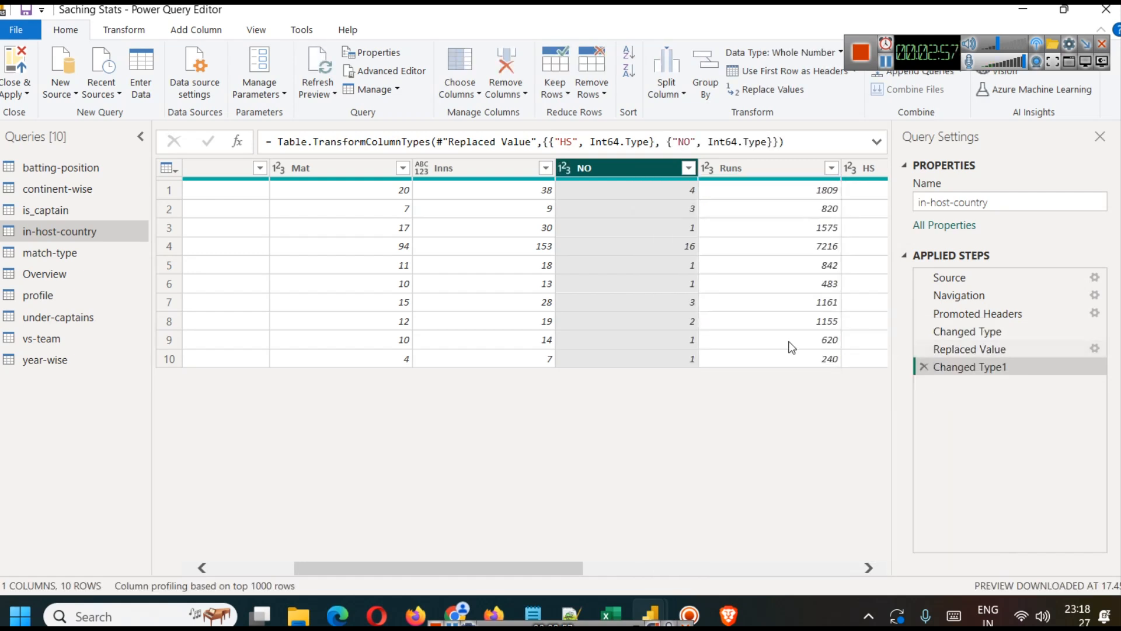
left_click(28, 94)
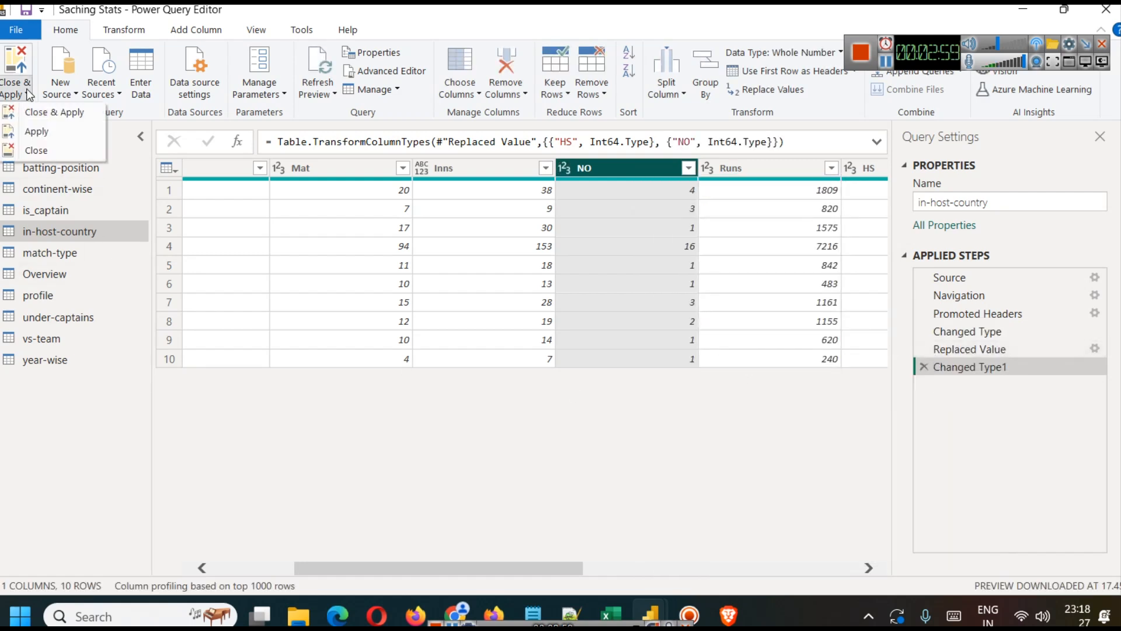
left_click(712, 422)
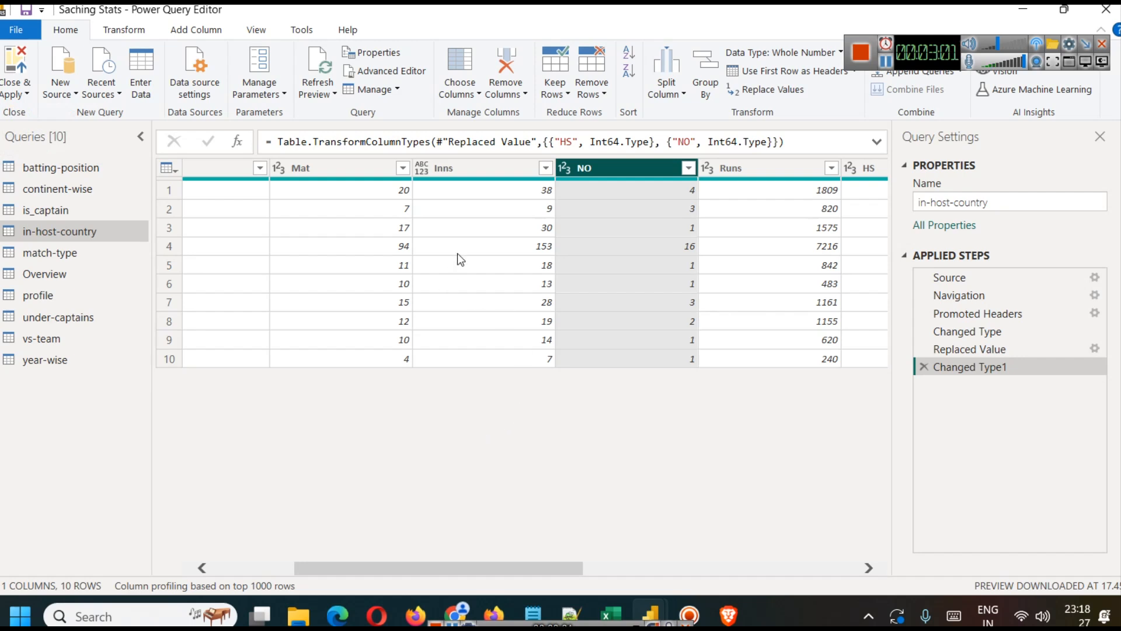
Step: Change the Inns column's data type to Whole Number in the in-host-country query
left_click(441, 168)
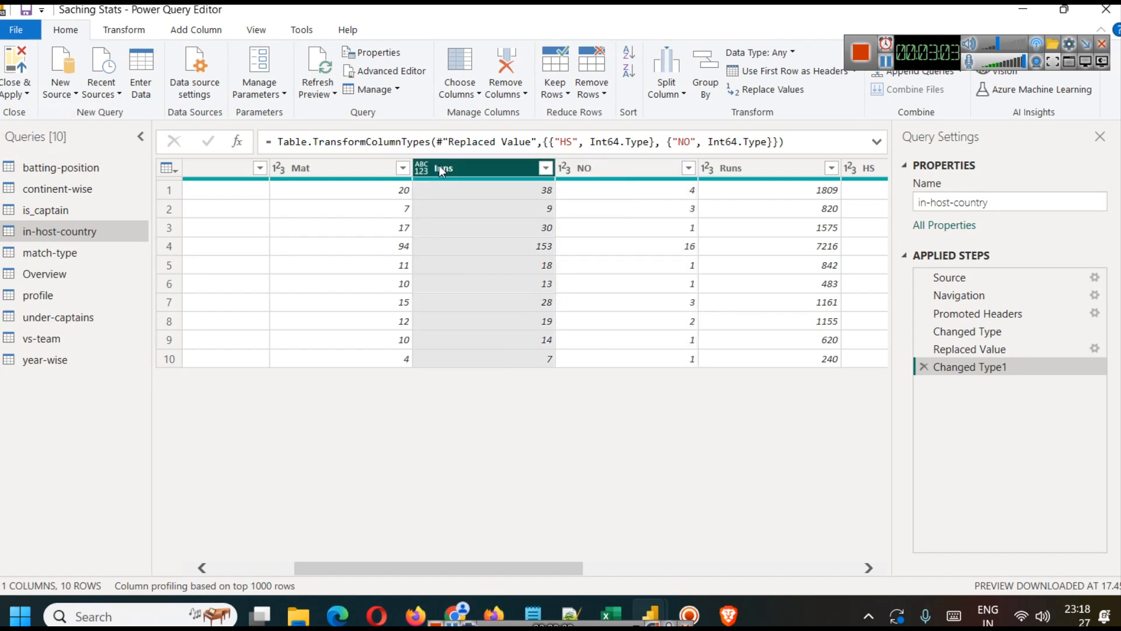
left_click(545, 168)
left_click(462, 168)
right_click(463, 168)
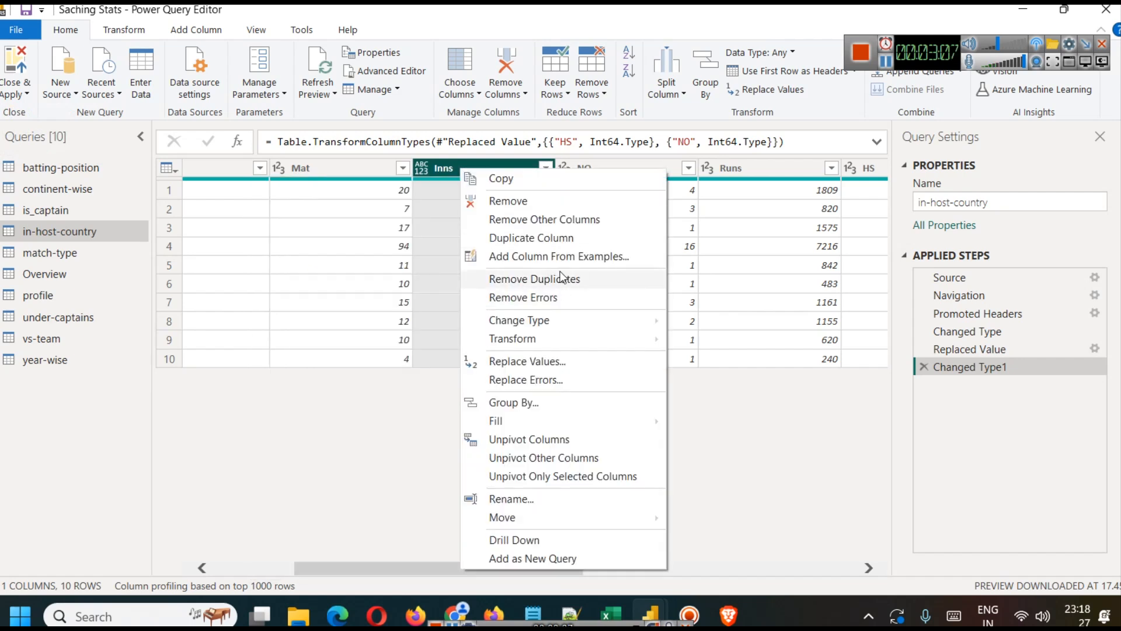
mouse_move(565, 321)
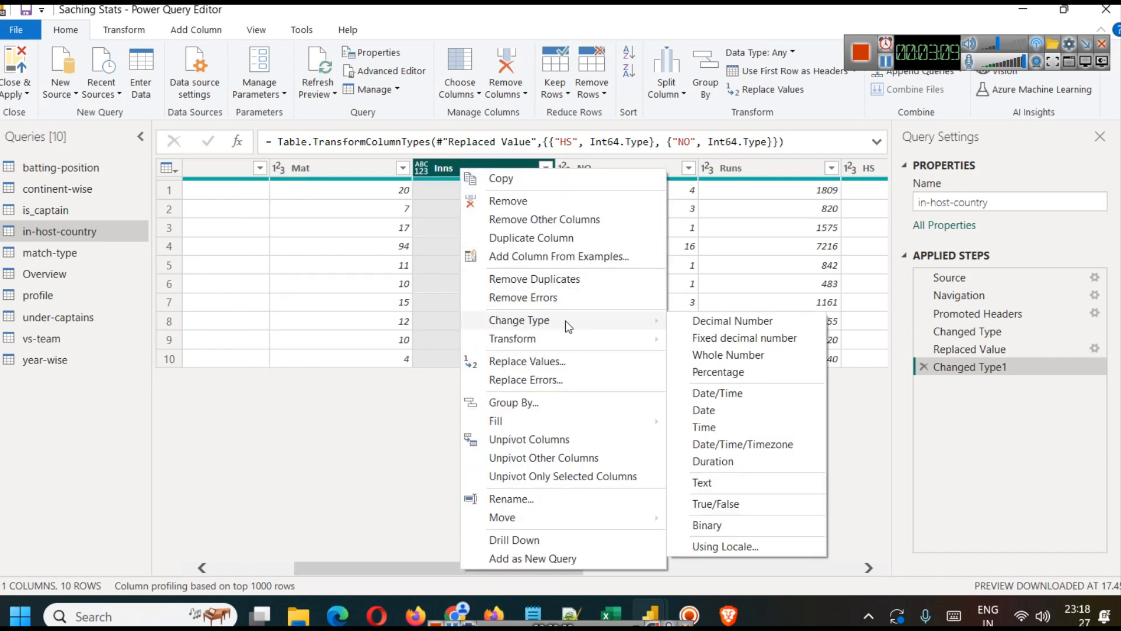
left_click(729, 354)
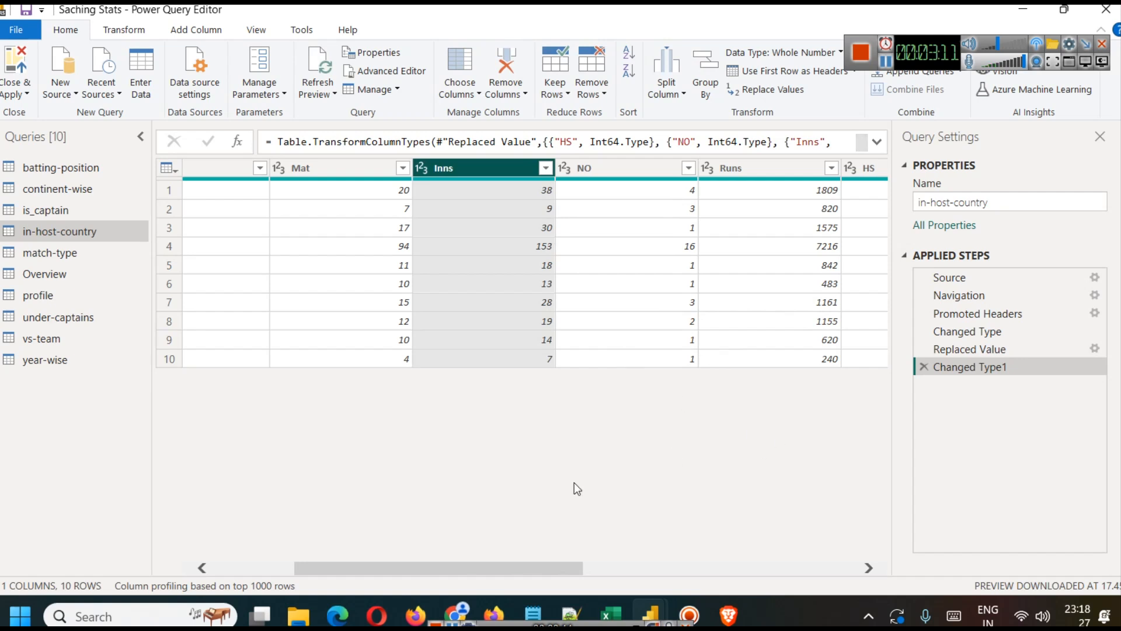
Step: Close the query editor with its changes applied and summarize the combo chart's NO line values as Sum
left_click_drag(534, 571, 834, 623)
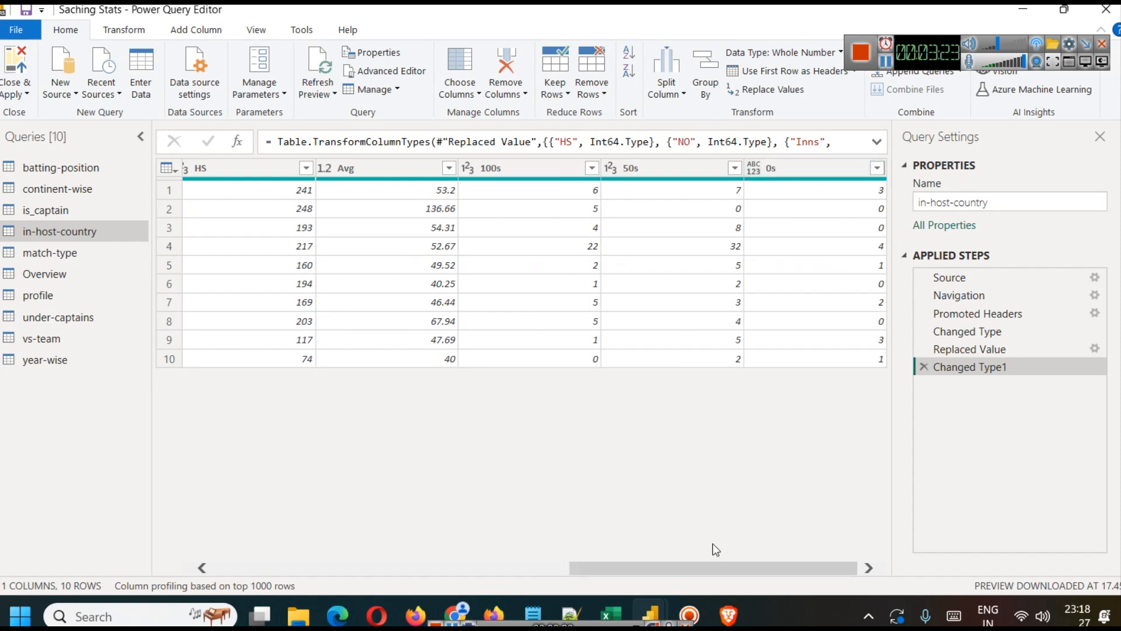
left_click_drag(711, 570, 125, 449)
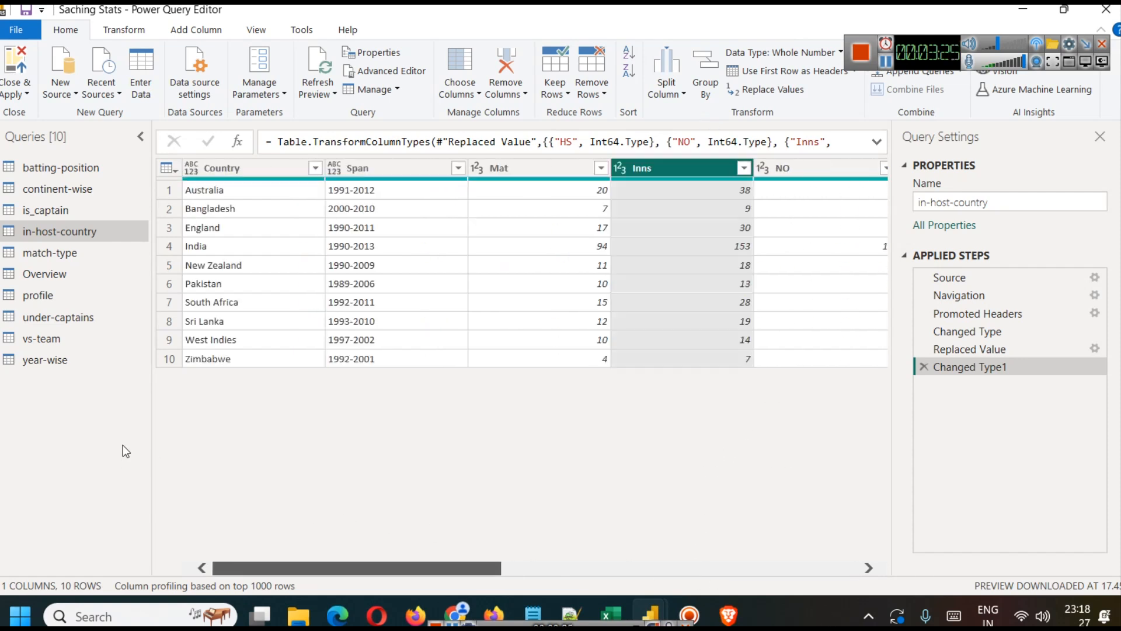
left_click(16, 93)
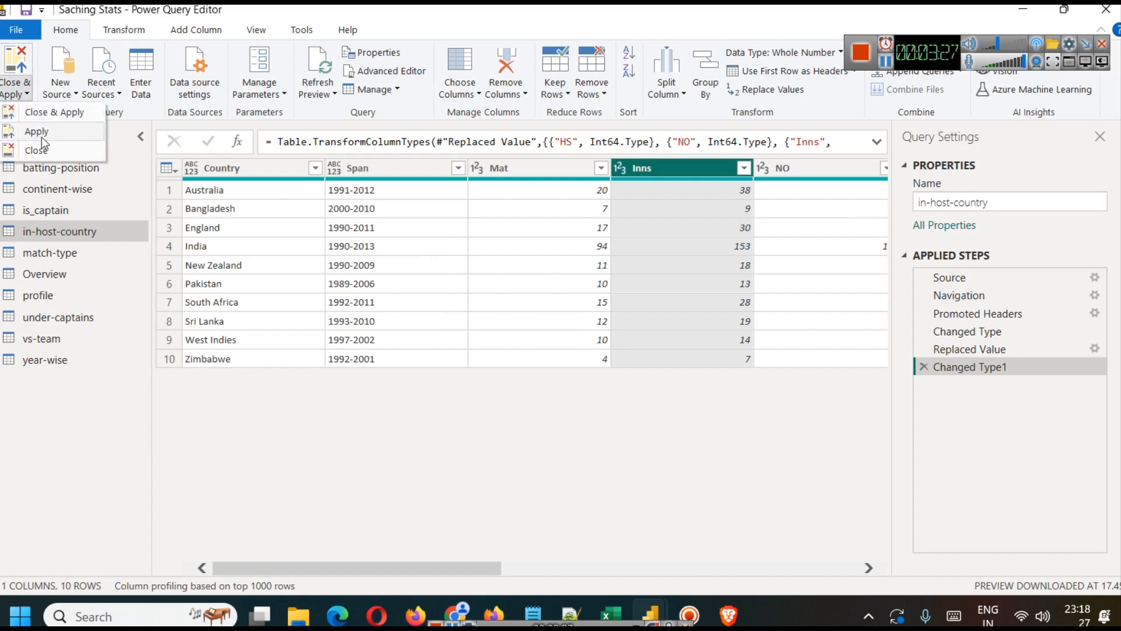
left_click(48, 116)
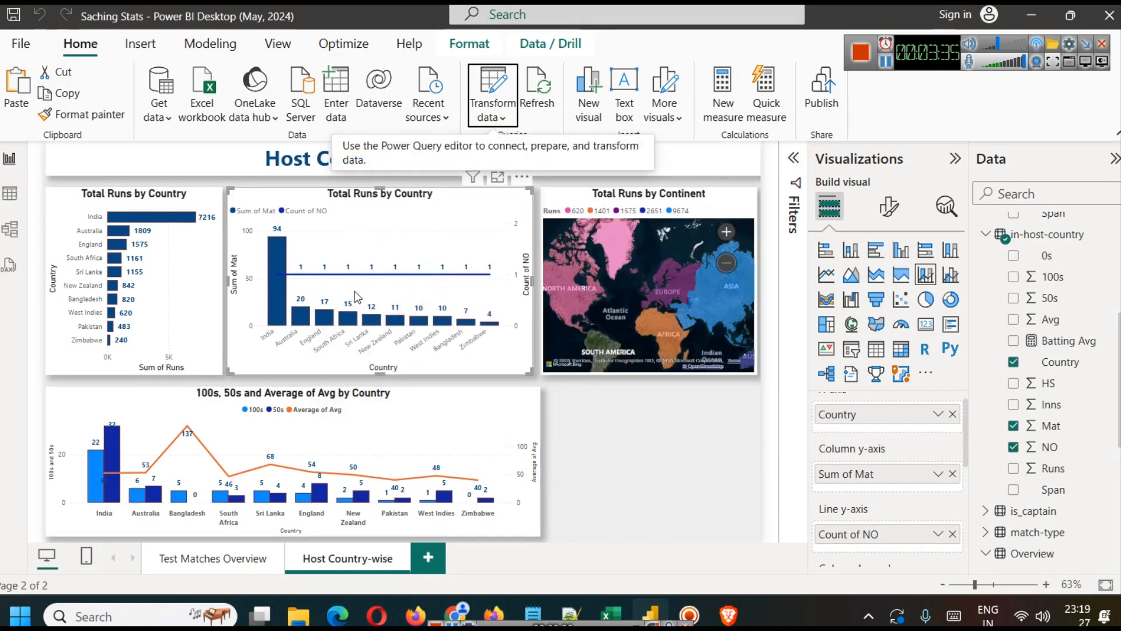
left_click(938, 534)
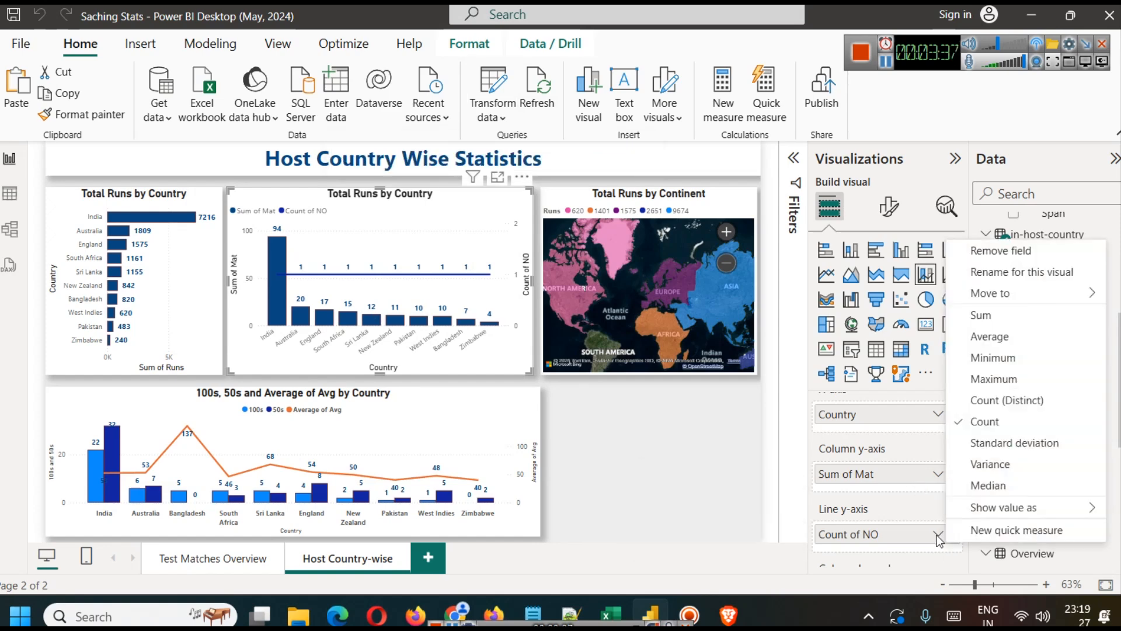
left_click(981, 315)
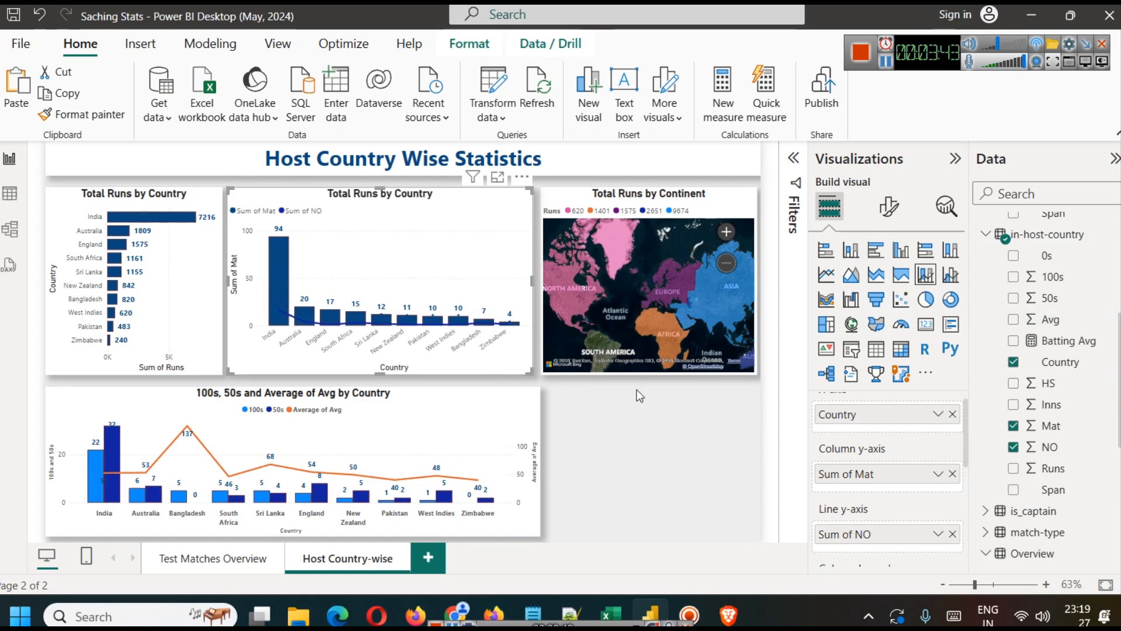
Step: Set the Sum of NO line color to dark red in the matches-by-country combo chart
left_click(894, 193)
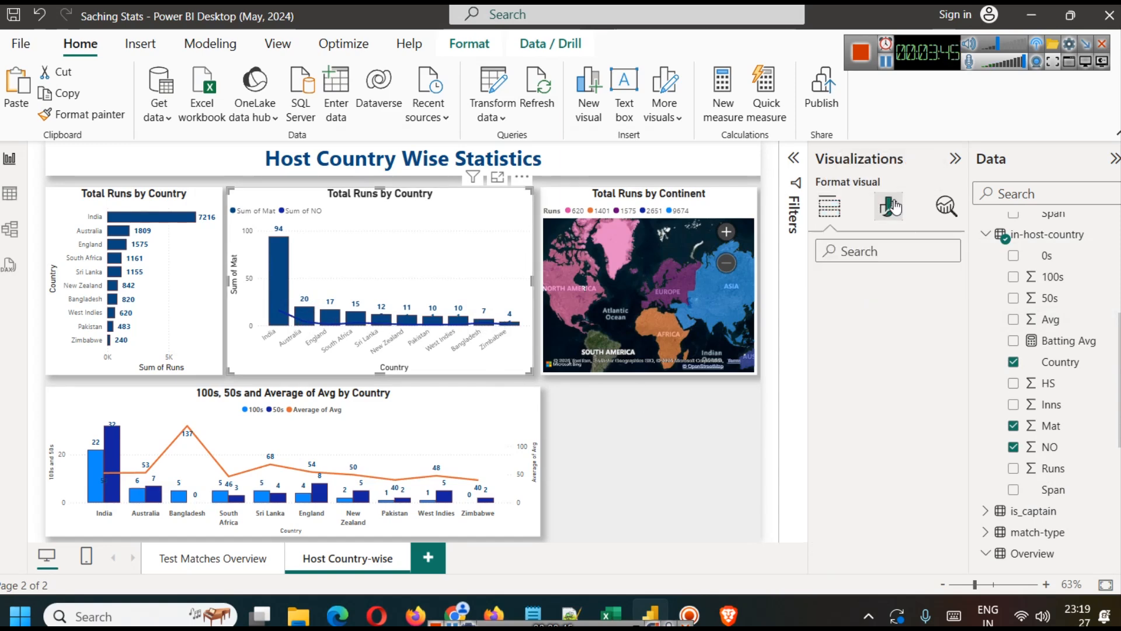
scroll(870, 374, "down", 2)
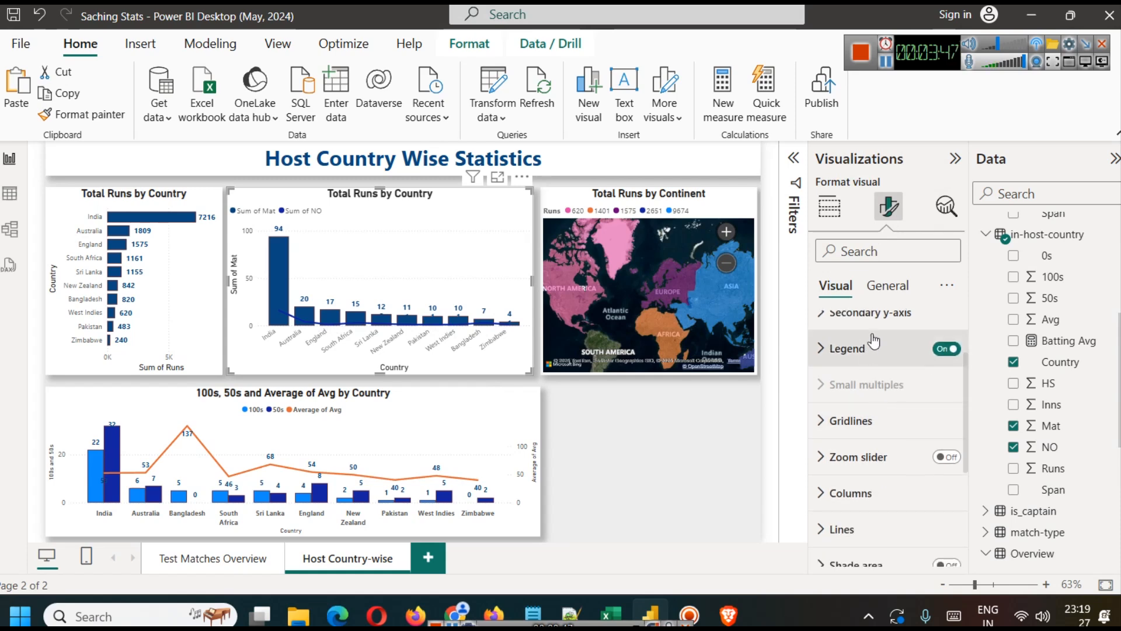
left_click(870, 314)
scroll(896, 437, "down", 3)
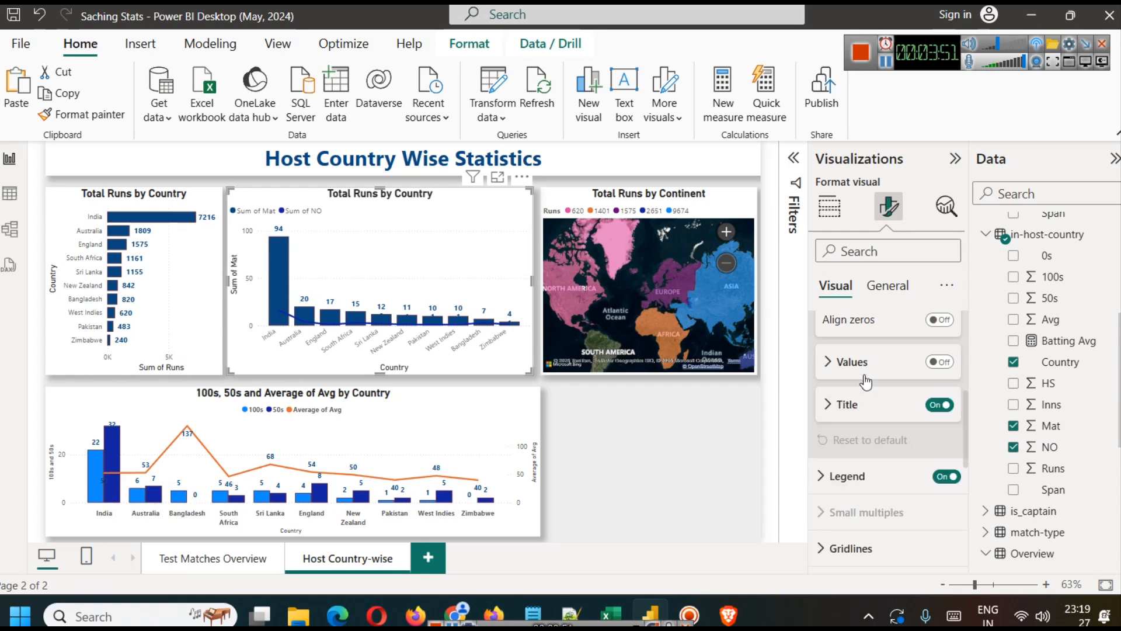
scroll(880, 444, "down", 3)
scroll(882, 453, "down", 2)
left_click(861, 391)
scroll(876, 429, "down", 2)
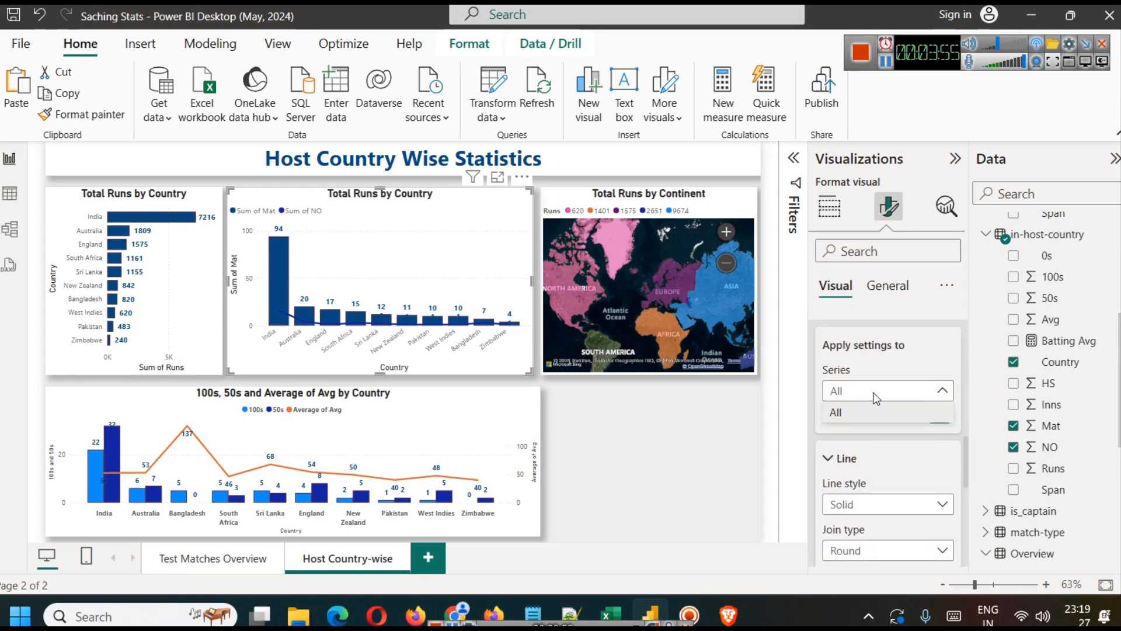
scroll(873, 441, "down", 1)
scroll(873, 444, "down", 5)
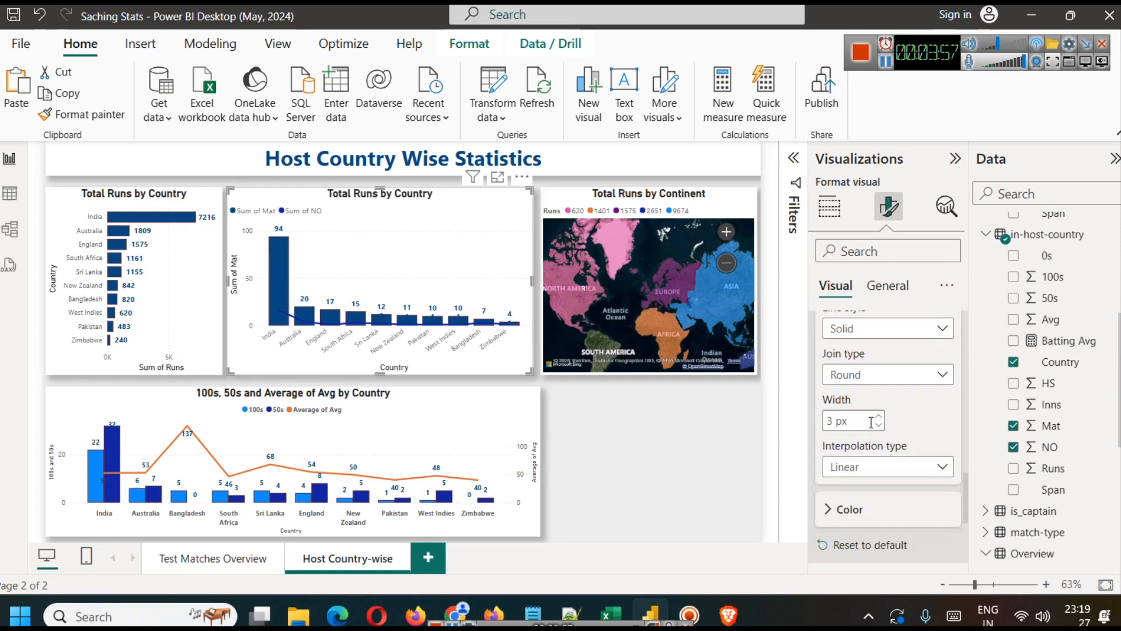
left_click(861, 424)
left_click(857, 465)
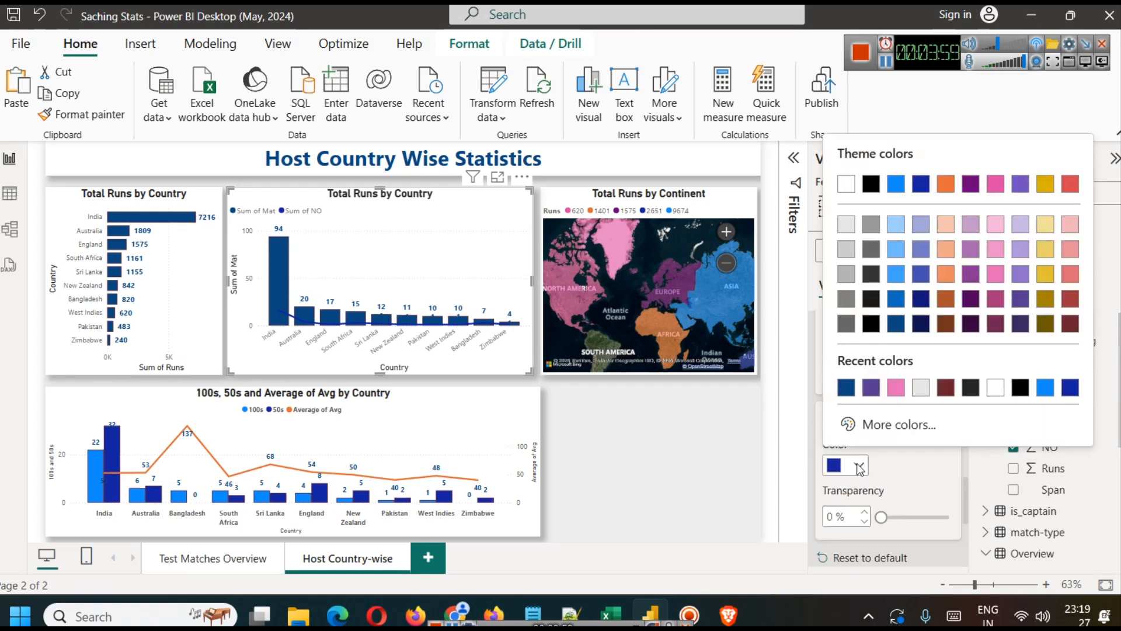
left_click(944, 389)
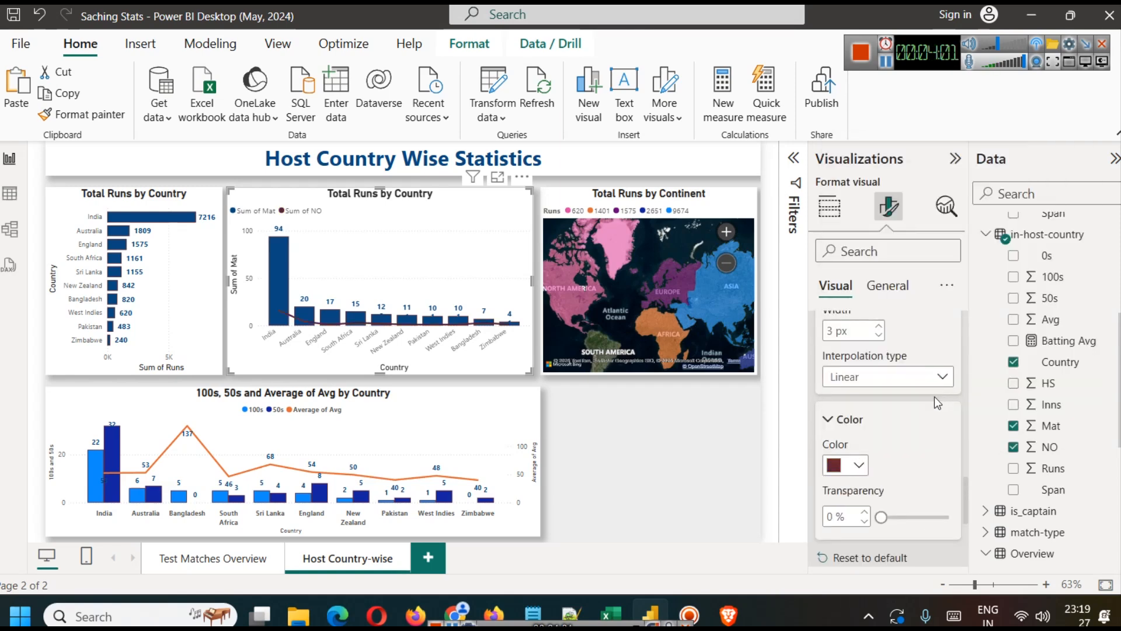
left_click(699, 509)
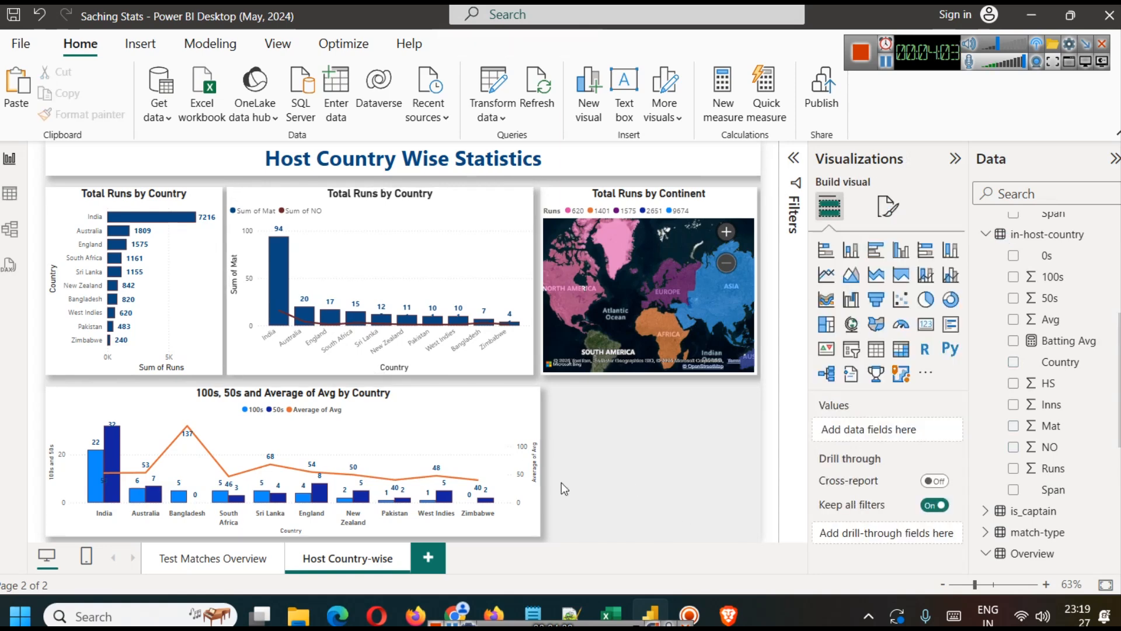
Step: Add Inns to the combo chart's column y-axis, try the line and clustered column type, and return to line and stacked column
left_click(399, 251)
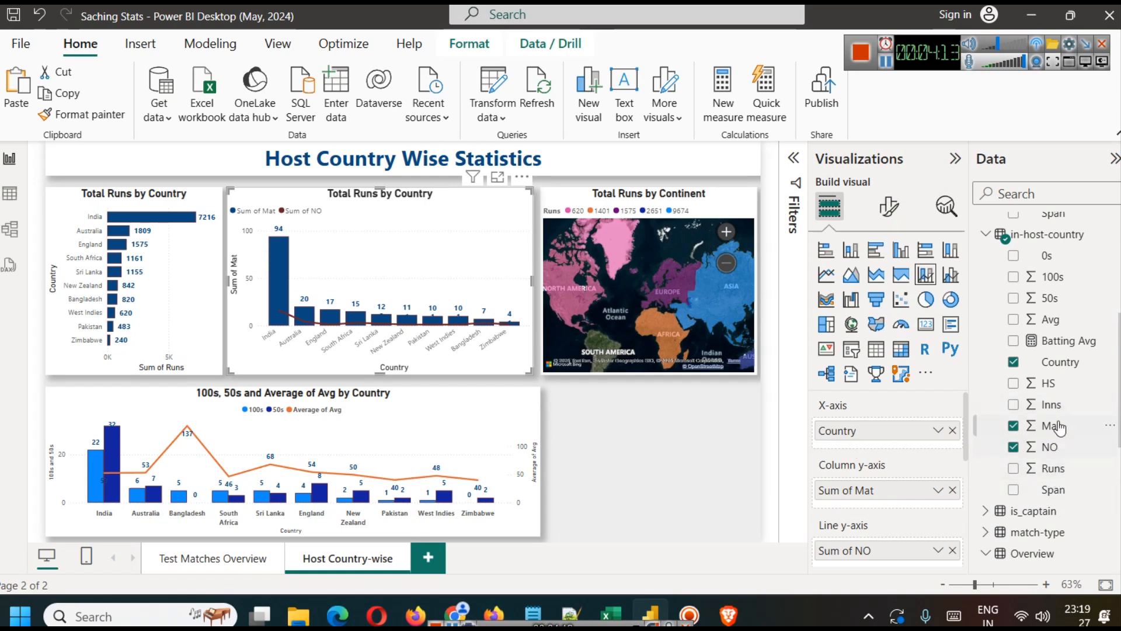
left_click_drag(1050, 404, 882, 508)
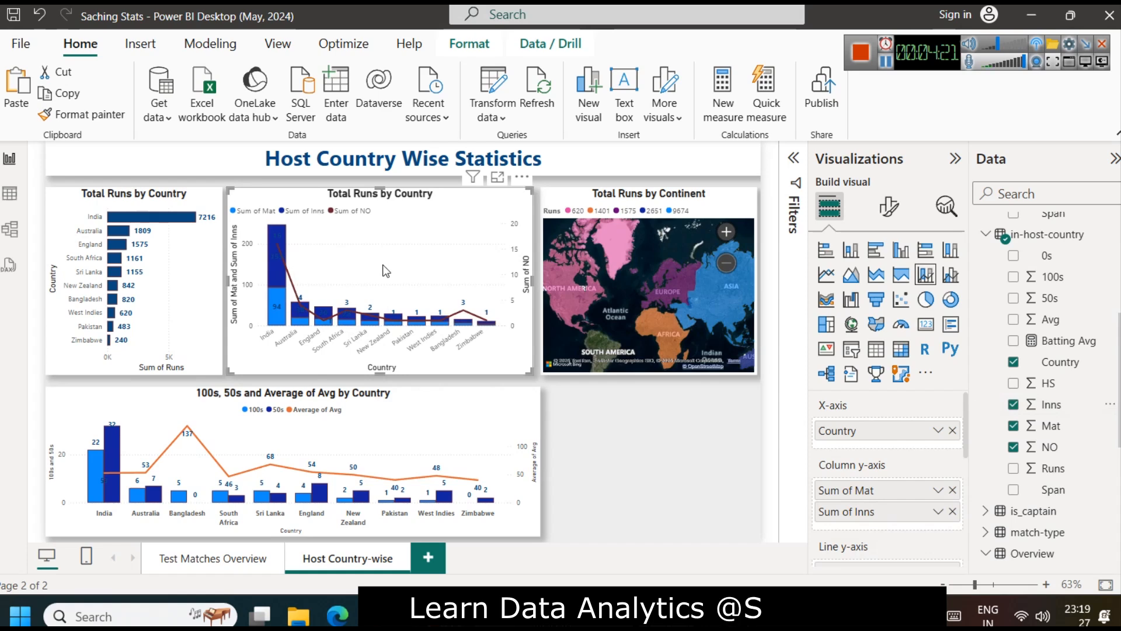
left_click(958, 282)
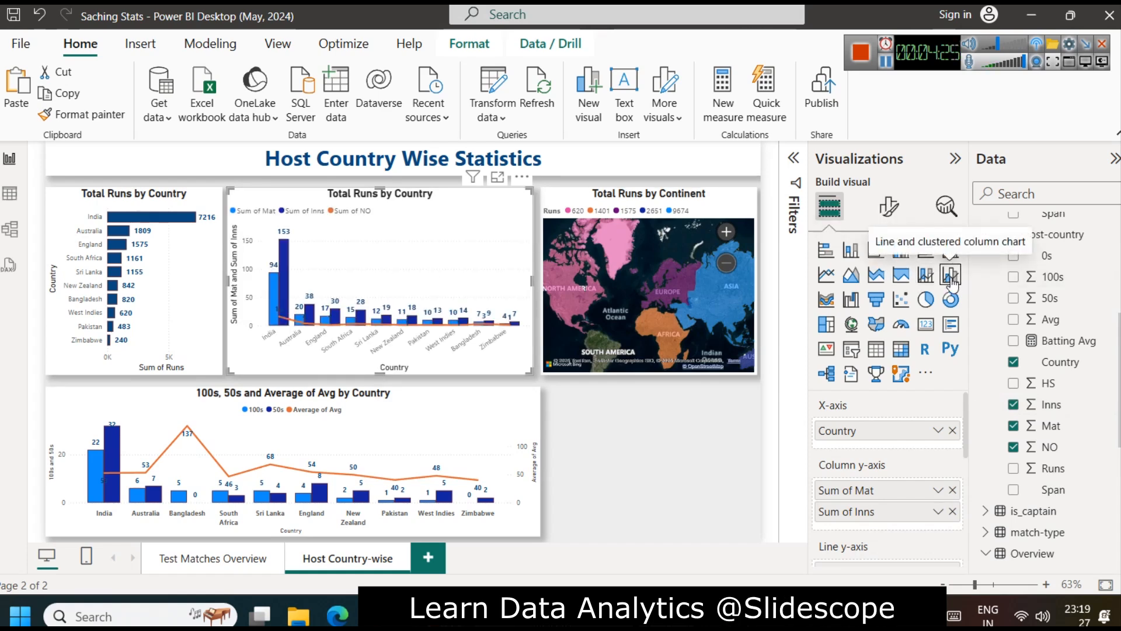
left_click(926, 274)
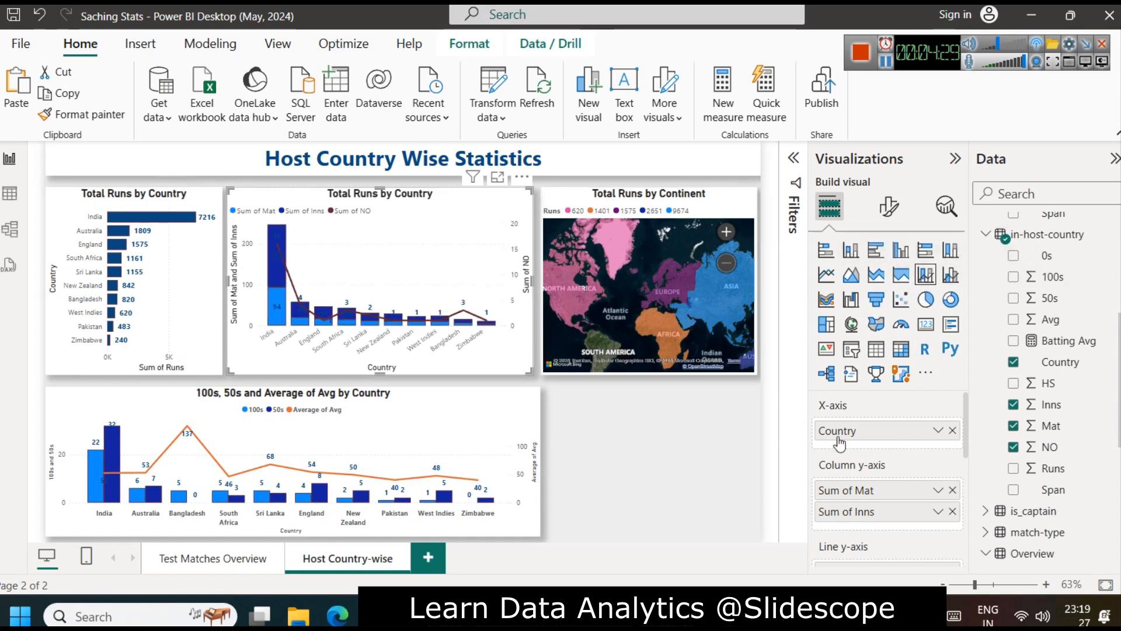
Step: Open the title formatting options of the combo chart showing Mat, Inns and NO by country
left_click(888, 206)
left_click(886, 285)
left_click(841, 364)
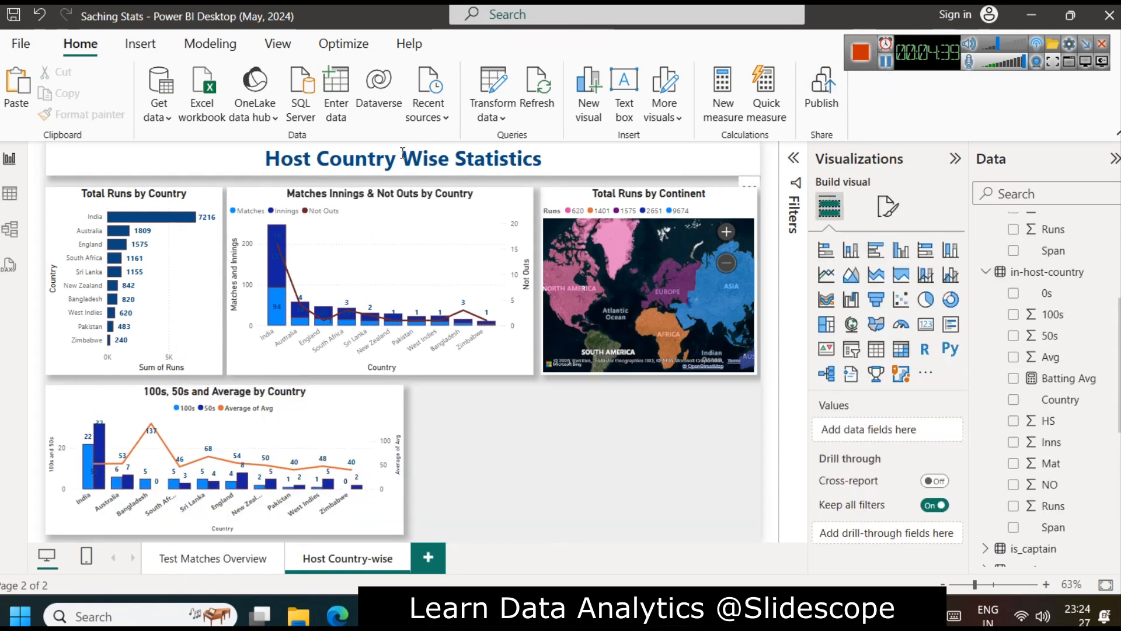
Step: Change the page heading to "Host Country/Continent Wise Statistics"
left_click(403, 153)
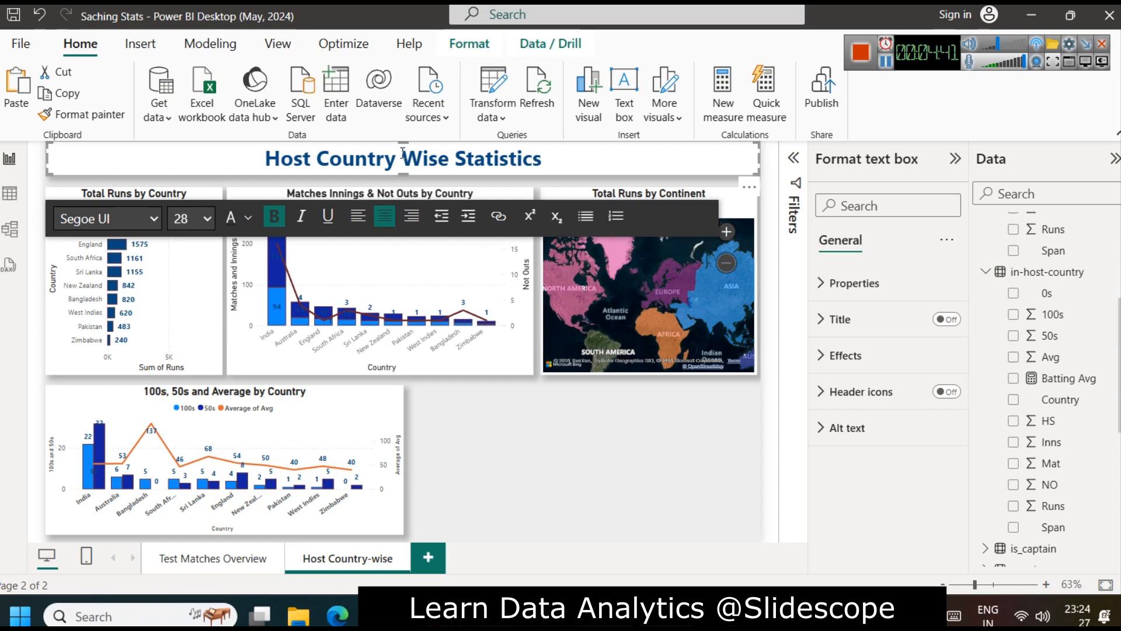
key("BackSpace")
type("/Cot")
key("BackSpace")
type("i")
key("BackSpace")
type("nti")
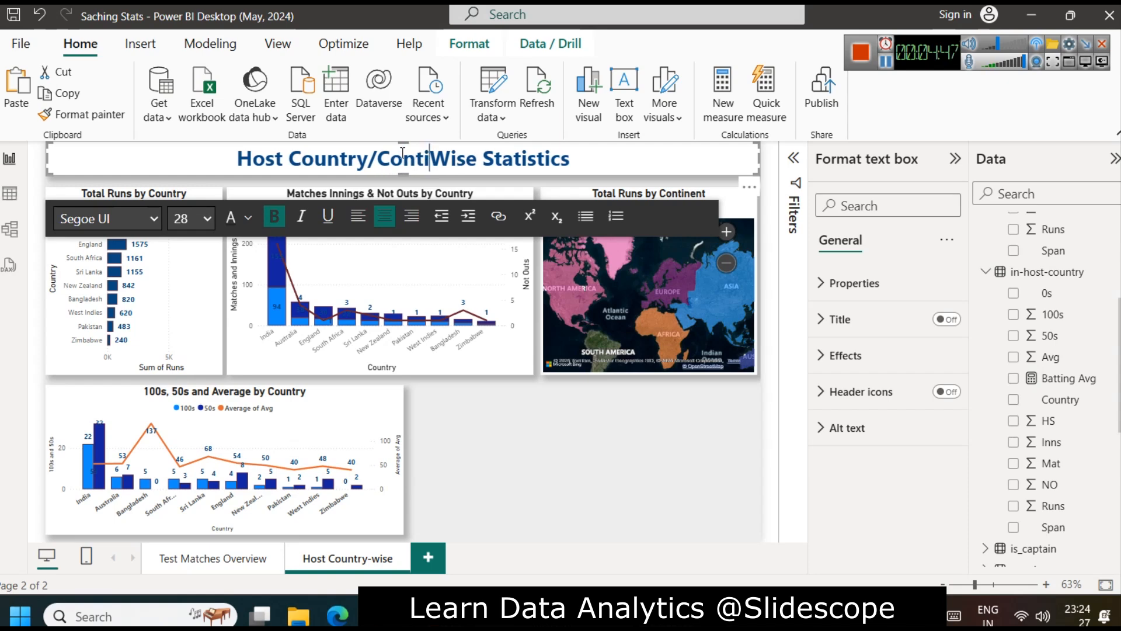
type("nent")
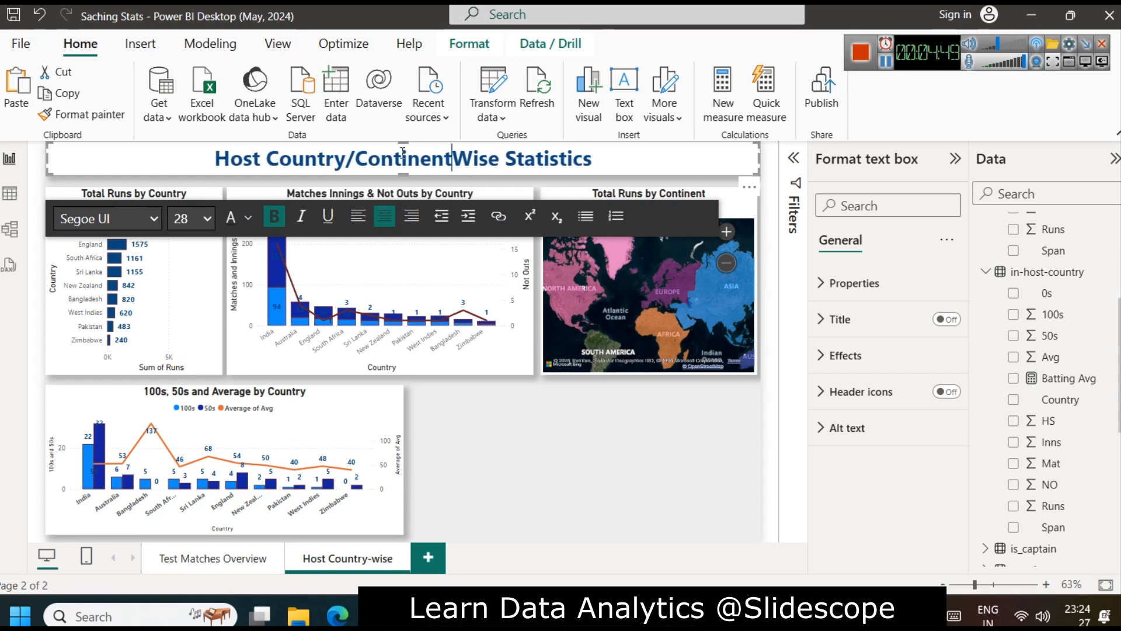
key("Return")
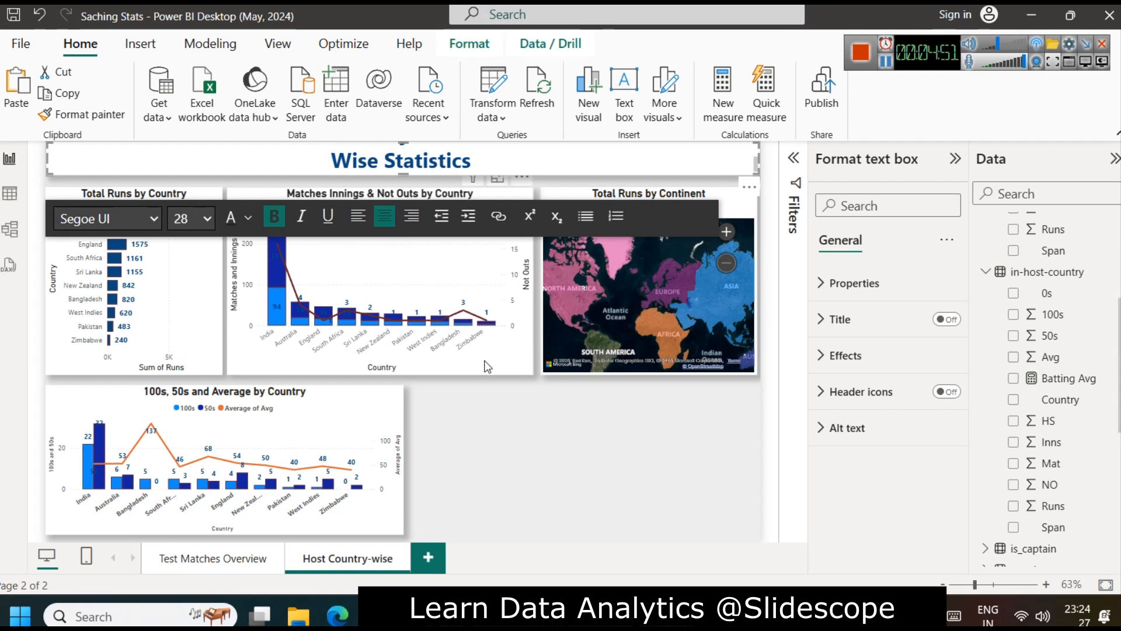
key("BackSpace")
left_click(520, 421)
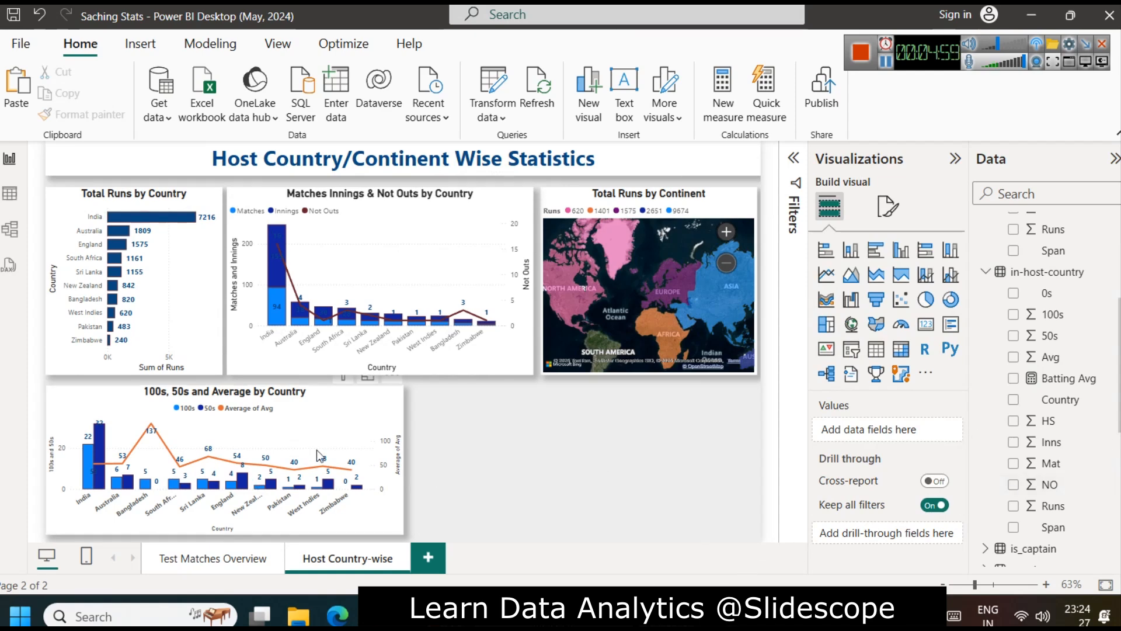
Step: Duplicate the 100s, 50s and Average by Country chart and place the copy in the empty area beside the original
left_click(302, 413)
key("ctrl+c")
key("ctrl+v")
left_click_drag(303, 419, 715, 417)
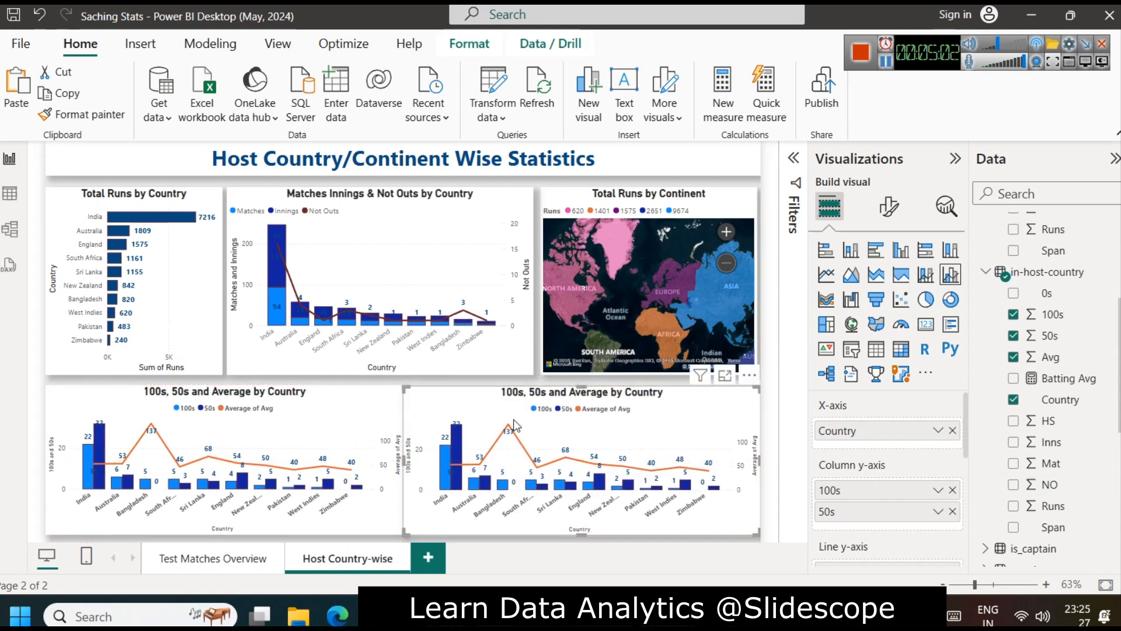
Step: Narrow the copied chart slightly from its left edge and nudge it left, leaving a small gap beside the original
mouse_move(408, 457)
left_mouse_down()
mouse_move(422, 457)
mouse_move(411, 453)
left_mouse_up()
left_click(401, 459)
left_click_drag(402, 459, 402, 458)
left_click(456, 431)
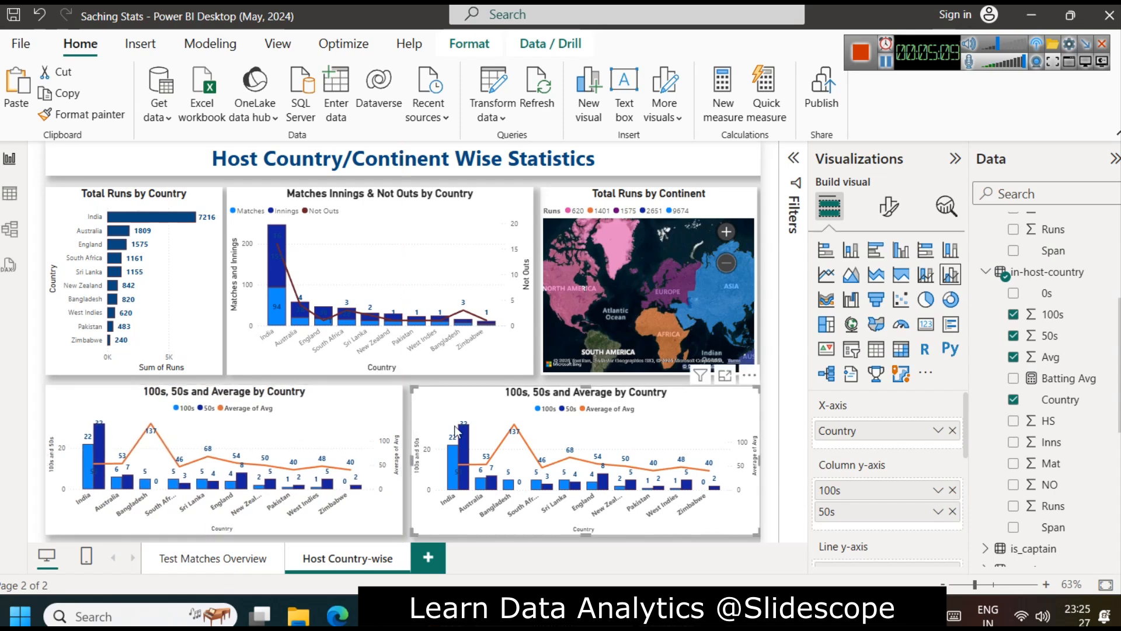
key("Left")
key("Left")
key("Left")
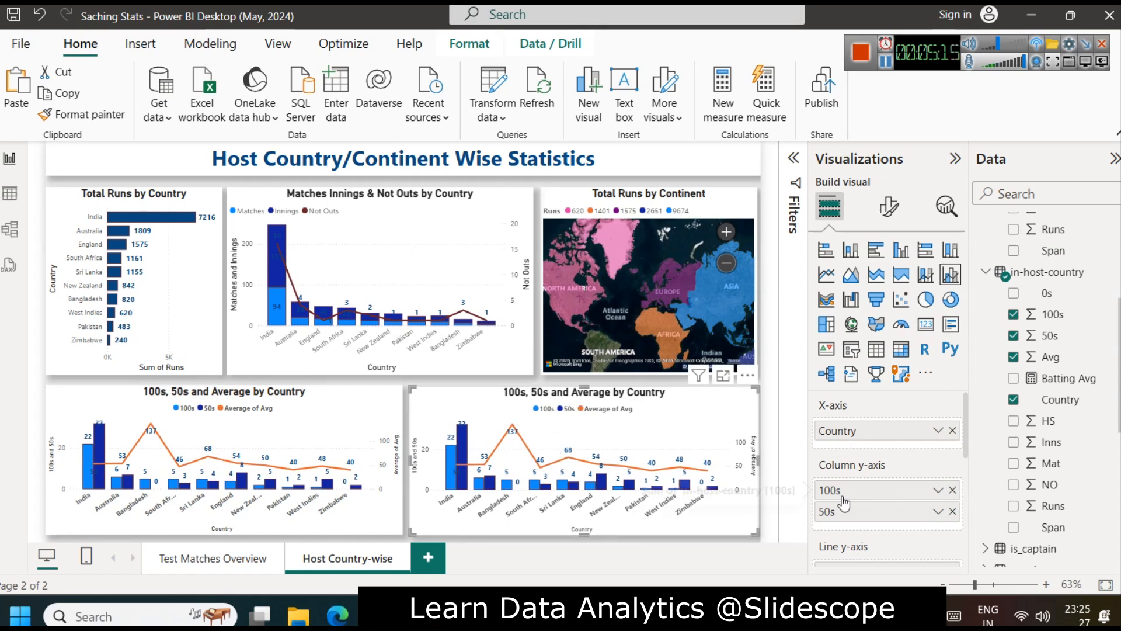
Step: Remove Country, 100s, 50s and Average of Avg from the copied chart's axes
left_click(953, 431)
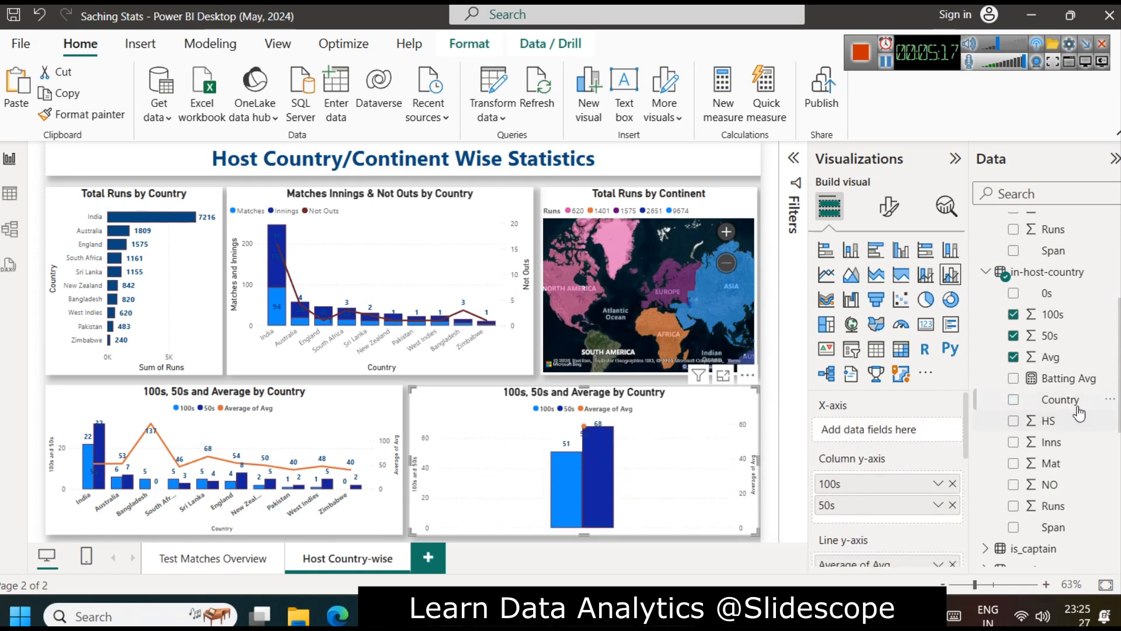
scroll(1084, 465, "up", 3)
scroll(1086, 469, "up", 3)
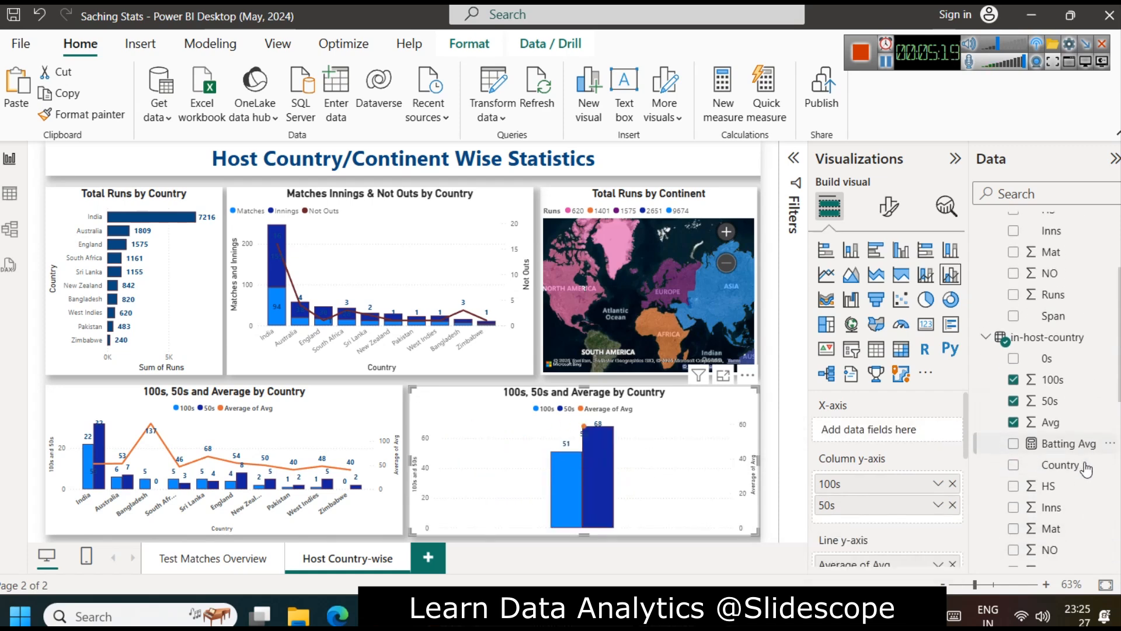
scroll(1086, 468, "up", 1)
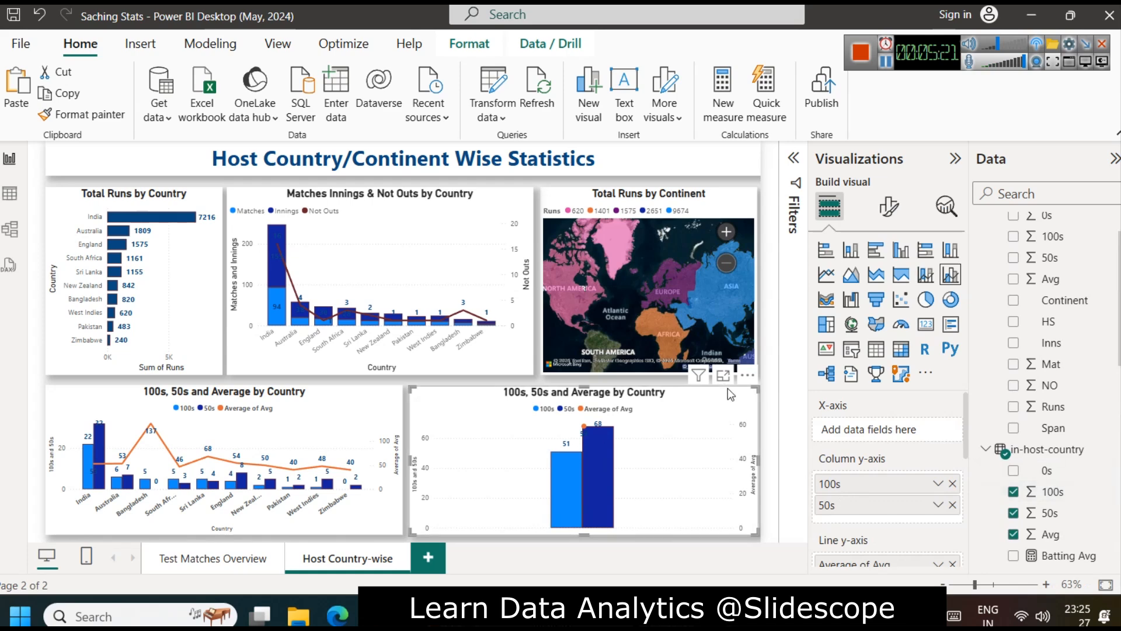
left_click(953, 506)
left_click(952, 484)
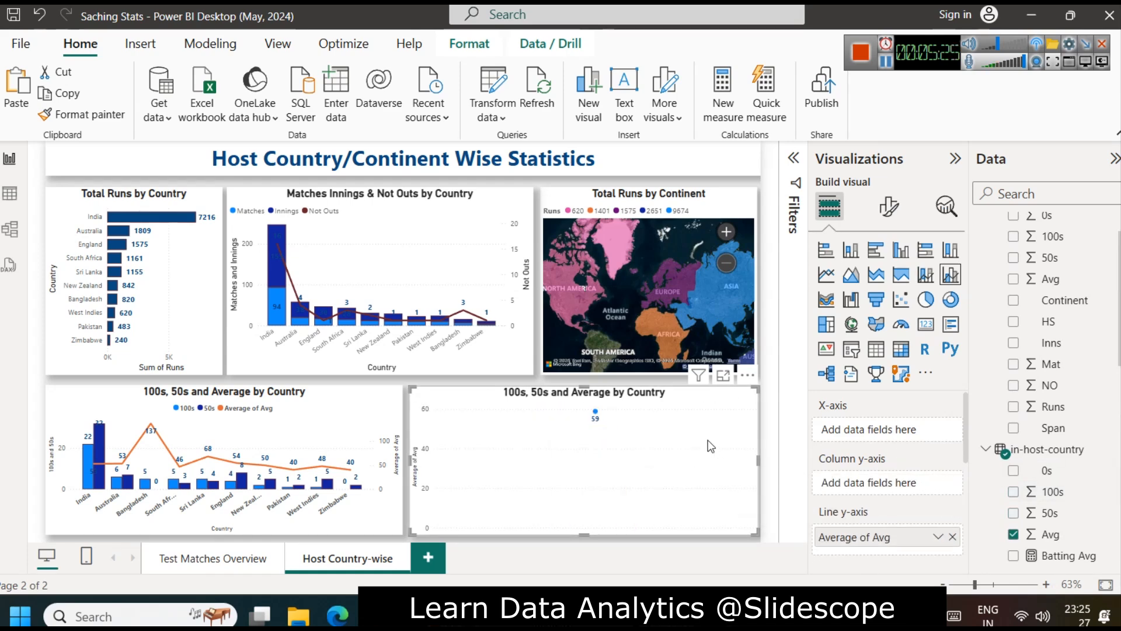
scroll(888, 467, "down", 3)
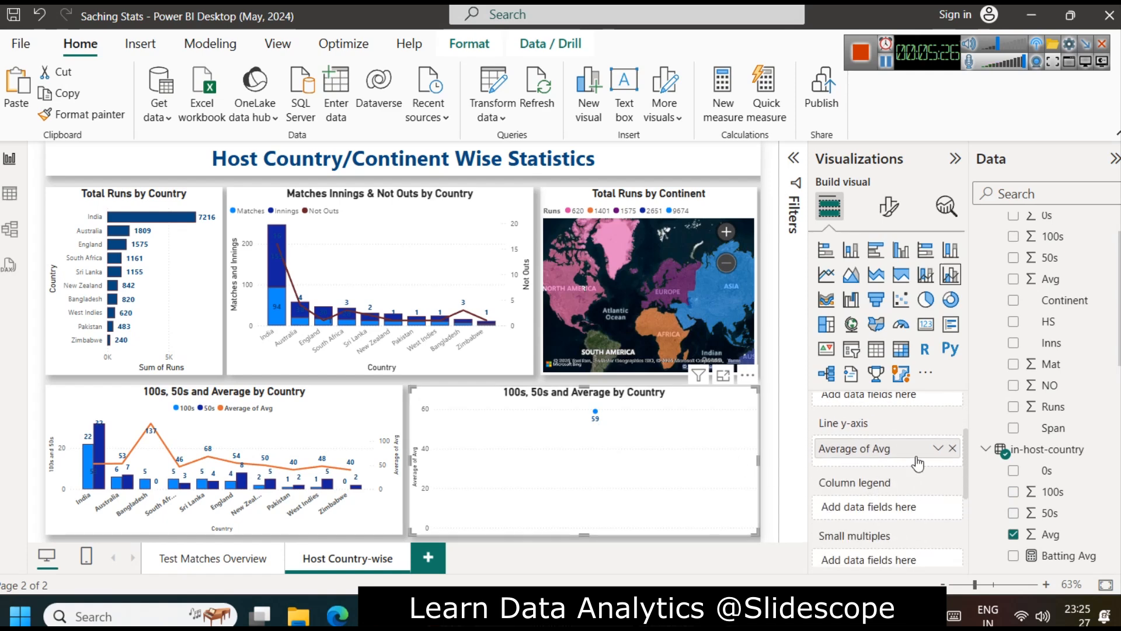
left_click(950, 449)
scroll(902, 468, "up", 2)
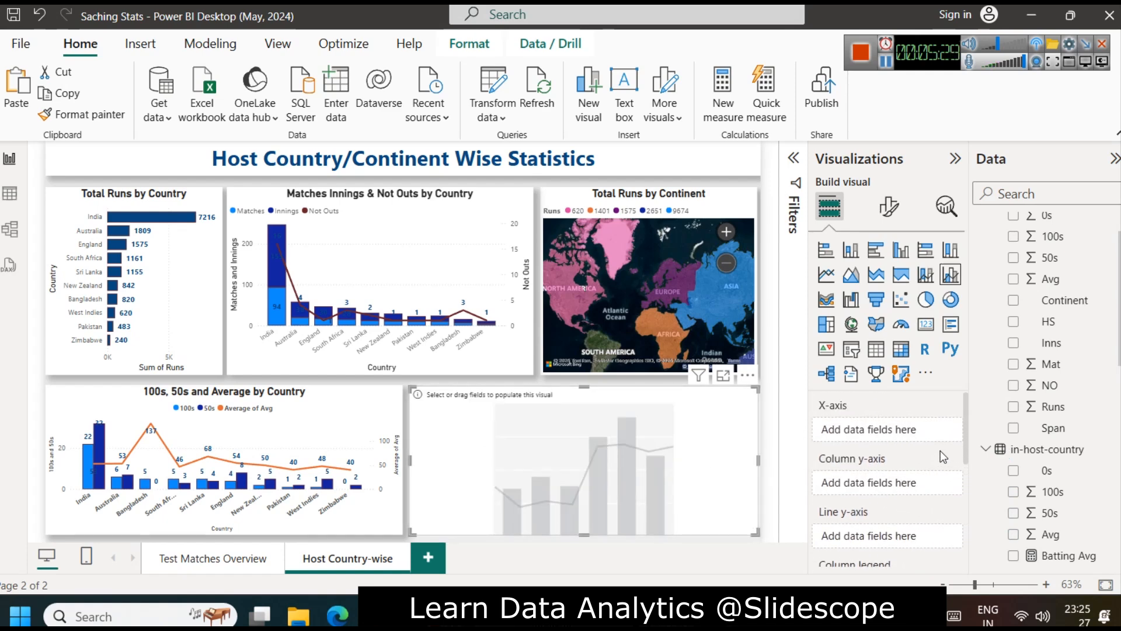
Step: Populate the copied chart from the continent-wise table with Continent on the x-axis, 100s and 50s as columns, and Avg as the line
left_click_drag(1064, 300, 858, 432)
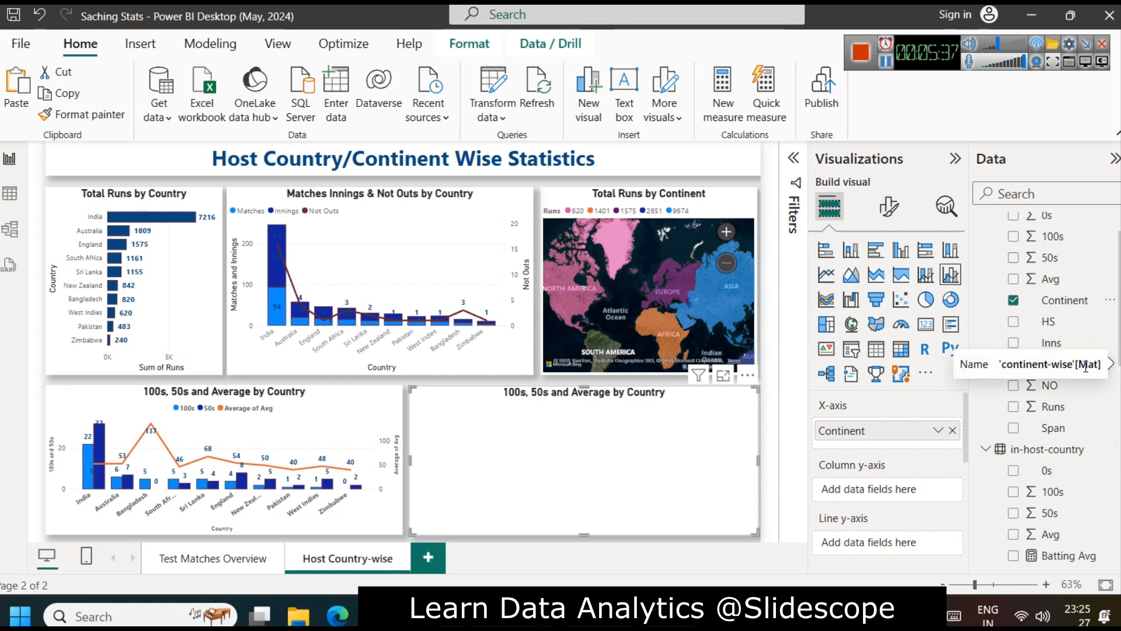
scroll(1076, 393, "up", 1)
scroll(1045, 357, "down", 2)
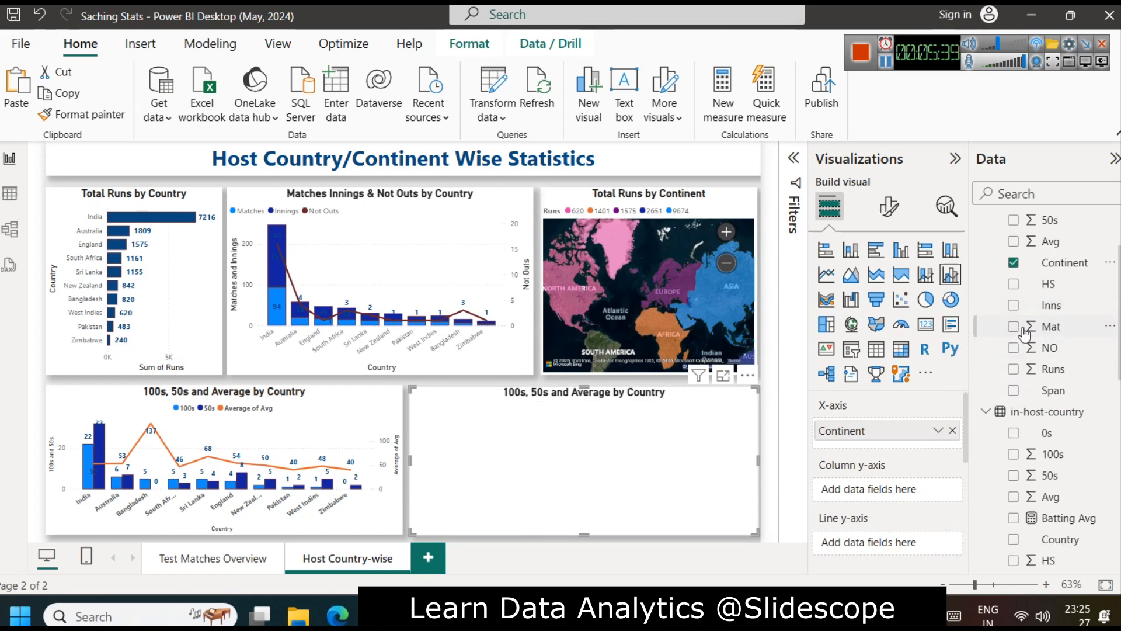
scroll(1101, 345, "up", 2)
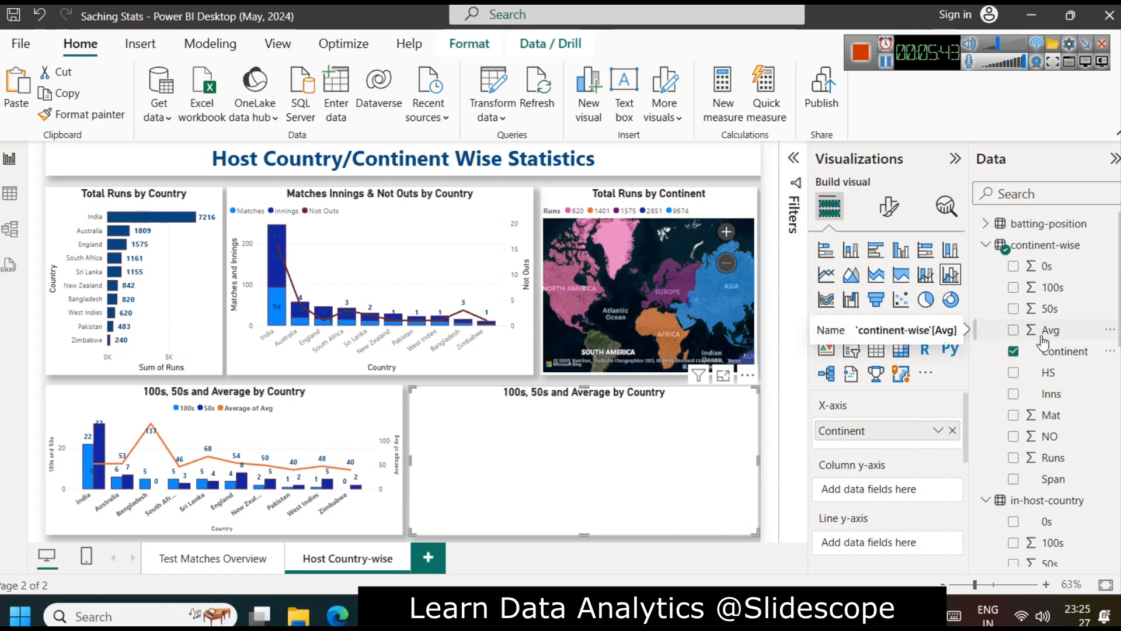
left_click_drag(1048, 287, 888, 486)
left_click_drag(1050, 308, 902, 501)
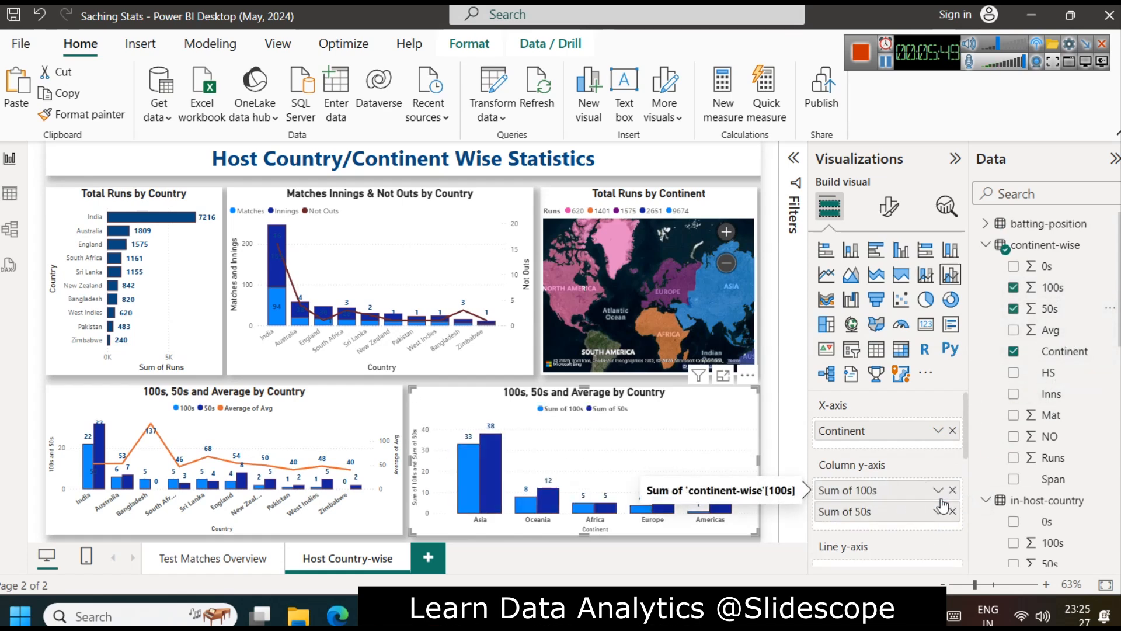
scroll(878, 510, "down", 2)
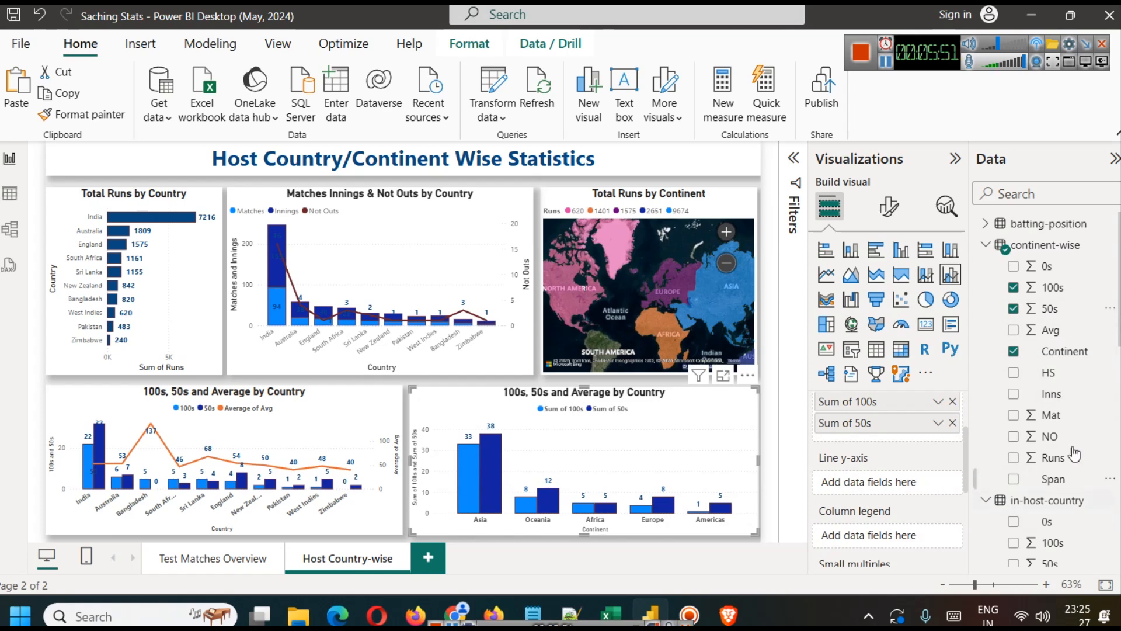
left_click_drag(1058, 341, 885, 484)
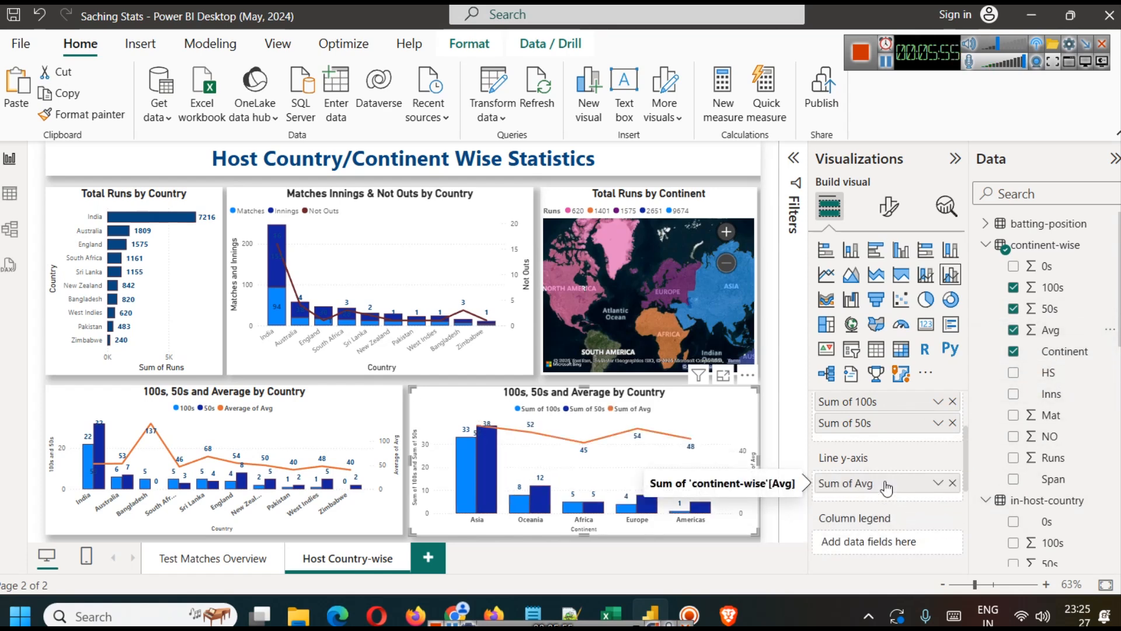
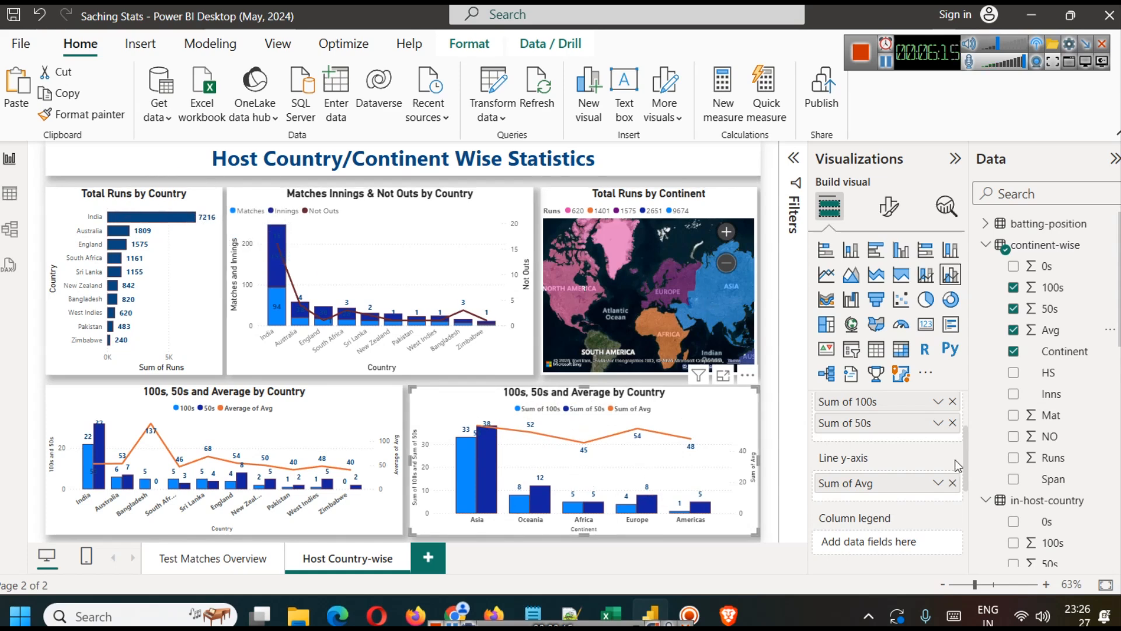
Step: Retitle the copied chart "100s, 50s and Average by Continent"
left_click(888, 205)
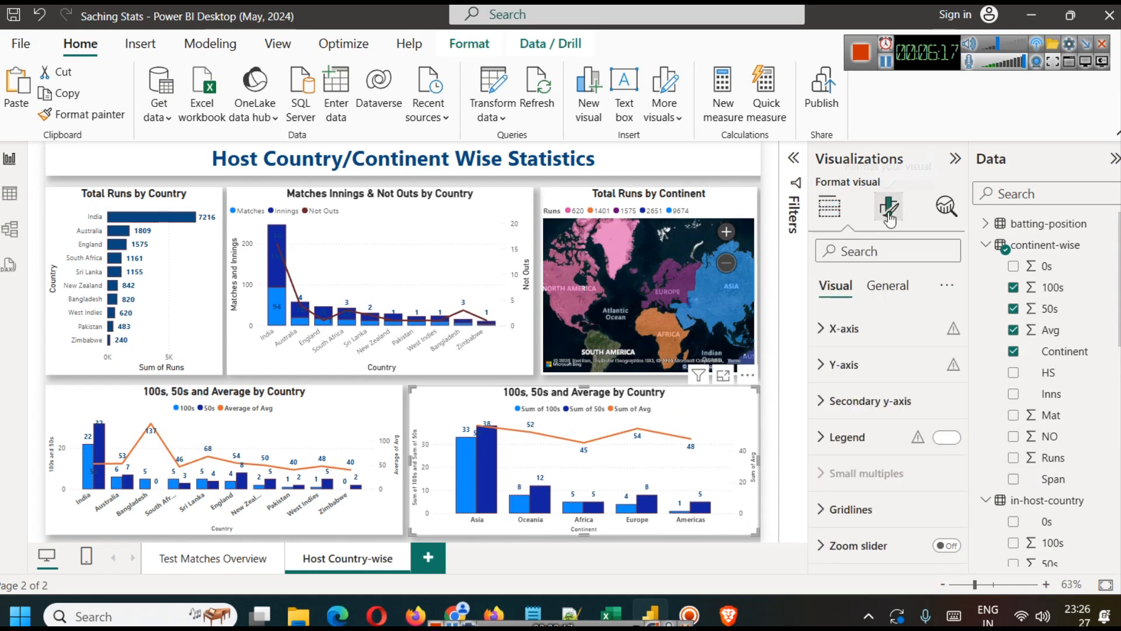
left_click(881, 362)
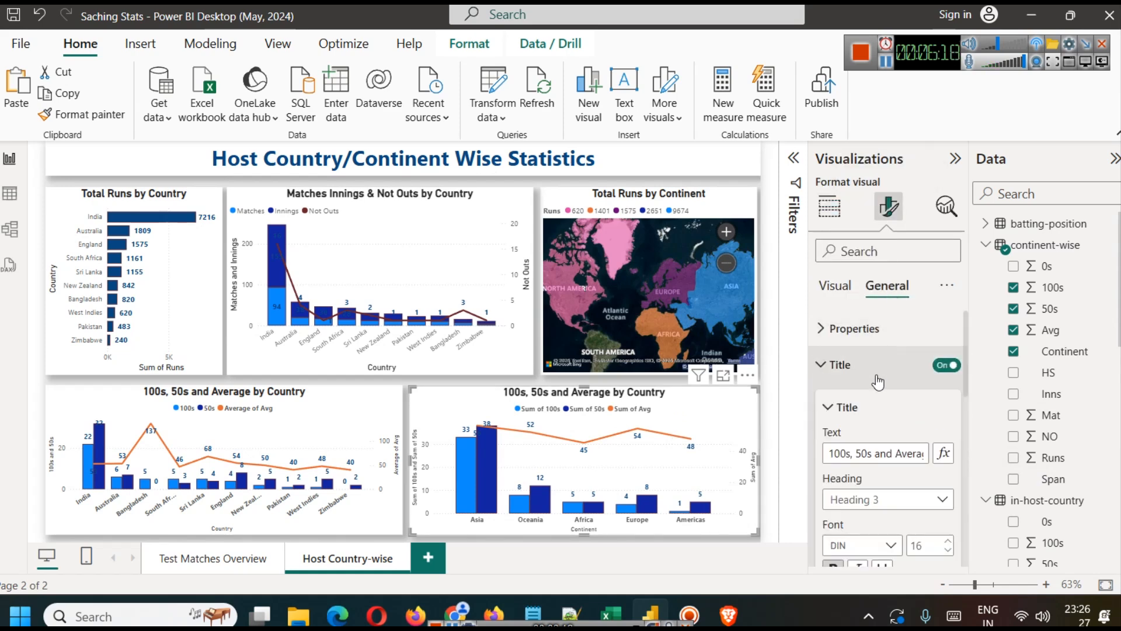
key("Right")
key("Right")
key("Right")
key("Right")
key("Right")
key("Right")
key("Right")
key("Right")
key("Right")
key("Right")
key("Right")
key("Right")
key("Right")
key("Right")
key("Right")
double_click(905, 456)
type("C")
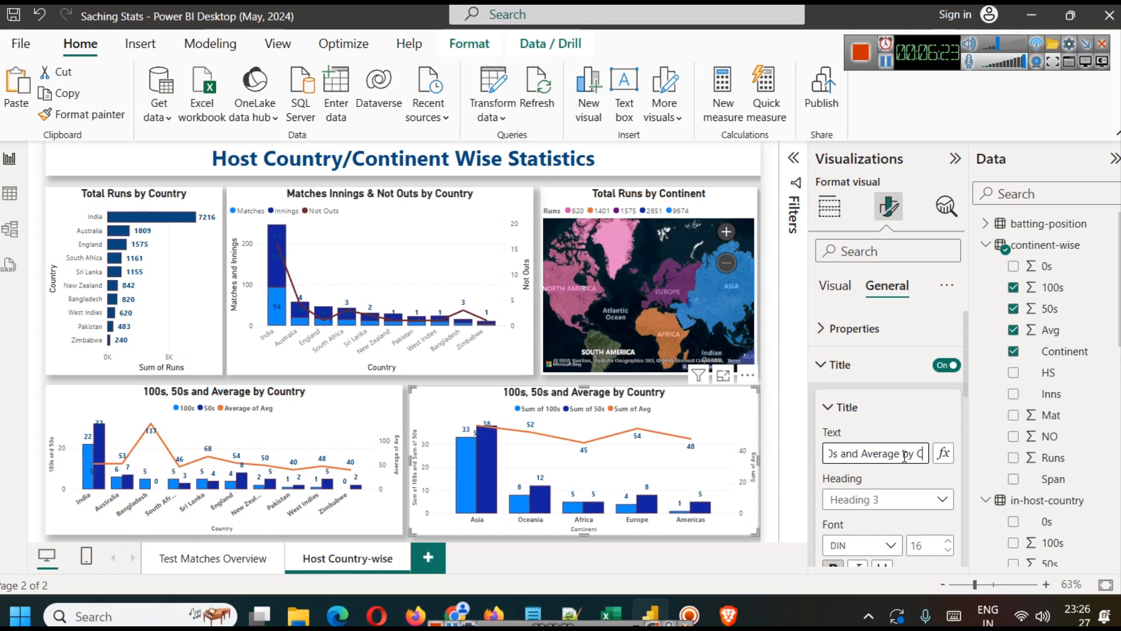
type("ontinent")
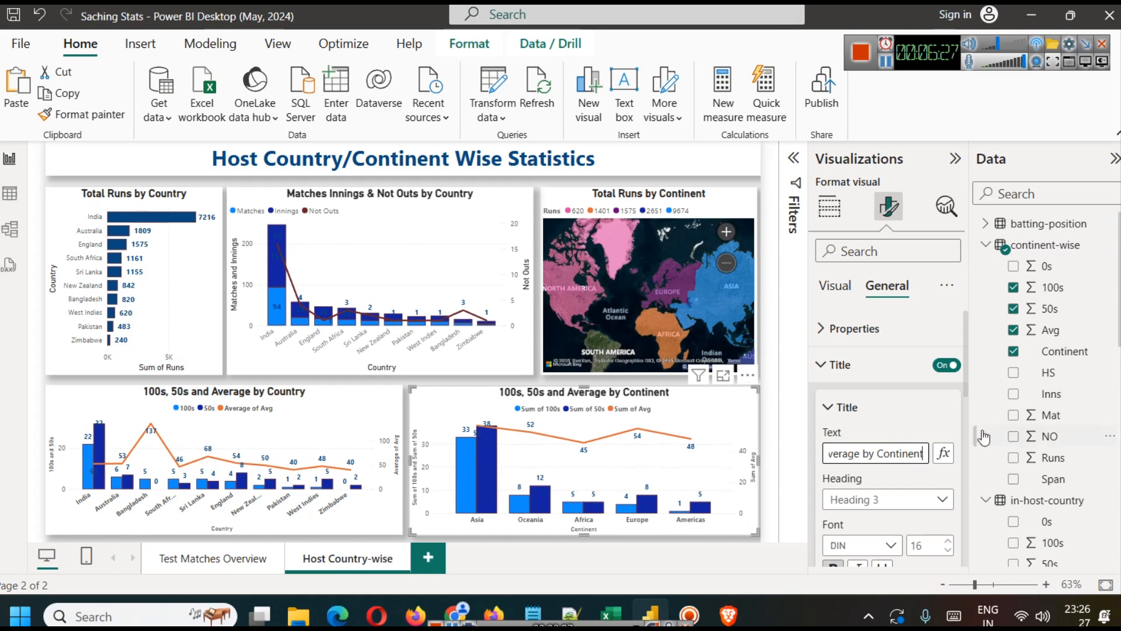
left_click(165, 141)
Step: Insert a page navigator on the Test Matches Overview page and place it below the lower-left corner of the Total Runs by Year chart
left_click(224, 561)
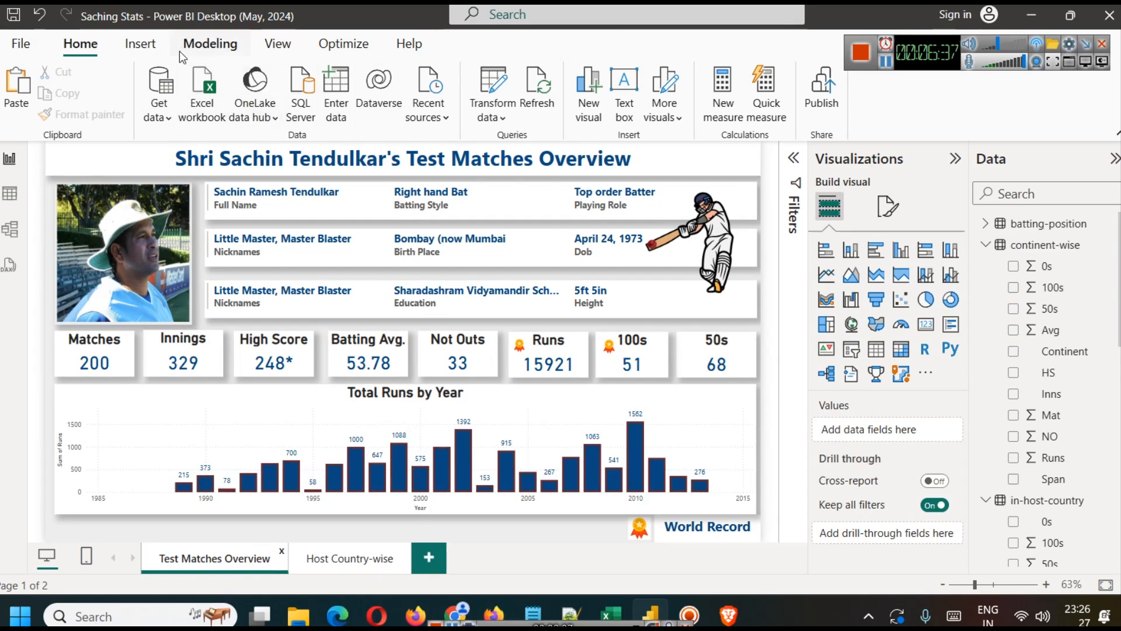
left_click(153, 48)
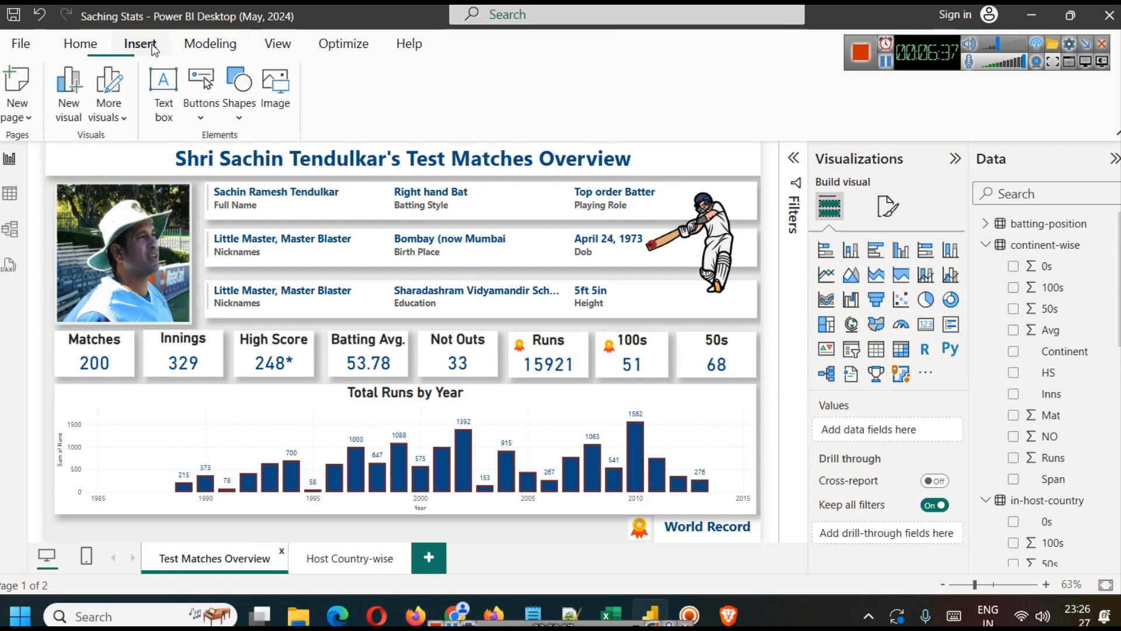
left_click(202, 115)
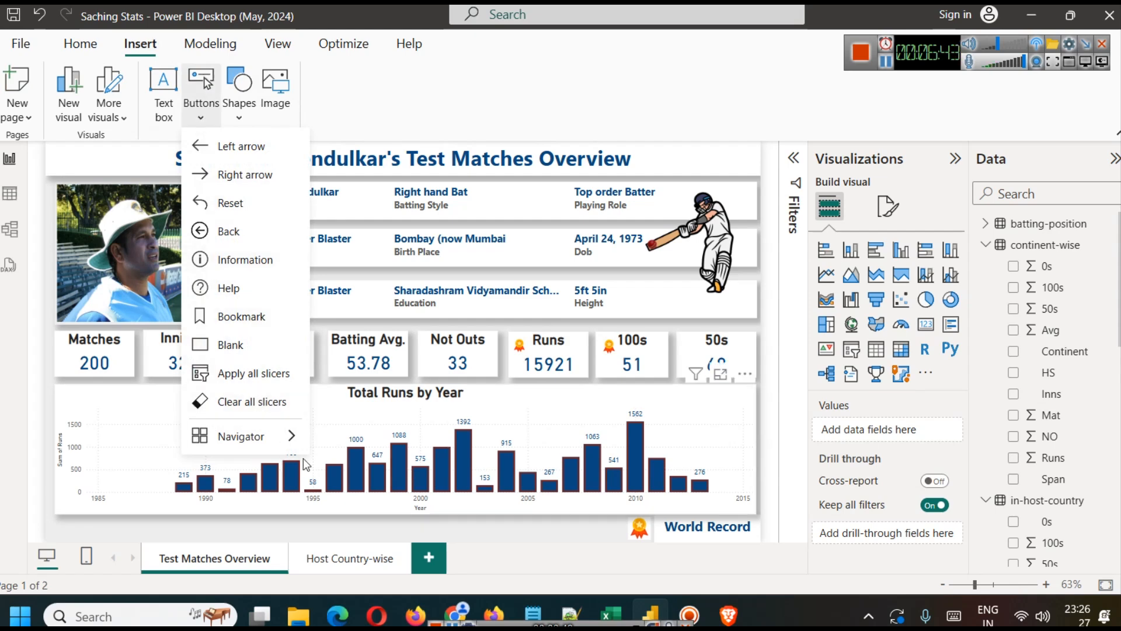
mouse_move(290, 440)
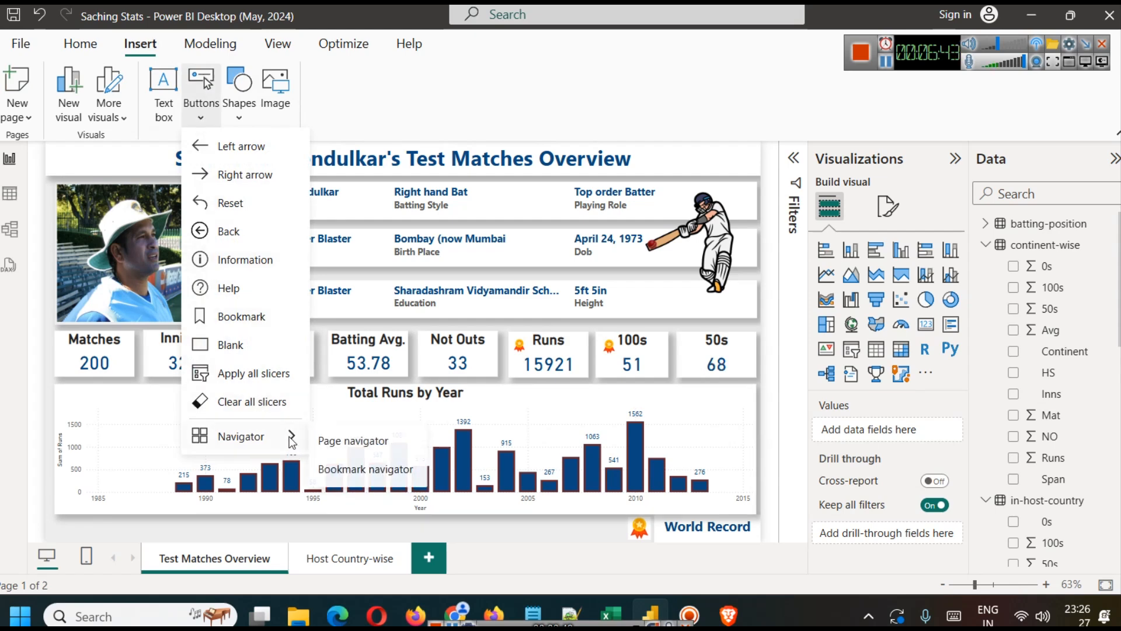
left_click(330, 441)
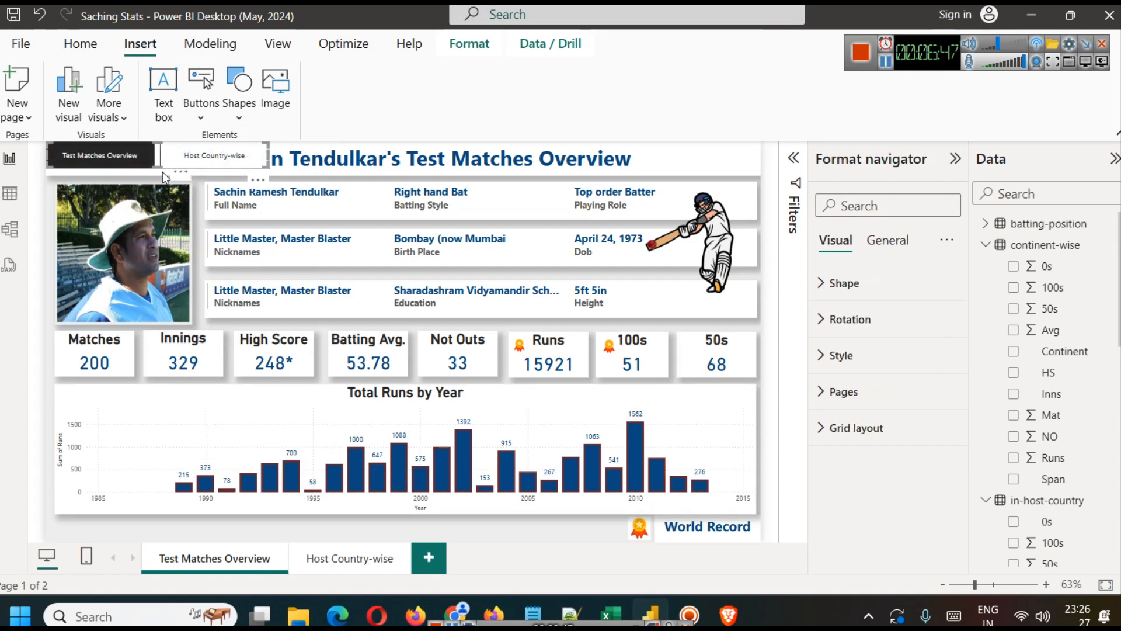
left_click_drag(157, 153, 167, 524)
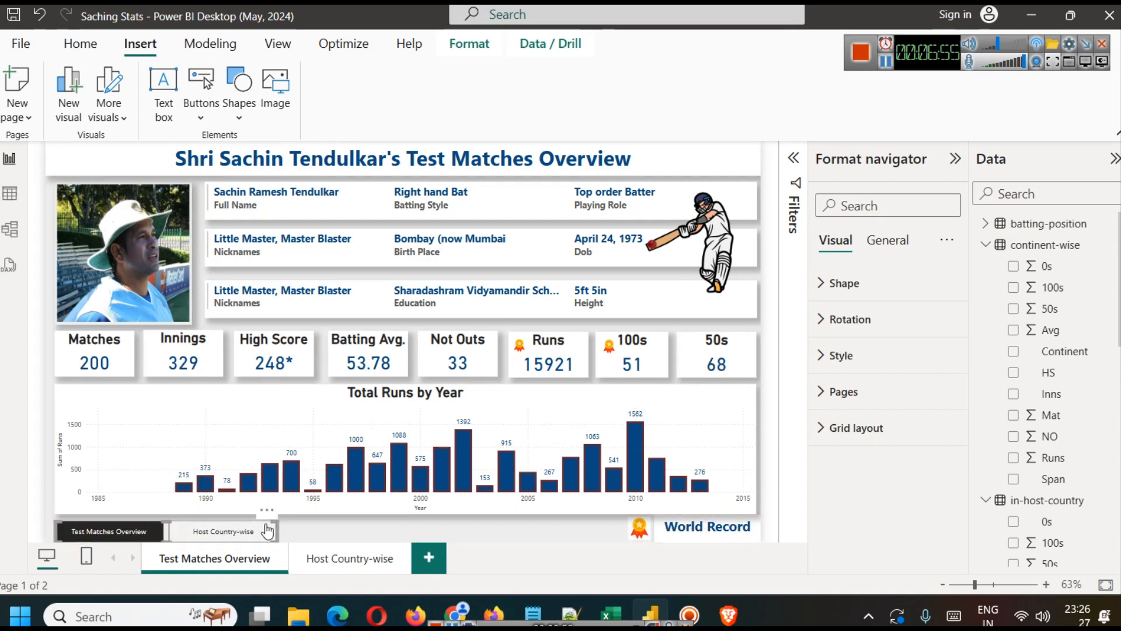
Step: Copy the page navigator to the Host Country-wise page and place it over the left end of the title banner
left_click(324, 538)
left_click(232, 540)
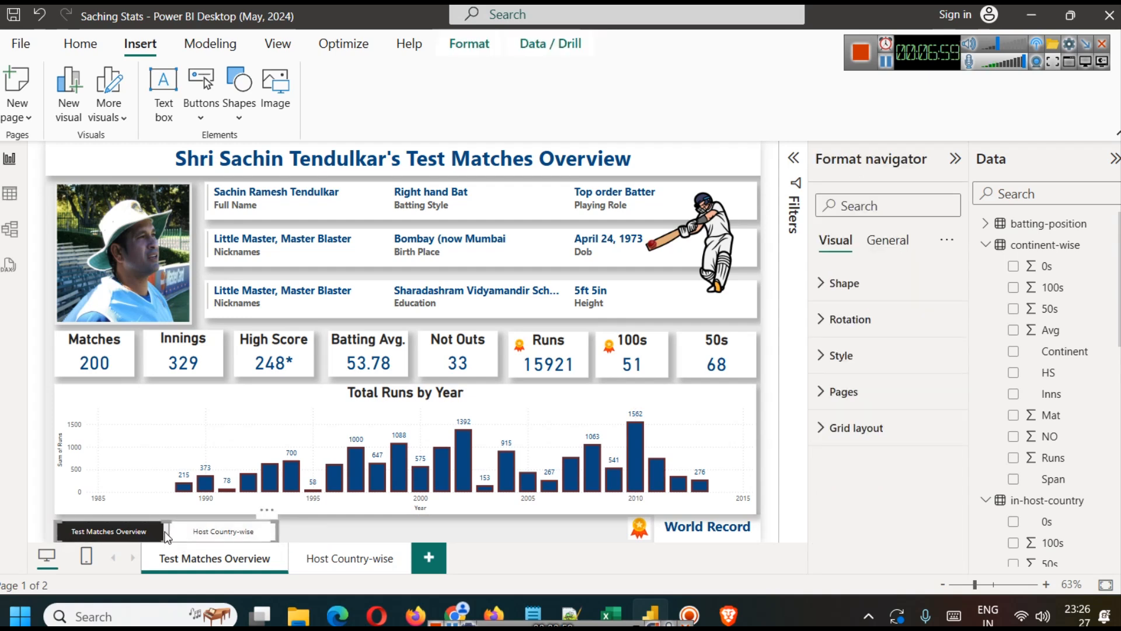
left_click(343, 565)
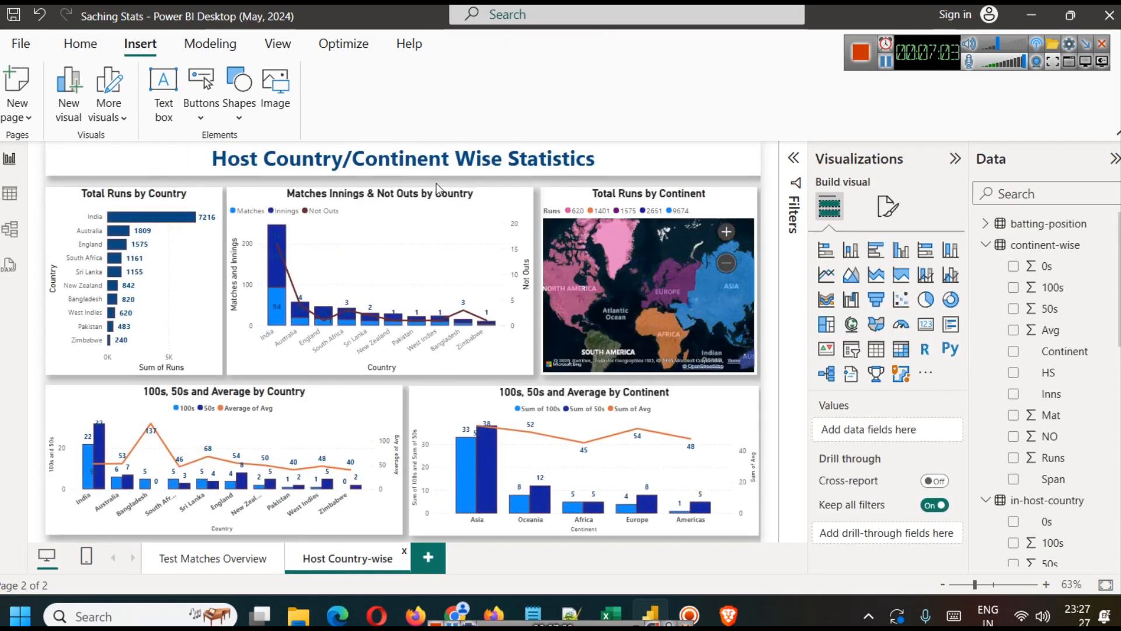
key("ctrl+v")
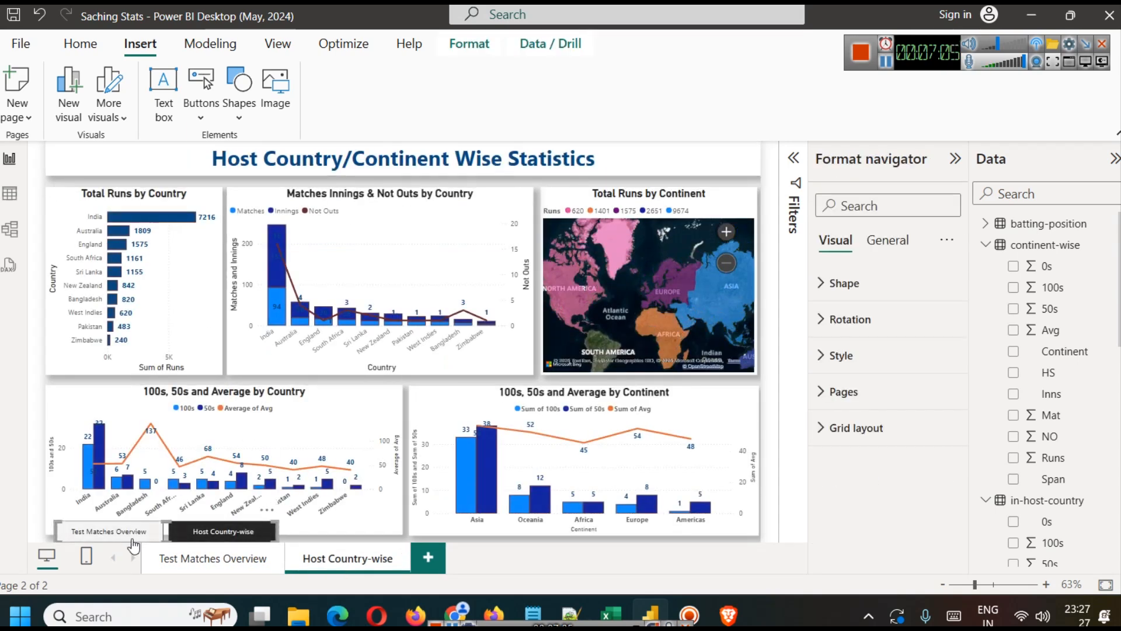
left_click_drag(166, 534, 151, 165)
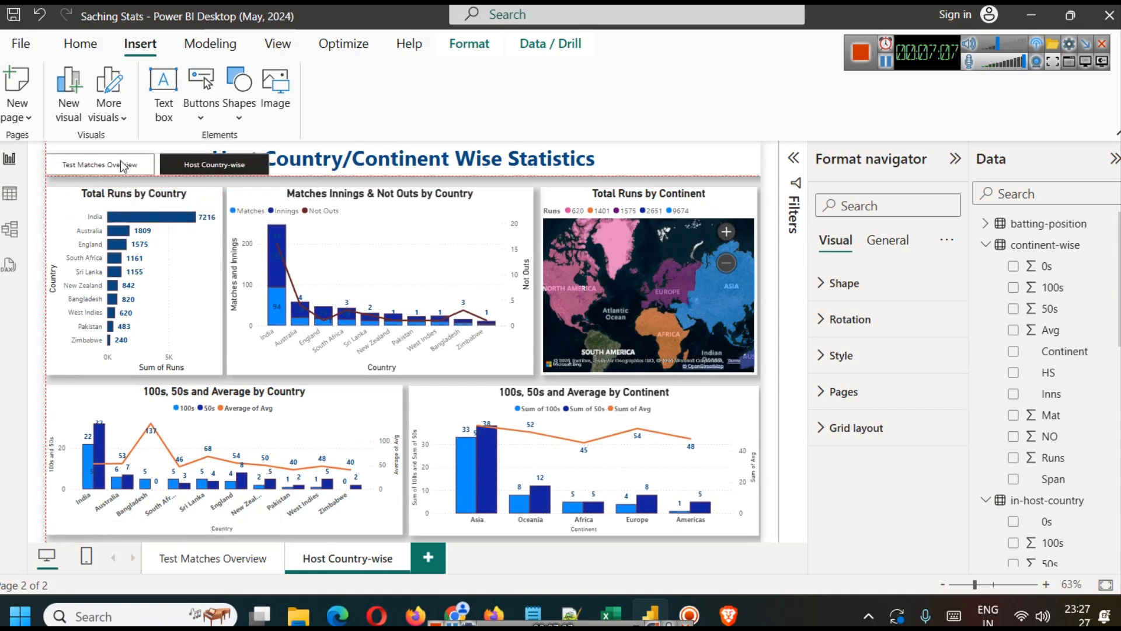
Step: Shift the page title rightward within its centred text box to clear the navigator, and nudge the navigator slightly right
left_click(319, 150)
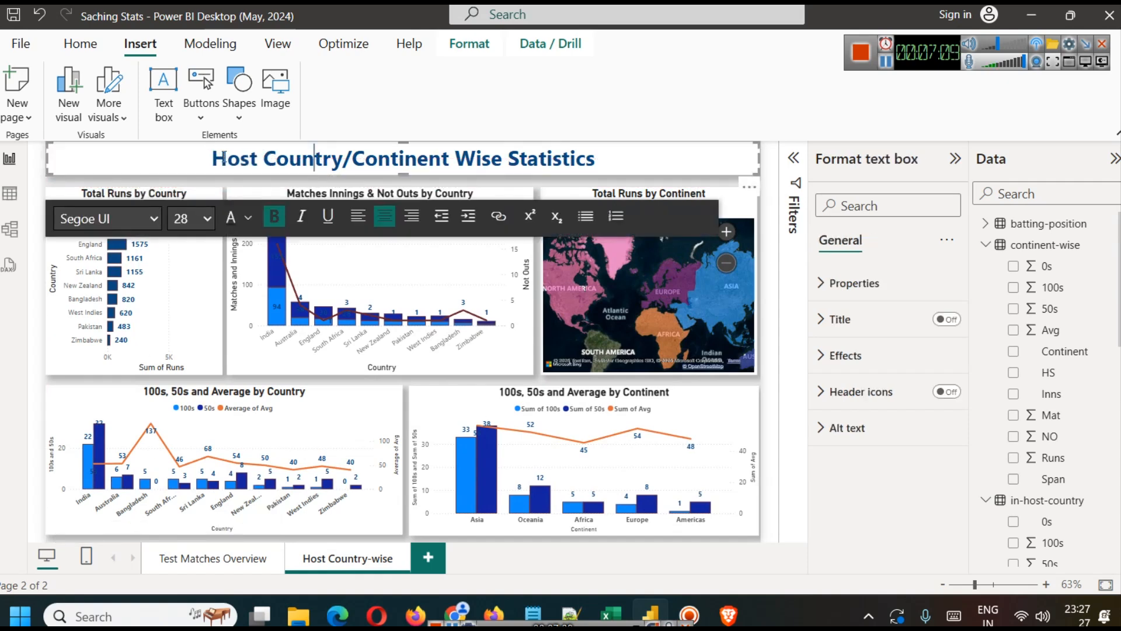
left_click(412, 219)
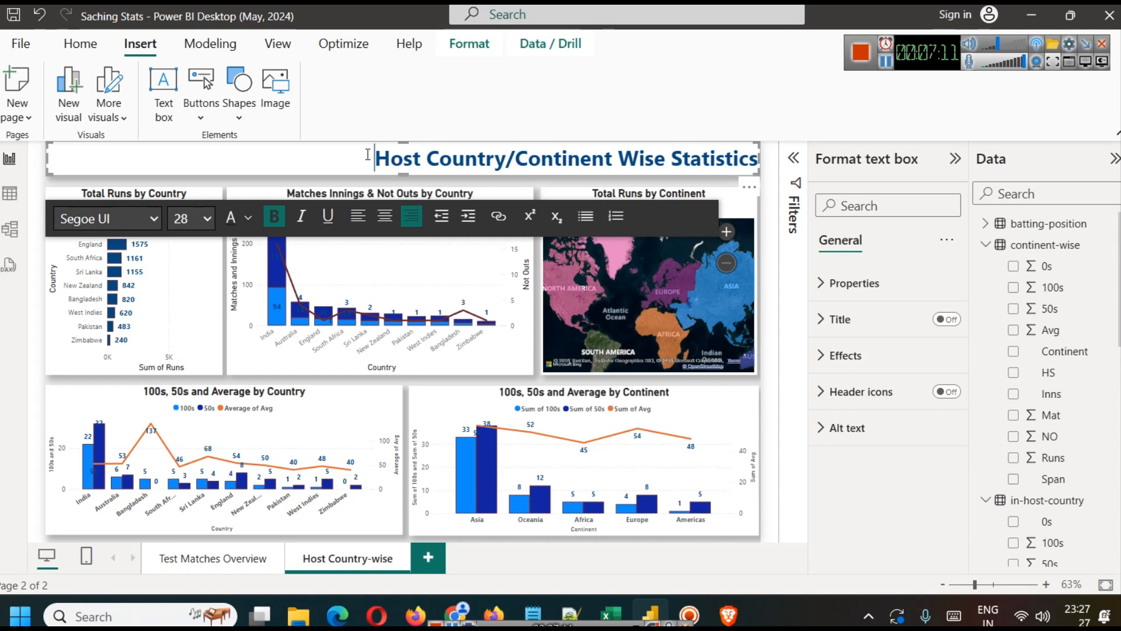
left_click(381, 217)
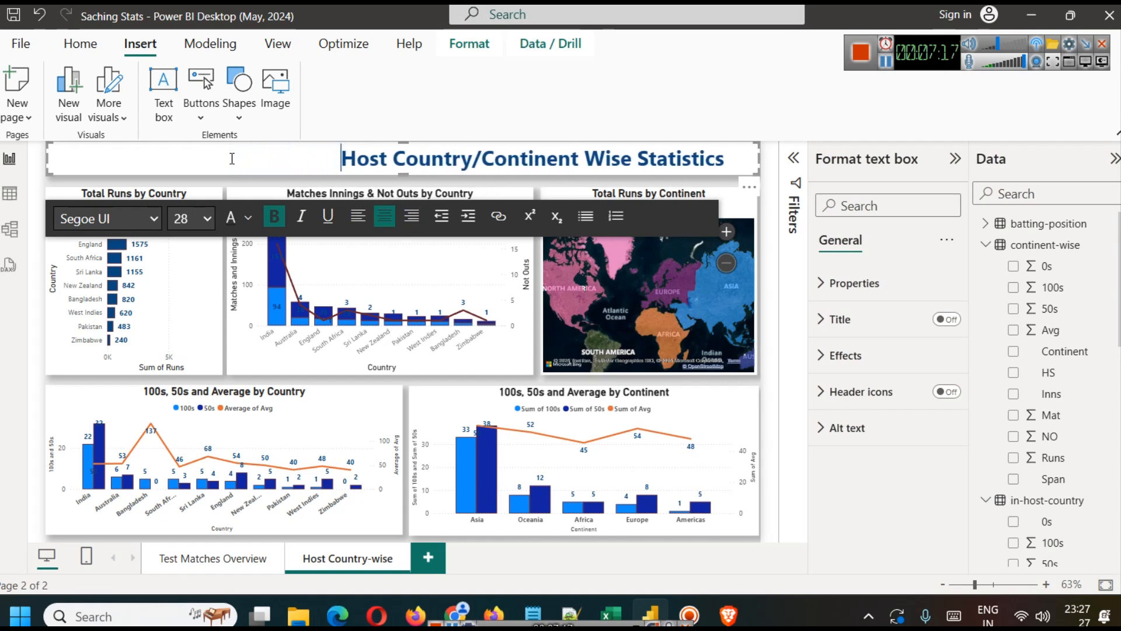
left_click(427, 103)
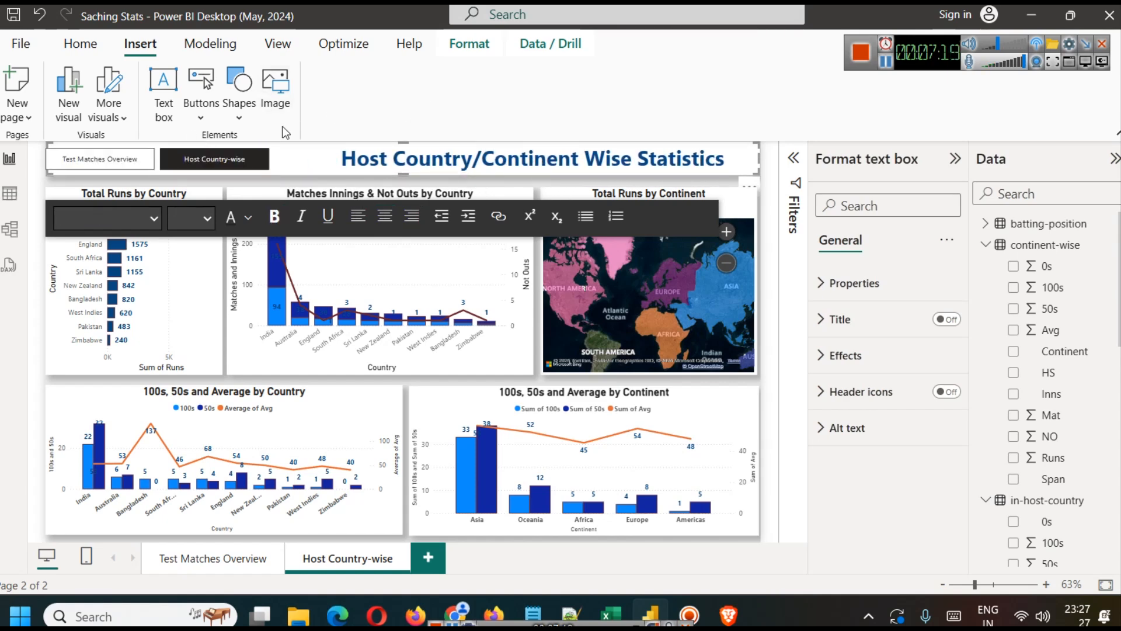
left_click(231, 180)
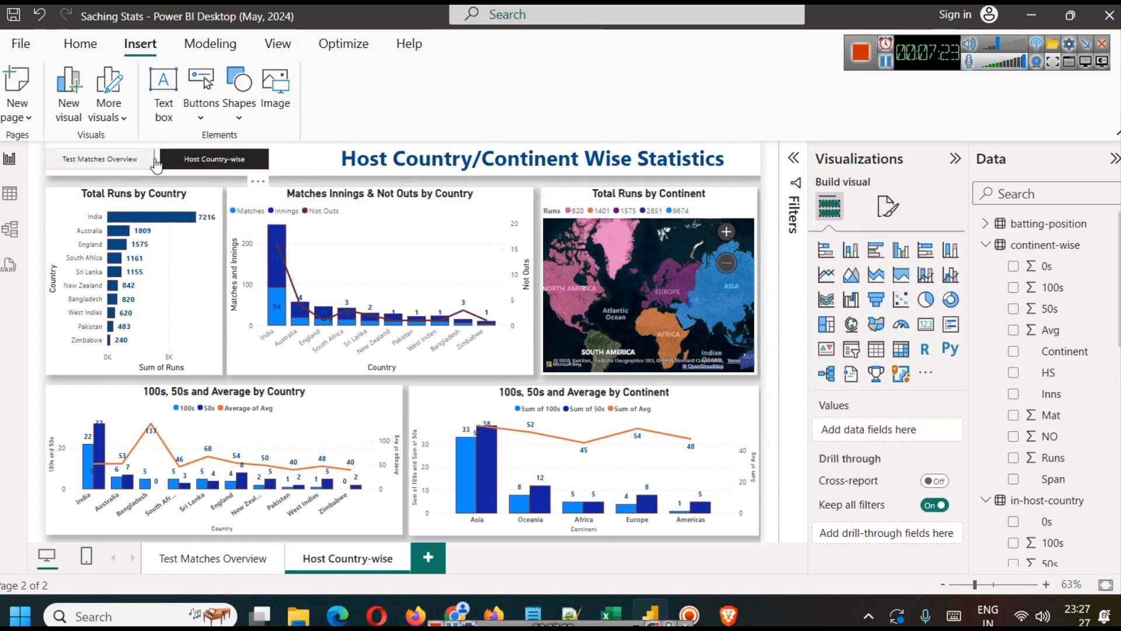
left_click_drag(157, 159, 173, 159)
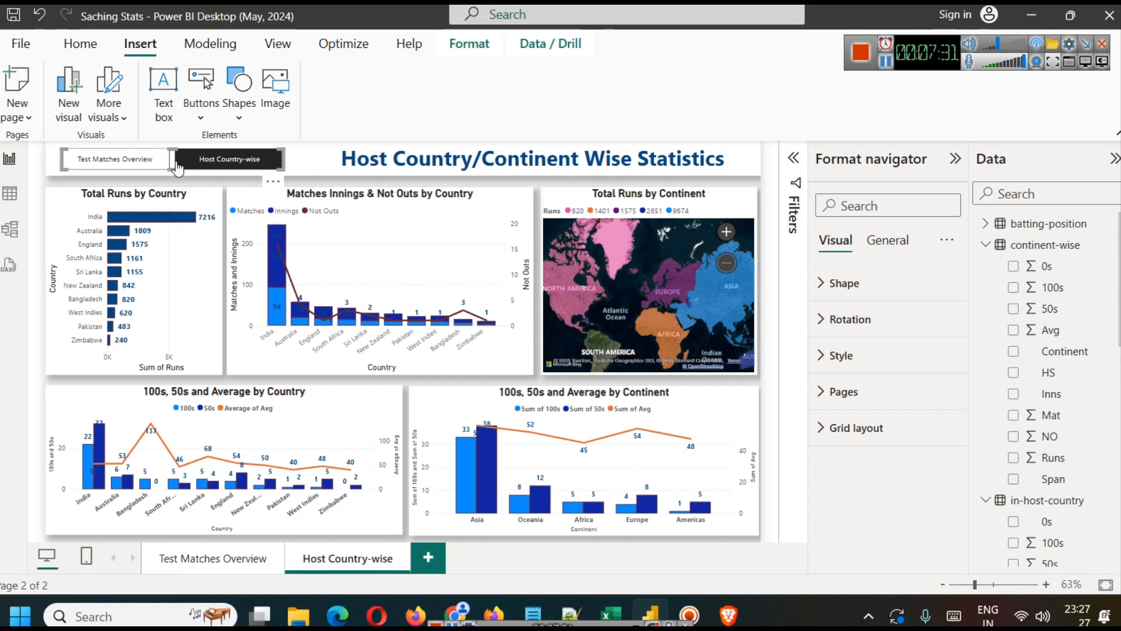
Step: Change the page navigator's button shape to Rounded Rectangle
left_click(872, 289)
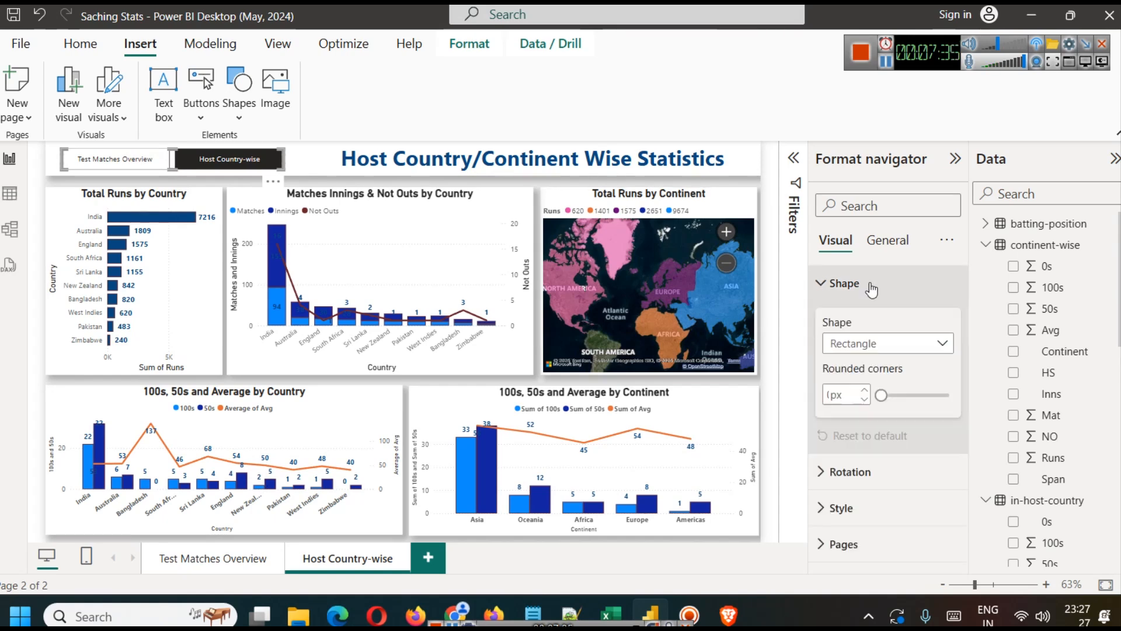
left_click(893, 343)
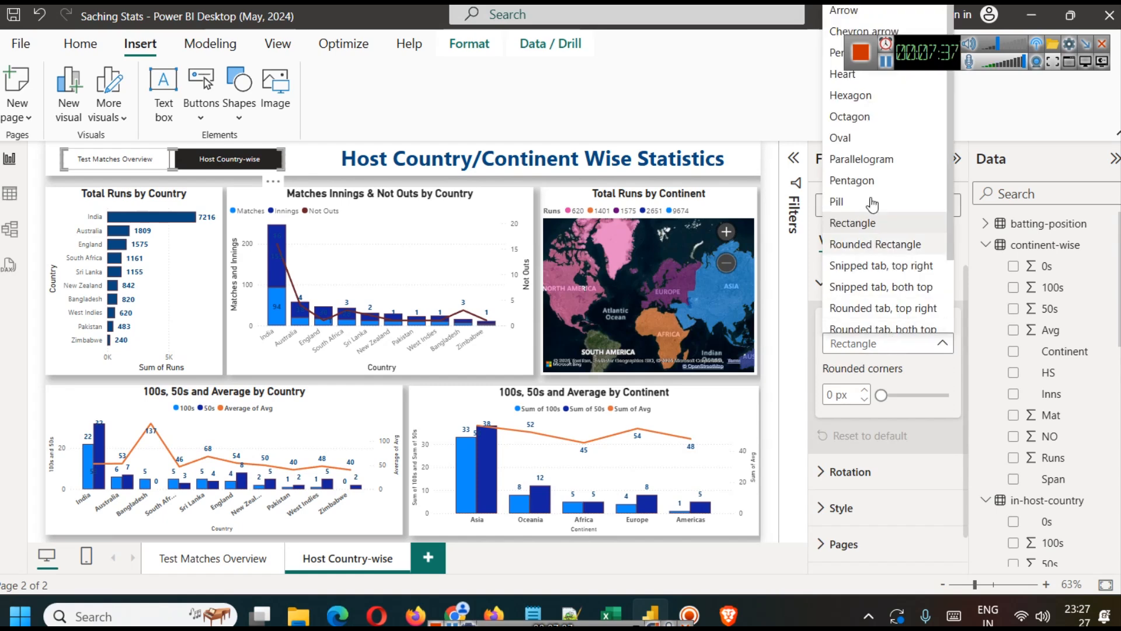
left_click(898, 244)
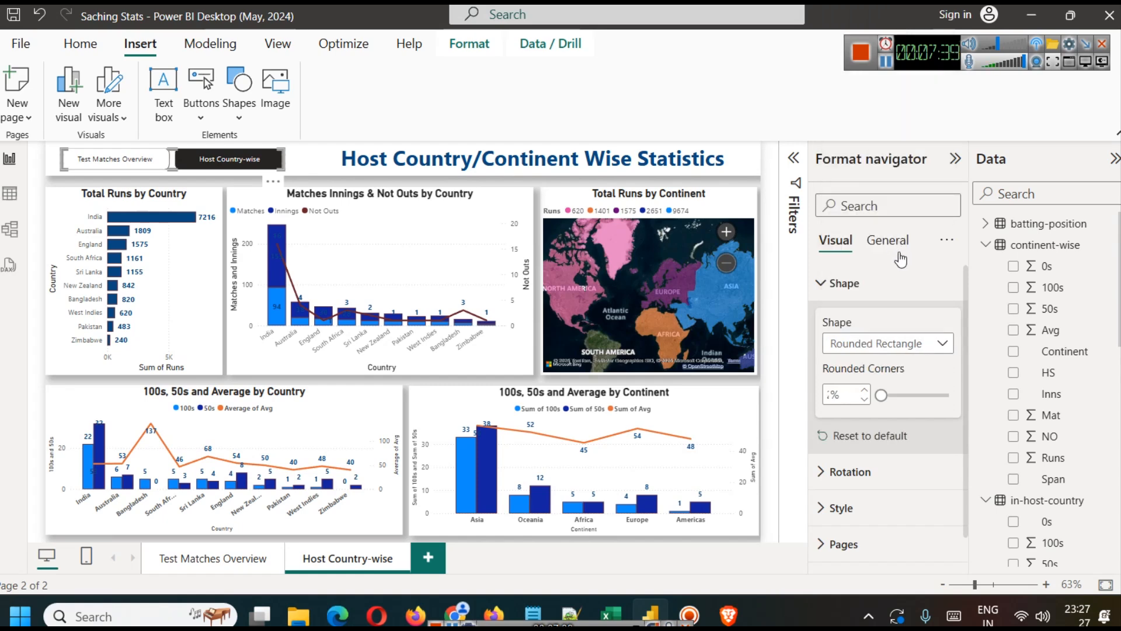
Step: Enable the shadow in the navigator buttons' style settings for the Default state
scroll(874, 465, "down", 1)
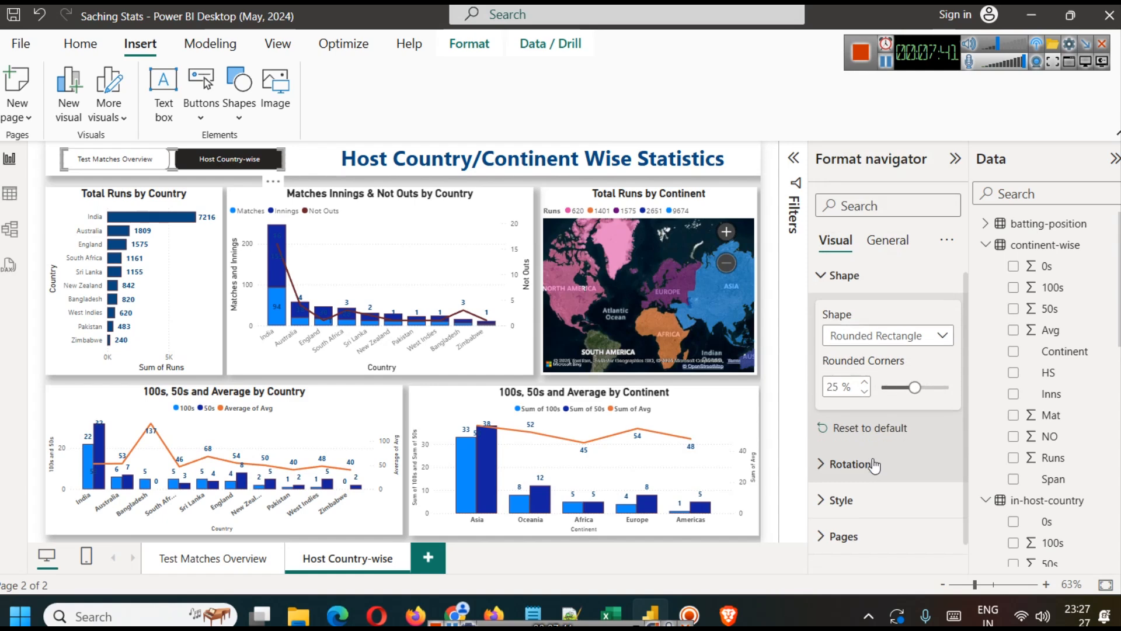
left_click(869, 476)
scroll(869, 478, "down", 5)
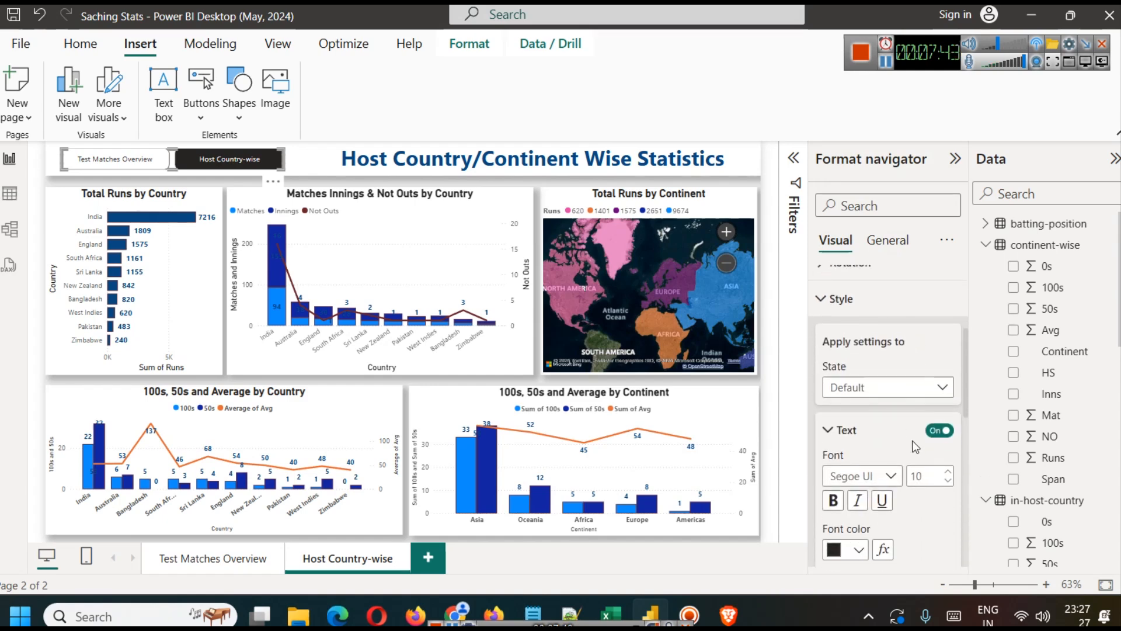
scroll(864, 455, "down", 5)
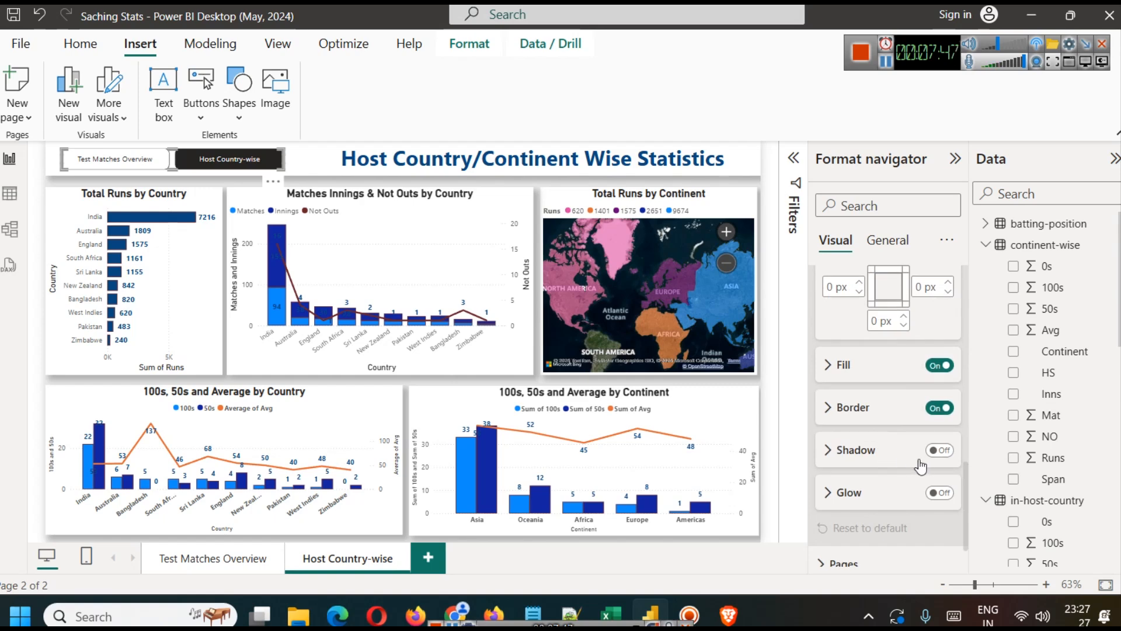
left_click(942, 452)
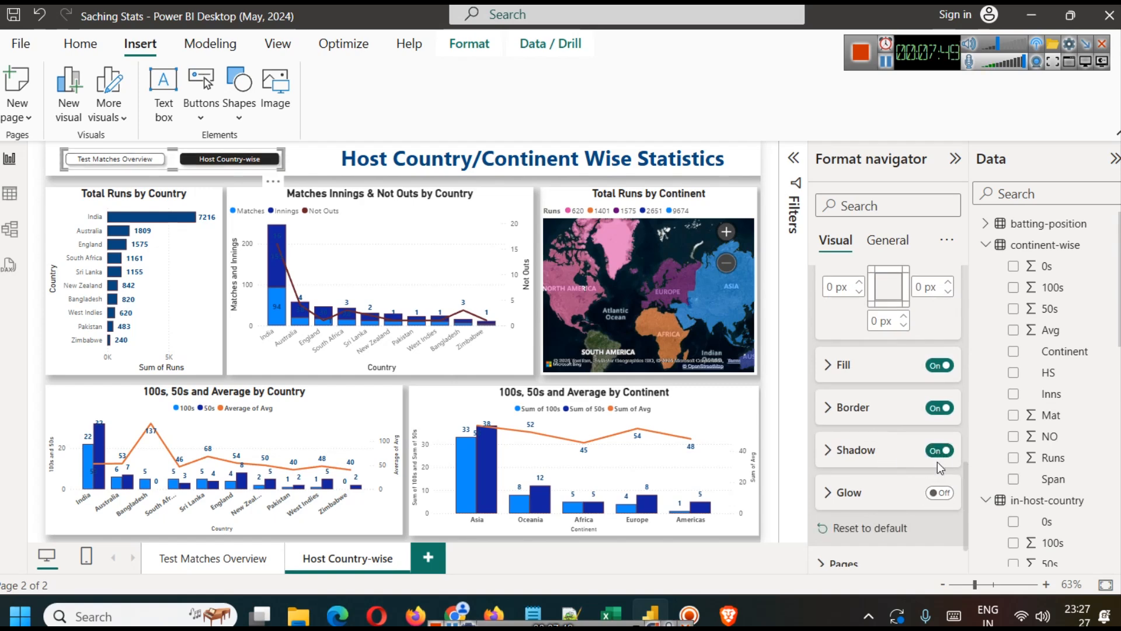
Step: Try a glow effect on the navigator buttons and turn it off again, keeping the shadow on
left_click(941, 493)
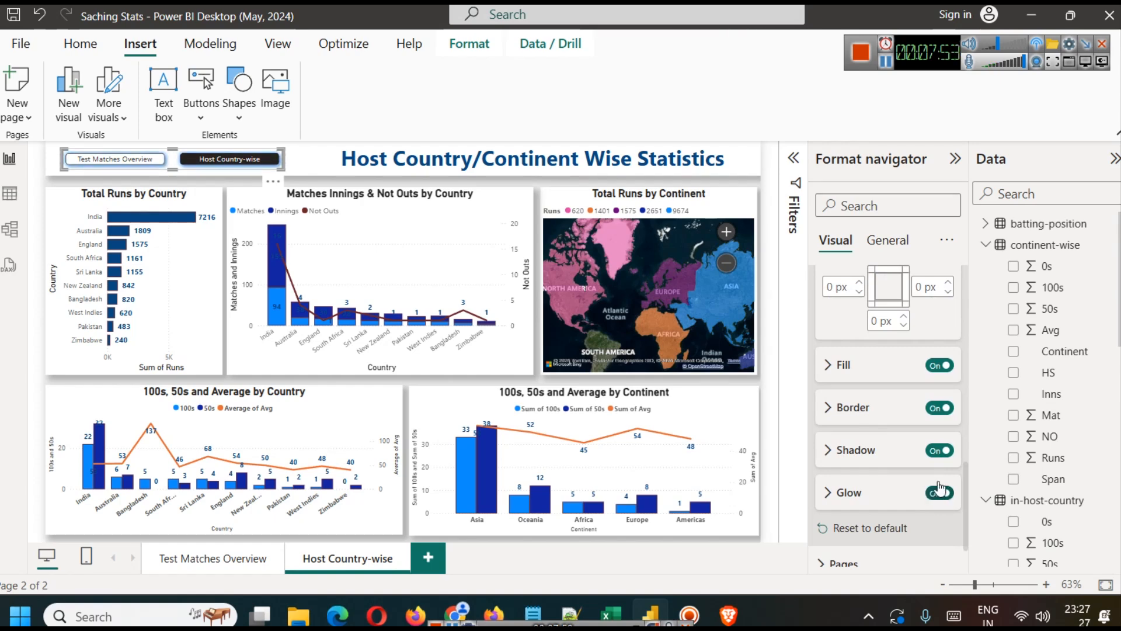
left_click(939, 453)
left_click(936, 454)
left_click(937, 494)
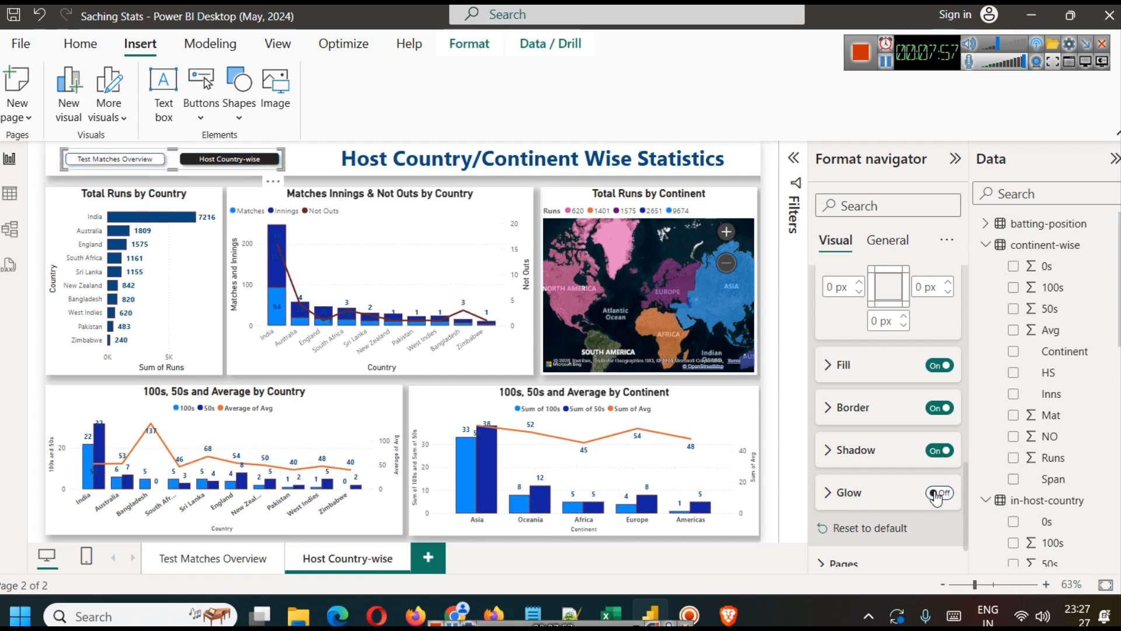
Step: Set the navigator buttons' Default-state fill to the darkest shade of the light-blue theme color
left_click(838, 368)
left_click(856, 411)
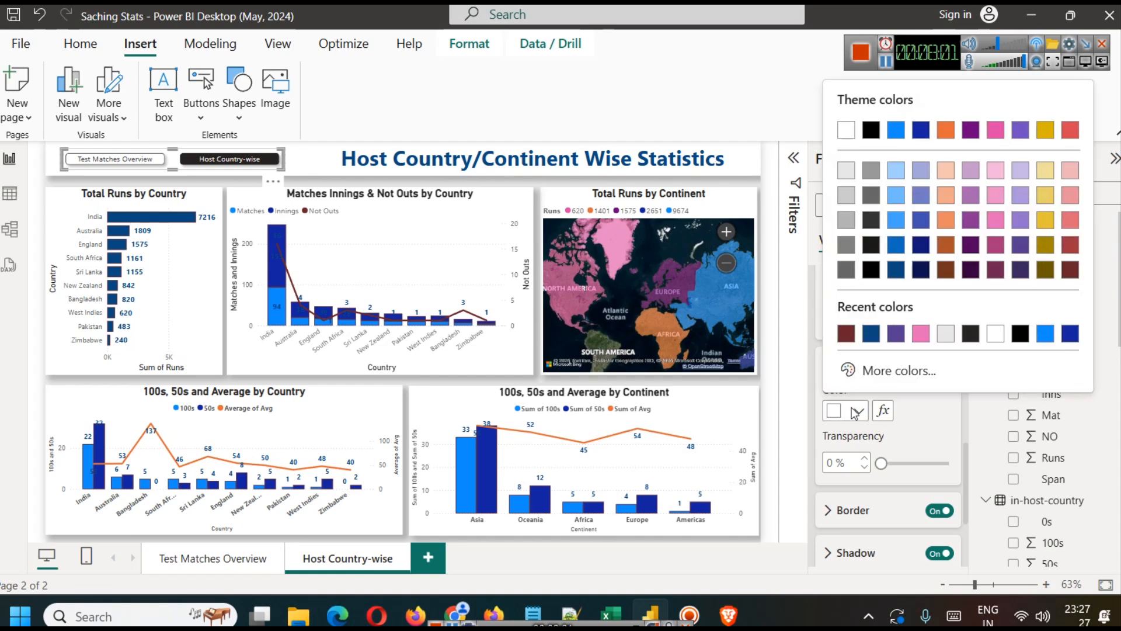
left_click(896, 269)
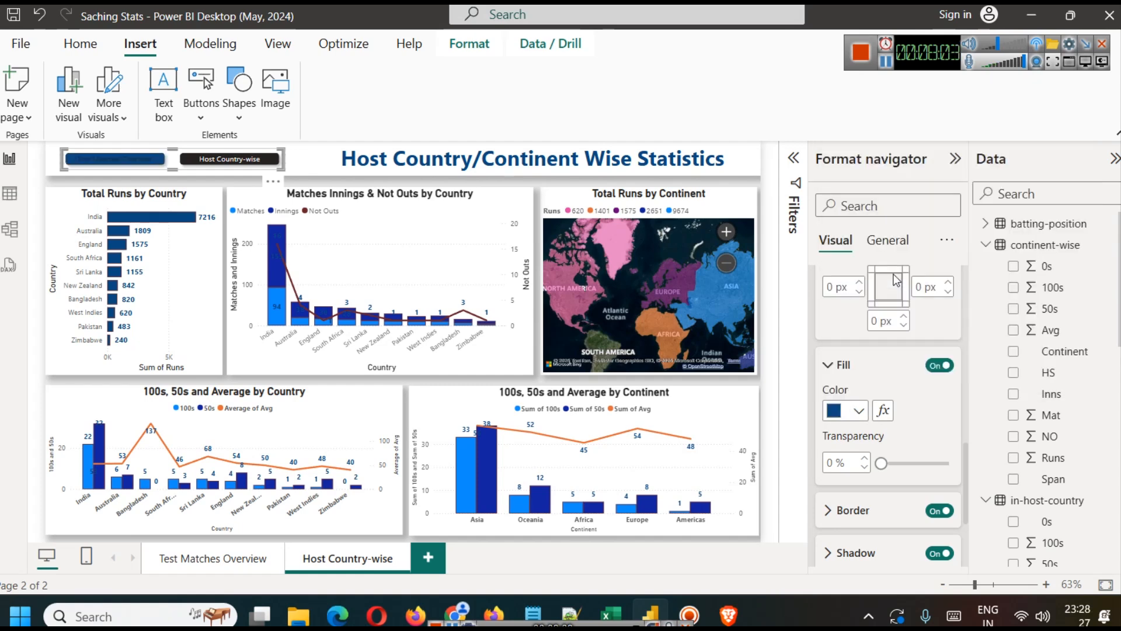
Step: Increase the navigator buttons' Default-state text size to 14
scroll(889, 453, "up", 5)
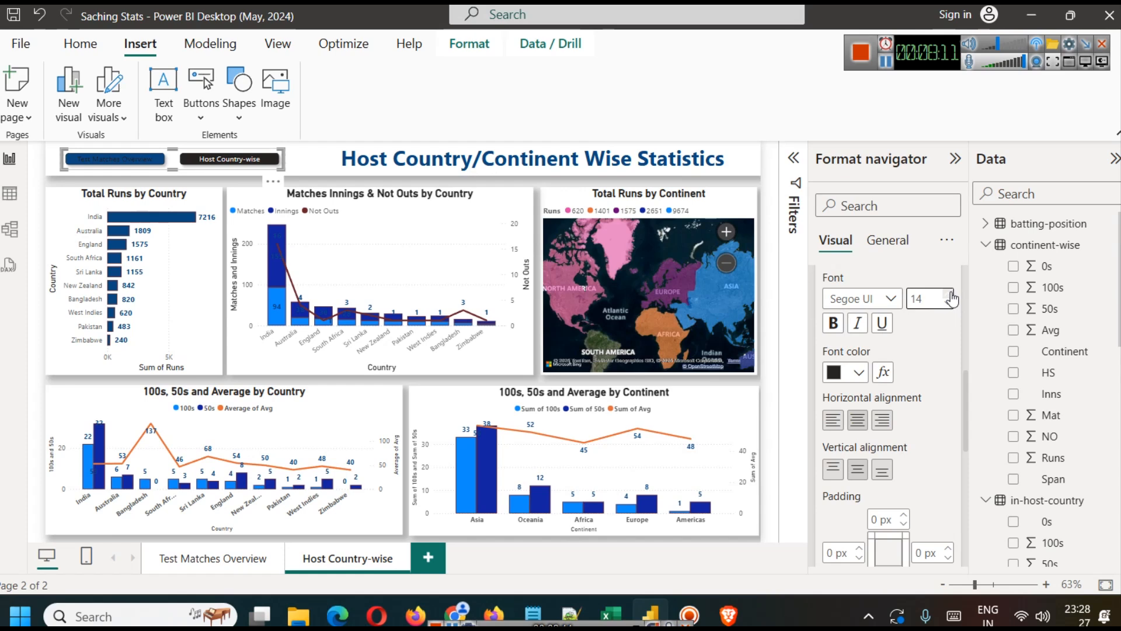
scroll(911, 390, "up", 3)
scroll(907, 390, "down", 3)
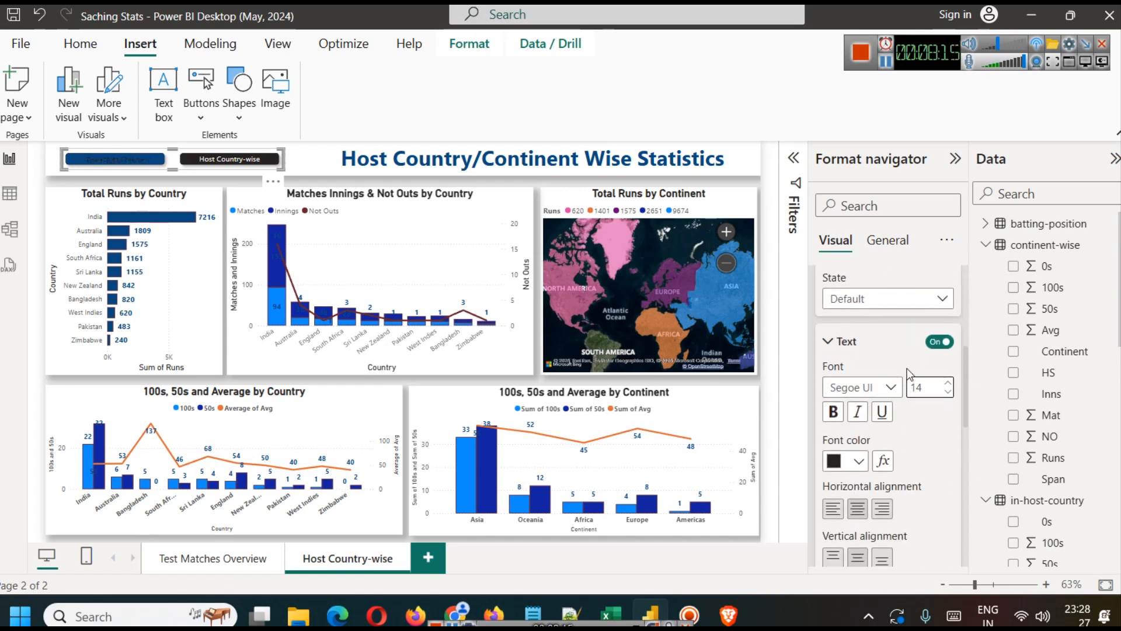
scroll(908, 372, "up", 3)
scroll(908, 374, "down", 10)
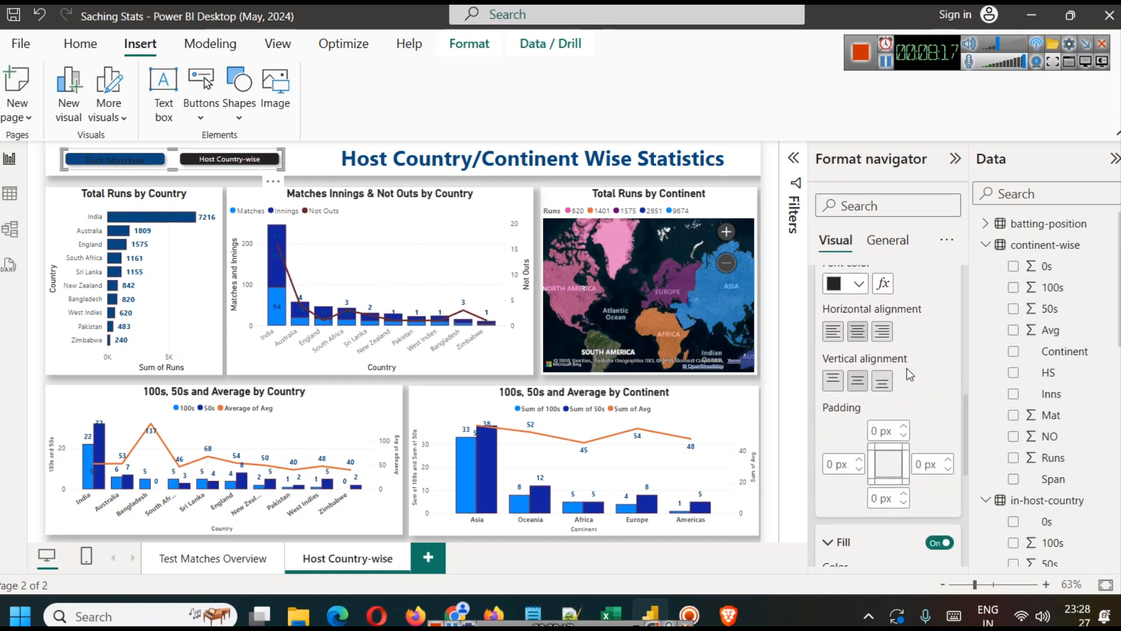
scroll(893, 375, "down", 3)
scroll(880, 385, "down", 3)
scroll(892, 446, "up", 6)
scroll(898, 451, "up", 5)
scroll(878, 467, "down", 2)
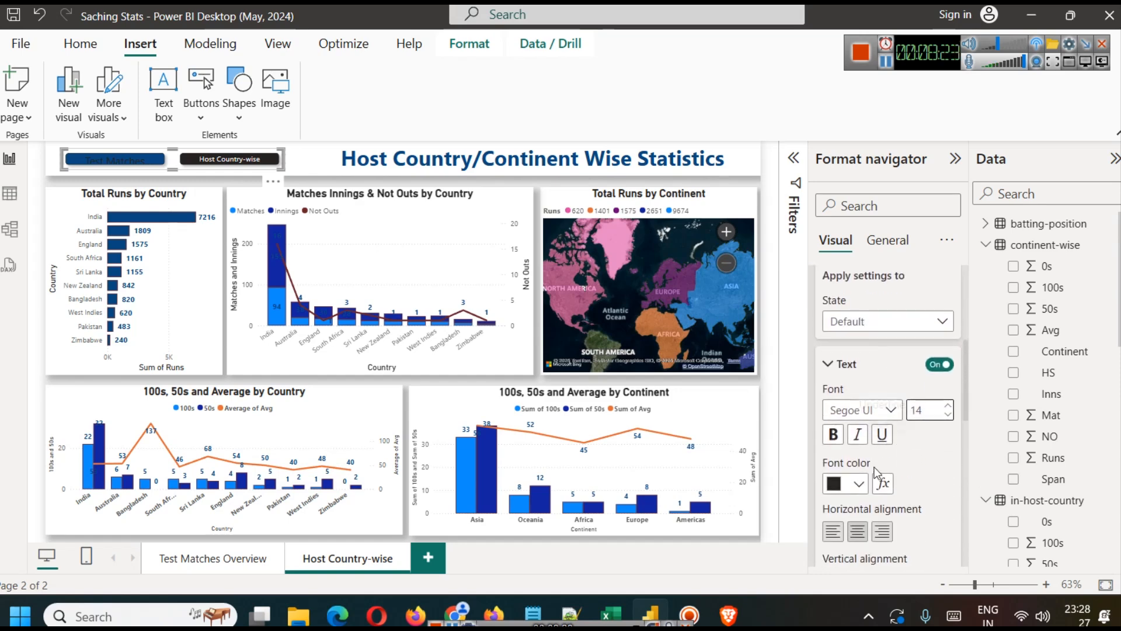
Step: Set the navigator buttons' Default-state font color to the lightest gray shade of white and the text size to 10
left_click(858, 485)
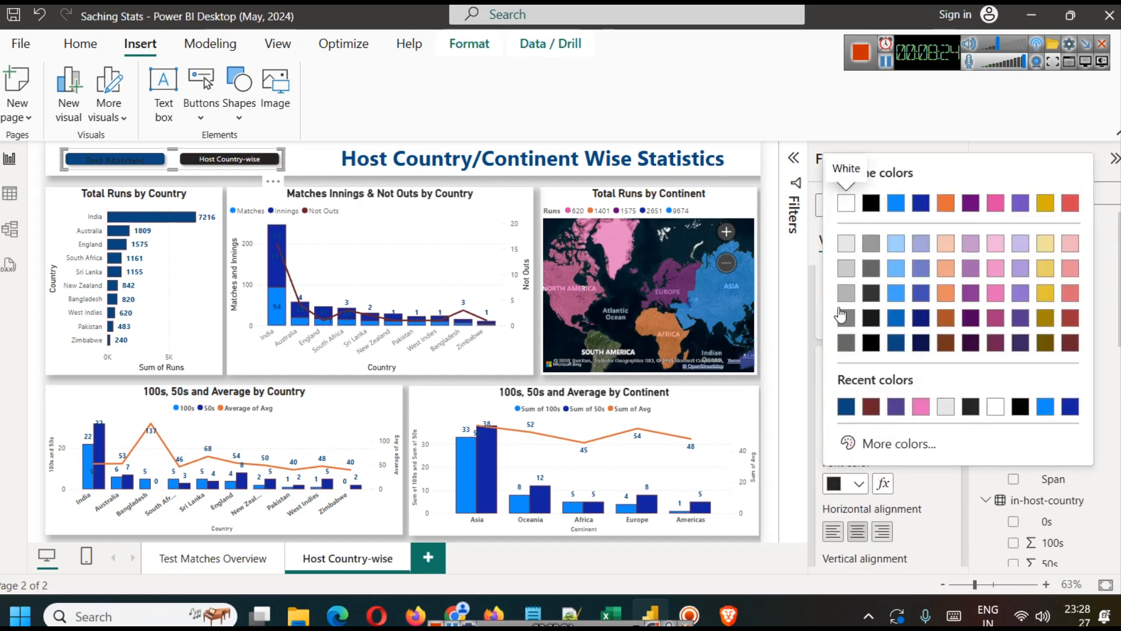
left_click(845, 245)
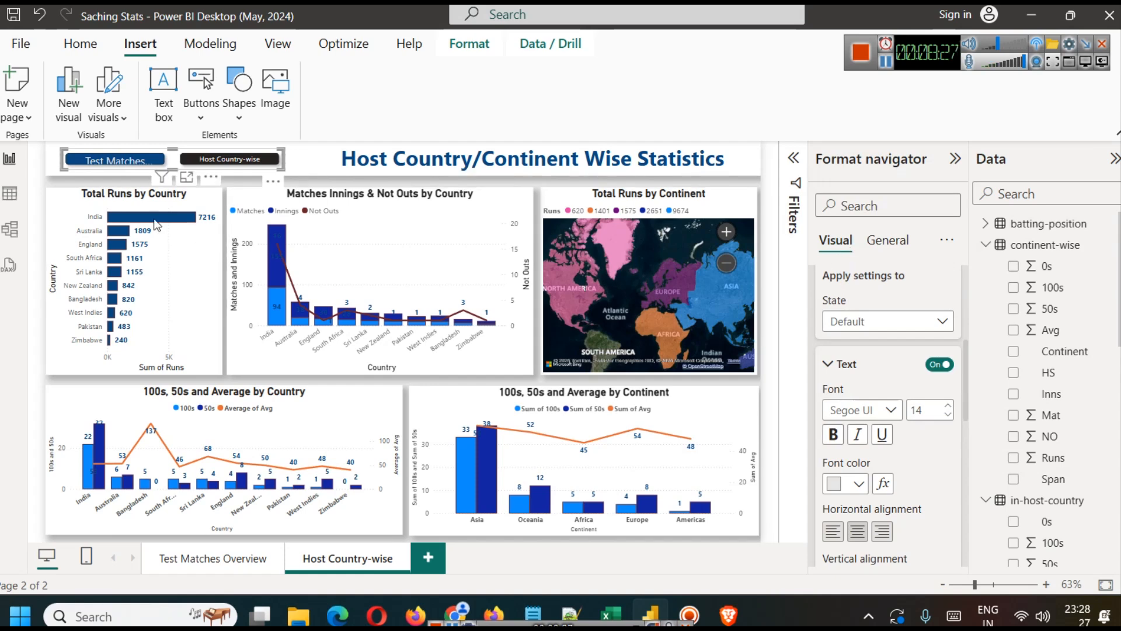
left_click(949, 419)
left_click(948, 418)
left_click(949, 419)
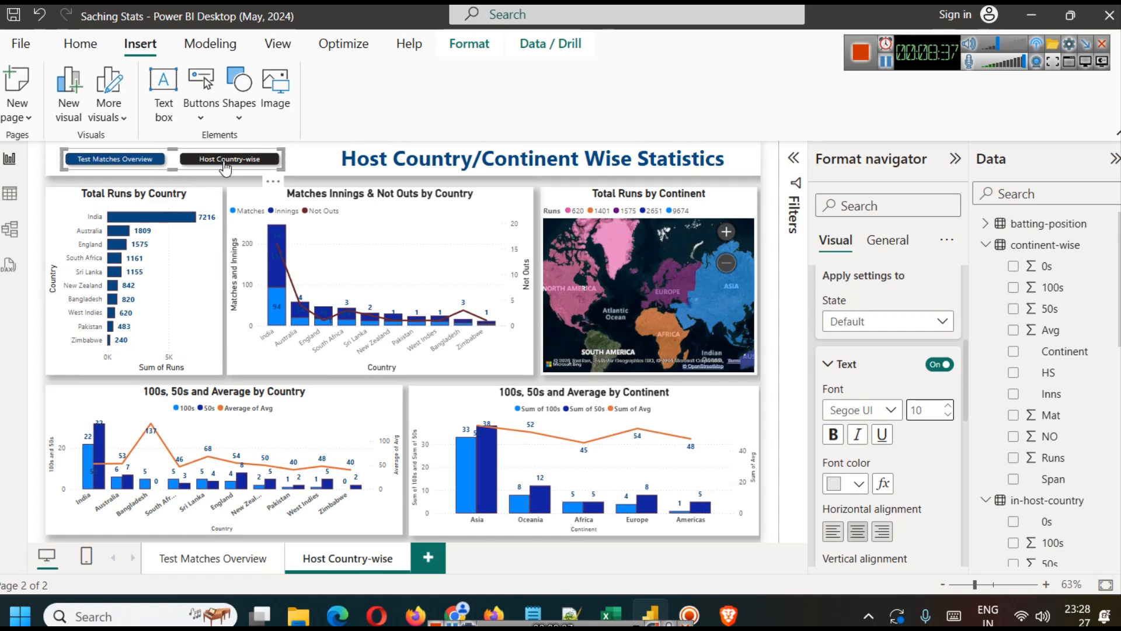
Step: On the Test Matches Overview page, set the page navigator's Default-state font color to the lightest gray shade of white
left_click(233, 564)
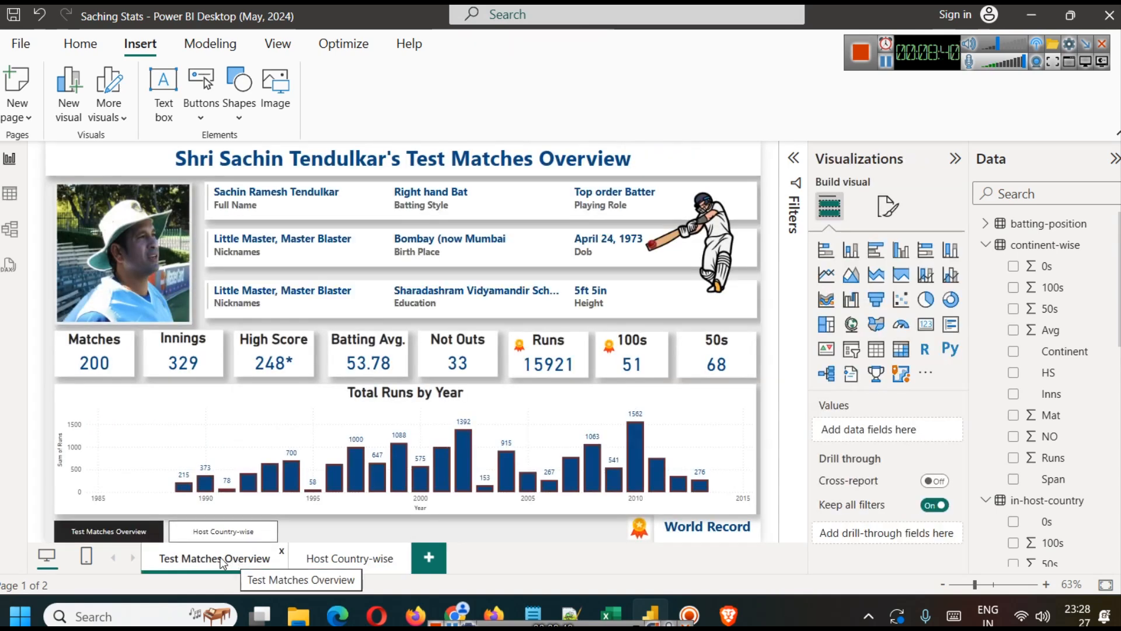
left_click(166, 531)
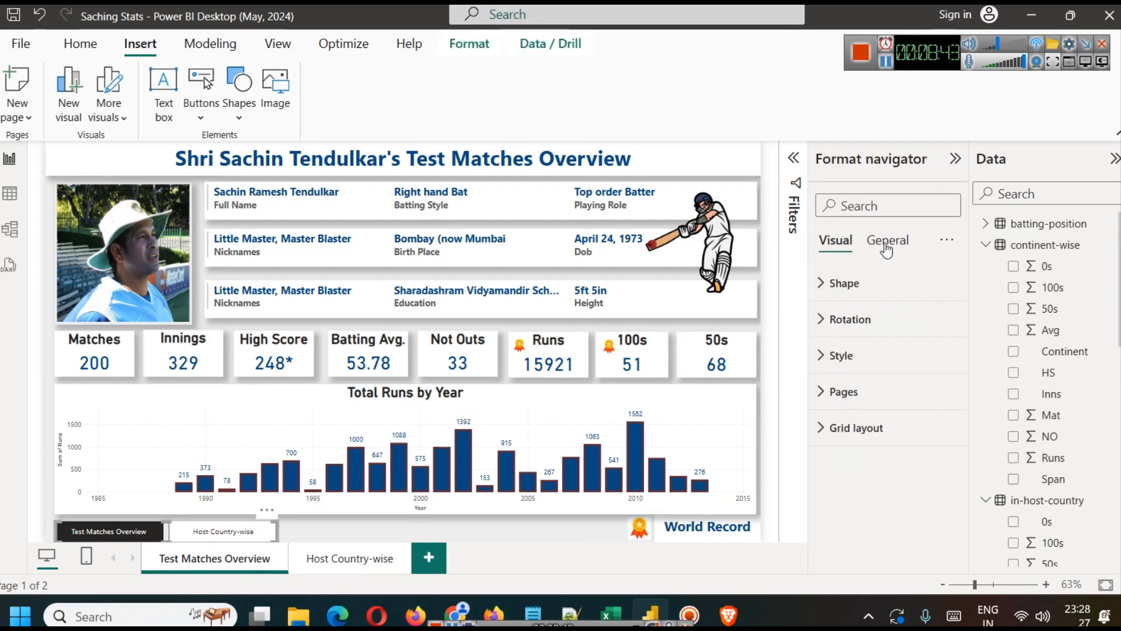
left_click(863, 357)
scroll(858, 455, "down", 5)
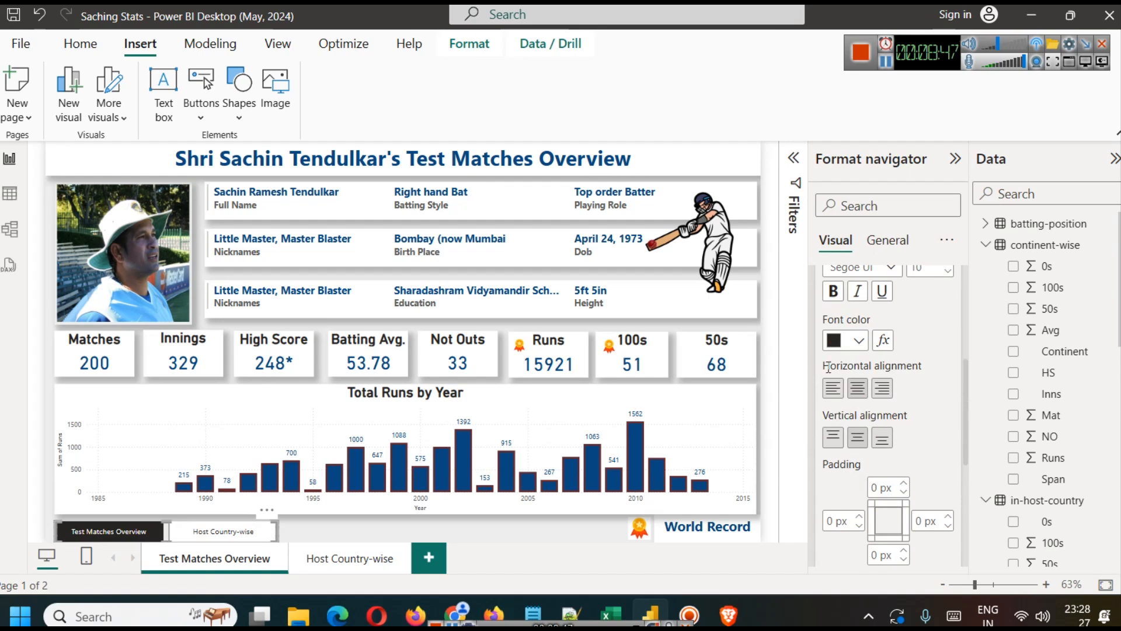
left_click(857, 340)
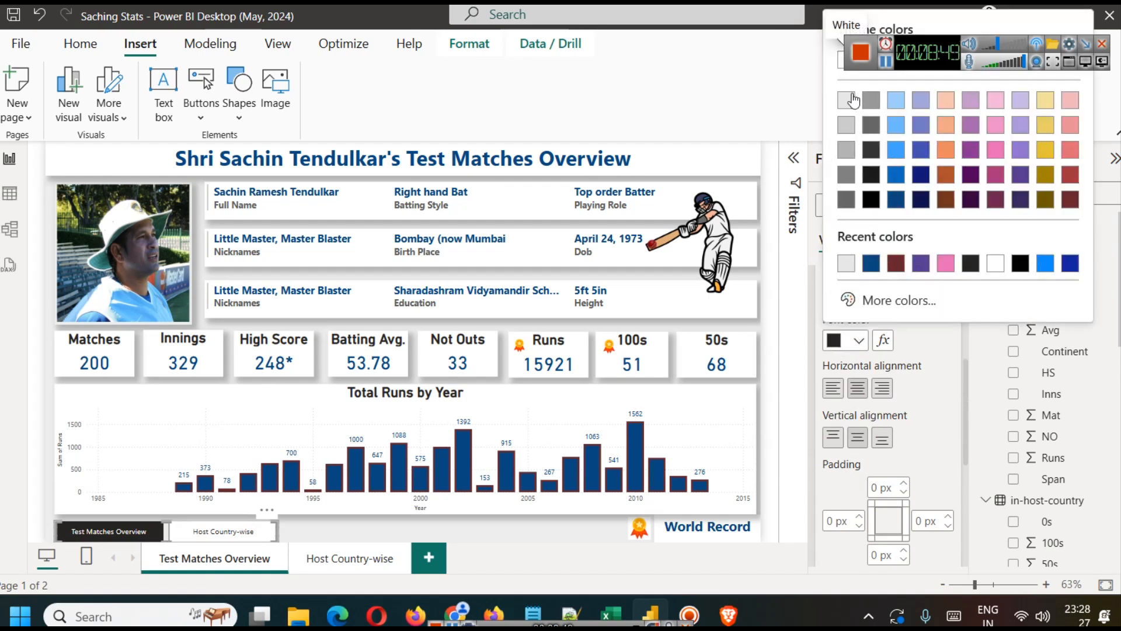
left_click(852, 101)
Step: Set the Default-state fill of the Test Matches Overview page's navigator to the recently used dark blue
scroll(854, 432, "down", 5)
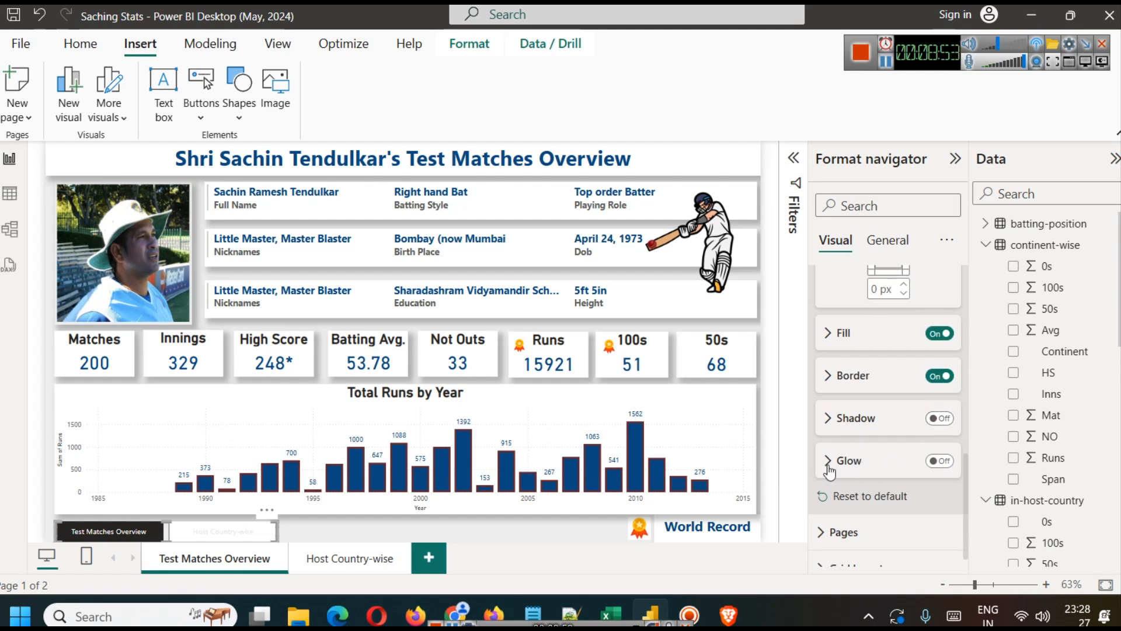
scroll(919, 461, "down", 1)
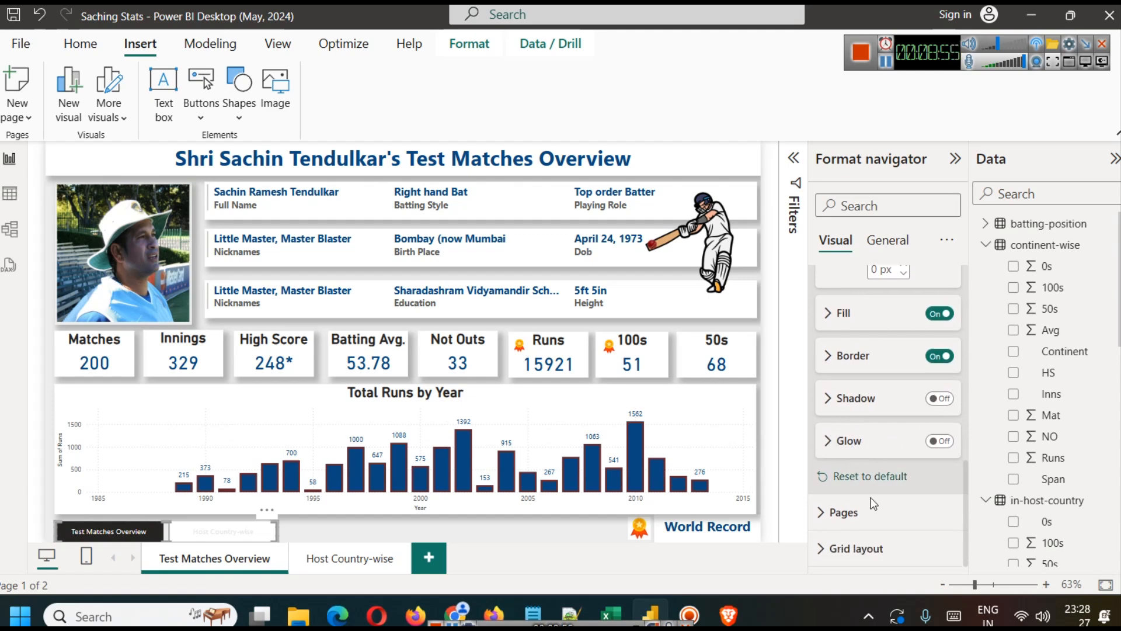
scroll(870, 484, "up", 3)
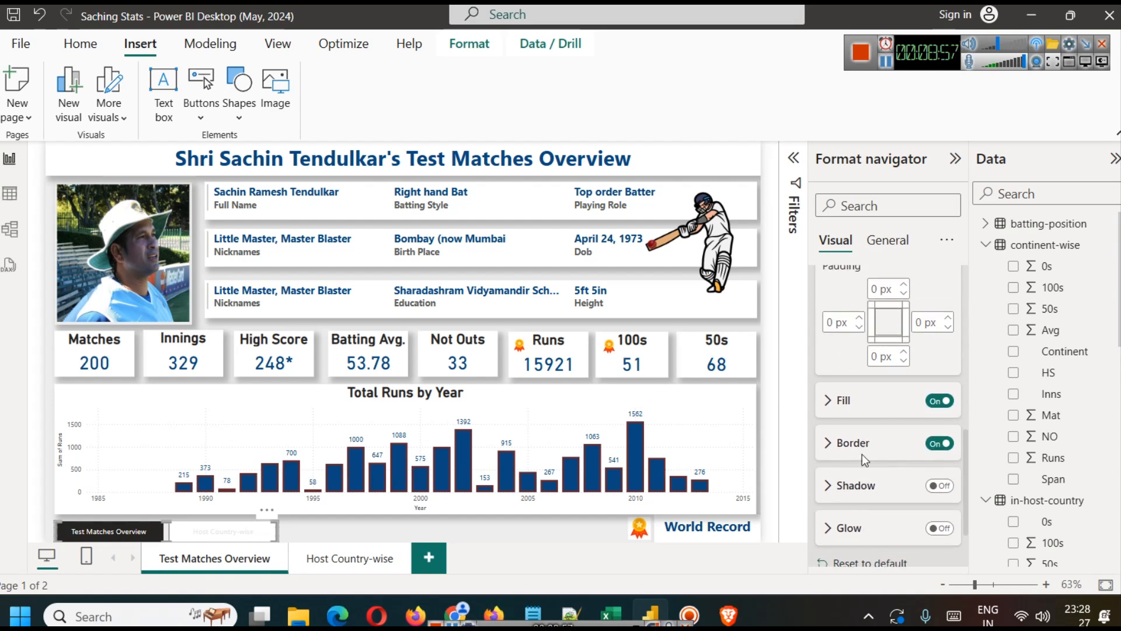
left_click(841, 401)
left_click(860, 449)
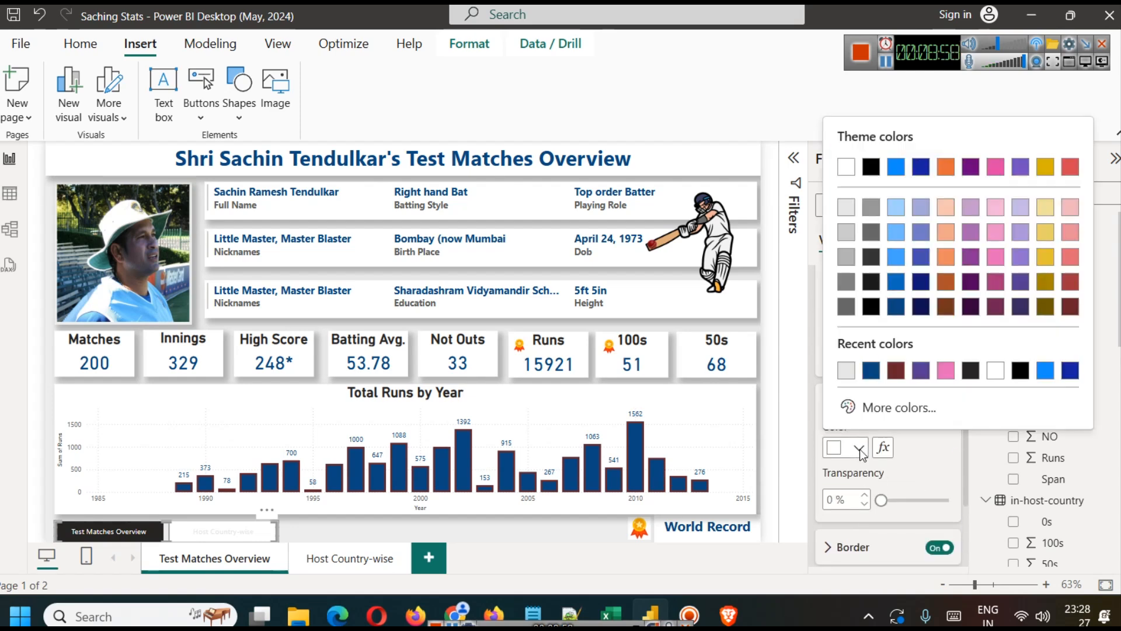
left_click(870, 370)
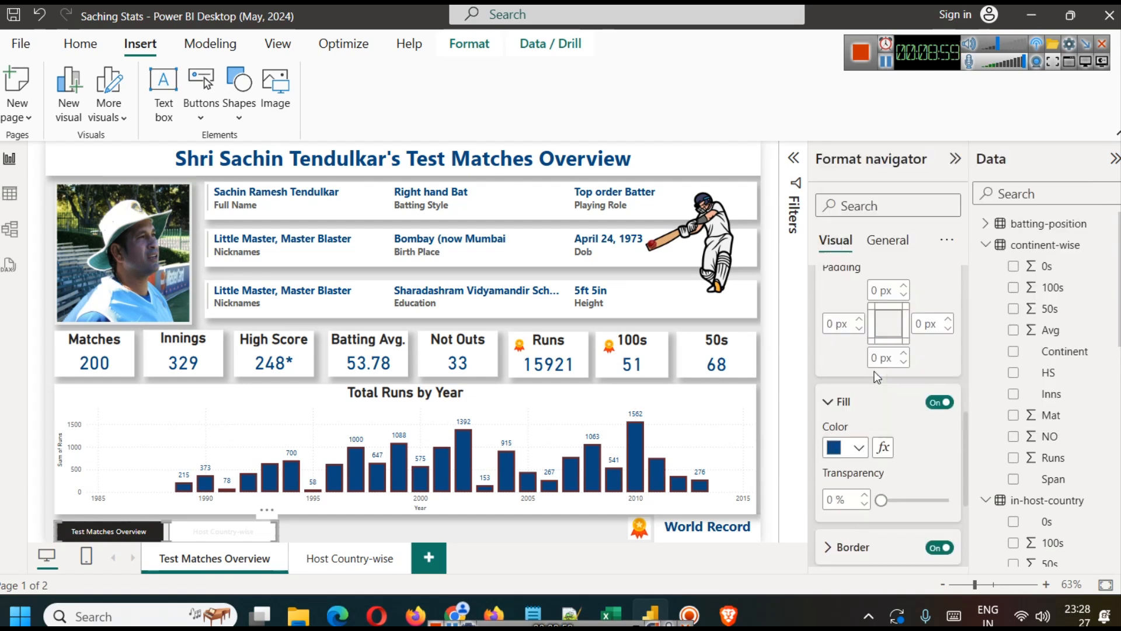
left_click(391, 538)
Step: Replace the Host Country-wise page's navigator with a copy of the Test Matches Overview navigator, placed in the header beside the title
left_click(169, 536)
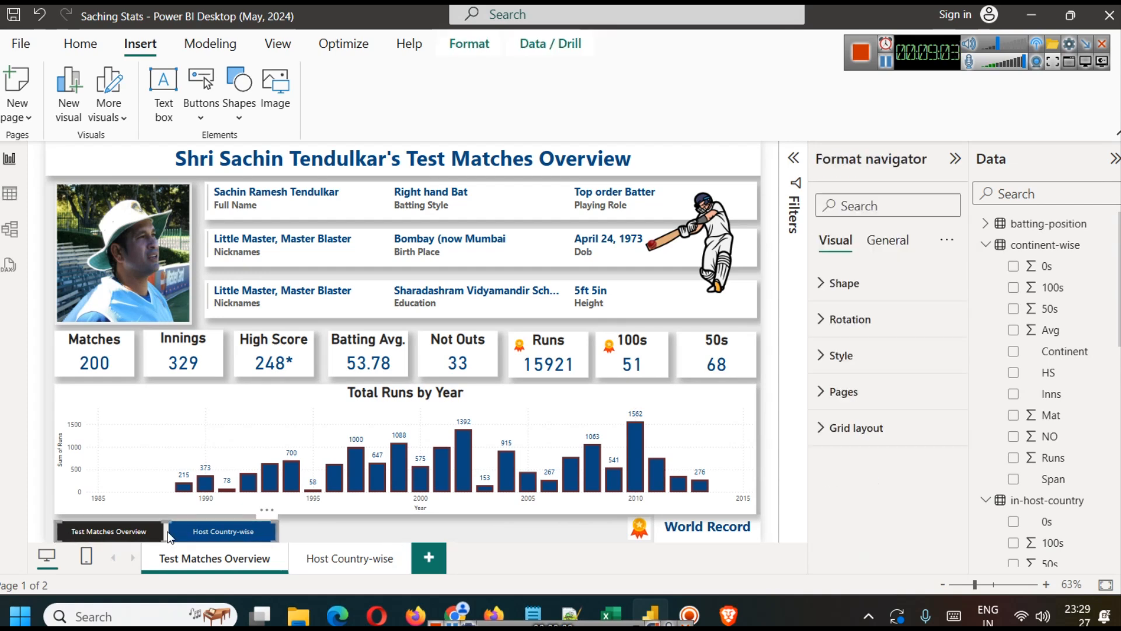
left_click(369, 562)
left_click(170, 163)
left_click_drag(170, 164, 174, 529)
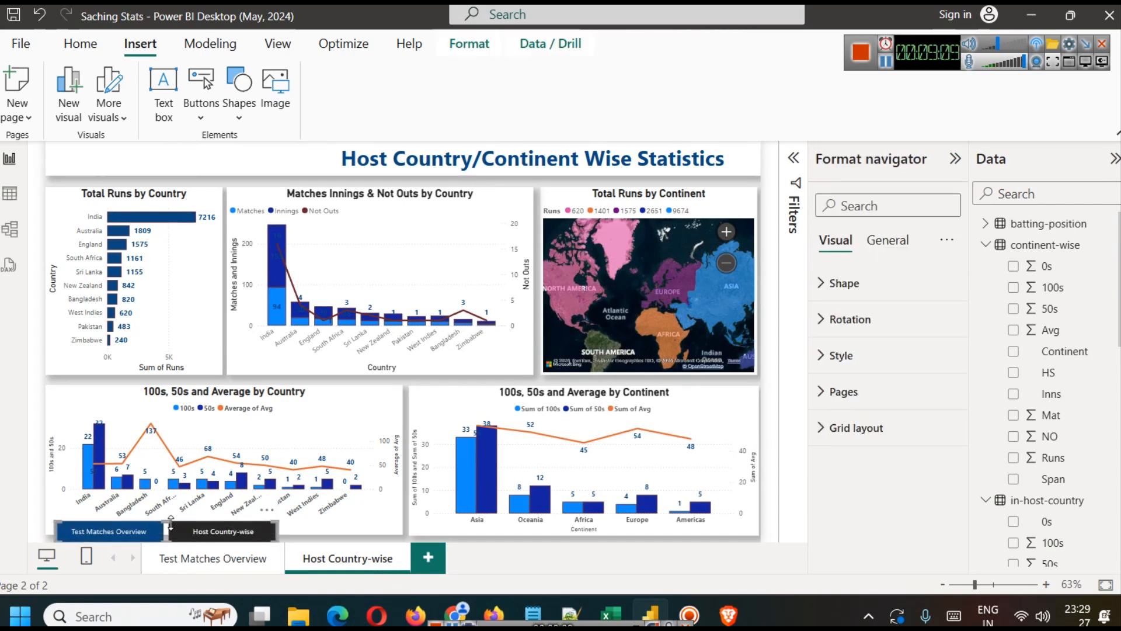
left_click_drag(171, 536, 170, 159)
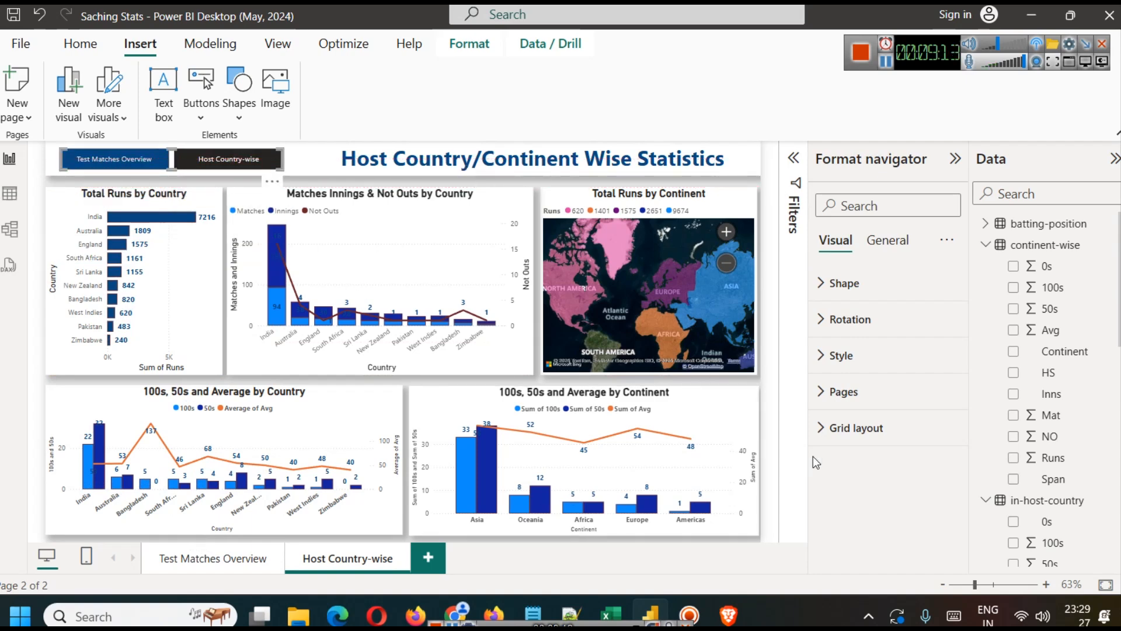
Step: Collapse the formatting and data panes and check how the navigator buttons look on the Host Country-wise page
left_click(950, 160)
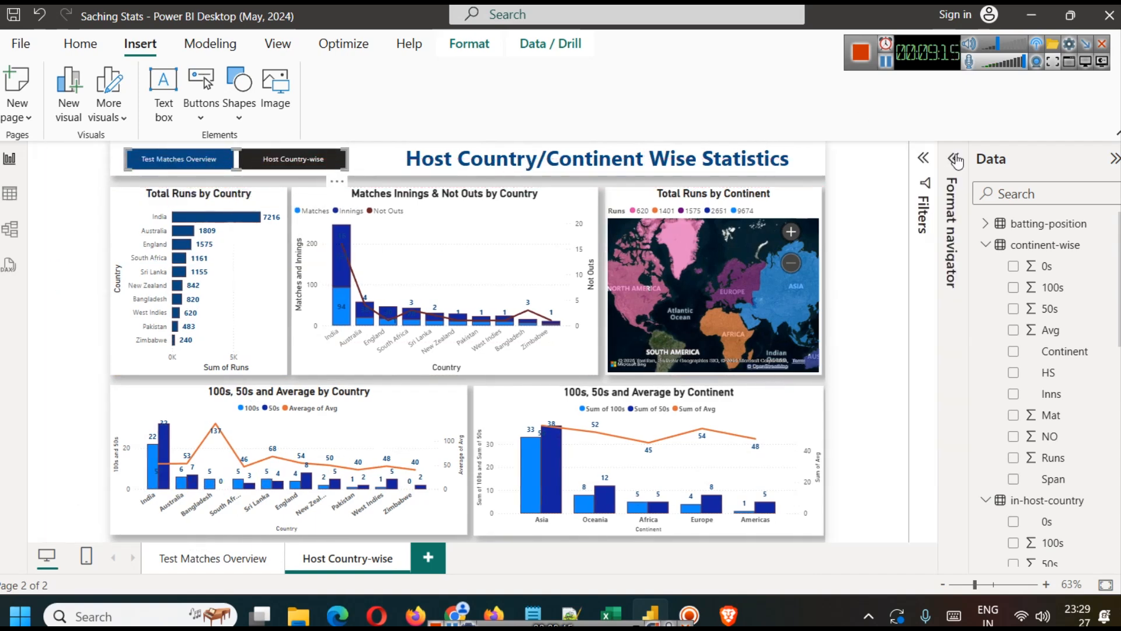
left_click(1115, 160)
left_click(952, 193)
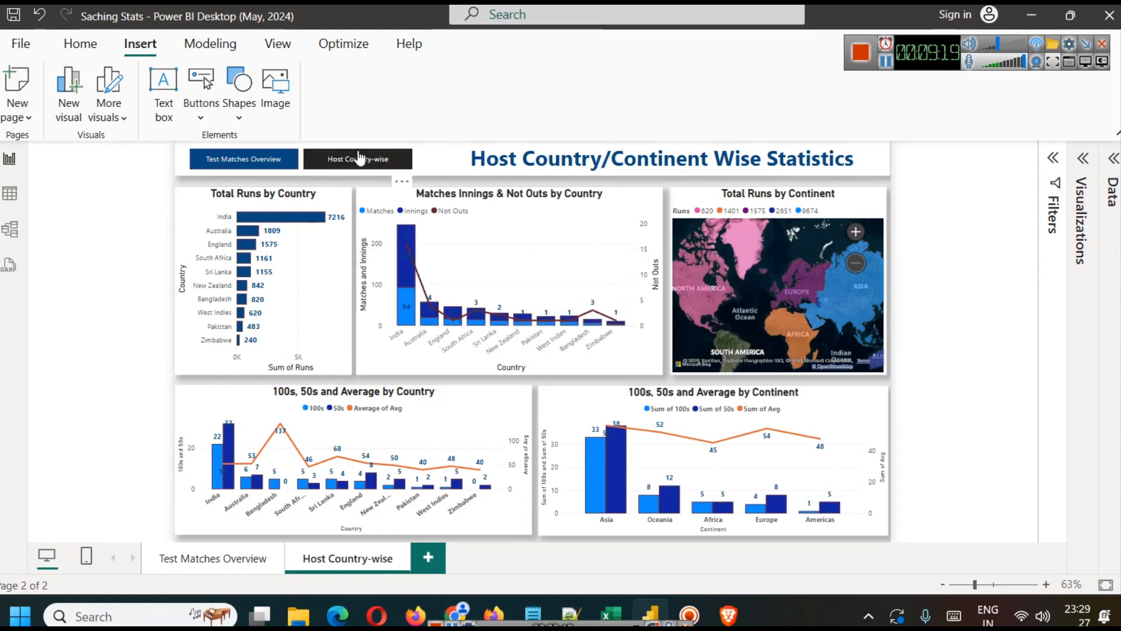
left_click(370, 156)
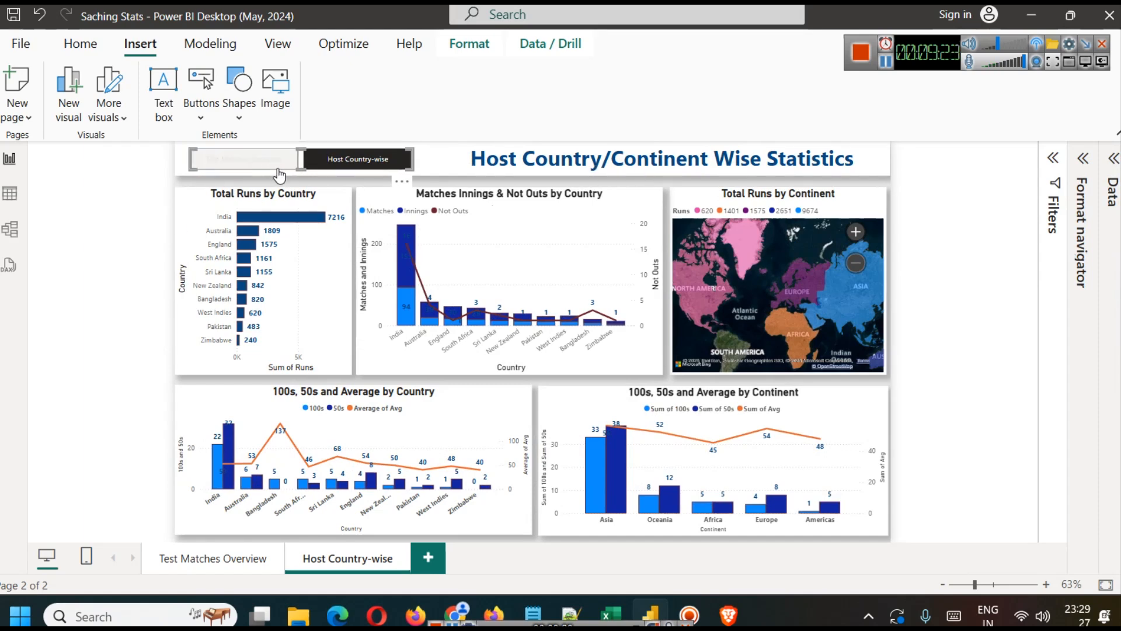
Step: Reopen the navigator's formatting options, widen the pane, and switch its style settings to the Hover state
left_click(1082, 159)
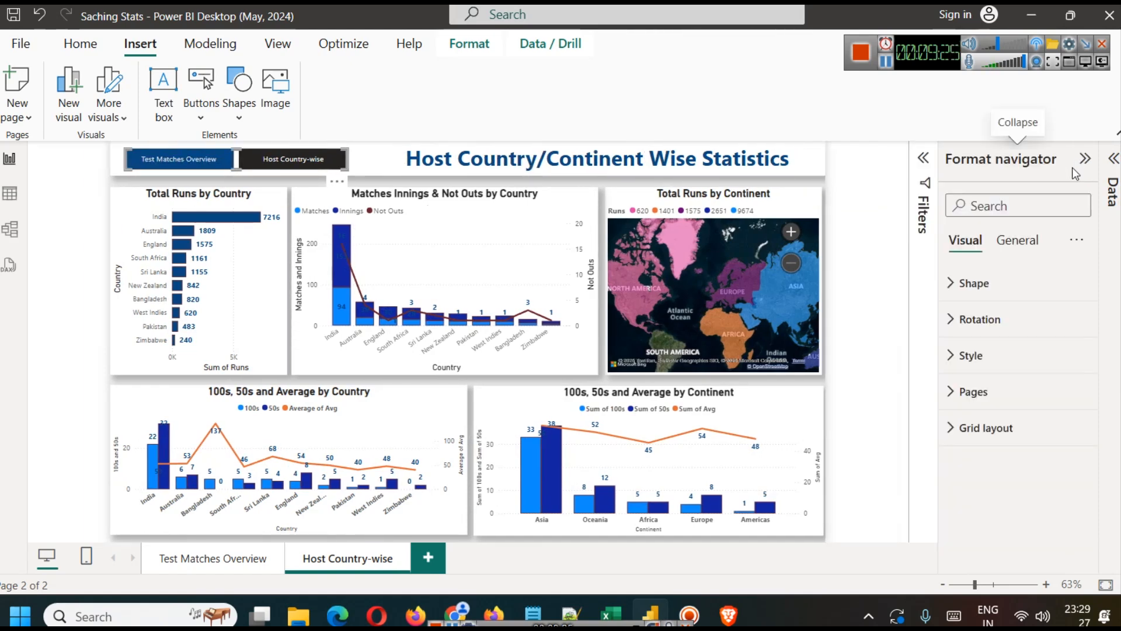
left_click(1014, 356)
scroll(990, 514, "down", 2)
scroll(1002, 488, "down", 5)
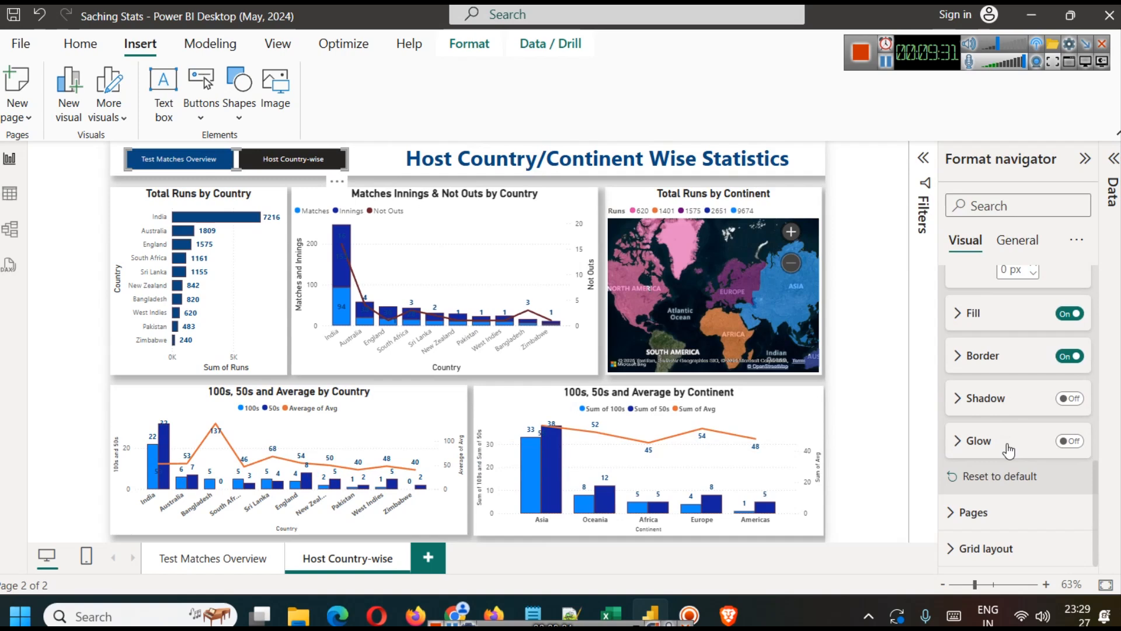
left_click_drag(944, 309, 827, 298)
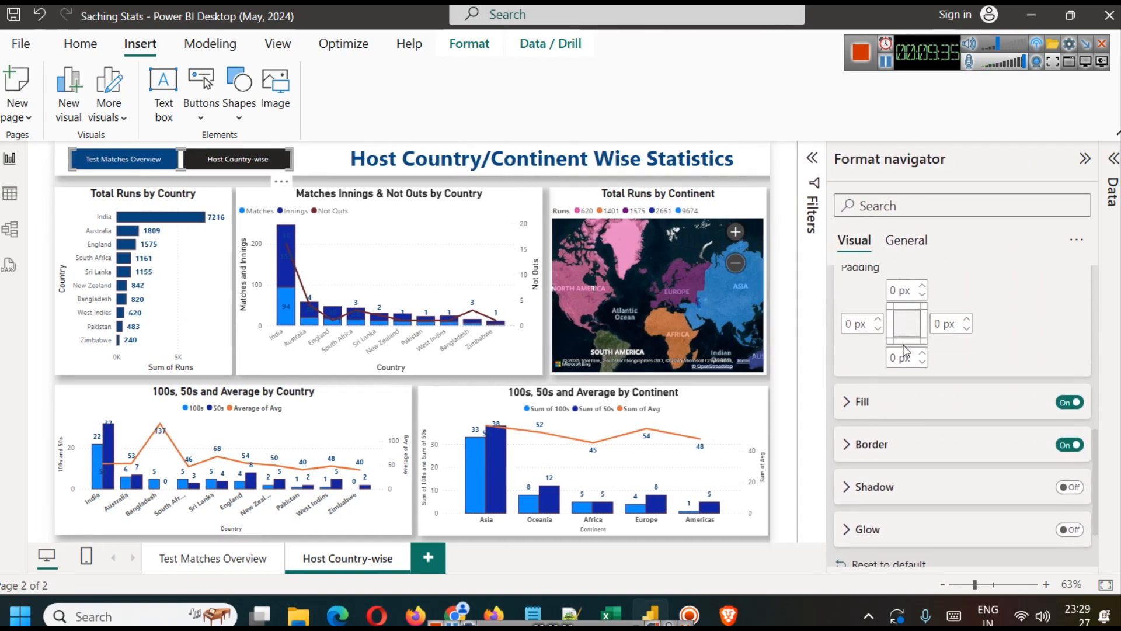
left_click(873, 402)
scroll(911, 442, "down", 3)
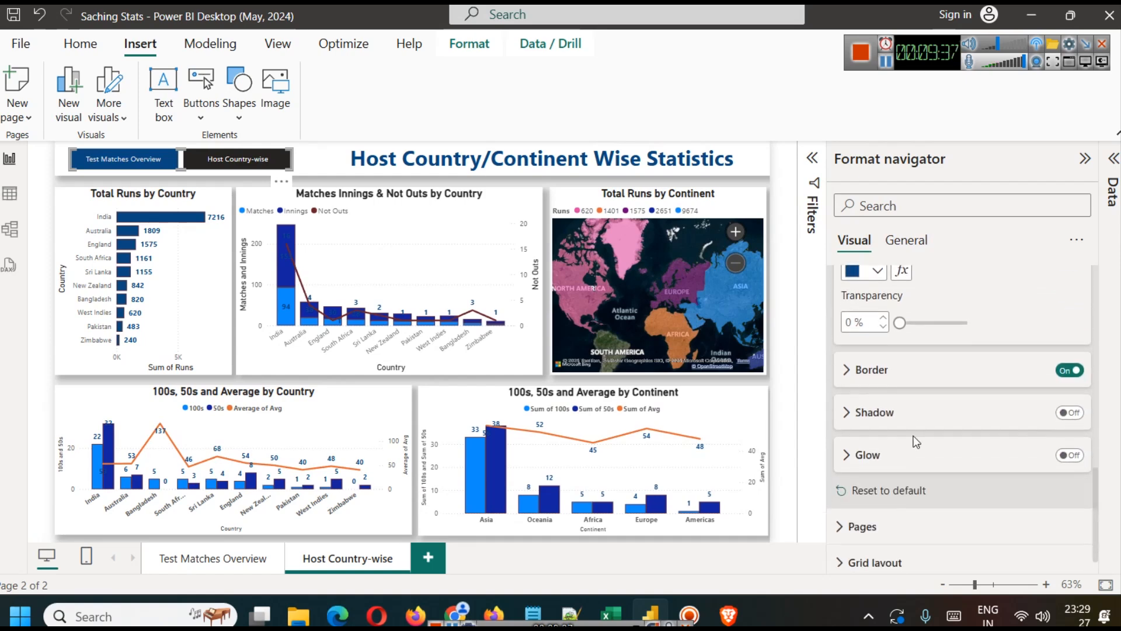
scroll(916, 442, "up", 3)
scroll(946, 431, "down", 3)
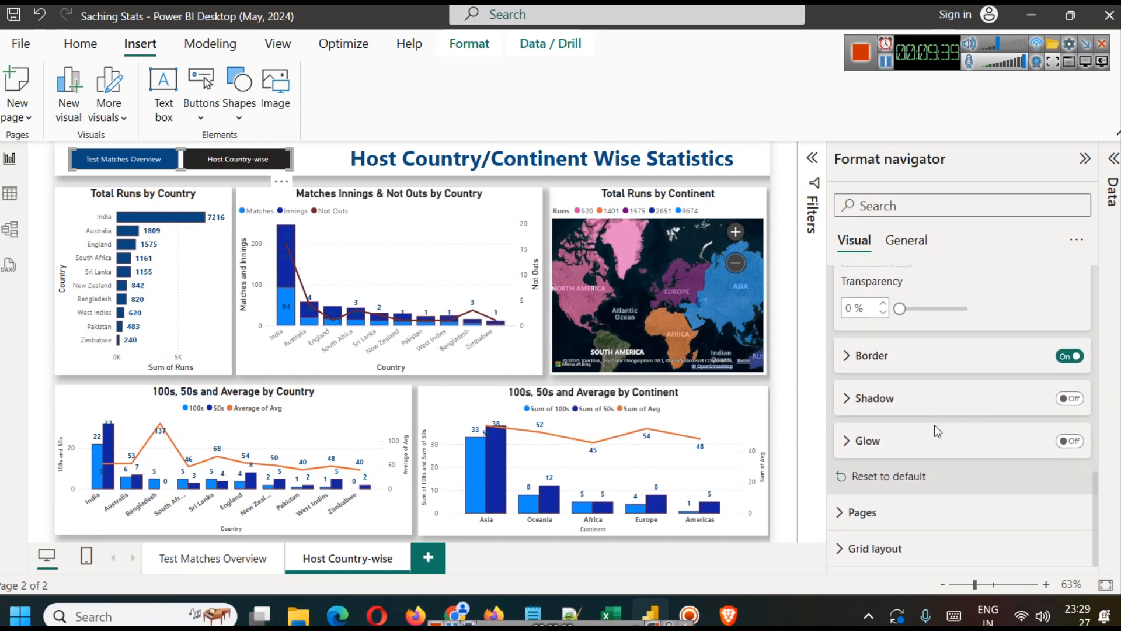
left_click(885, 62)
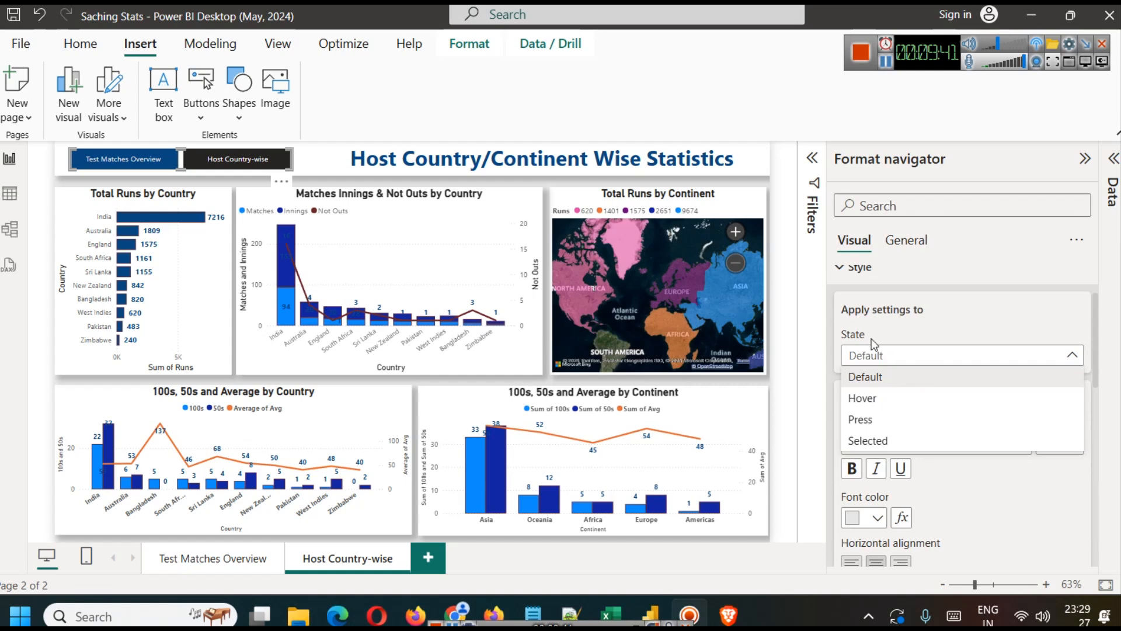
left_click(864, 398)
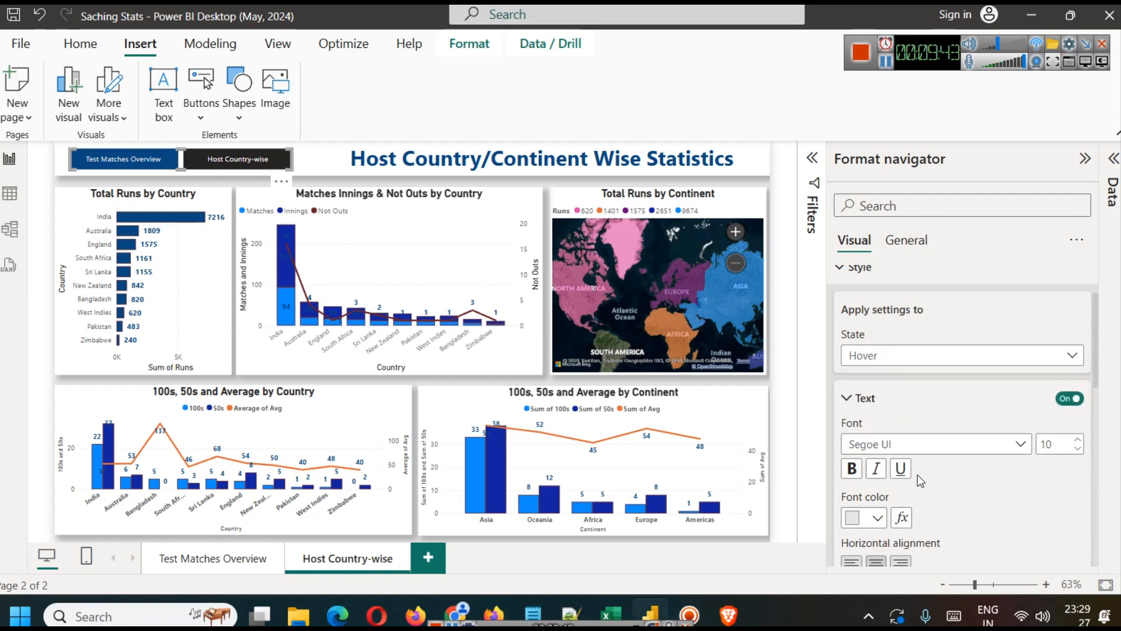
Step: Set the navigator buttons' Hover-state fill to the second-darkest shade of the light-blue theme color and collapse the formatting pane
scroll(918, 473, "down", 2)
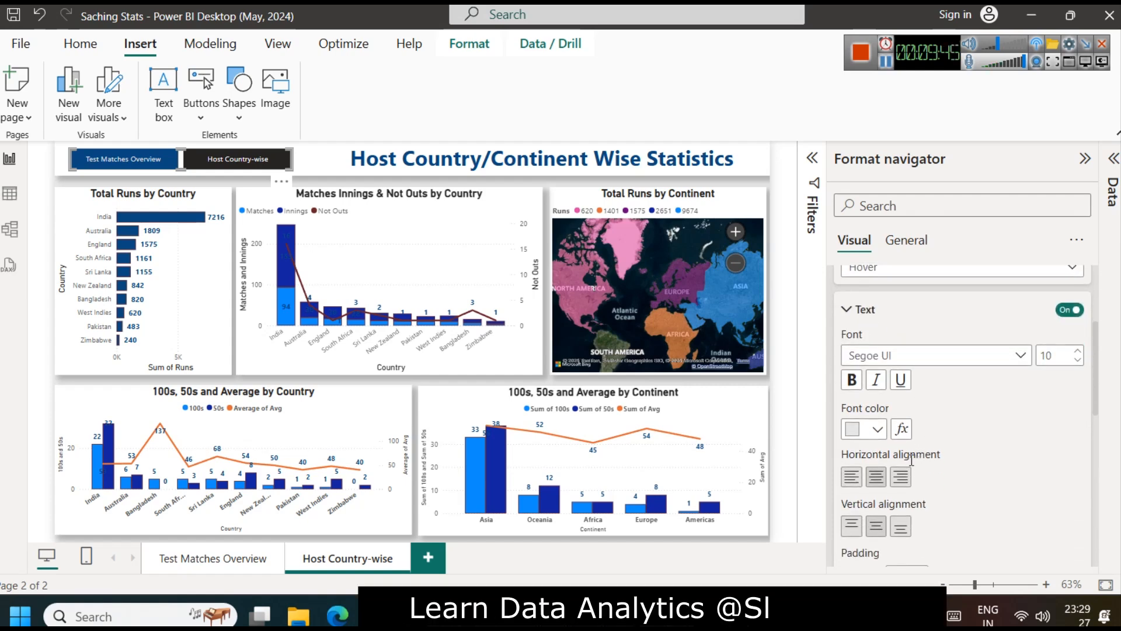
scroll(949, 436, "down", 5)
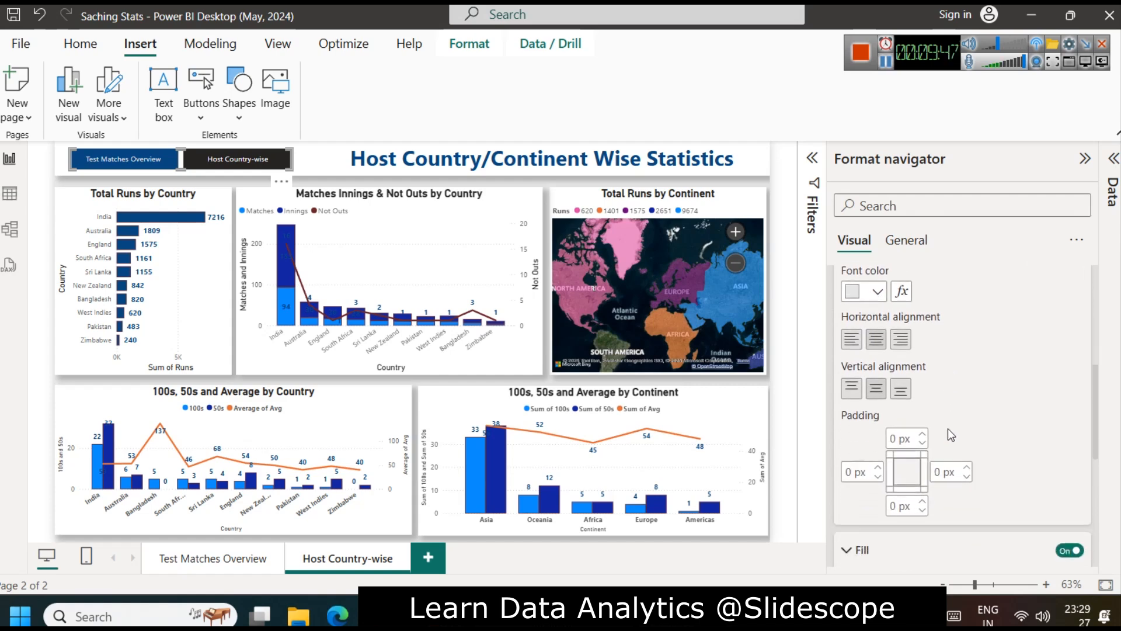
scroll(949, 436, "down", 2)
left_click(874, 379)
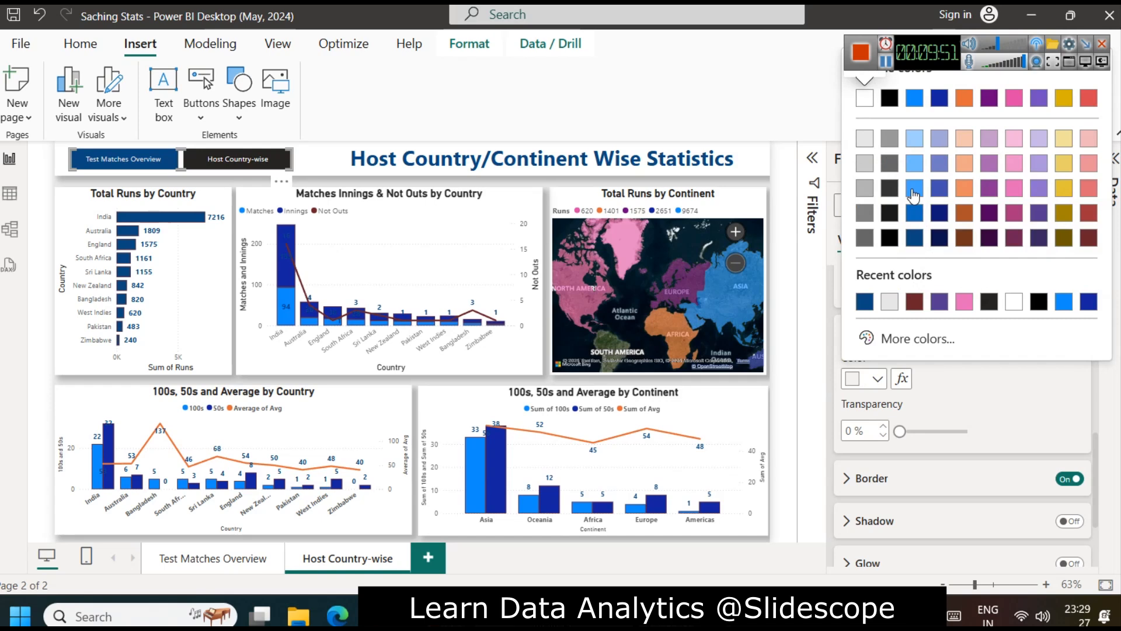
left_click(914, 213)
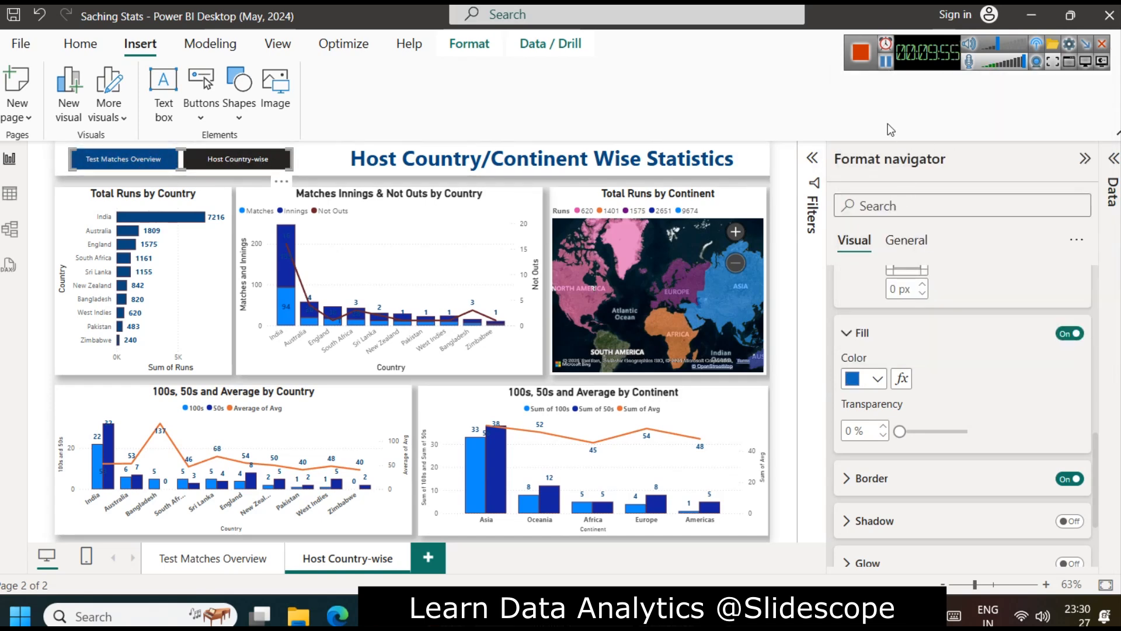
scroll(1013, 422, "up", 10)
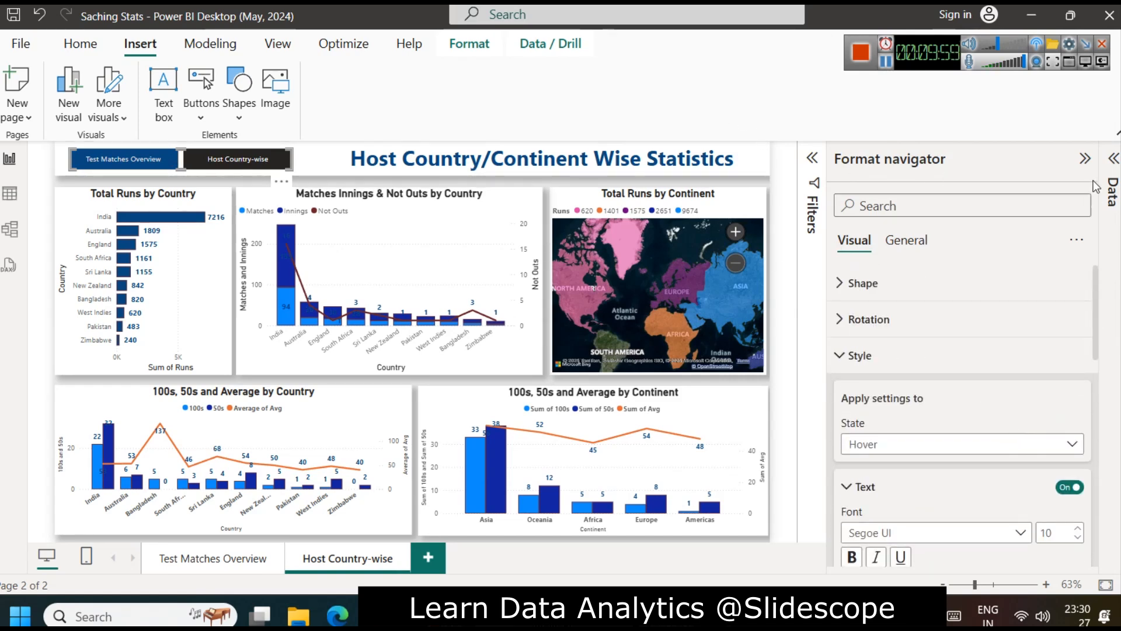
left_click(1085, 158)
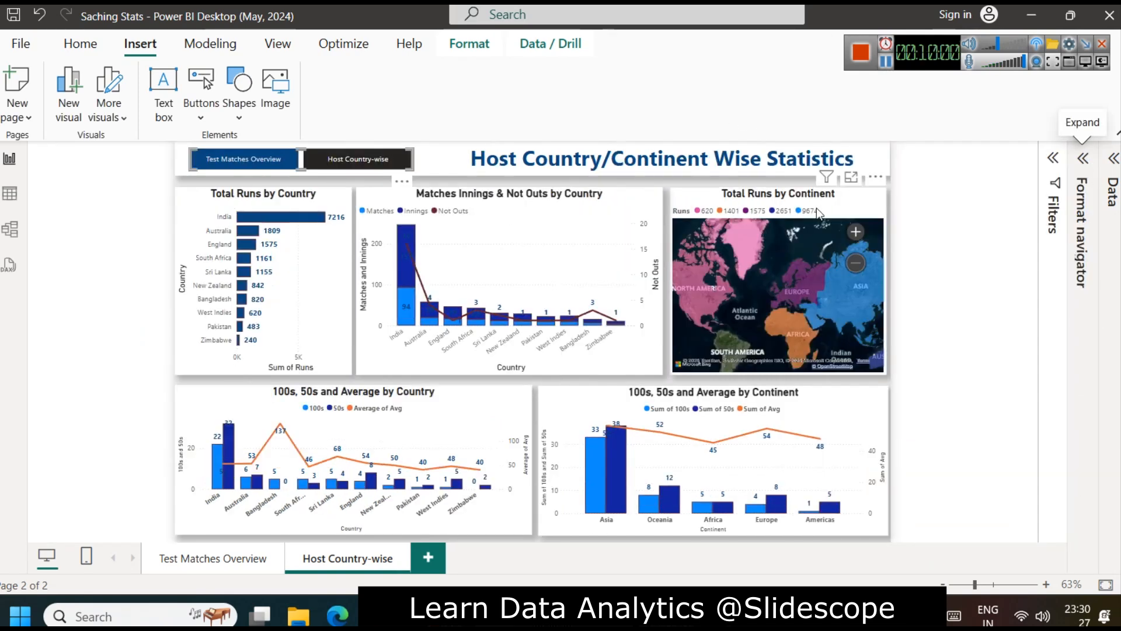
Step: Start saving the report as a new file to Power BI Report Server, bringing up the server selection
left_click(27, 45)
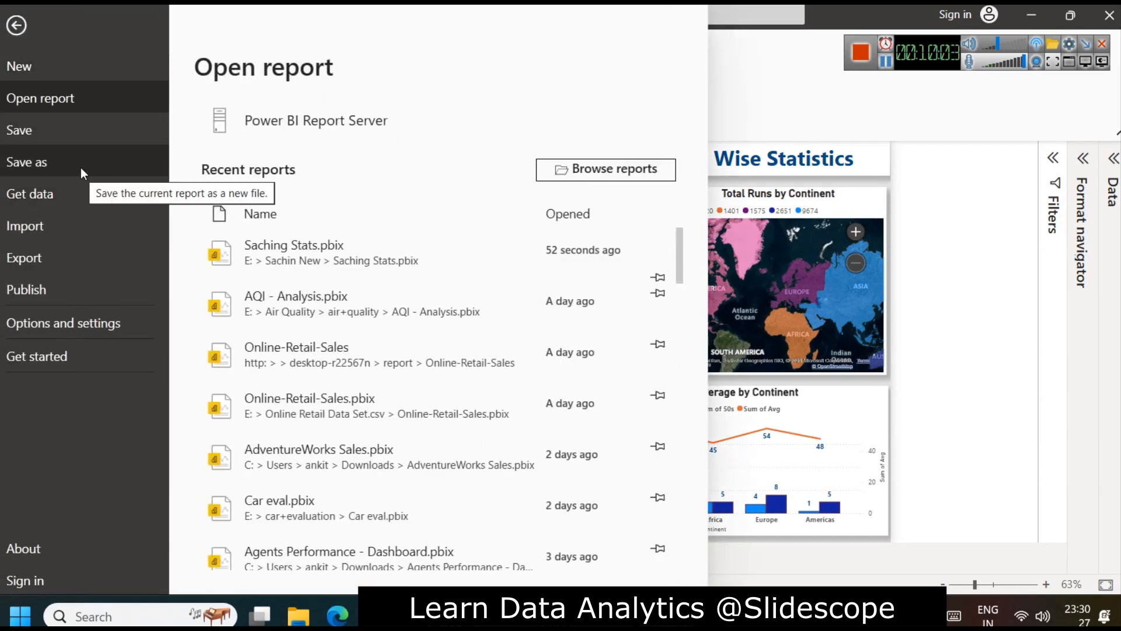
left_click(102, 165)
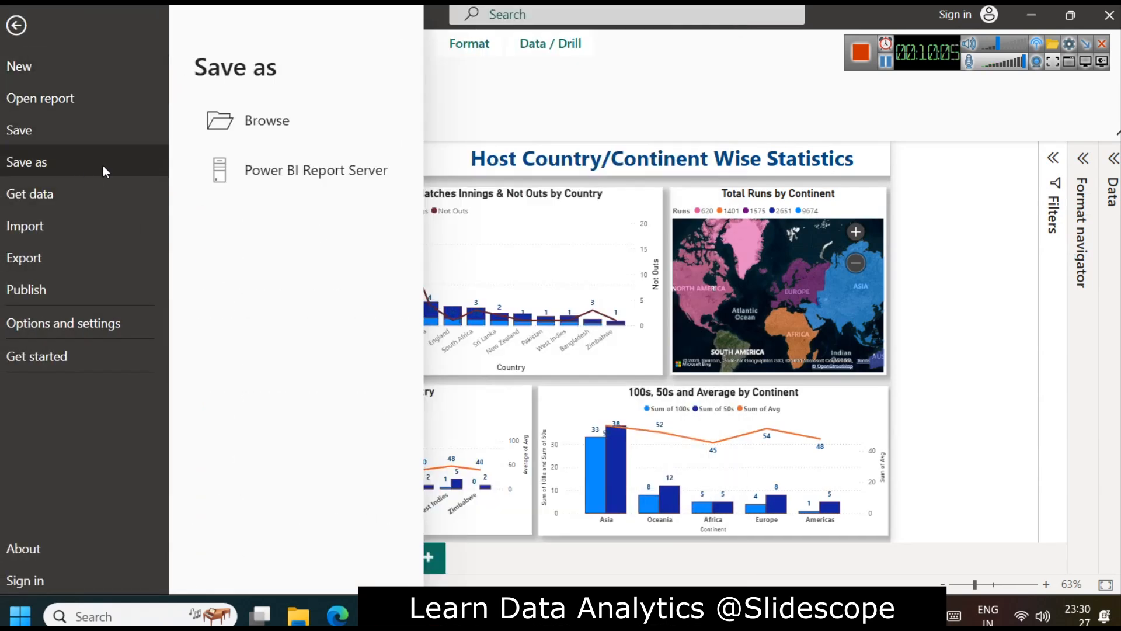
left_click(289, 181)
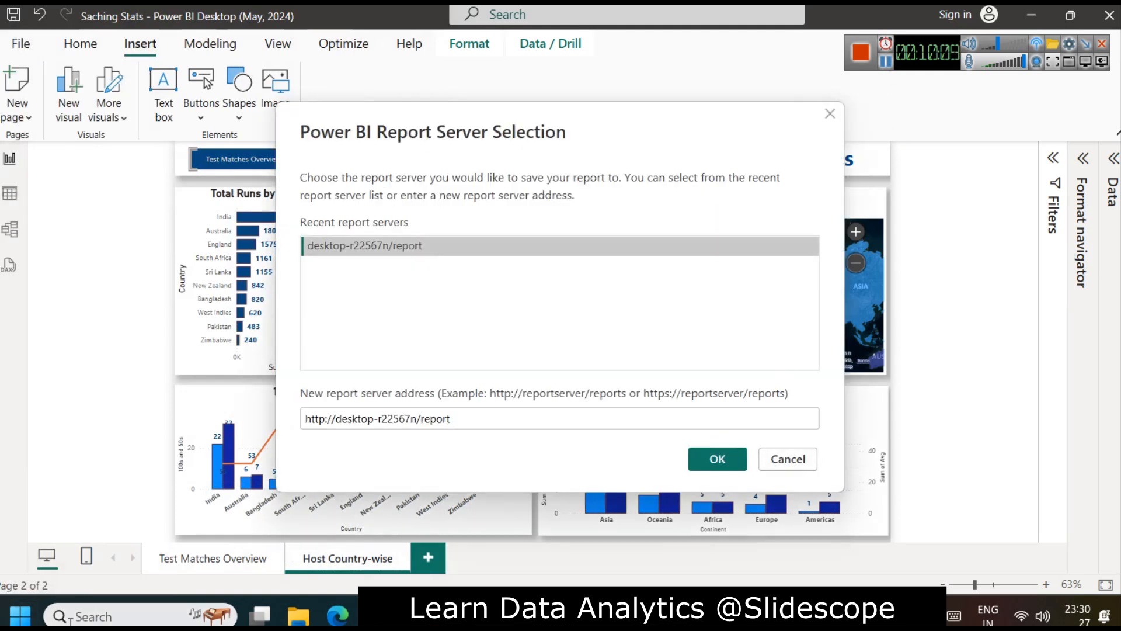
Step: Open Report Server Configuration Manager, connect to the PBIRS instance, check the report service status, and minimize the window
left_click(93, 616)
type("repo")
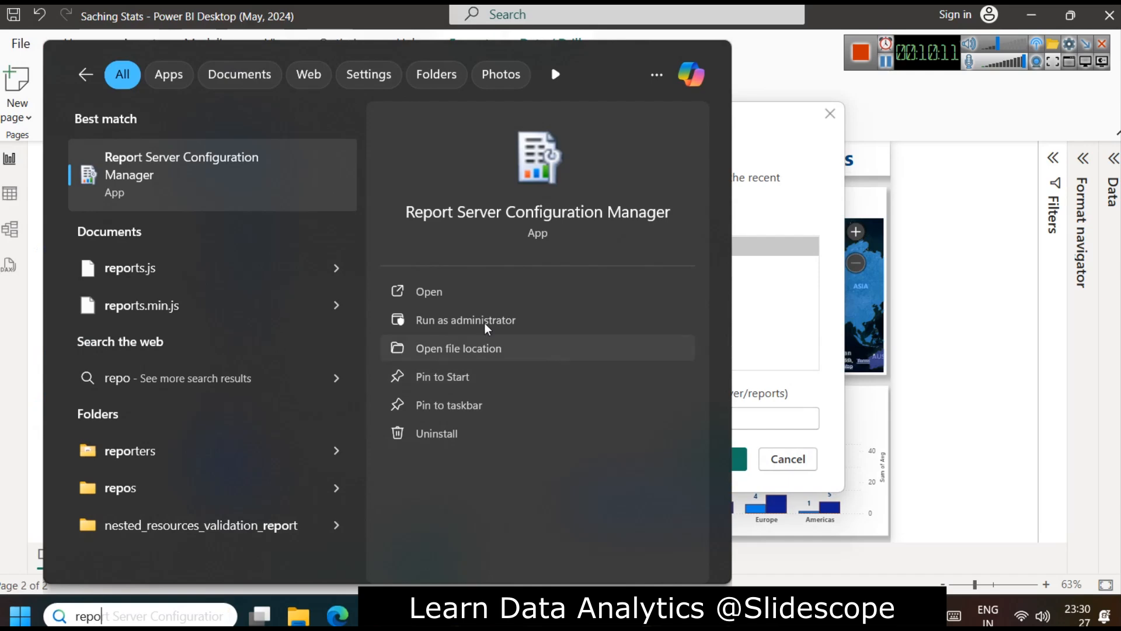
left_click(429, 290)
left_click(483, 462)
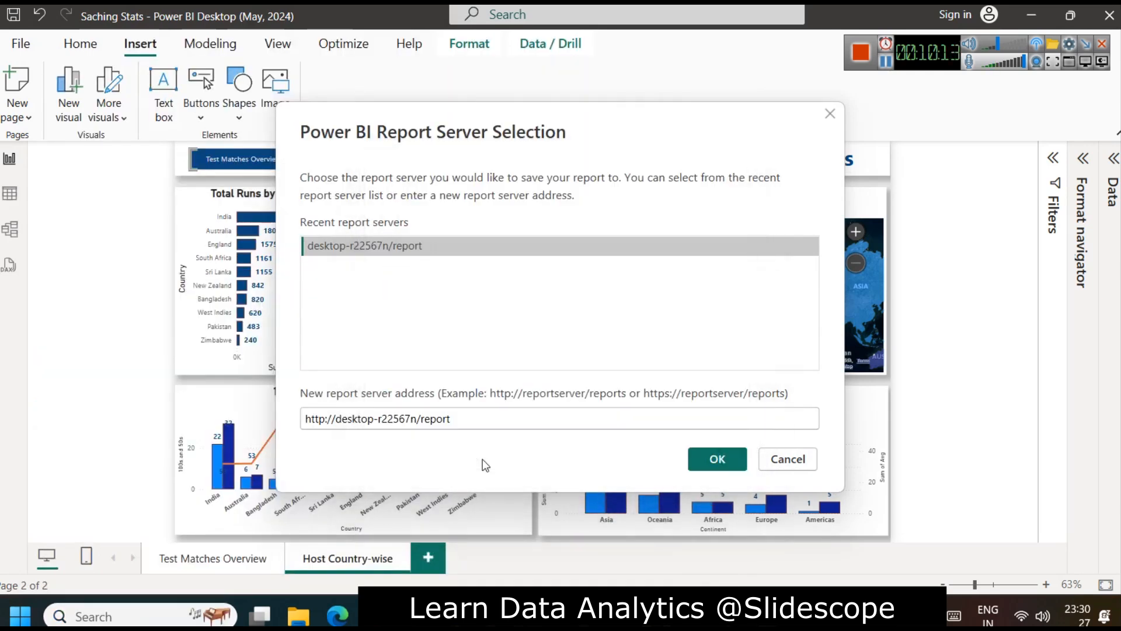
left_click(664, 414)
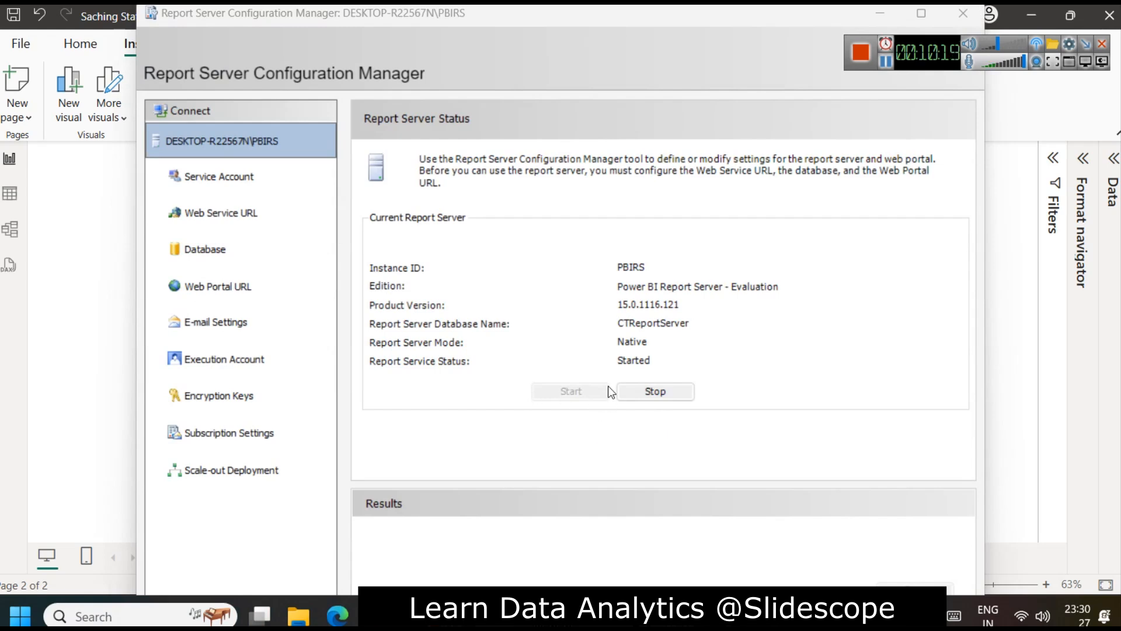
left_click(880, 14)
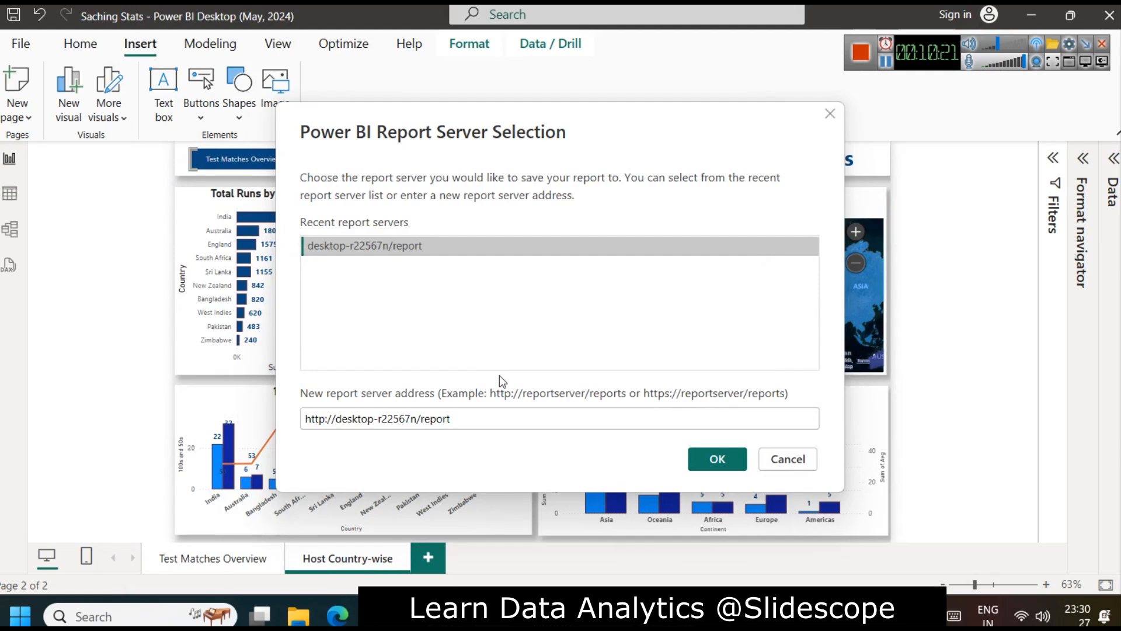
Step: Save the report to the desktop-r22567n/report server under the file name "Sachin Ramesh Tendulkar Test Stats.pbix"
left_click(713, 459)
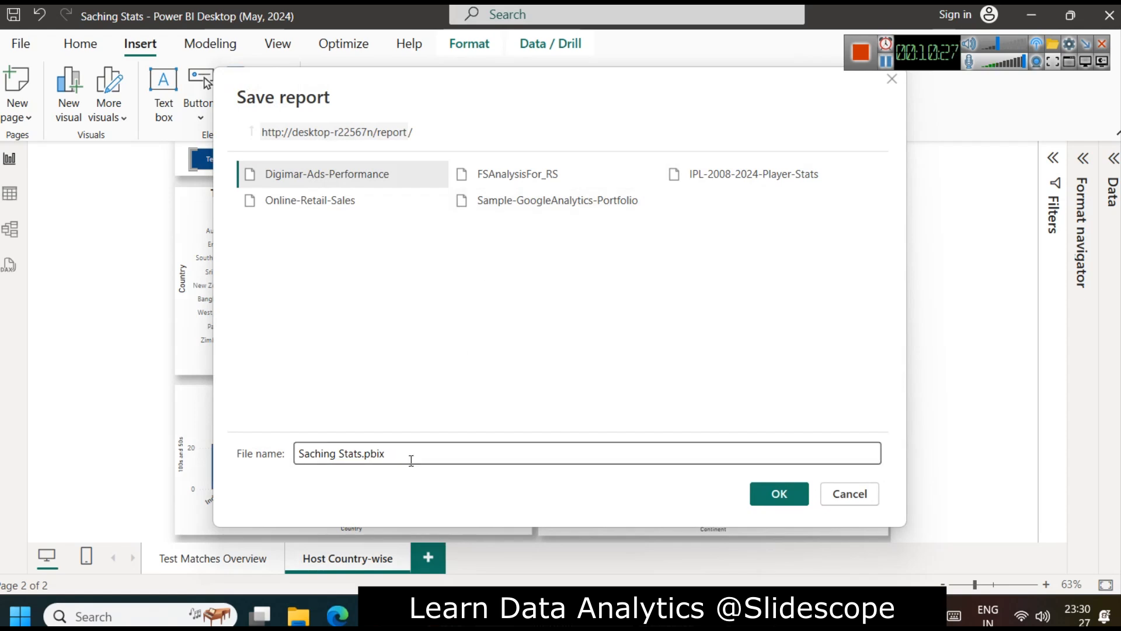
left_click(337, 453)
key("BackSpace")
type("Ramesh Tens")
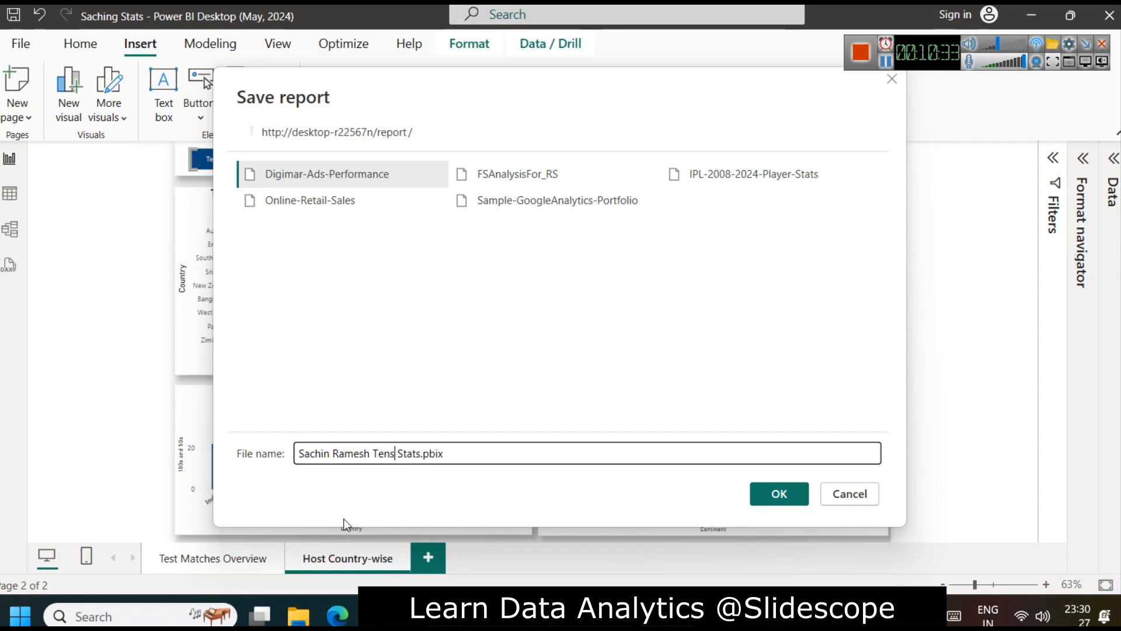
key("BackSpace")
type("dulkar Test")
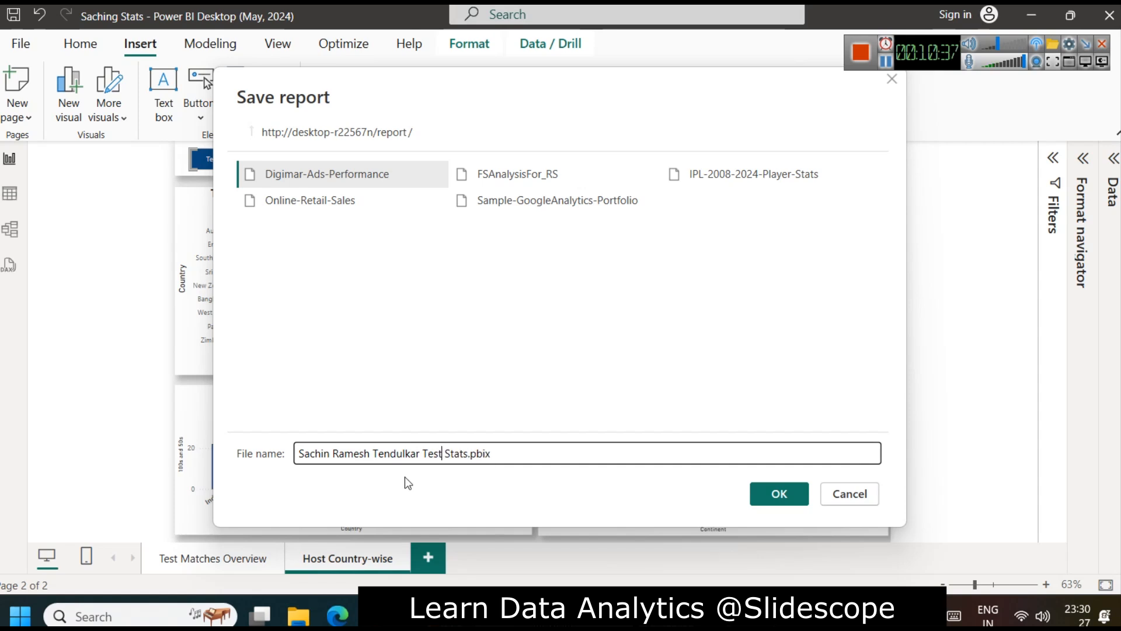
left_click(805, 500)
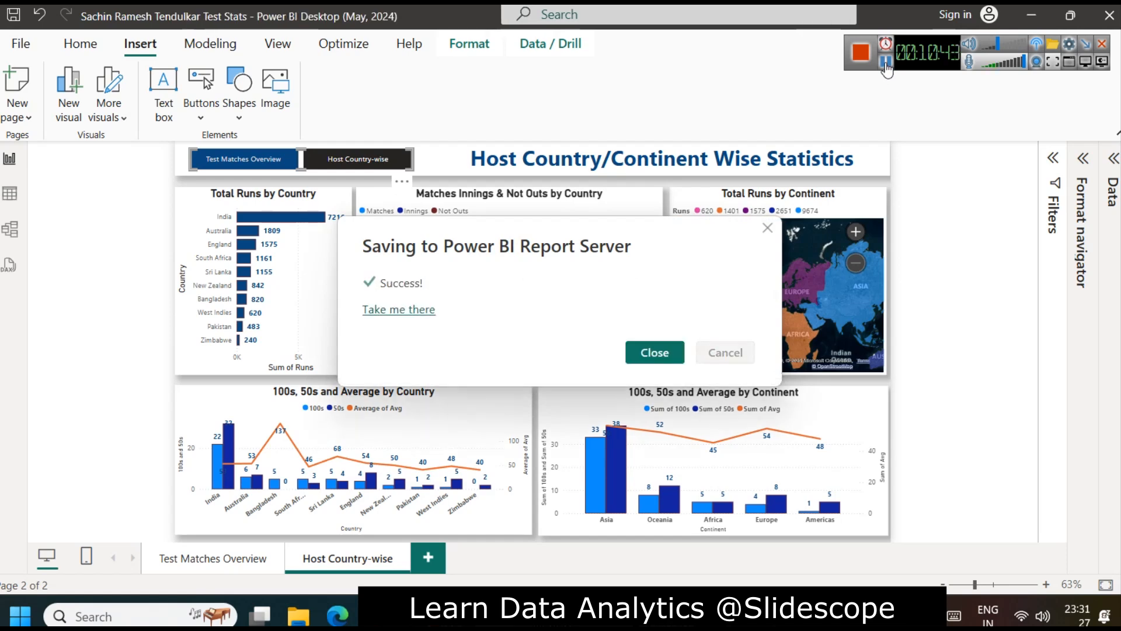
Step: Open the published report in the Power BI Report Server web portal and display it in full screen
left_click(417, 309)
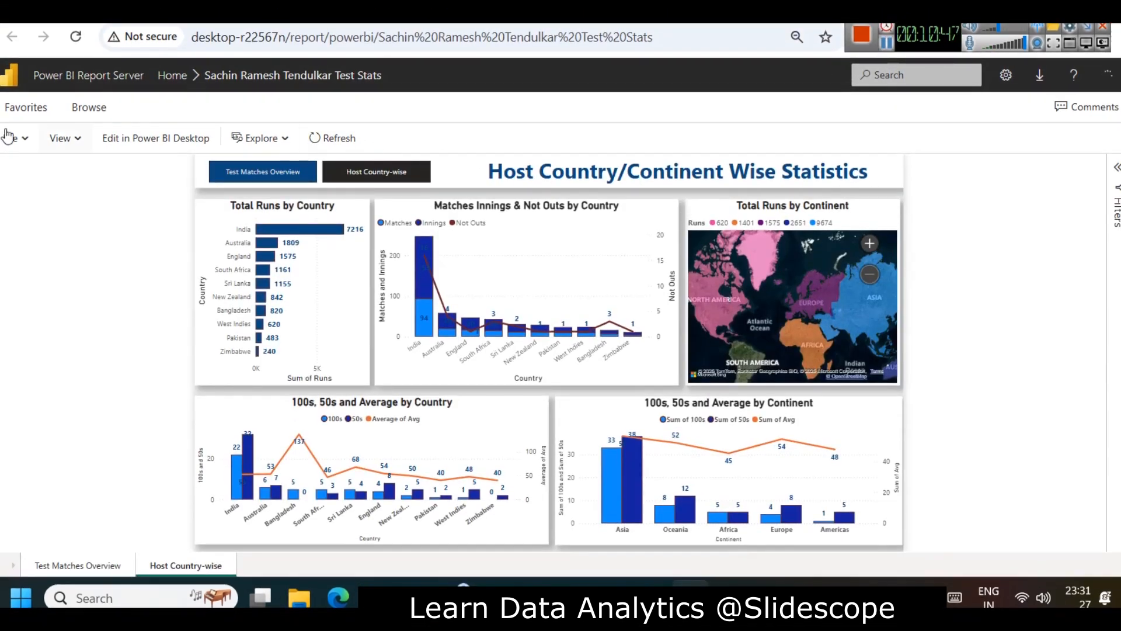
left_click(60, 138)
left_click(82, 166)
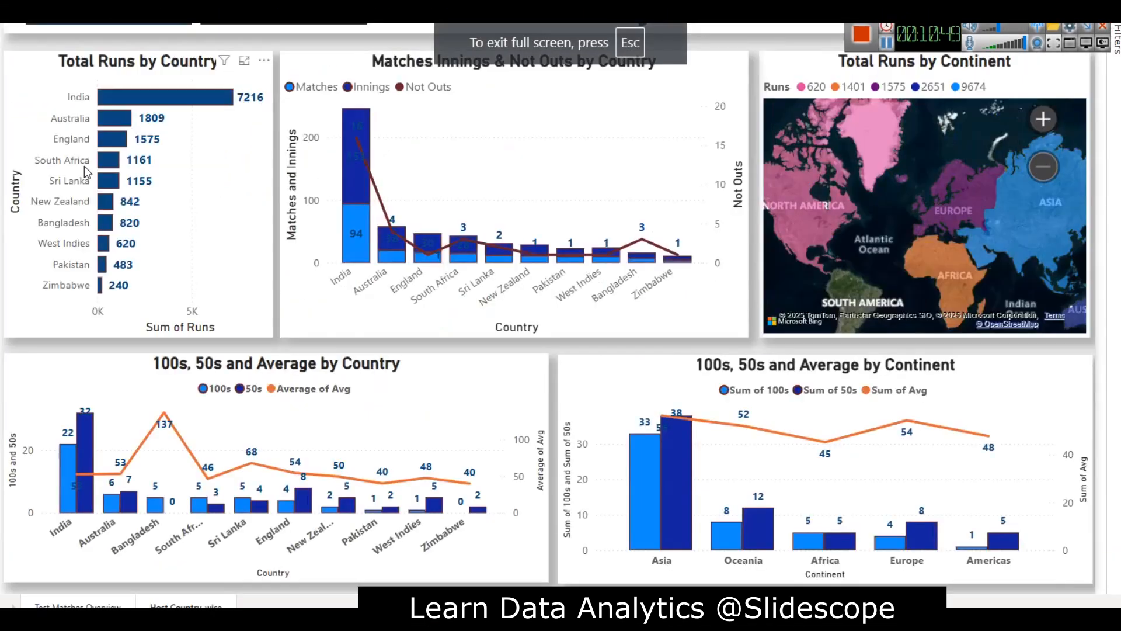
left_click_drag(915, 35, 1120, 117)
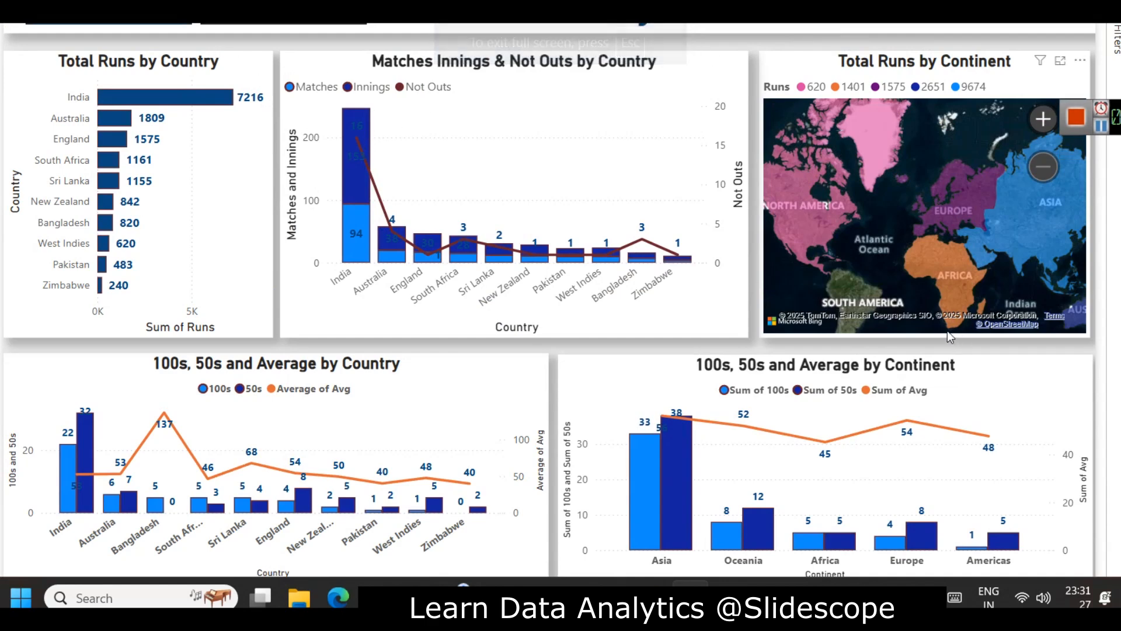
Step: Test the page navigator between both report pages, and select and deselect the 2002 bar in Total Runs by Year to try cross-filtering
left_click(121, 23)
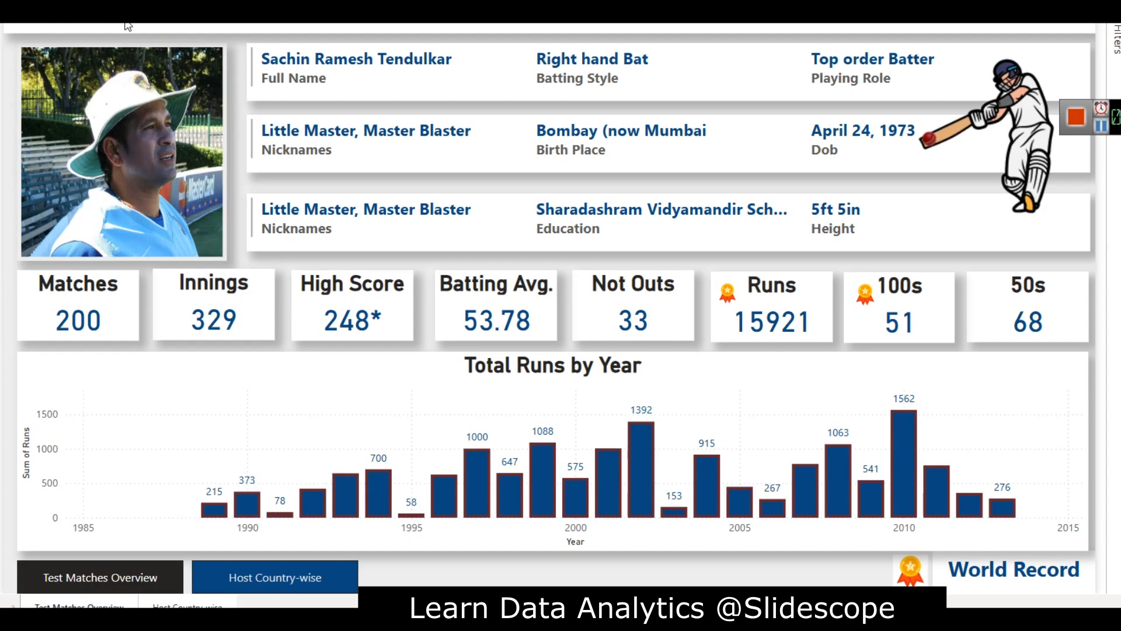
left_click(274, 577)
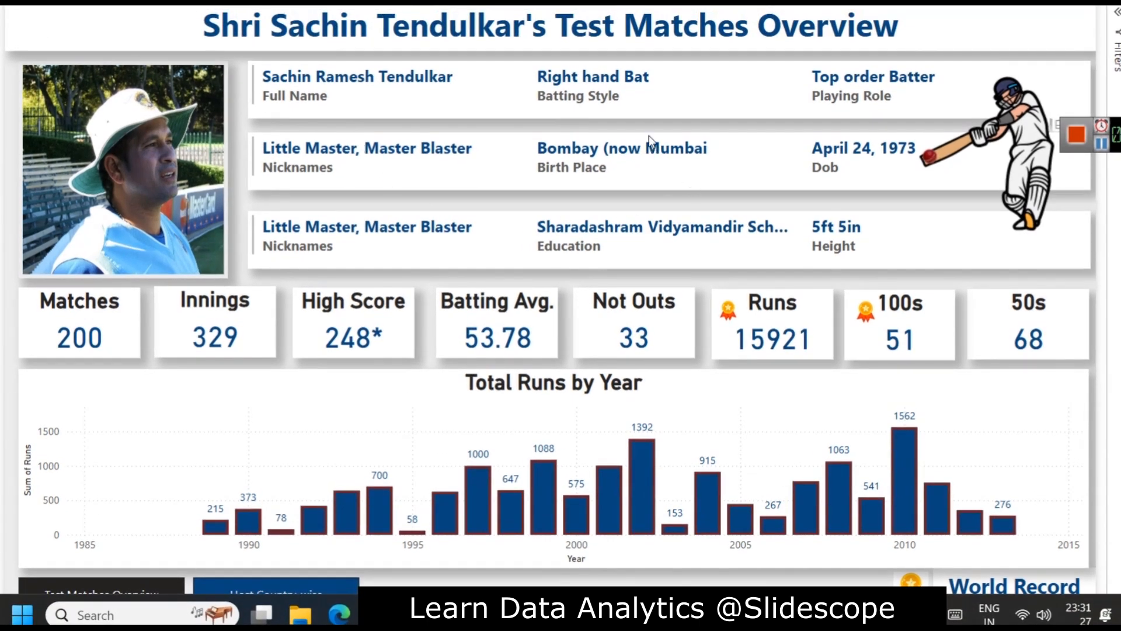
left_click(642, 464)
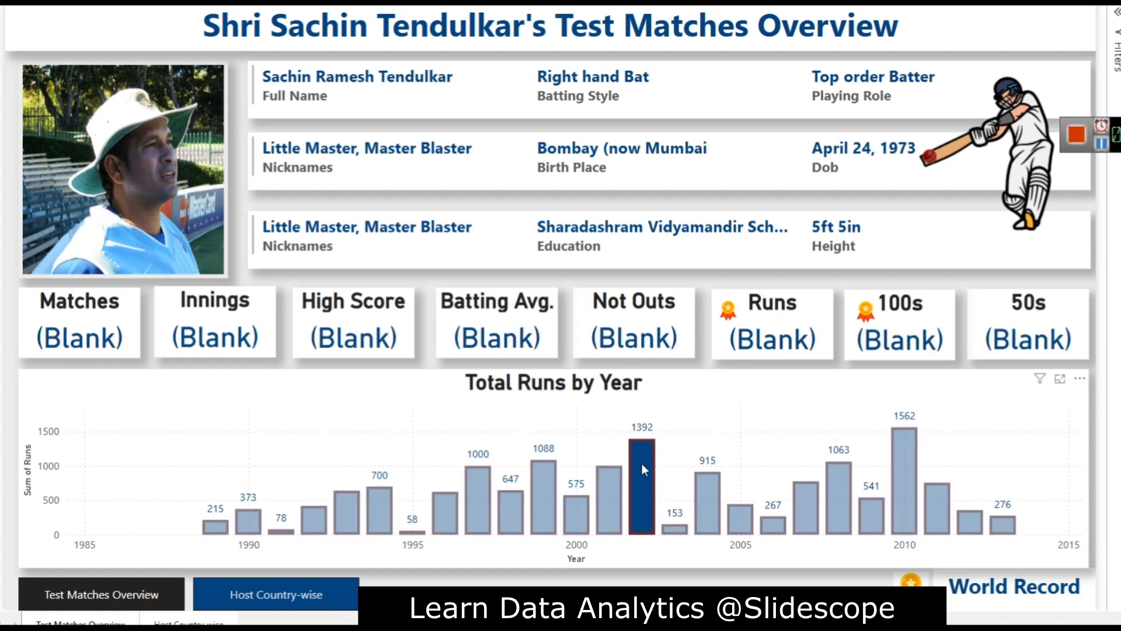
left_click(642, 464)
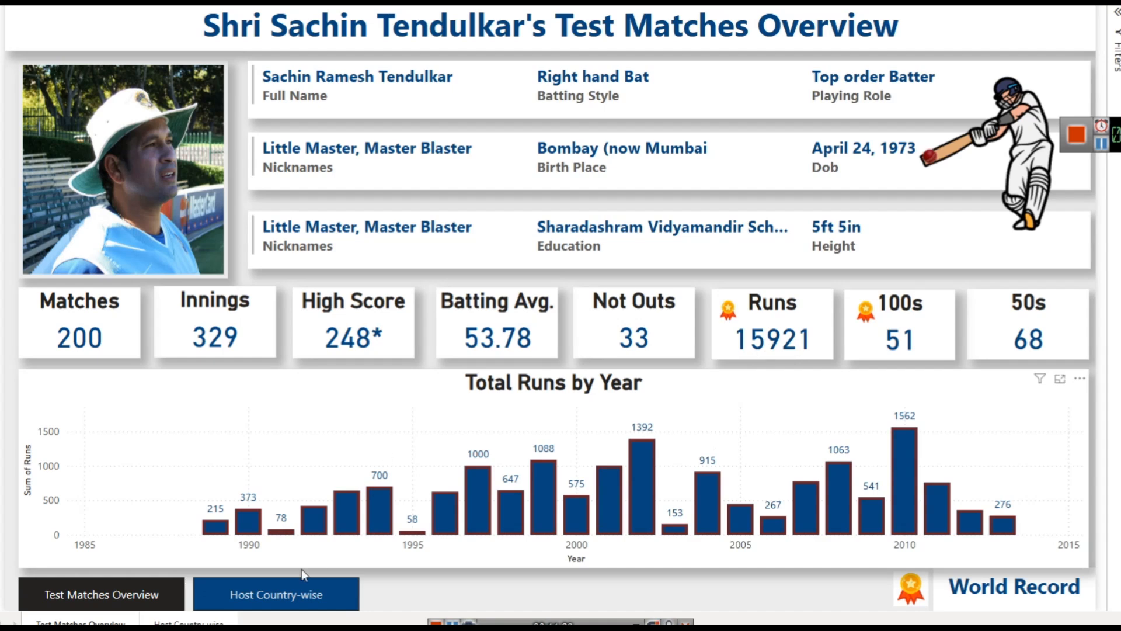
left_click(275, 587)
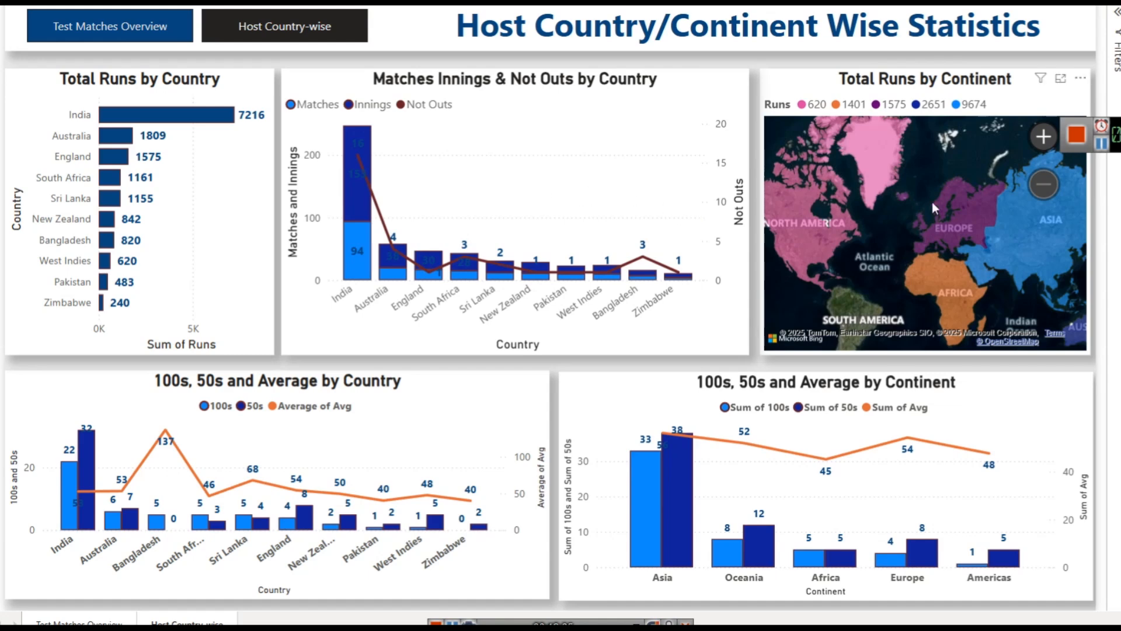
left_click_drag(1119, 136, 905, 60)
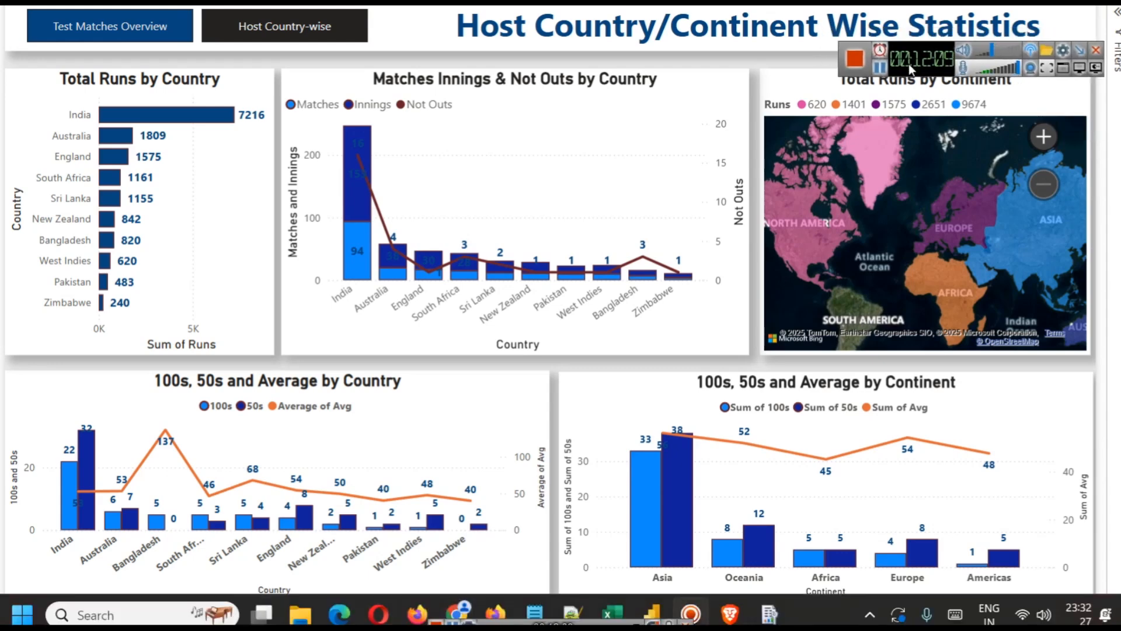